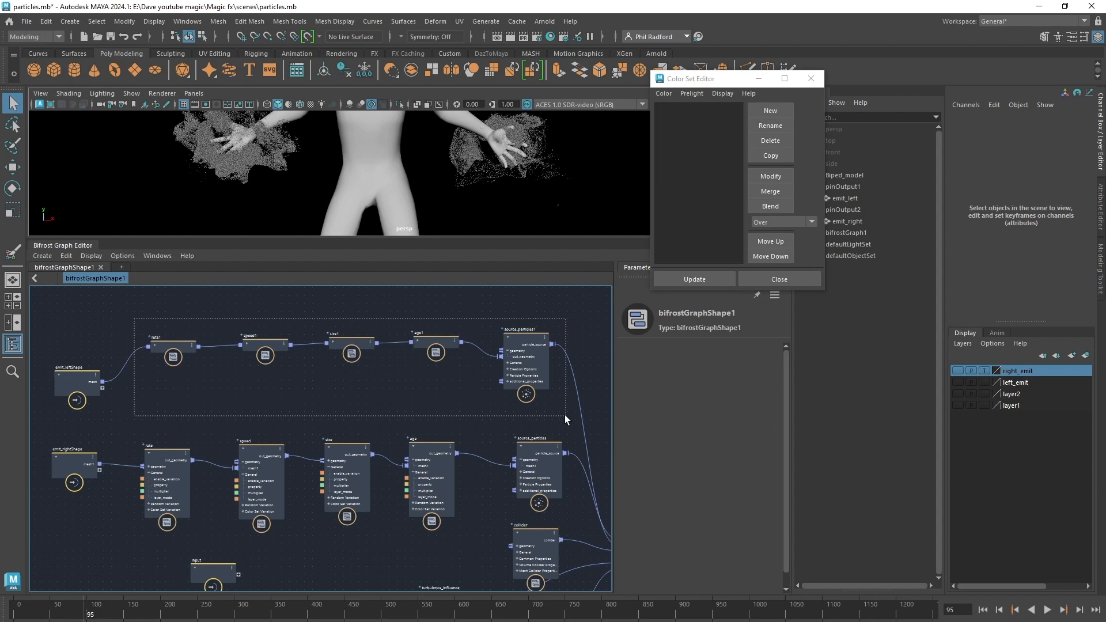
Step: Create a backdrop around the rate1, speed1, size1, age1 and source_particles1 nodes and name it "left hand"
left_click_drag(564, 415, 564, 415)
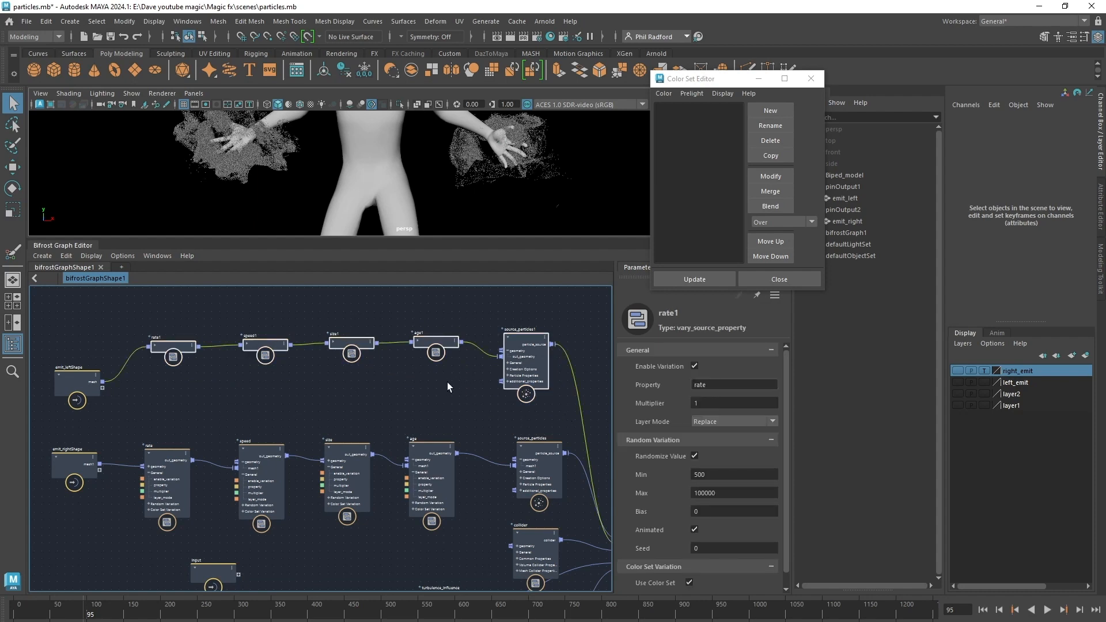
right_click(463, 378)
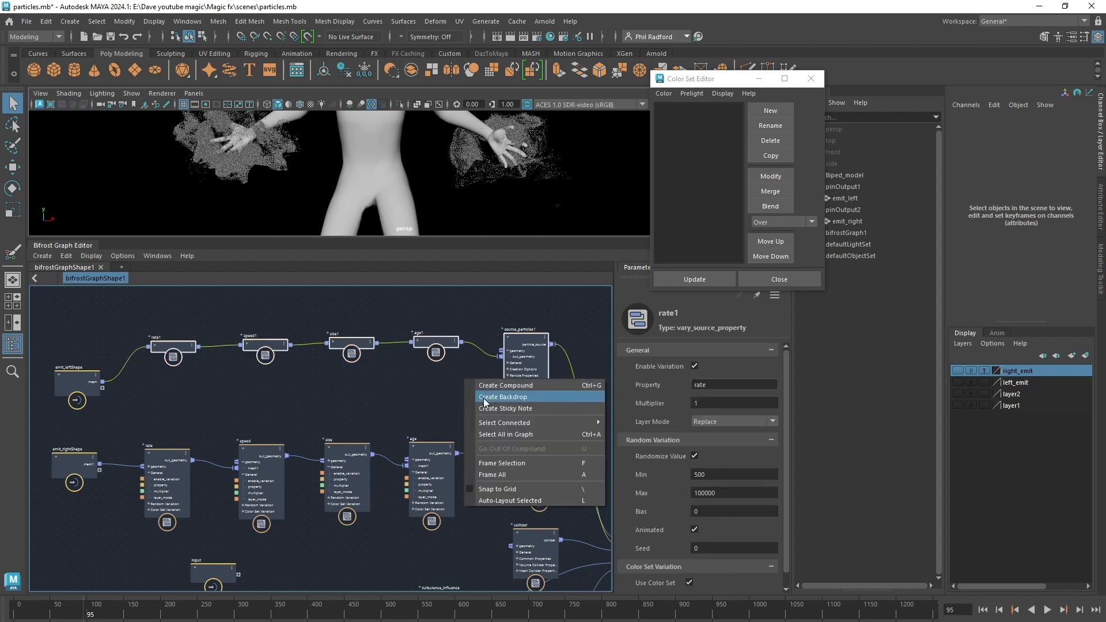
left_click(482, 398)
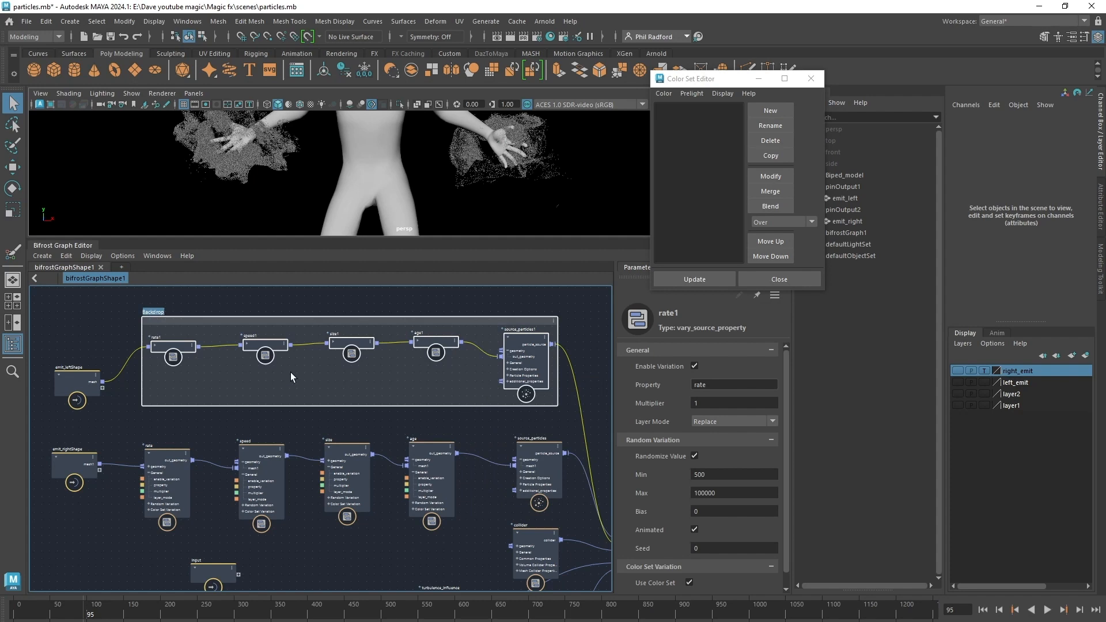
type("sour")
type("left hand")
left_click(399, 402)
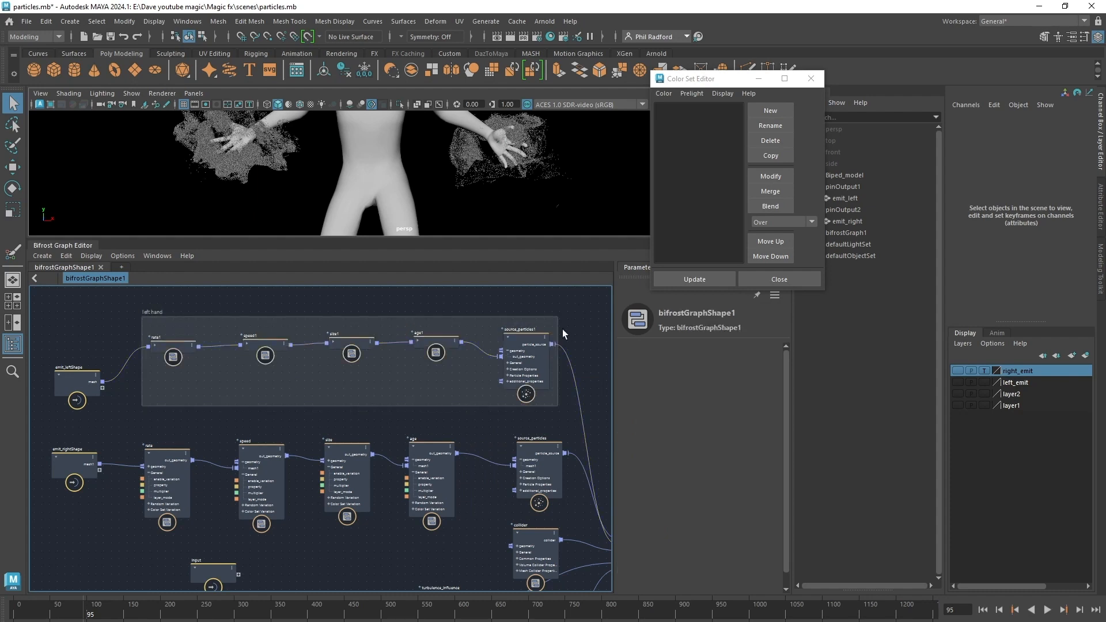
Step: Give the left hand backdrop a custom near-black colour
scroll(547, 301, "up", 5)
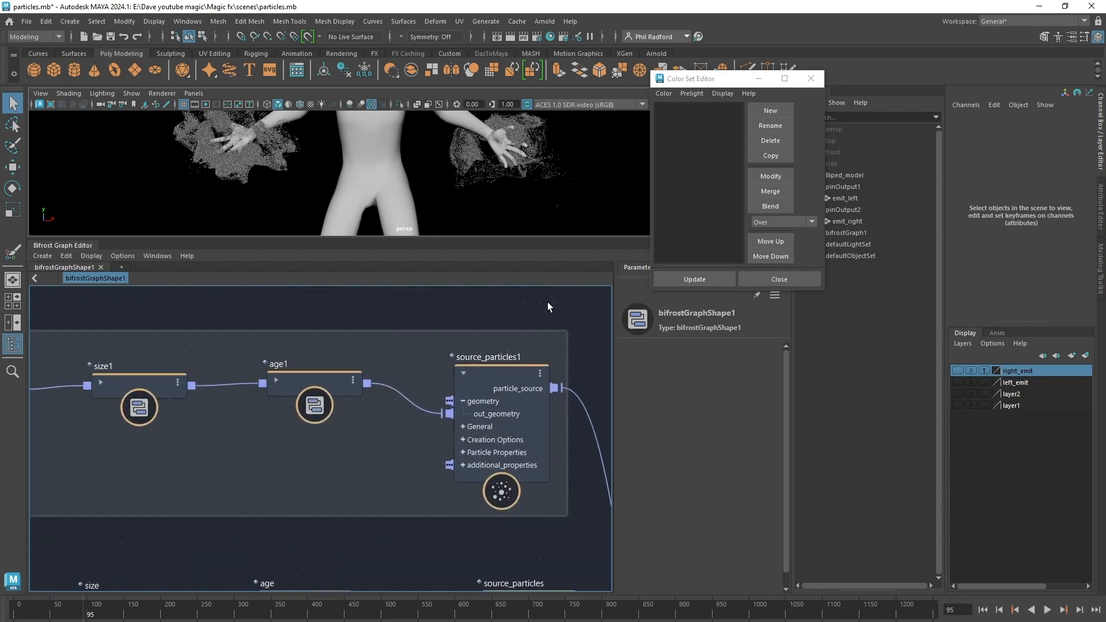
right_click(558, 348)
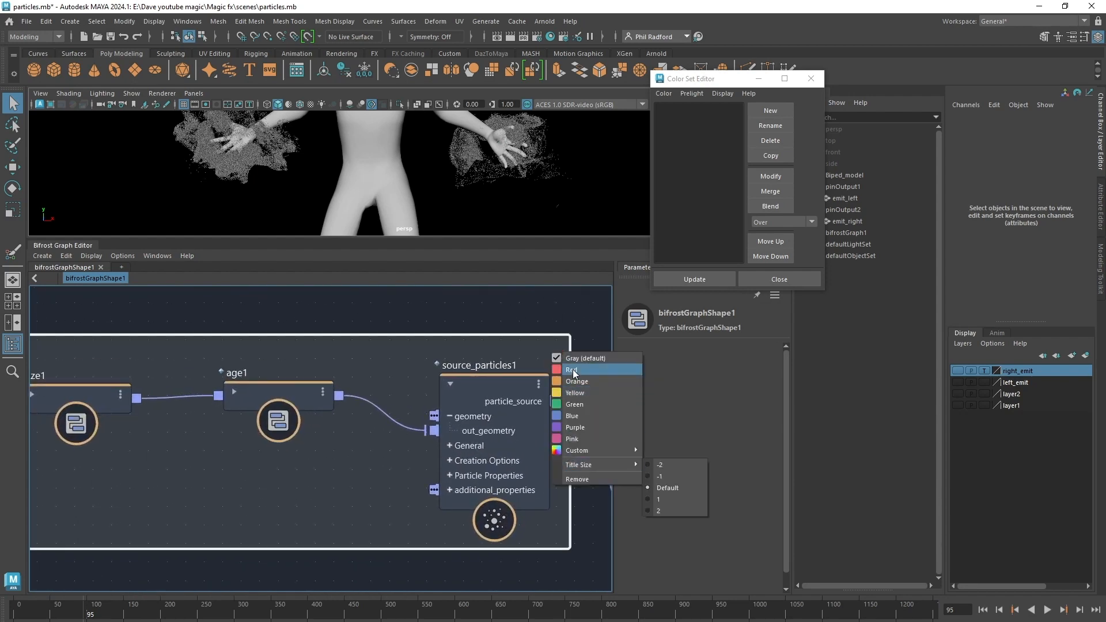
mouse_move(578, 455)
left_click(680, 518)
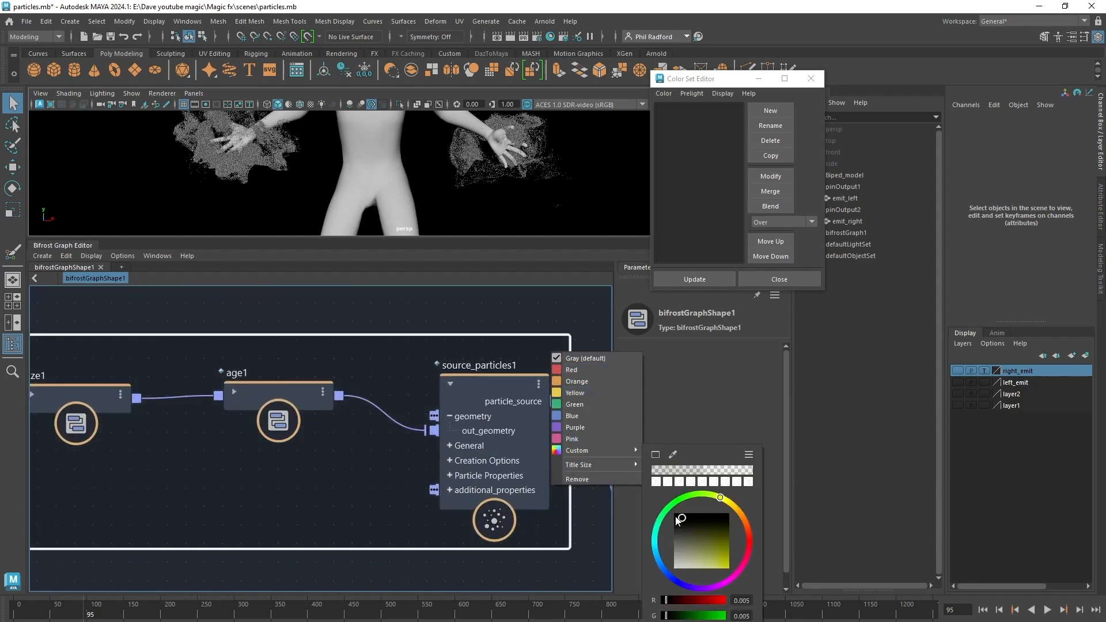
left_click(453, 319)
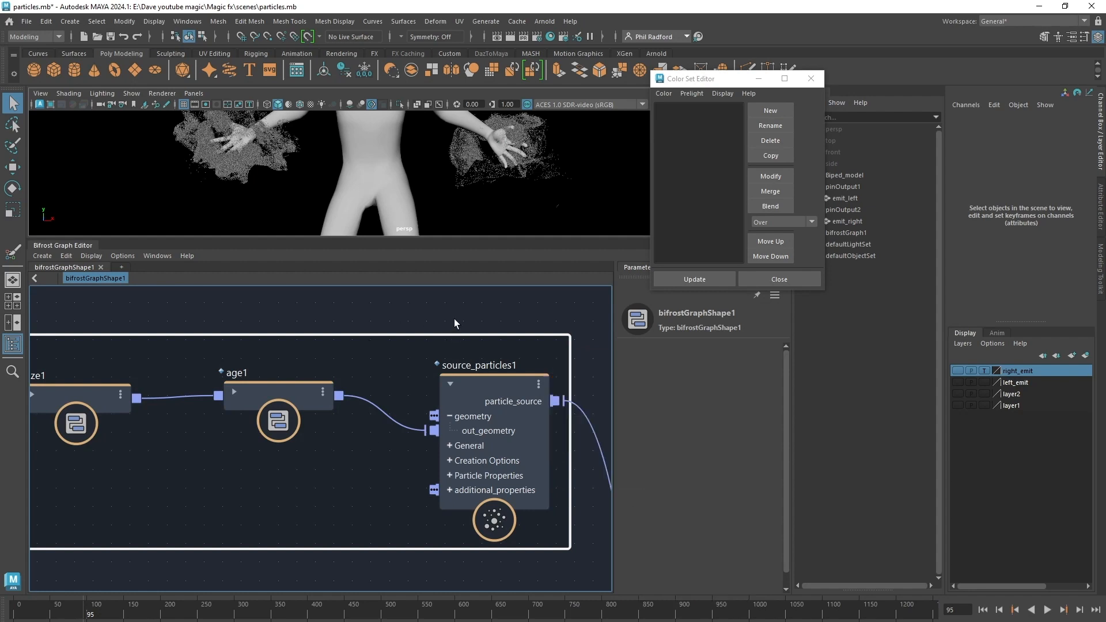
Step: Collapse the rate, speed, size and age nodes in the emit_rightShape row
scroll(272, 379, "down", 1)
scroll(272, 378, "down", 3)
middle_click_drag(197, 486, 455, 412)
left_click(375, 440)
scroll(437, 442, "down", 1)
left_click(113, 437)
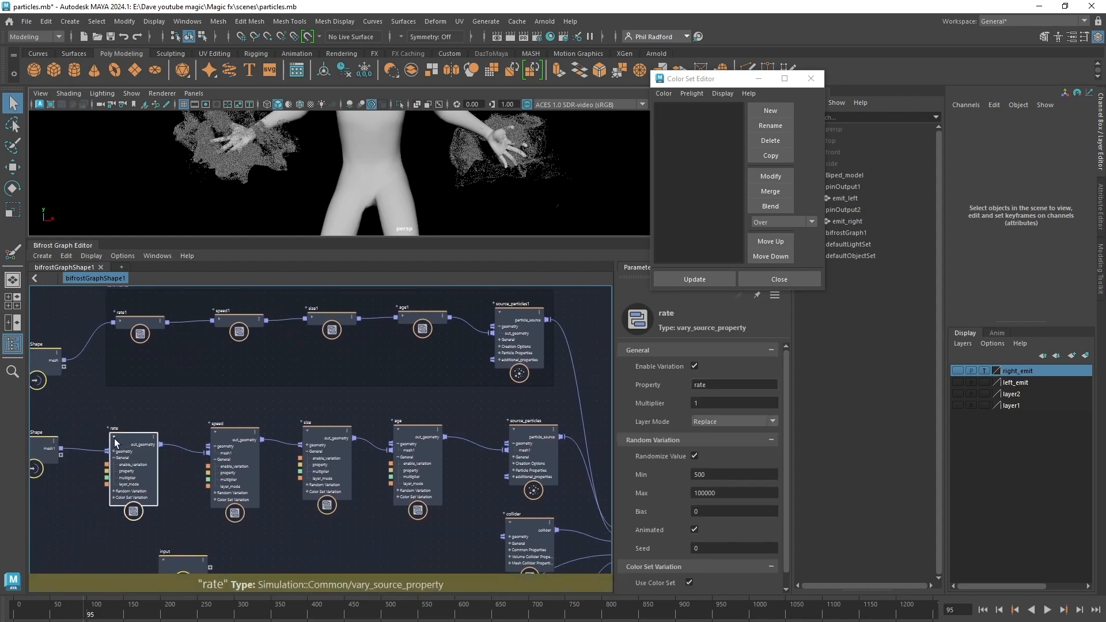
left_click(210, 436)
left_click(307, 434)
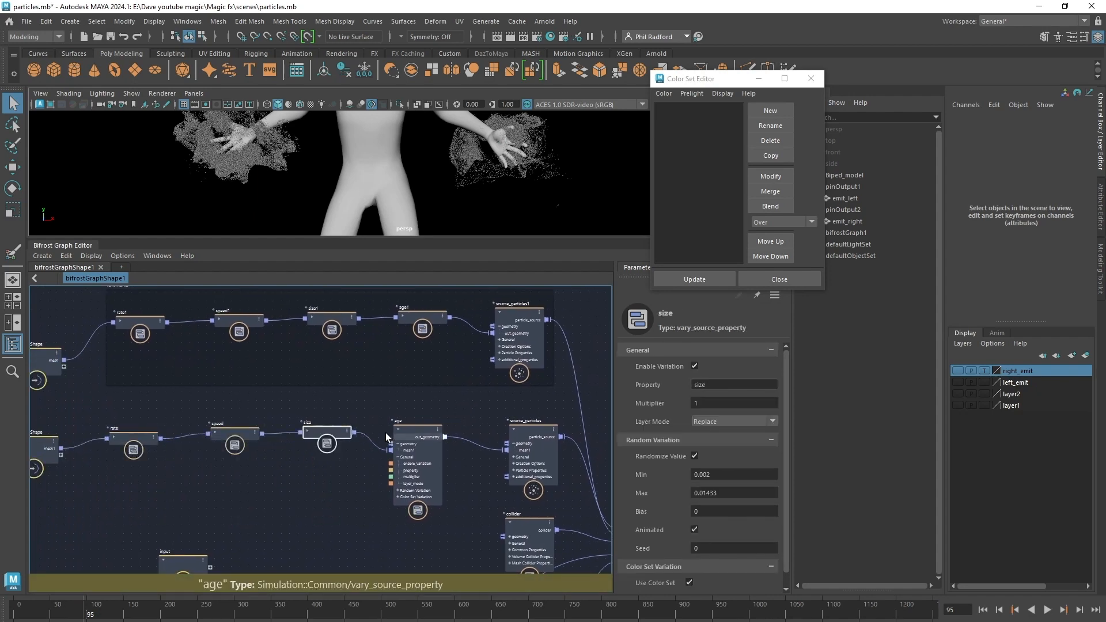
left_click(396, 434)
left_click_drag(396, 434, 397, 436)
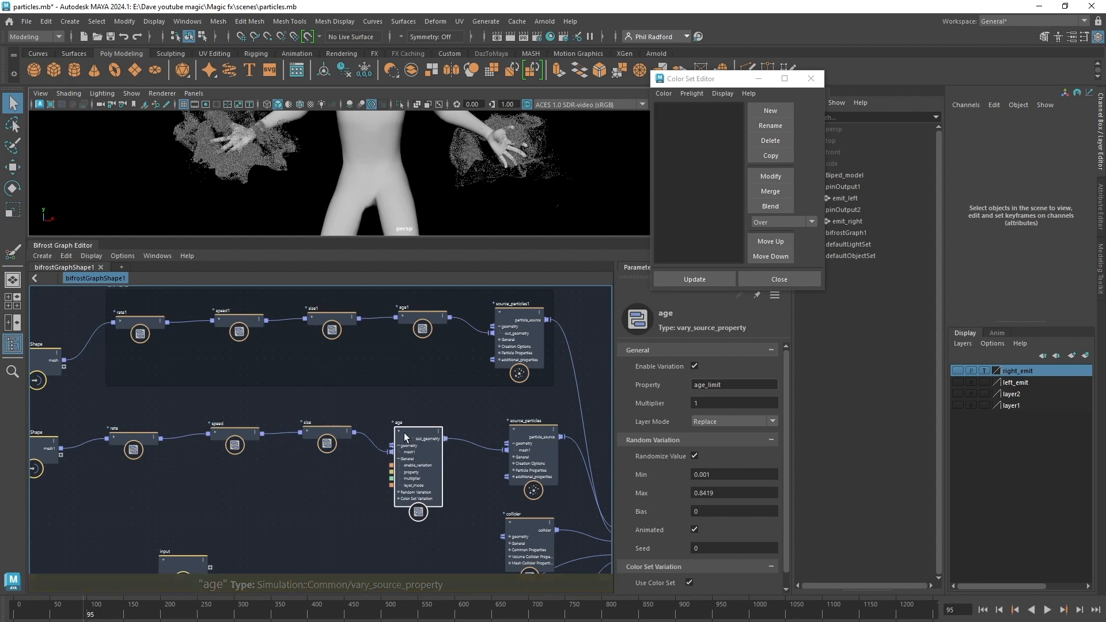
left_click(400, 432)
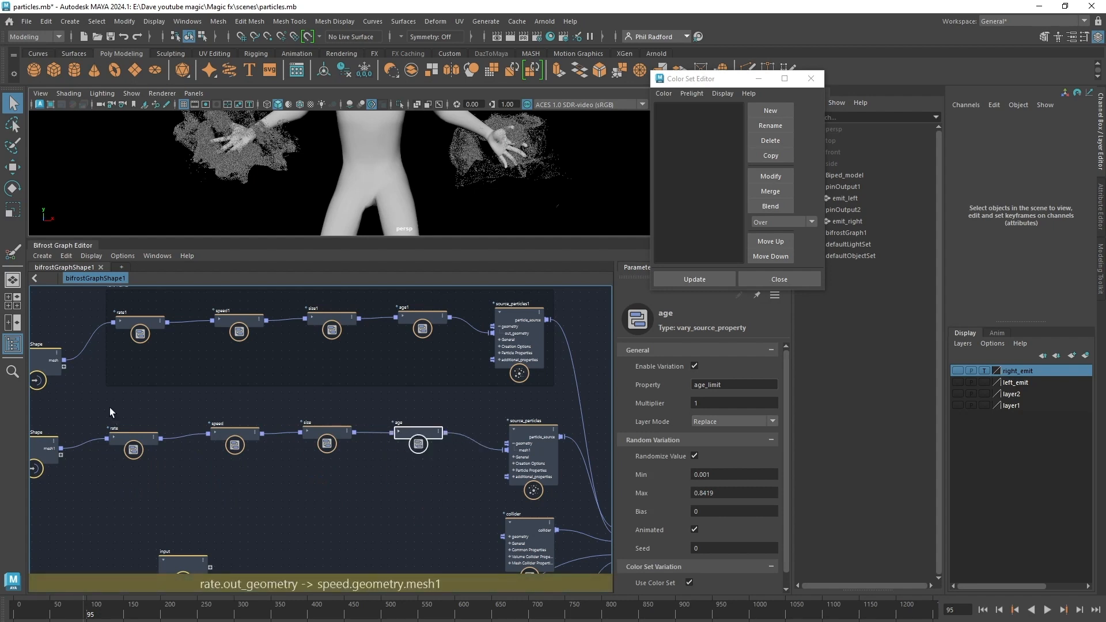
Step: Create a backdrop around the rate, speed, size, age and source_particles nodes and name it "right hand"
left_click_drag(107, 399, 517, 504)
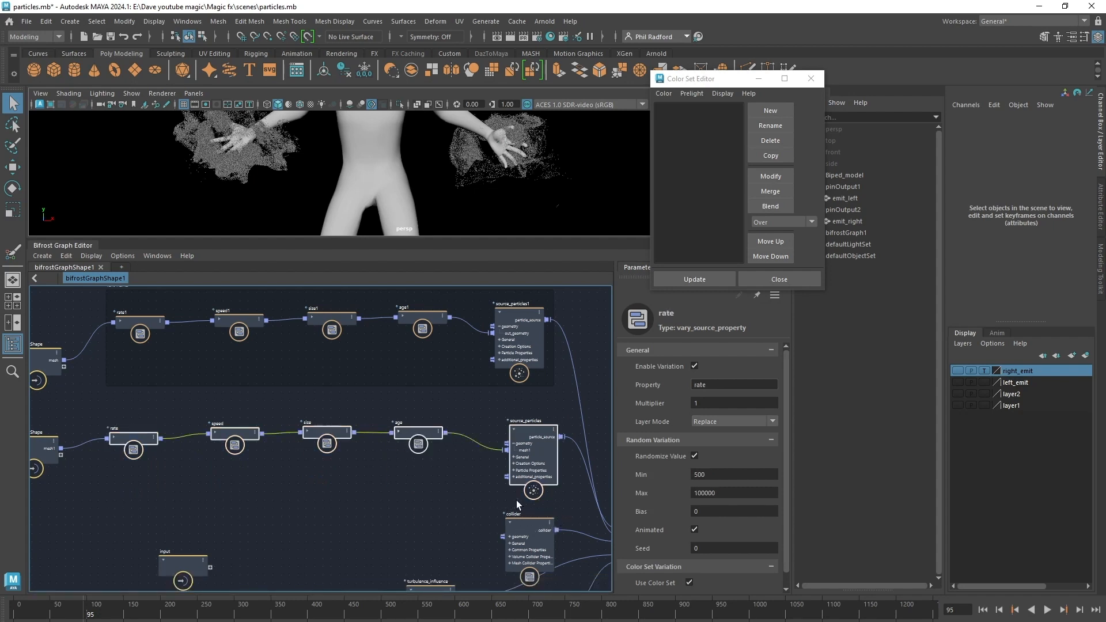
right_click(423, 467)
left_click(456, 485)
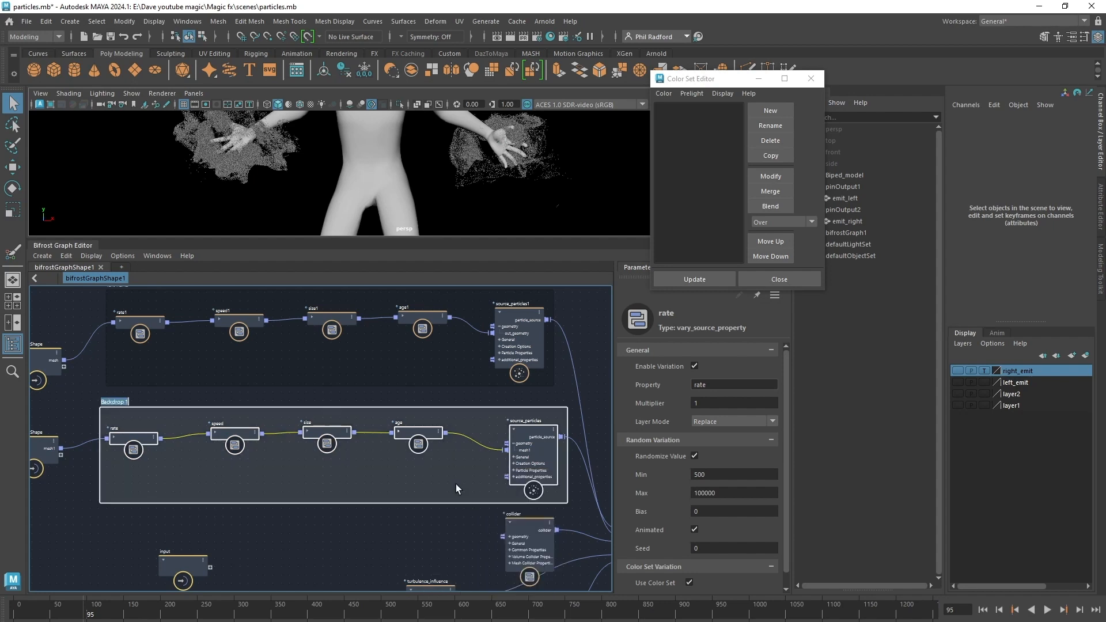
key("BackSpace")
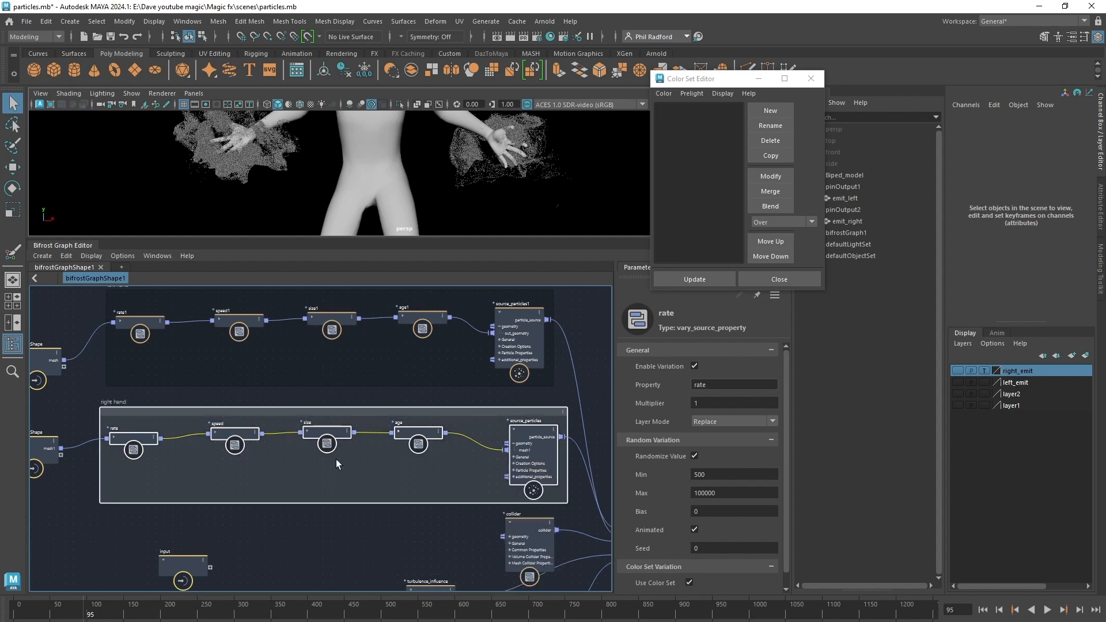
Step: Give the right hand backdrop a custom dark colour similar to the left hand backdrop
scroll(564, 415, "up", 3)
left_click(563, 412)
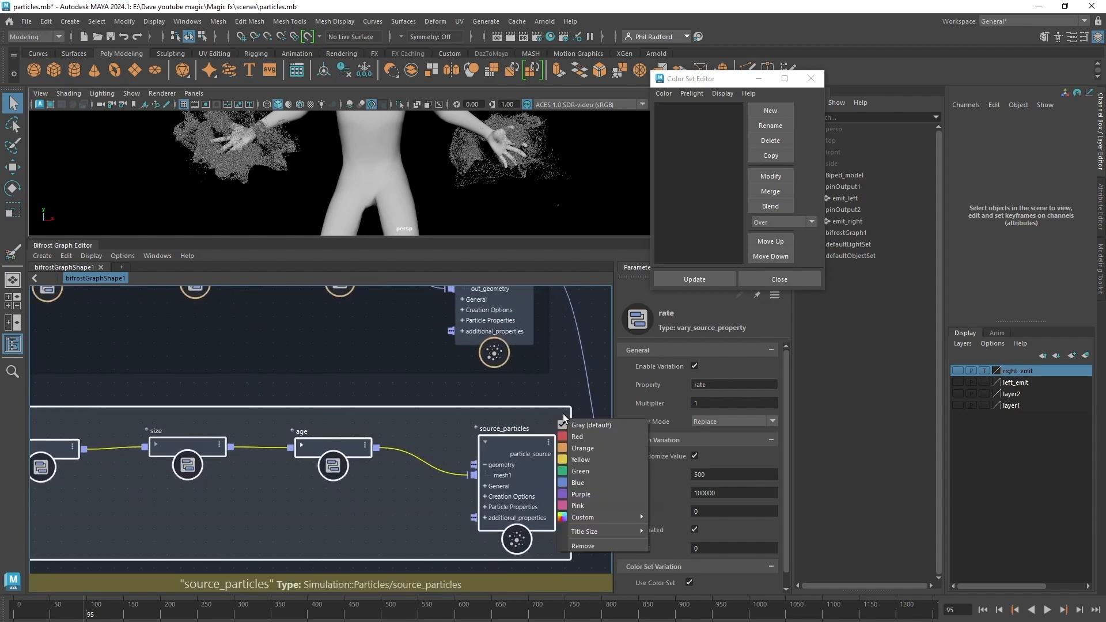
mouse_move(581, 518)
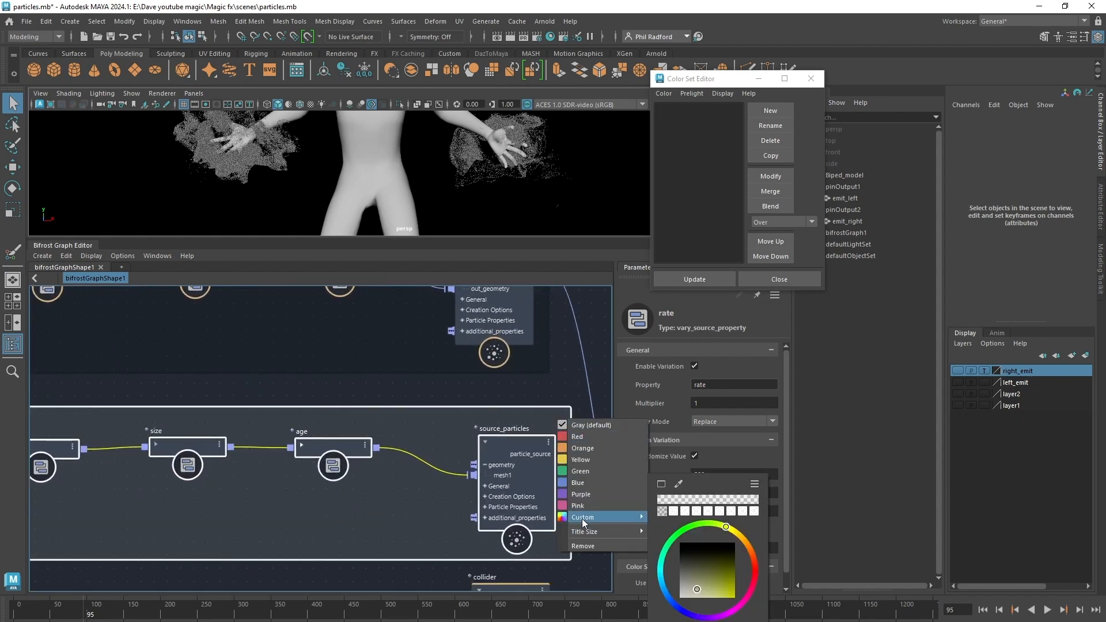
left_click(680, 562)
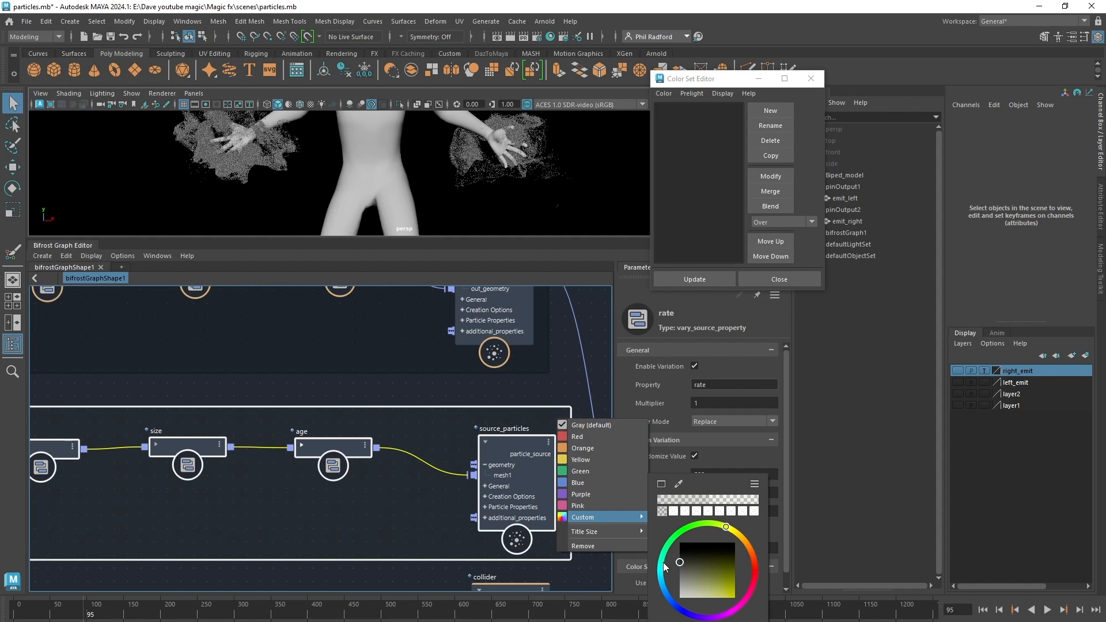
mouse_move(677, 558)
left_mouse_down()
mouse_move(733, 553)
mouse_move(671, 560)
left_mouse_up()
left_click(416, 385)
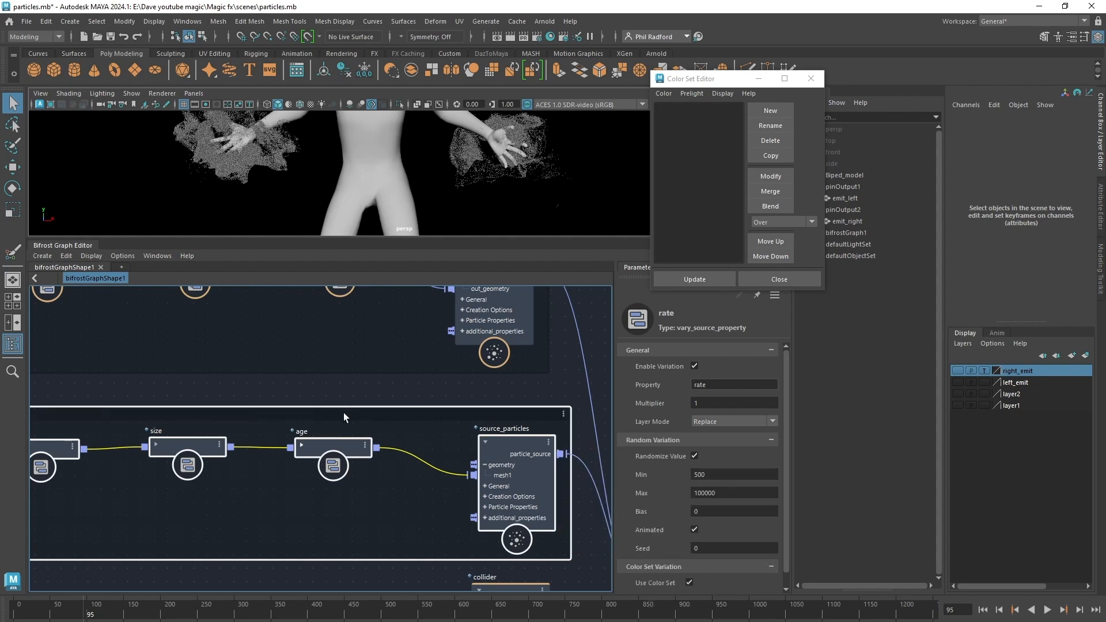
scroll(323, 455, "down", 5)
scroll(306, 502, "down", 3)
left_click(281, 504)
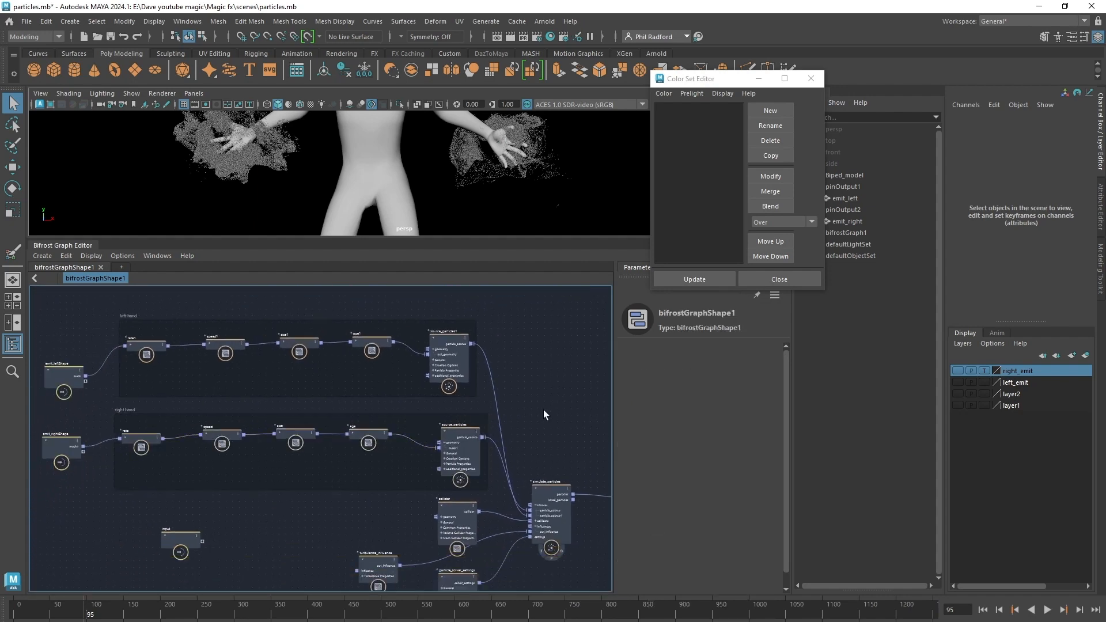
Step: Nudge source_particles within the right hand backdrop and line up emit_leftShape and emit_rightShape with their node rows
mouse_move(543, 412)
middle_mouse_down()
mouse_move(515, 393)
mouse_move(530, 395)
middle_mouse_up()
scroll(345, 475, "up", 1)
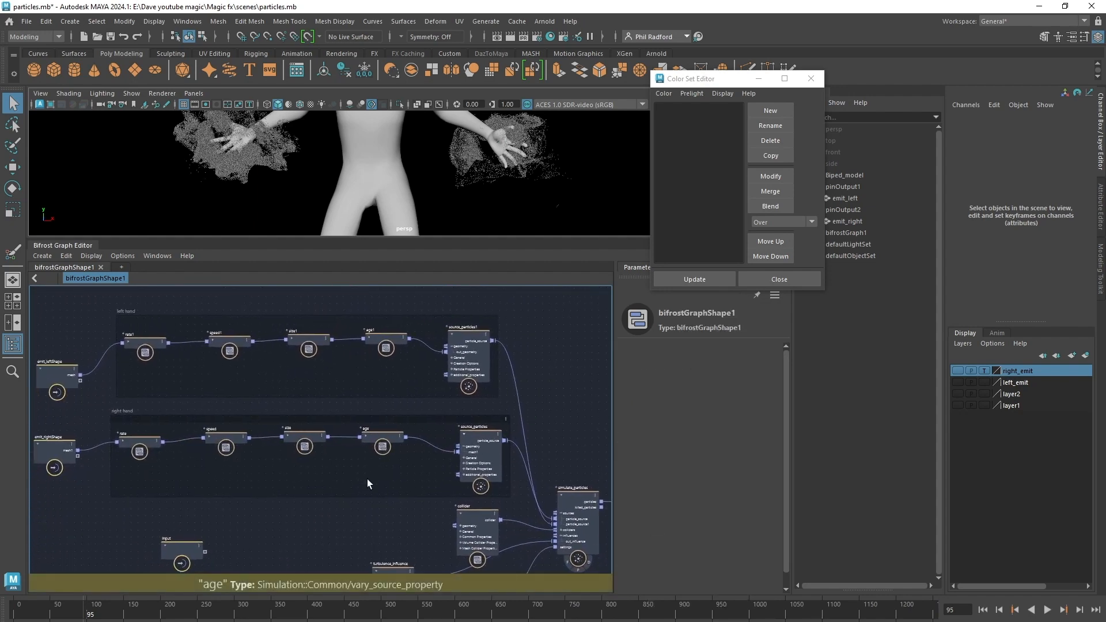
left_click_drag(466, 453, 462, 452)
scroll(462, 452, "up", 2)
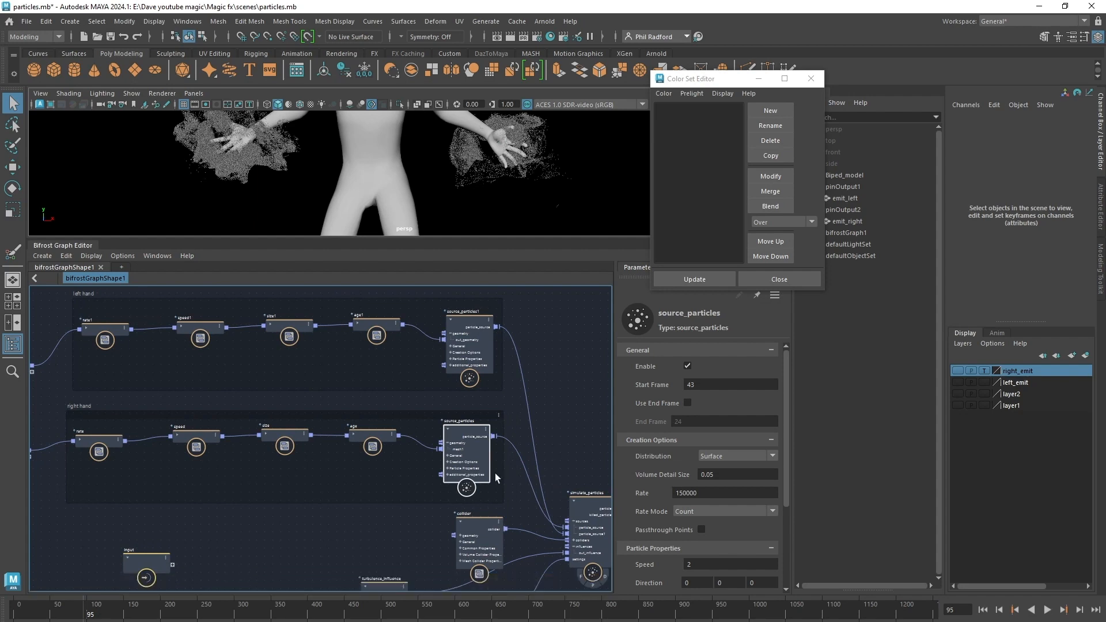
middle_click_drag(282, 491, 343, 475)
left_click(159, 428)
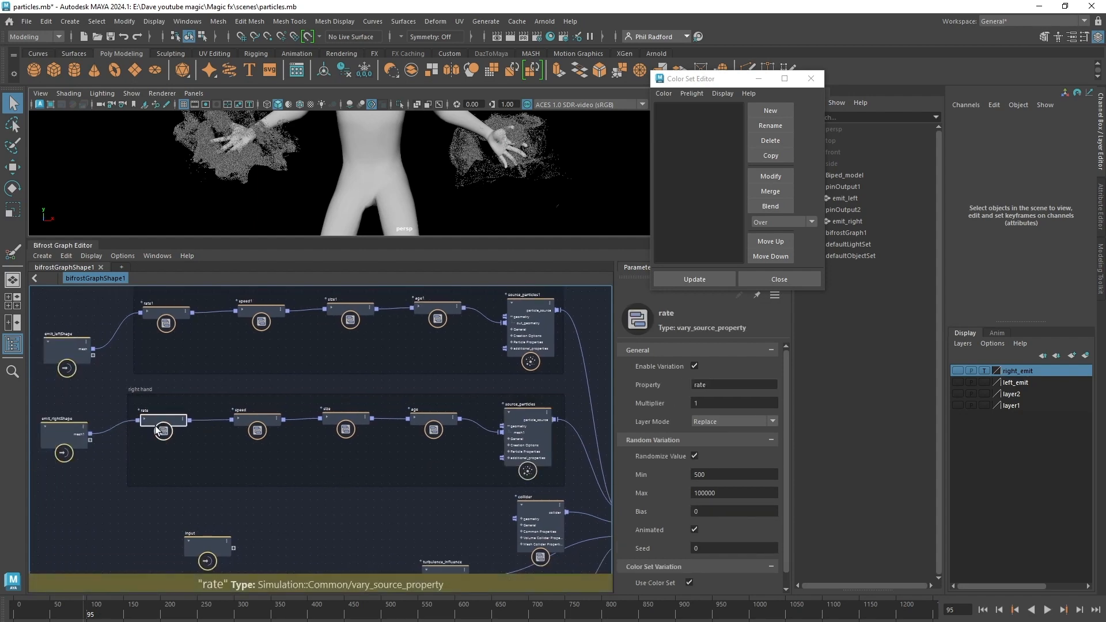
left_click_drag(66, 347, 77, 312)
left_click_drag(66, 431, 82, 419)
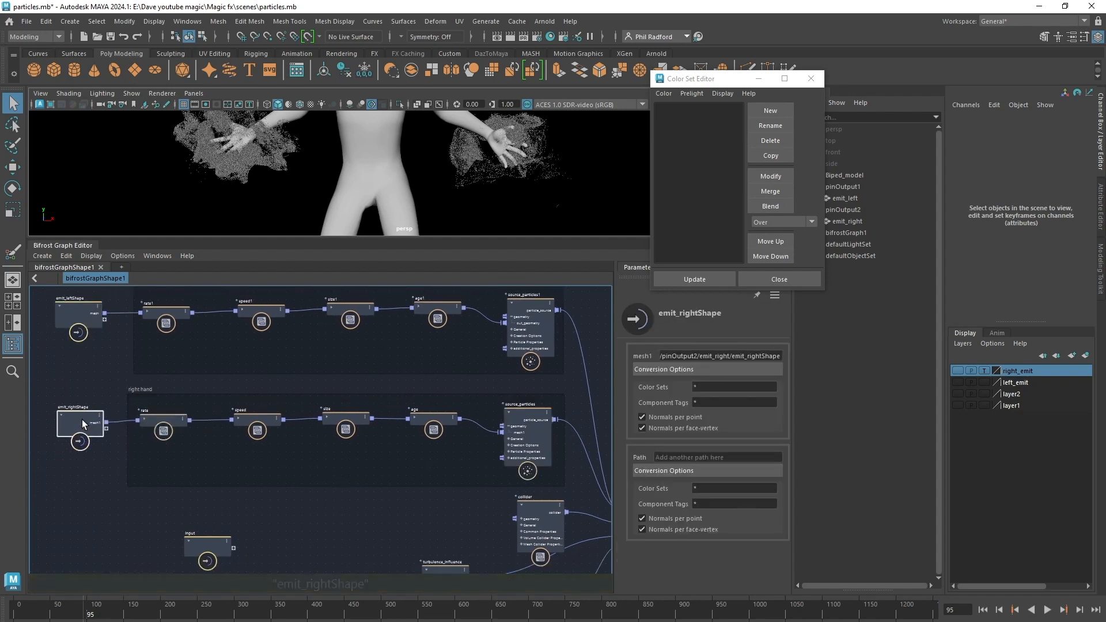
Step: Shift the right hand backdrop with its nodes slightly up to sit neatly beneath the left hand backdrop, and nudge source_particles
key("a")
right_click_drag(427, 503, 417, 513, "alt")
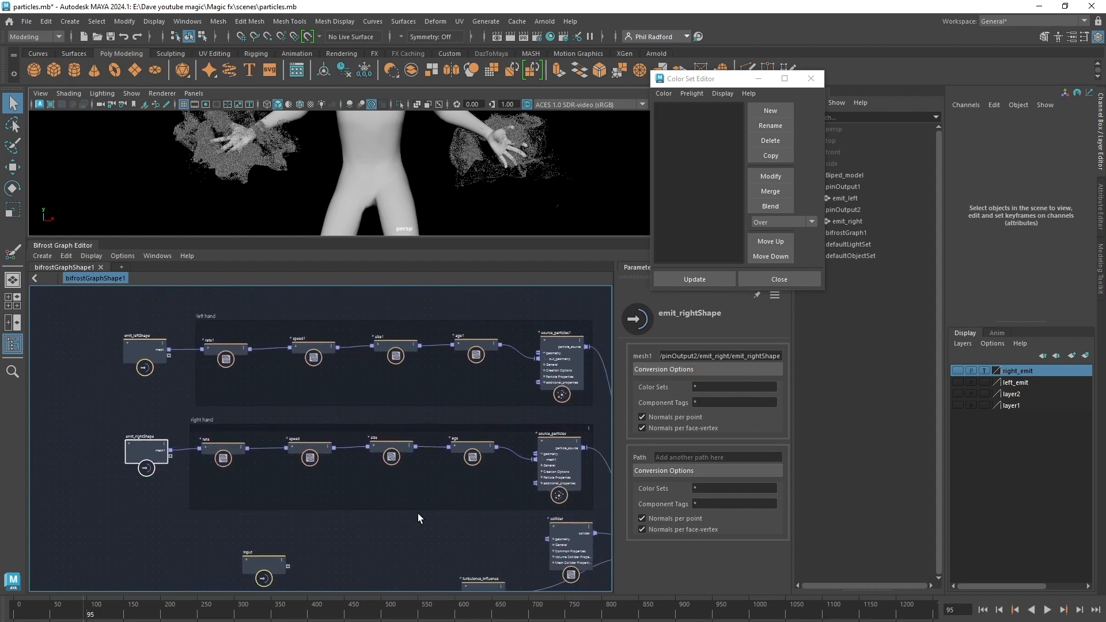
middle_click_drag(416, 513, 332, 519, "alt")
middle_click_drag(171, 515, 98, 523, "alt")
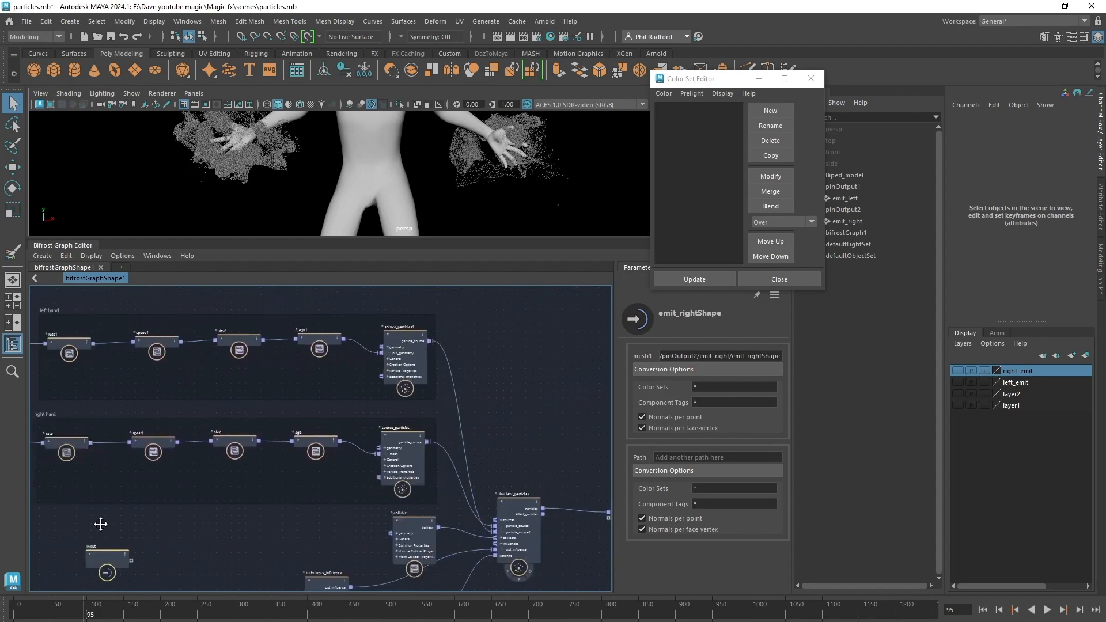
middle_click_drag(324, 531, 361, 519, "alt")
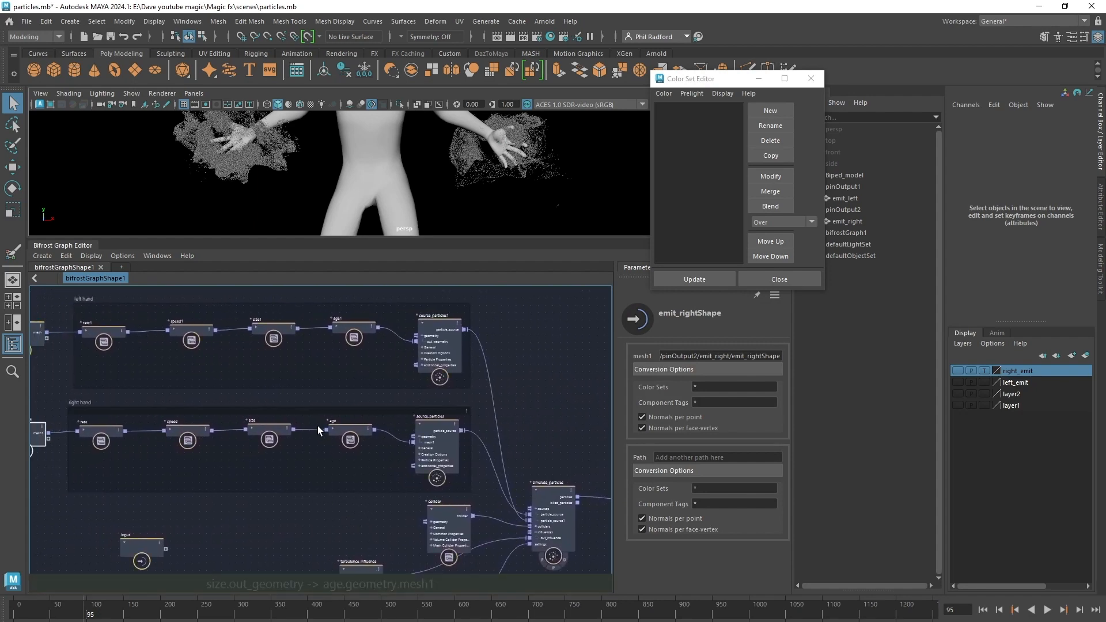
left_click_drag(324, 413, 331, 410)
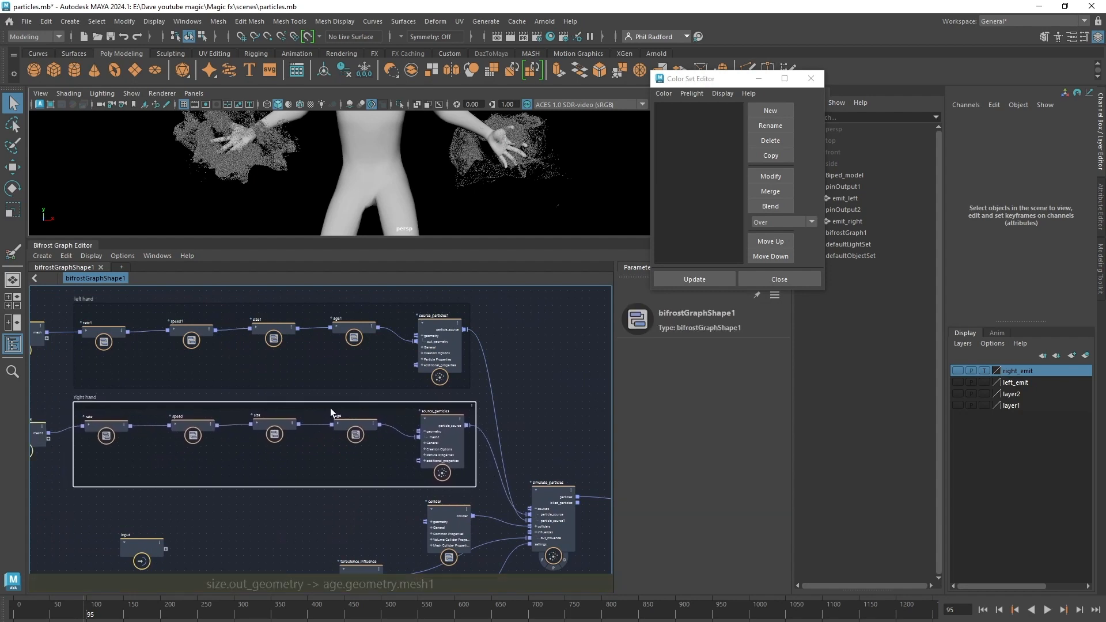
left_click(443, 433)
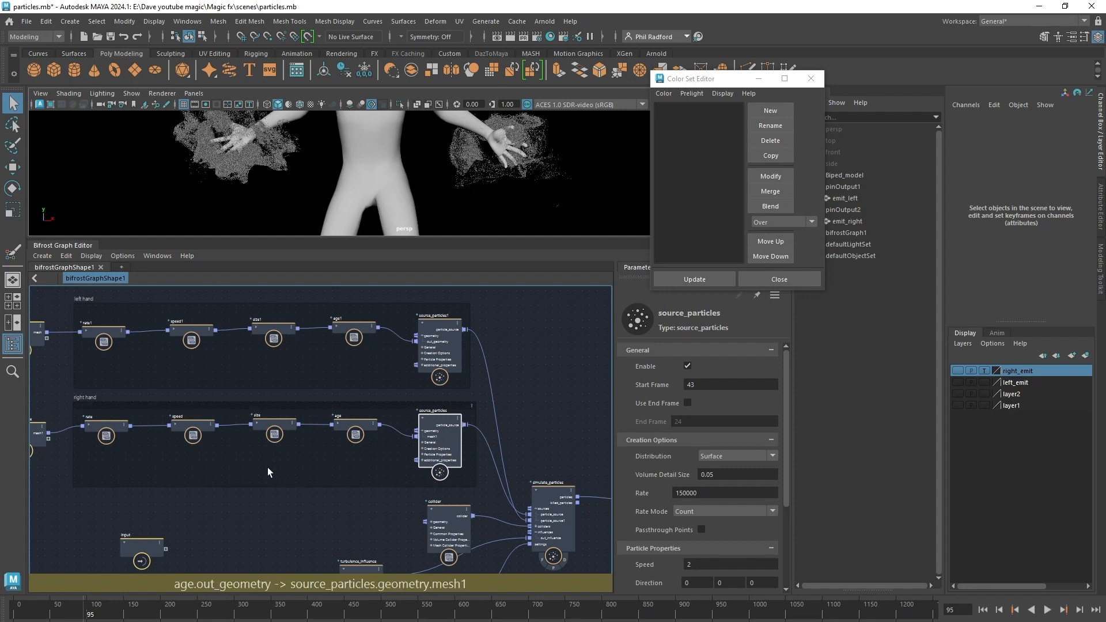
Step: Create a sticky note and place it in the empty area beside source_particles1, above simulate_particles
middle_click_drag(197, 513, 251, 514, "alt")
middle_click_drag(350, 512, 139, 536, "alt")
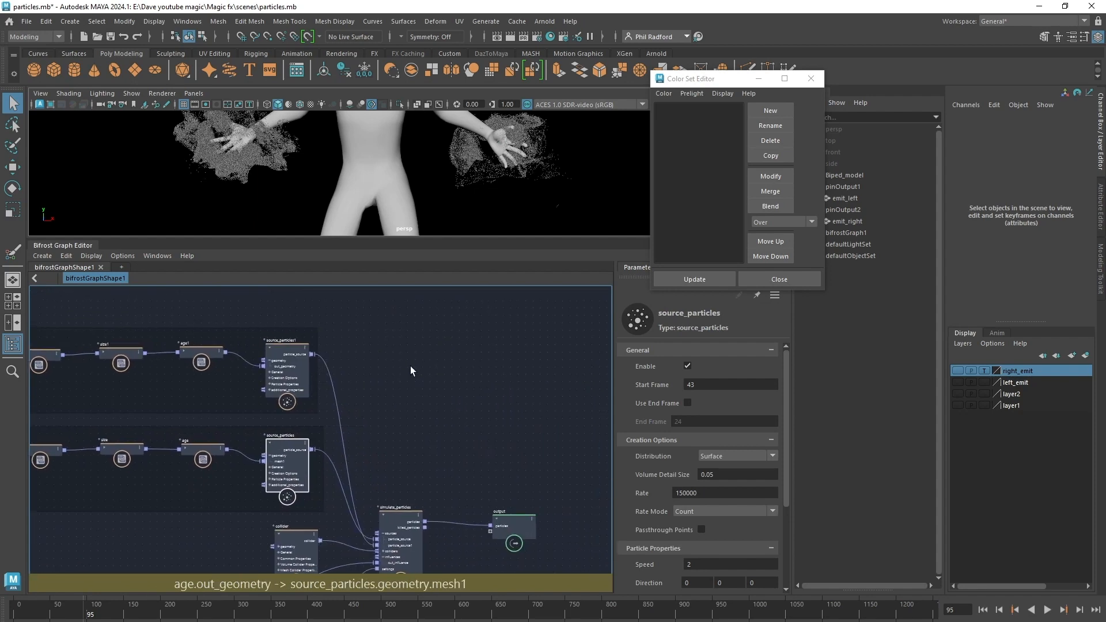
left_click(484, 441)
right_click(435, 354)
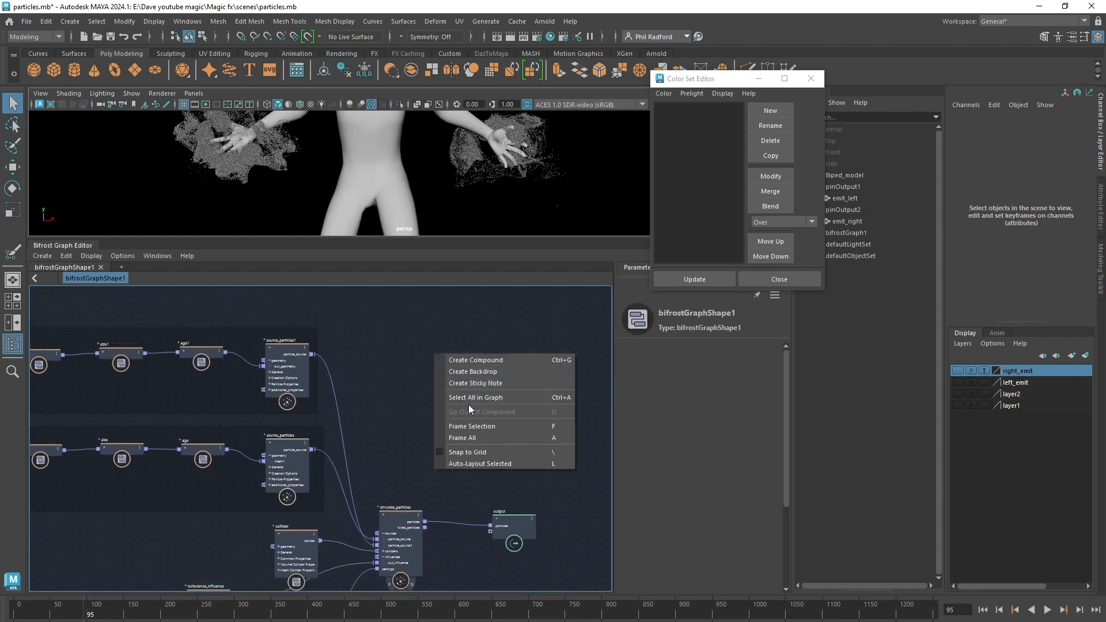
left_click(473, 384)
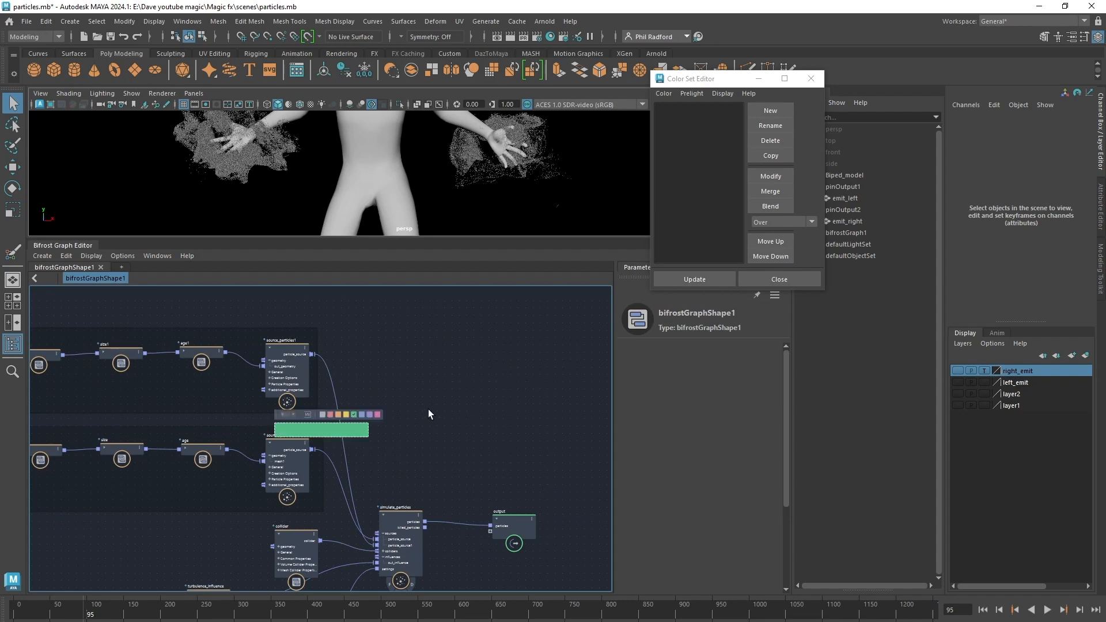
left_click_drag(274, 417, 391, 367)
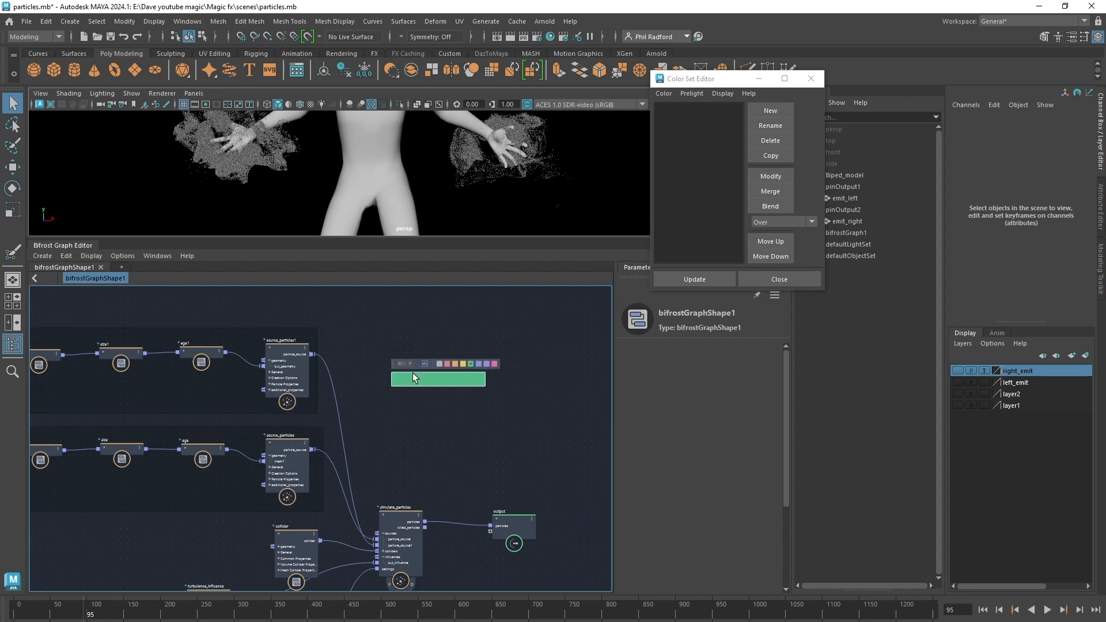
Step: Write in the sticky note "I have used 2 sources instead of one and feel free to tweak the vary source nodes for a better look"
key("h")
key("a")
key("e")
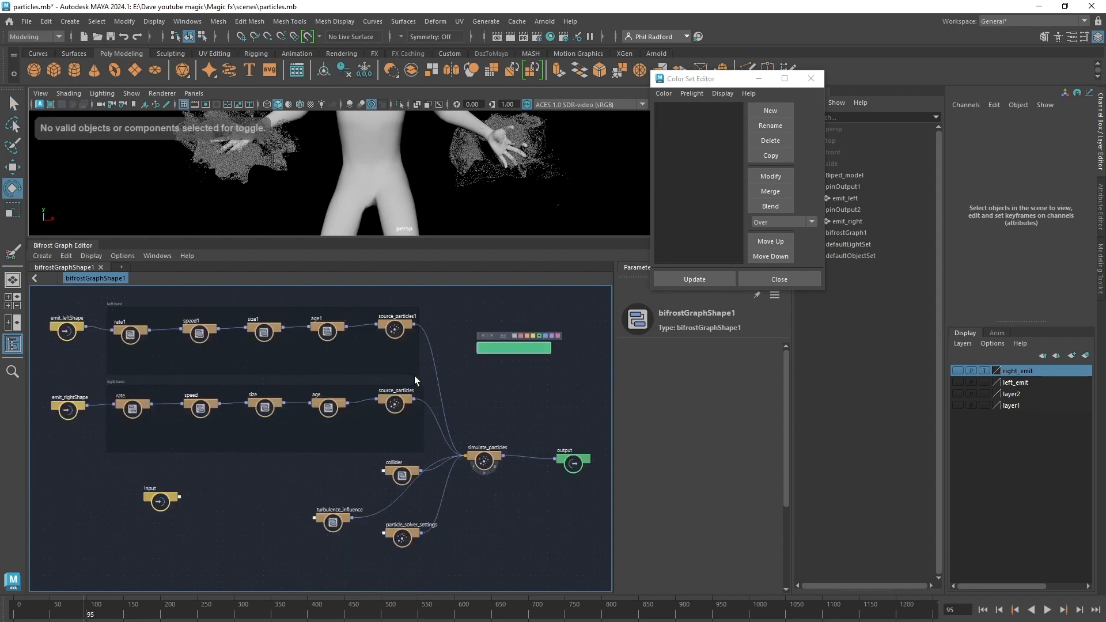
scroll(519, 362, "up", 3)
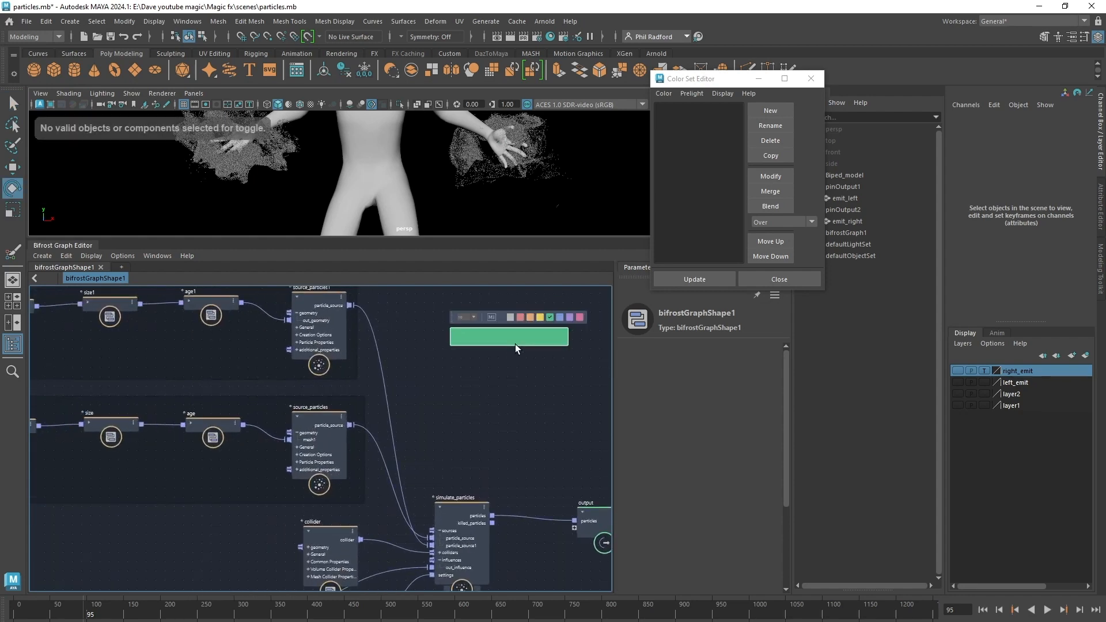
type("I have used 2 sources instead of")
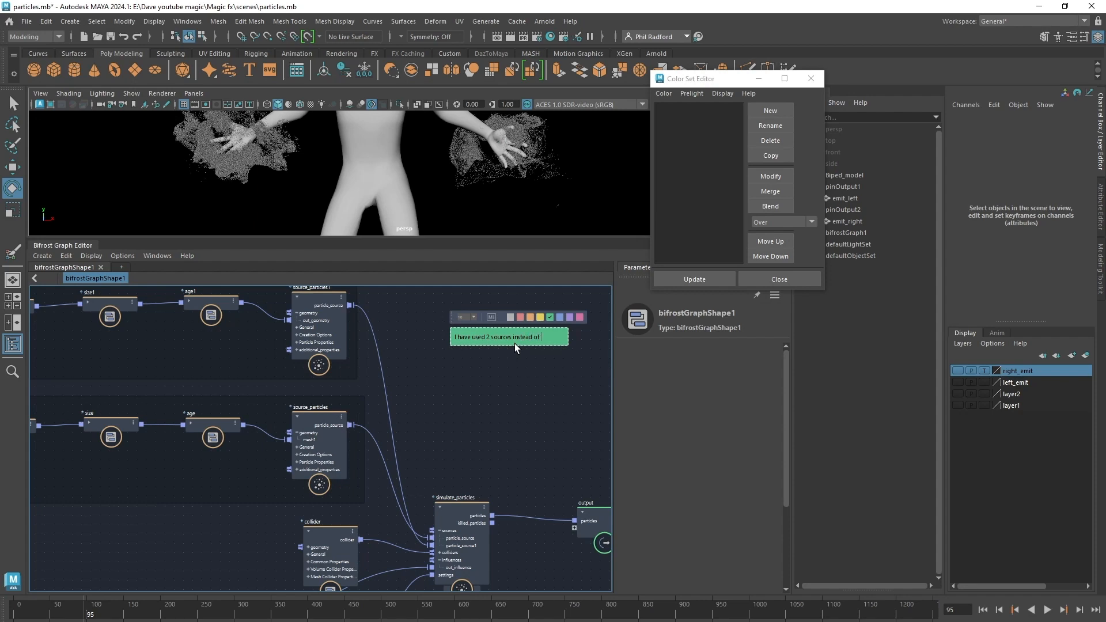
type("one and feel free to tweak the v")
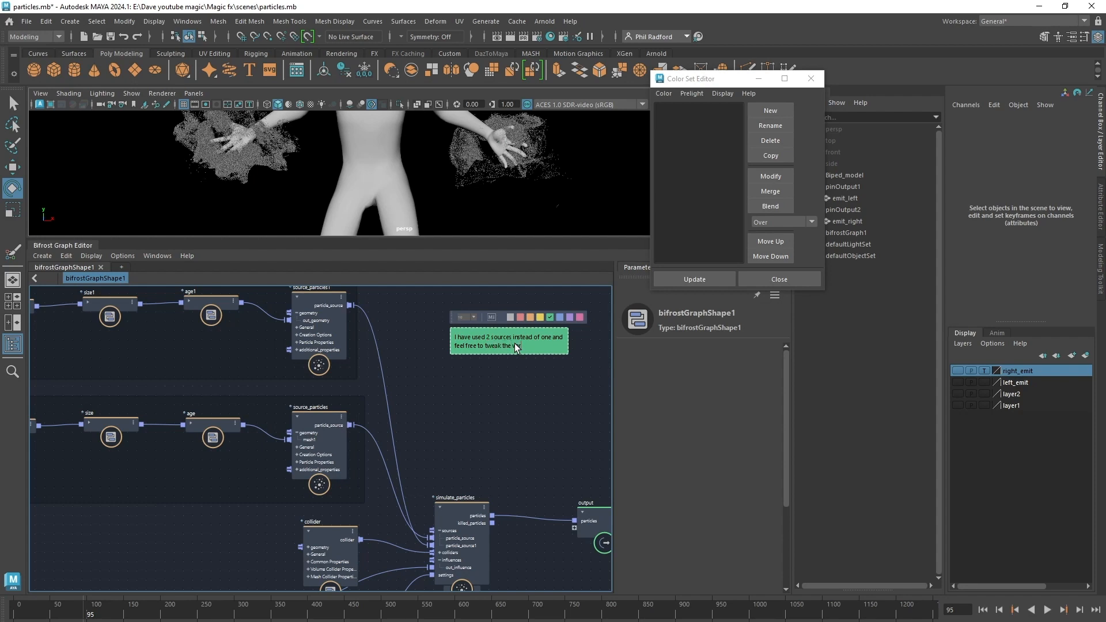
type("ery sour")
type("ce nodes fo")
type("r a bett")
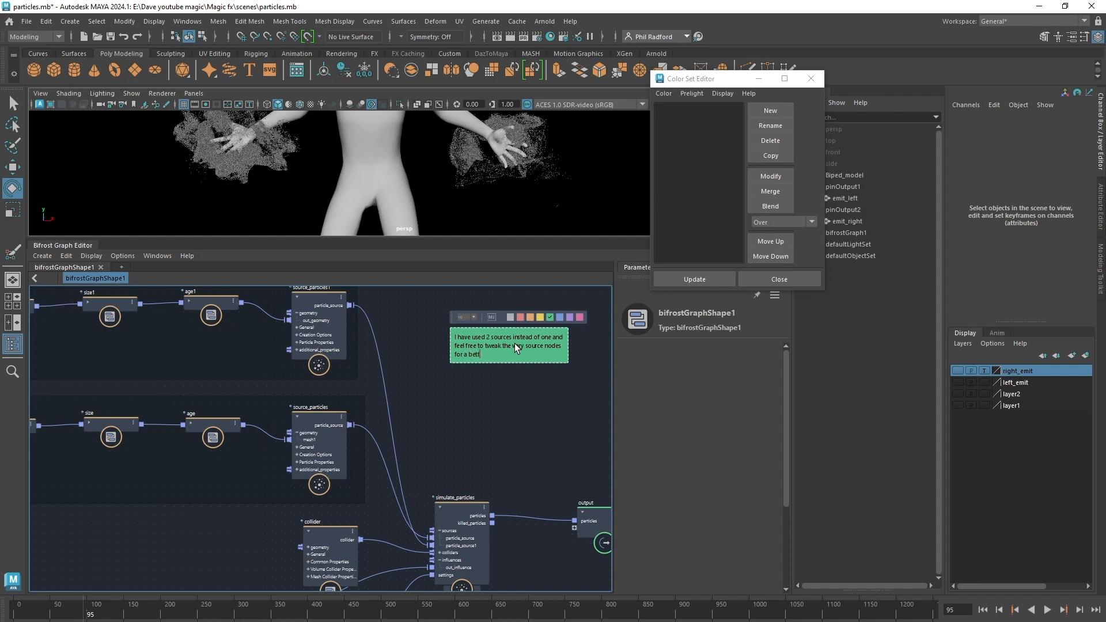
type("er look")
key("Return")
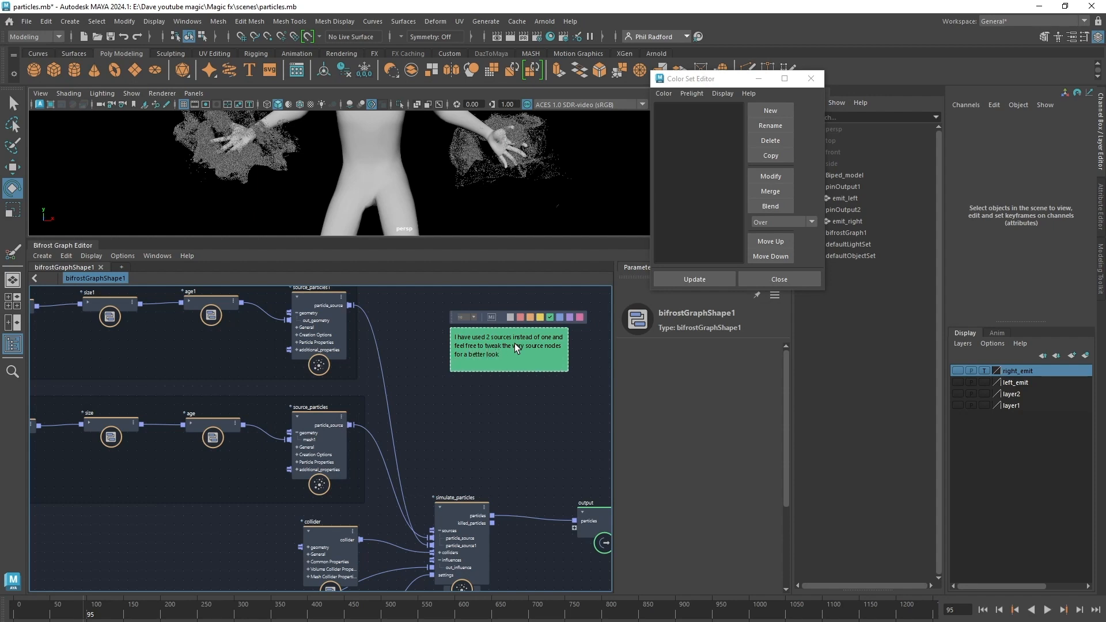
left_click(439, 375)
Step: Make the sticky note narrower near source_particles1 and change its colour to blue
left_click_drag(471, 339, 415, 319)
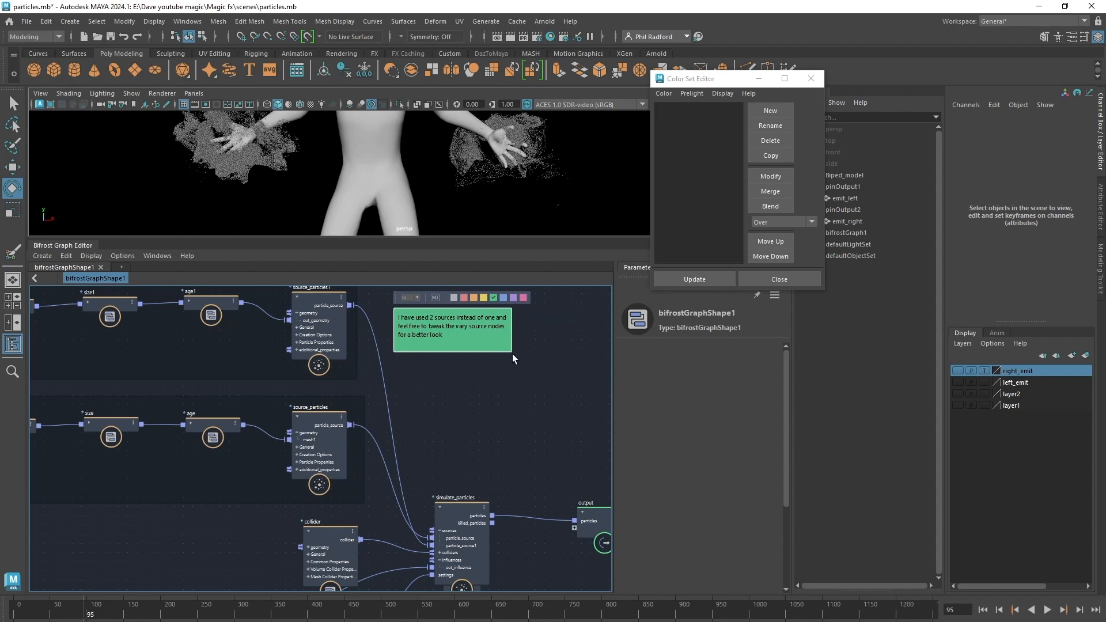
left_click_drag(512, 352, 493, 416)
left_click(504, 297)
left_click(508, 390)
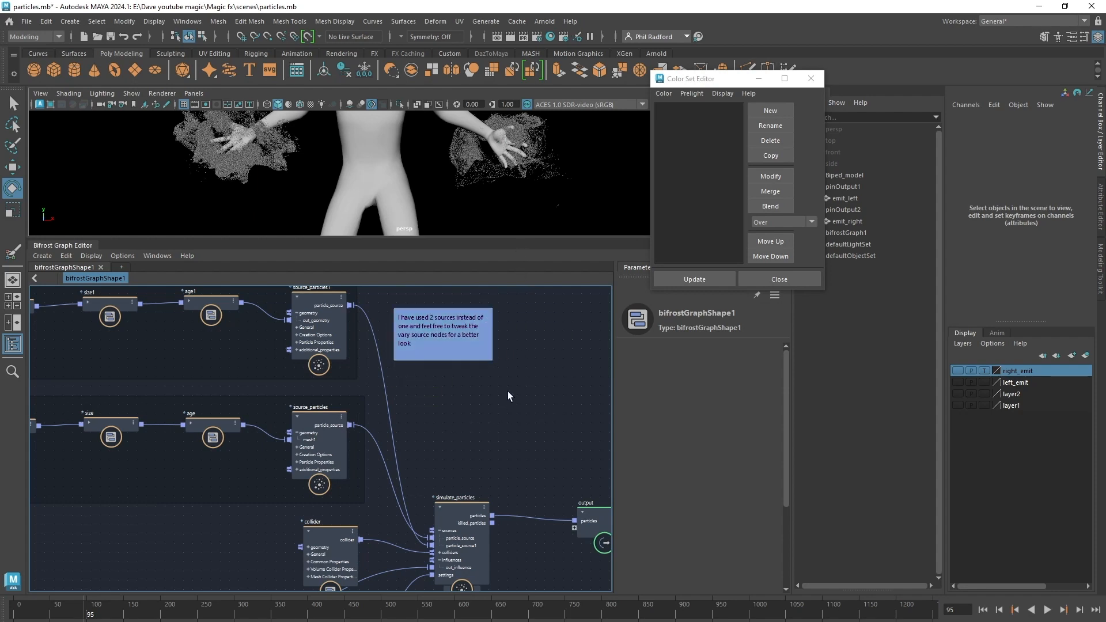
Step: Place the sticky note right beside the left hand backdrop, level with source_particles1
key("alt")
scroll(519, 404, "down", 3)
middle_click_drag(431, 426, 522, 447, "alt")
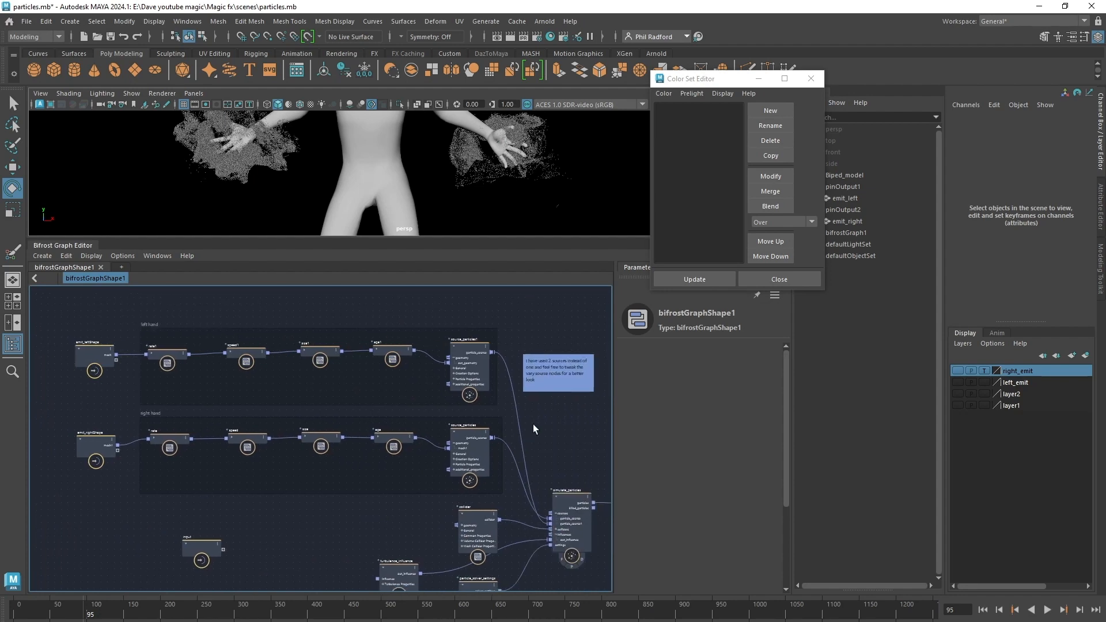
left_click_drag(550, 361, 534, 338)
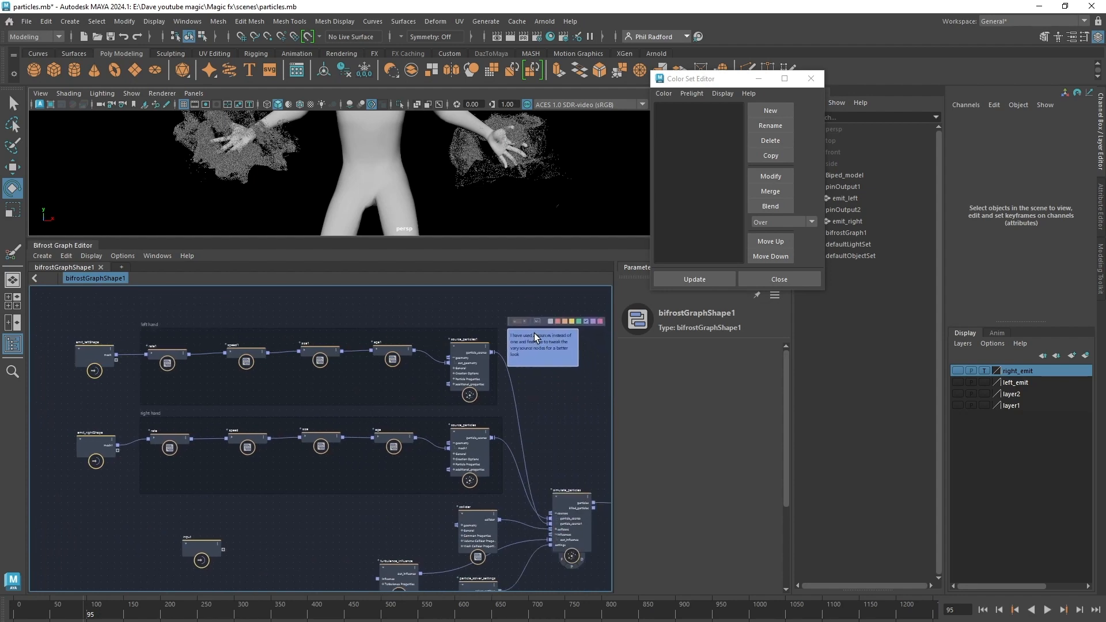
left_click(552, 407)
mouse_move(545, 334)
left_mouse_down()
mouse_move(250, 380)
mouse_move(129, 379)
mouse_move(166, 384)
mouse_move(206, 369)
mouse_move(394, 379)
mouse_move(507, 361)
mouse_move(559, 333)
mouse_move(547, 339)
left_mouse_up()
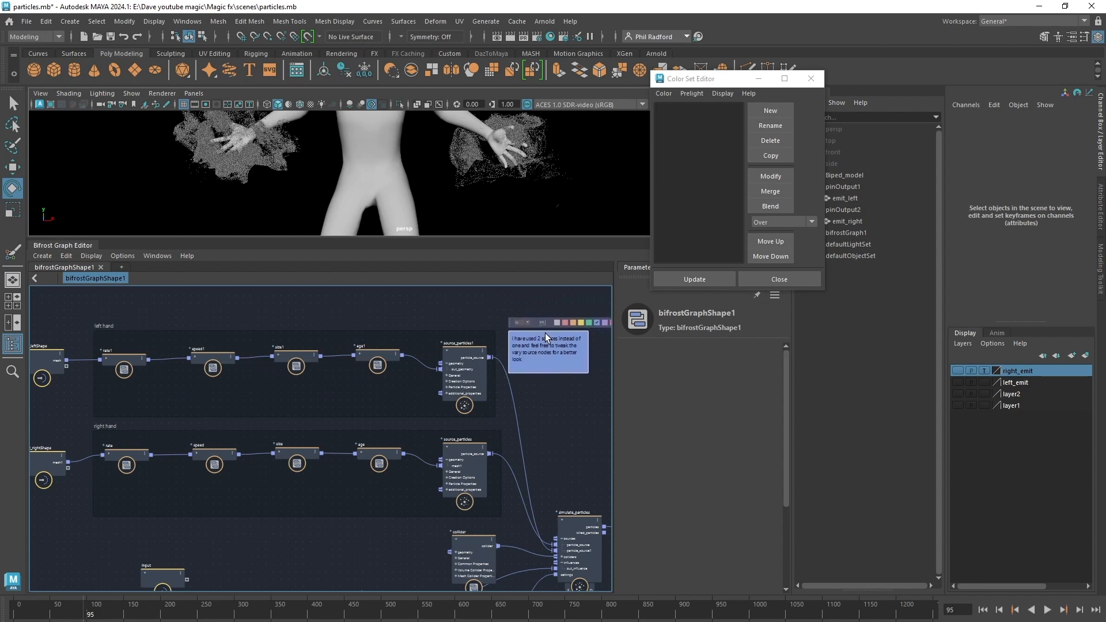
left_click(451, 306)
Step: Nudge collider slightly closer to simulate_particles and turbulence_influence slightly further away from it
middle_click_drag(353, 506, 332, 373, "alt")
right_click_drag(332, 389, 332, 408, "alt")
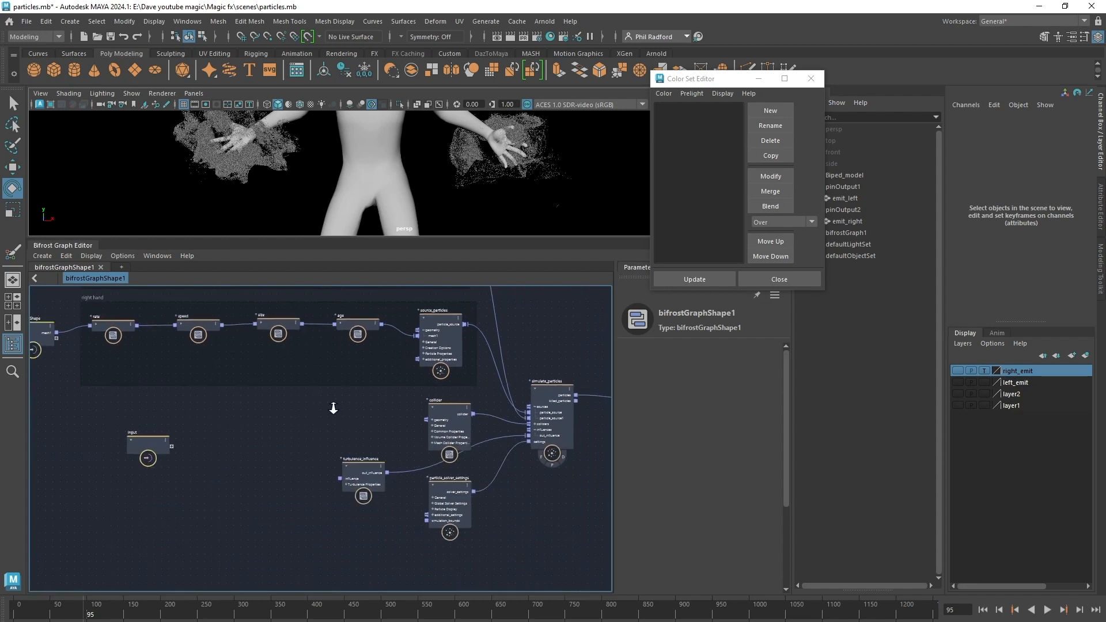
middle_click_drag(340, 436, 340, 438, "alt")
scroll(363, 452, "up", 1)
left_click(440, 410)
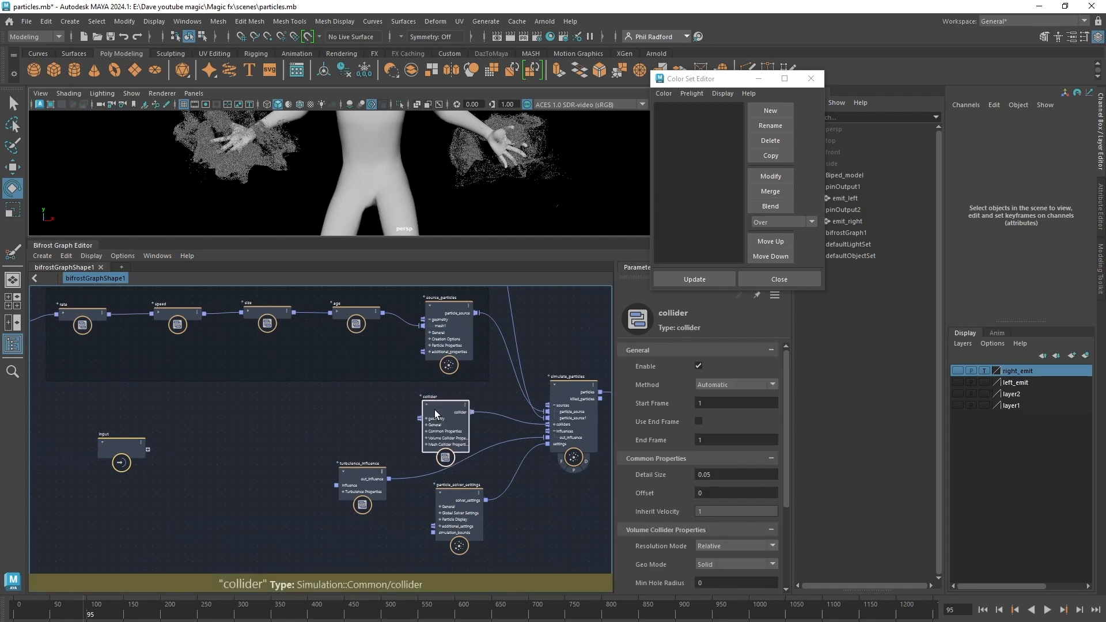
left_click_drag(440, 410, 450, 411)
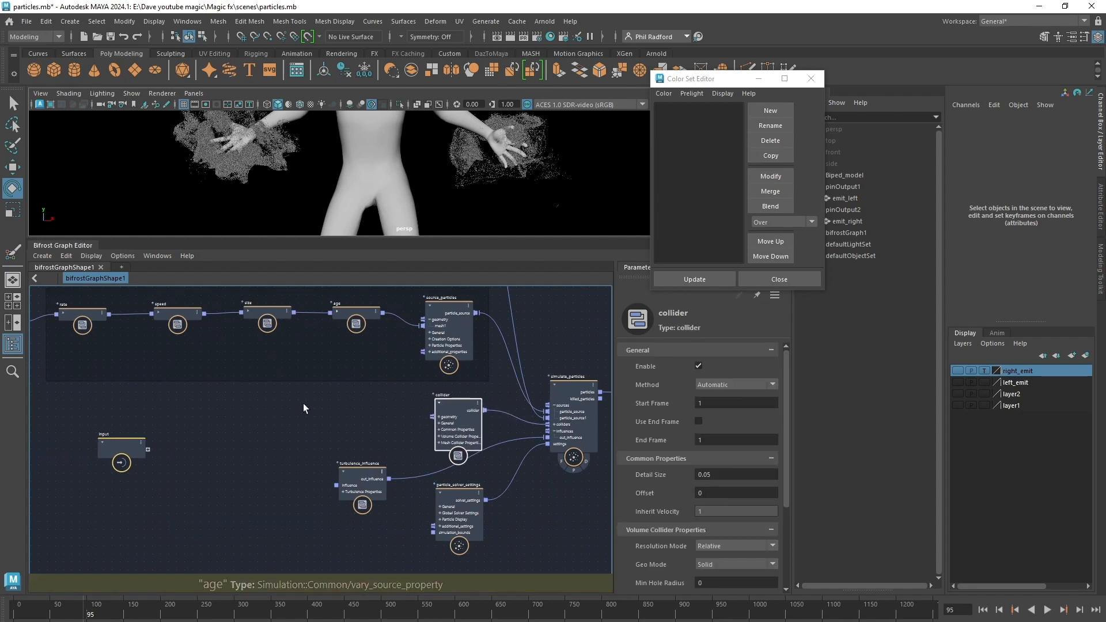
mouse_move(356, 477)
left_mouse_down()
mouse_move(330, 473)
mouse_move(350, 479)
left_mouse_up()
middle_click_drag(320, 493, 318, 485)
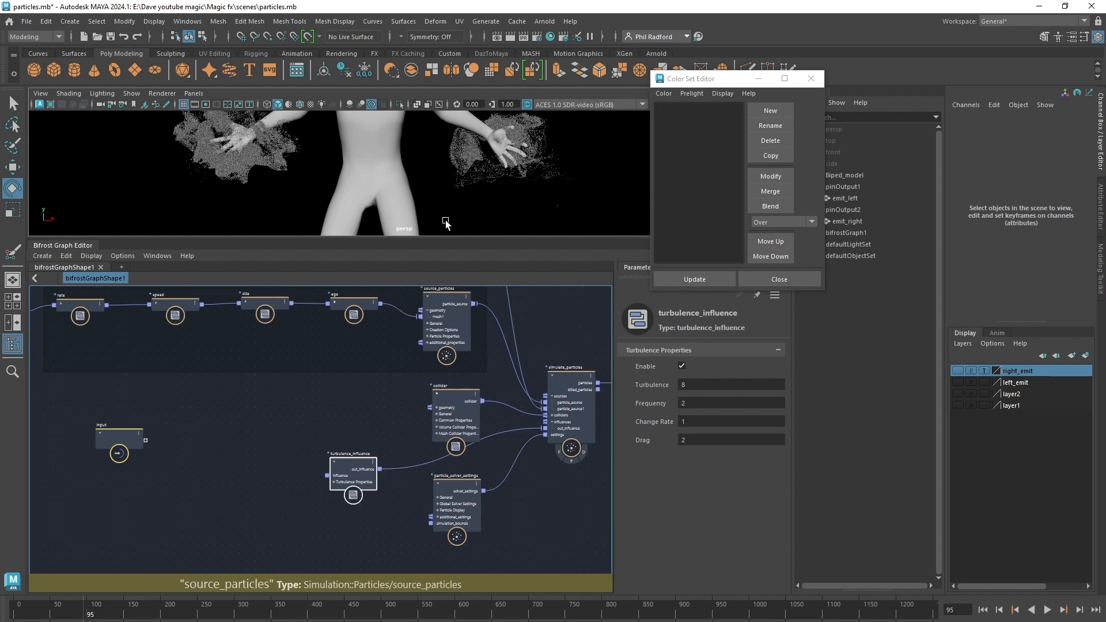
Step: Add a drag_influence node below turbulence_influence and connect its out_influence output to the influences of simulate_particles
left_click_drag(427, 239, 436, 251)
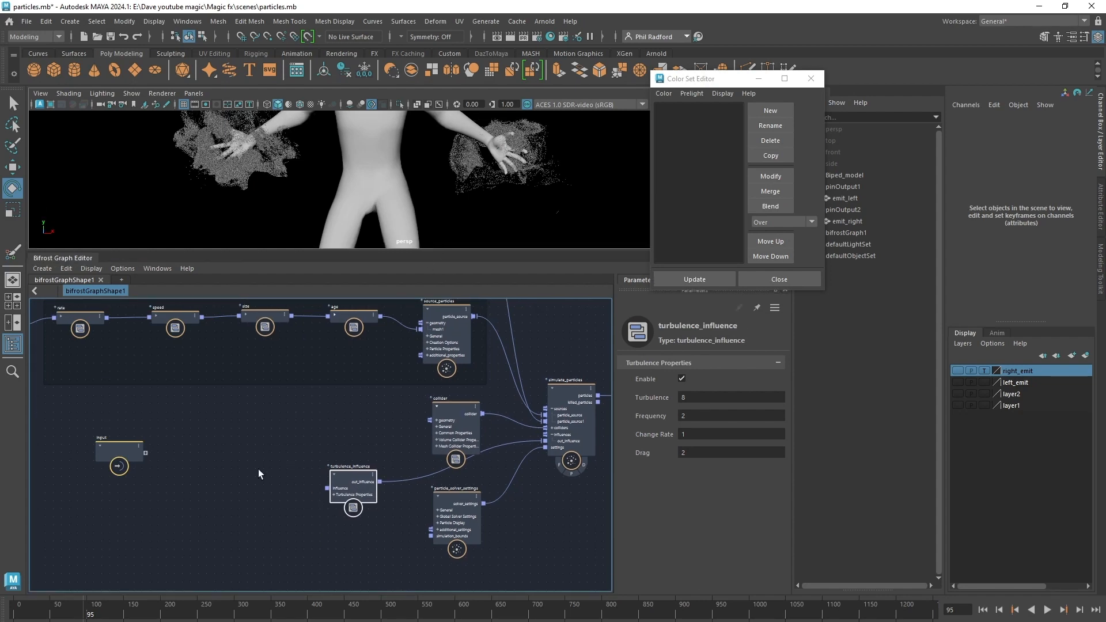
middle_click_drag(259, 470, 250, 419)
left_click(330, 475)
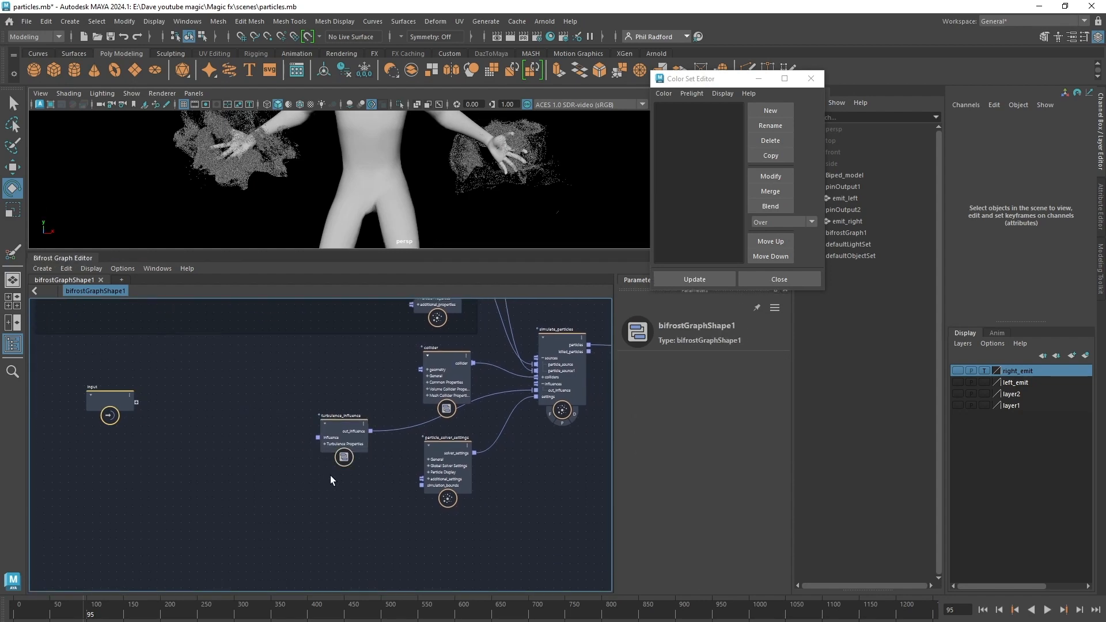
key("Tab")
type("drag")
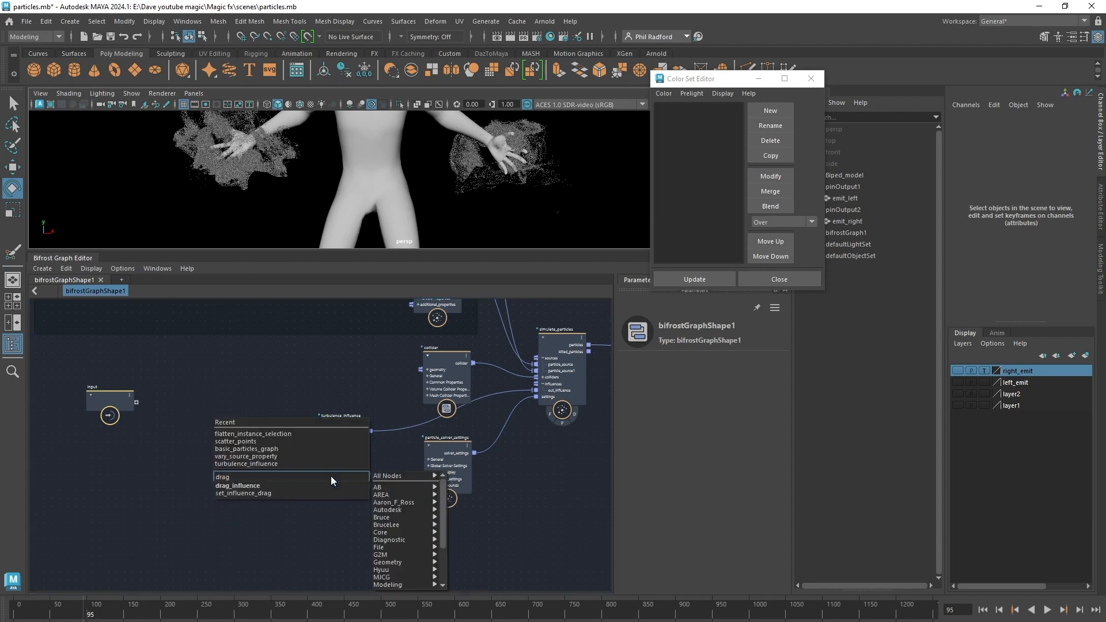
key("Down")
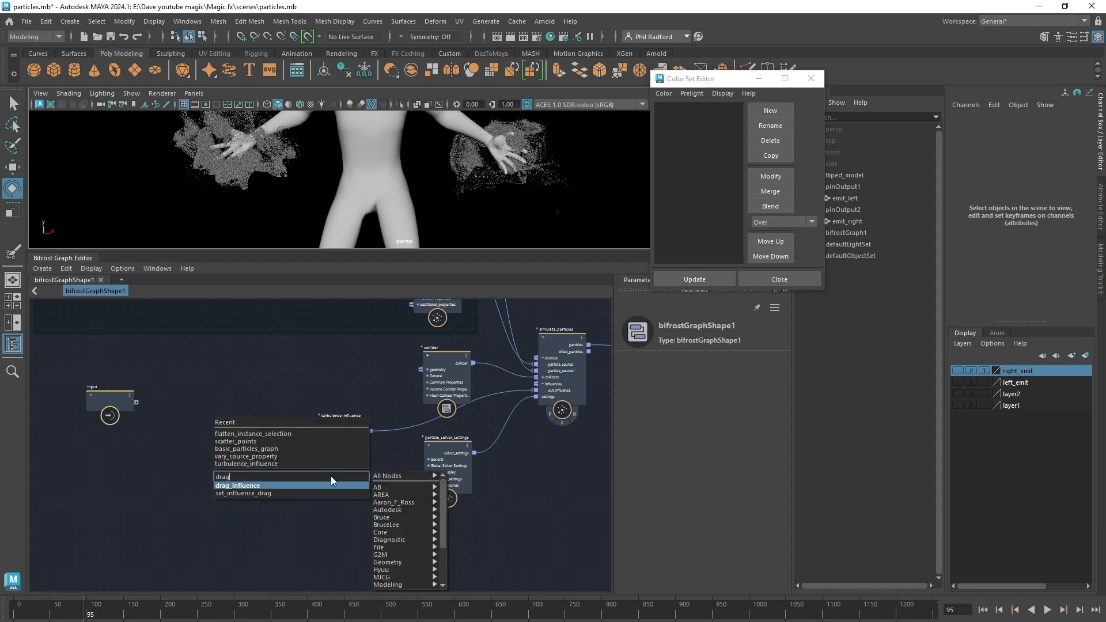
key("Return")
scroll(323, 472, "up", 1)
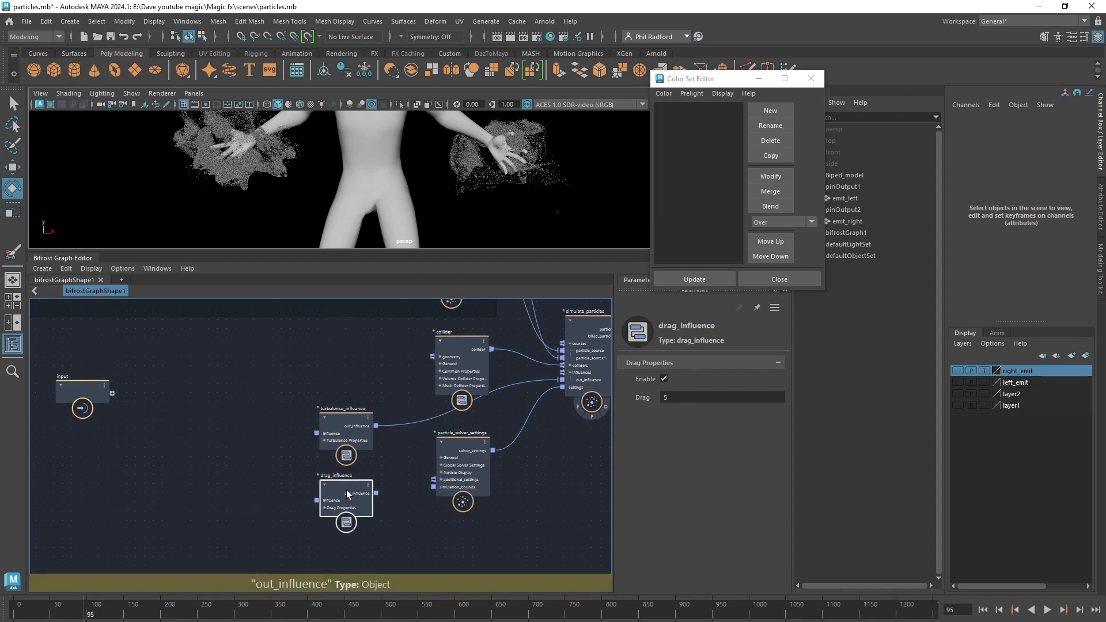
left_click_drag(374, 492, 565, 373)
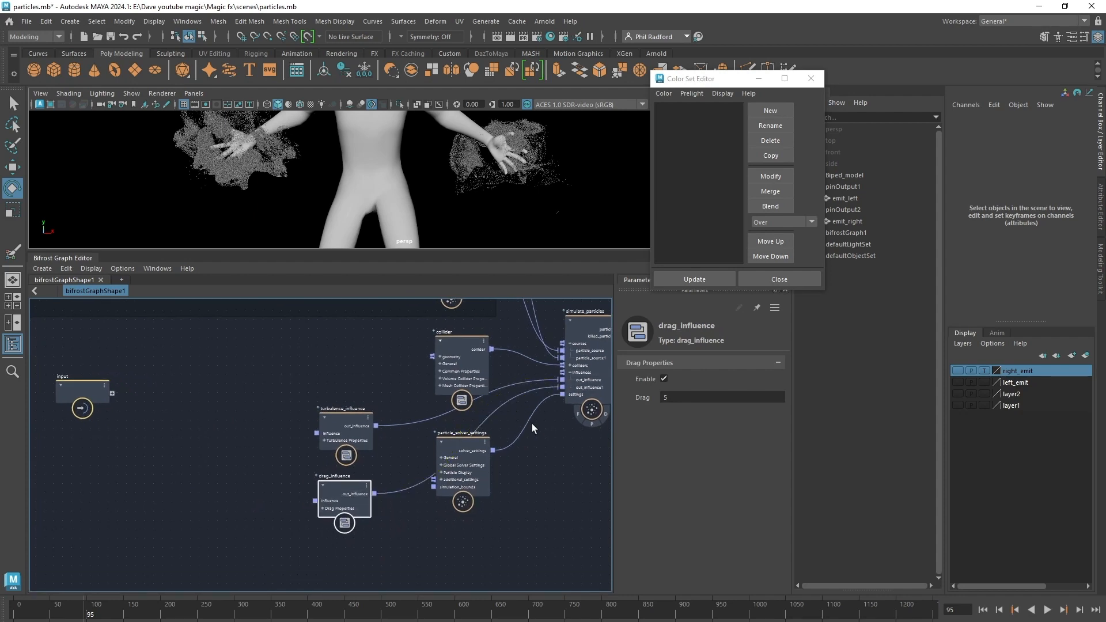
left_click_drag(354, 506, 364, 509)
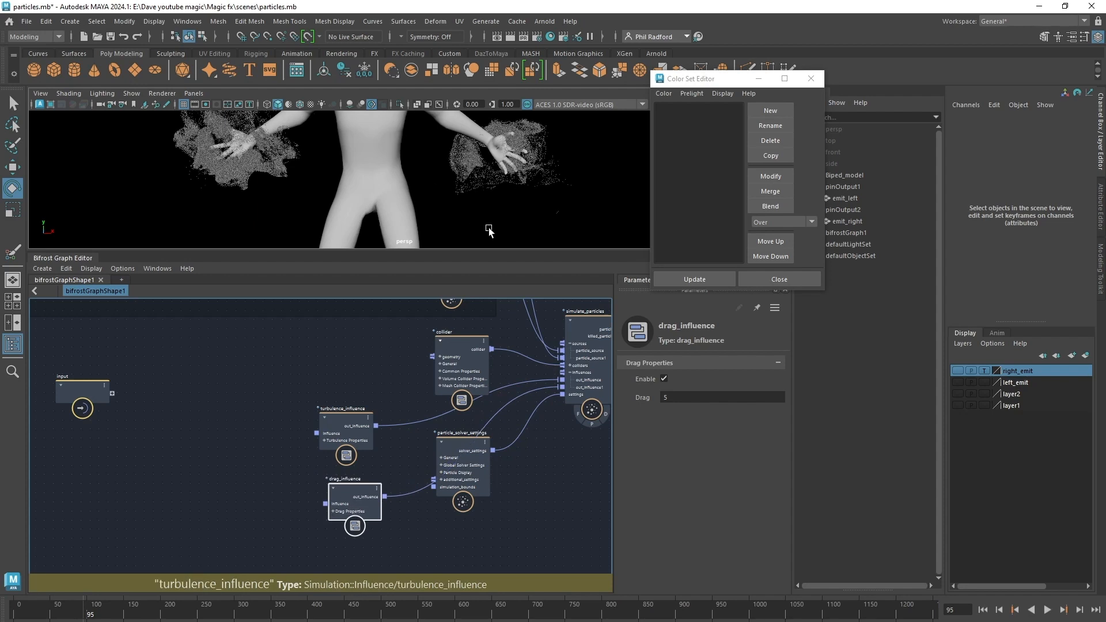
Step: Enlarge the viewport, play the particle simulation from the first frame and view the hands from the side
left_click_drag(497, 251, 497, 444)
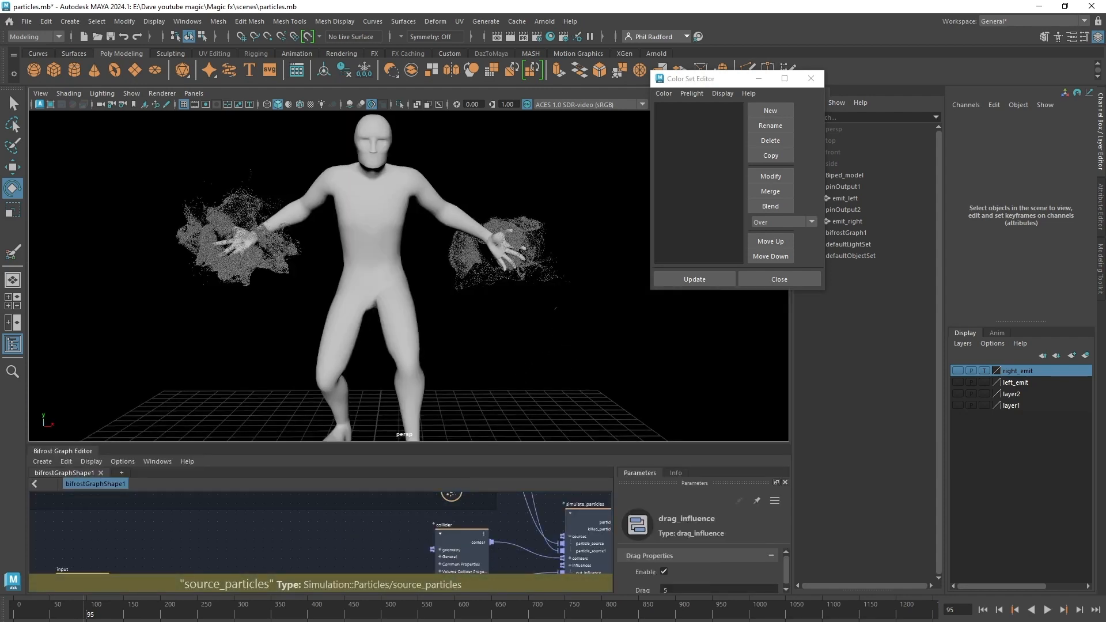
left_click(983, 609)
left_click(1047, 609)
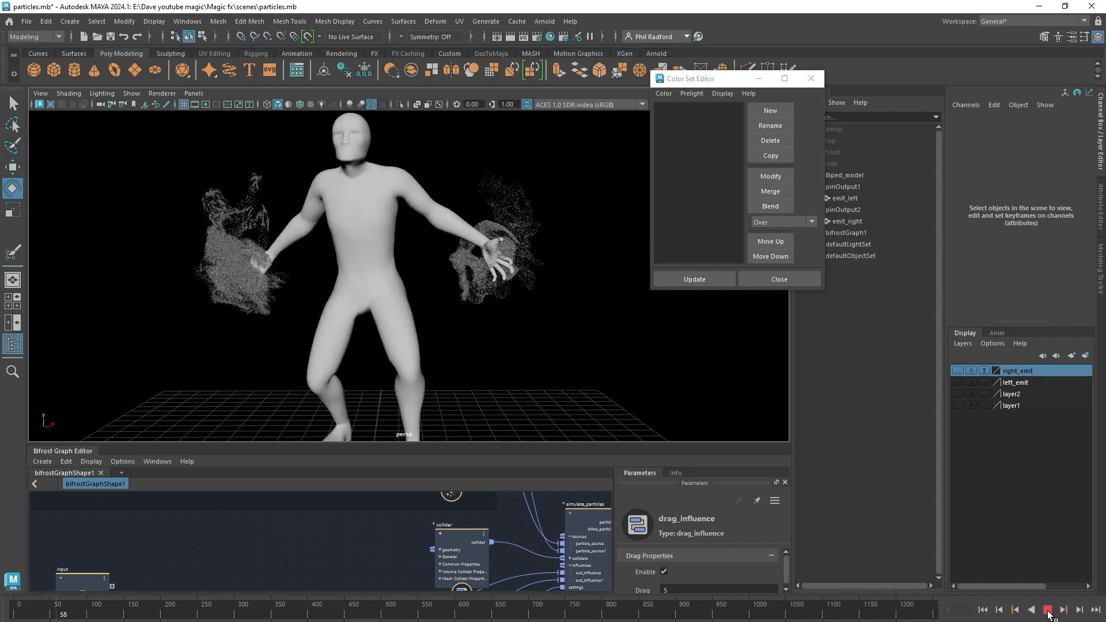
left_click(1047, 609)
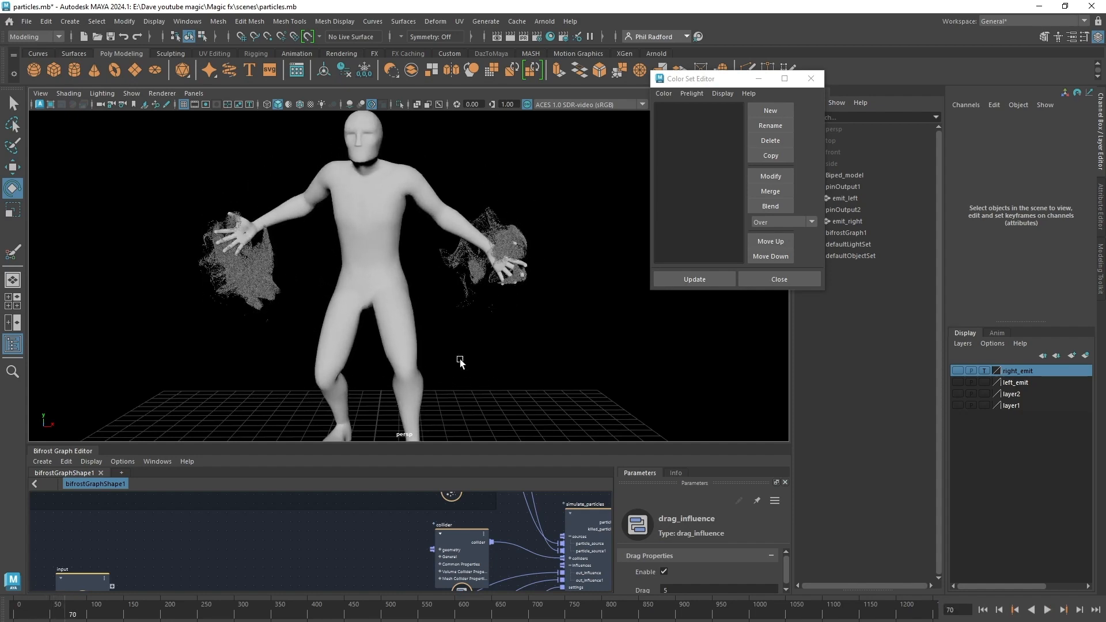
left_click_drag(458, 363, 561, 358, "alt")
Step: Enlarge the graph area again and set the Drag value of drag_influence to 50
left_click_drag(530, 447, 529, 297)
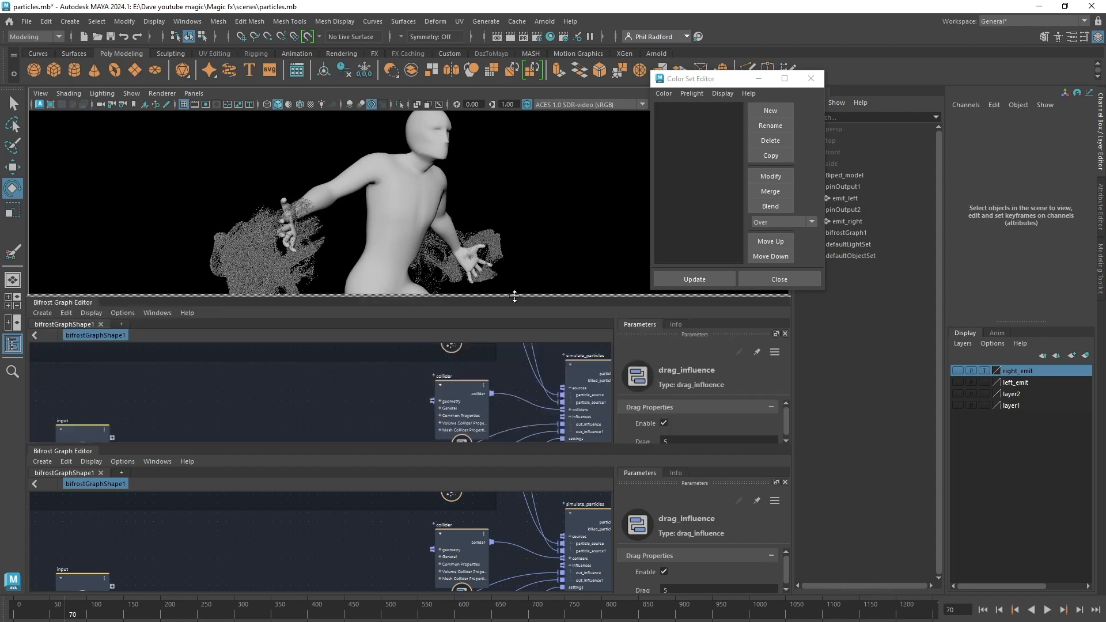
middle_click_drag(255, 414, 205, 431, "alt")
scroll(205, 429, "down", 1)
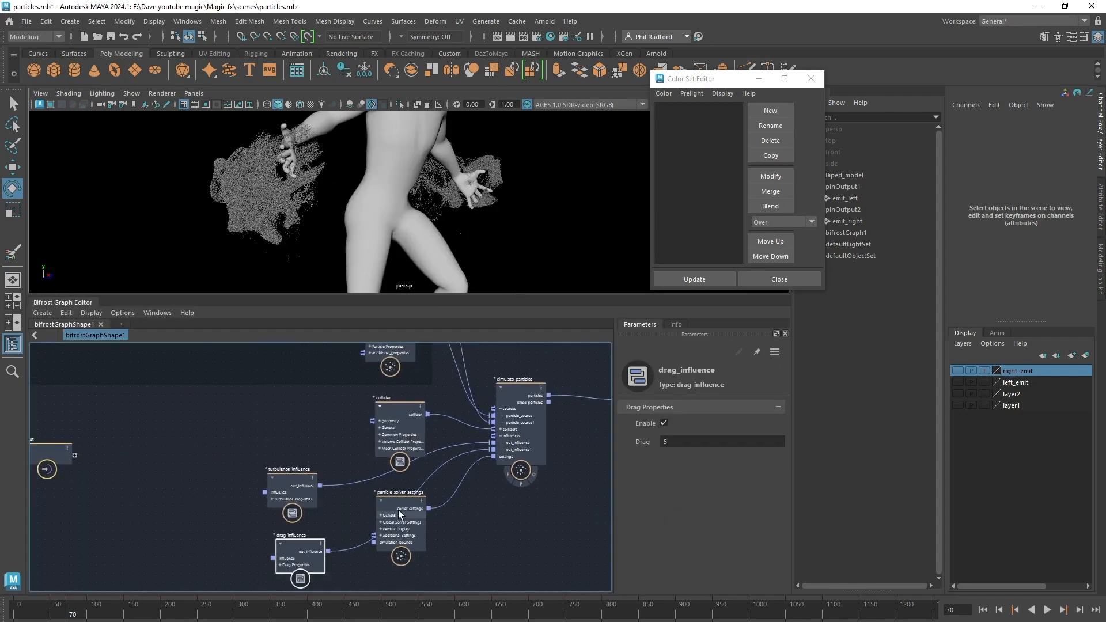
left_click_drag(289, 557, 286, 557)
double_click(689, 442)
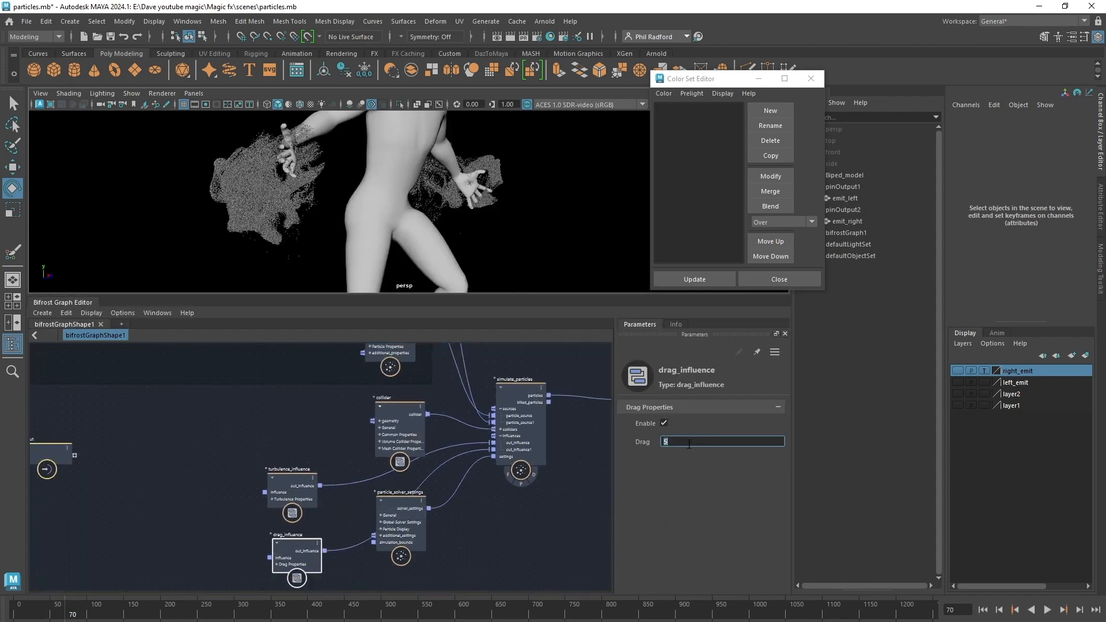
Step: Replay the simulation from the first frame and examine the particles around the hands from the side and front
left_click(982, 609)
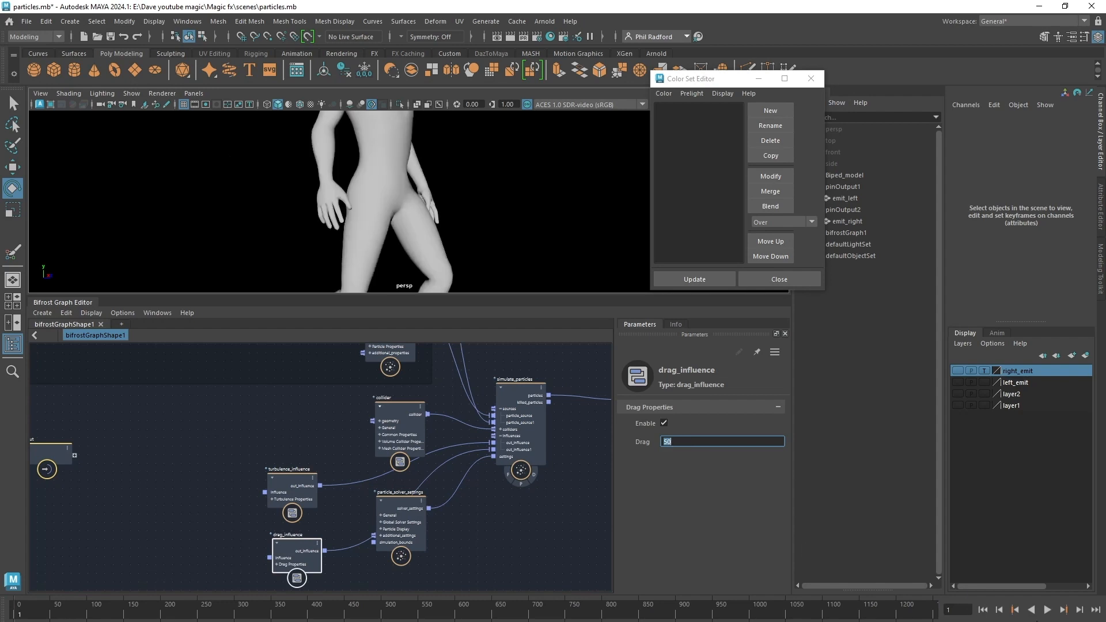
left_click(1047, 611)
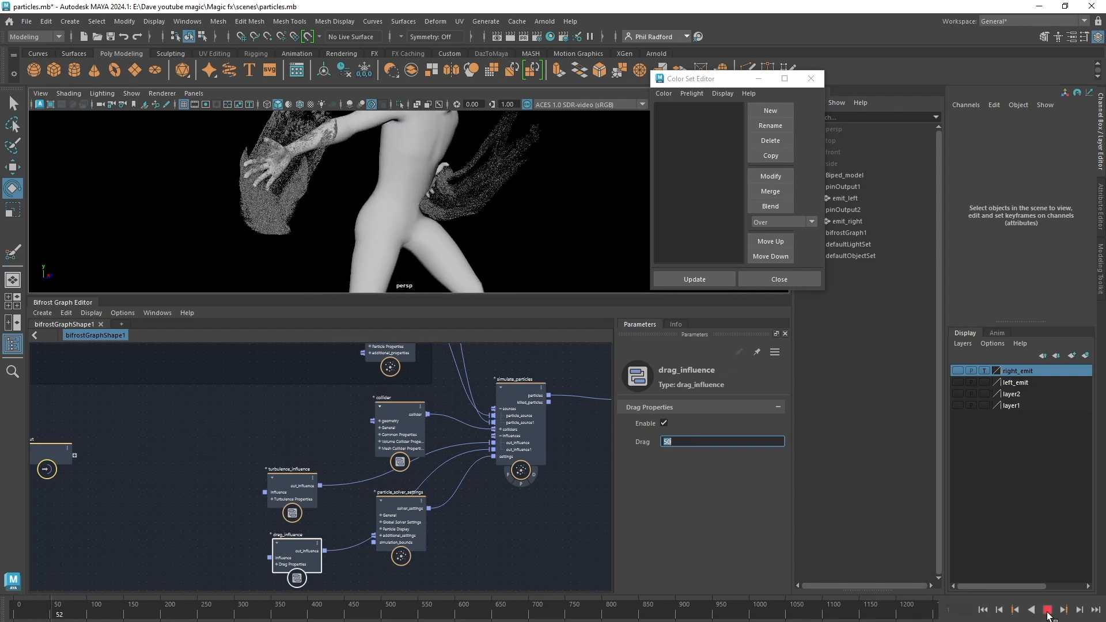
left_click(1048, 611)
mouse_move(449, 199)
left_mouse_down("alt")
mouse_move(399, 197)
mouse_move(428, 198)
left_mouse_up("alt")
left_click_drag(280, 208, 327, 224, "alt")
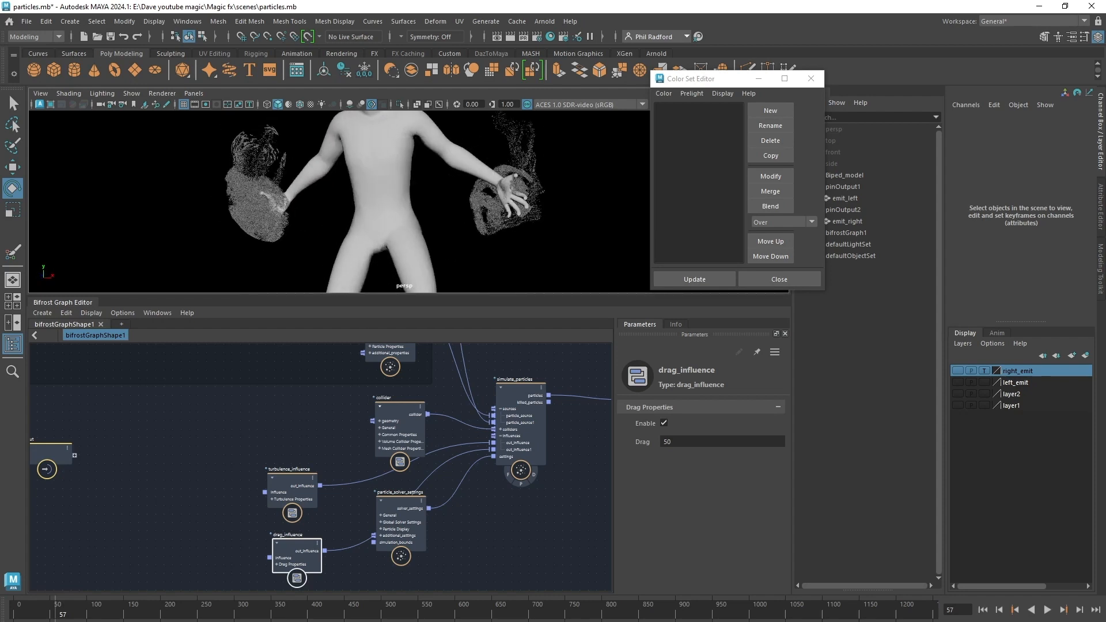
Step: Set the Drag value of drag_influence to 2 and replay the simulation from the first frame
left_click(1050, 613)
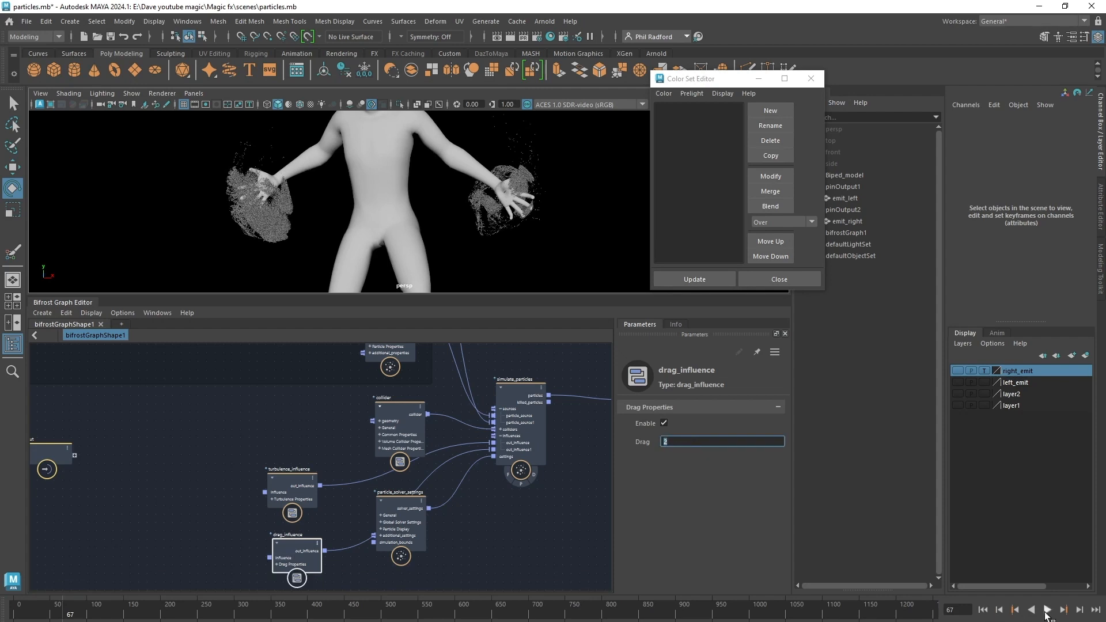
left_click(982, 610)
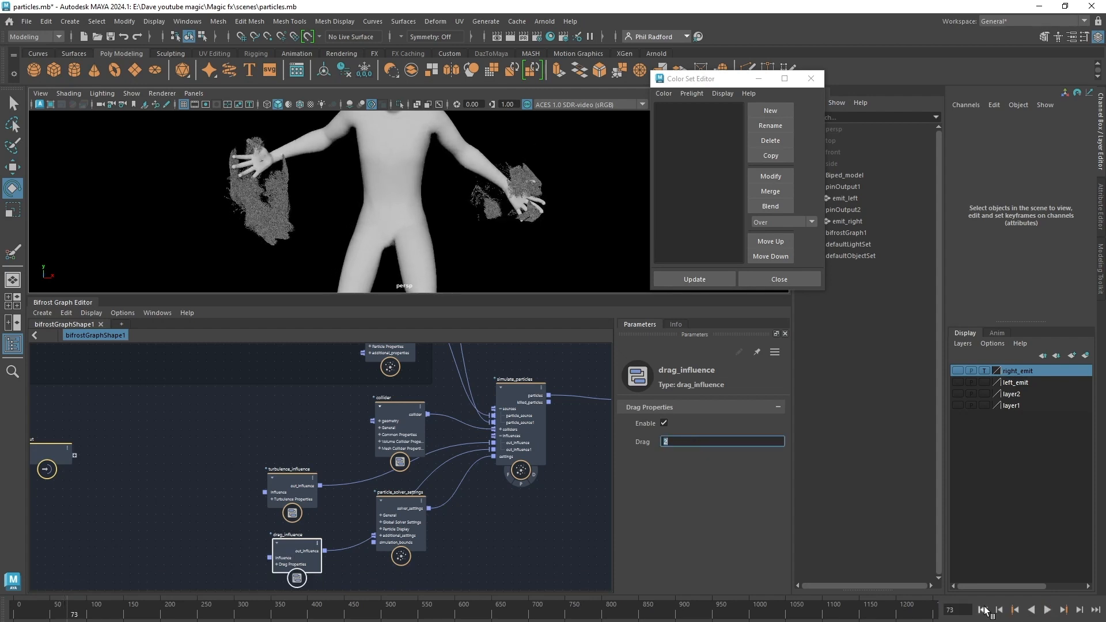
left_click(1047, 610)
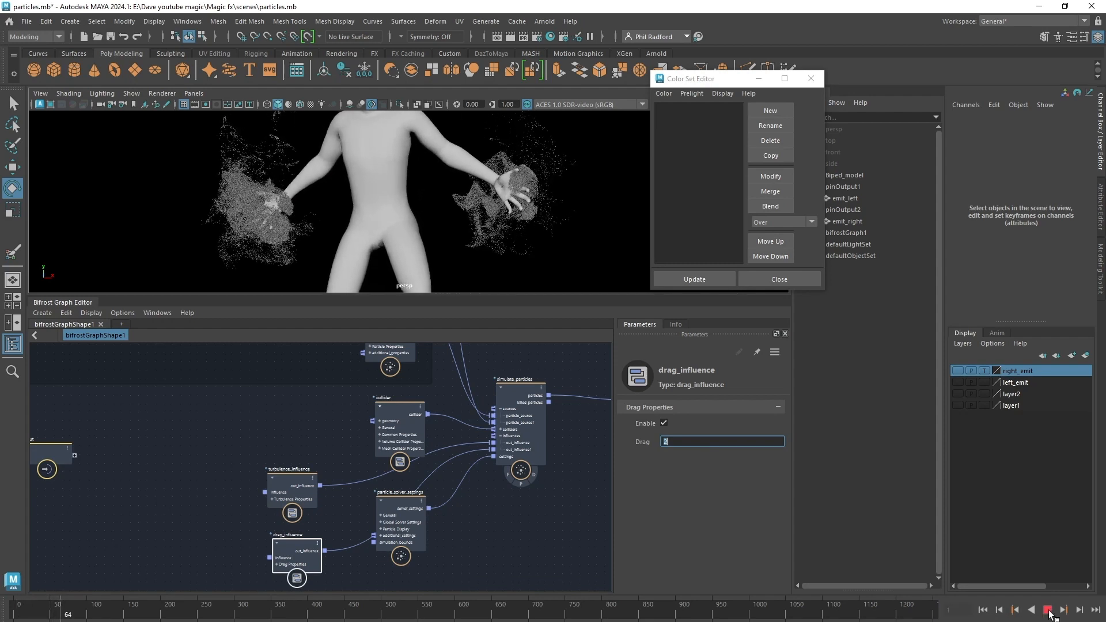
left_click(1048, 610)
middle_click_drag(239, 534, 346, 473)
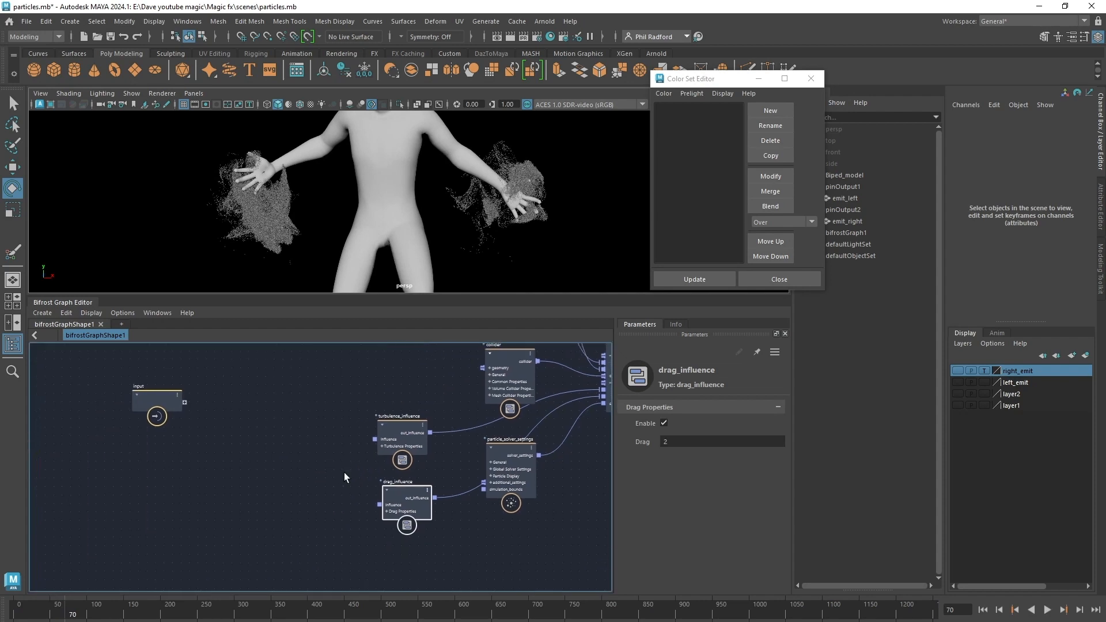
Step: Expand the Drag Properties of drag_influence and connect its drag port to the graph's input node as a new port
scroll(296, 510, "up", 3)
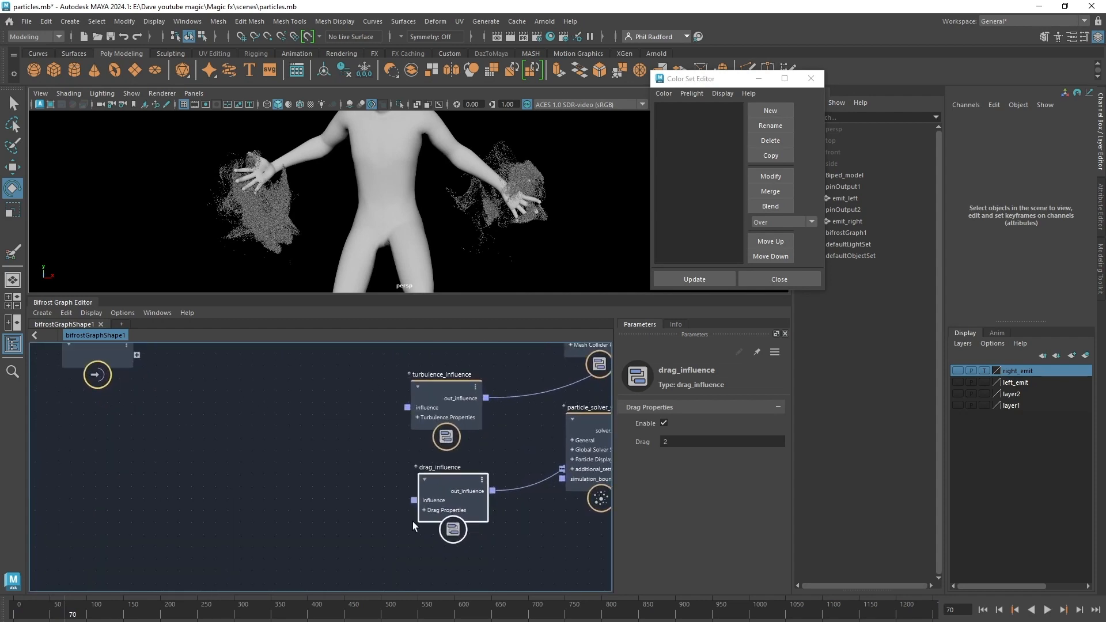
left_click(425, 509)
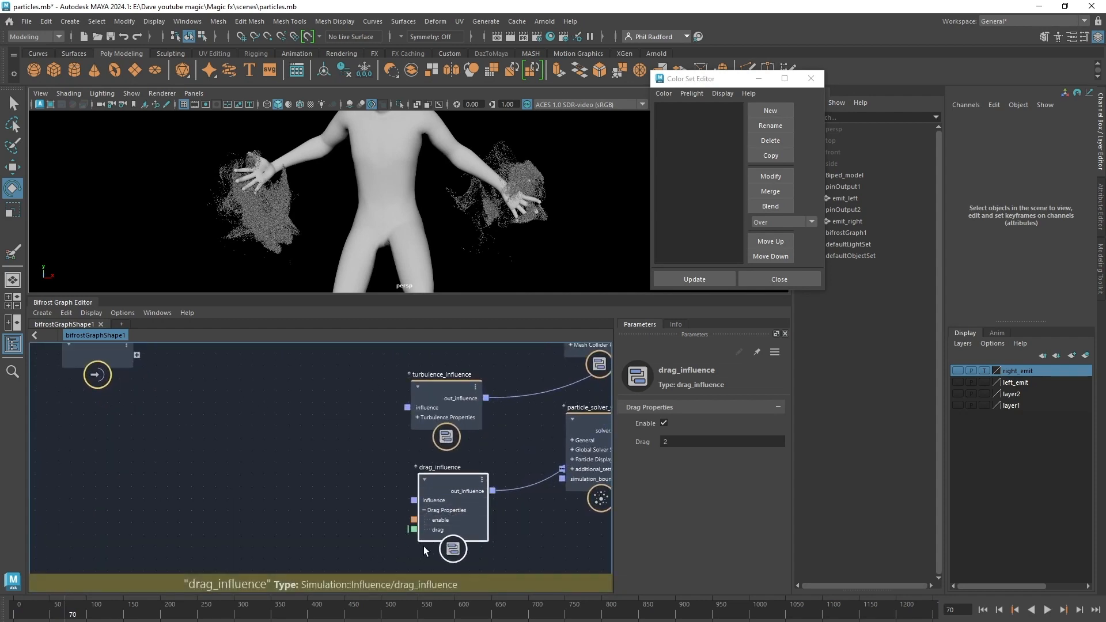
left_click_drag(81, 351, 112, 455)
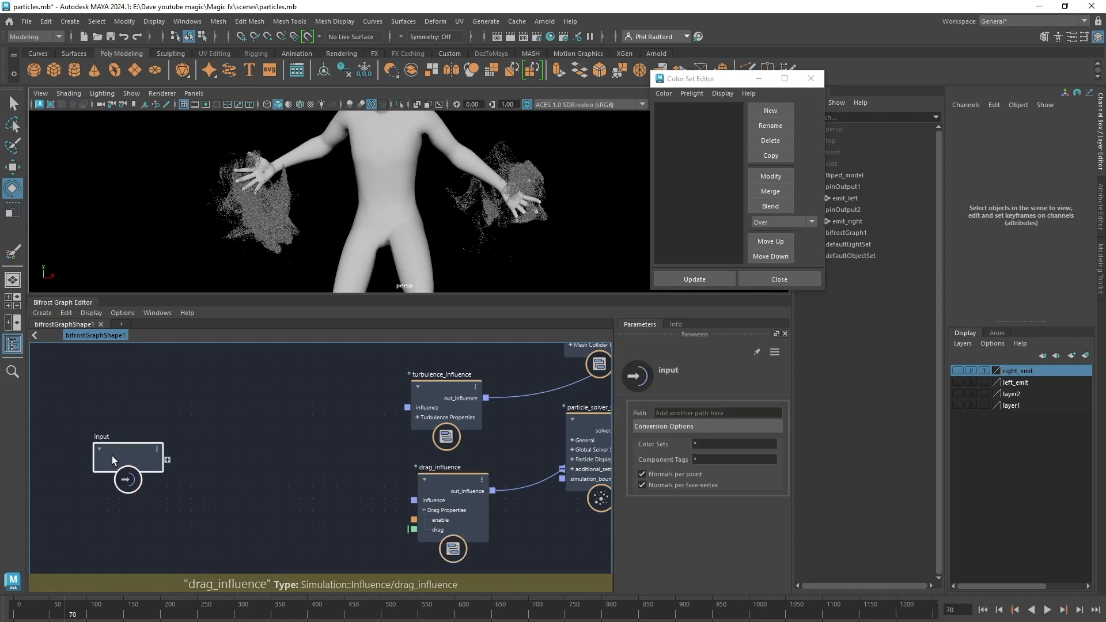
left_click(431, 489)
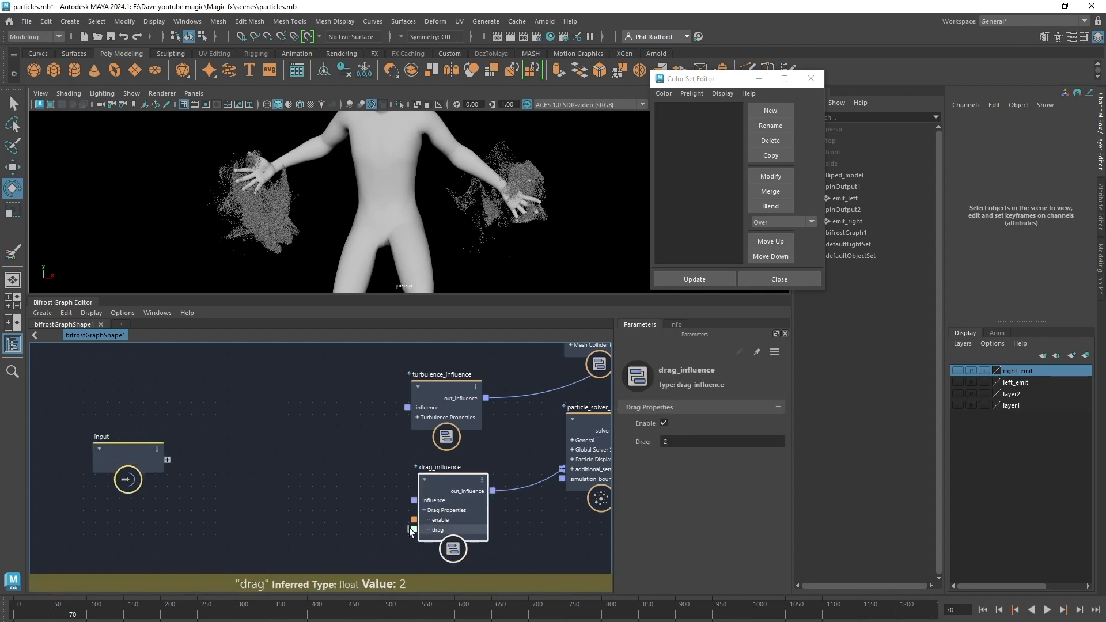
left_click_drag(409, 527, 140, 413)
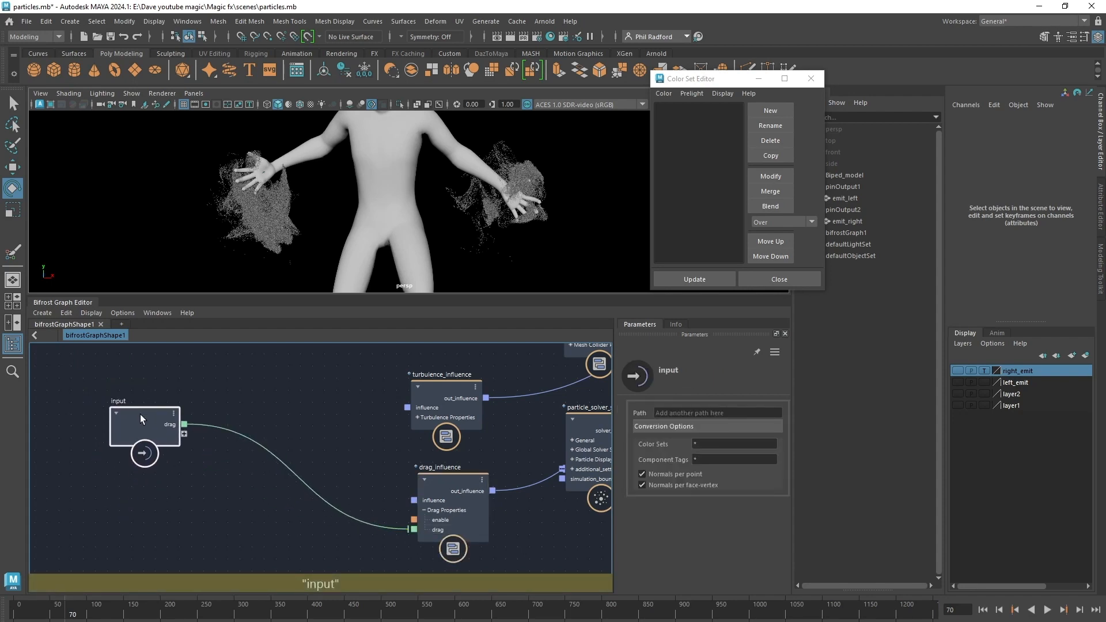
left_click(168, 552)
key("Tab")
type("in")
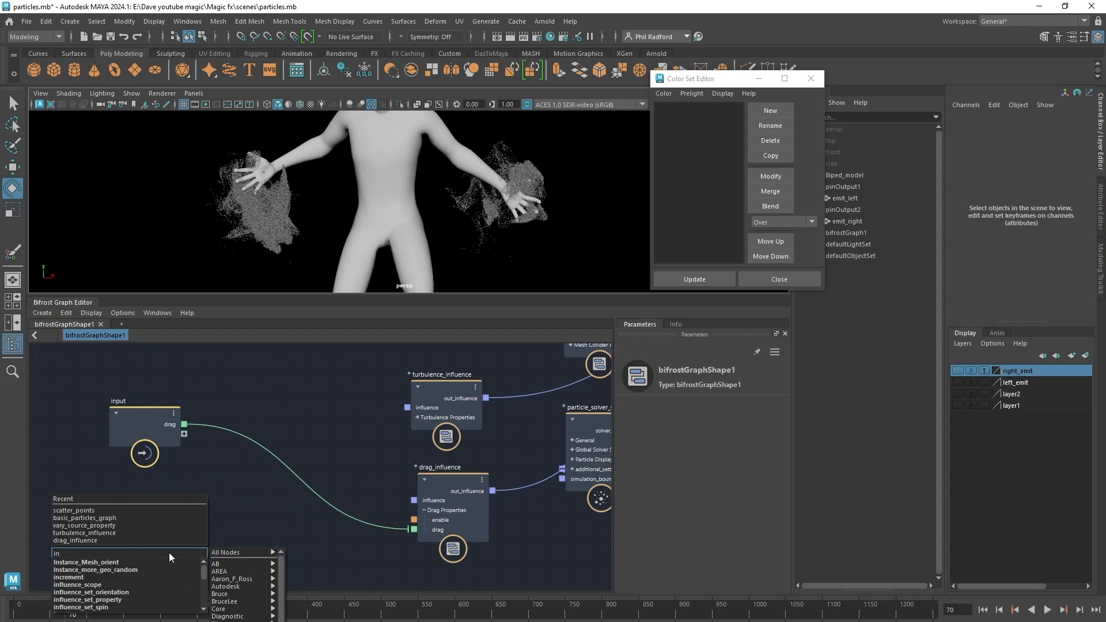
type("pu")
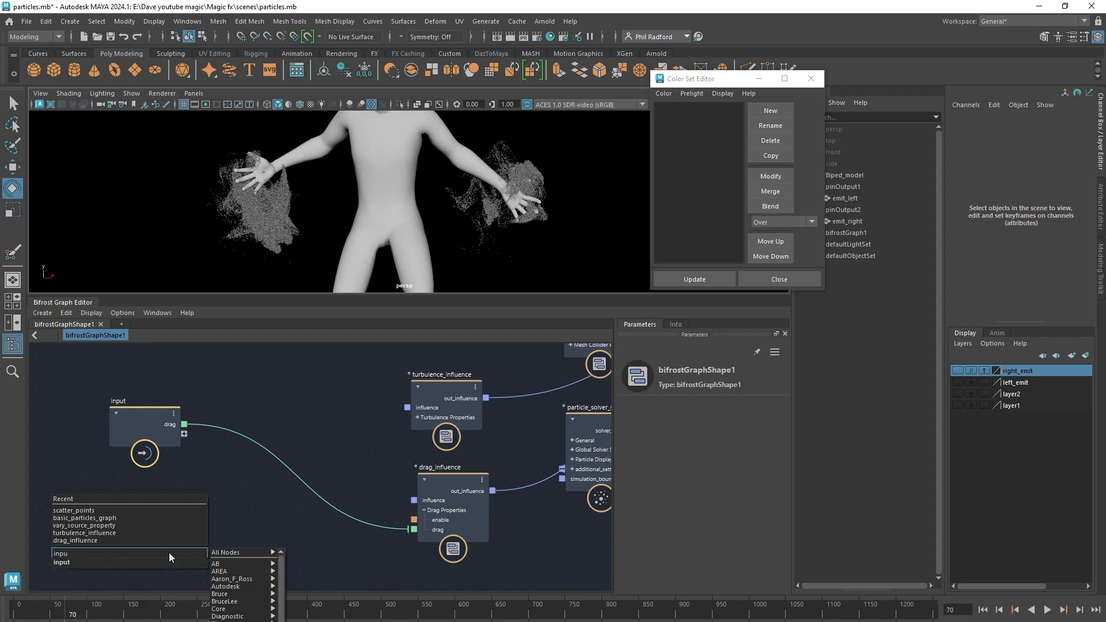
left_click(284, 416)
Step: Close the Color Set Editor and select the Drag channel of bifrostGraph1
left_click_drag(143, 414, 134, 409)
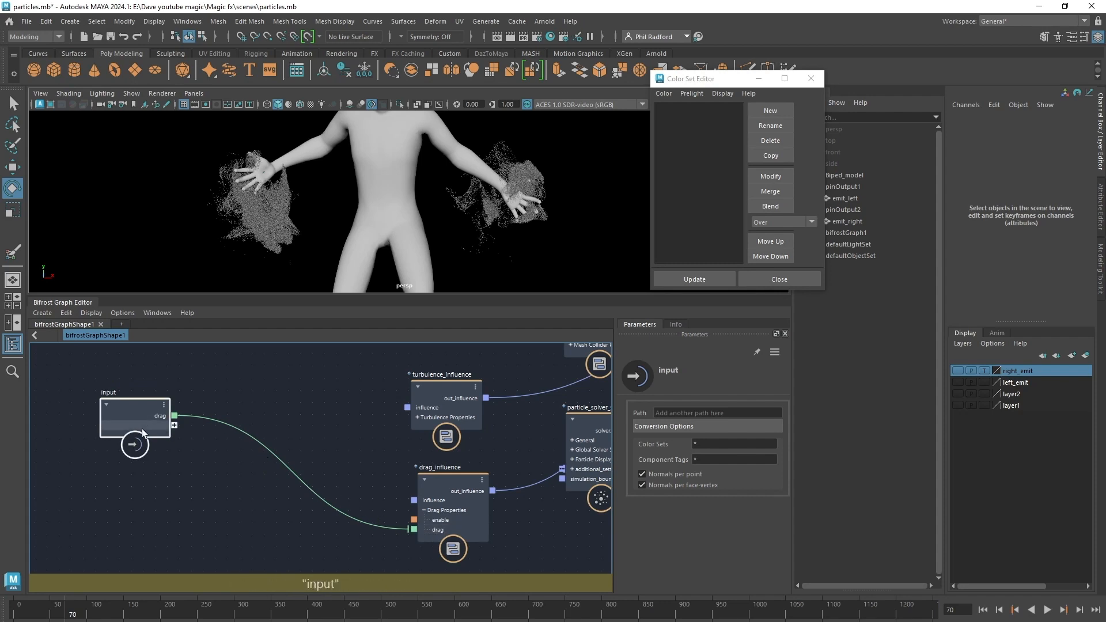
left_click(809, 79)
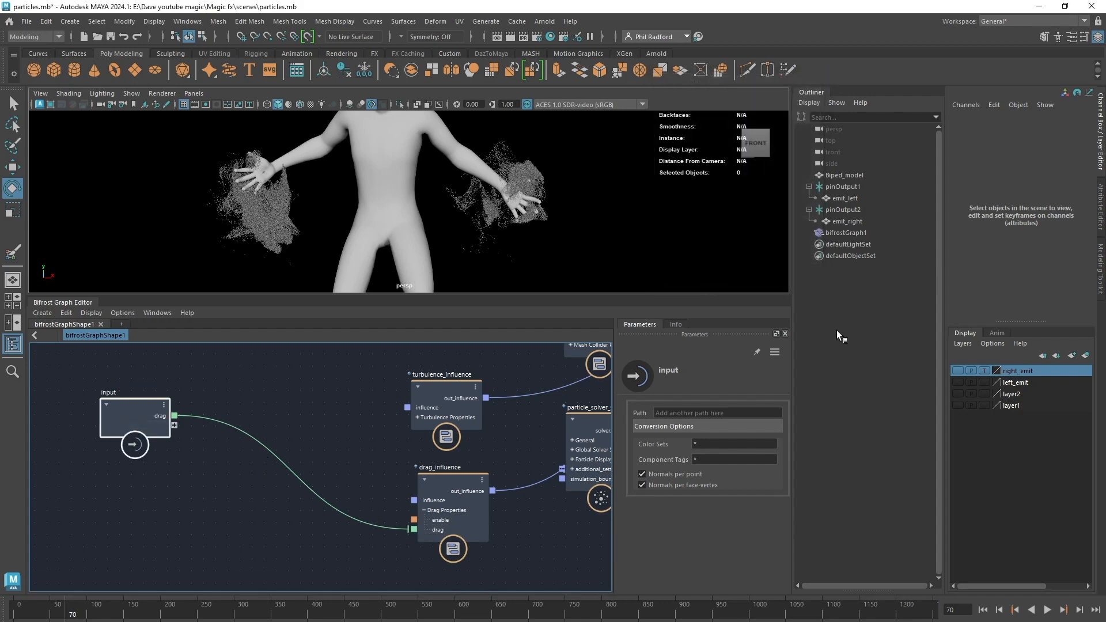
left_click(847, 232)
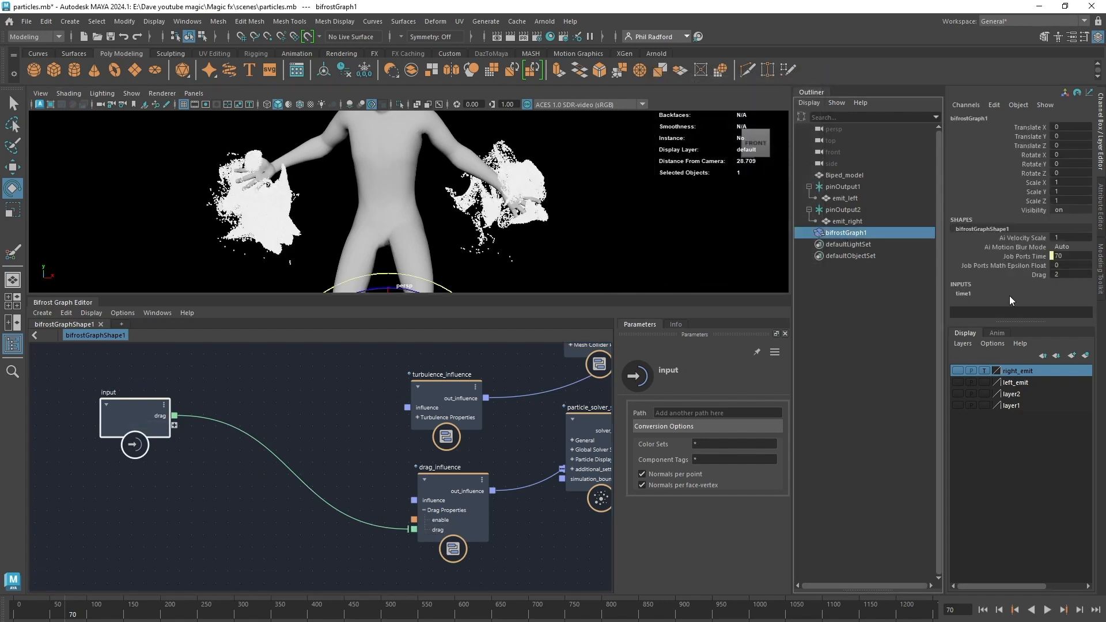
left_click(1040, 274)
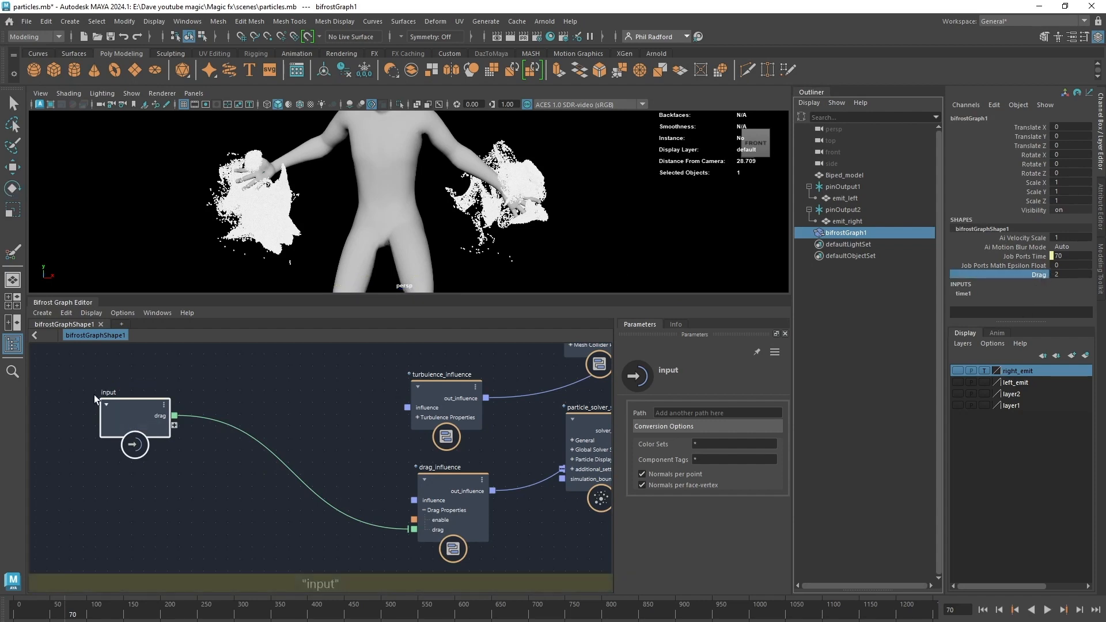
Step: Rename the input node's drag port to drag_attribute
right_click(157, 416)
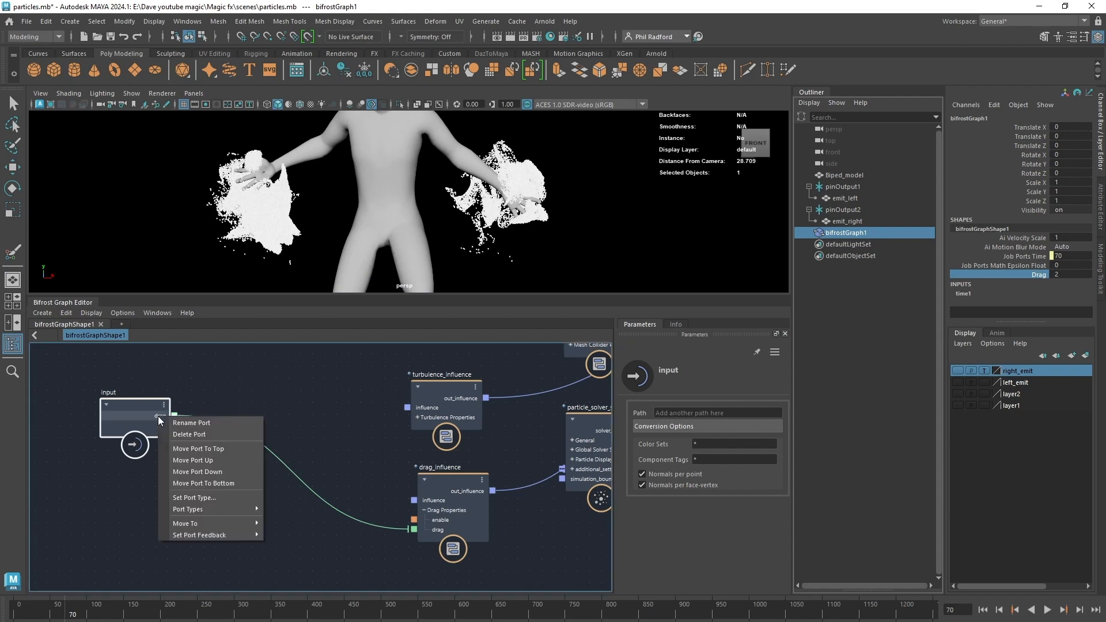
left_click(195, 424)
left_click(525, 336)
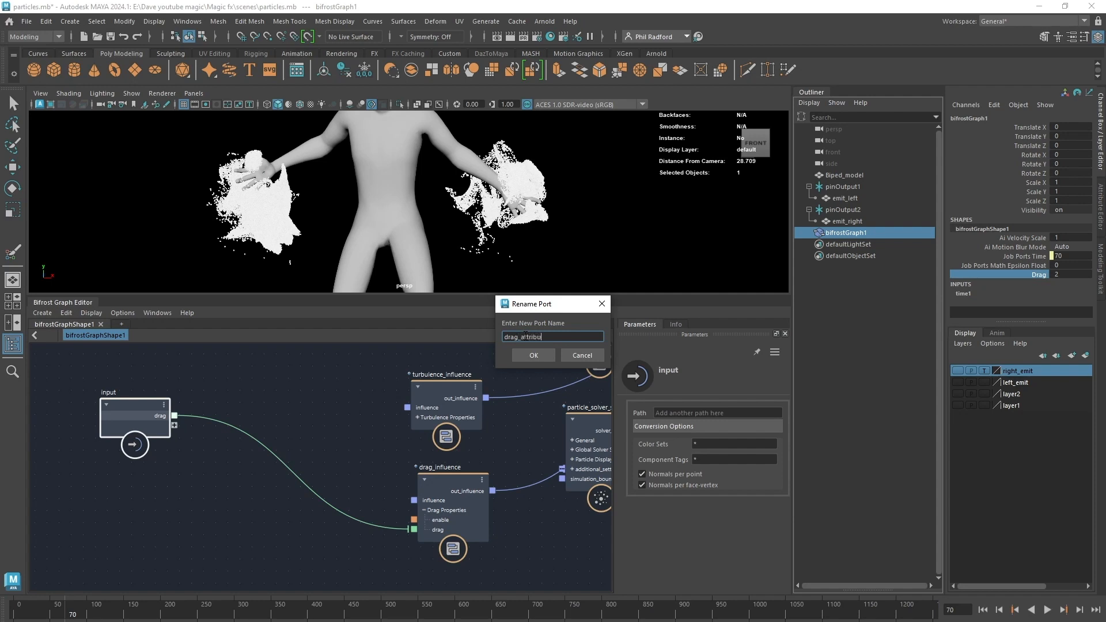
key("Return")
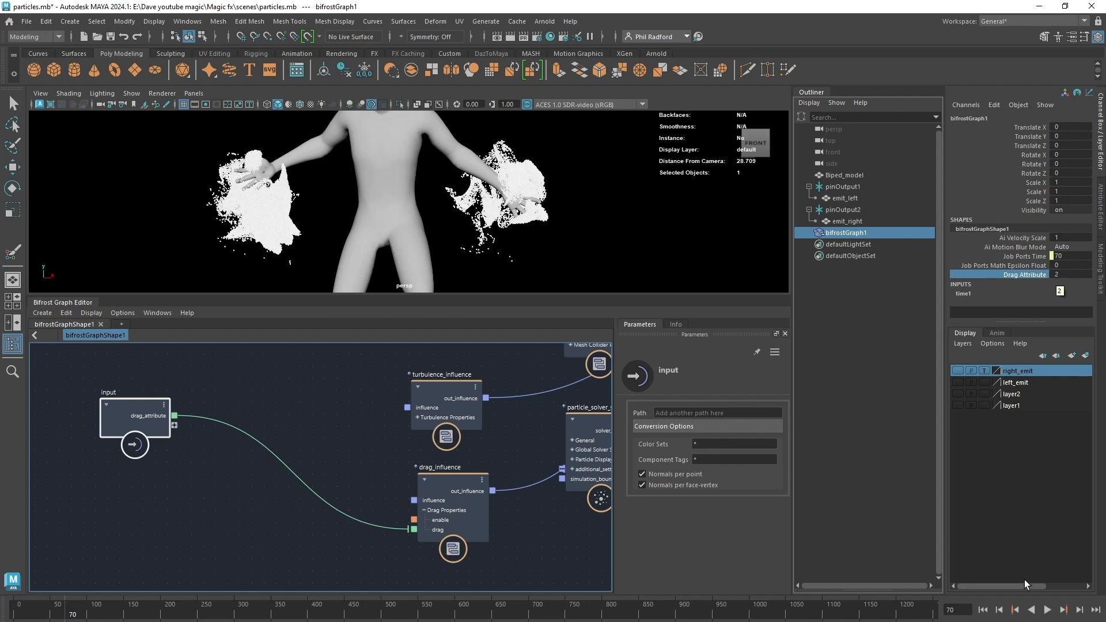
Step: Set Drag Attribute of bifrostGraph1 to 0 at frame 38 and key it
left_click(42, 615)
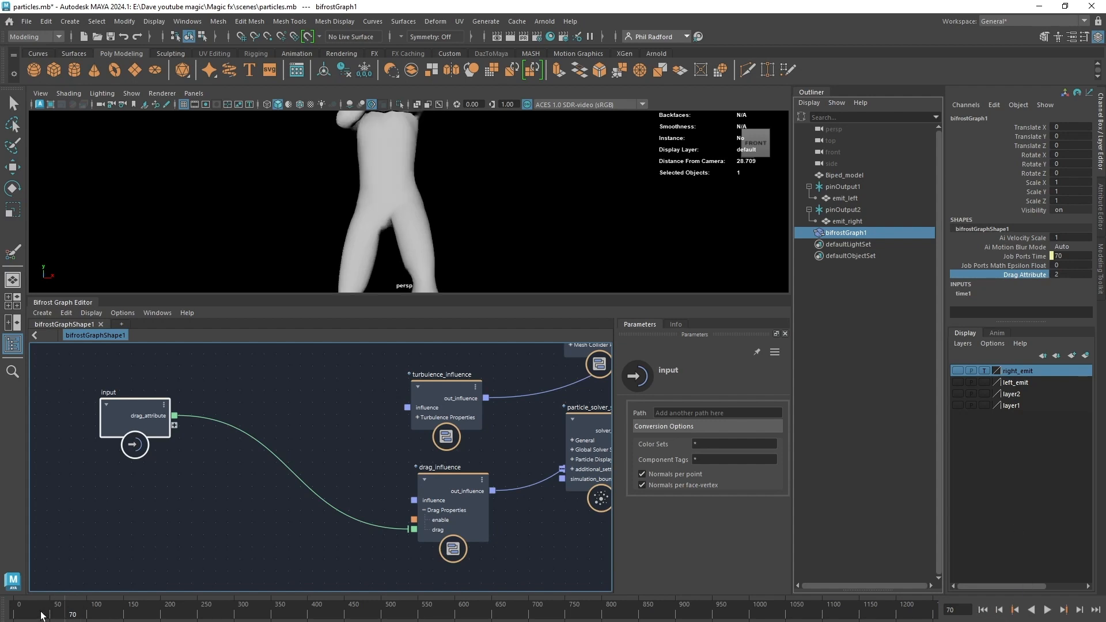
left_click(41, 615)
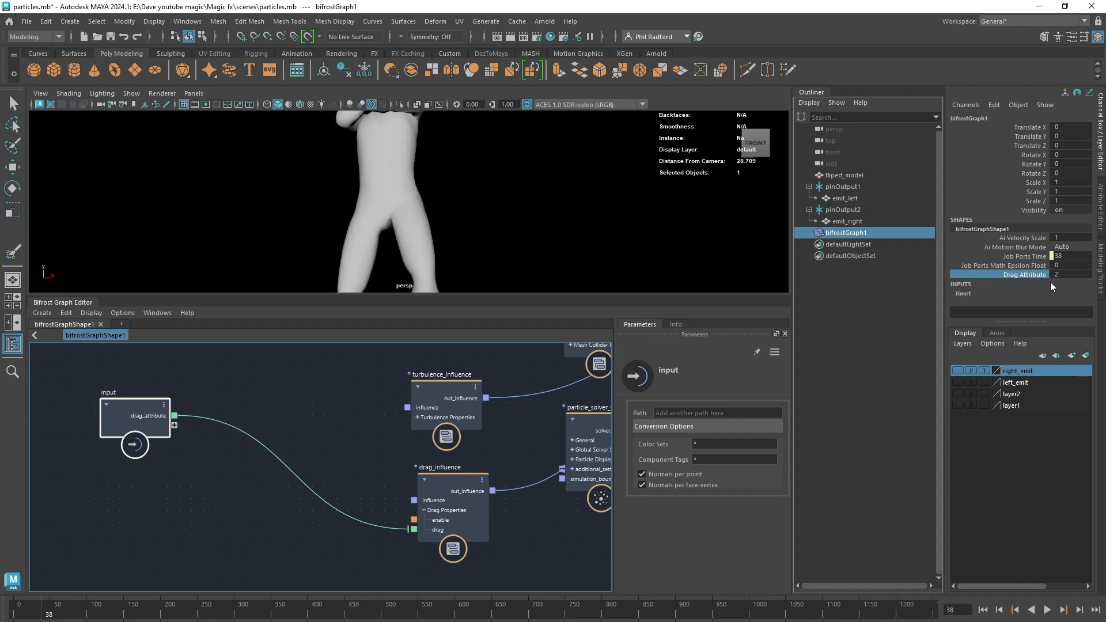
left_click(1063, 274)
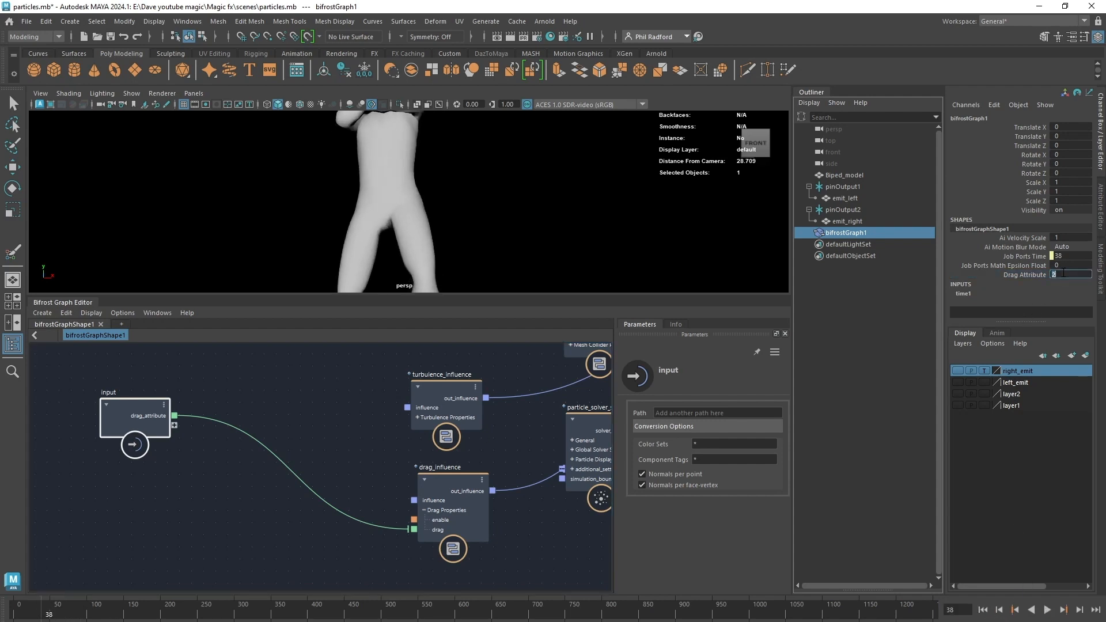
type("0")
left_click(1018, 276)
right_click(1018, 276)
left_click(1038, 302)
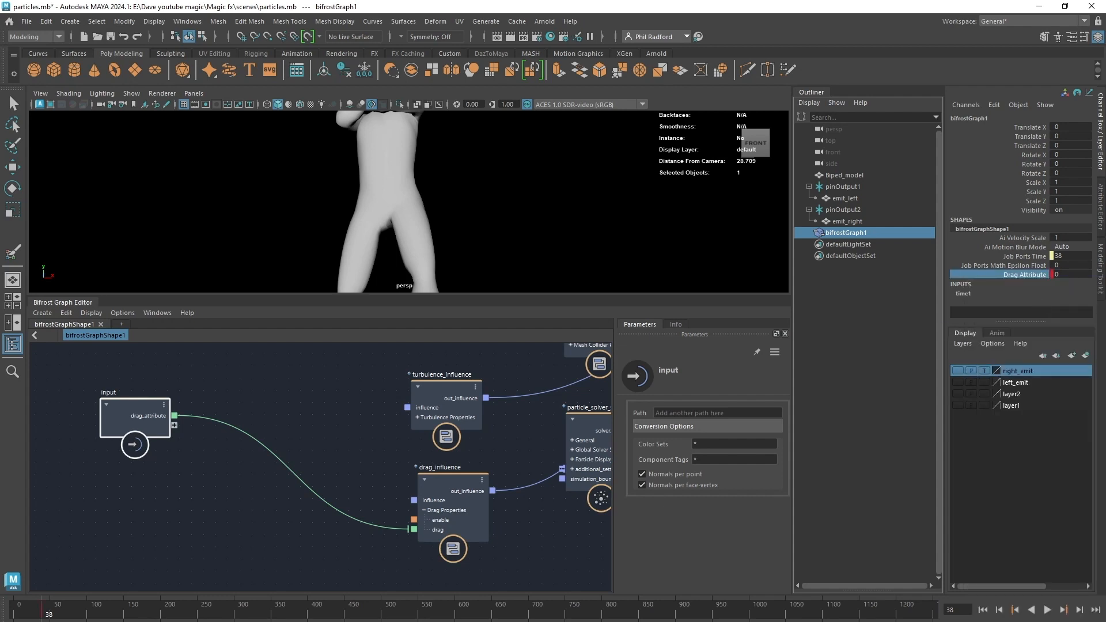
Step: Set Drag Attribute of bifrostGraph1 to 10 at frame 80 and key it
left_click(78, 615)
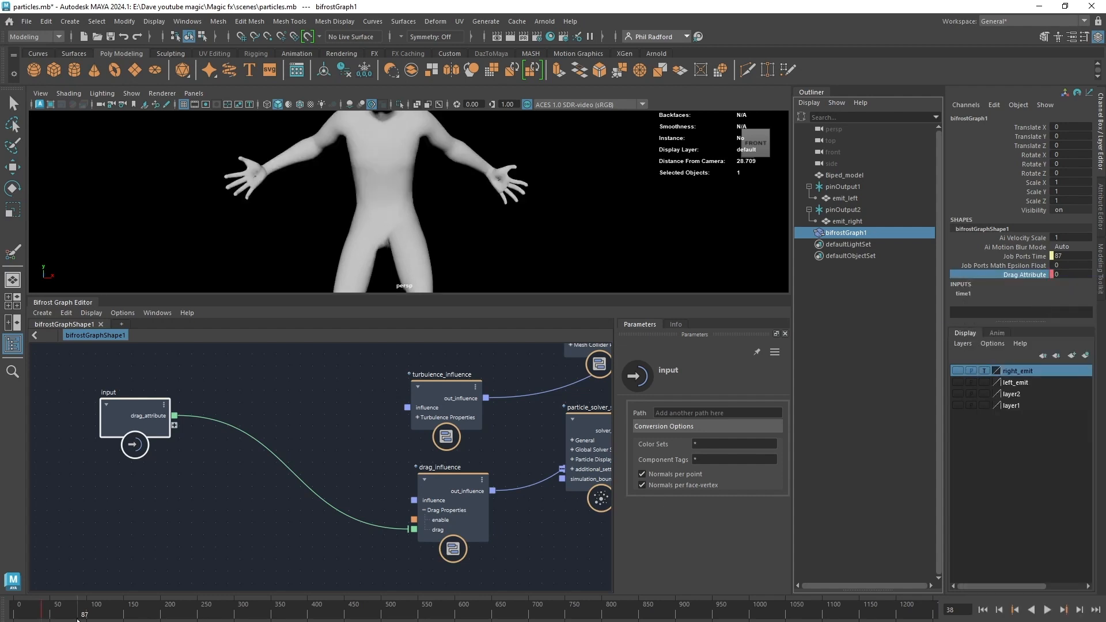
left_click_drag(78, 615, 73, 615)
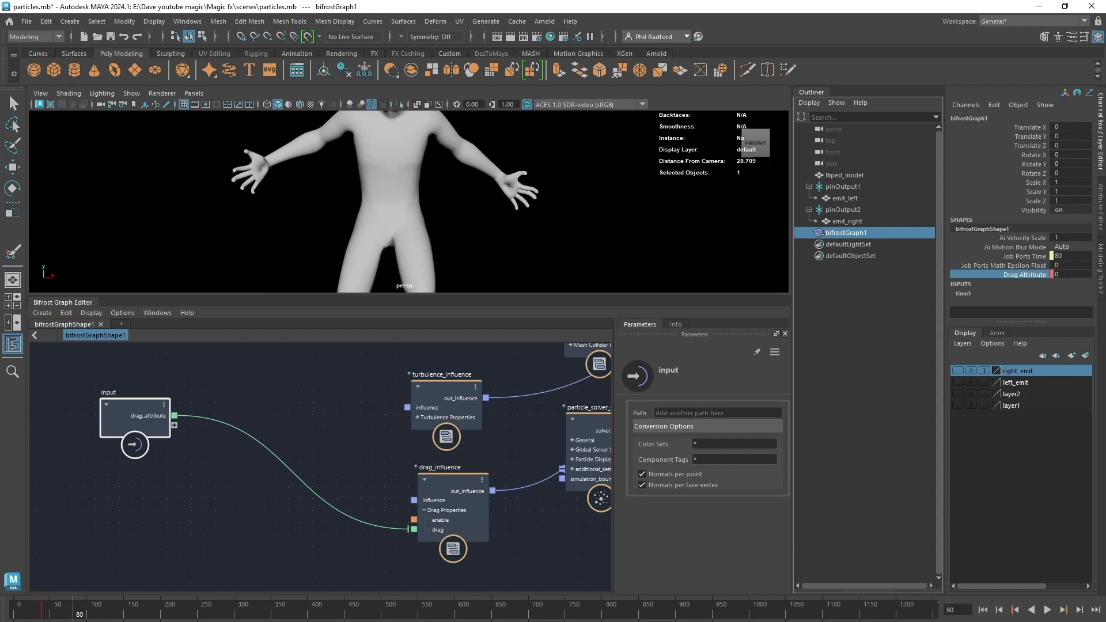
double_click(1066, 275)
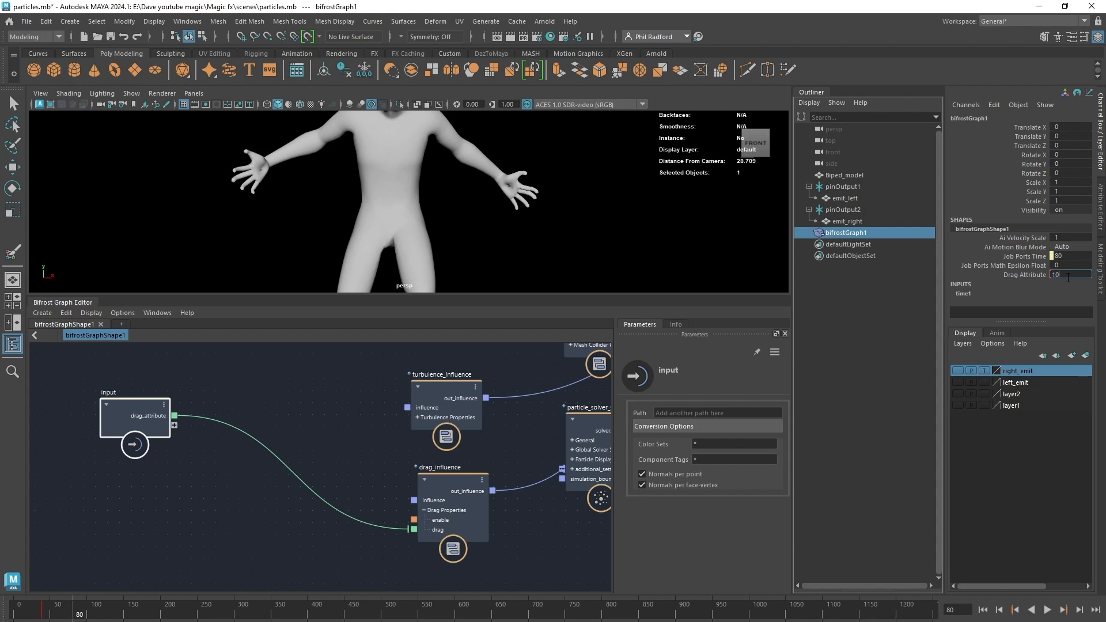
key("Return")
right_click(1031, 276)
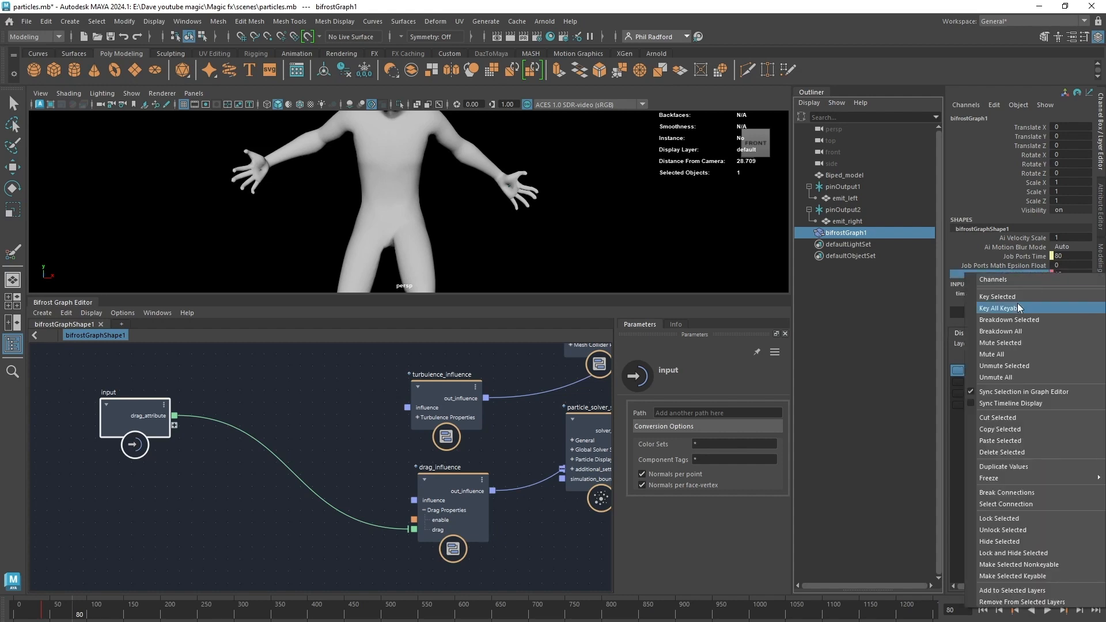
left_click(1002, 282)
Step: Deselect the graph, replay the simulation from the first frame and examine the particles around the hands
left_click(691, 226)
right_click_drag(723, 236, 670, 242, "alt")
left_click(982, 610)
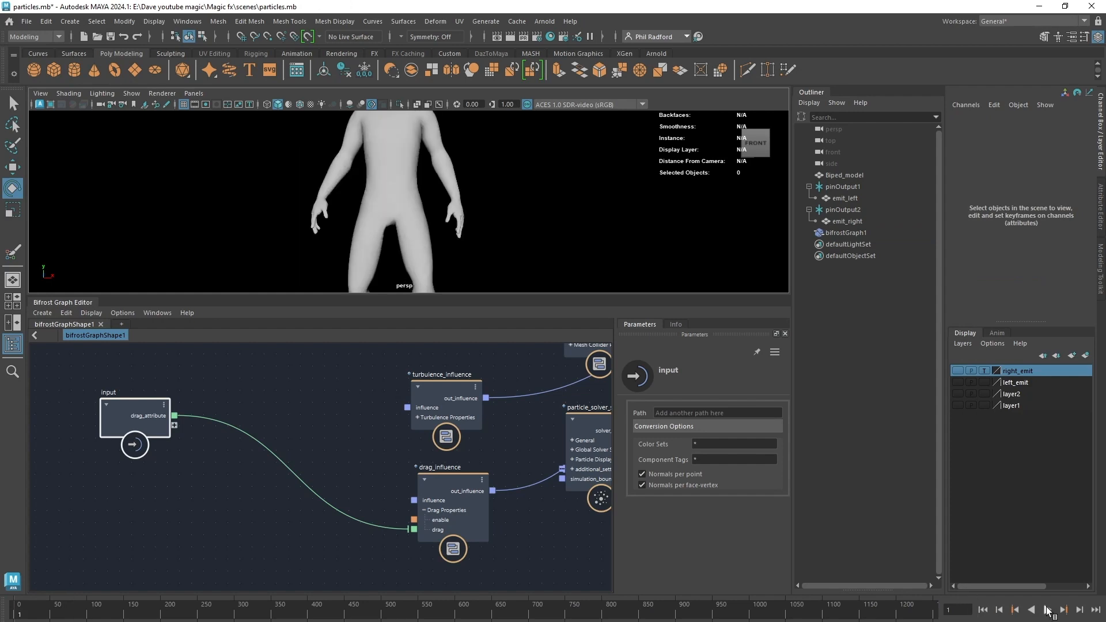
left_click(1047, 610)
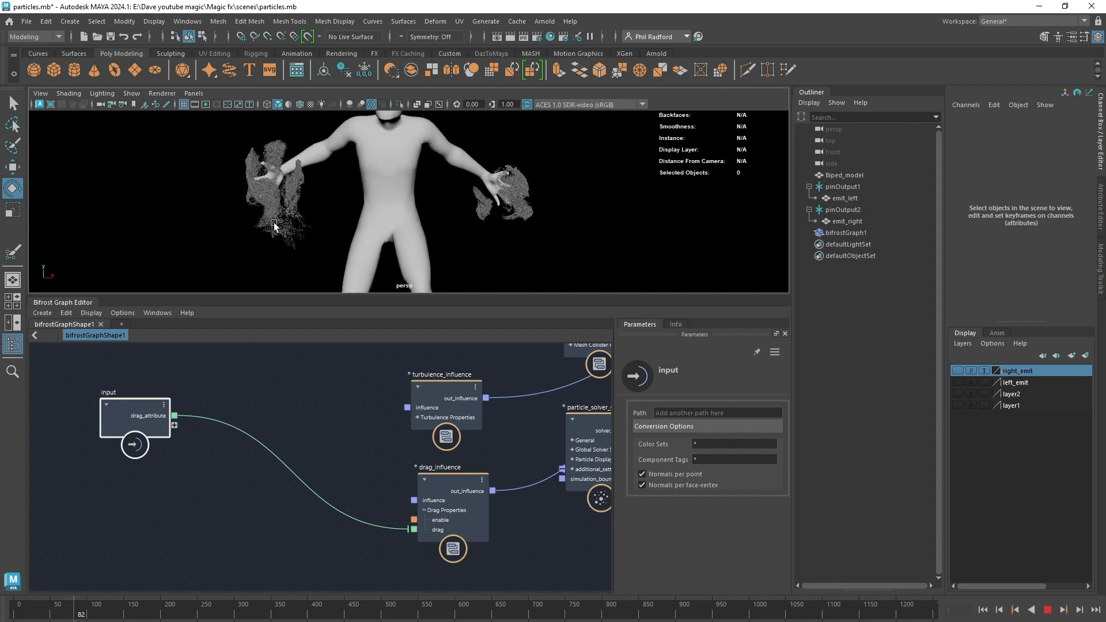
left_click(1048, 609)
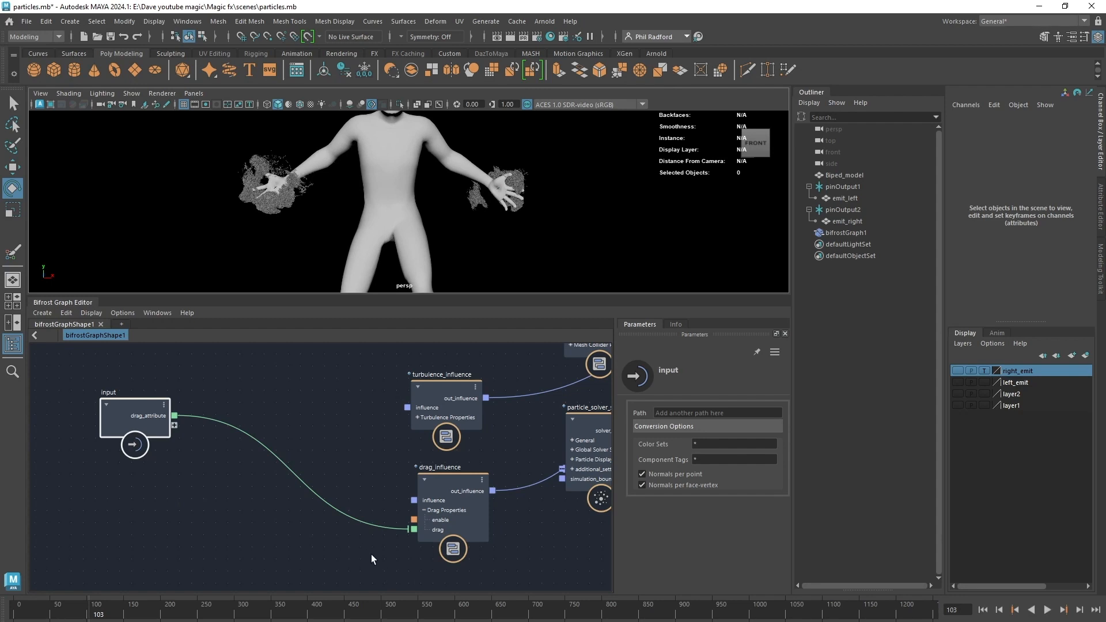
Step: Disconnect drag_attribute from drag_influence and delete that port from the input node
left_click_drag(411, 528, 221, 528)
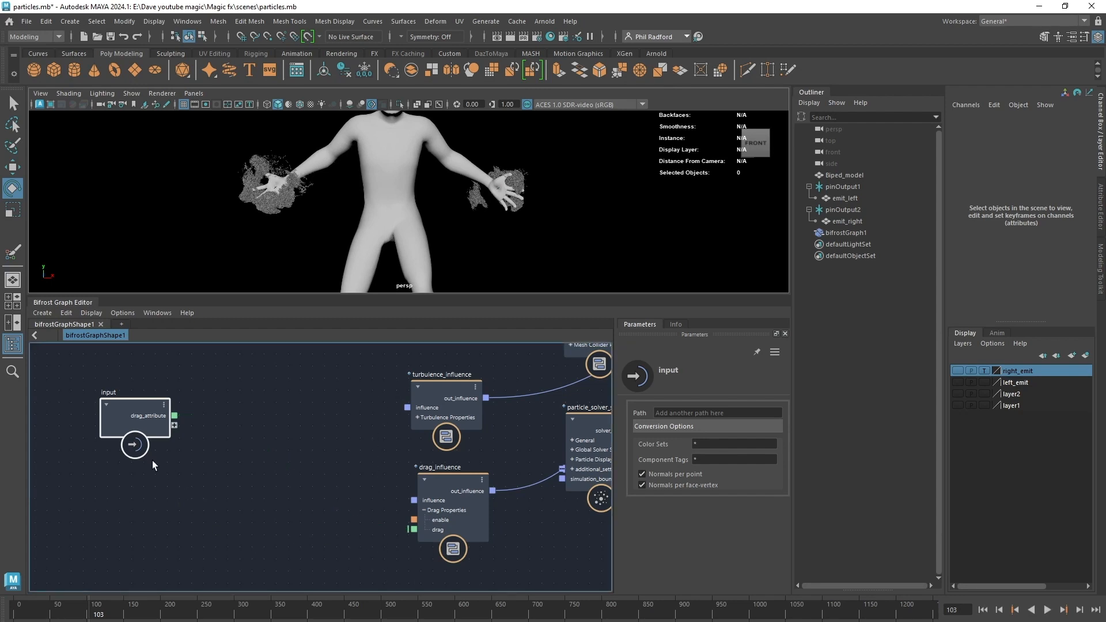
right_click(145, 419)
left_click(143, 429)
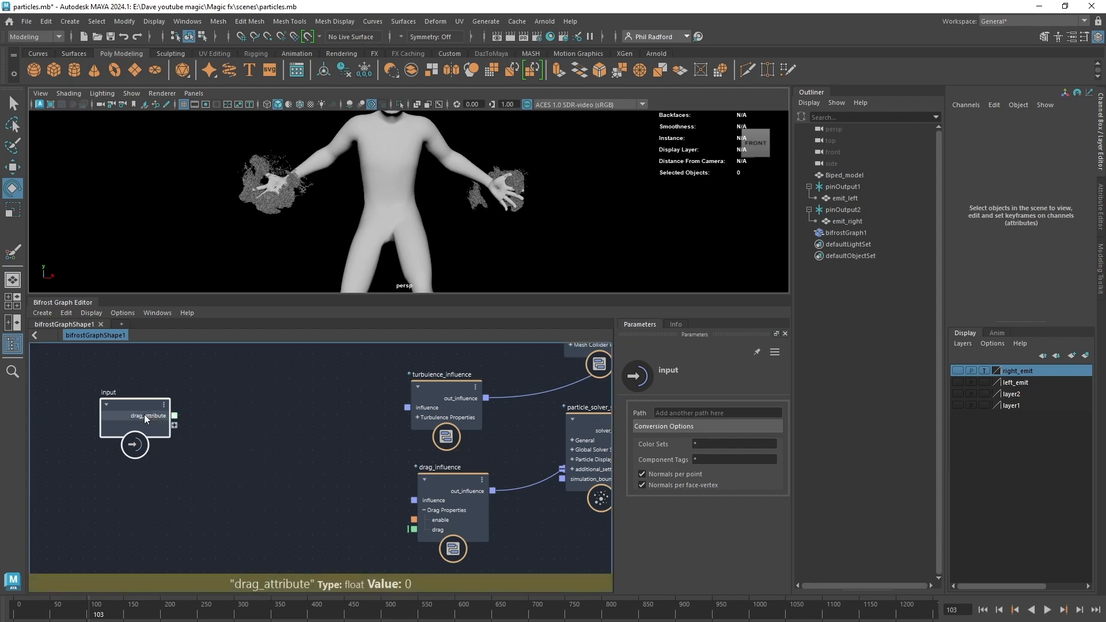
Step: Set the random variation Max of the rate node in the right hand backdrop to 6500
middle_click_drag(349, 399, 334, 496, "alt")
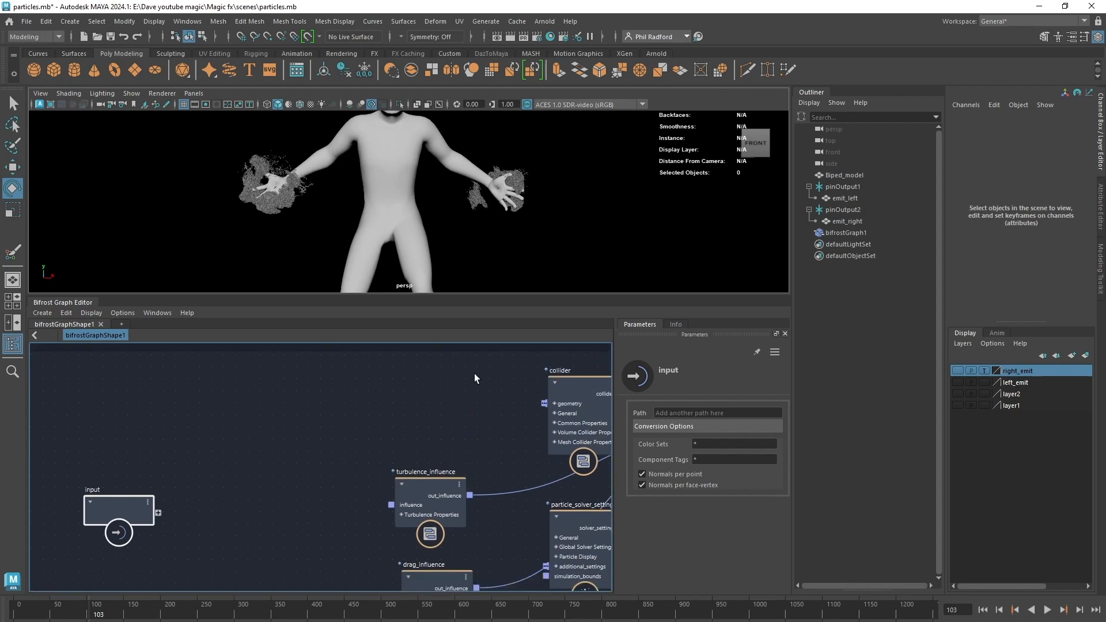
middle_click_drag(429, 404, 298, 504, "alt")
right_click_drag(298, 504, 205, 477, "alt")
middle_click_drag(275, 476, 284, 484, "alt")
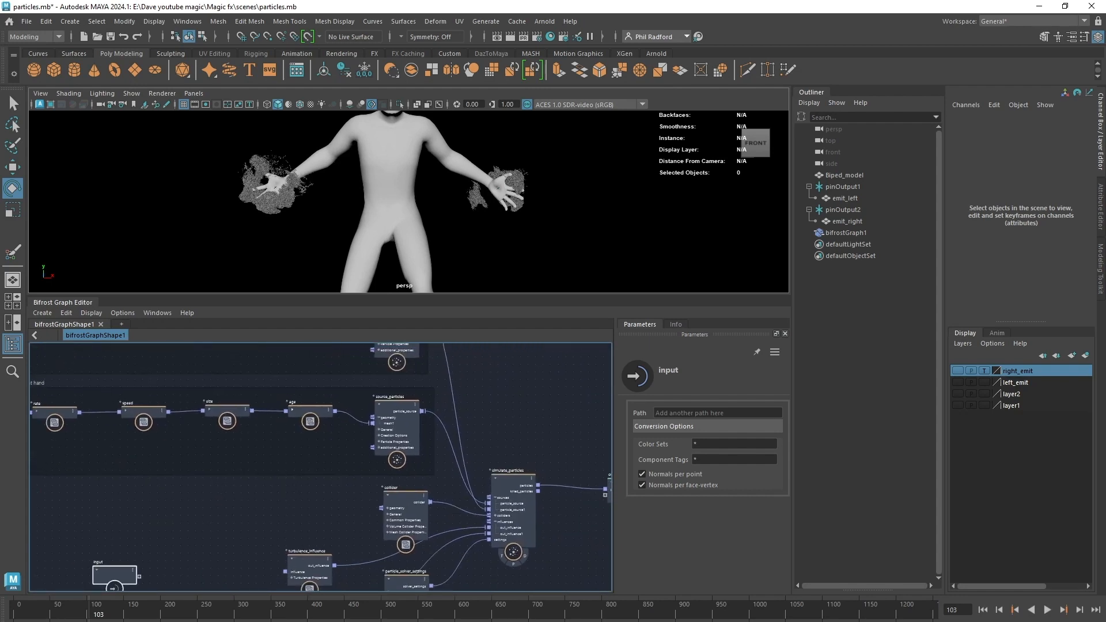
middle_click_drag(315, 439, 440, 451, "alt")
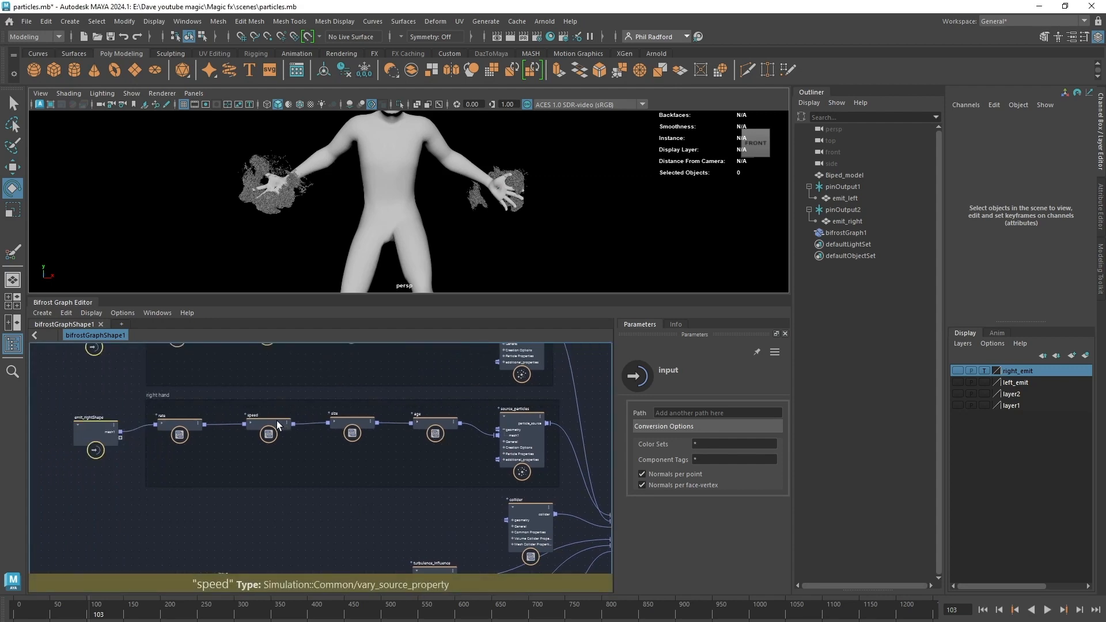
left_click(173, 423)
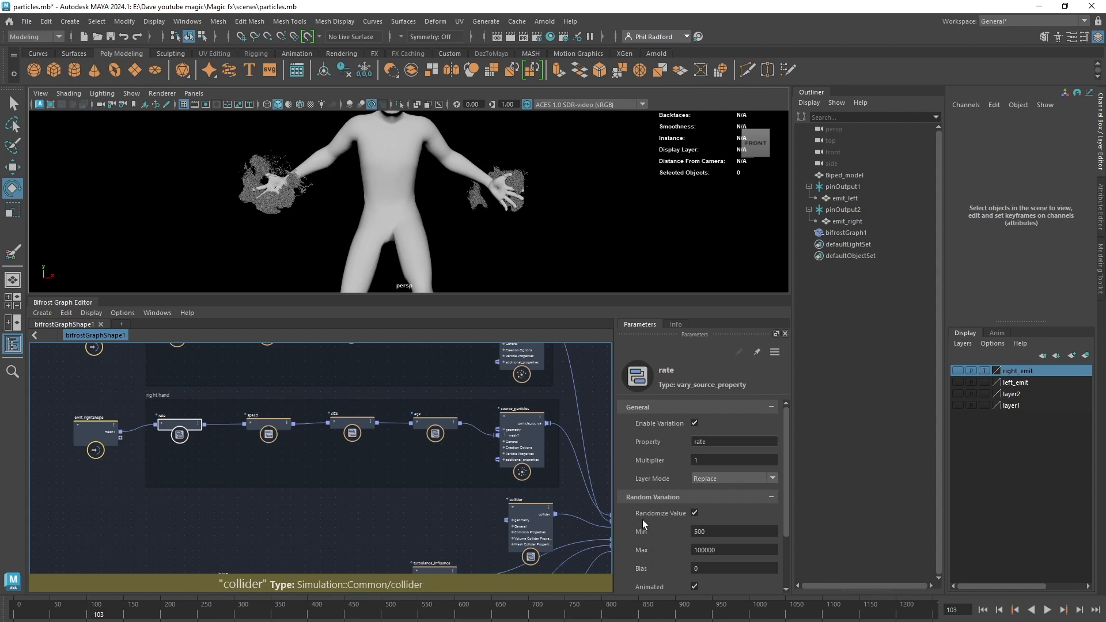
left_click(727, 553)
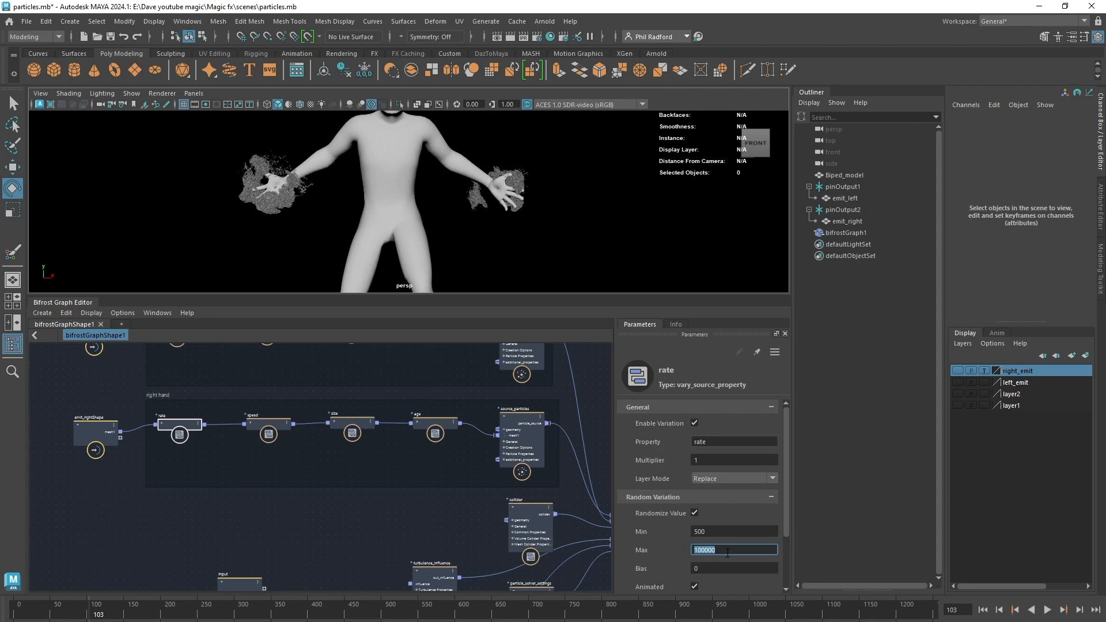
type("6500")
Step: Set the random variation Max of the left hand's rate1 node to 6500 and replay the simulation from the first frame
middle_click_drag(177, 357, 189, 388)
left_click(185, 367)
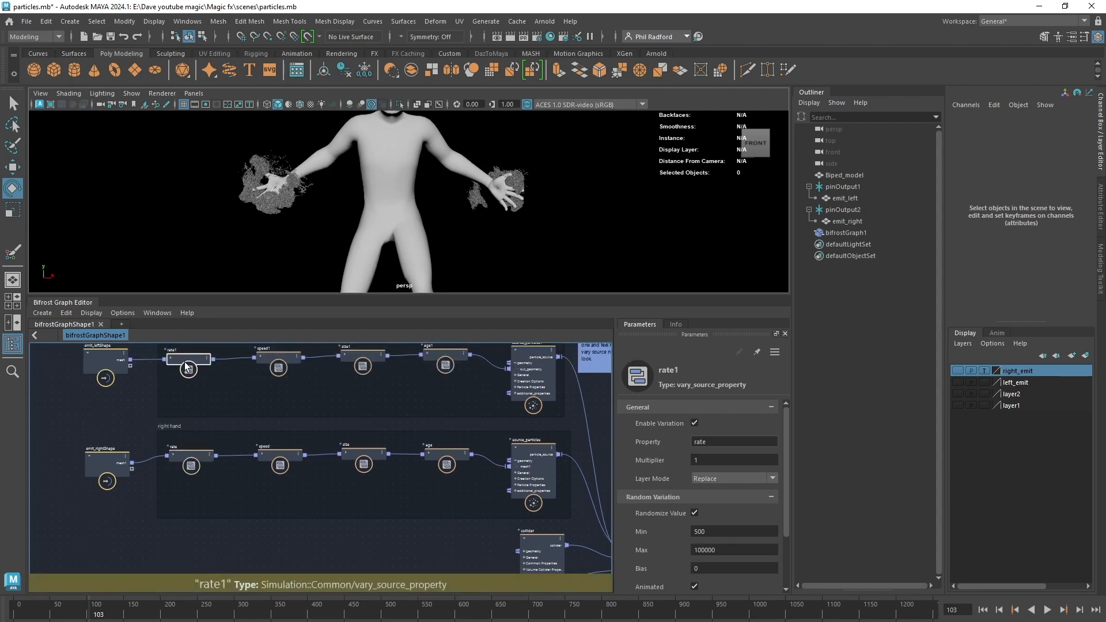
left_click(725, 547)
type("6500")
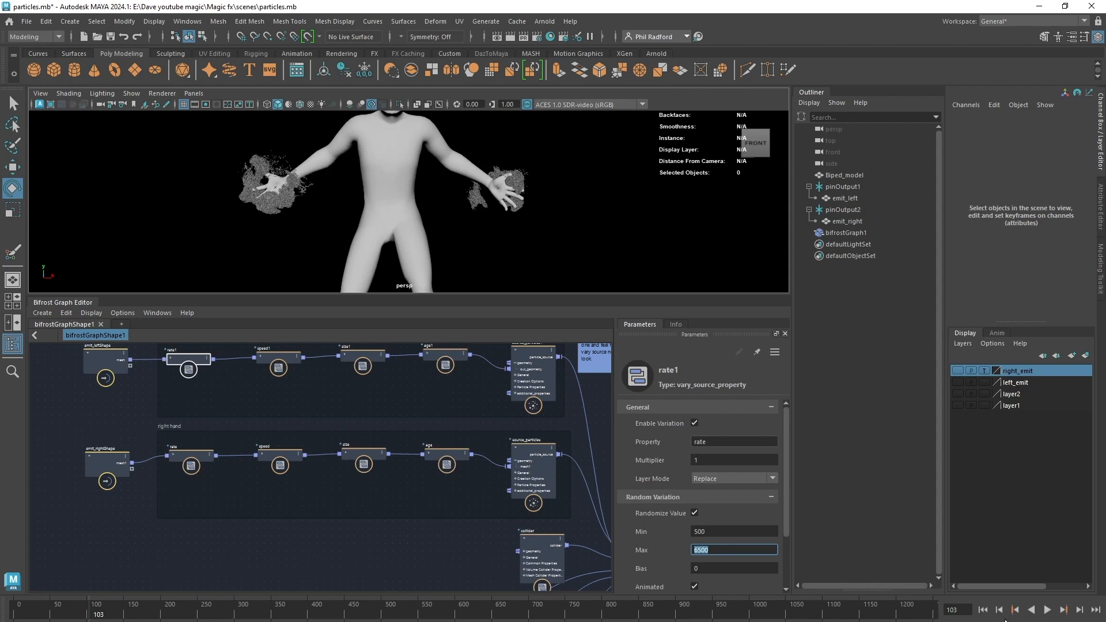
left_click(982, 609)
left_click(1046, 609)
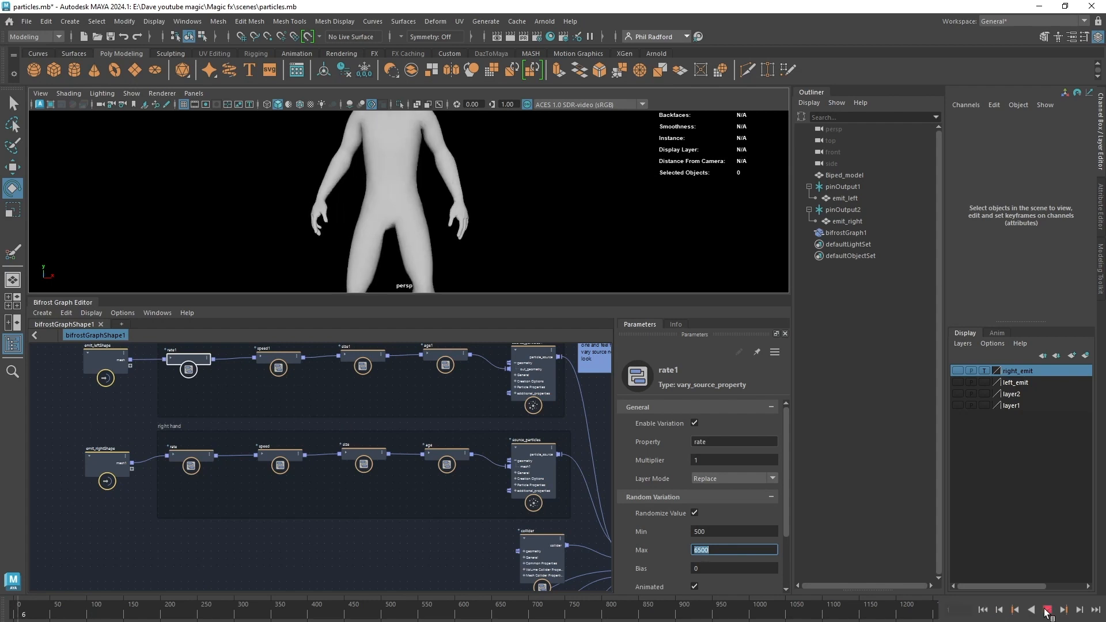
Step: Replay the simulation from the first frame, stop it with the arms raised and examine the particles around both hands
left_click(1046, 610)
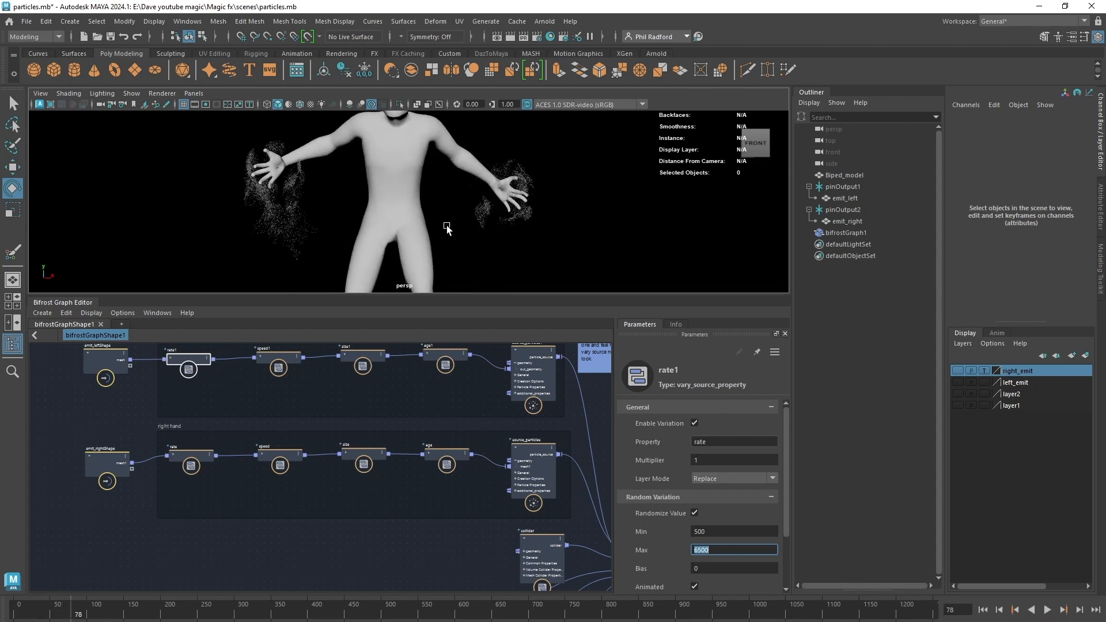
left_click_drag(445, 227, 491, 232, "alt")
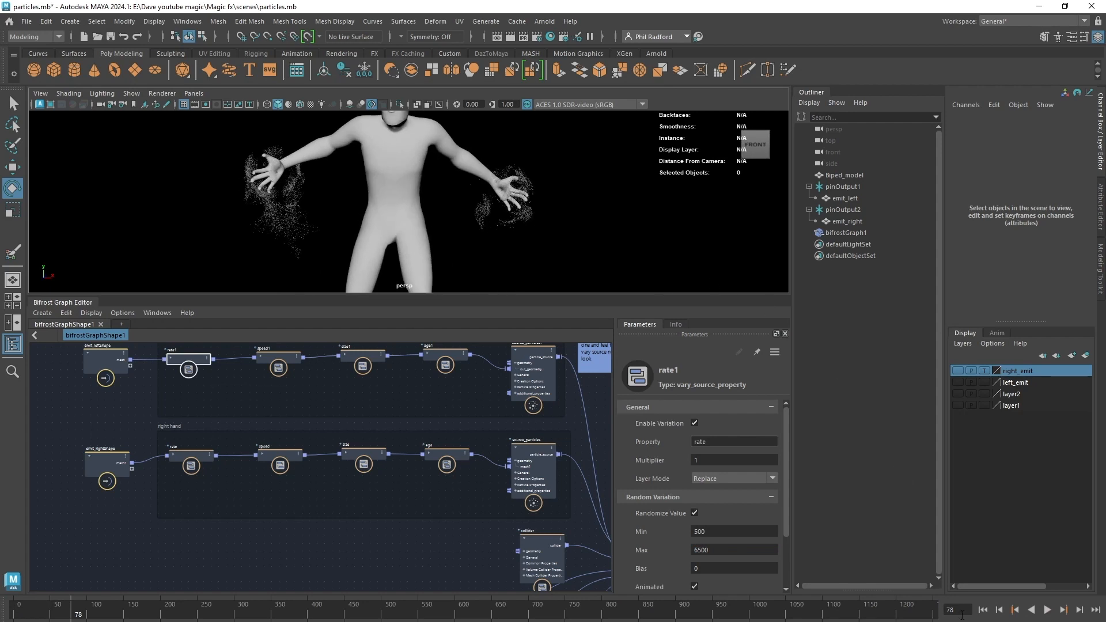
left_click(982, 610)
left_click(1047, 609)
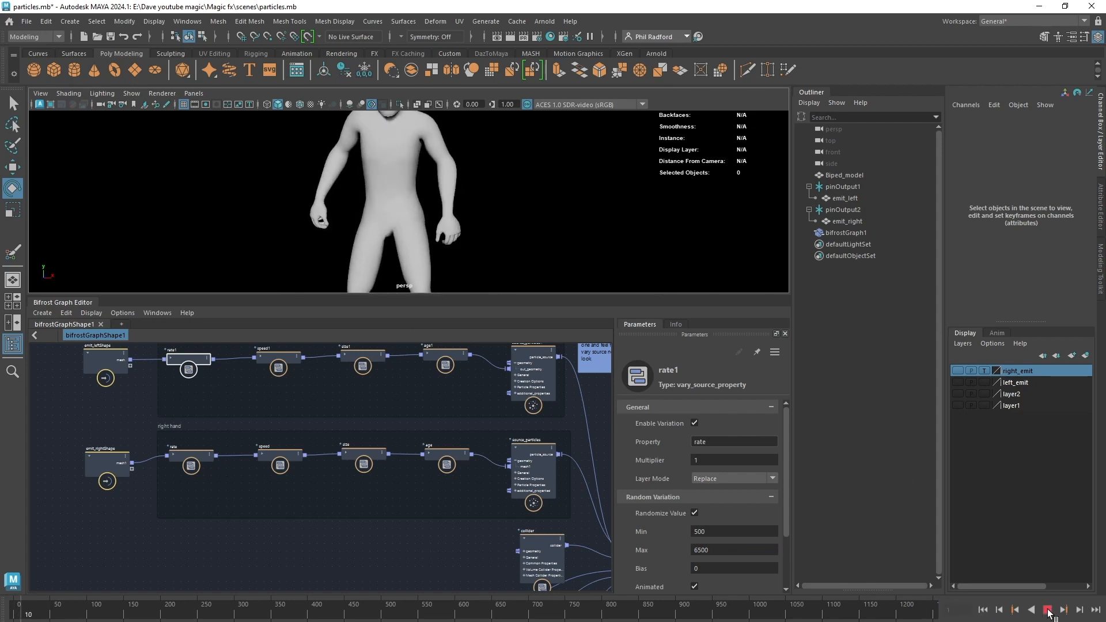
left_click(1047, 610)
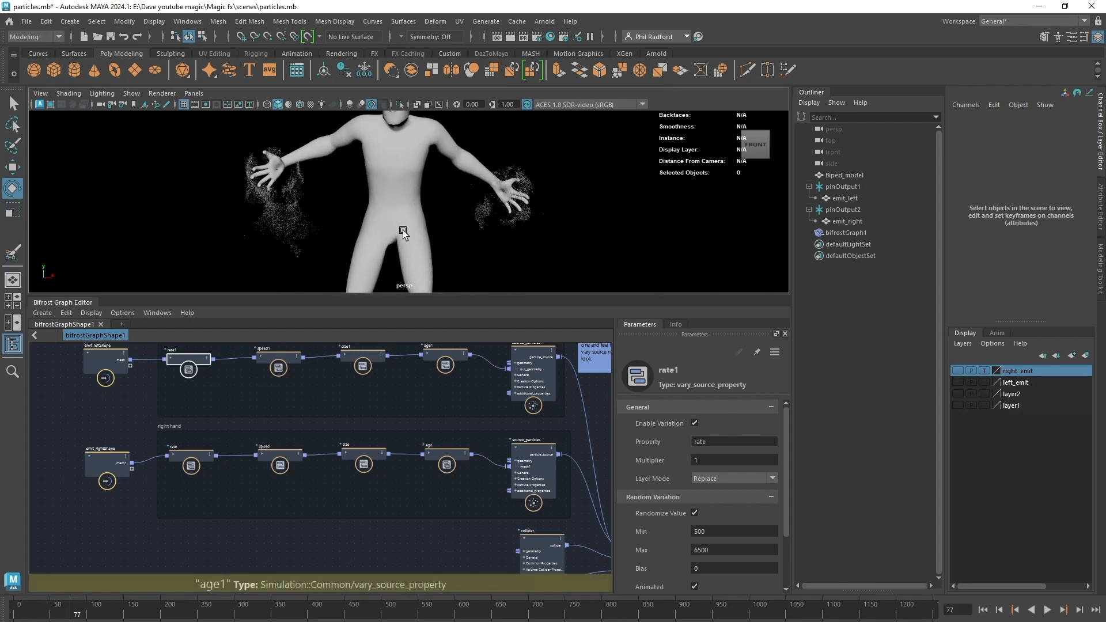
left_click_drag(402, 228, 402, 252, "alt")
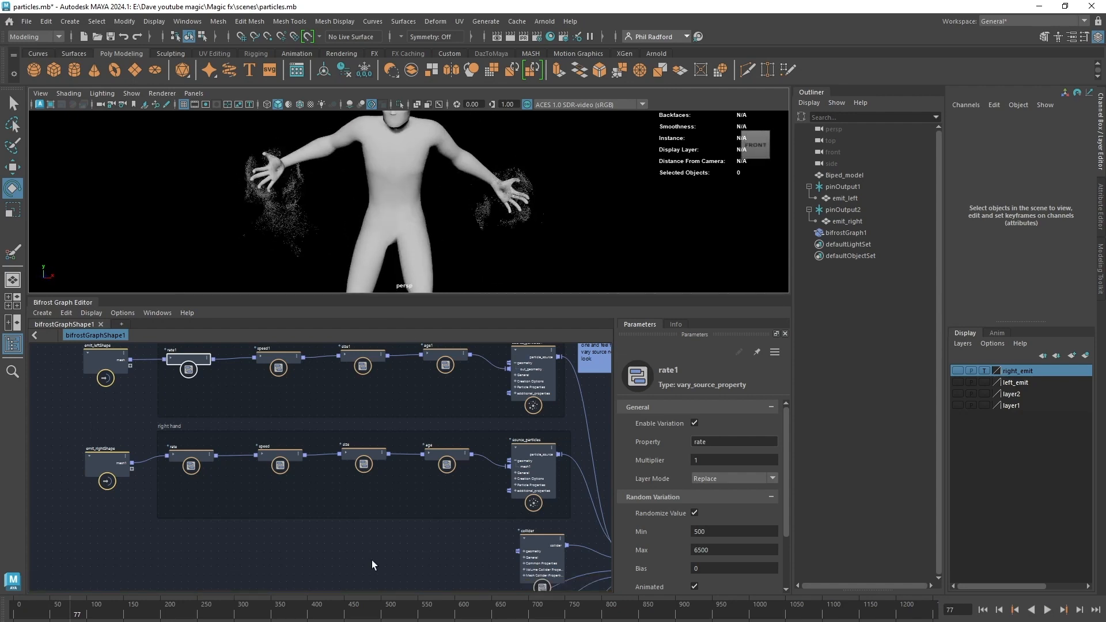
Step: Group the left hand nodes rate1, speed1, size1, age1 and source_particles1 into one compound
middle_click_drag(407, 534, 370, 589, "alt")
middle_click_drag(406, 373, 411, 397, "alt")
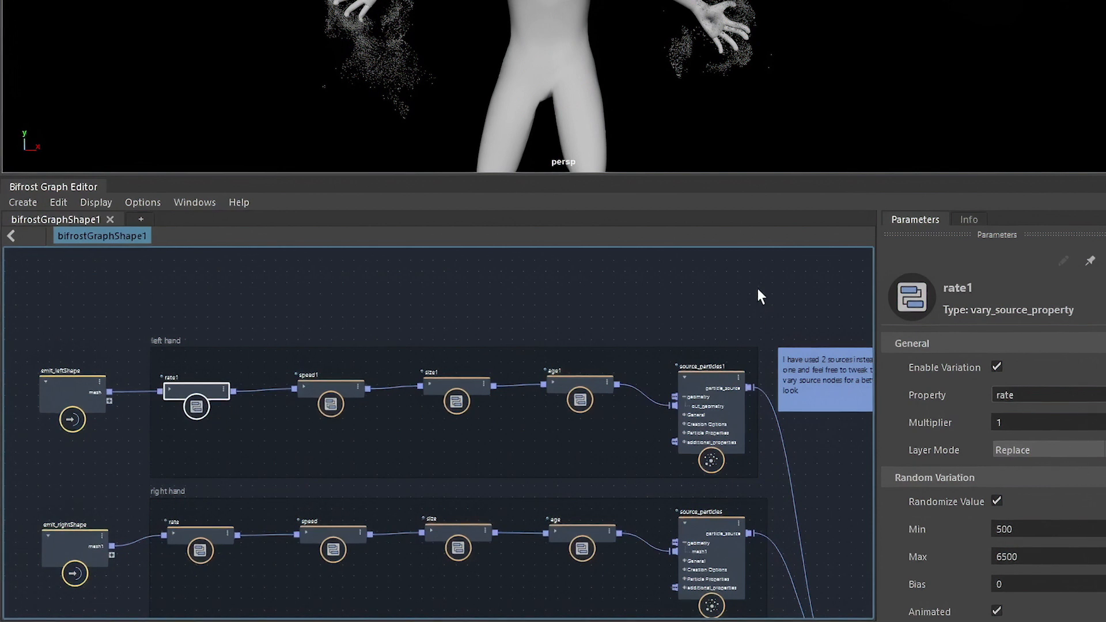
scroll(452, 317, "up", 1)
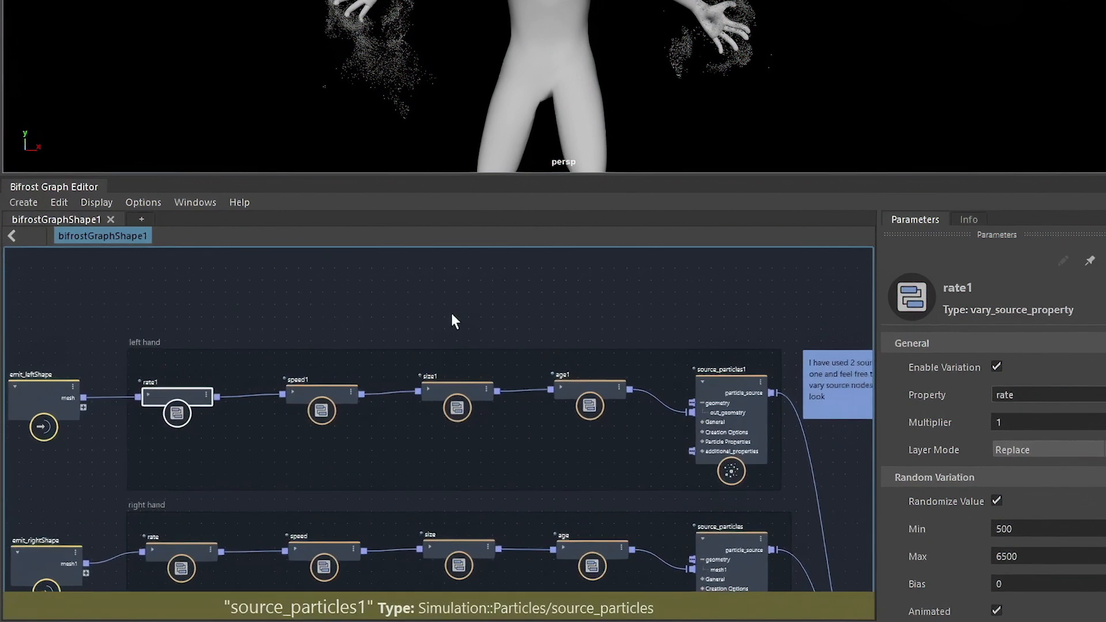
scroll(451, 319, "up", 1)
left_click(775, 435)
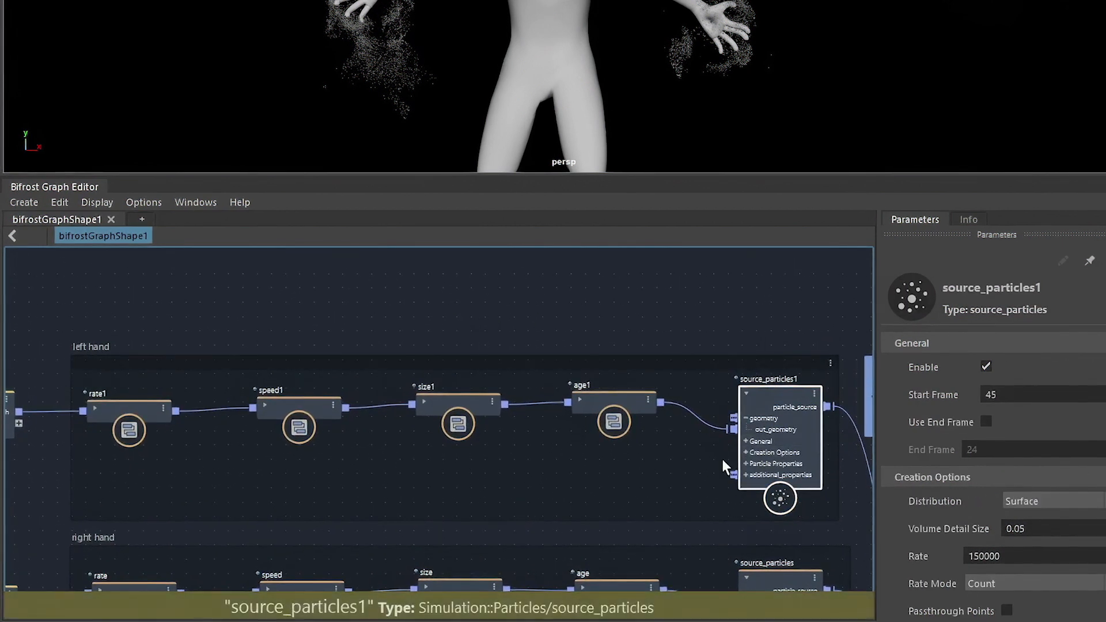
left_click(601, 400, "shift")
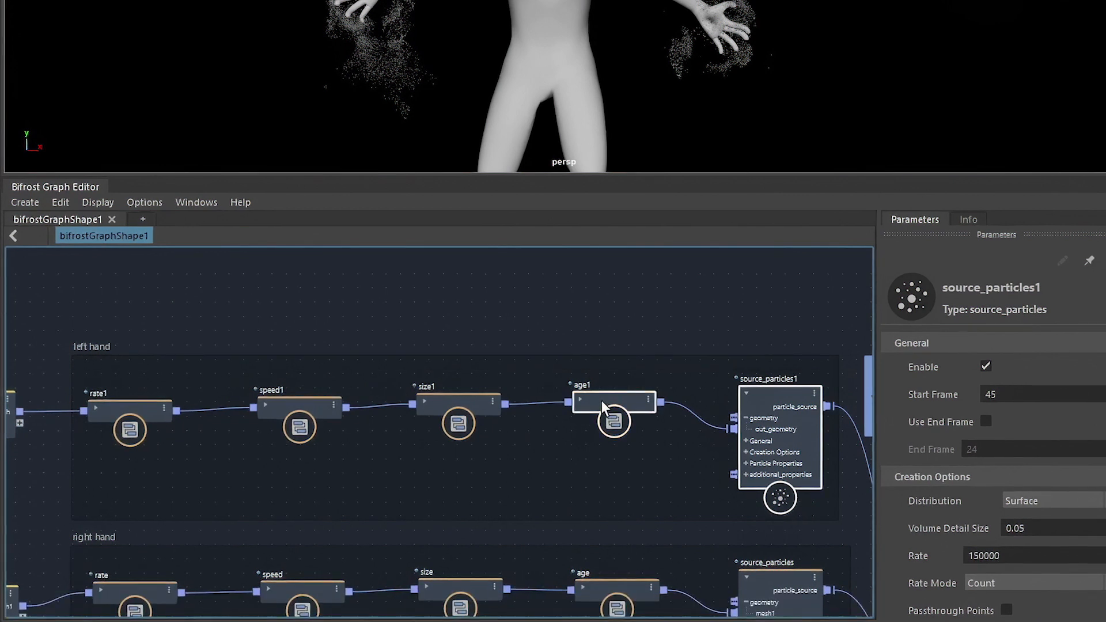
left_click(429, 406, "shift")
left_click(301, 402, "shift")
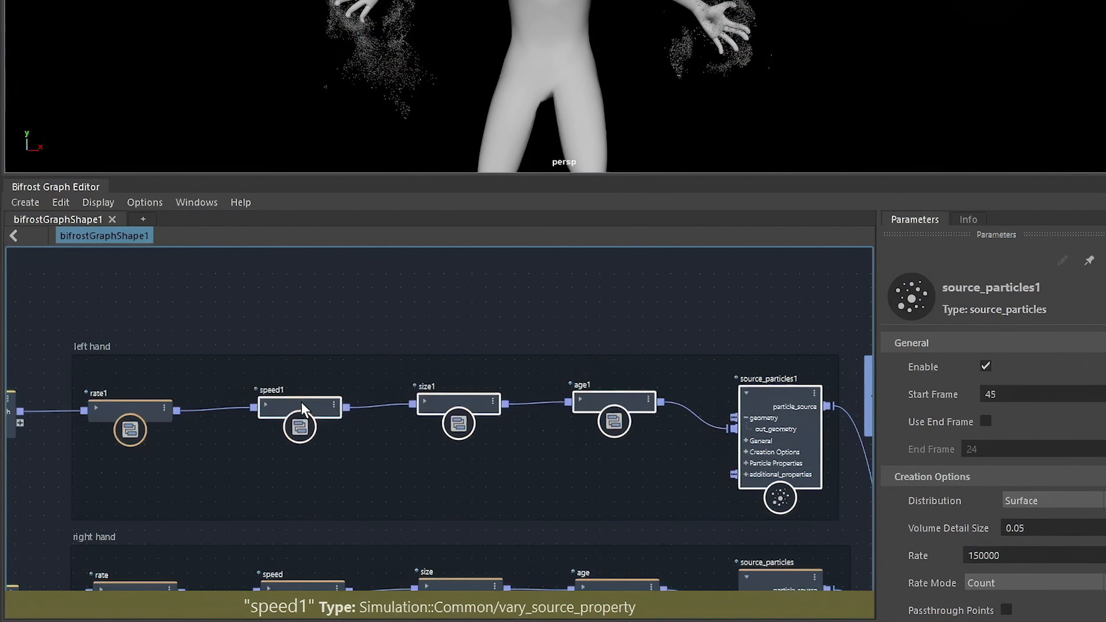
left_click(130, 412, "shift")
middle_click_drag(587, 325, 513, 306)
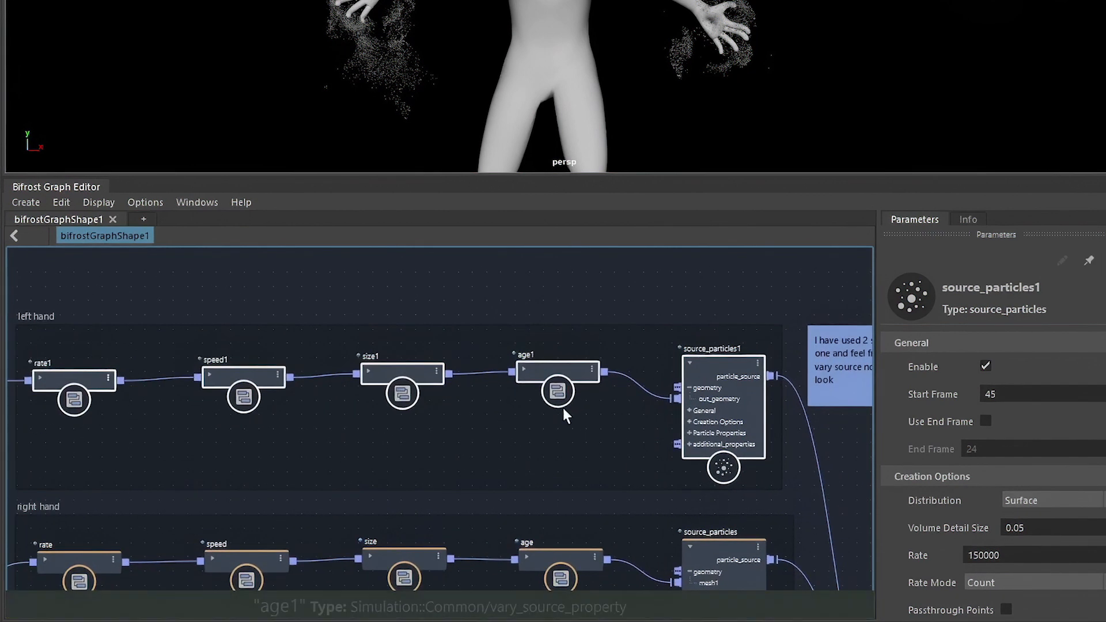
right_click(649, 421)
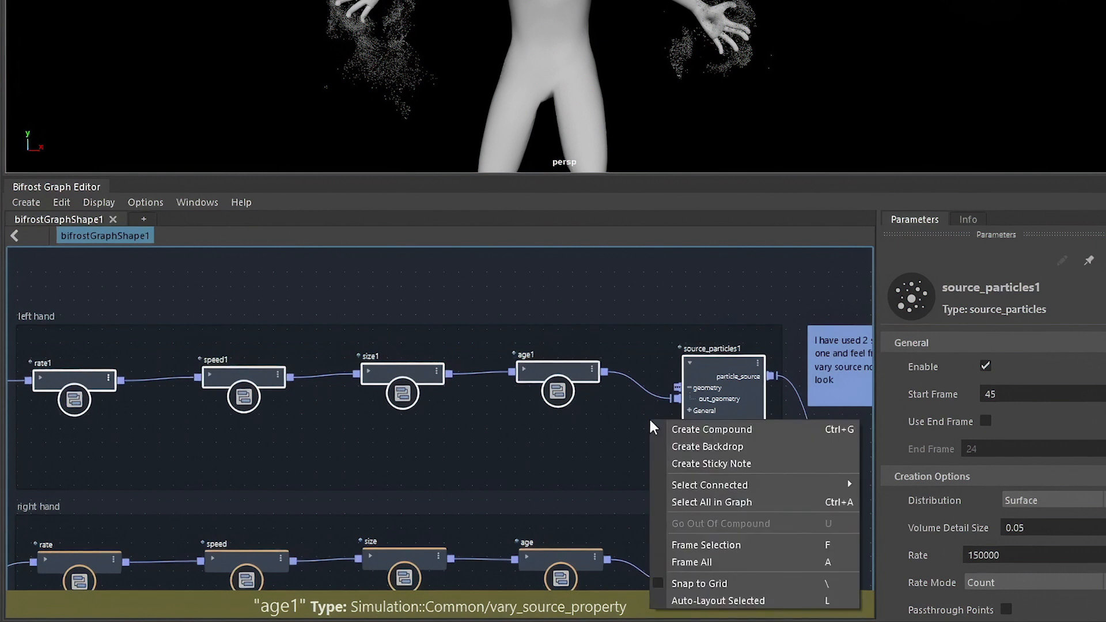
key("Escape")
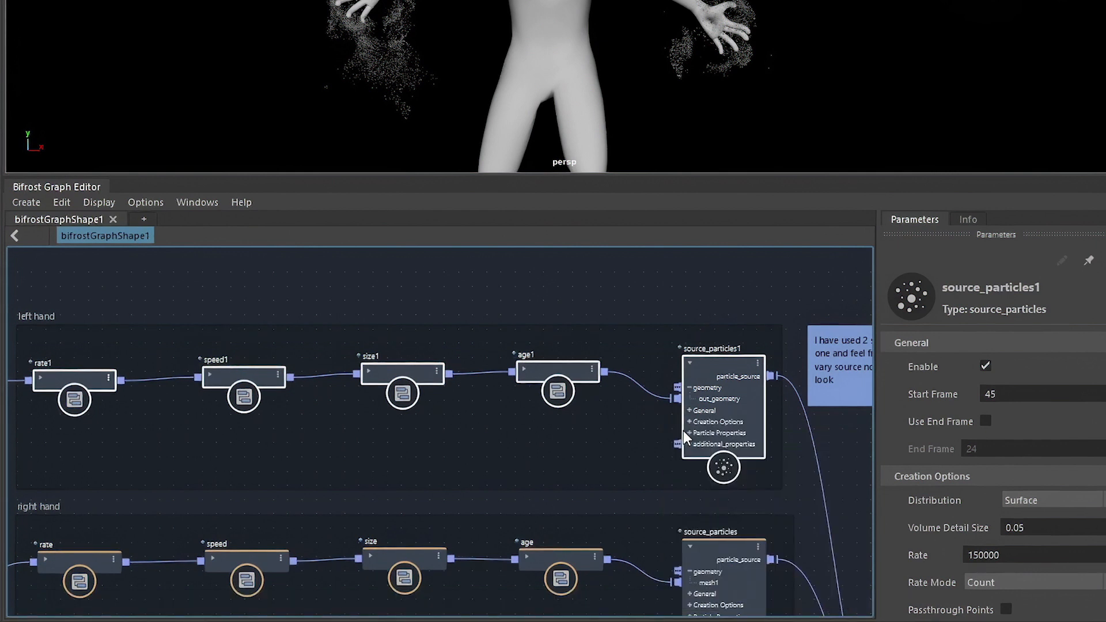
middle_click_drag(592, 357, 704, 336)
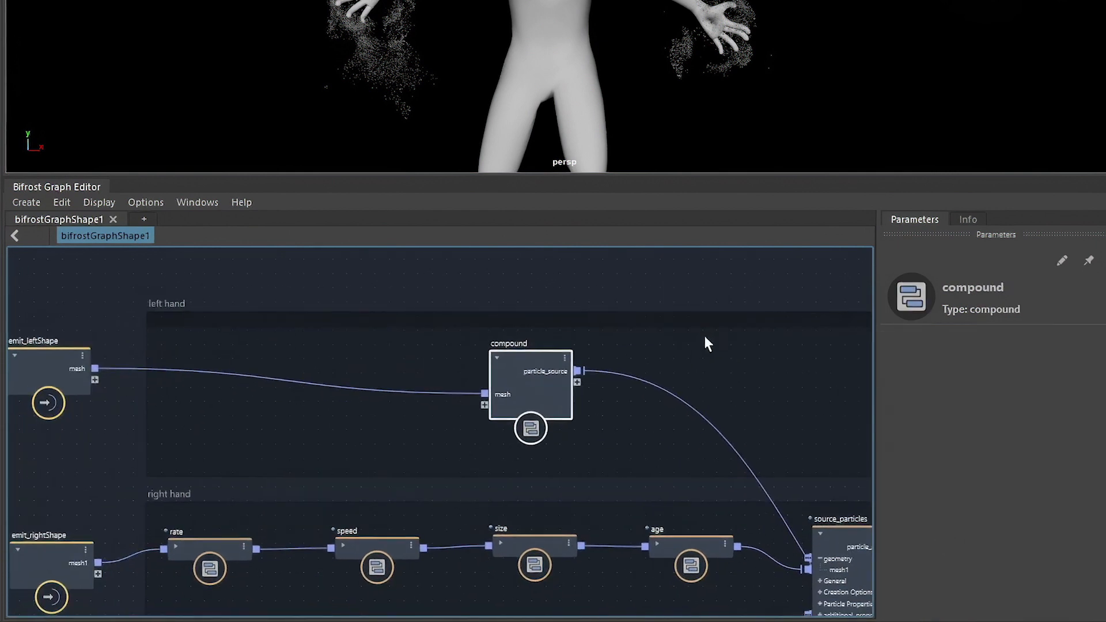
Step: Rename the left hand compound to magic source
left_click(527, 338)
double_click(519, 341)
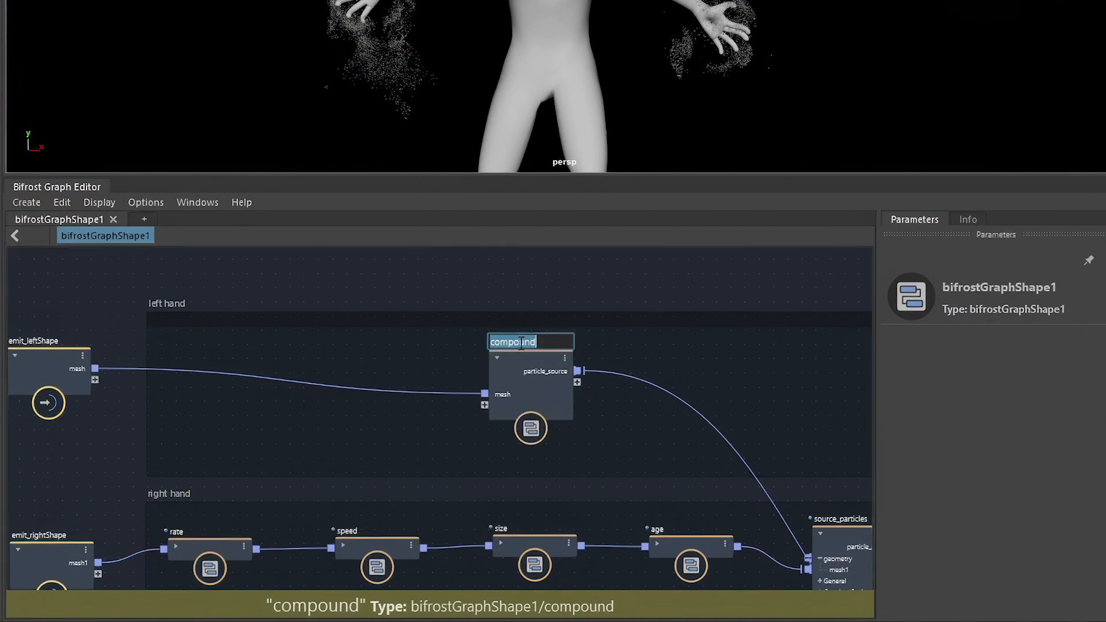
type("ma")
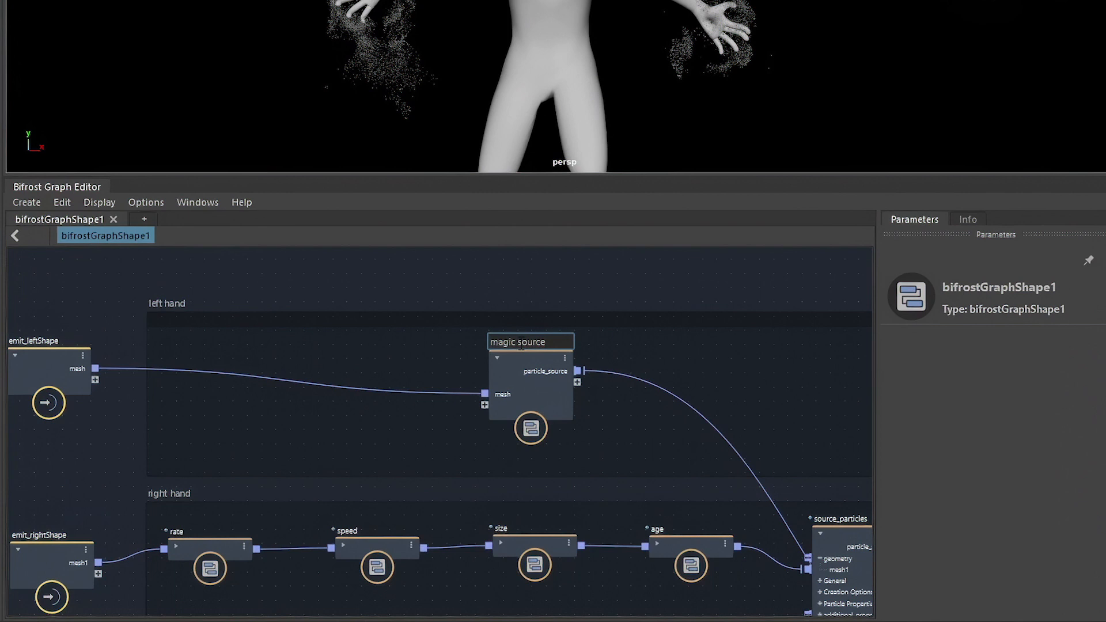
type("gic source")
key("Return")
Step: Go into the magic_source compound and move its input and output nodes to the two ends of the node chain
left_click(530, 368)
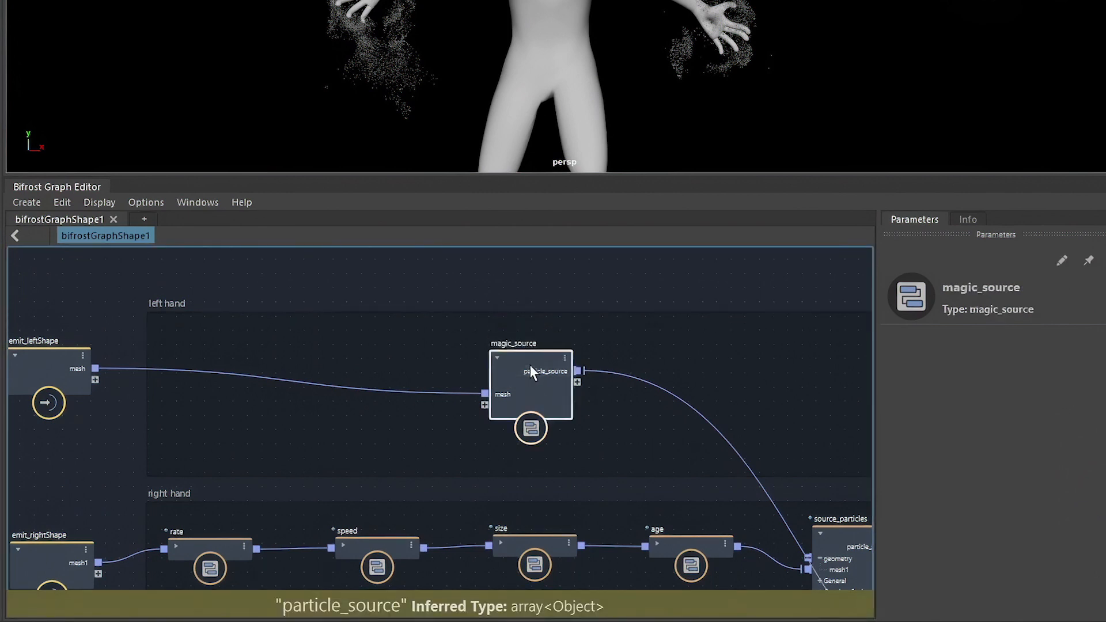
left_click_drag(530, 366, 561, 358)
double_click(561, 355)
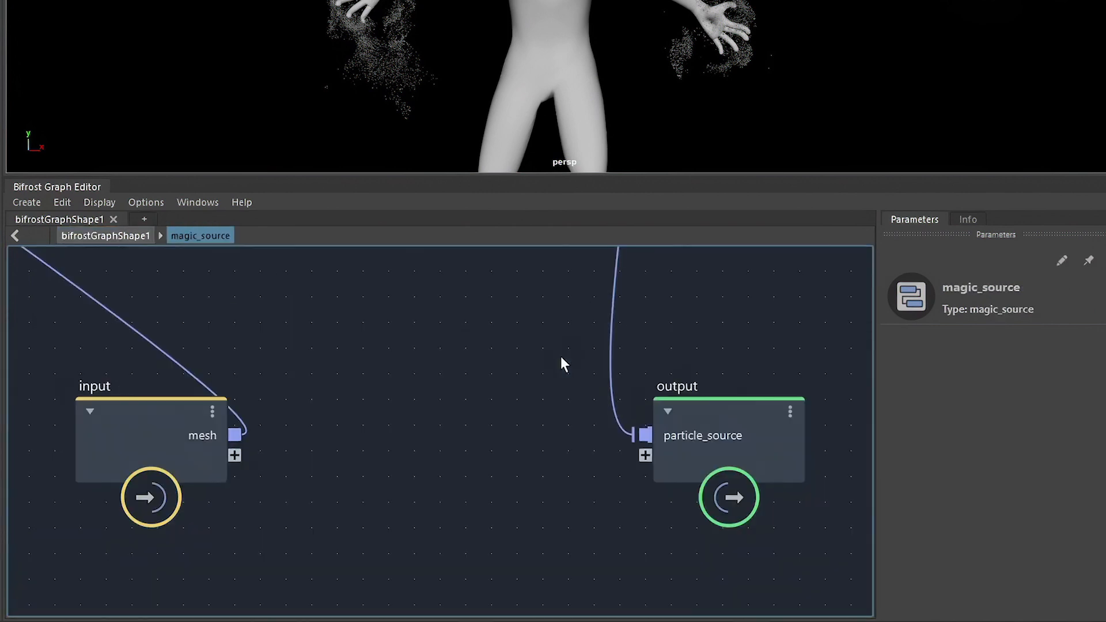
left_click_drag(551, 573, 146, 329)
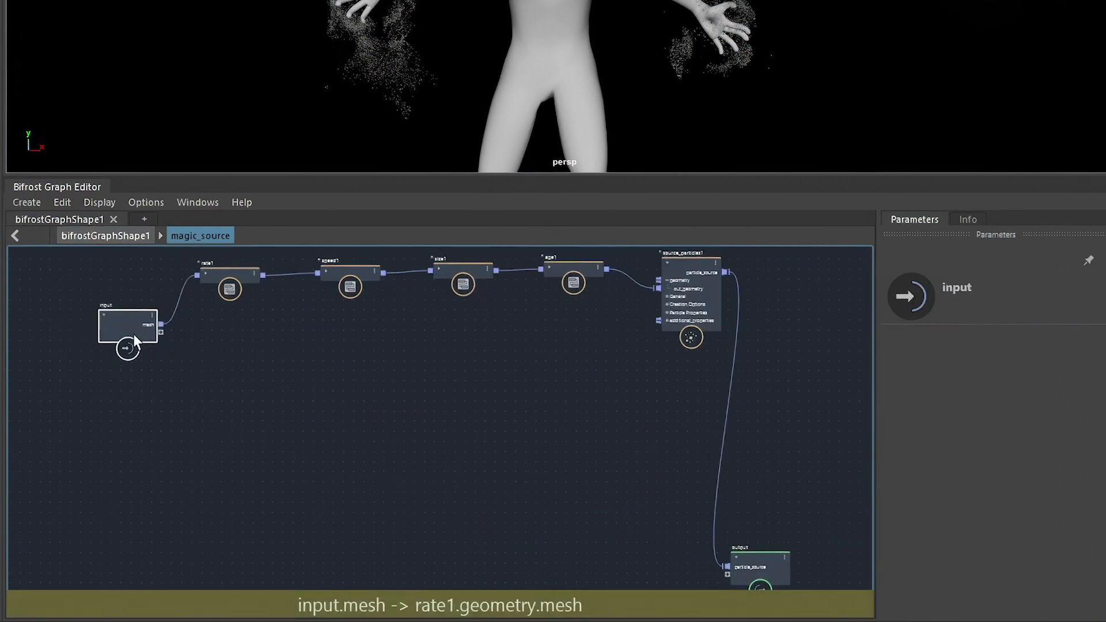
left_click_drag(760, 567, 828, 293)
middle_click_drag(586, 421, 574, 449)
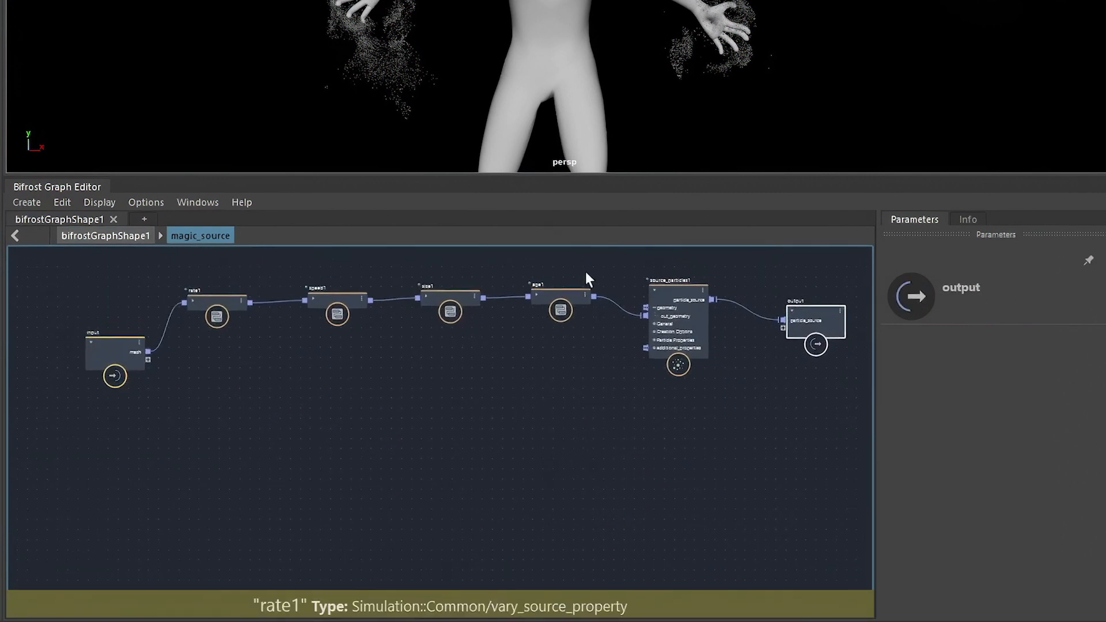
scroll(405, 368, "up", 1)
scroll(405, 367, "up", 1)
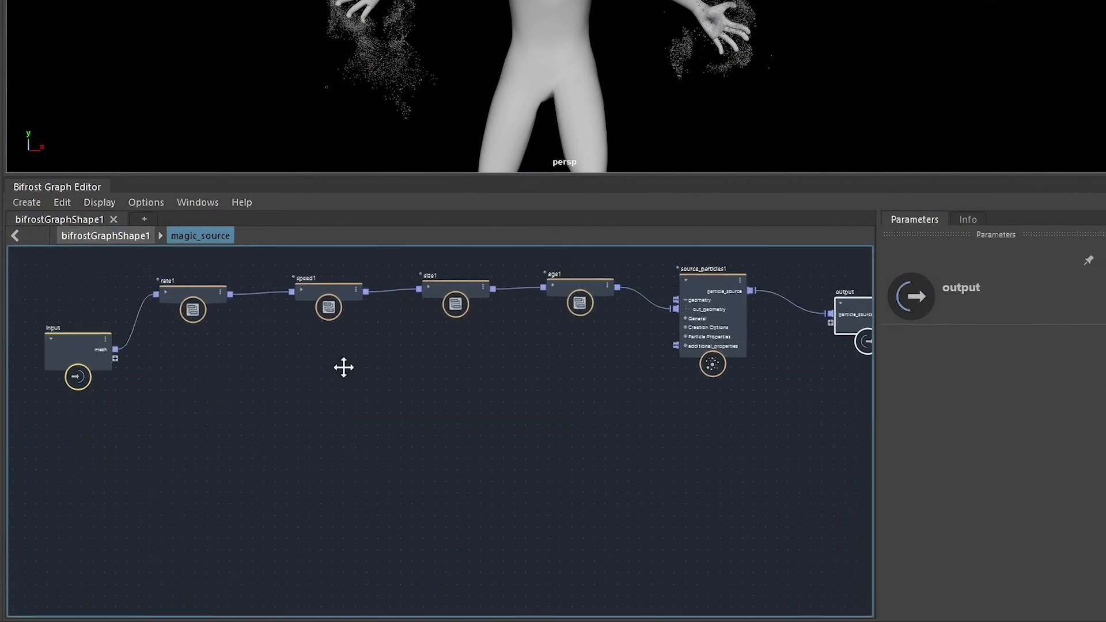
middle_click_drag(344, 368, 364, 406)
left_click_drag(109, 392, 118, 330)
middle_click_drag(605, 446, 557, 441)
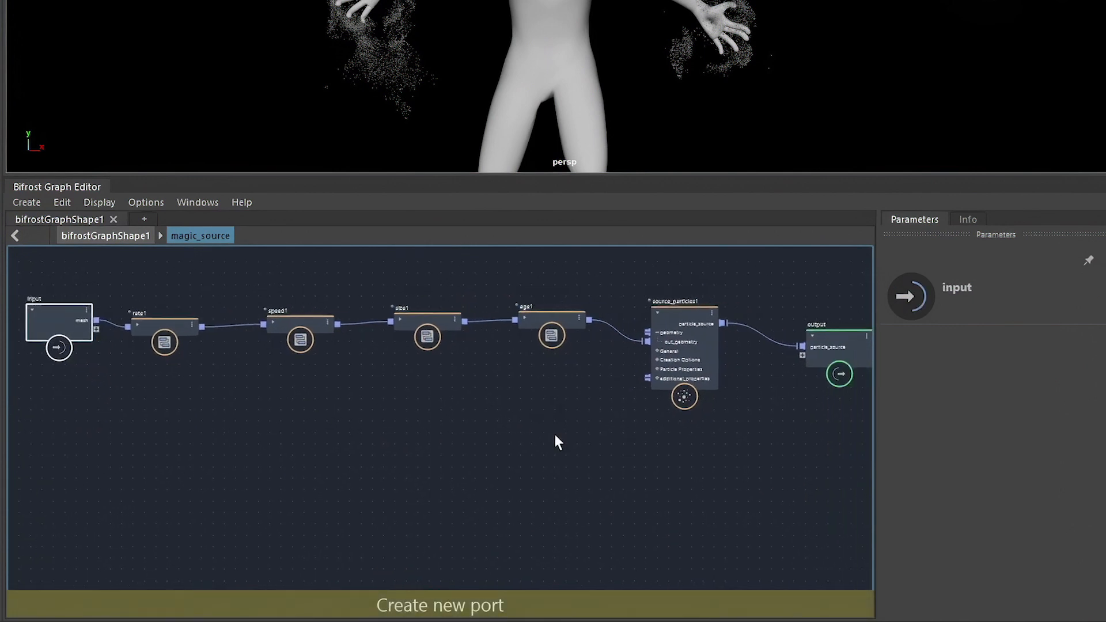
Step: Return to bifrostGraphShape1 and publish the magic_source compound under that name in the User::Compounds namespace
left_click(122, 236)
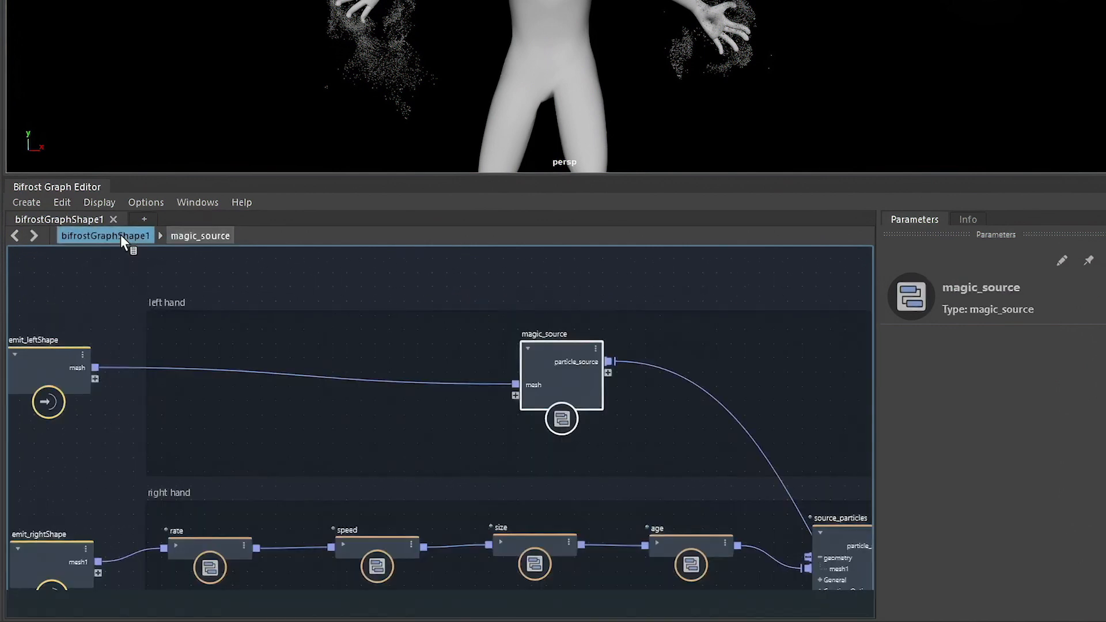
left_click_drag(550, 352, 553, 353)
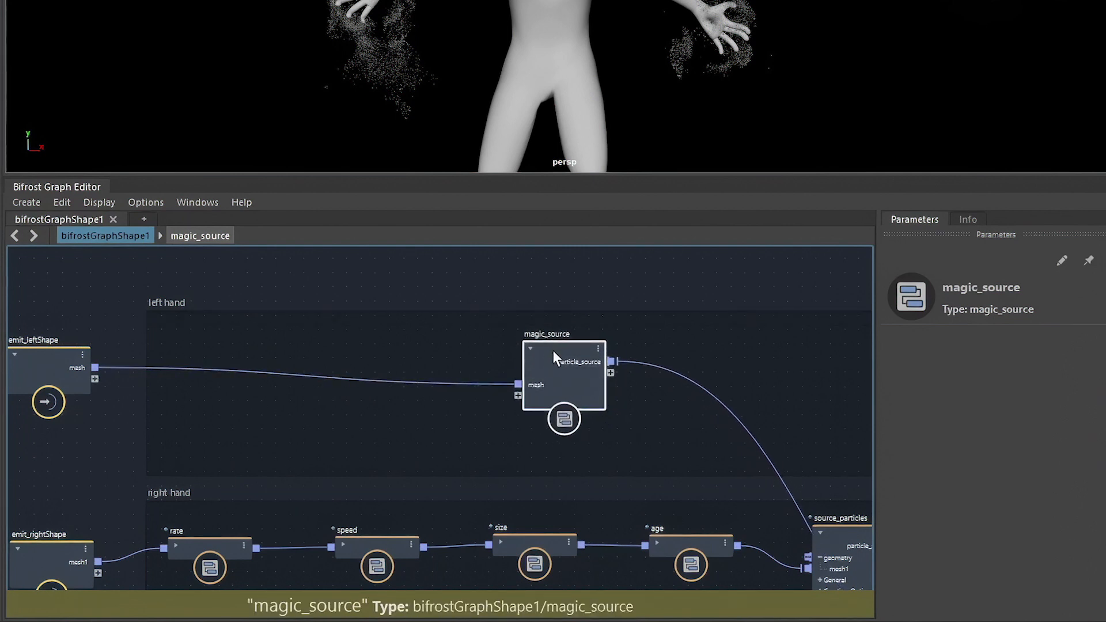
right_click(551, 352)
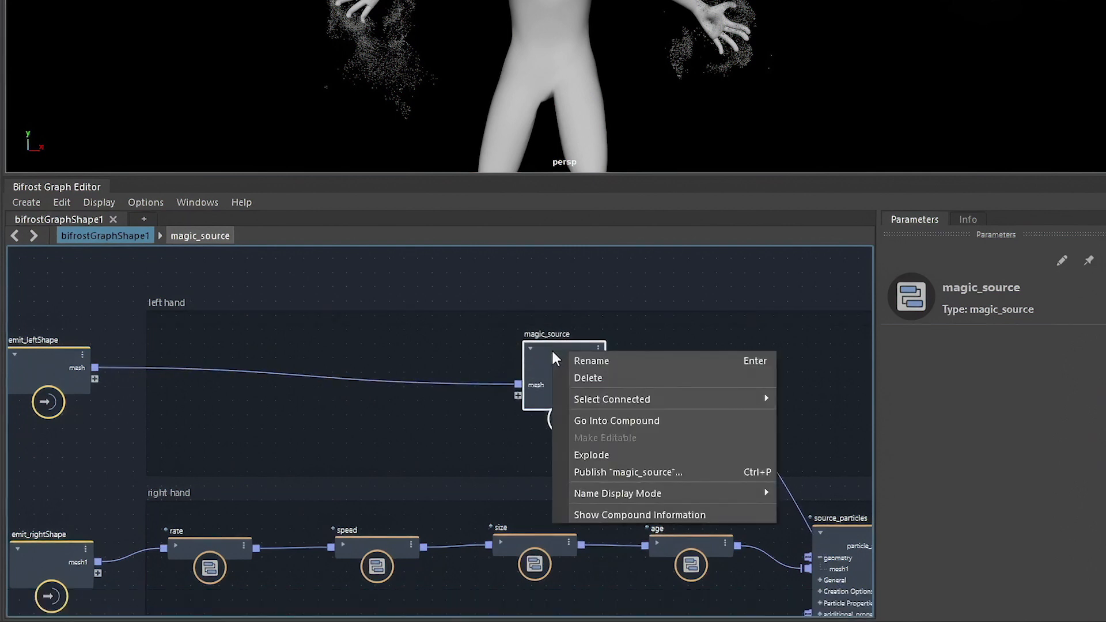
left_click(596, 471)
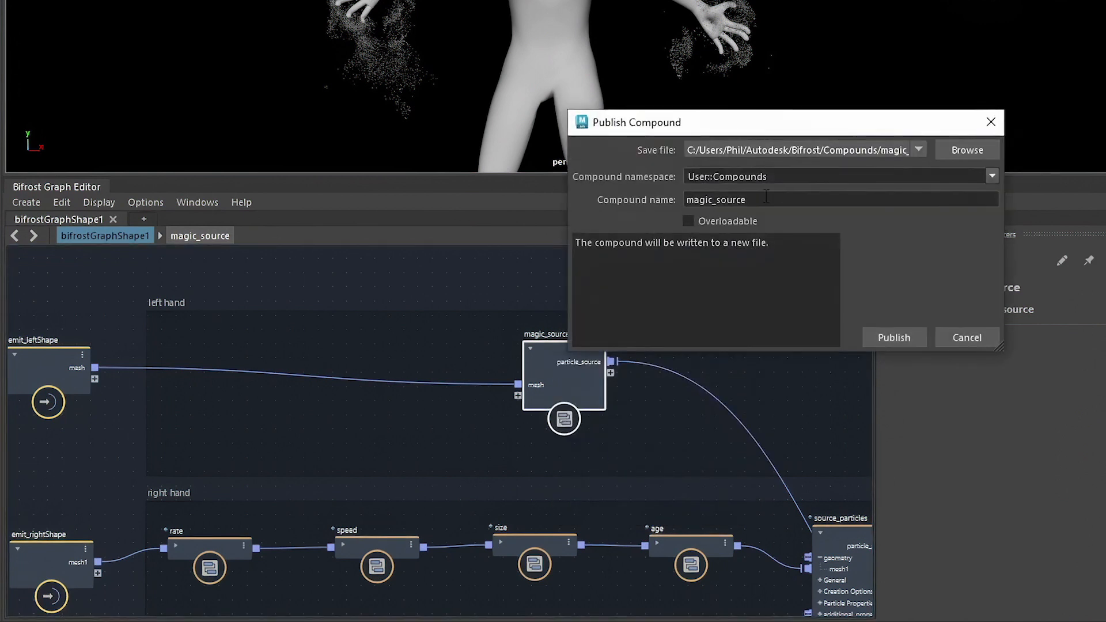
left_click(893, 337)
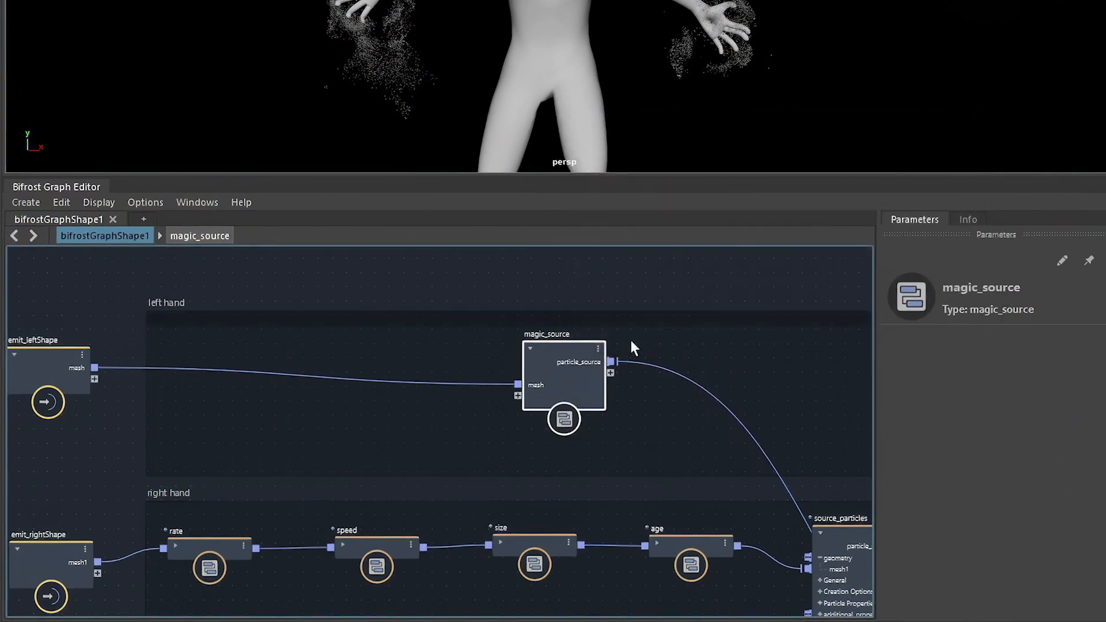
Step: Add the published magic_source compound as a new node above the left hand backdrop
left_click(547, 294)
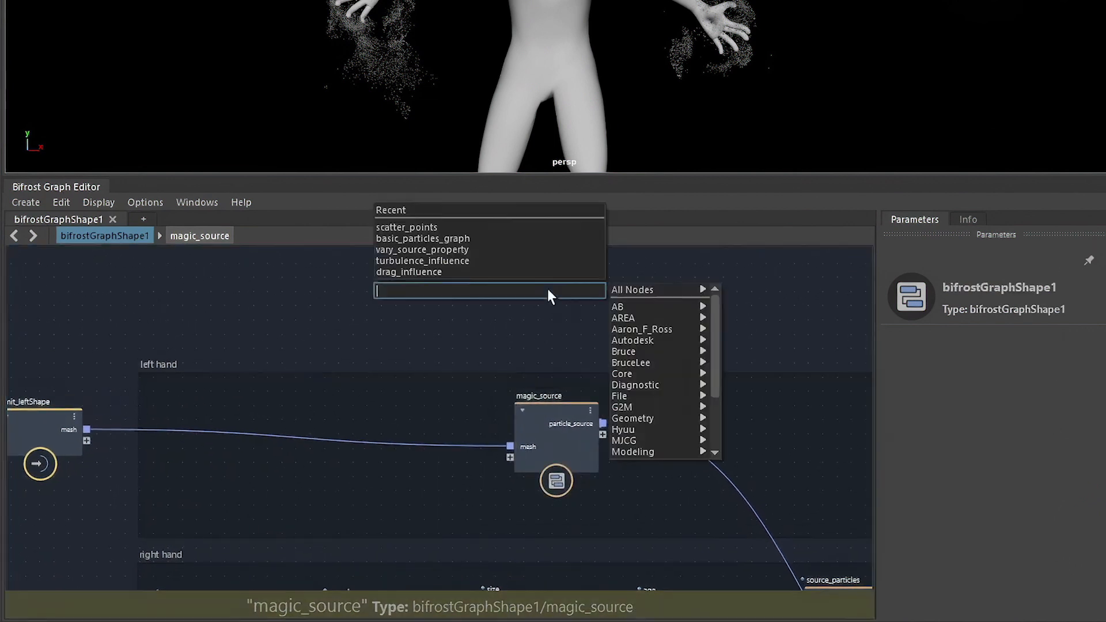
key("Tab")
type("magic")
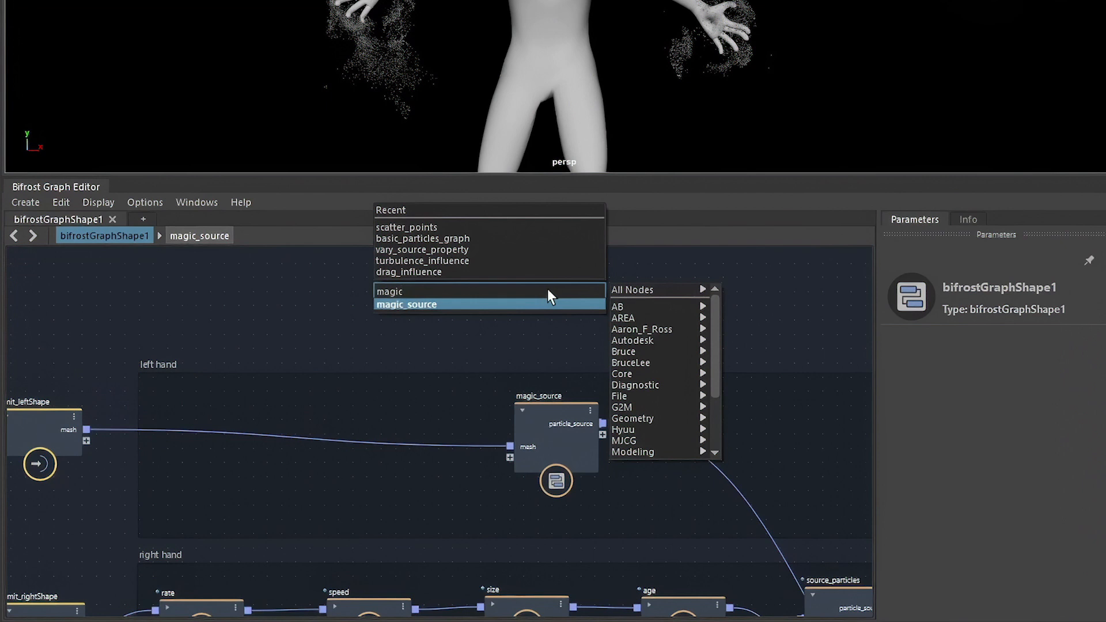
key("Return")
left_click_drag(570, 329, 586, 312)
Step: Delete the original magic_source compound and move the published copy into the left hand backdrop
left_click(548, 438)
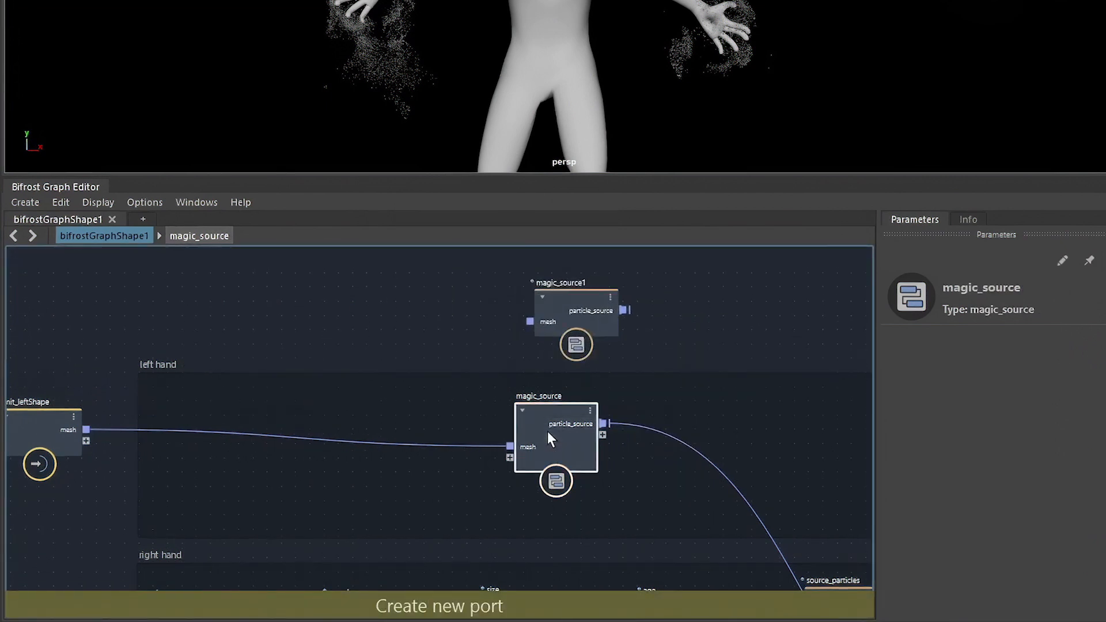
key("Delete")
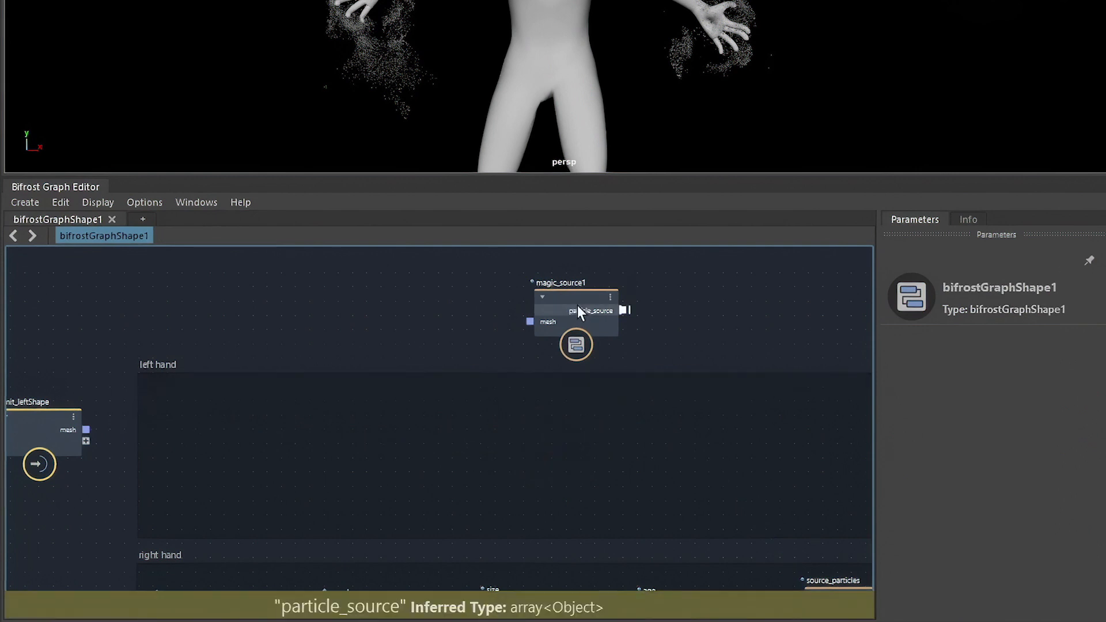
left_click_drag(551, 306, 538, 454)
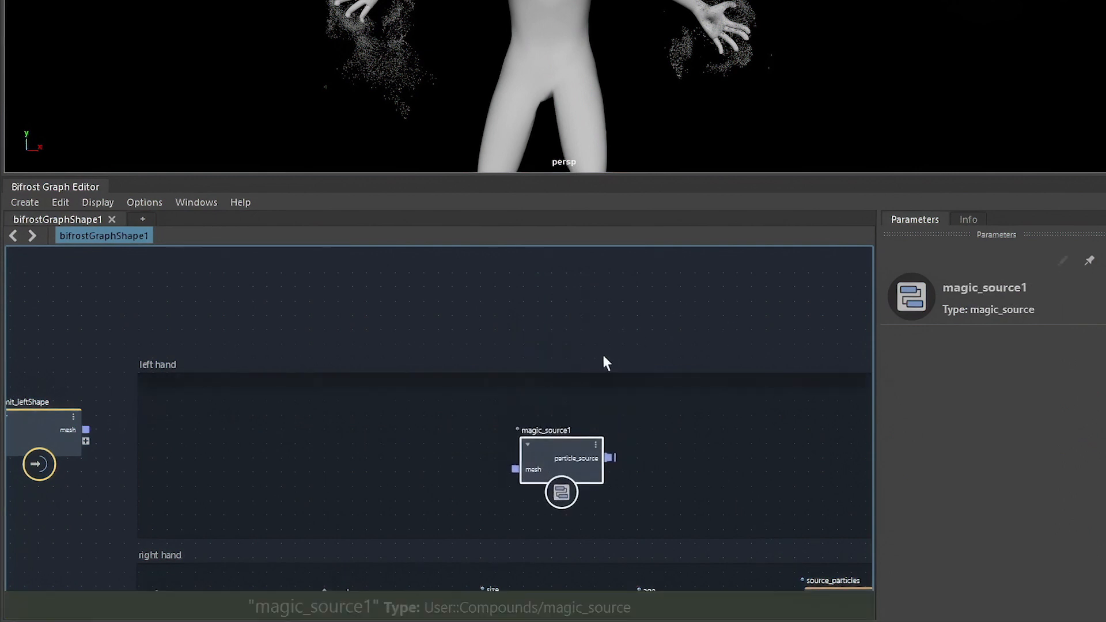
Step: Place emit_leftShape beside the published magic_source node in the left hand backdrop and connect its mesh output to the node's mesh input
middle_click_drag(603, 329, 400, 279)
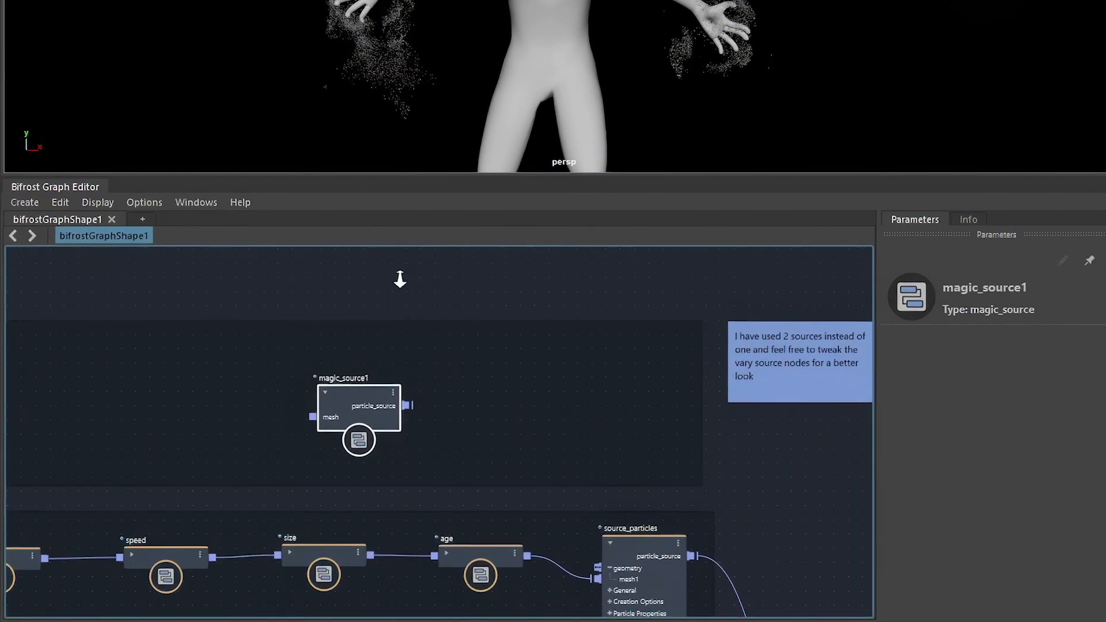
scroll(333, 278, "down", 2)
middle_click_drag(332, 278, 490, 272)
left_click_drag(123, 340, 491, 377)
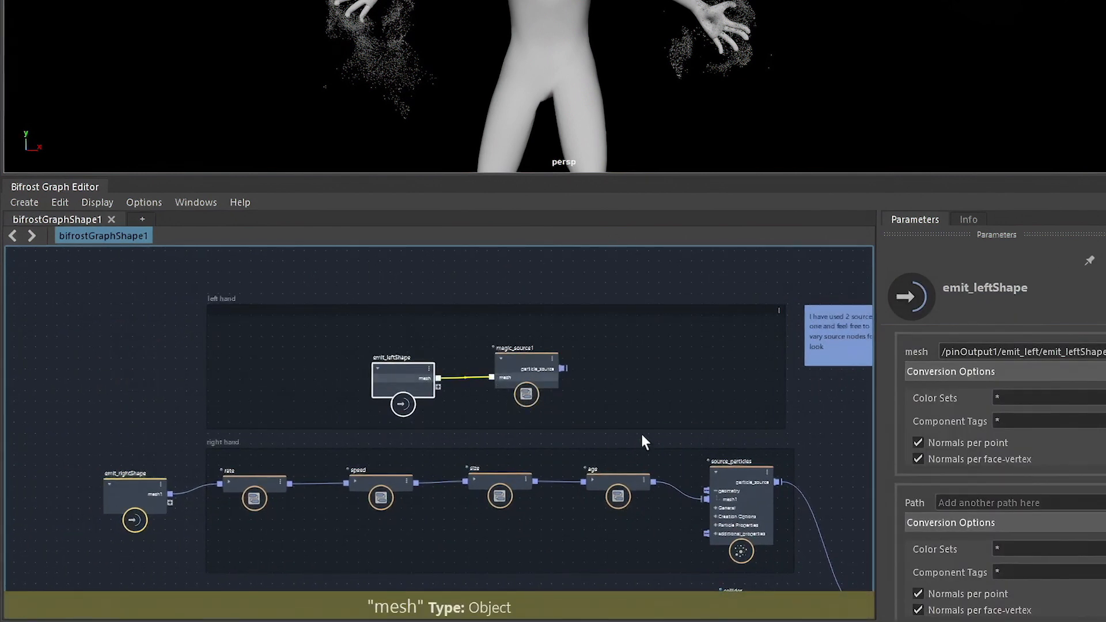
middle_click_drag(846, 430, 631, 397)
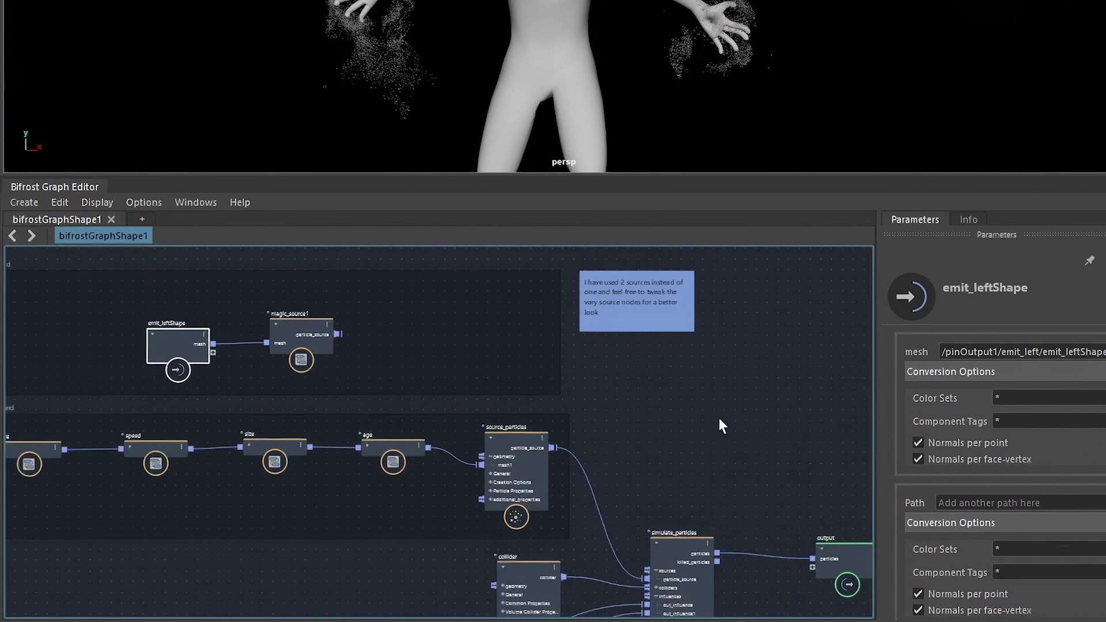
Step: Move simulate_particles closer to the source nodes and connect magic_source1's particle_source output to its sources input
left_click_drag(338, 334, 650, 563)
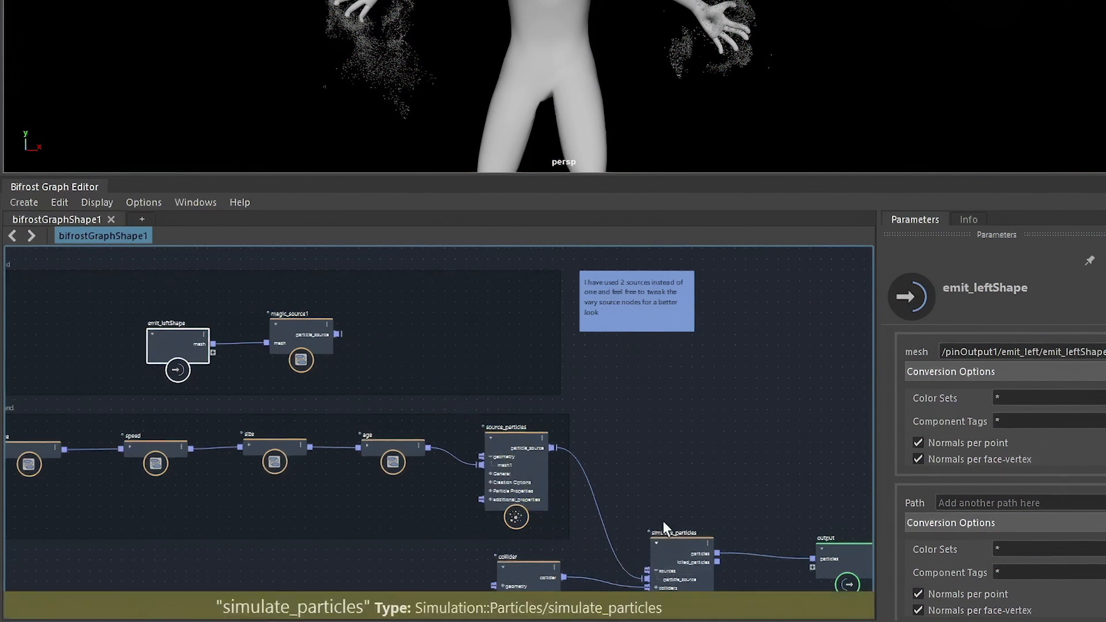
left_click_drag(339, 333, 665, 564)
middle_click_drag(735, 450, 734, 410)
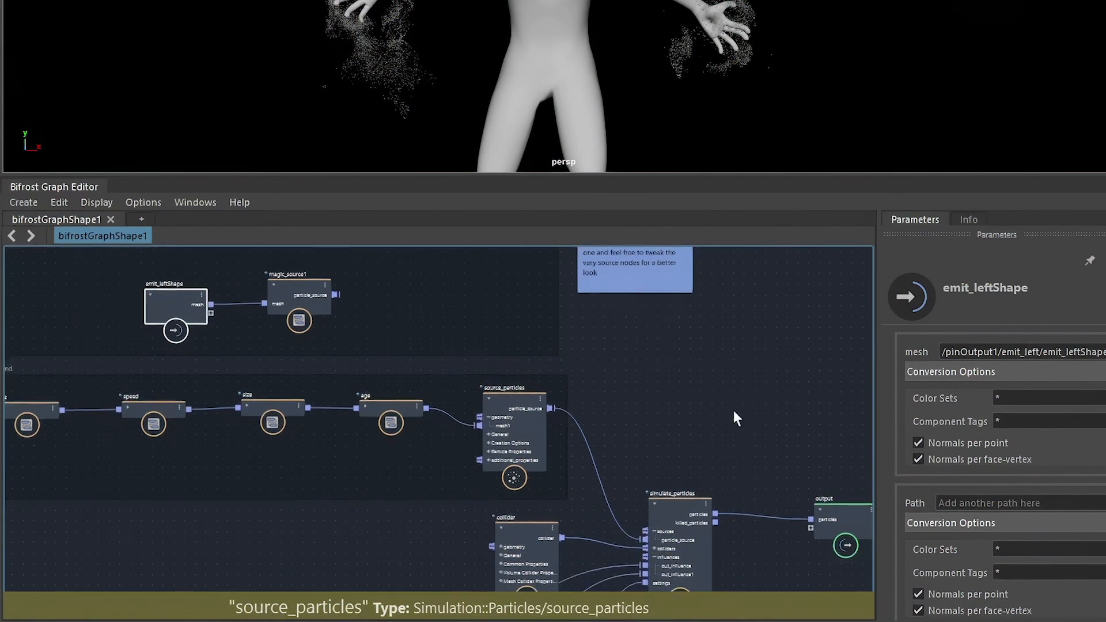
left_click(683, 404)
left_click_drag(682, 398, 672, 326)
scroll(627, 331, "up", 2)
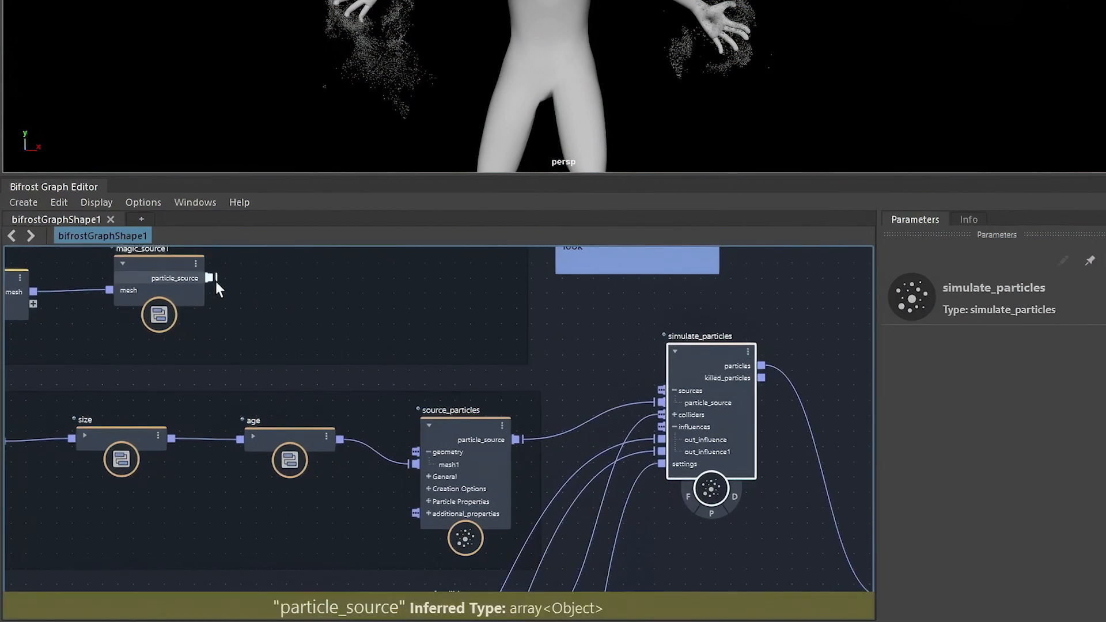
left_click_drag(210, 278, 663, 390)
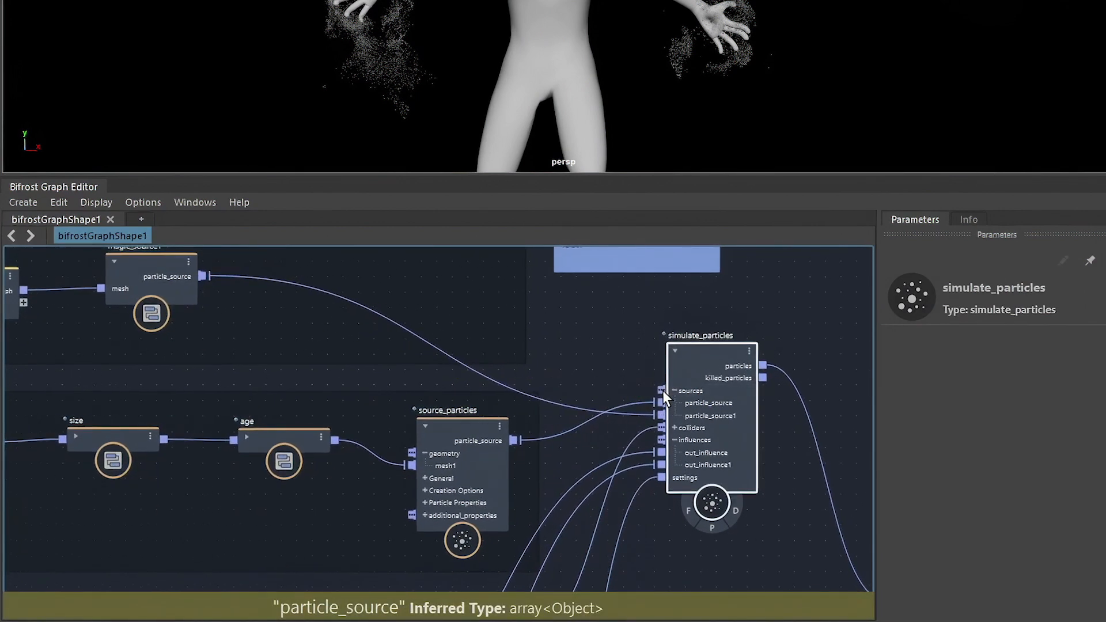
scroll(638, 388, "down", 4)
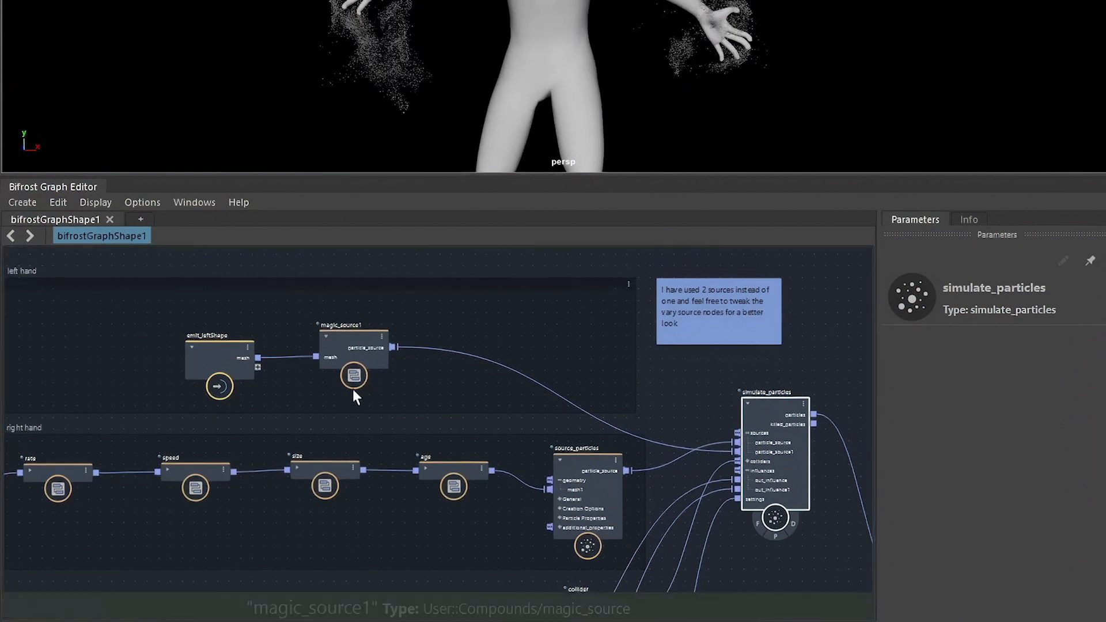
Step: Reposition magic_source1 within the left hand backdrop and move emit_leftShape outside the backdrop, above emit_rightShape
left_click_drag(337, 352, 466, 315)
scroll(457, 328, "up", 2)
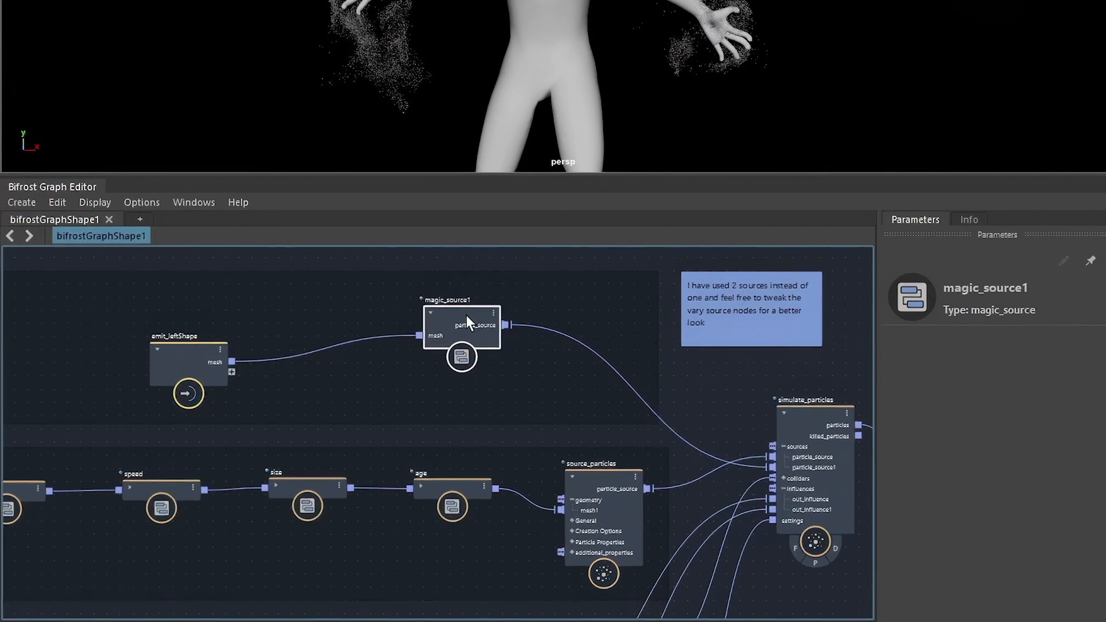
right_click(467, 318)
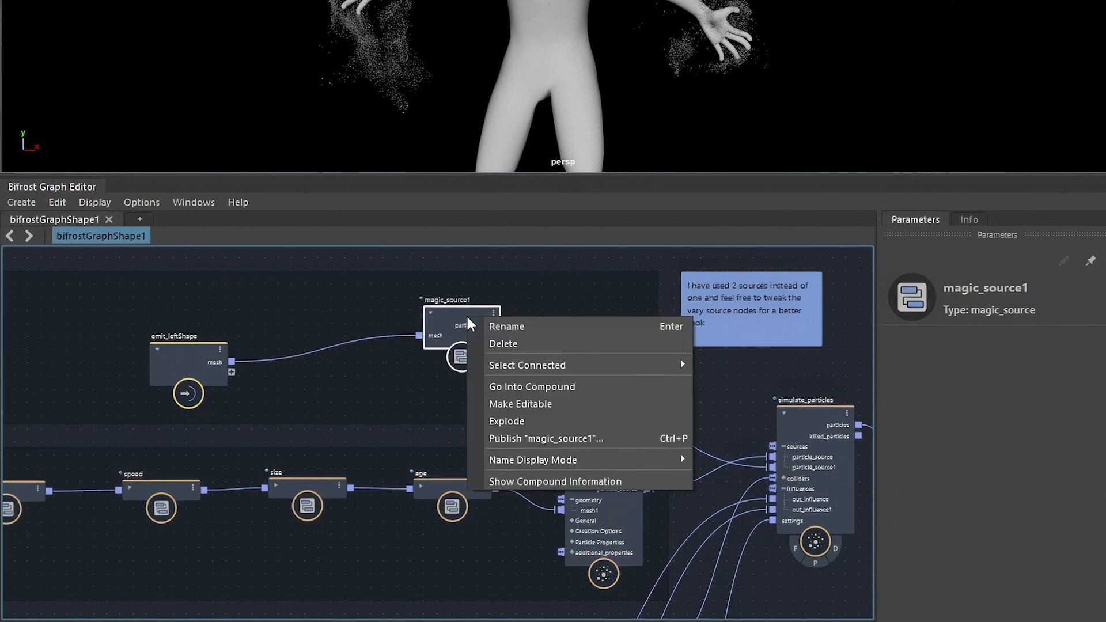
left_click(428, 263)
middle_click_drag(321, 343, 562, 345, "alt")
left_click_drag(403, 354, 44, 356)
middle_click_drag(701, 381, 618, 371, "alt")
left_click_drag(618, 370, 528, 355)
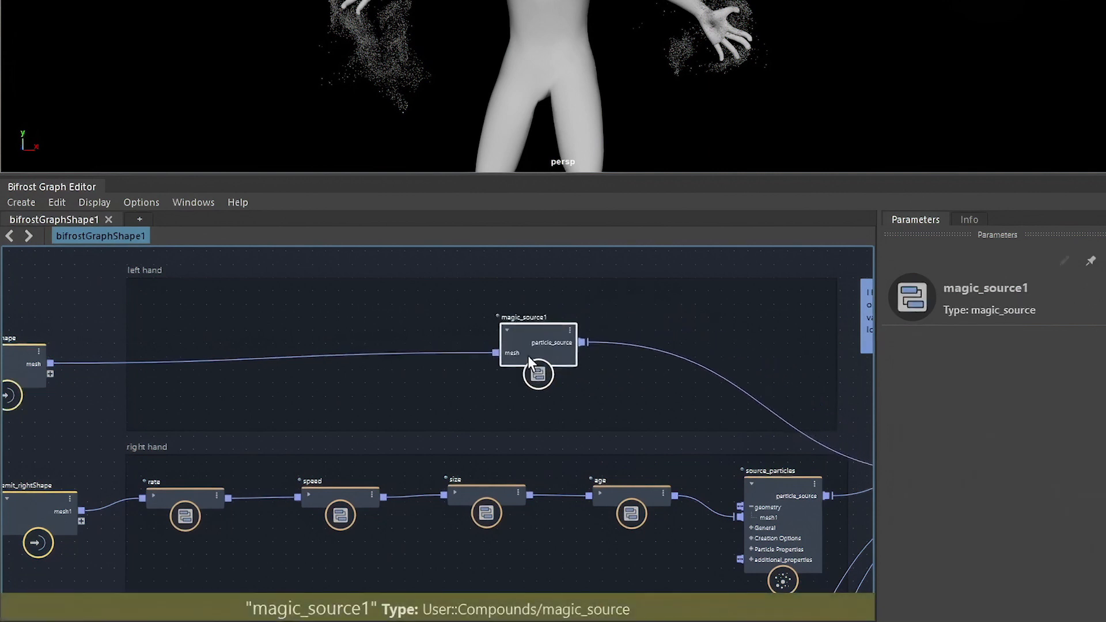
Step: Try exploding the magic_source1 compound into its individual source nodes, and undo the explosion
right_click(527, 335)
left_click(579, 433)
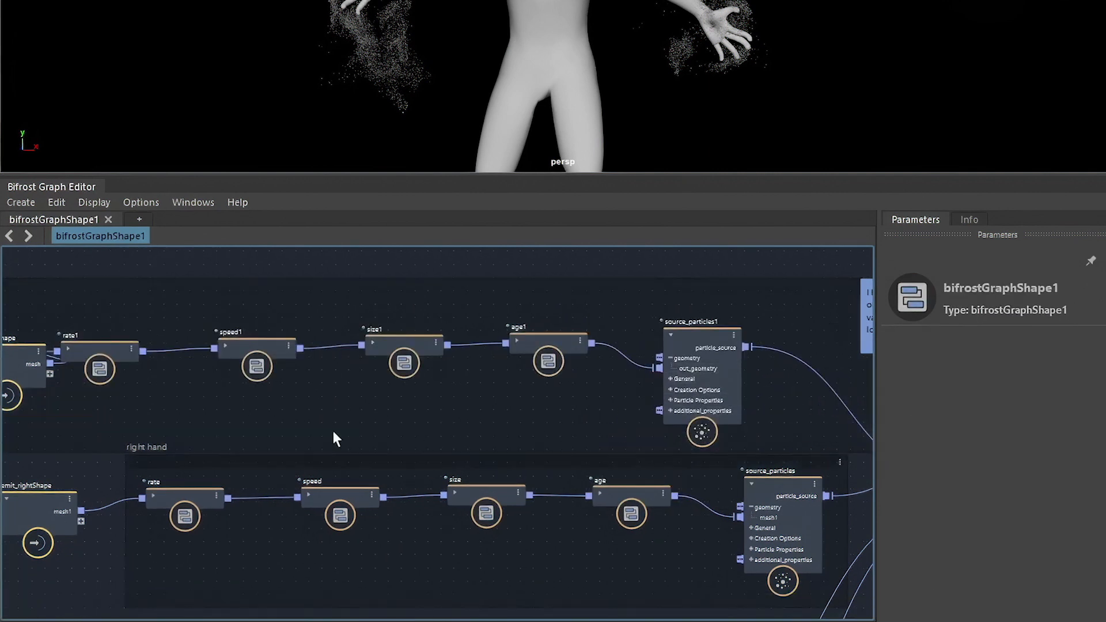
middle_click_drag(170, 403, 421, 398, "alt")
right_click_drag(421, 398, 342, 422, "alt")
middle_click_drag(342, 421, 308, 417, "alt")
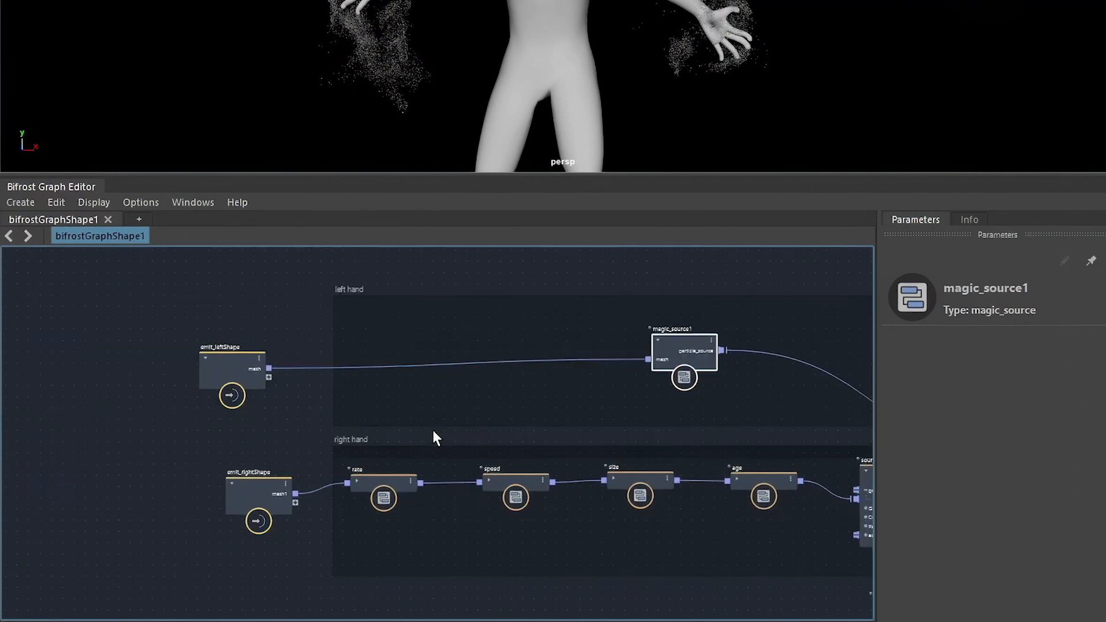
Step: Inspect the node chain inside the referenced magic_source1 compound and return to bifrostGraphShape1
right_click_drag(433, 430, 580, 400, "alt")
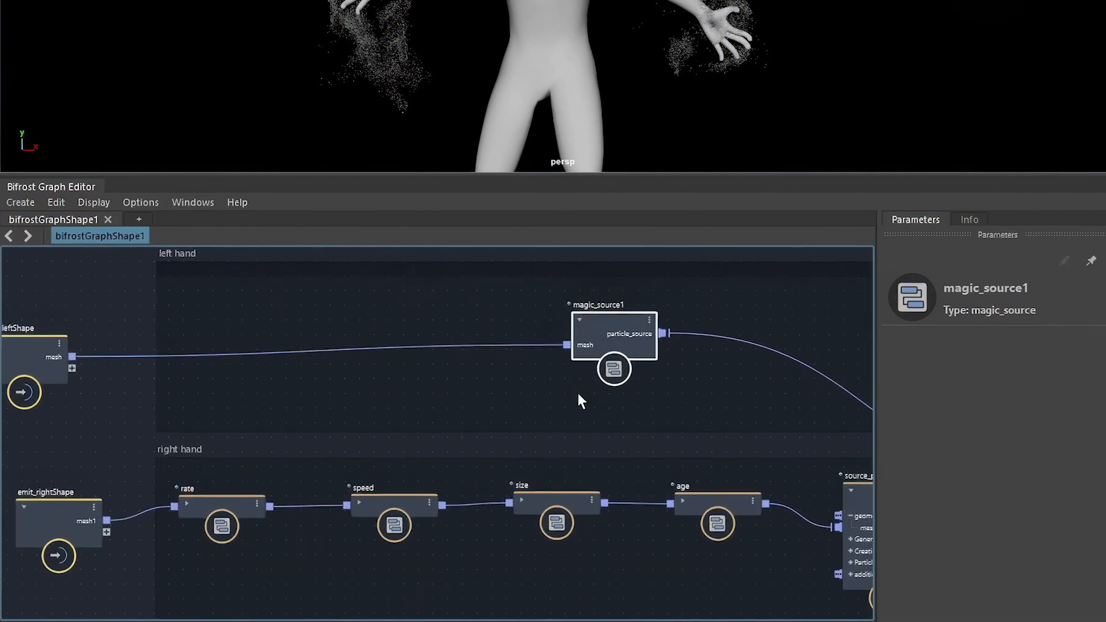
middle_click_drag(580, 399, 501, 412, "alt")
right_click_drag(501, 412, 547, 407, "alt")
mouse_move(581, 347)
left_mouse_down()
mouse_move(558, 355)
mouse_move(568, 335)
left_mouse_up()
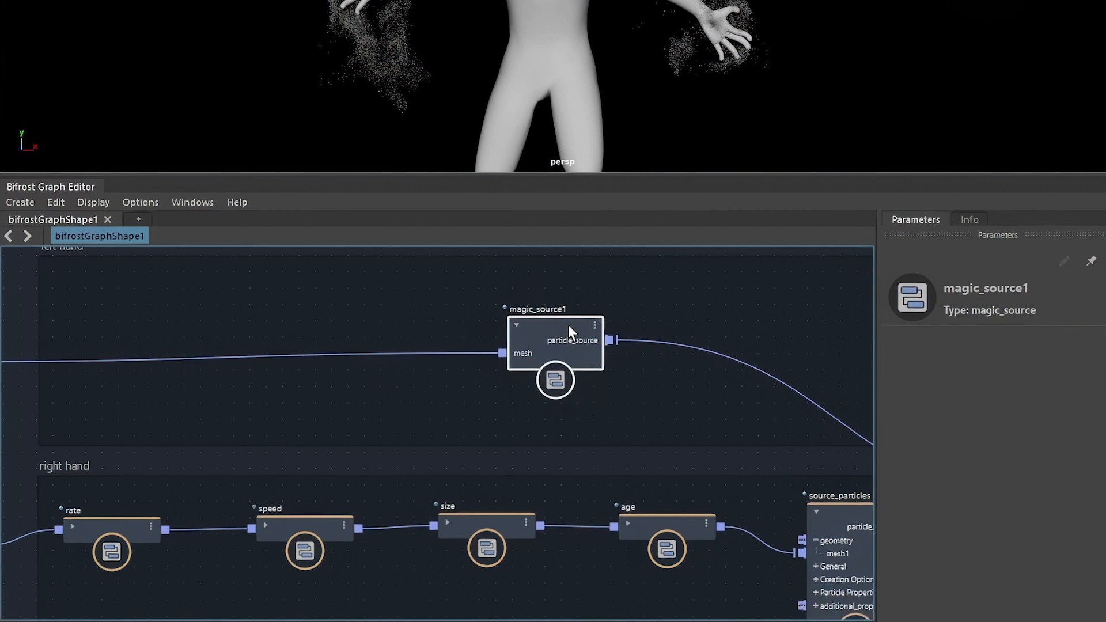
double_click(568, 327)
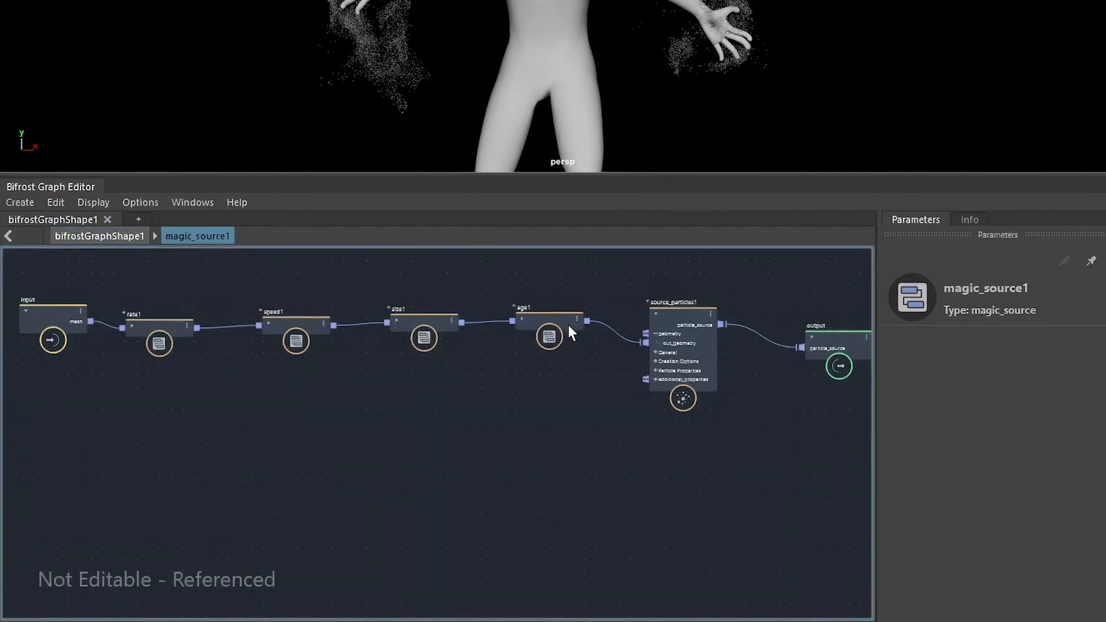
left_click(98, 235)
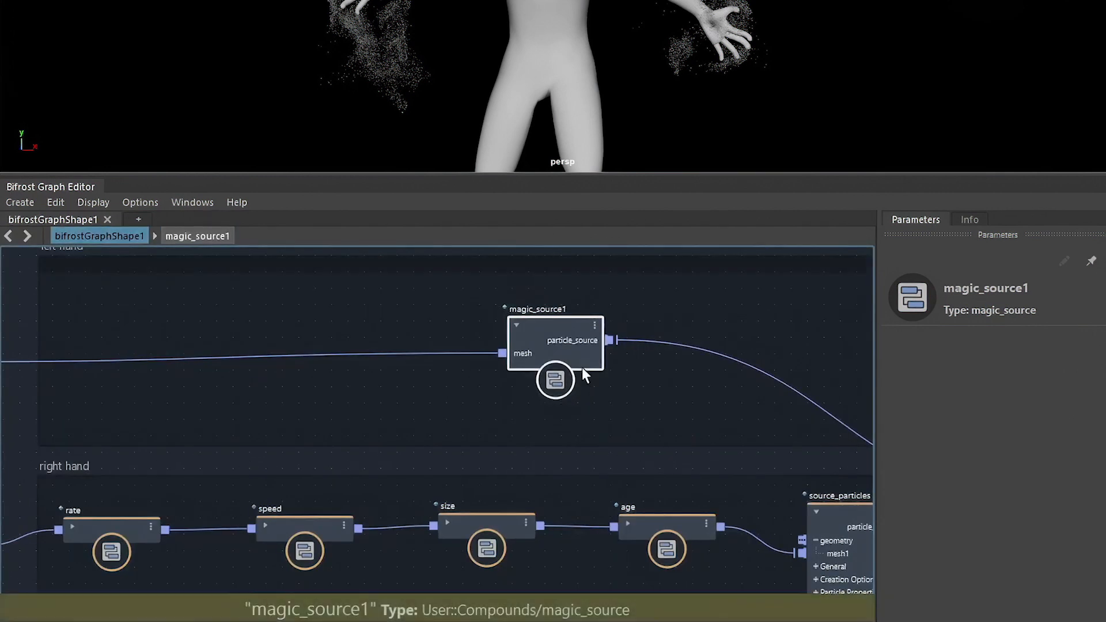
Step: Make the magic_source1 compound editable and open it with its whole node chain in view
right_click(552, 325)
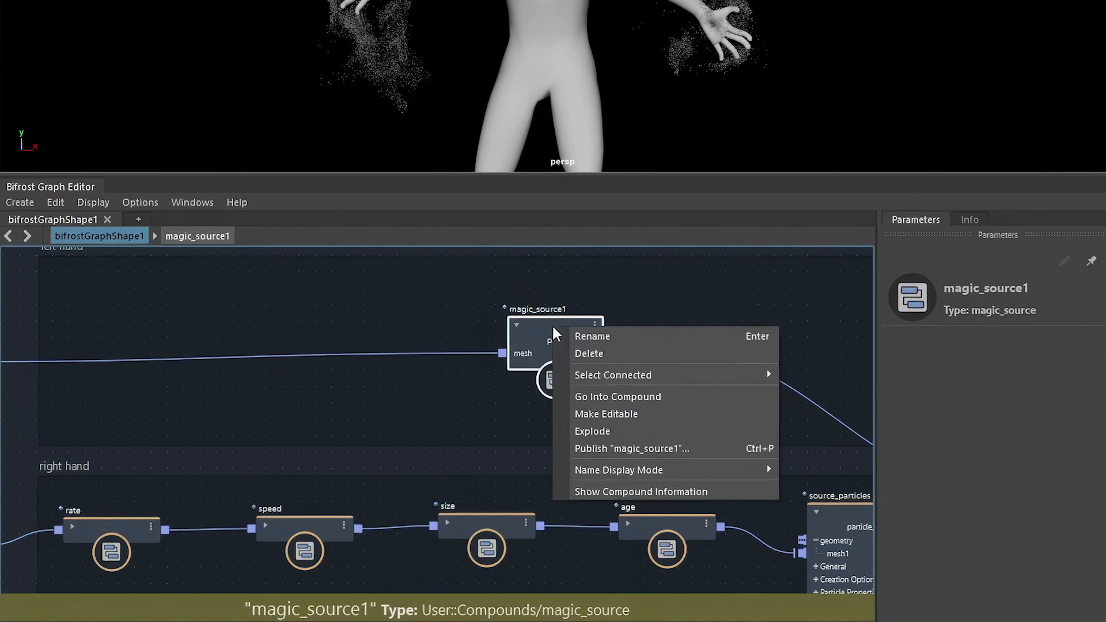
left_click(588, 415)
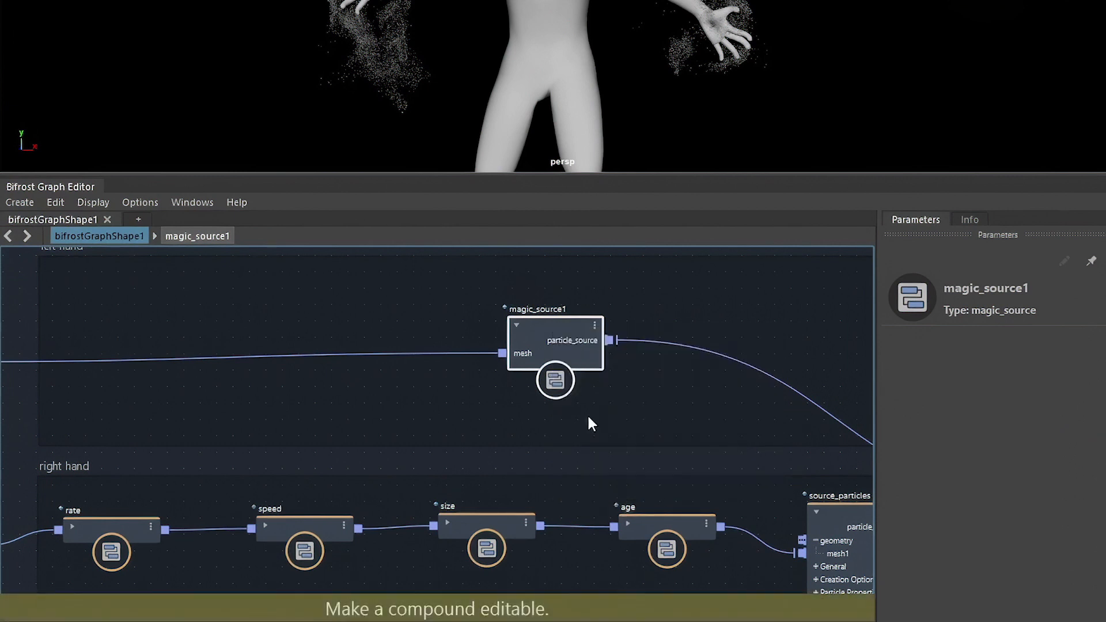
double_click(538, 333)
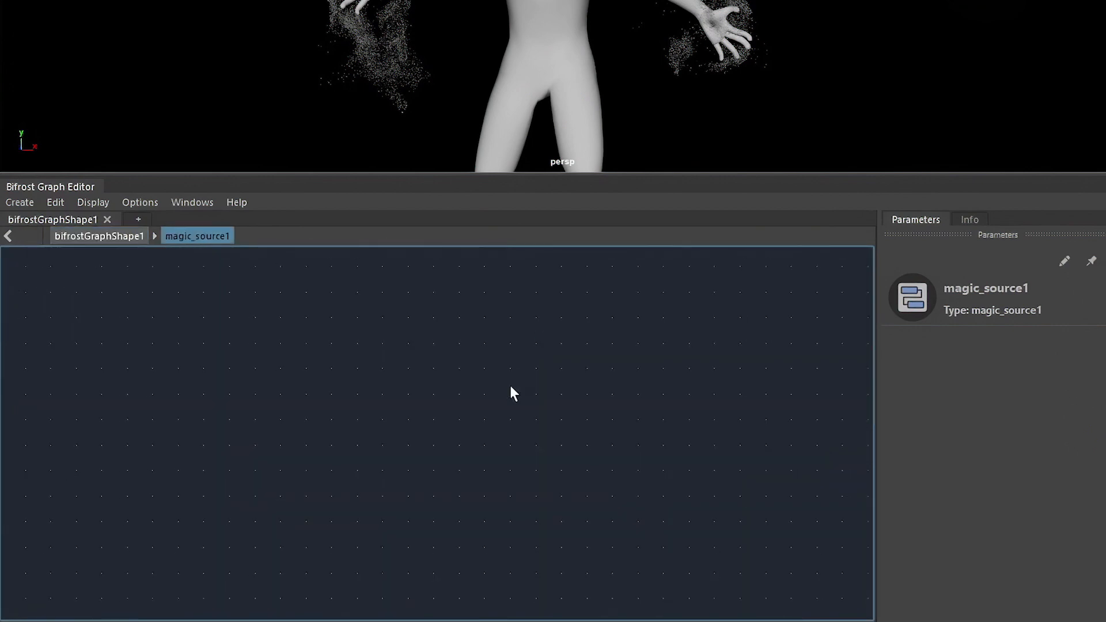
scroll(510, 387, "down", 5)
middle_click_drag(696, 350, 777, 550, "alt")
scroll(565, 441, "up", 5)
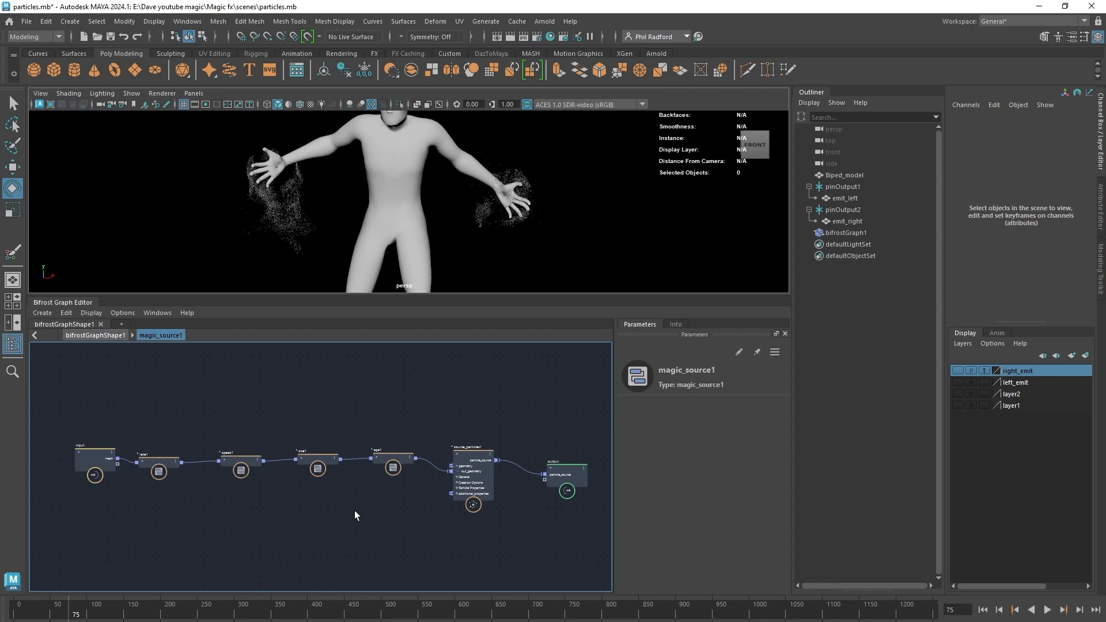
scroll(489, 501, "up", 2)
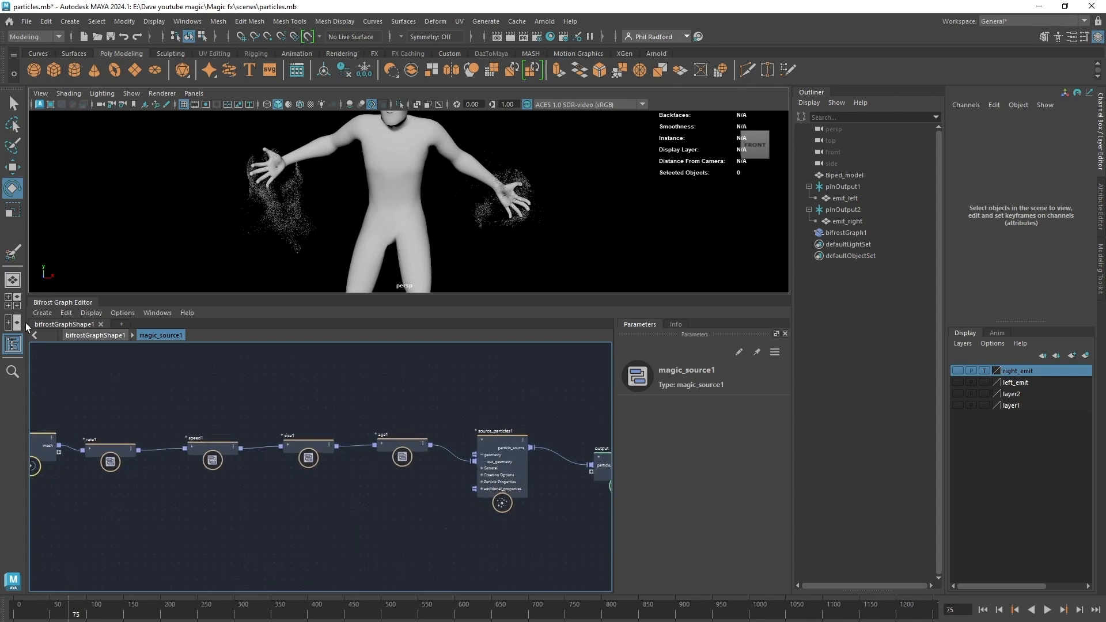
Step: Undock the Bifrost Graph Editor, maximize its window and frame the compound's nodes
left_click_drag(58, 307, 91, 222)
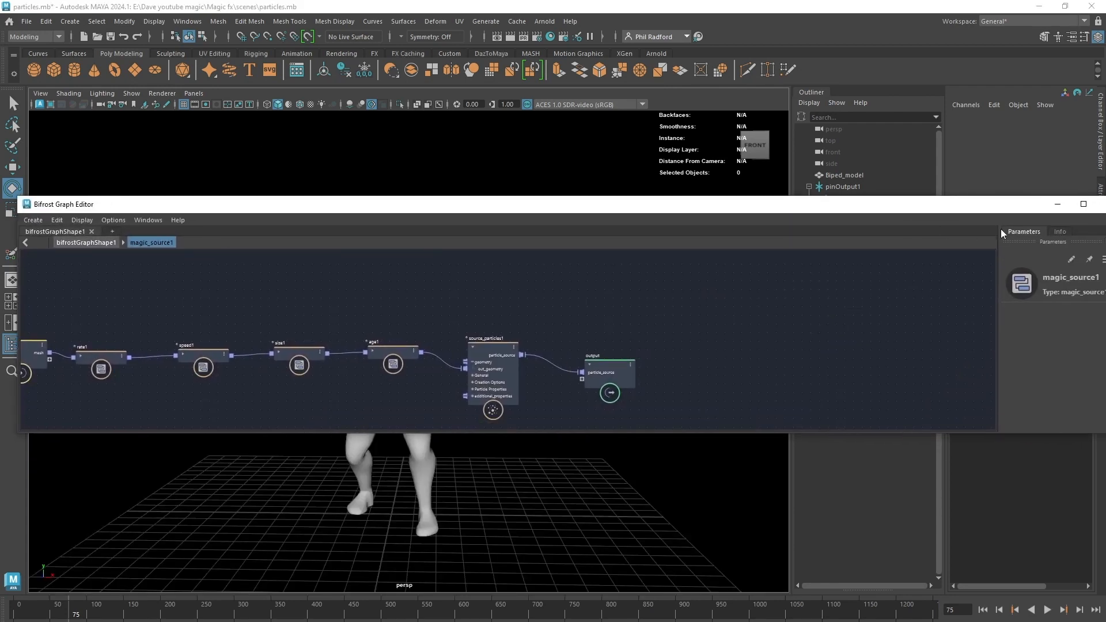
left_click(1083, 205)
key("f")
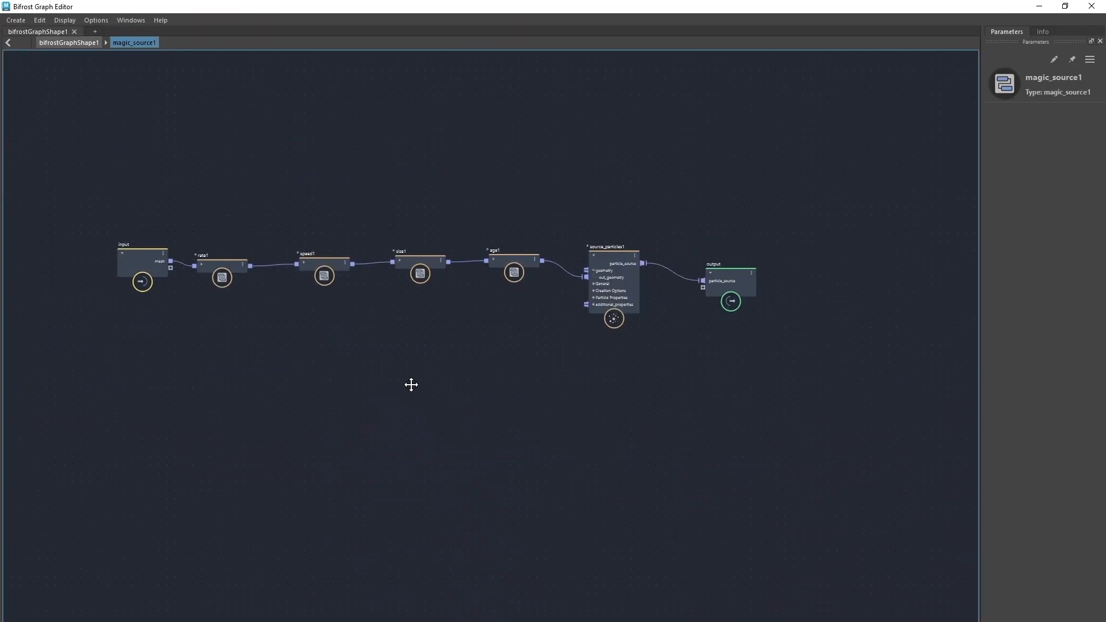
Step: Move the compound's input node farther away from rate1 to leave room for connections
left_click_drag(163, 269, 111, 250)
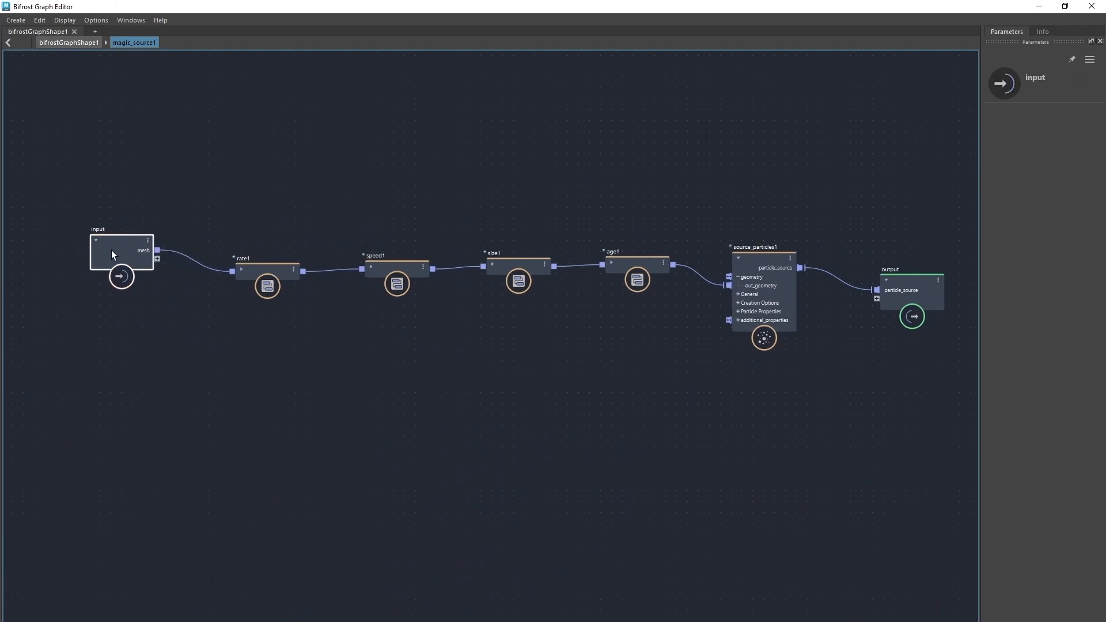
middle_click_drag(501, 368, 461, 350)
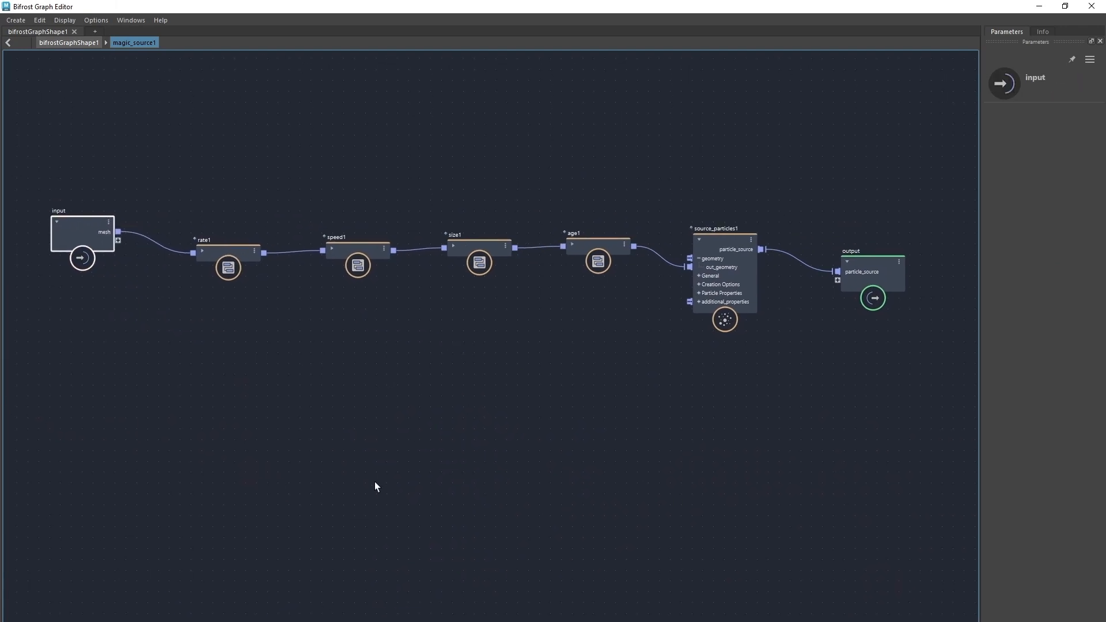
mouse_move(93, 249)
left_mouse_down()
mouse_move(84, 305)
mouse_move(83, 247)
left_mouse_up()
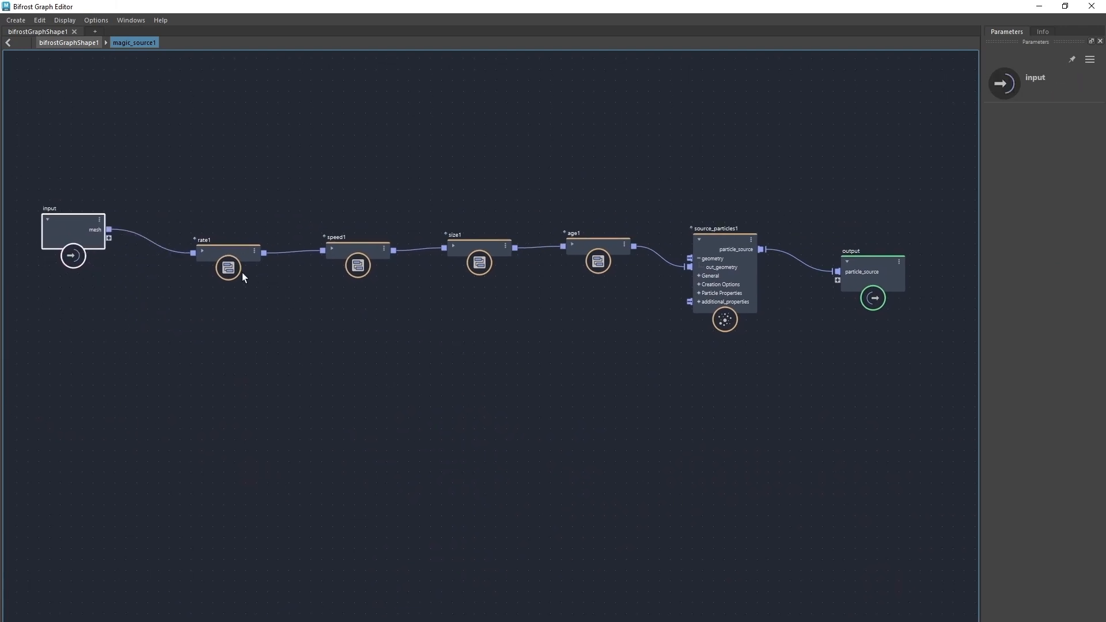
Step: Expand the rate1, speed1, size1 and age1 nodes to show their ports
left_click(205, 252)
left_click(333, 249)
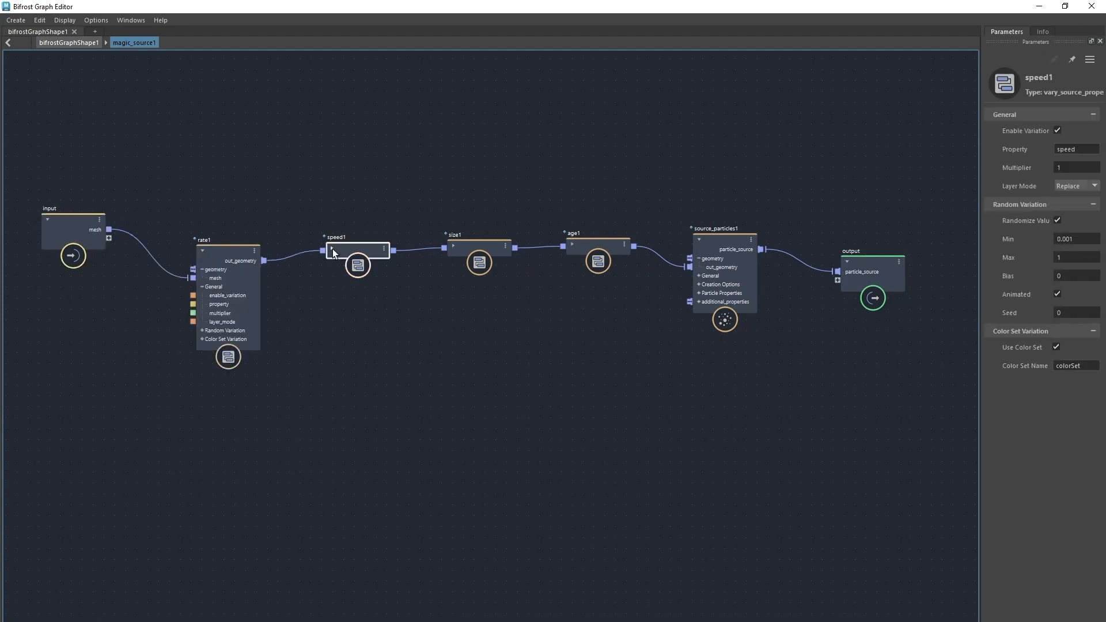
left_click(454, 246)
left_click(568, 246)
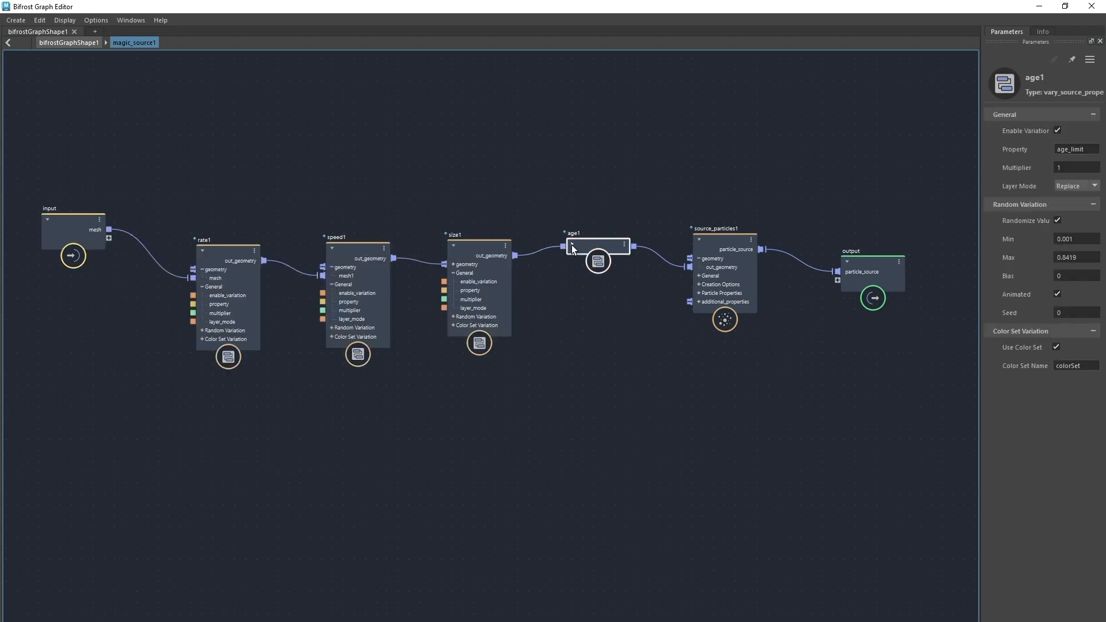
left_click(571, 247)
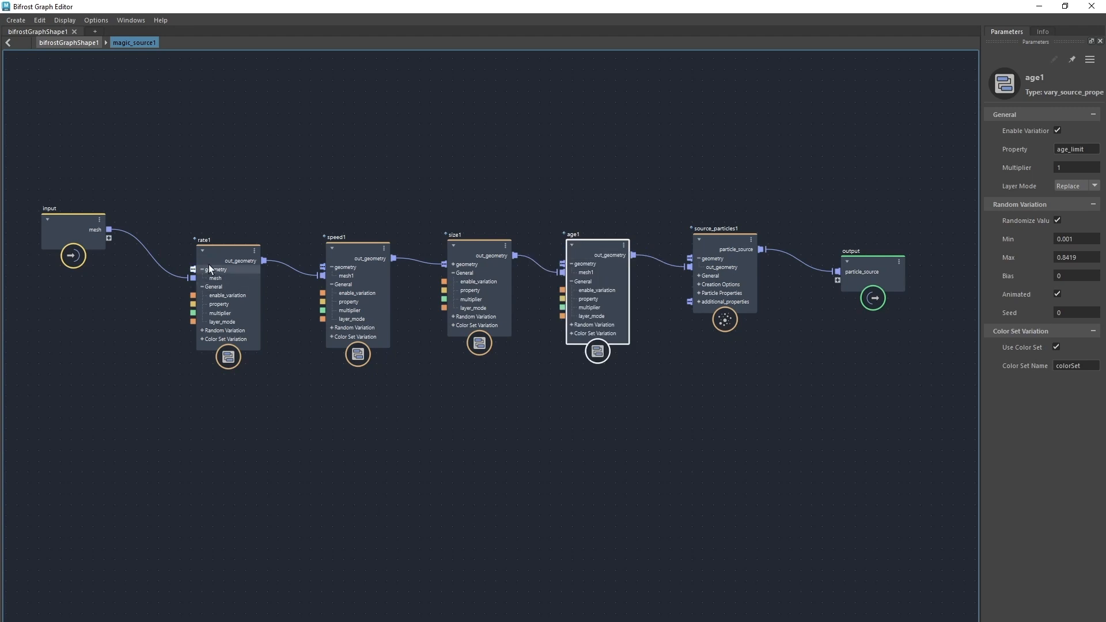
Step: Review rate1's parameters, check which parameters magic_source1 exposes in bifrostGraphShape1, and reopen the compound
left_click(226, 257)
left_click_drag(226, 257, 235, 244)
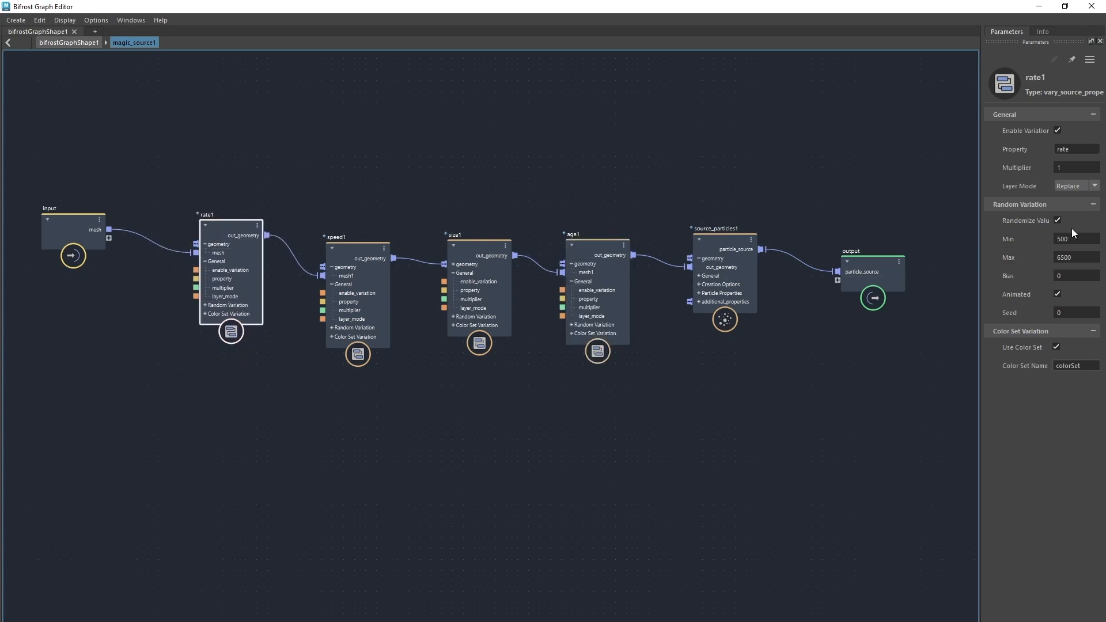
left_click(69, 43)
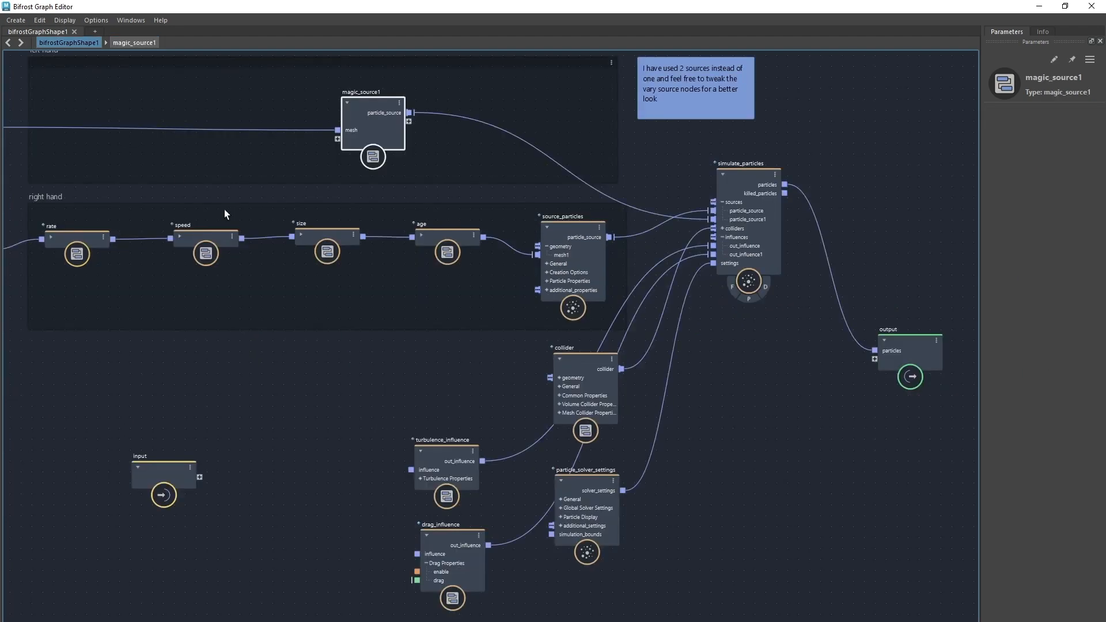
double_click(383, 119)
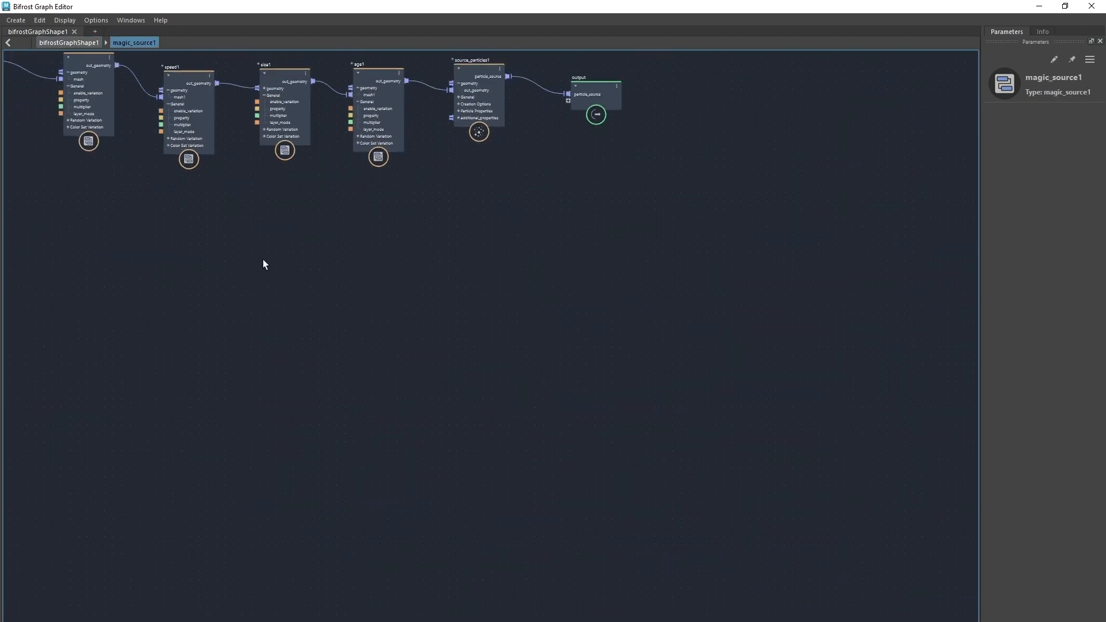
Step: Expand rate1's Random Variation group and connect its min and max ports to new ports on the compound's input node
left_click_drag(102, 202, 106, 236)
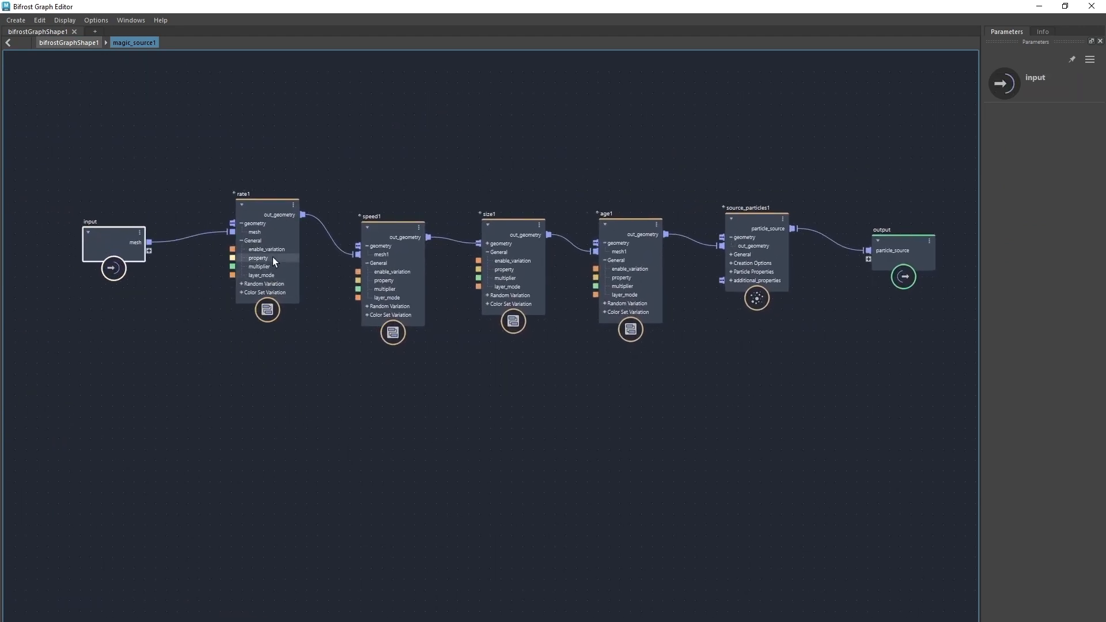
left_click_drag(267, 278, 267, 280)
left_click(240, 286)
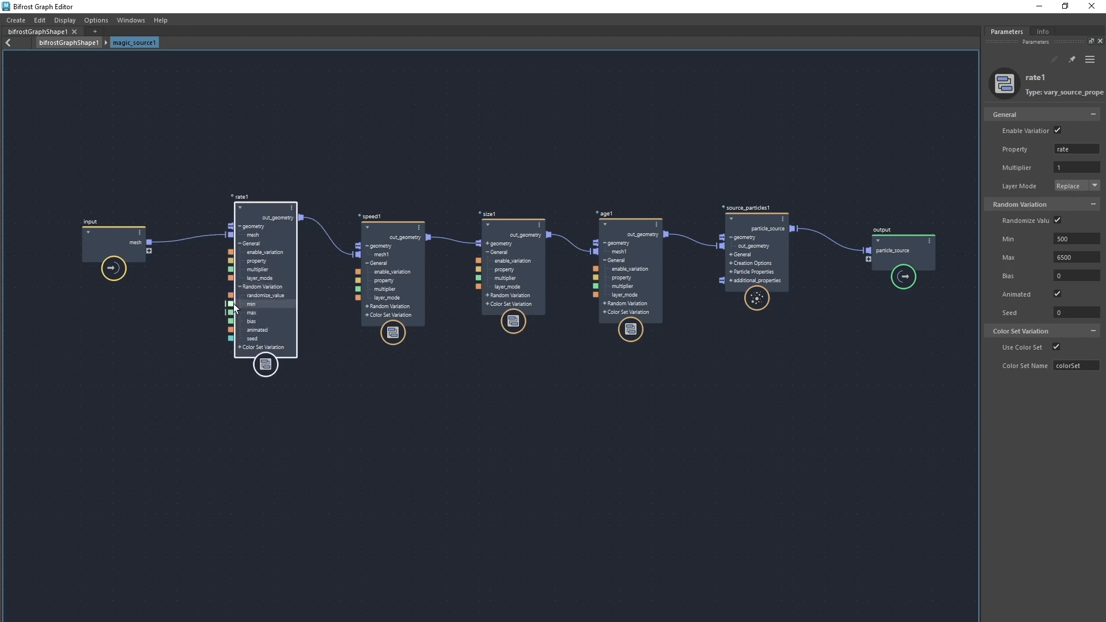
left_click_drag(161, 266, 147, 248)
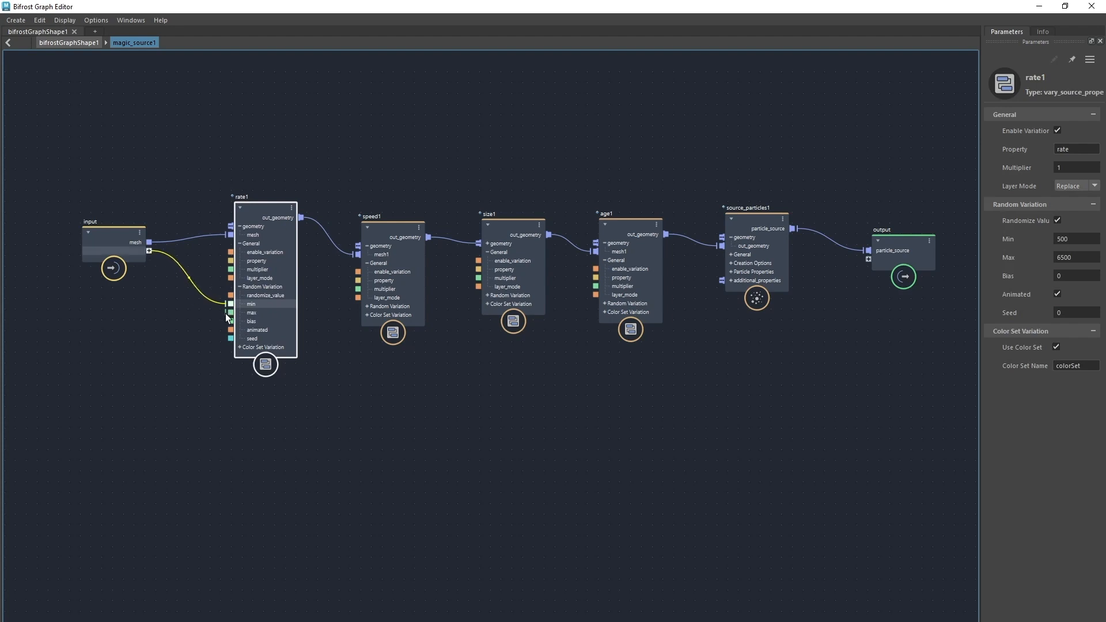
left_click_drag(227, 312, 151, 258)
left_click_drag(151, 300, 151, 299)
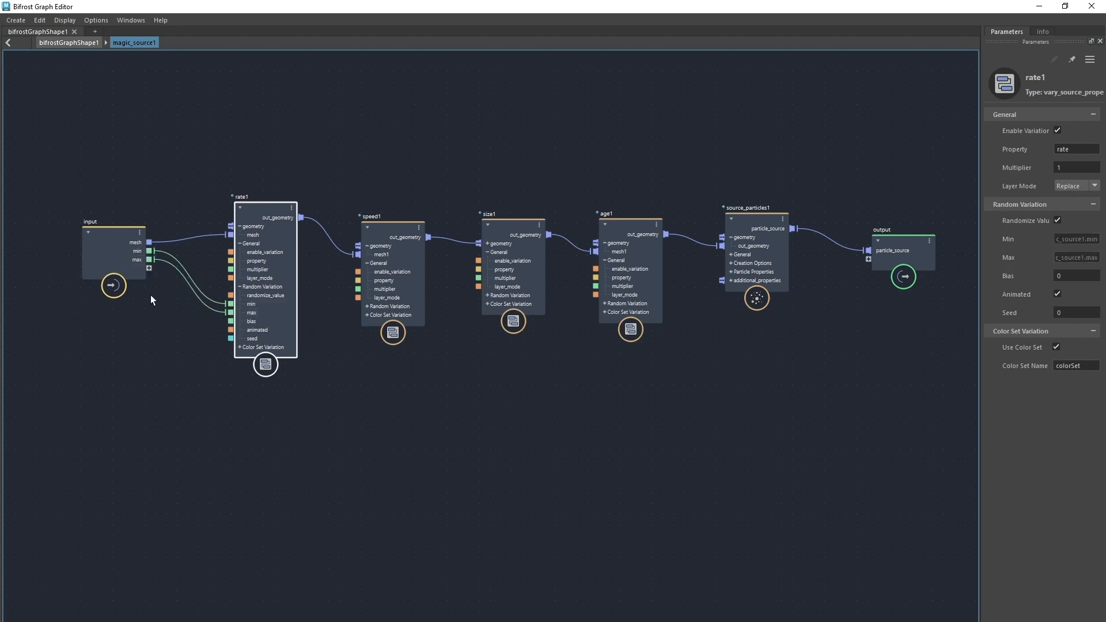
Step: Return to bifrostGraphShape1 and examine the Min and Max parameters exposed on magic_source1
left_click(69, 43)
left_click_drag(382, 129, 365, 125)
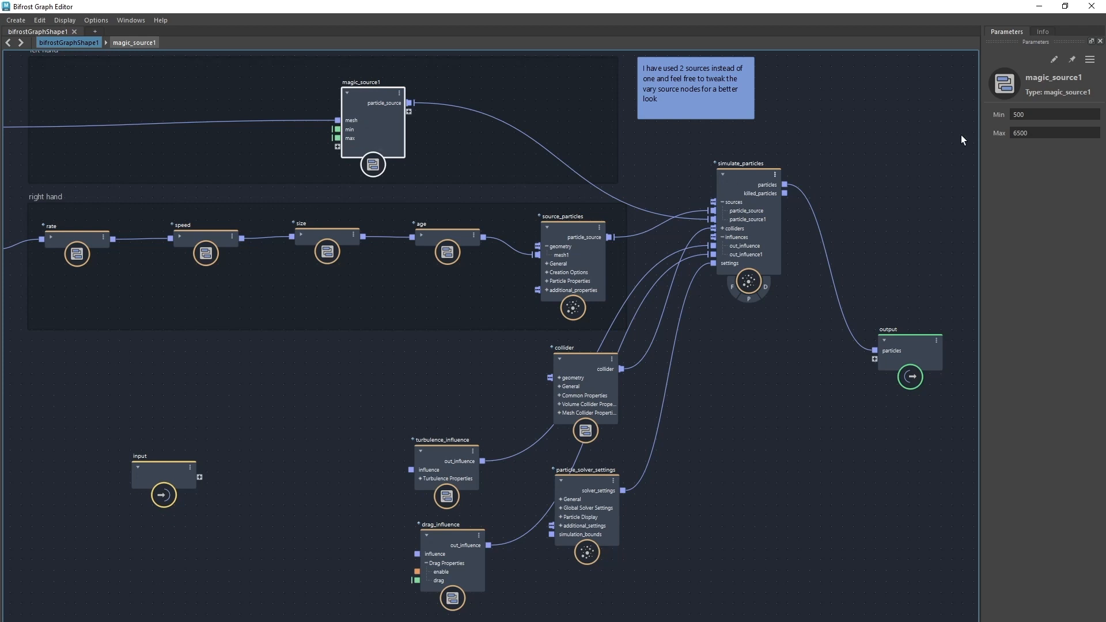
Step: Place magic_source1's min port in a new port group named Rate
left_click_drag(980, 138, 903, 123)
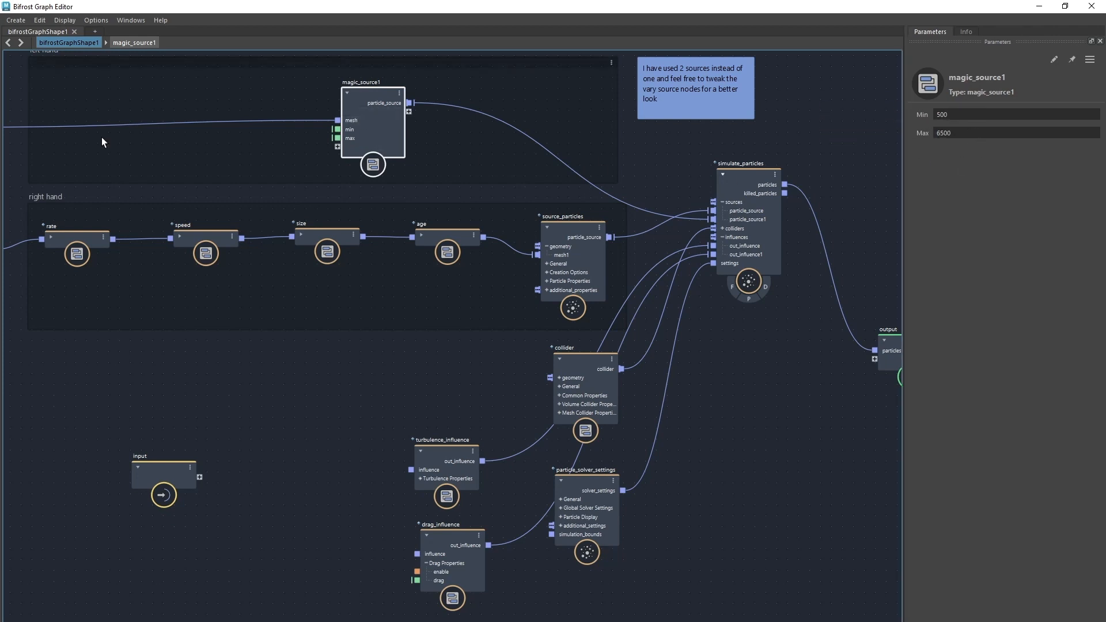
middle_click_drag(338, 398, 353, 486, "alt")
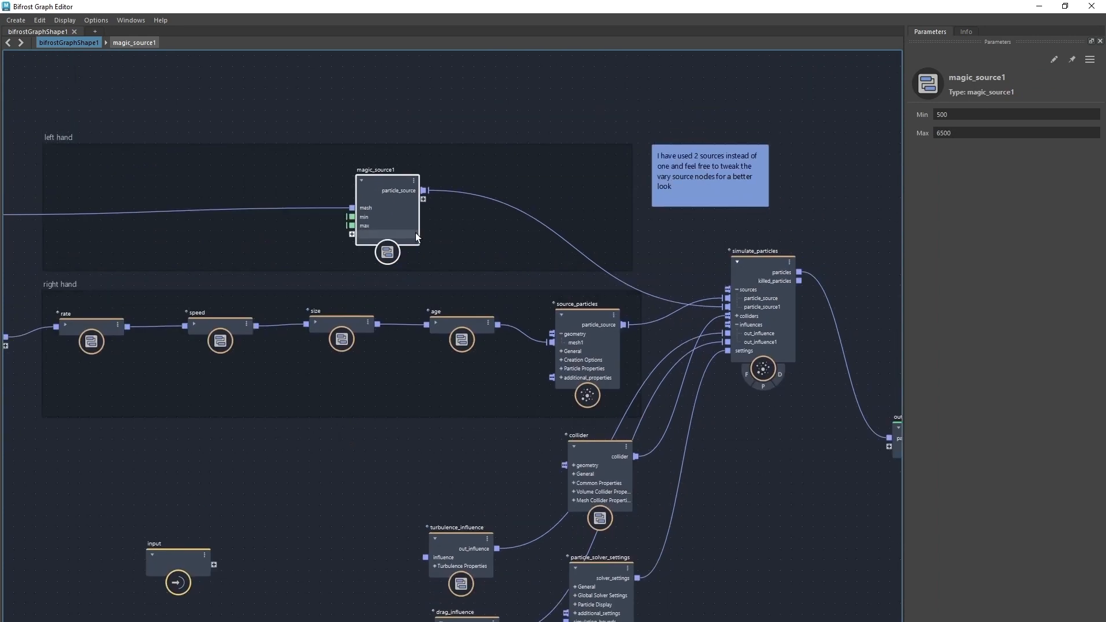
scroll(416, 233, "up", 2)
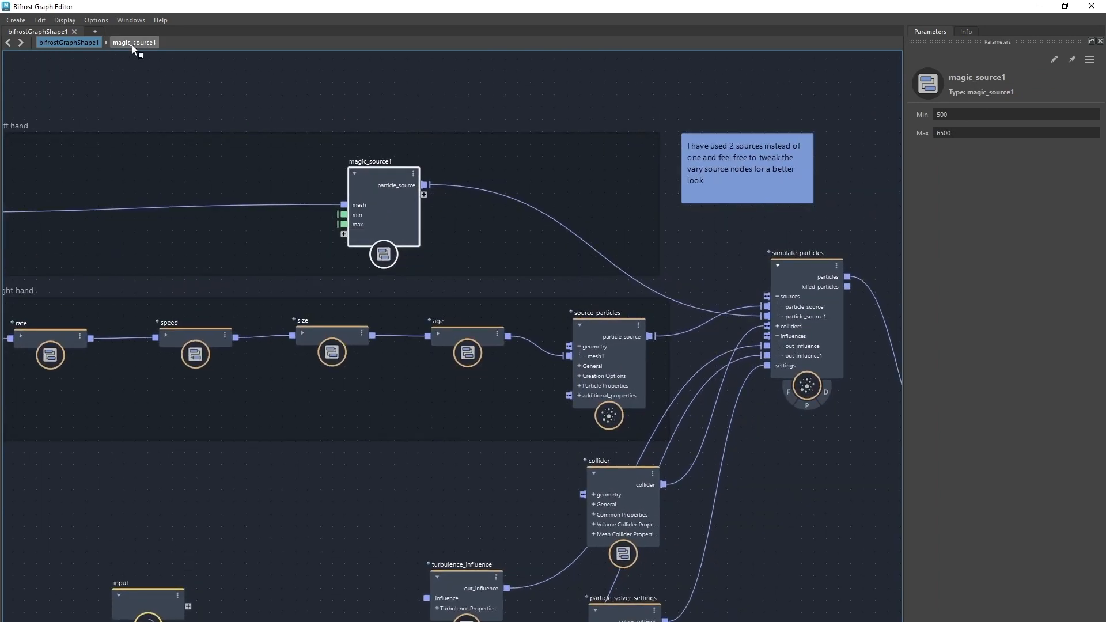
right_click(375, 215)
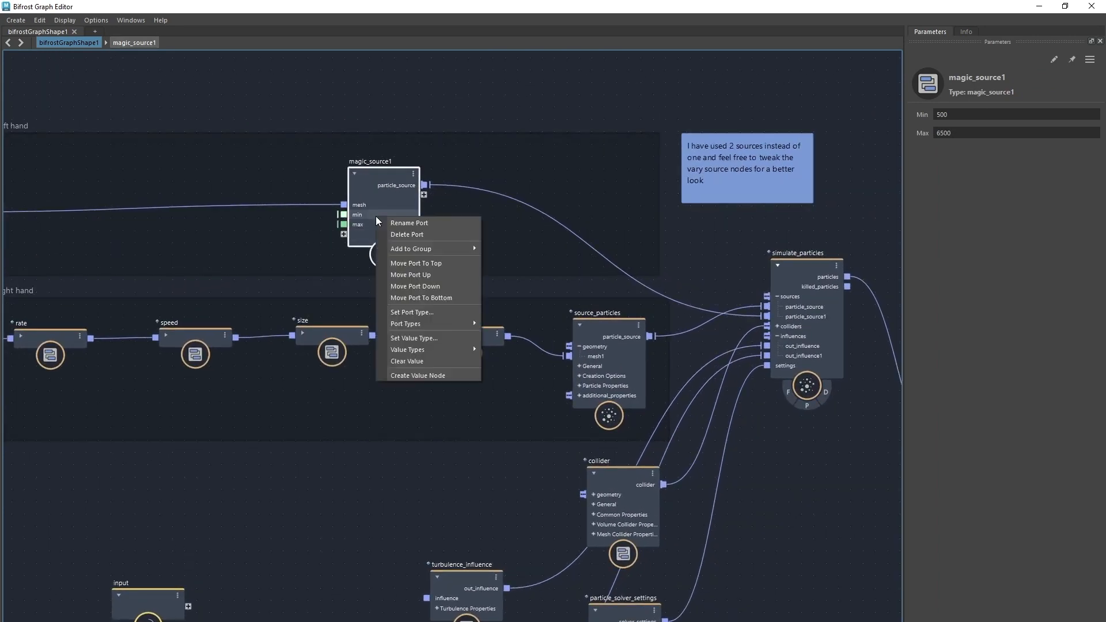
mouse_move(406, 252)
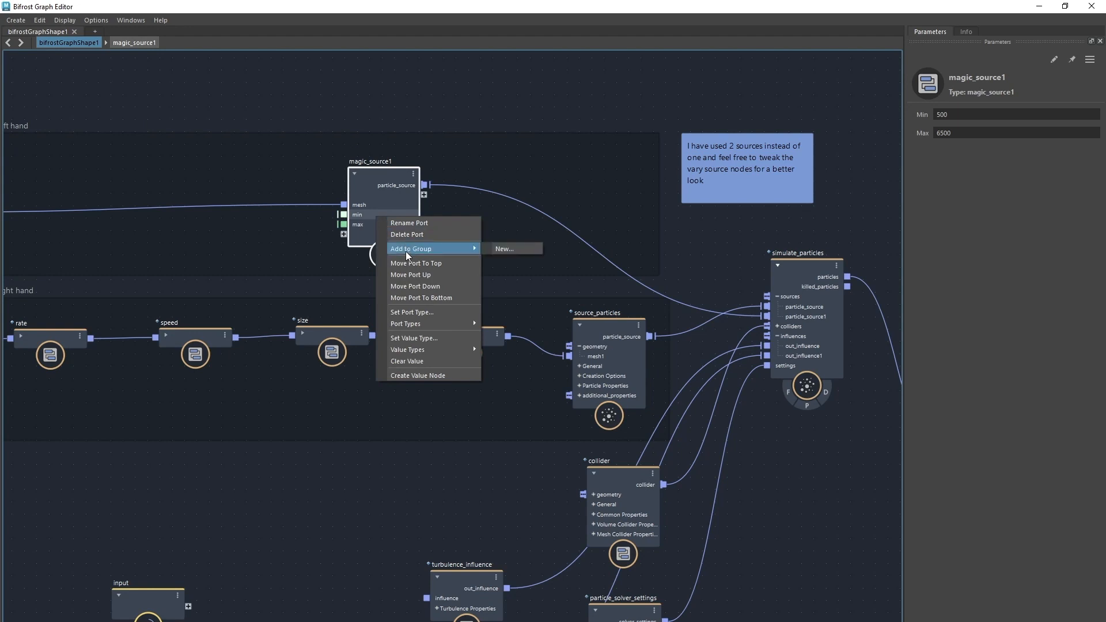
left_click(512, 249)
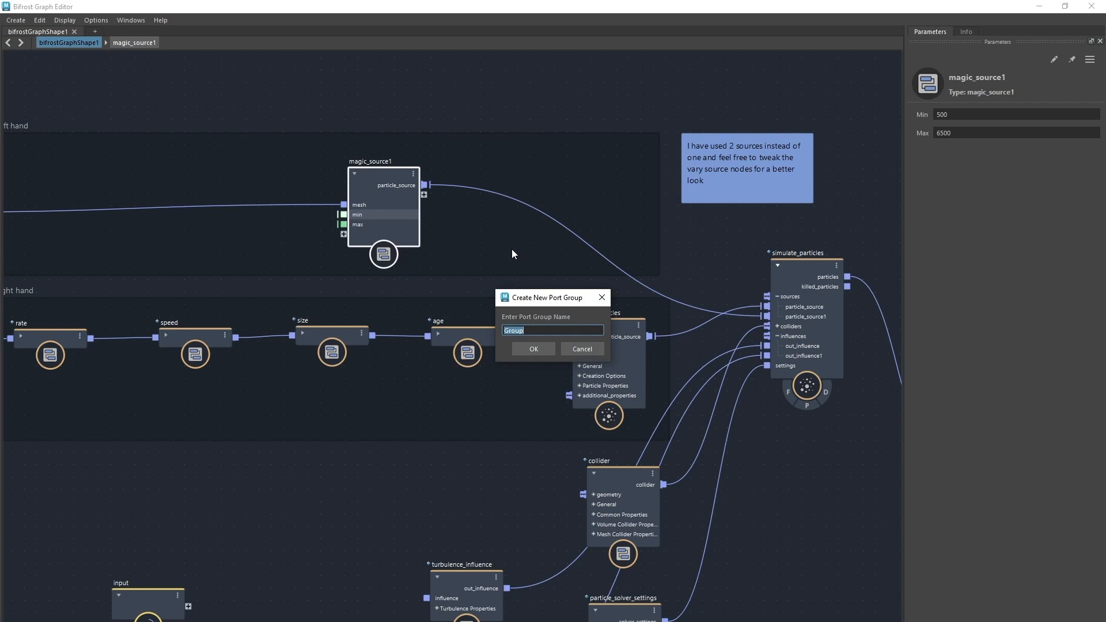
type("Rate")
left_click(539, 348)
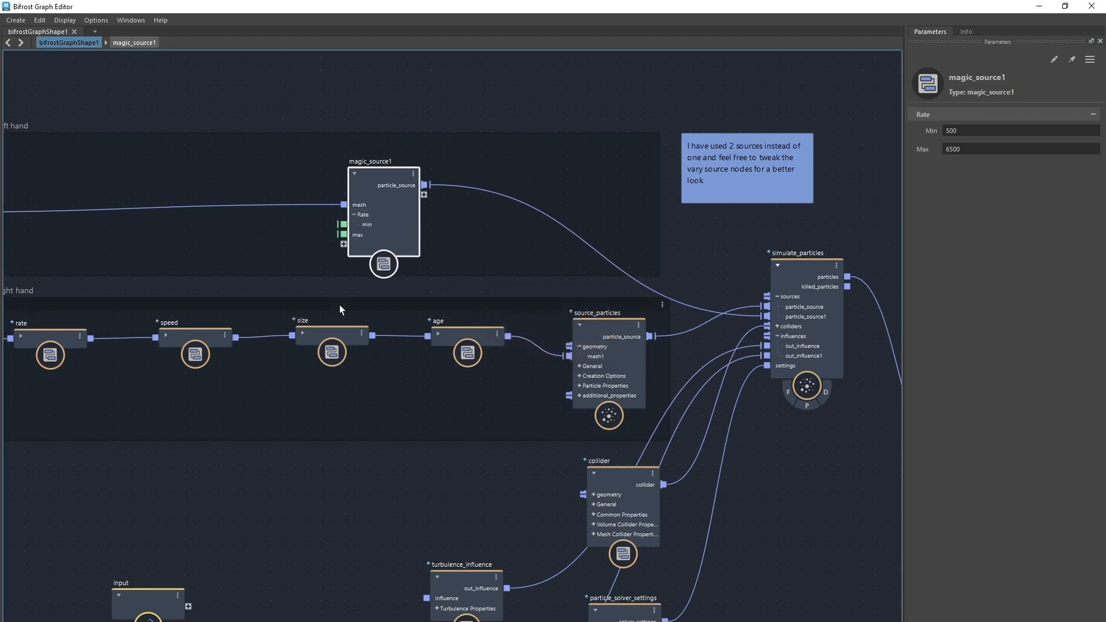
Step: Add magic_source1's max port to the existing Rate group and collapse the group on the node
right_click(375, 236)
mouse_move(420, 272)
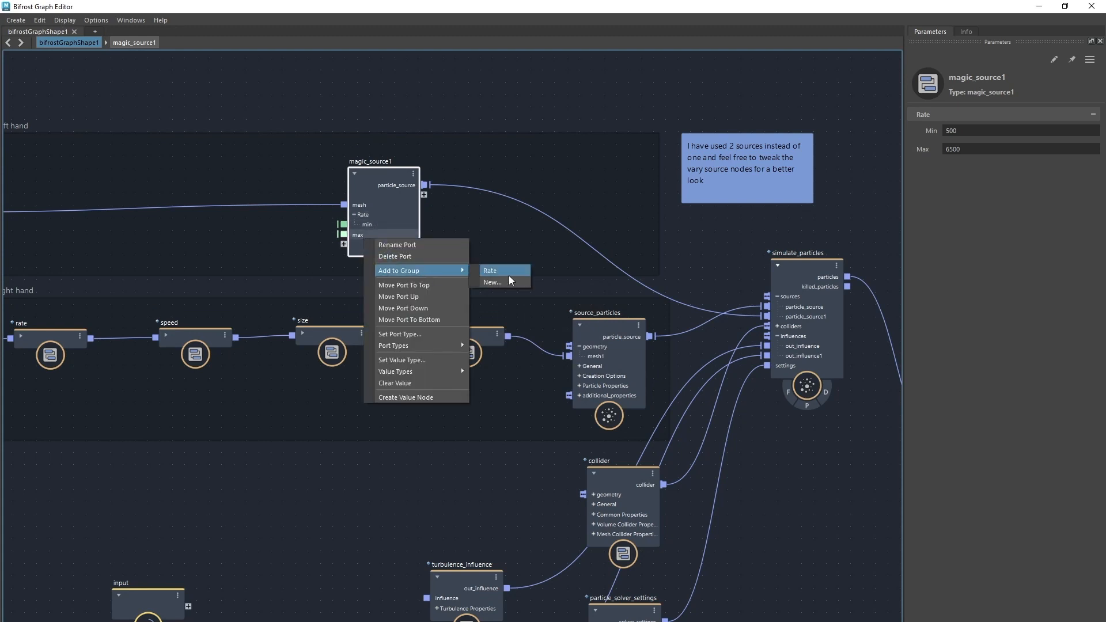
left_click(508, 271)
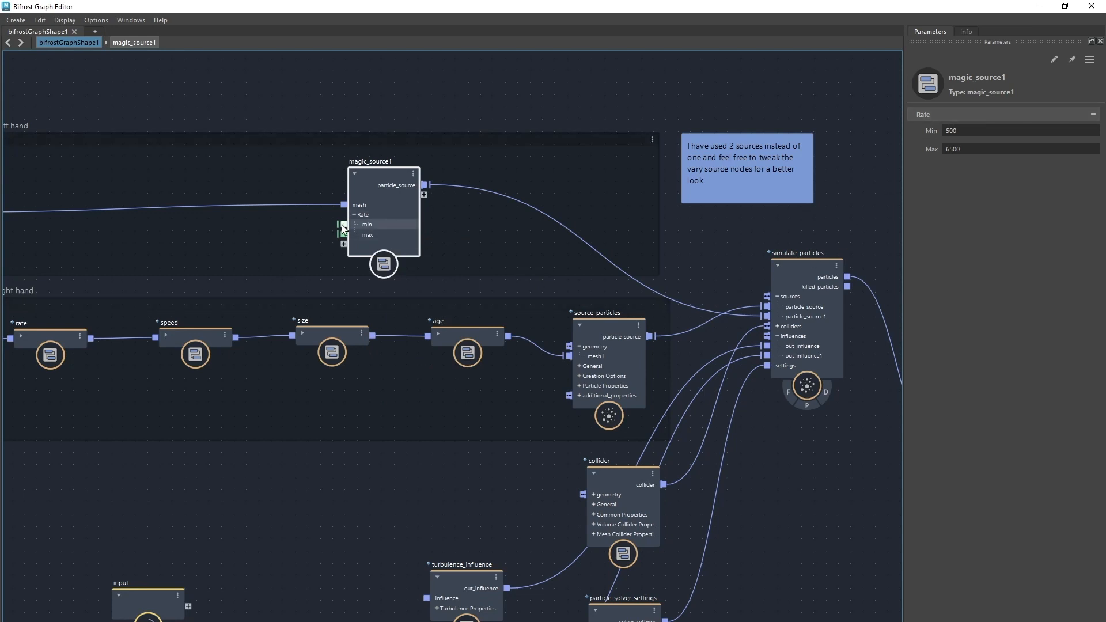
left_click(354, 215)
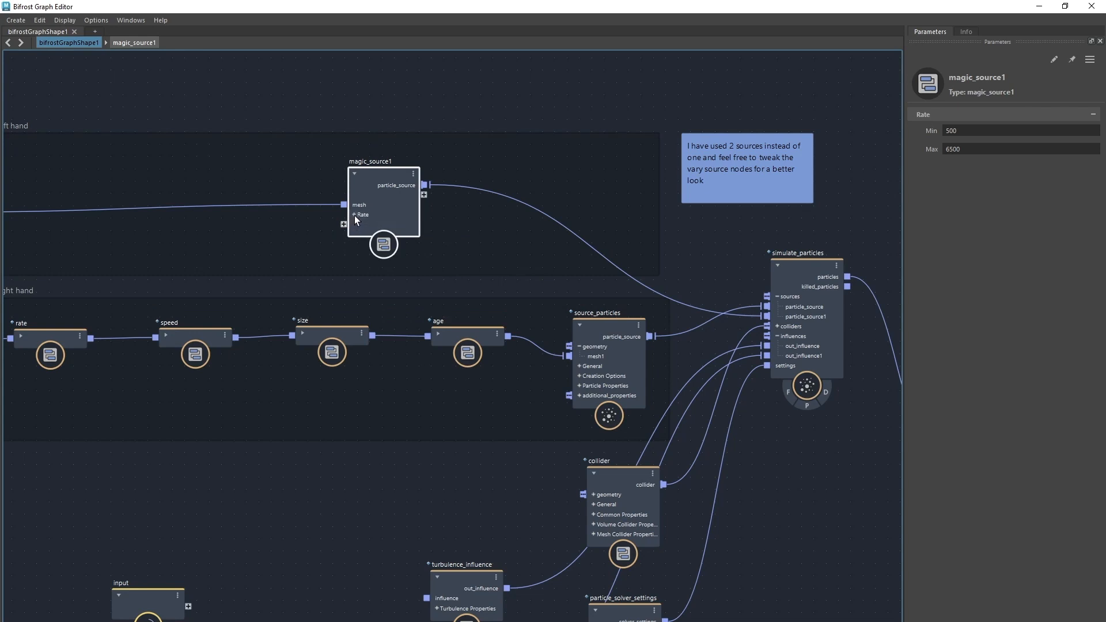
Step: Inside magic_source1, expand speed1's Random Variation group and connect its min and max ports to new ports on the compound's input node
double_click(385, 202)
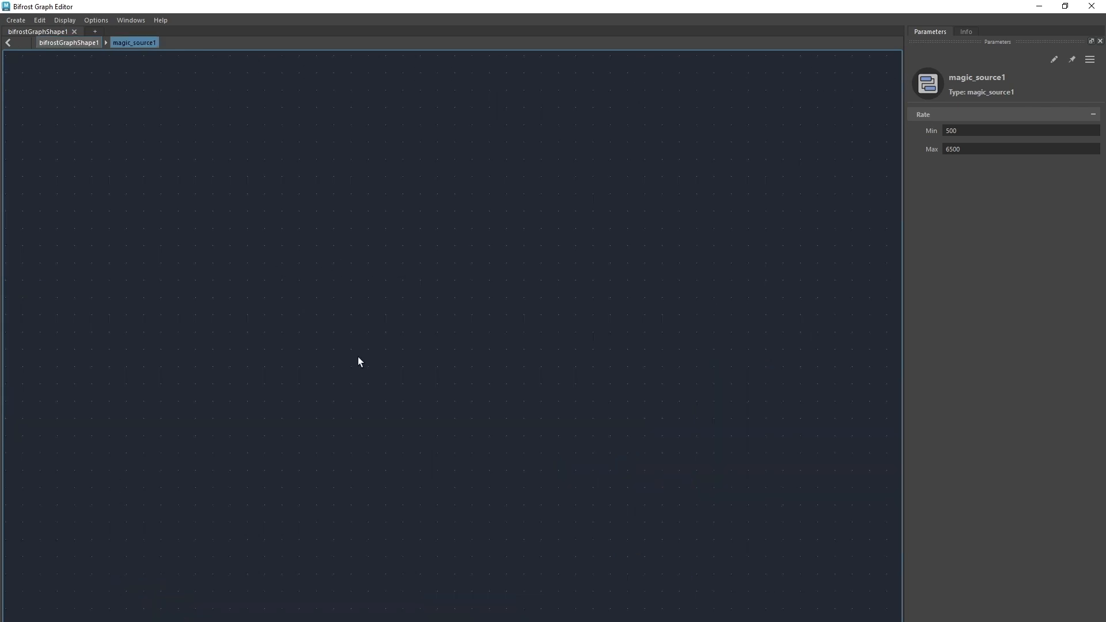
left_click(278, 231)
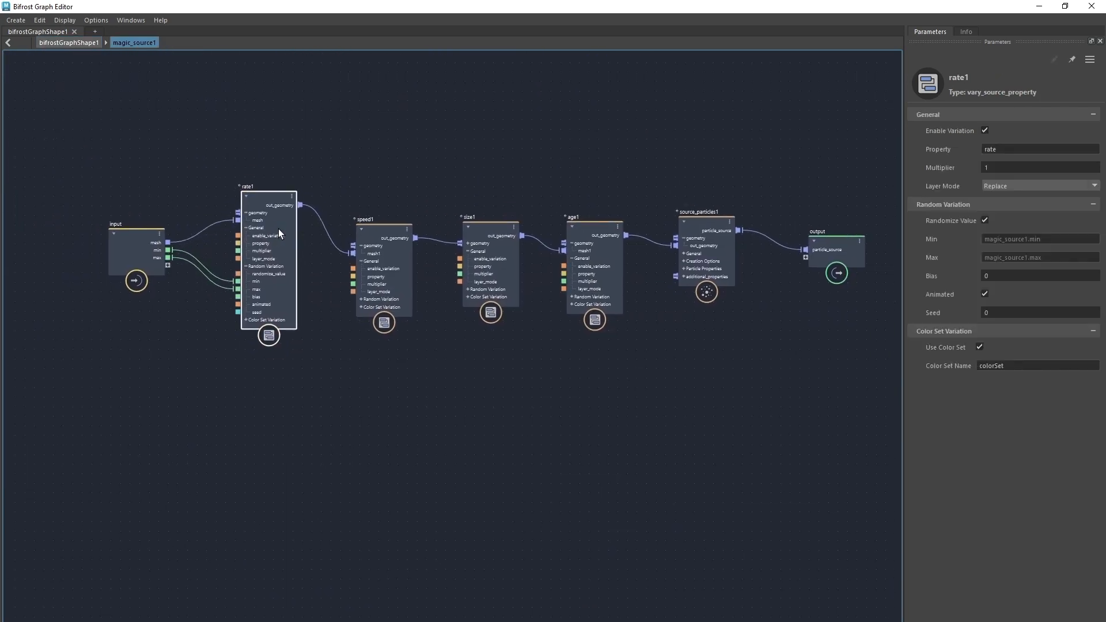
left_click_drag(279, 229, 282, 208)
scroll(420, 330, "up", 3)
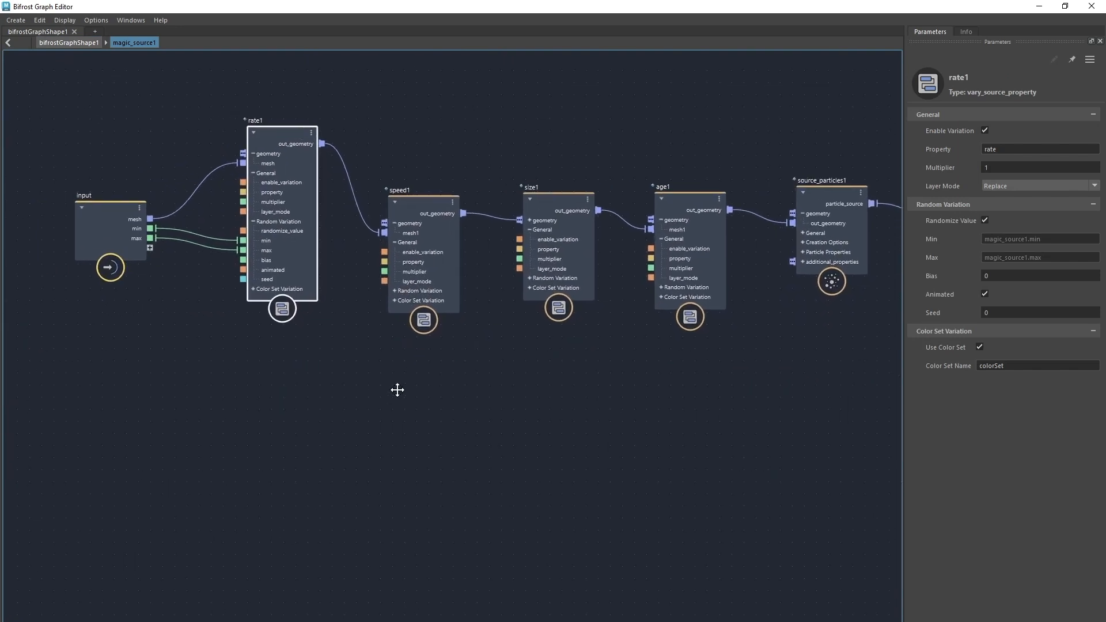
left_click(114, 241)
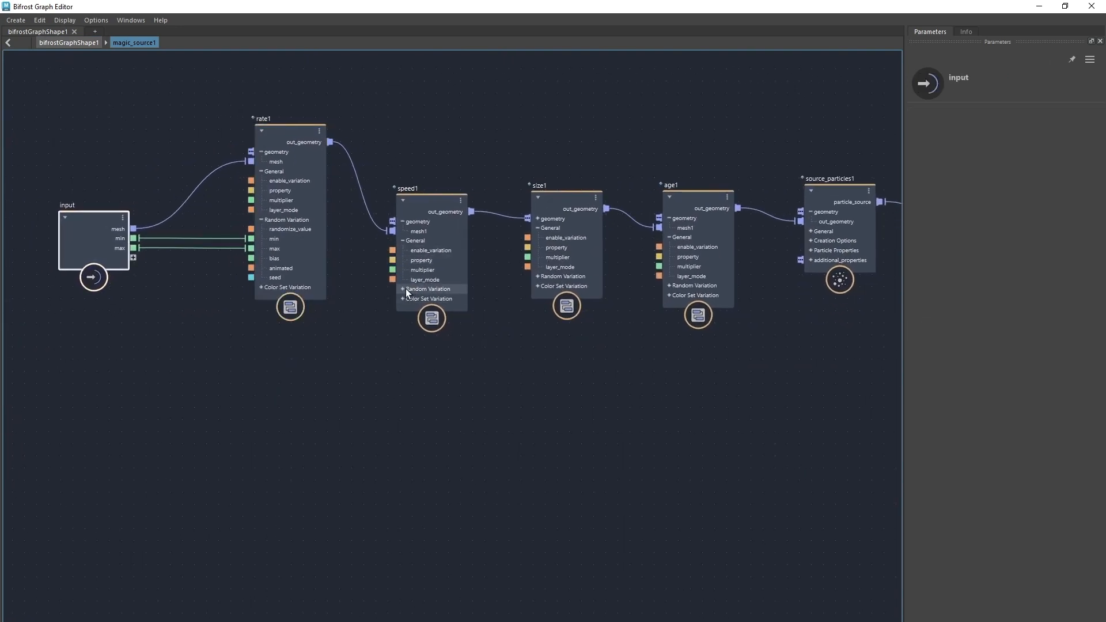
left_click(406, 292)
left_click_drag(392, 307, 93, 265)
left_click_drag(392, 318, 105, 267)
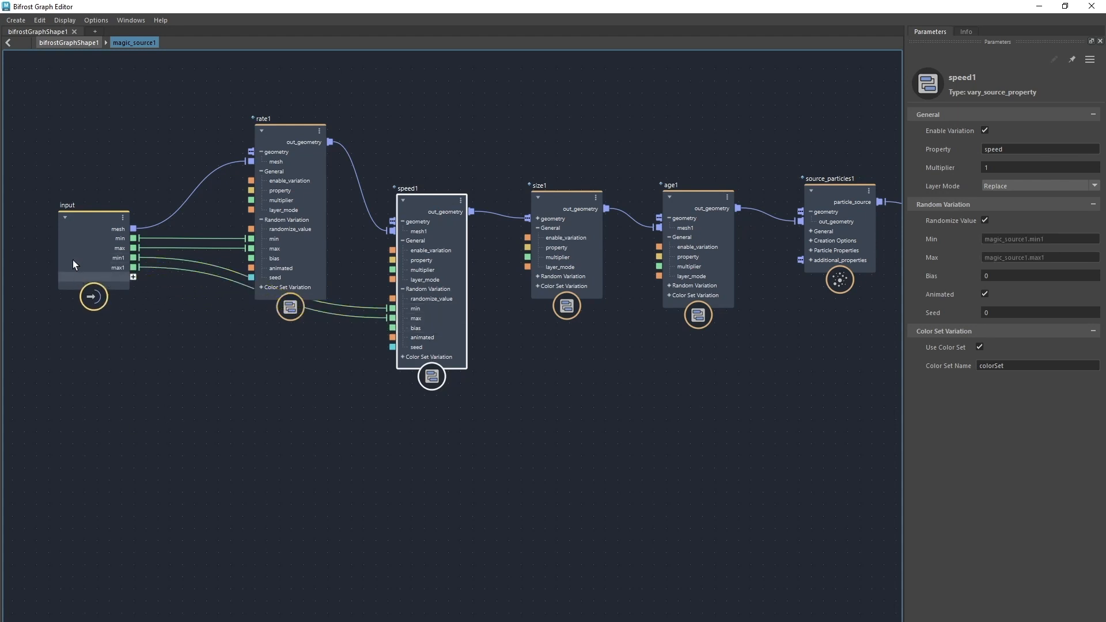
left_click(62, 42)
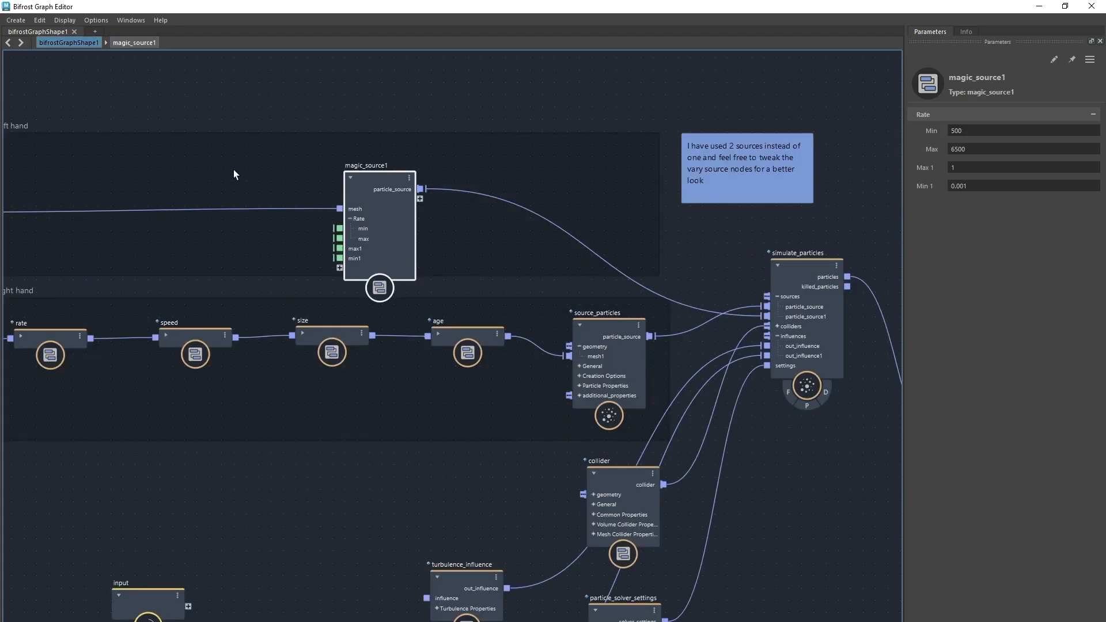
right_click(371, 251)
mouse_move(421, 286)
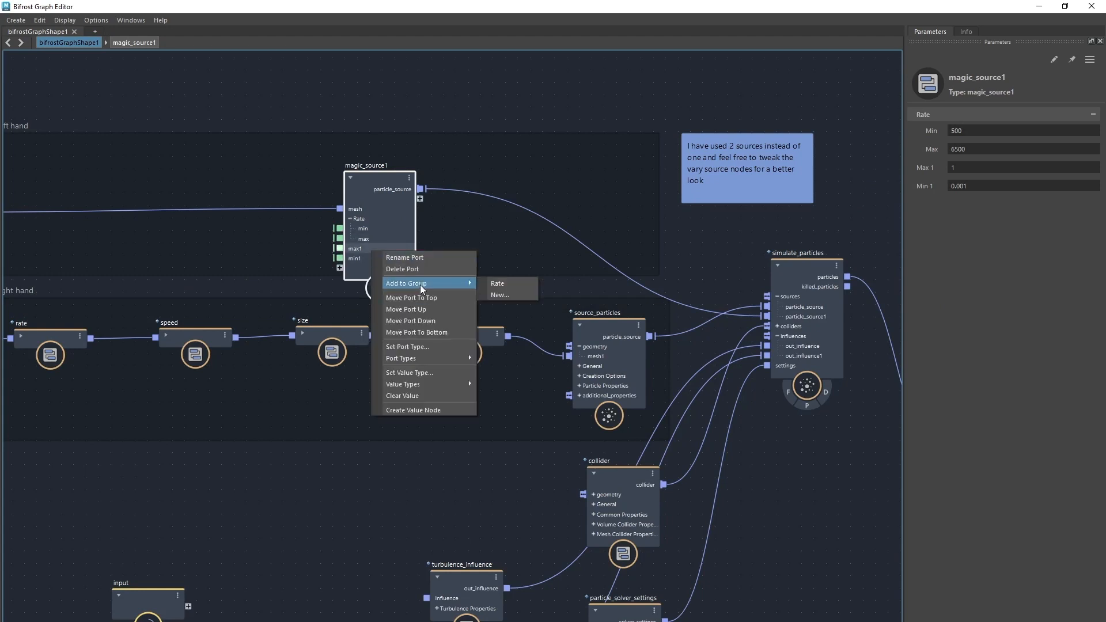
left_click(507, 294)
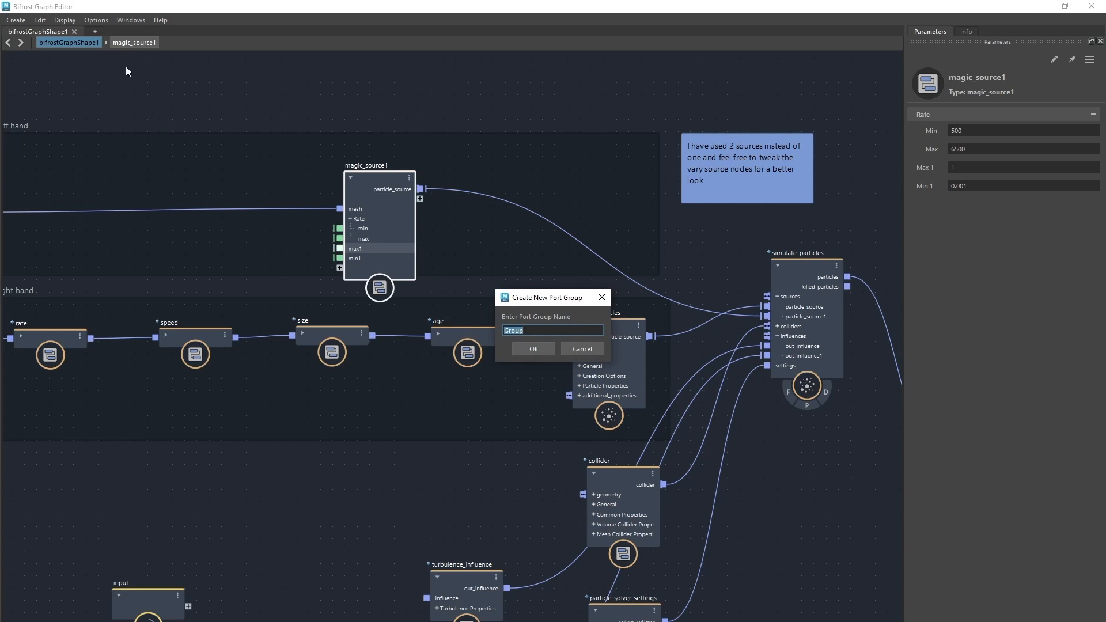
left_click(582, 348)
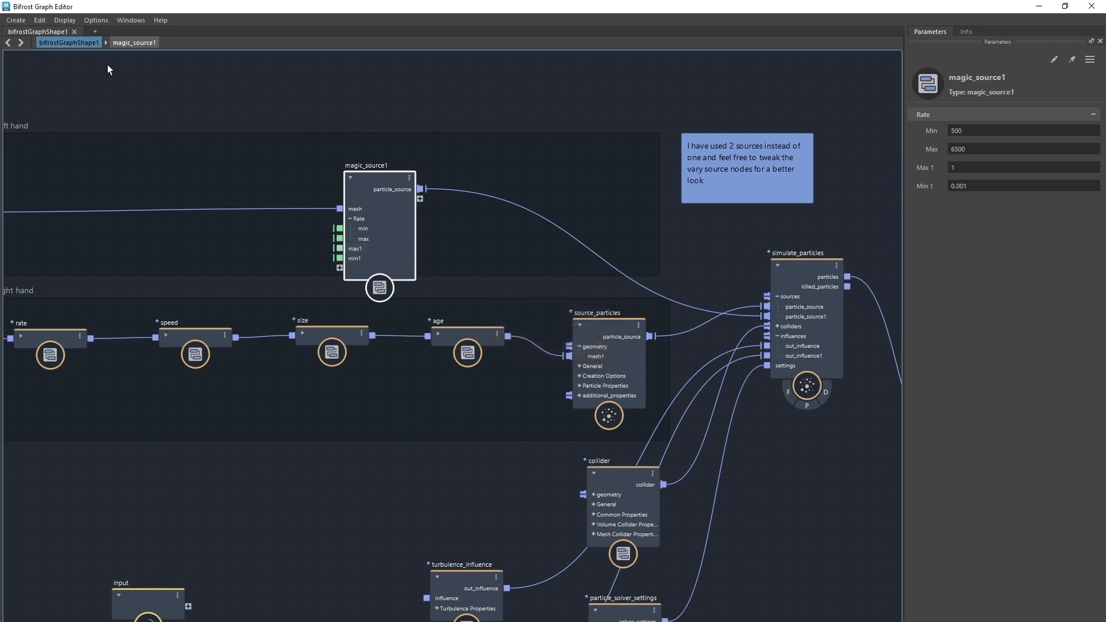
left_click(132, 42)
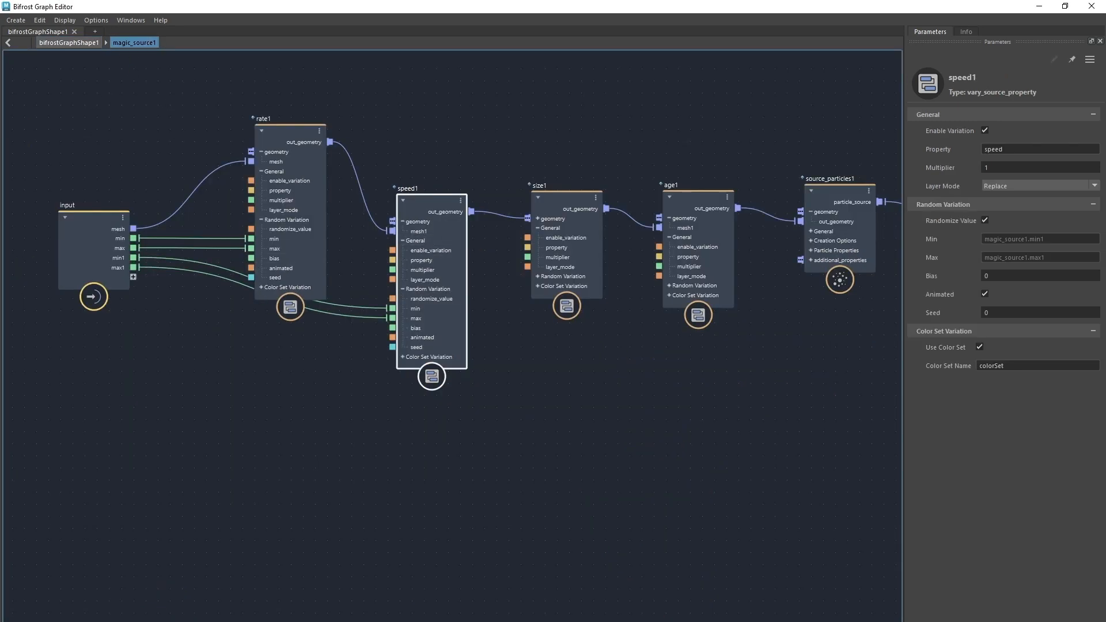
Step: Back in bifrostGraphShape1, place magic_source1's max1 port in a new port group named Speed
left_click(69, 42)
right_click(364, 250)
mouse_move(426, 285)
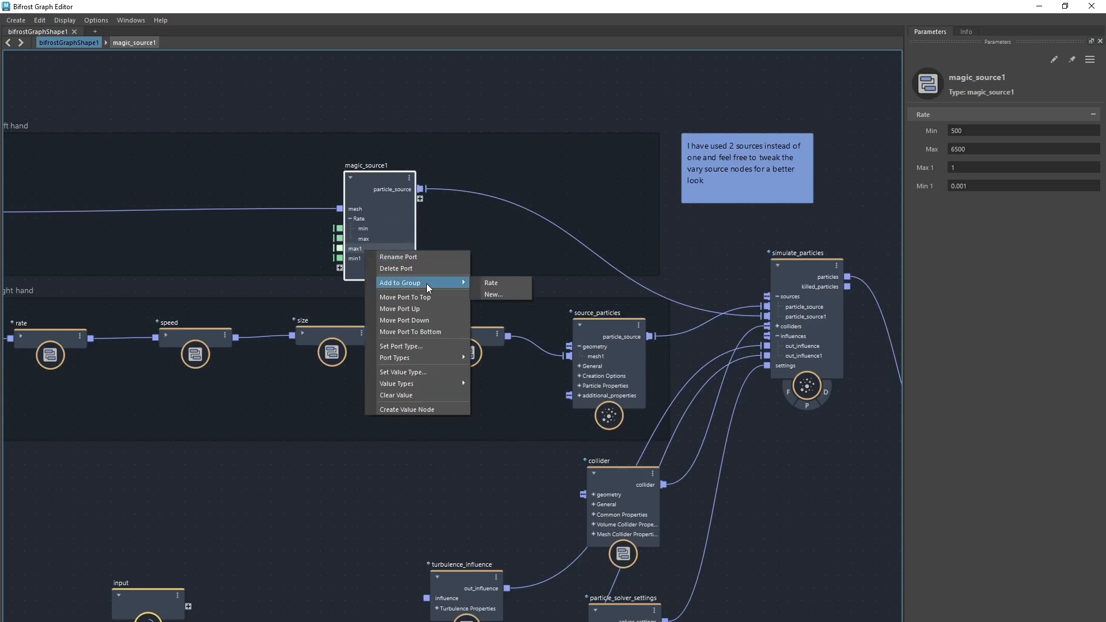
left_click(498, 295)
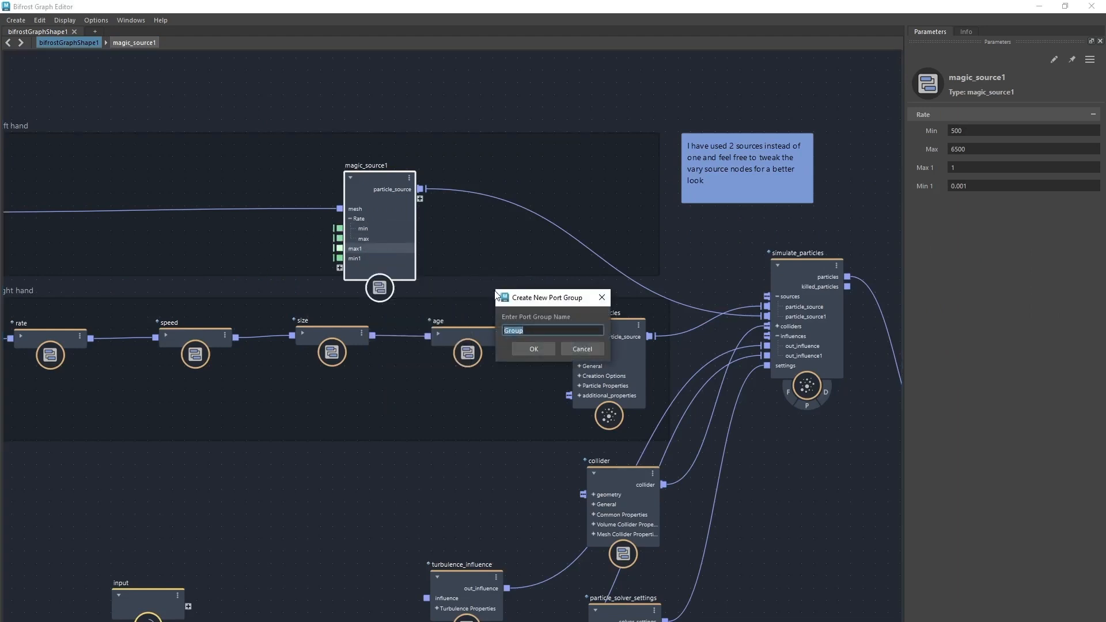
type("Speed")
key("Return")
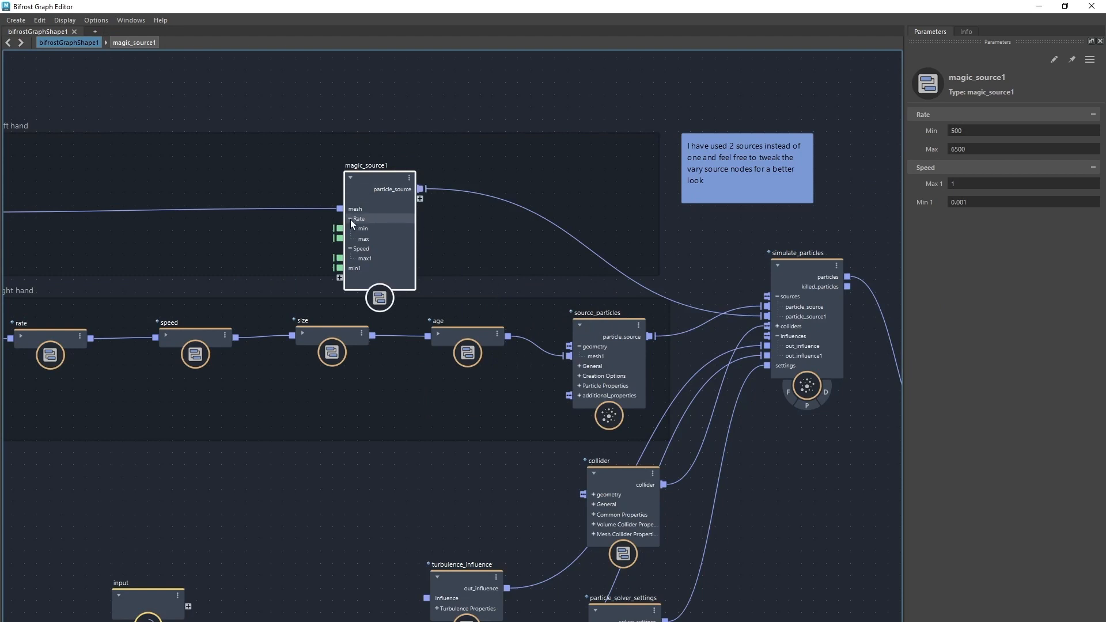
Step: Add magic_source1's min1 port to the Speed group and collapse both the Speed and Rate groups on the node
right_click(361, 267)
mouse_move(382, 301)
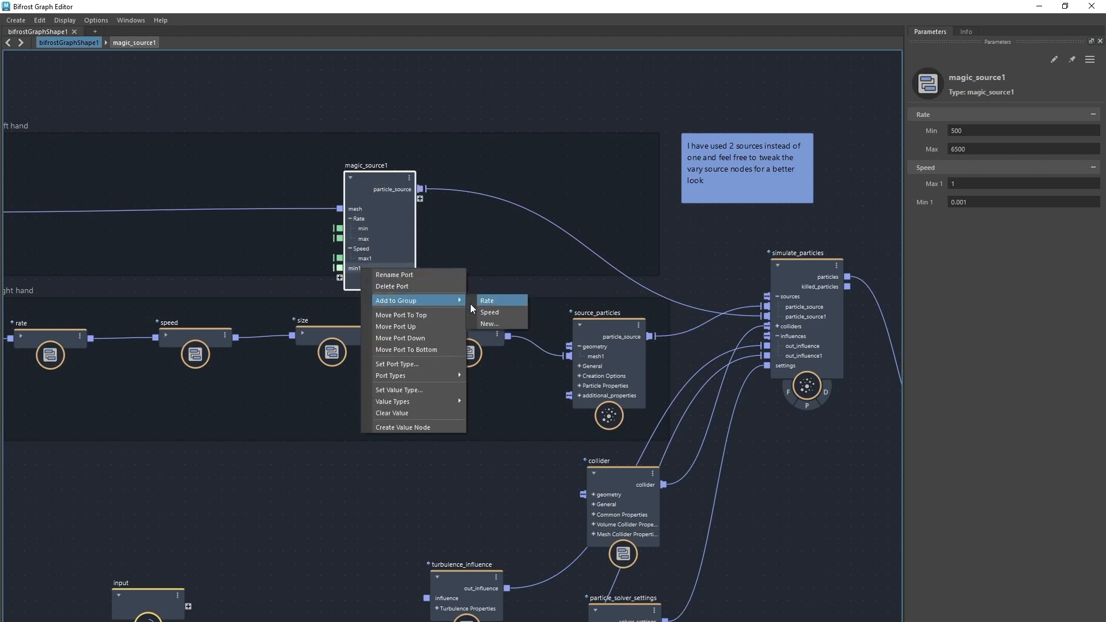
left_click(489, 312)
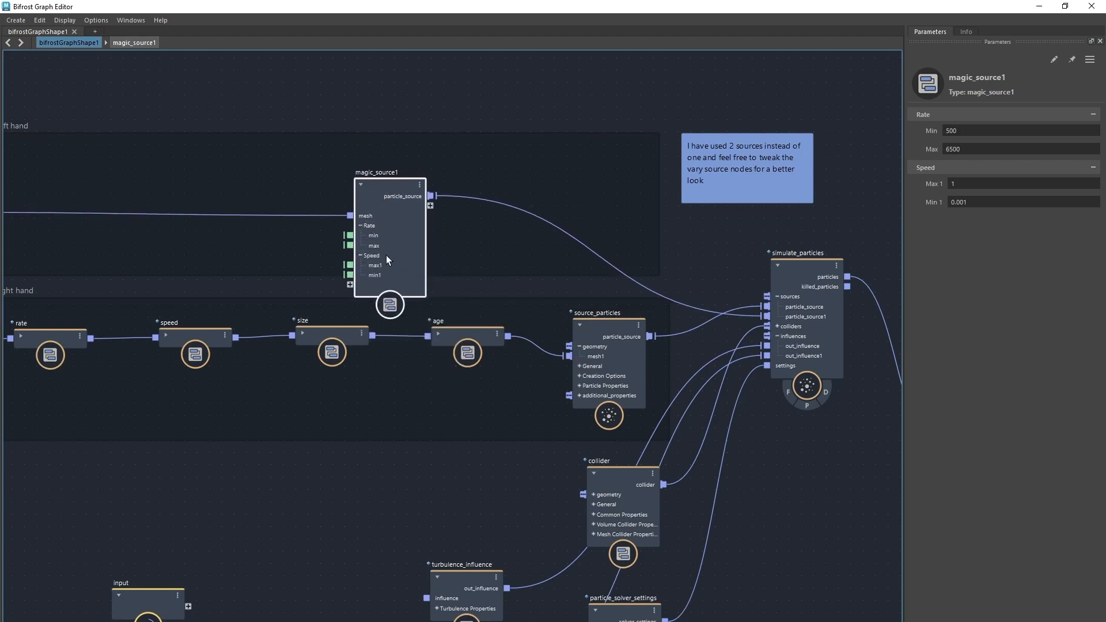
left_click_drag(374, 240, 363, 225)
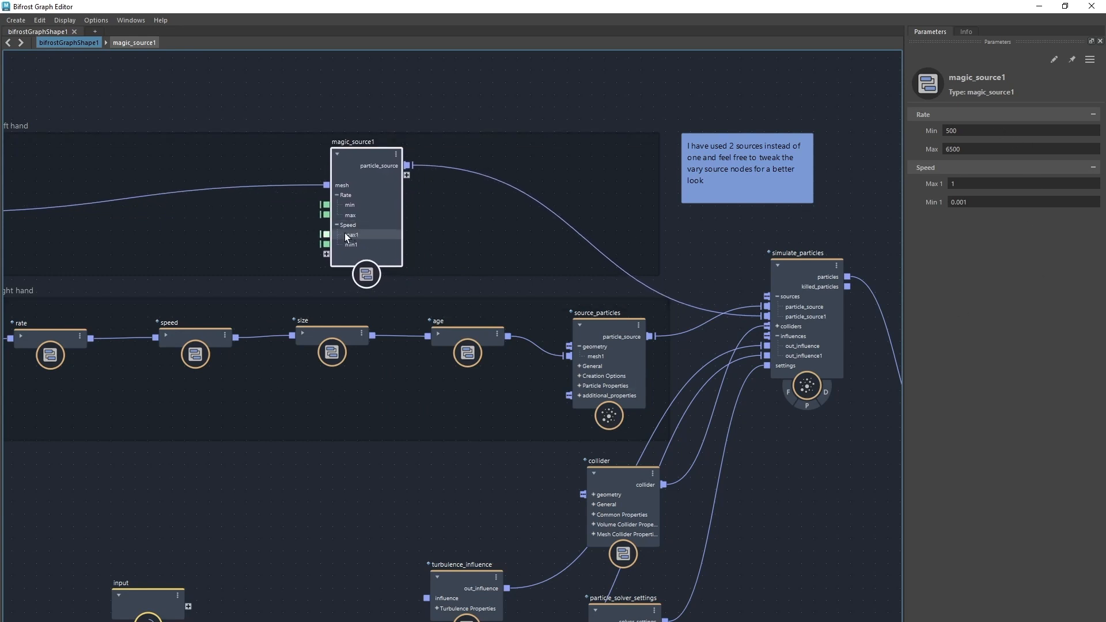
left_click(337, 224)
left_click(337, 194)
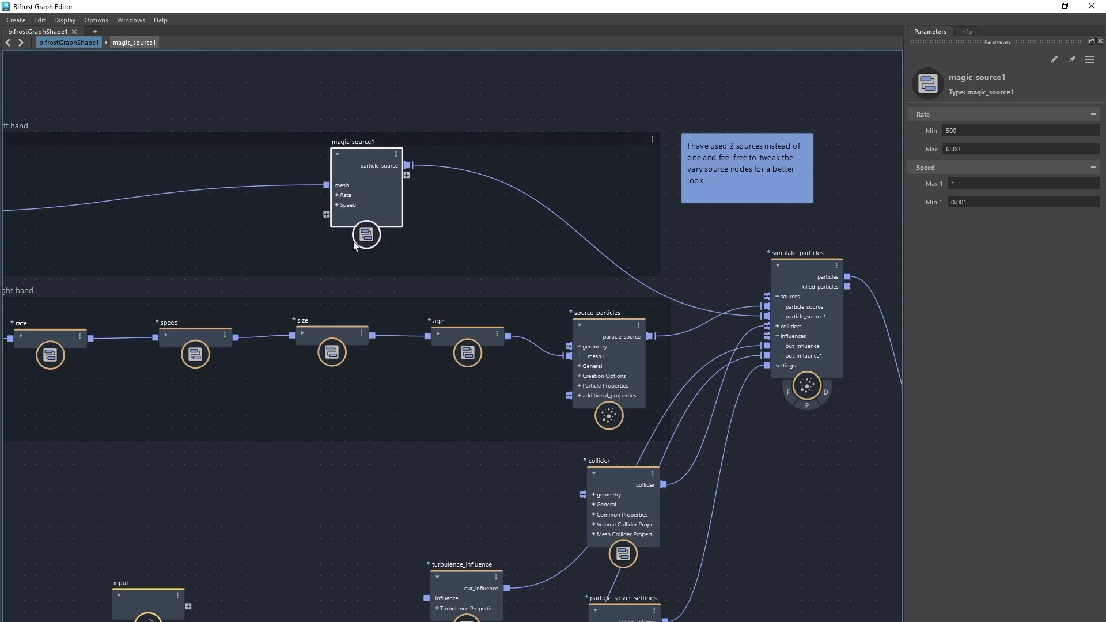
Step: Expand magic_source1's Rate and Speed groups to check the ports they contain, and collapse both again
left_click_drag(349, 188, 365, 209)
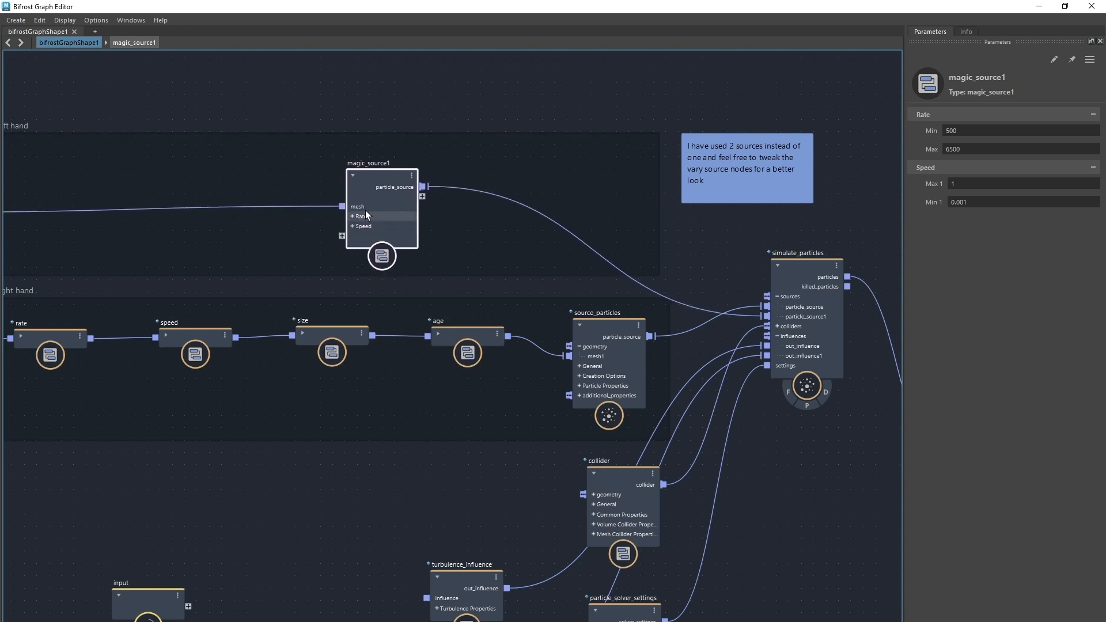
left_click(352, 216)
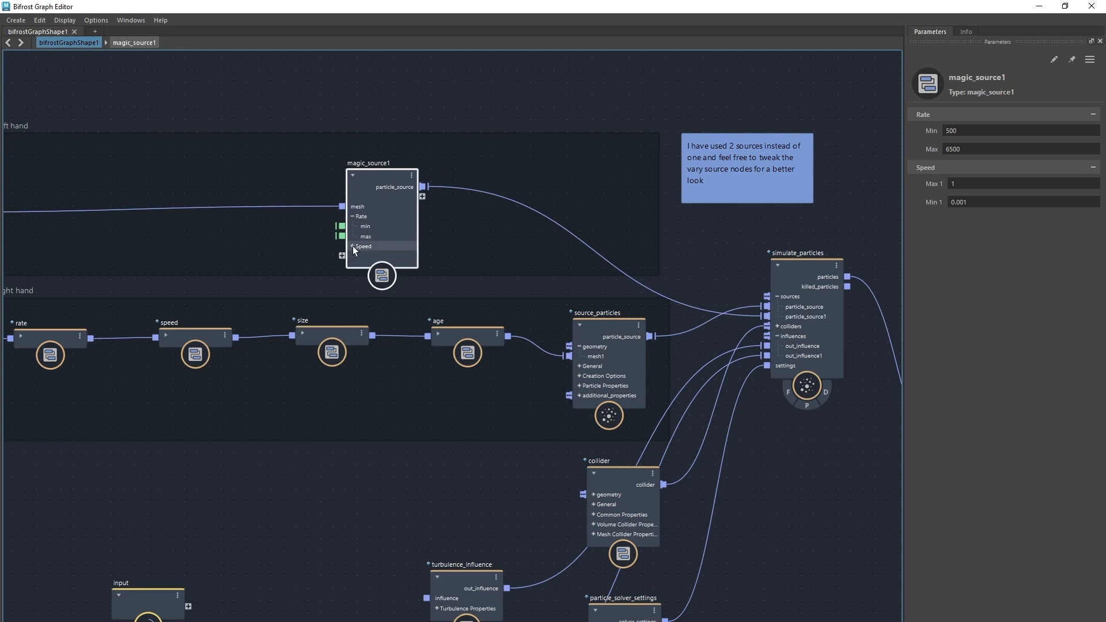
left_click(353, 246)
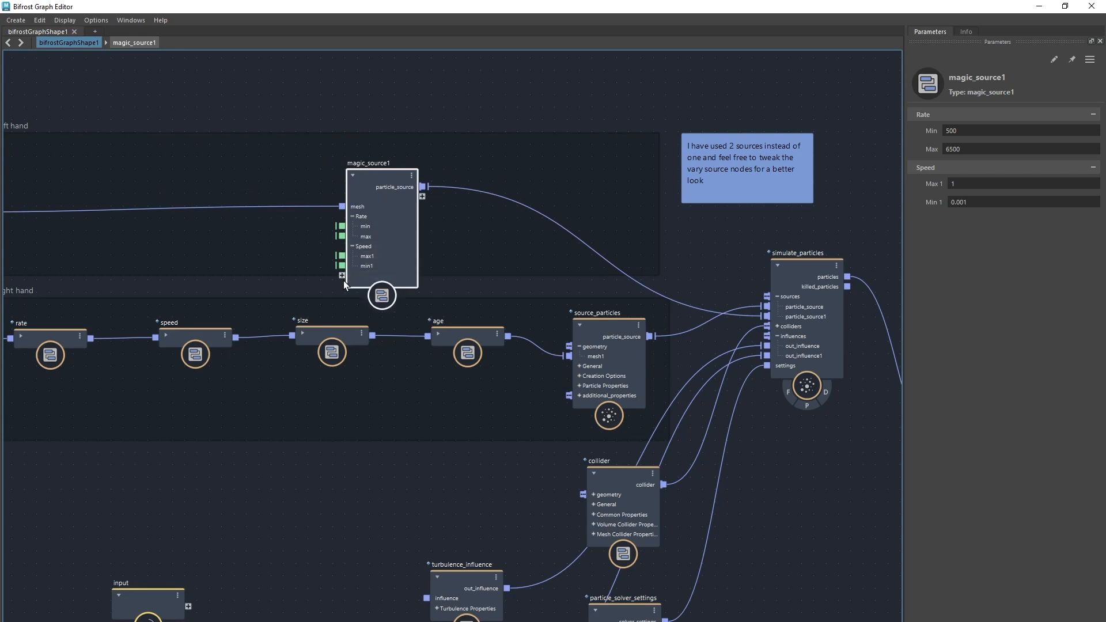
left_click(351, 246)
left_click(352, 215)
left_click_drag(395, 222, 394, 228)
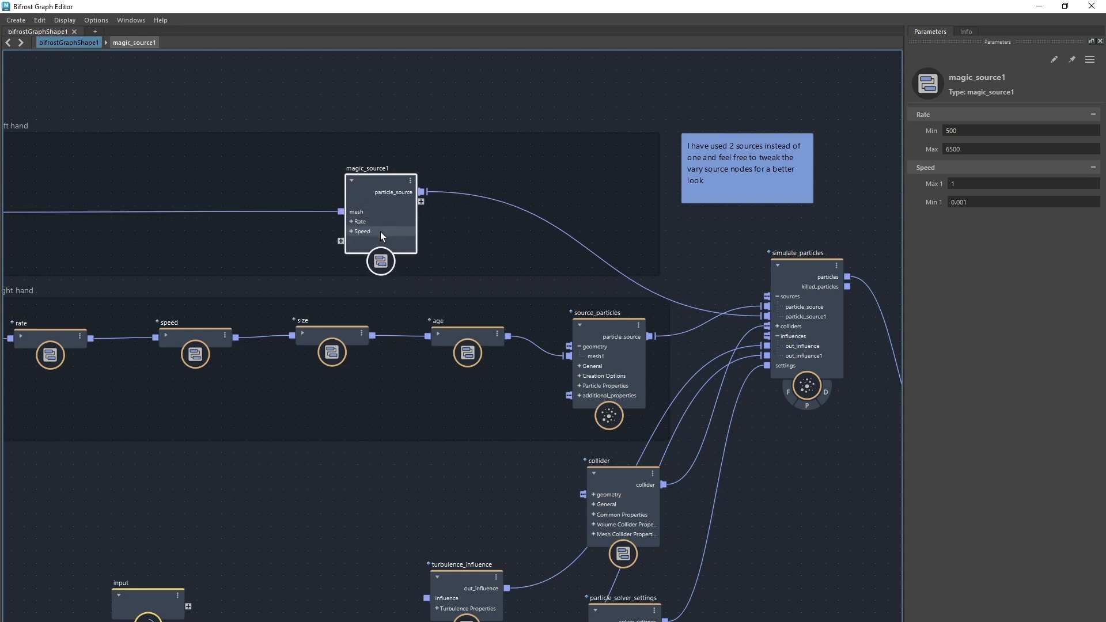
Step: Review source_particles1's parameters inside the magic_source1 compound and return to bifrostGraphShape1
left_click(138, 43)
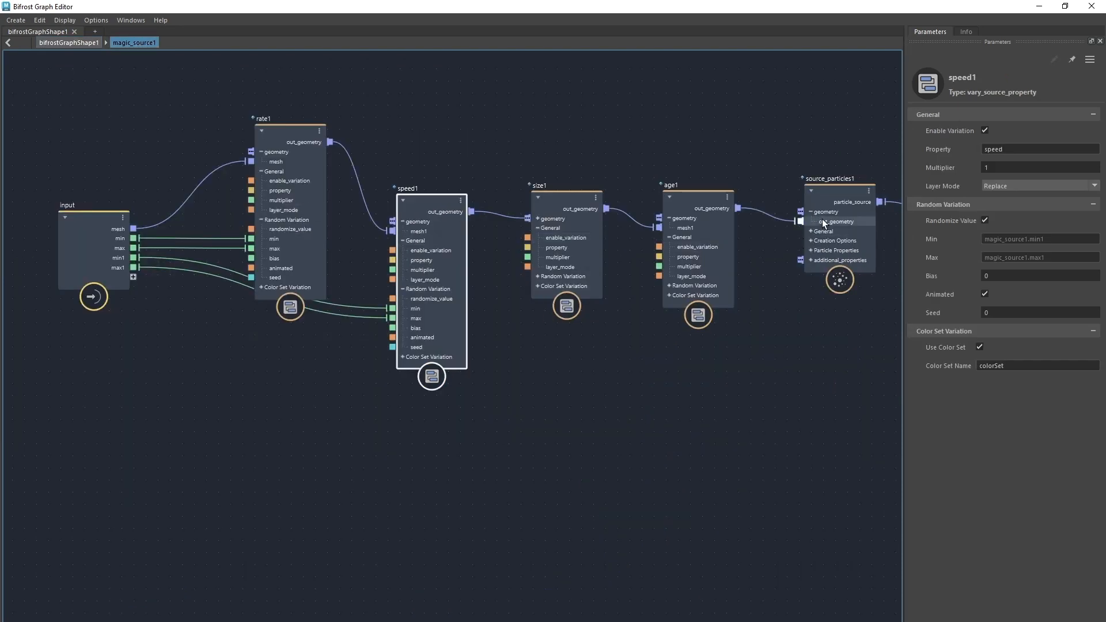
left_click_drag(821, 218, 821, 223)
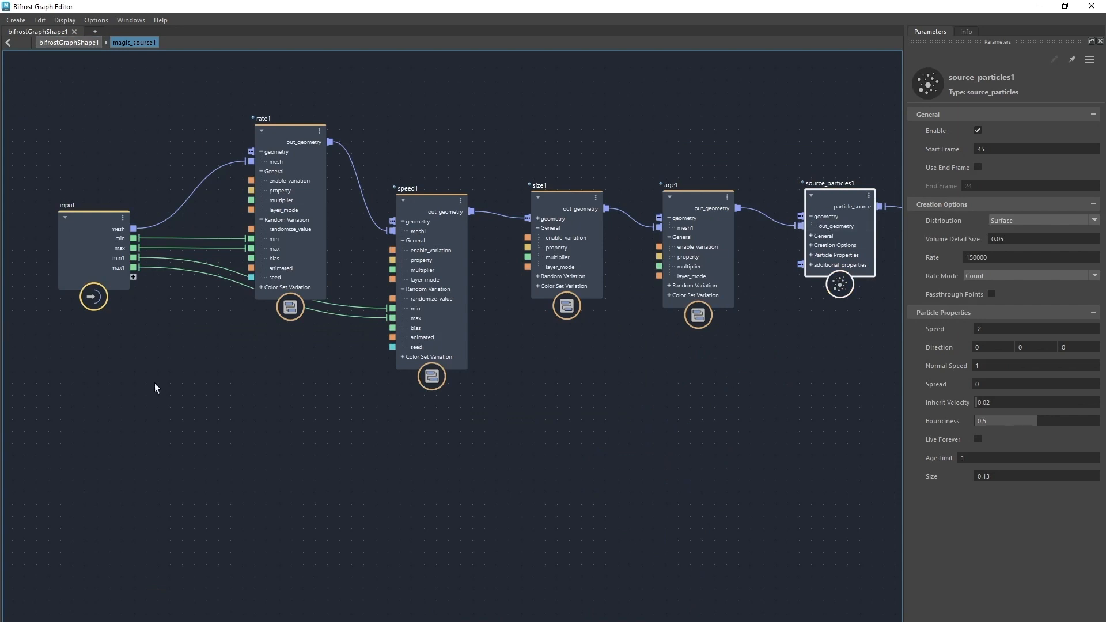
left_click(68, 42)
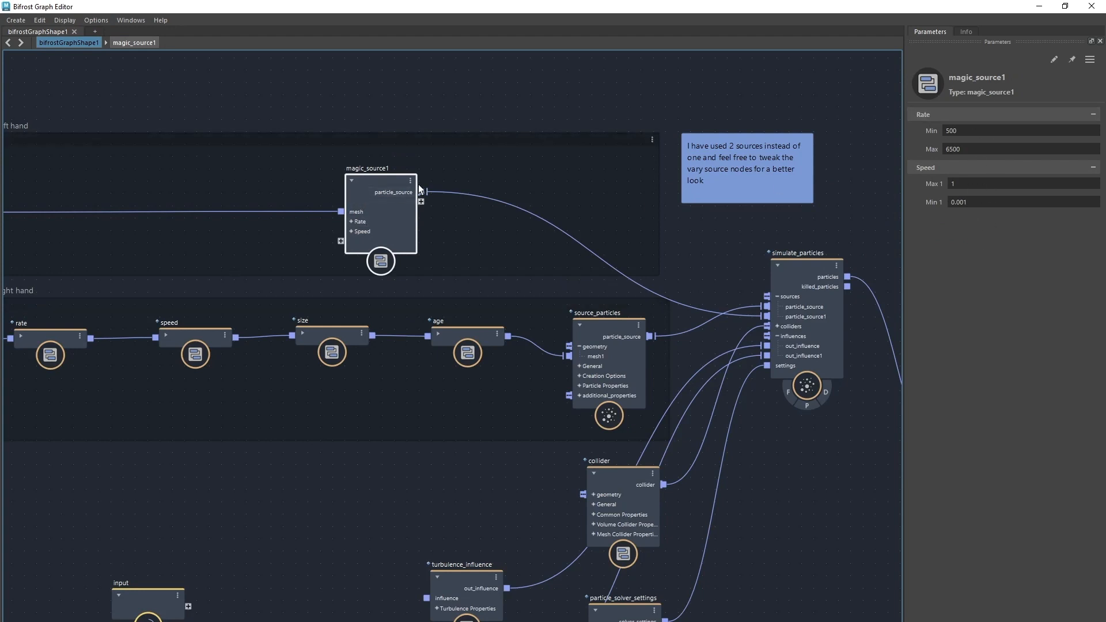
Step: Publish the magic_source1 compound under the name magic_source in the User::Compounds namespace, overwriting the existing version
right_click(381, 184)
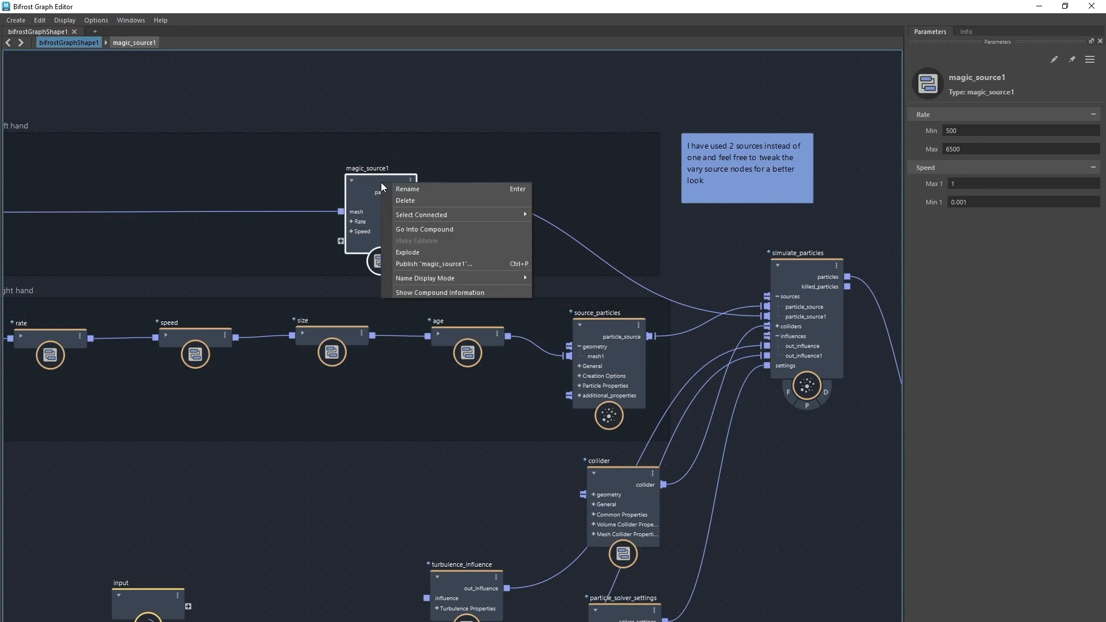
left_click(412, 257)
left_click(530, 311)
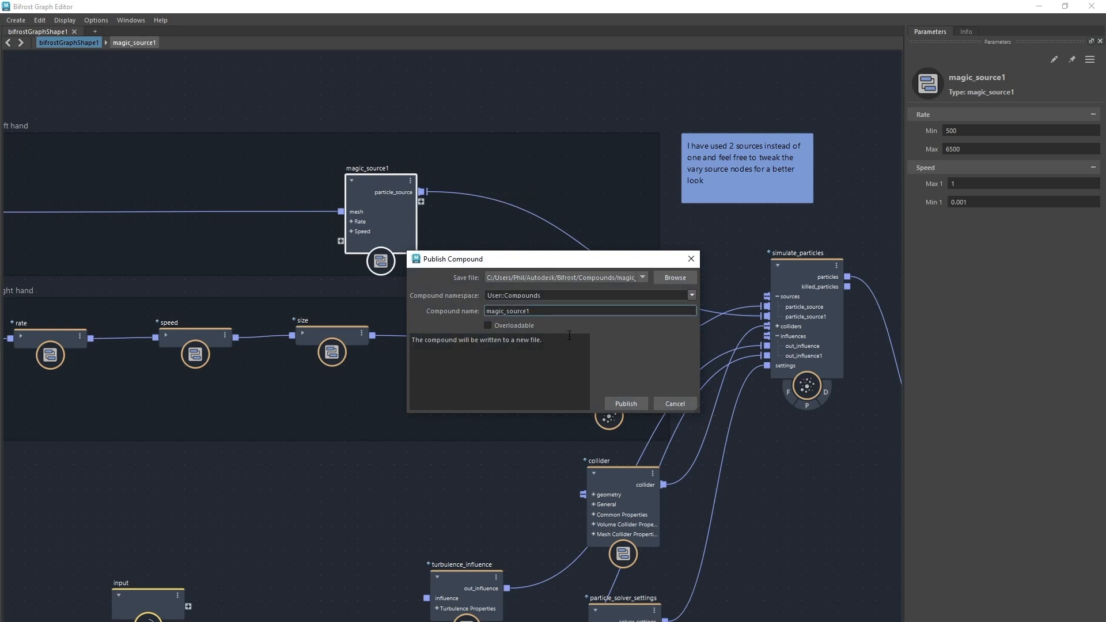
key("BackSpace")
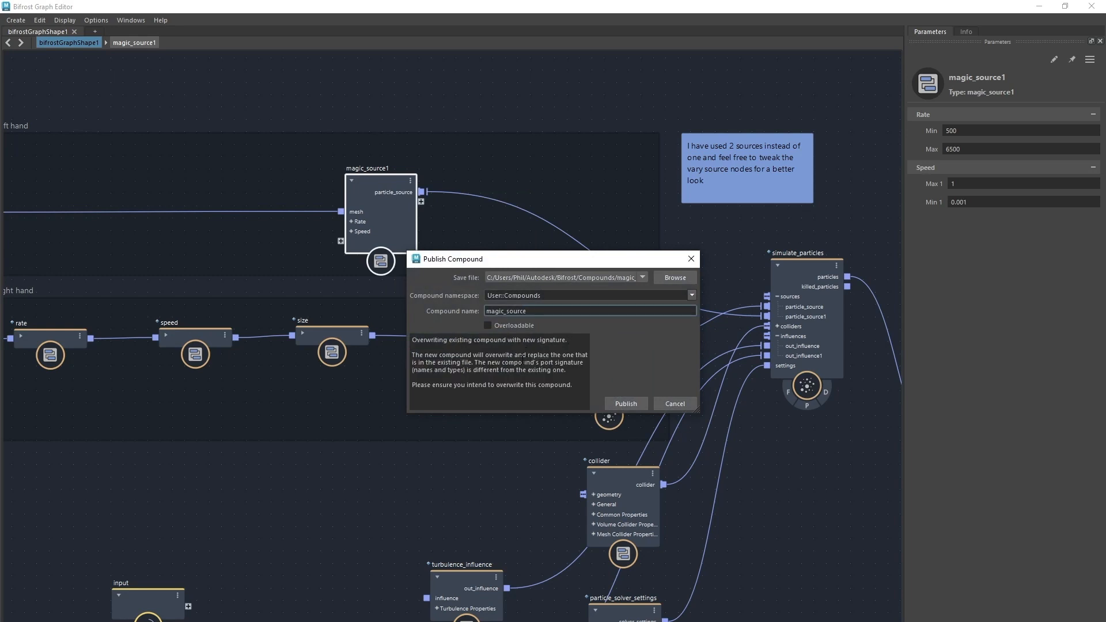
left_click(625, 403)
left_click_drag(370, 182, 365, 185)
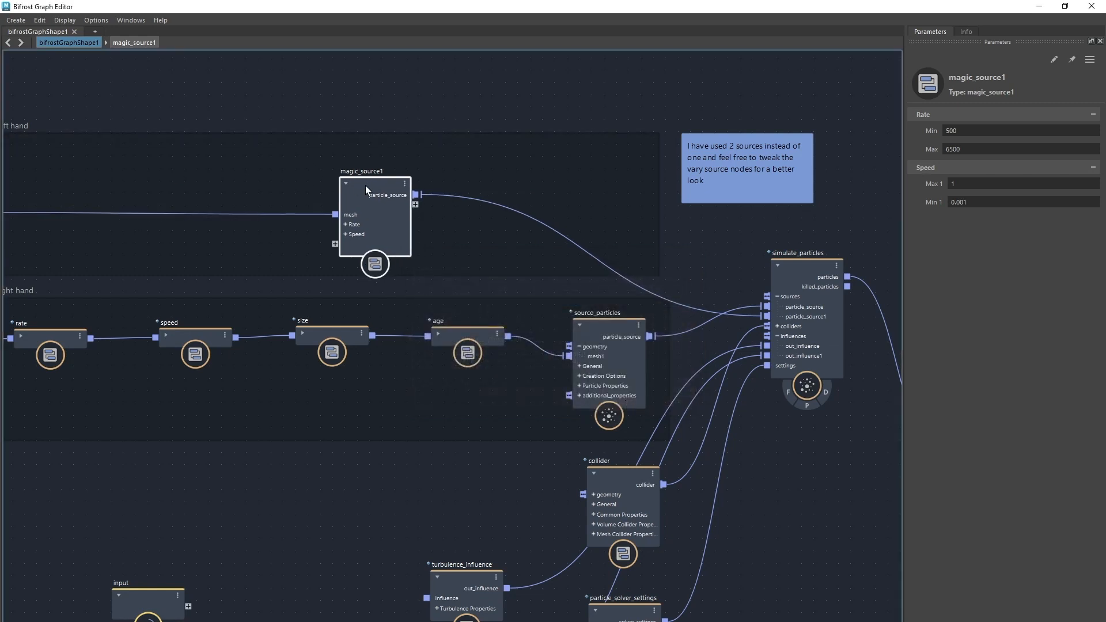
Step: Add an instance of the published magic_source compound above magic_source1 to check its parameters, and delete it again
left_click(437, 101)
key("Tab")
type("mag")
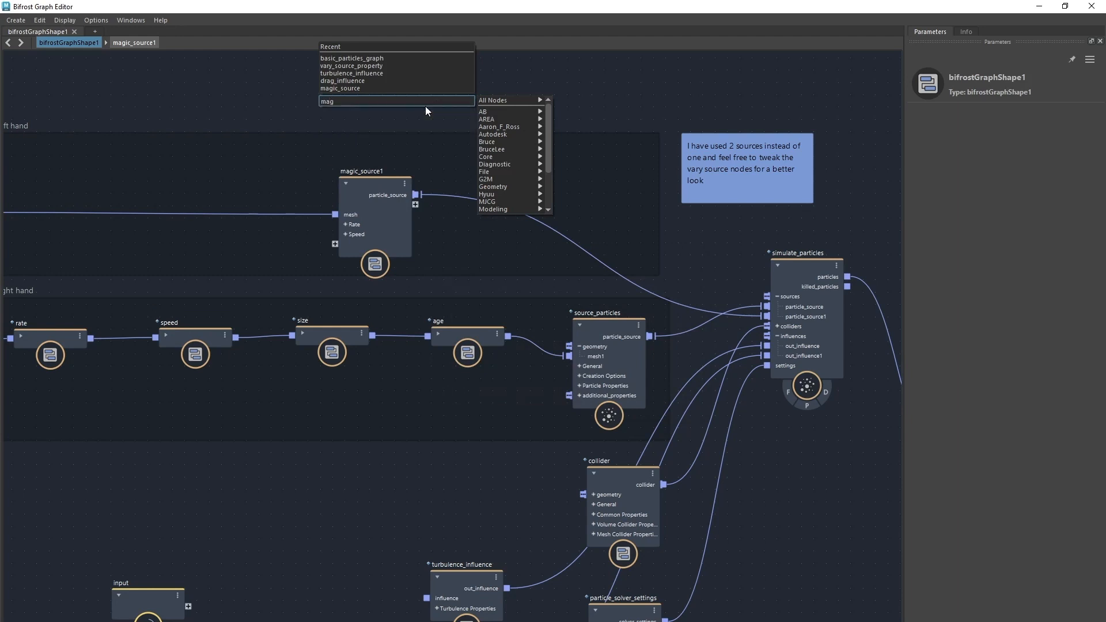
left_click(425, 108)
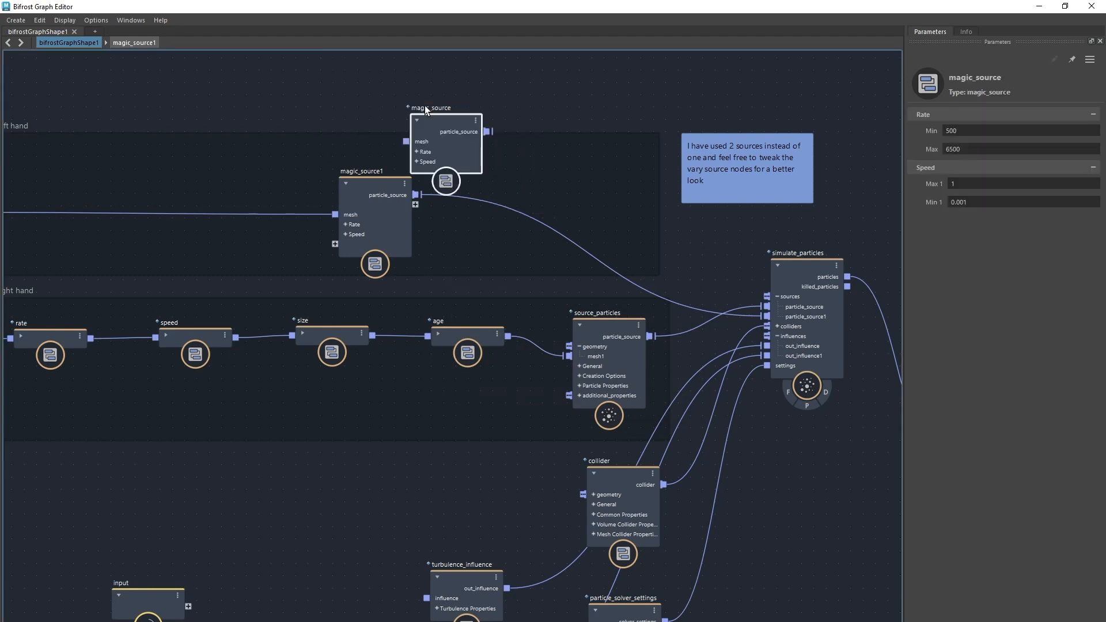
left_click_drag(424, 105, 537, 68)
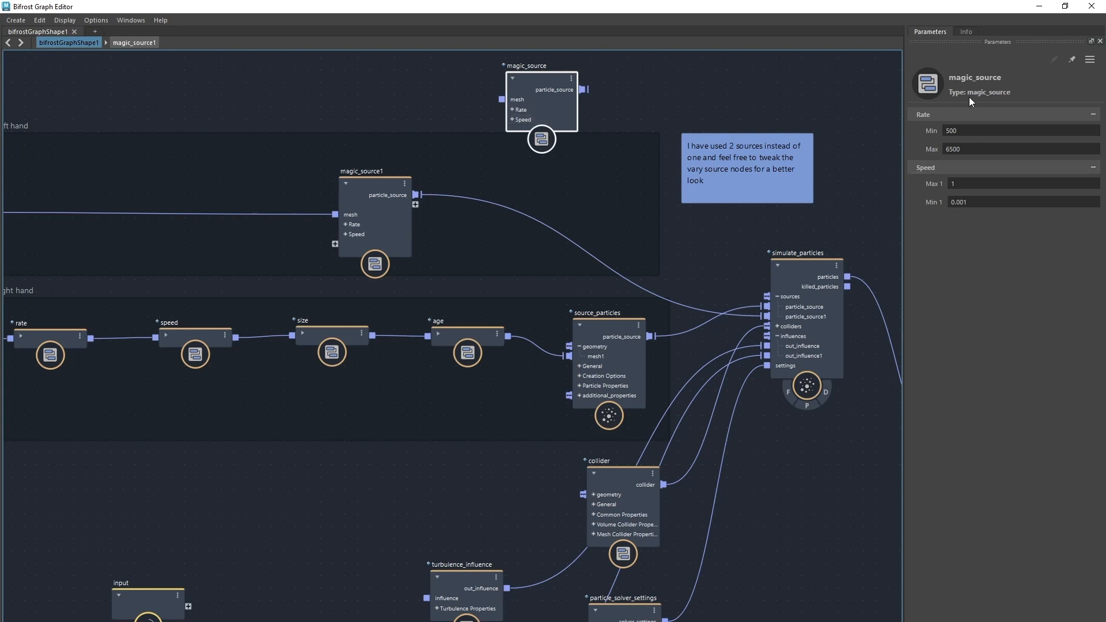
left_click_drag(542, 103, 427, 89)
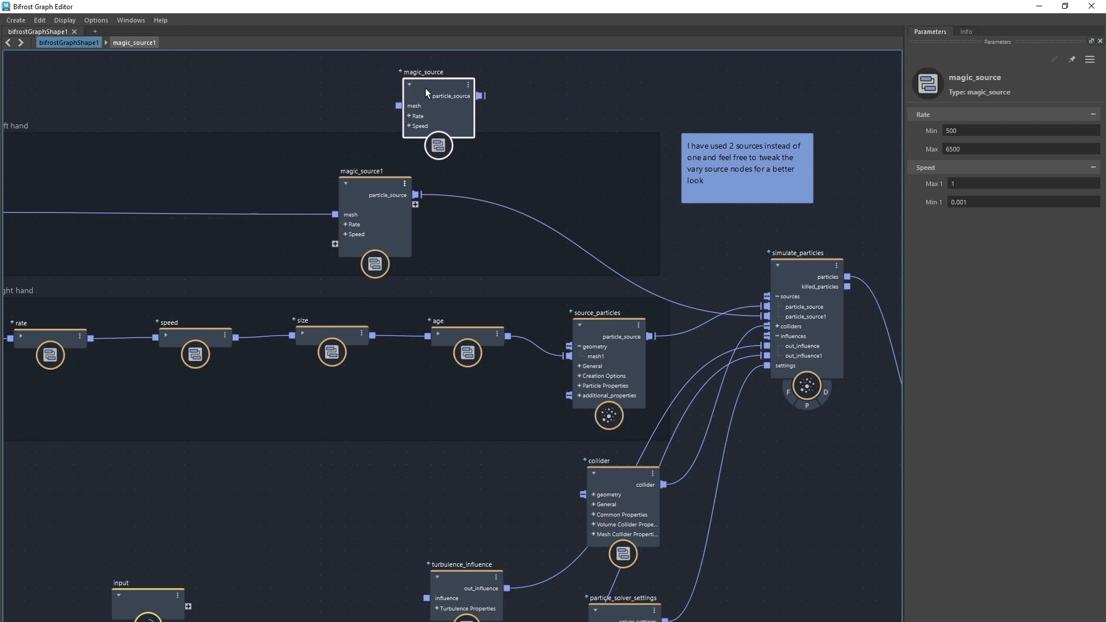
key("Delete")
scroll(489, 231, "down", 3)
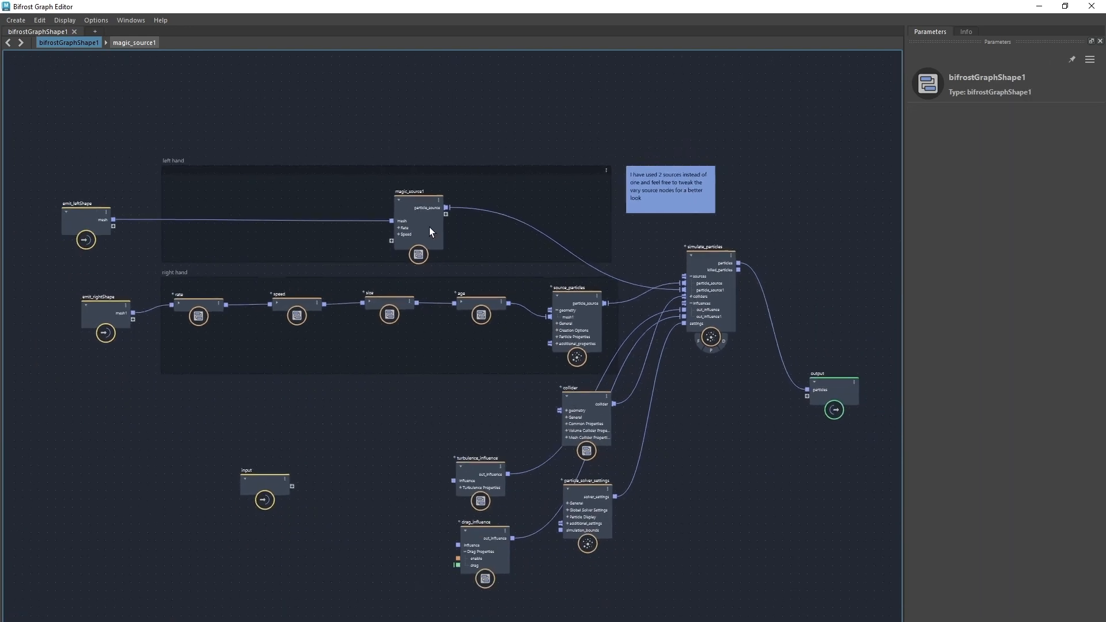
left_click(424, 224)
scroll(406, 218, "up", 1)
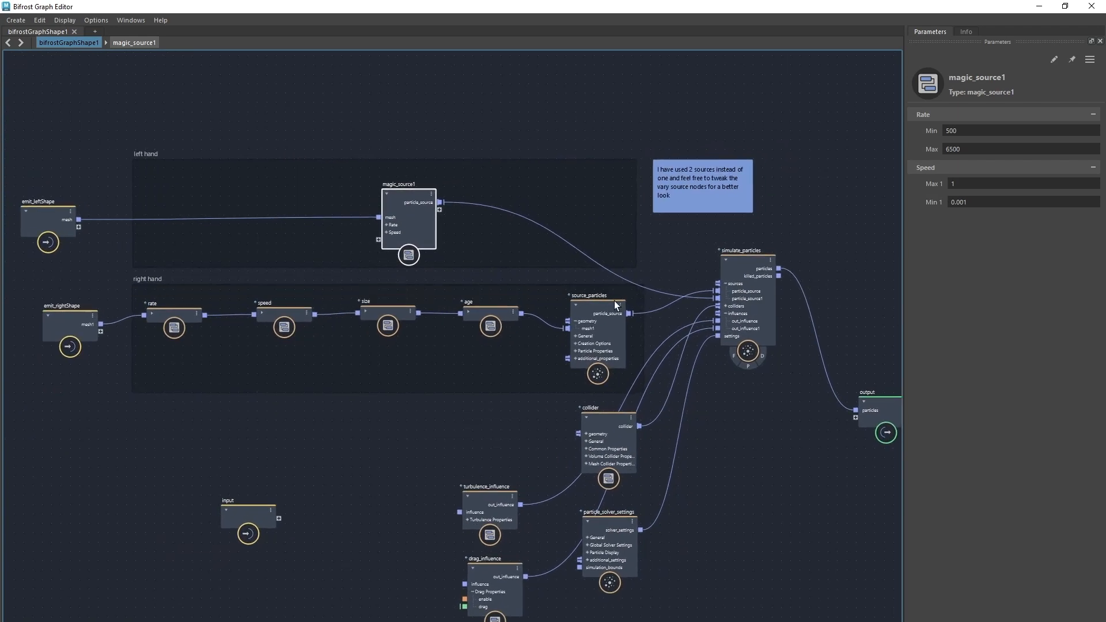
right_click(413, 217)
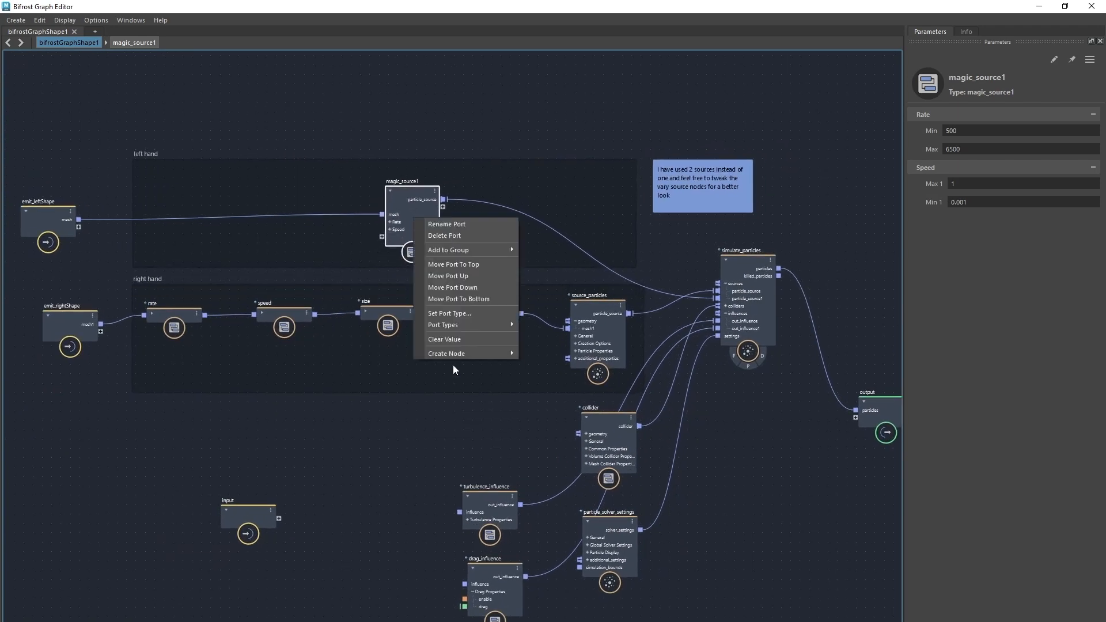
mouse_move(404, 197)
left_mouse_down()
mouse_move(403, 211)
mouse_move(399, 197)
left_mouse_up()
right_click(398, 194)
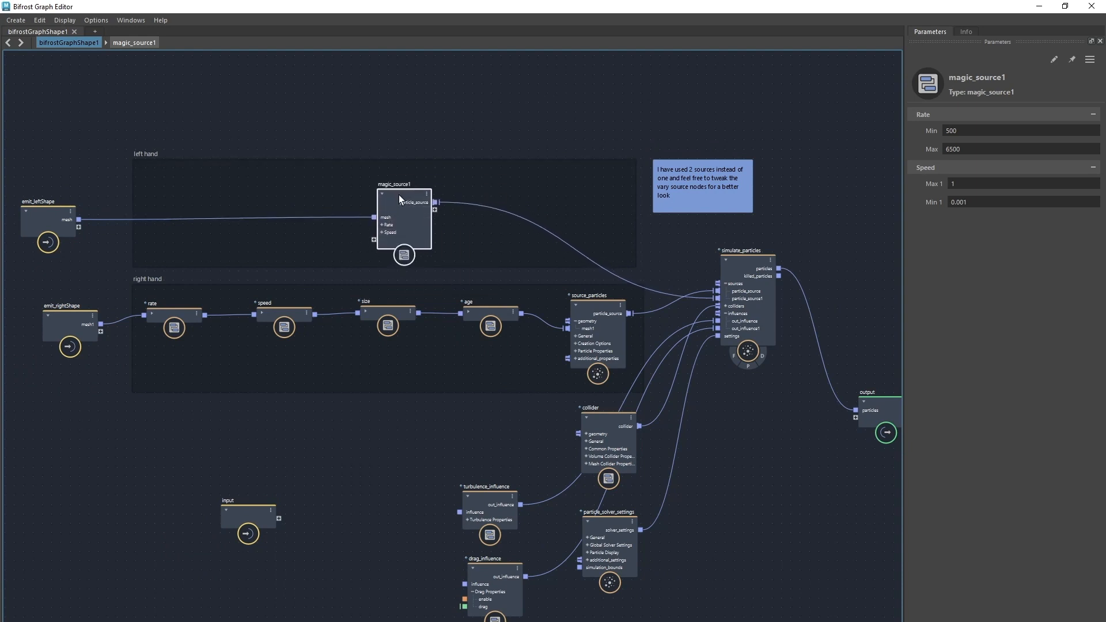
Step: Copy the rate1, speed1, size1, age1 and source_particles1 nodes from inside magic_source1 and return to bifrostGraphShape1
double_click(398, 195)
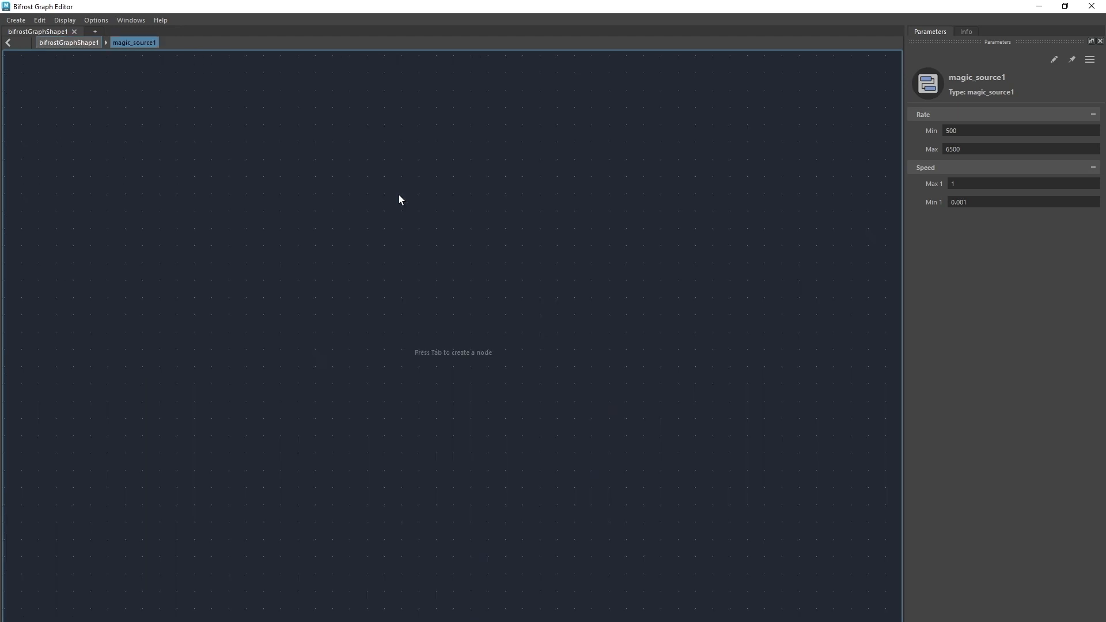
middle_click_drag(389, 197, 402, 402)
scroll(402, 402, "up", 3)
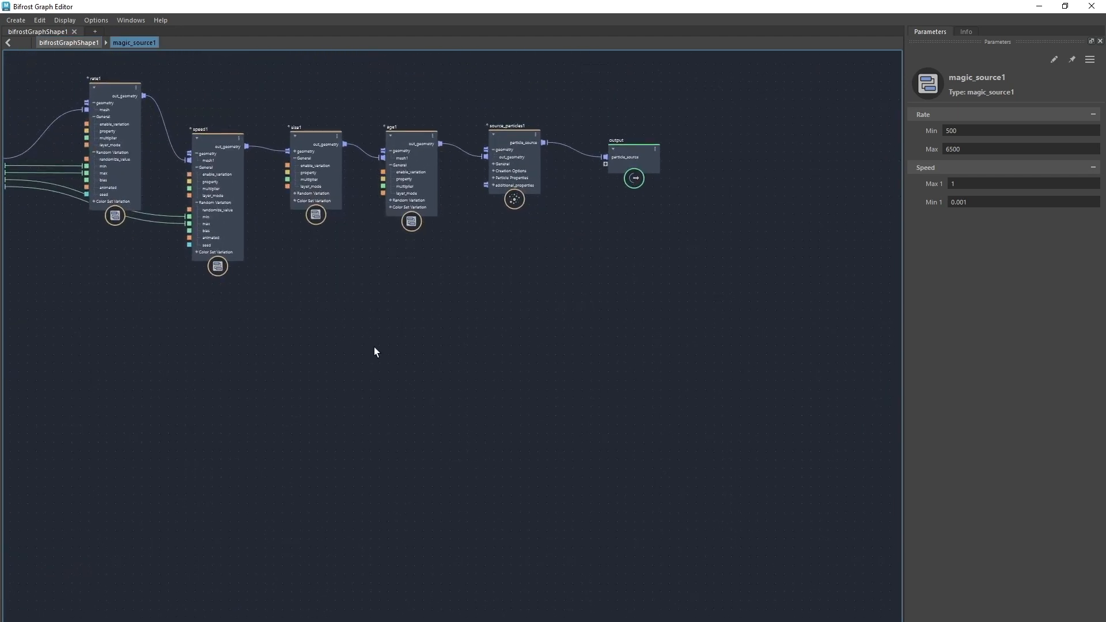
middle_click_drag(374, 347, 416, 458)
left_click_drag(159, 255, 180, 313)
left_click_drag(145, 177, 554, 382)
left_click(75, 41)
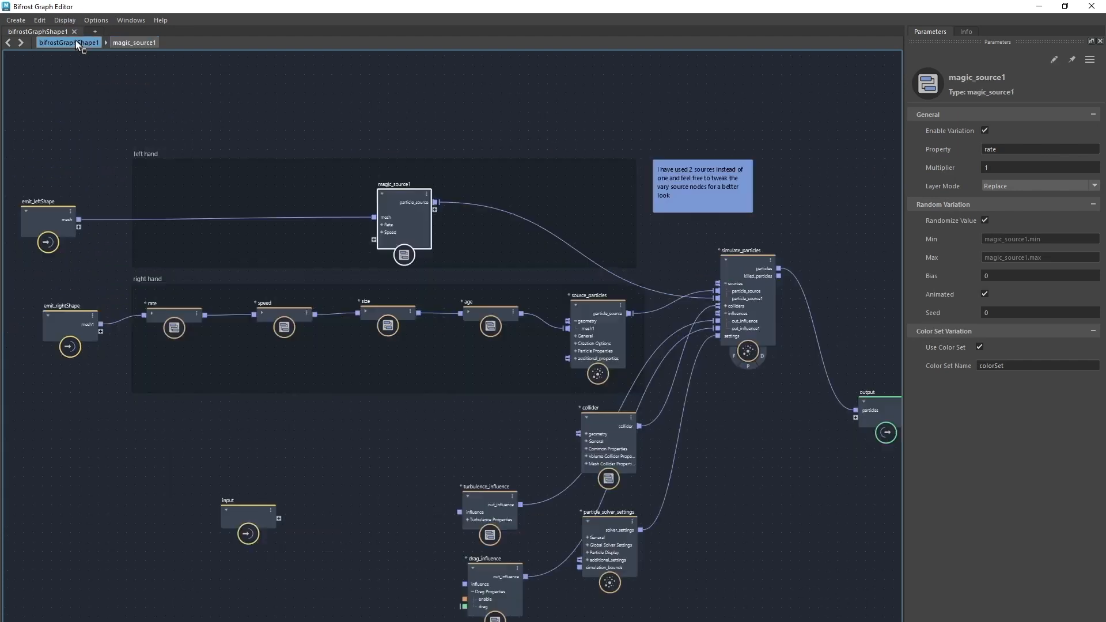
Step: Replace magic_source1 with the copied nodes, pasting them into the left hand backdrop
key("Delete")
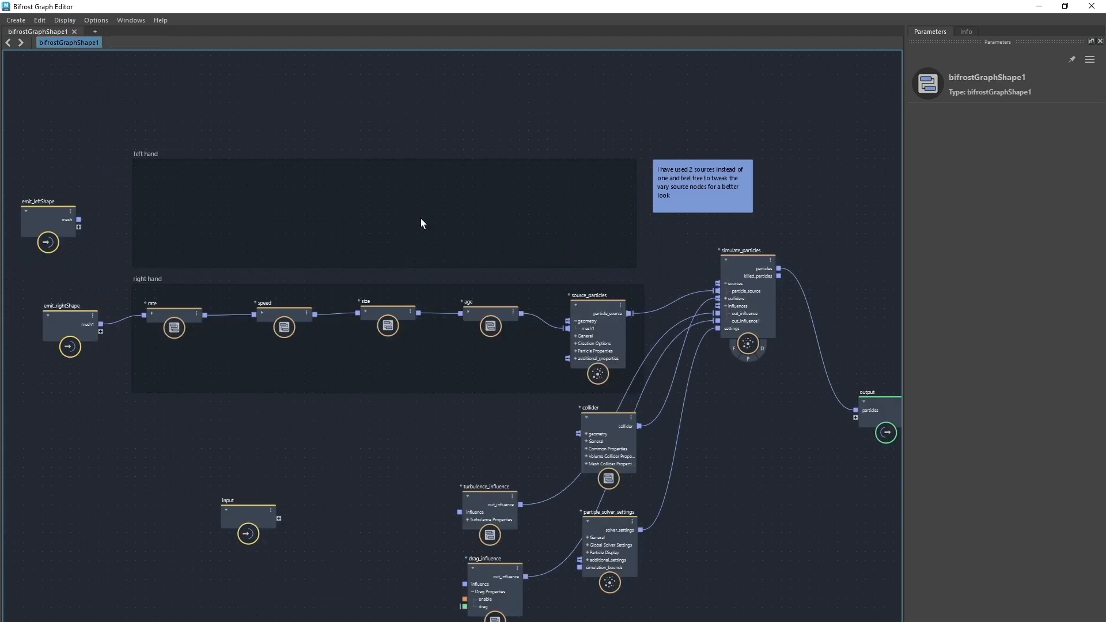
key("ctrl+v")
left_click_drag(420, 219, 188, 200)
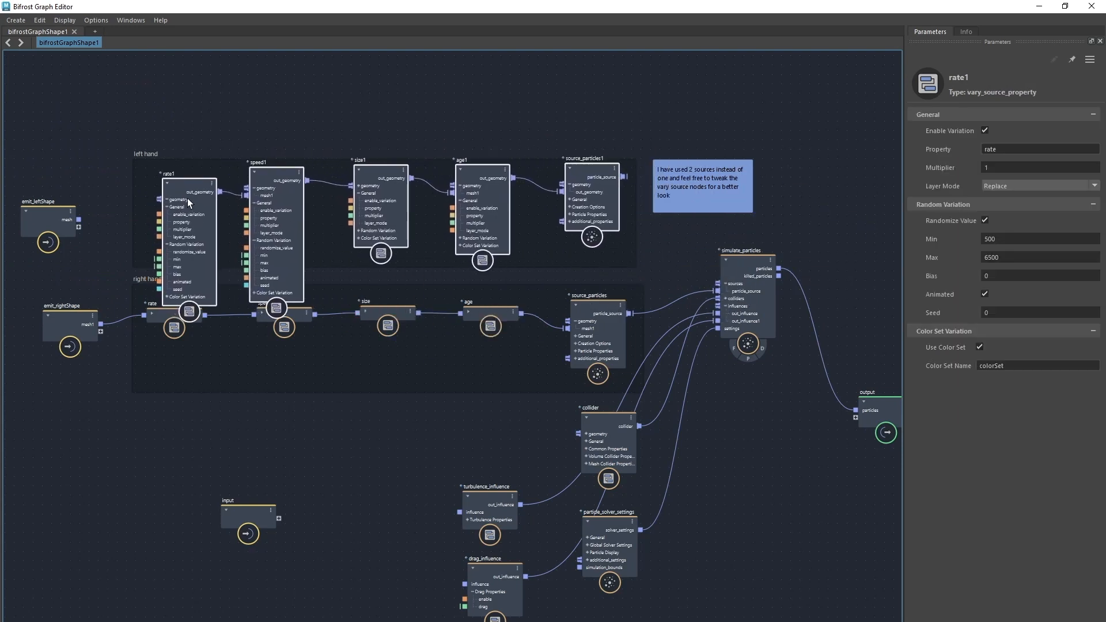
left_click(382, 115)
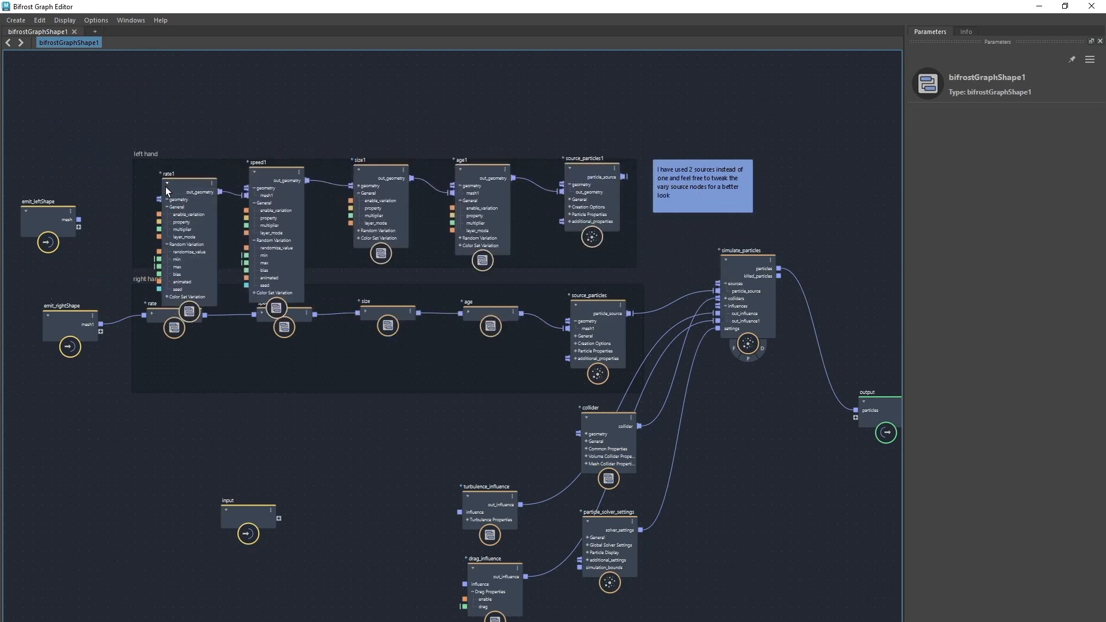
Step: Connect emit_leftShape's mesh to rate1's geometry and source_particles1 to simulate_particles' sources, collapsing all five left hand nodes
left_click_drag(78, 219, 156, 198)
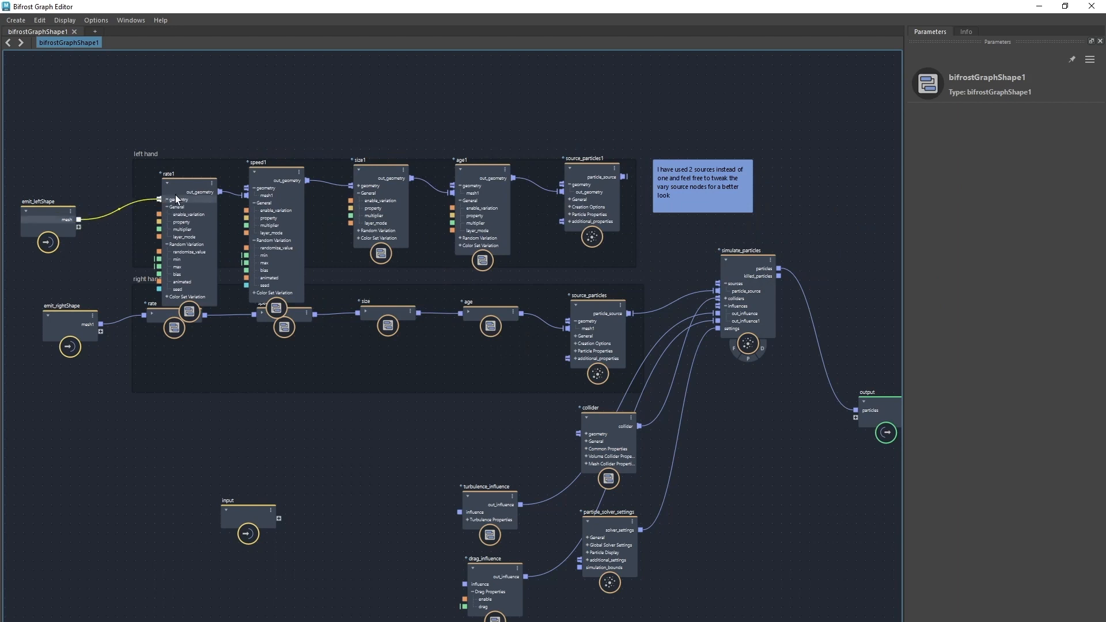
left_click(168, 184)
left_click(254, 171)
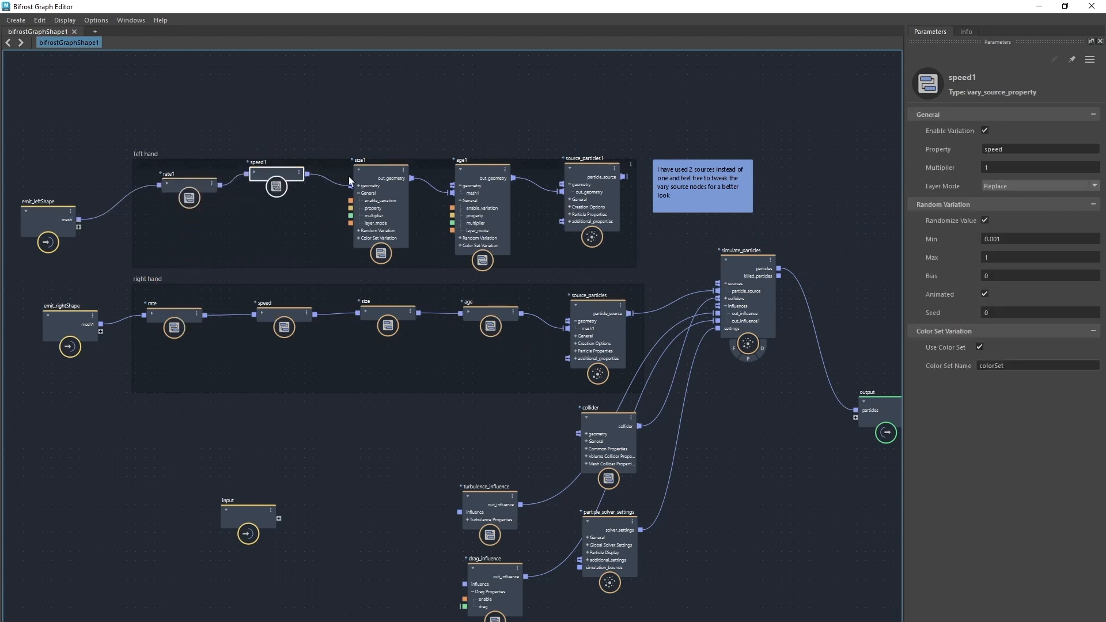
left_click(358, 169)
left_click(459, 169)
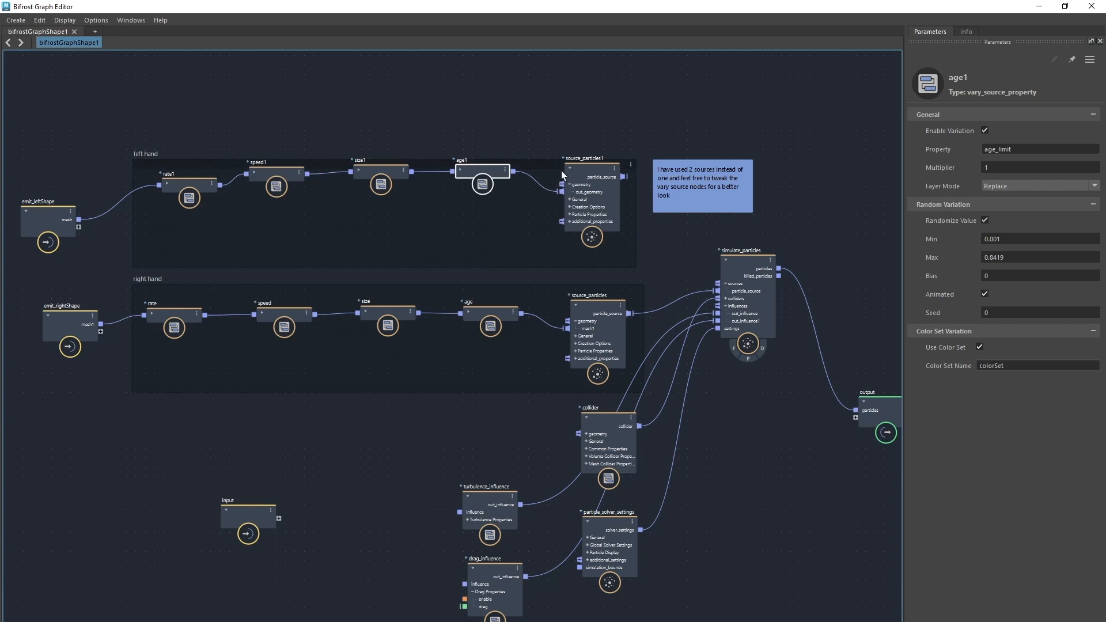
left_click_drag(623, 177, 718, 282)
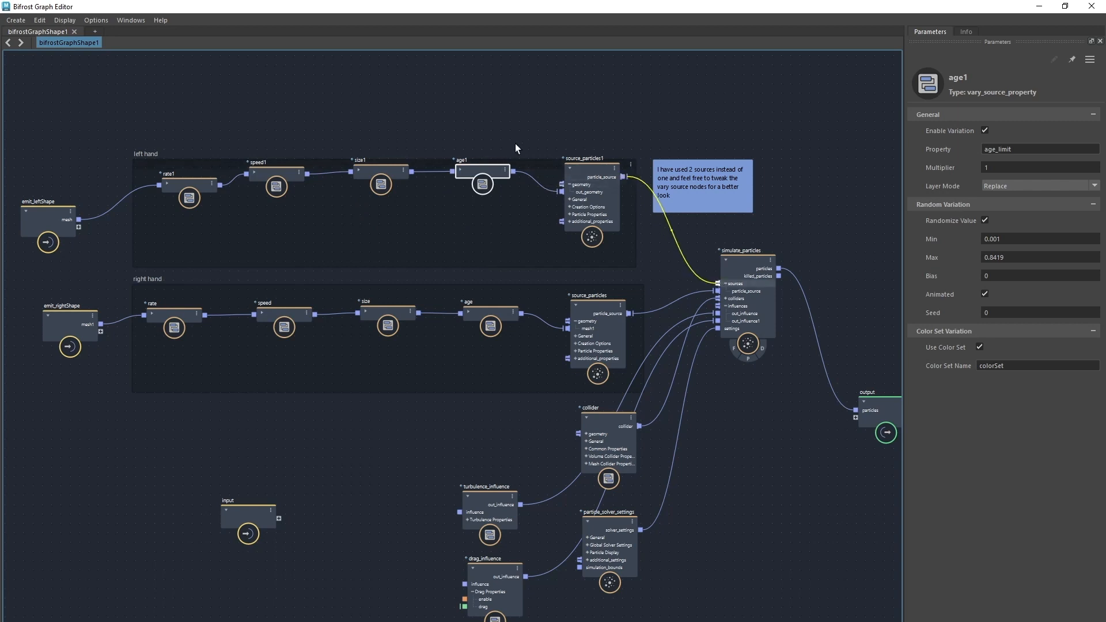
left_click(570, 169)
Step: Move the left hand nodes lower in their backdrop, straighten and space the row, and collapse the right hand source_particles node
left_click(491, 170, "shift")
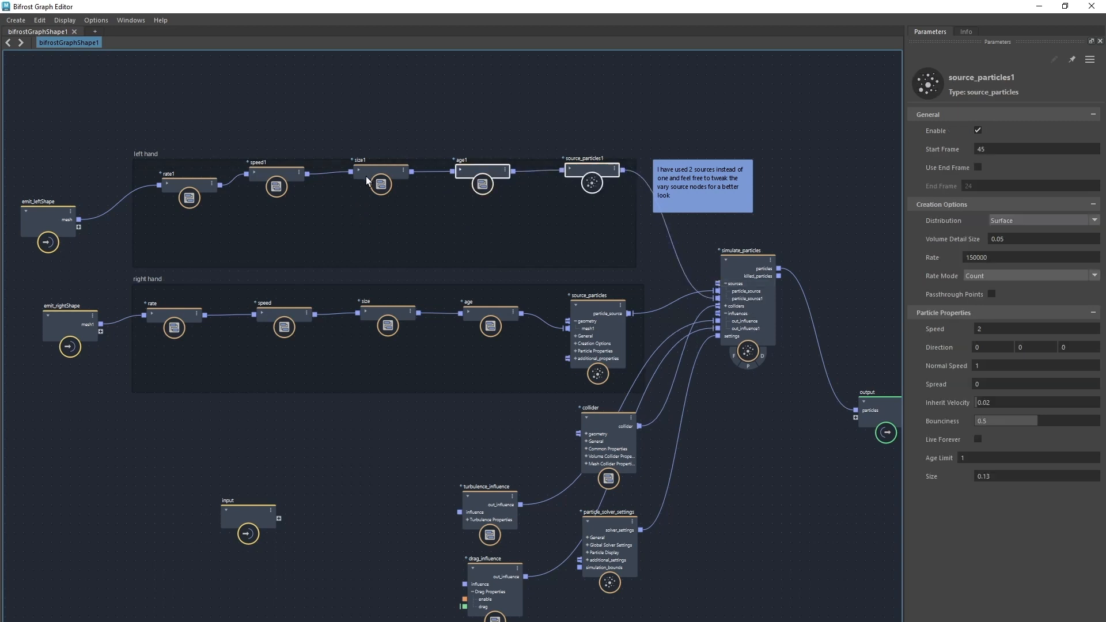
left_click(365, 176, "shift")
left_click(260, 174, "shift")
left_click(189, 184, "shift")
left_click_drag(467, 173, 461, 207)
left_click(576, 307)
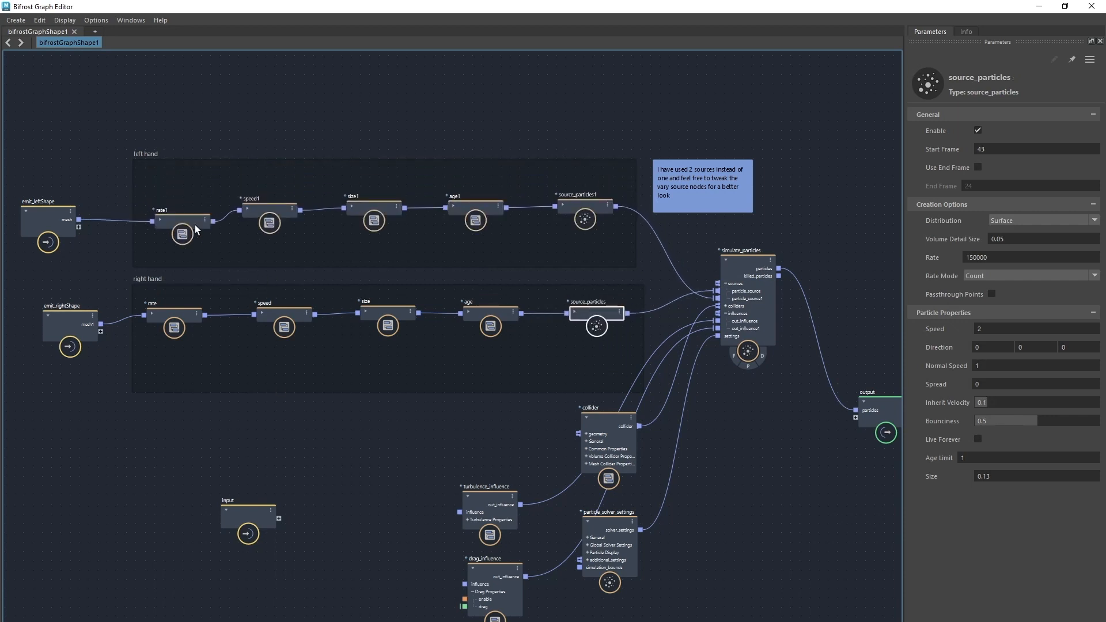
left_click_drag(195, 225, 203, 214)
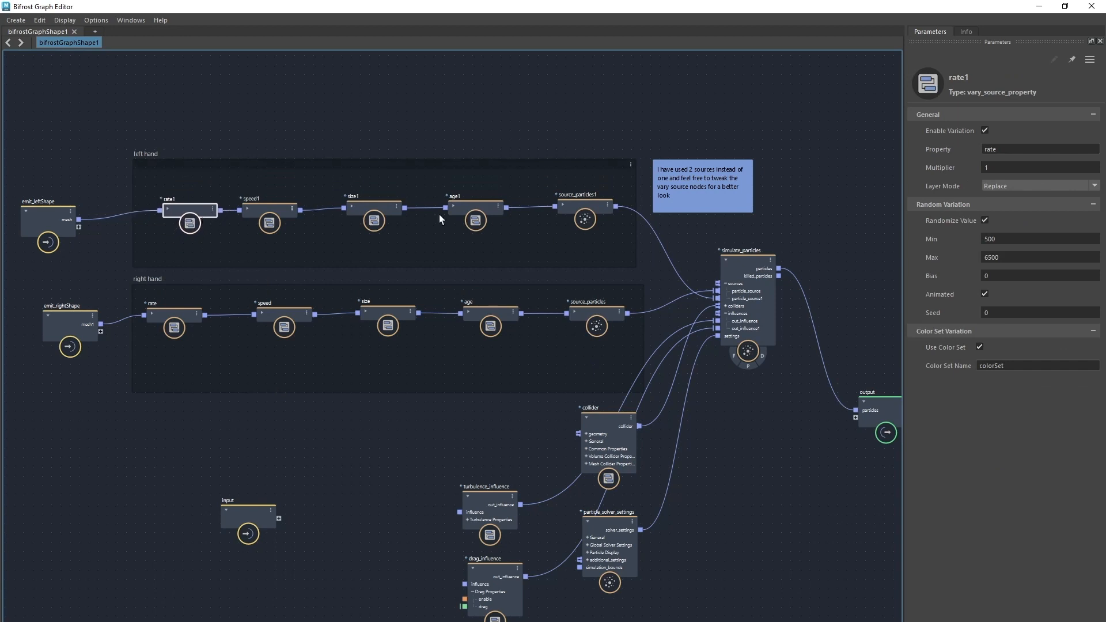
left_click_drag(379, 205, 384, 205)
left_click_drag(285, 209, 297, 205)
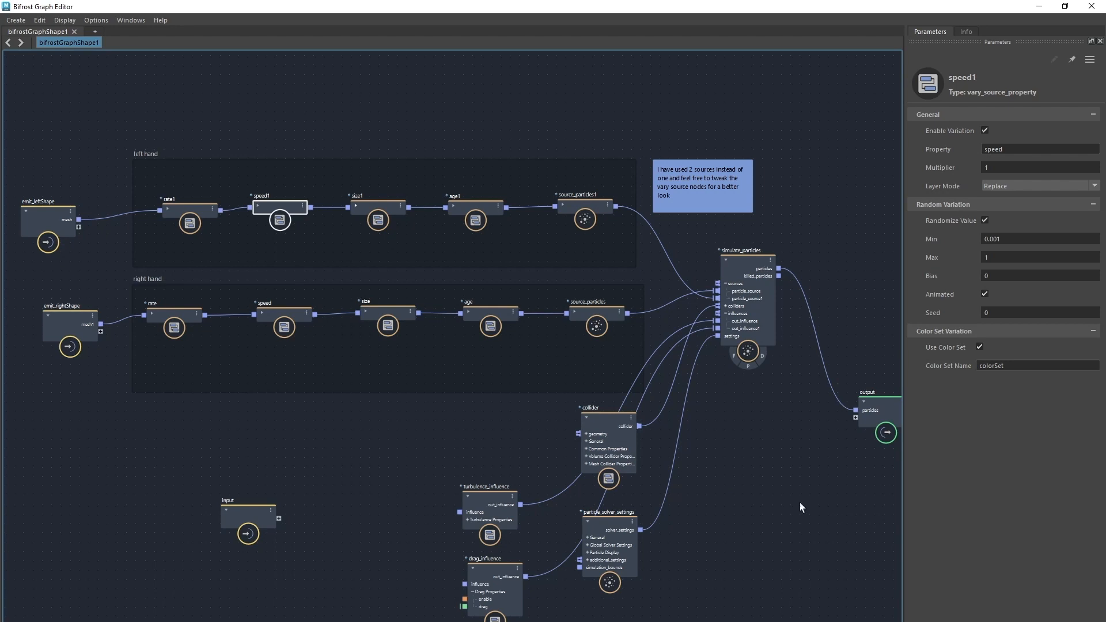
Step: Return the graph editor to the main Maya window and move the output node level with simulate_particles, leaving space between them
middle_click_drag(779, 479, 664, 464)
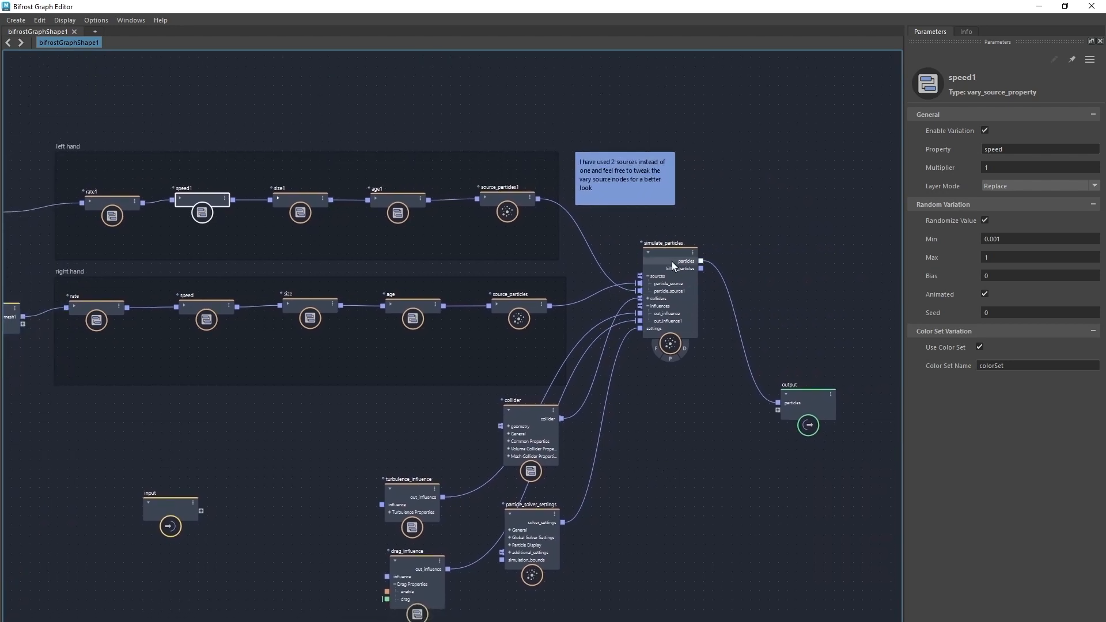
mouse_move(671, 261)
left_mouse_down()
mouse_move(673, 246)
mouse_move(664, 254)
left_mouse_up()
left_click_drag(610, 5, 575, 591)
mouse_move(426, 528)
middle_mouse_down("alt")
mouse_move(224, 426)
mouse_move(115, 399)
middle_mouse_up("alt")
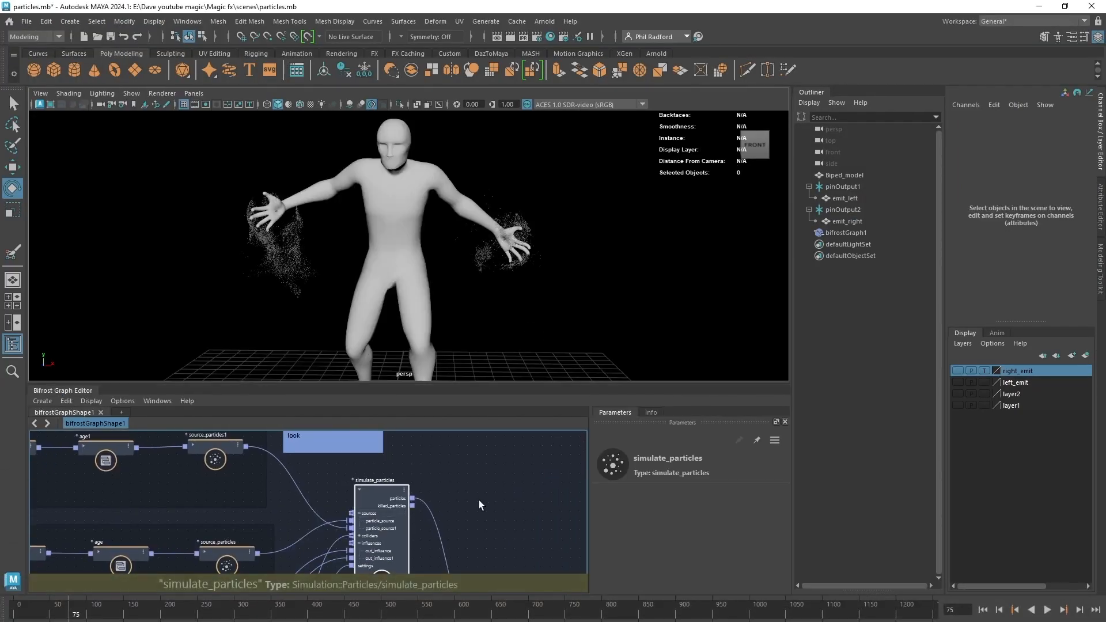
middle_click_drag(478, 500, 403, 429, "alt")
middle_click_drag(439, 471, 393, 433, "alt")
left_click_drag(380, 545, 524, 455)
middle_click_drag(366, 492, 342, 576, "alt")
left_click_drag(501, 538, 508, 468)
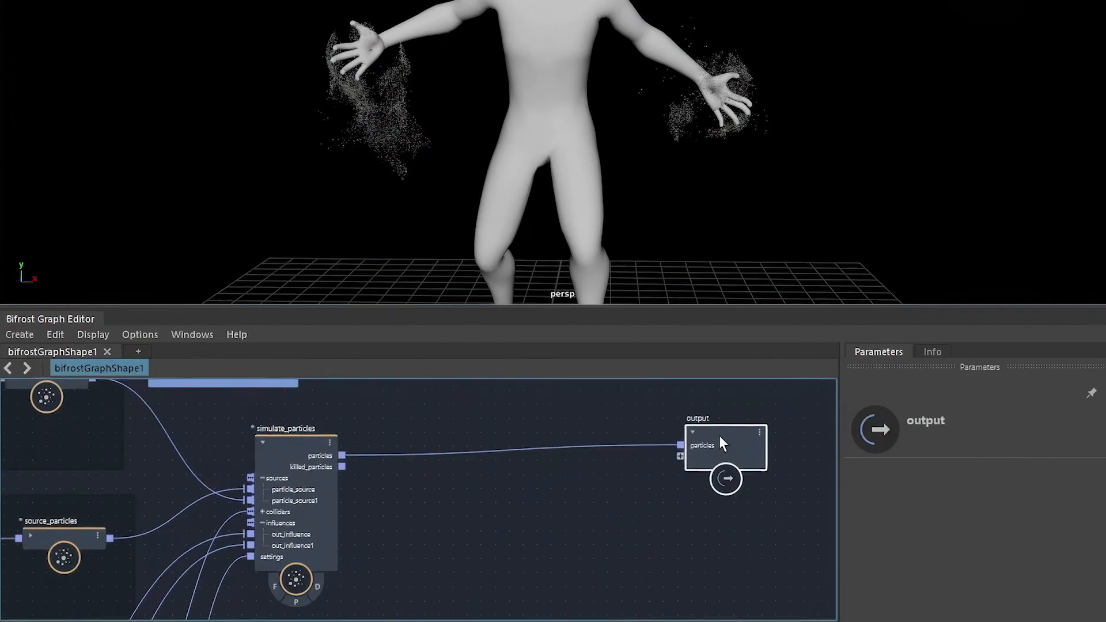
scroll(727, 443, "up", 2)
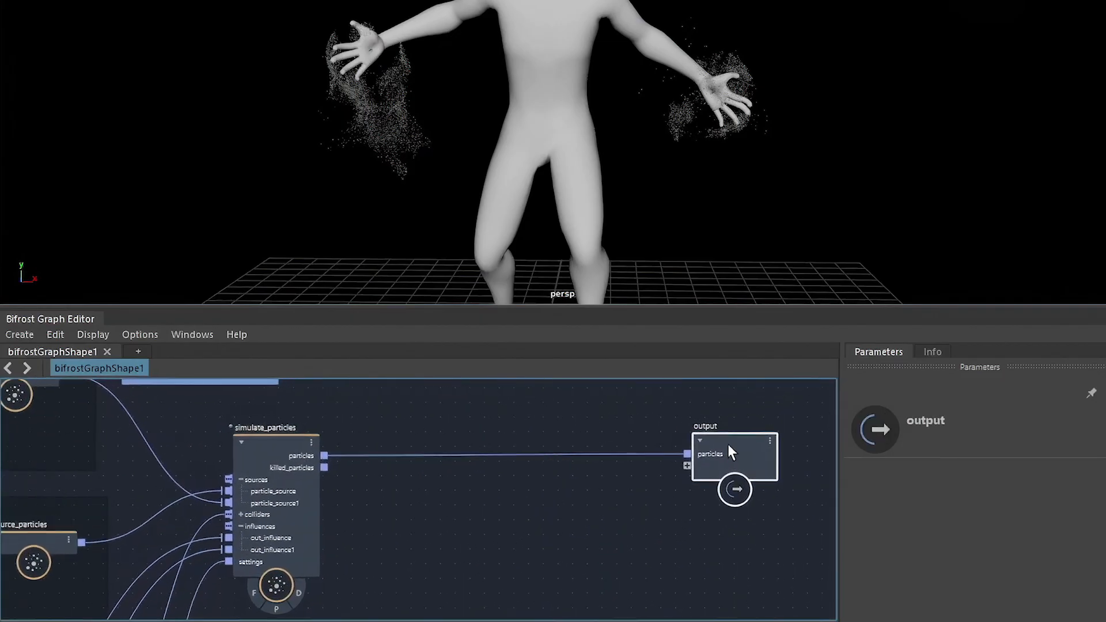
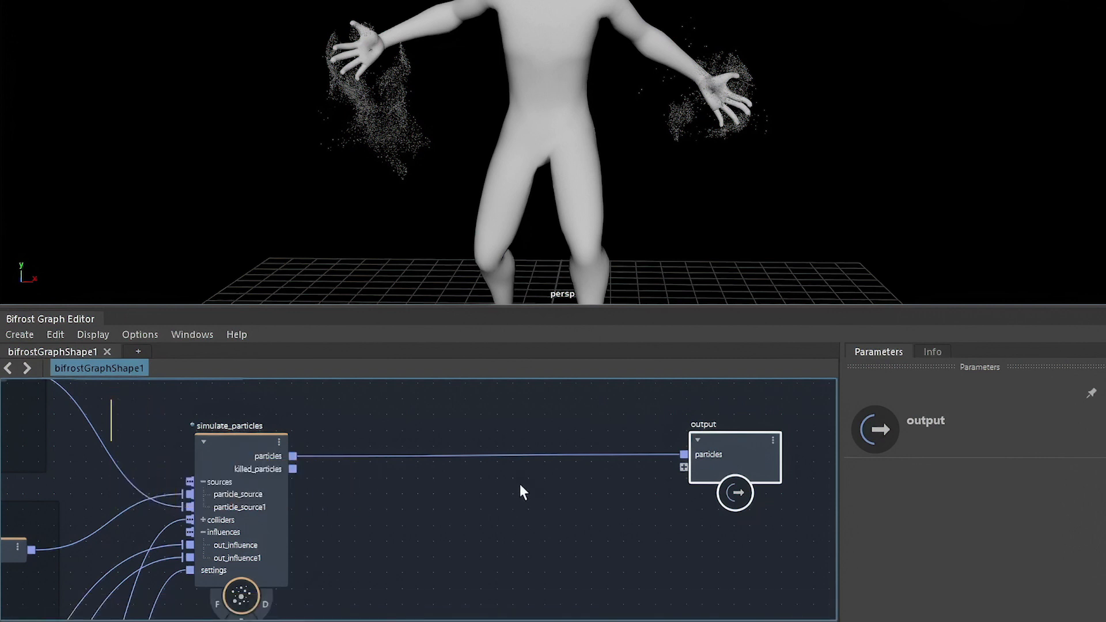
Step: Search the node library for cache nodes
scroll(520, 487, "up", 2)
scroll(524, 485, "down", 2)
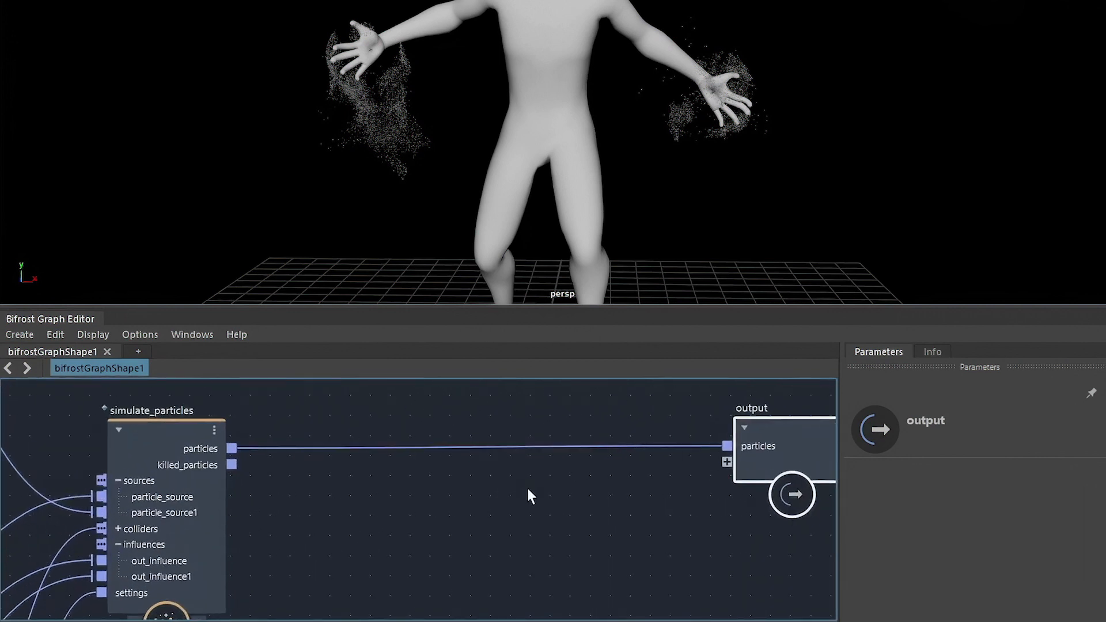
left_click(490, 519)
middle_click_drag(542, 539, 510, 499, "alt")
scroll(531, 494, "down", 1)
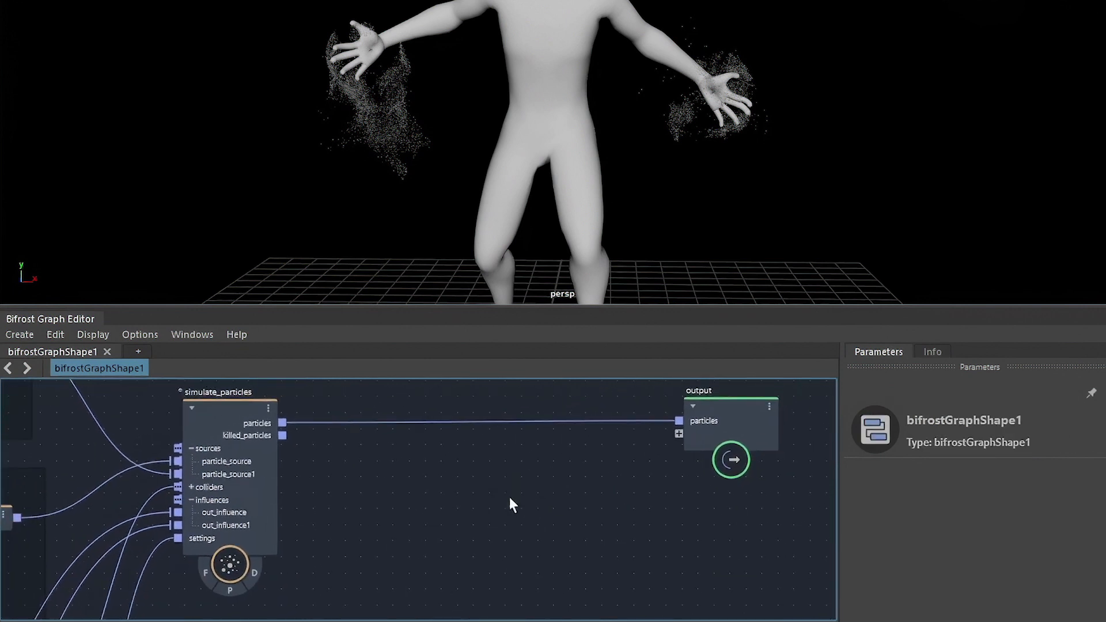
key("Tab")
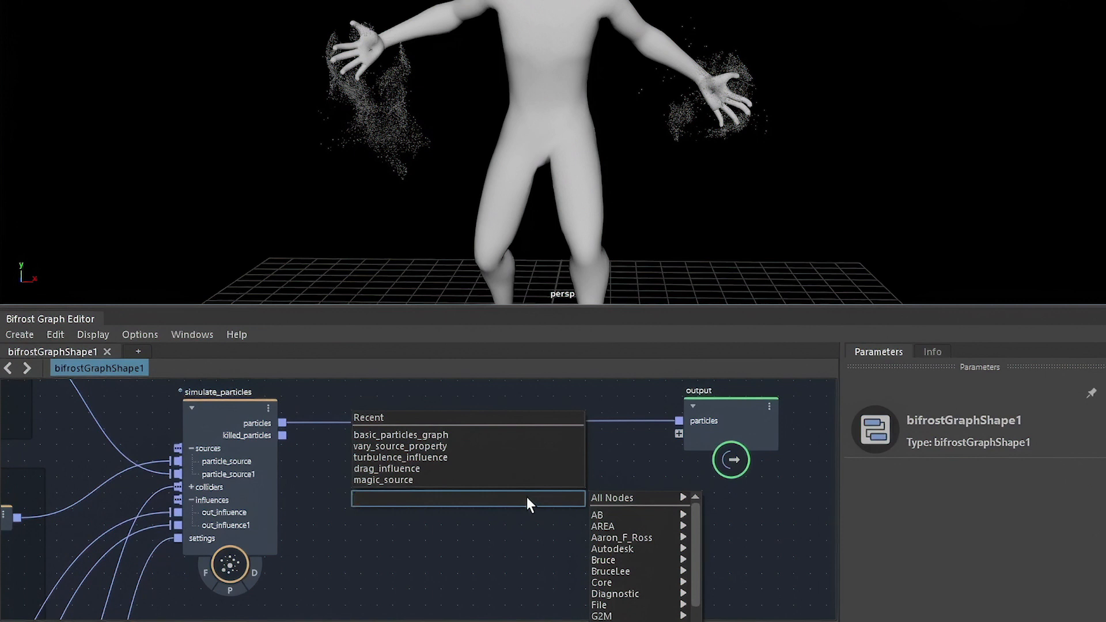
type("ca")
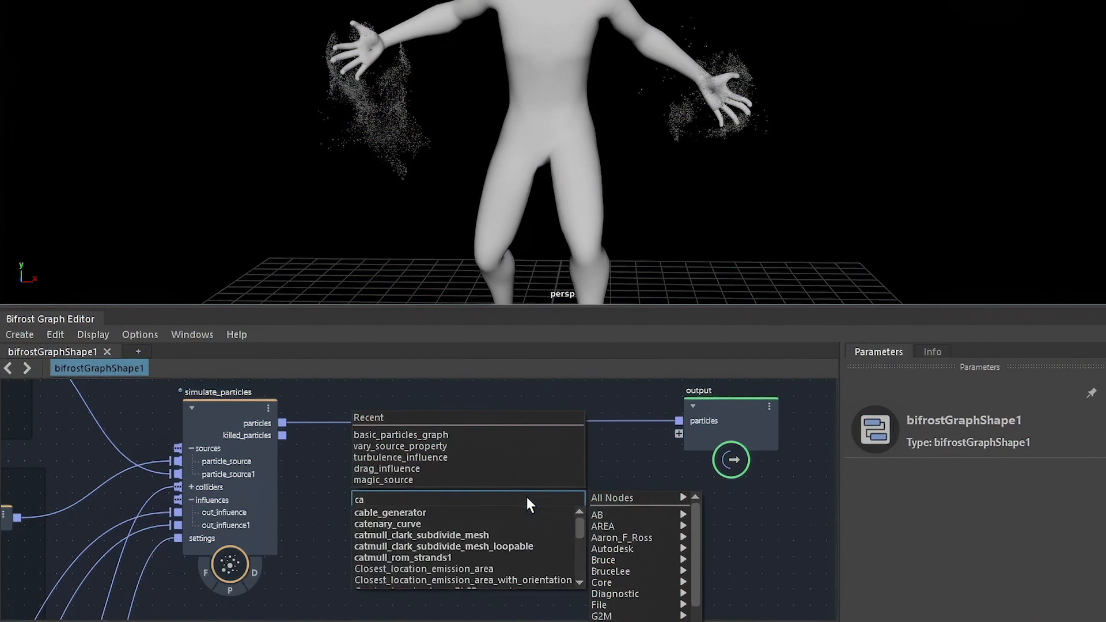
type("che")
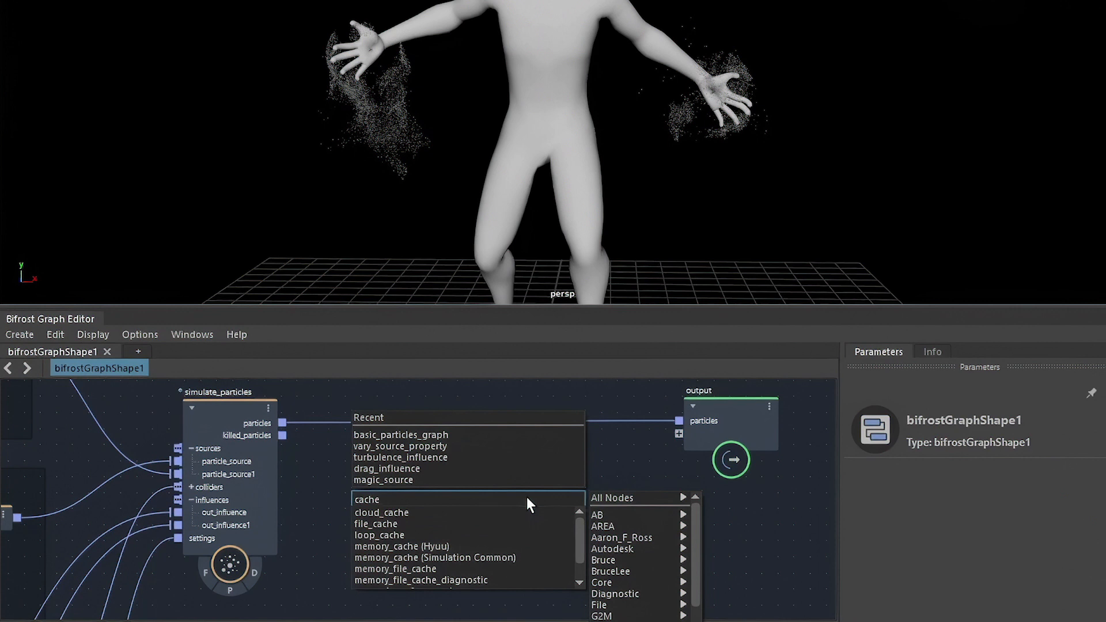
key("BackSpace")
key("BackSpace")
key("BackSpace")
key("BackSpace")
key("BackSpace")
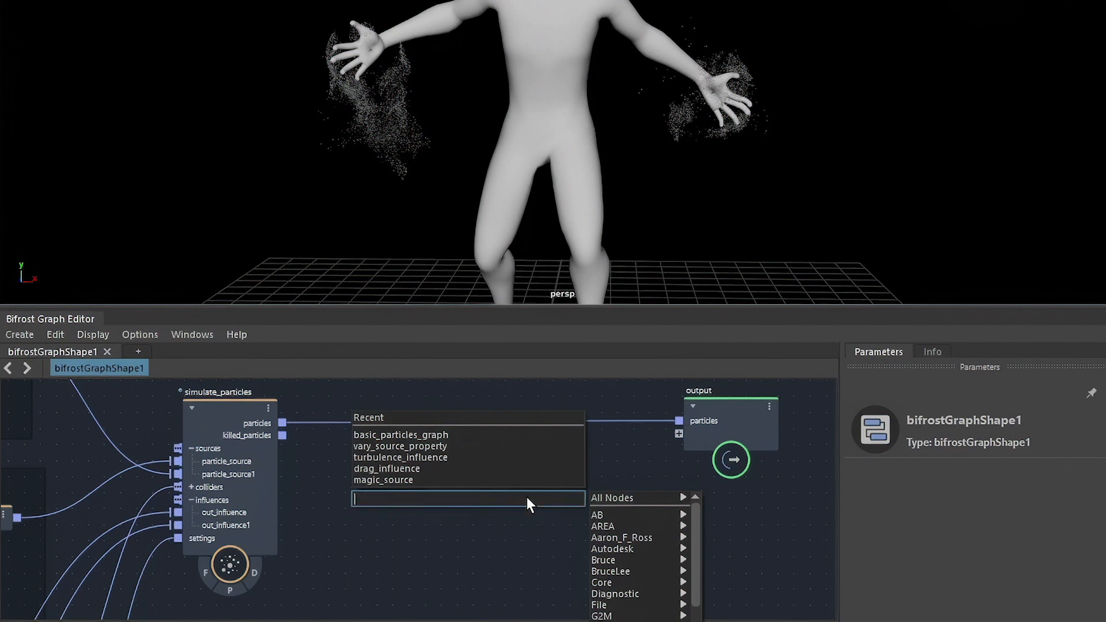
Step: Add a write_Bifrost_object node and position it just below the connection between simulate_particles and output
type("bif")
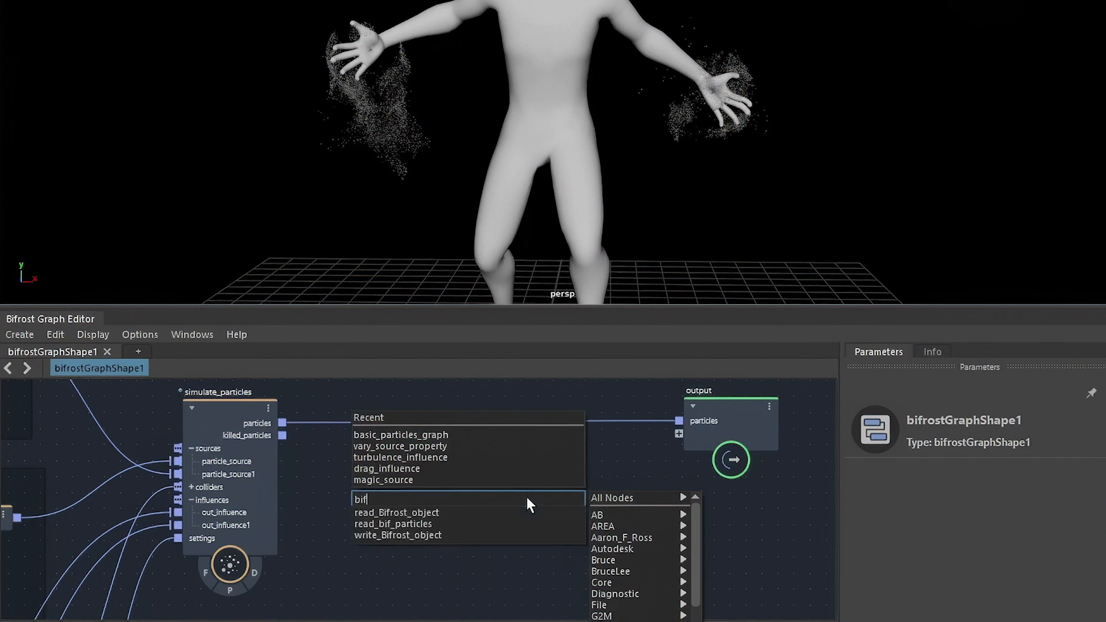
left_click(521, 532)
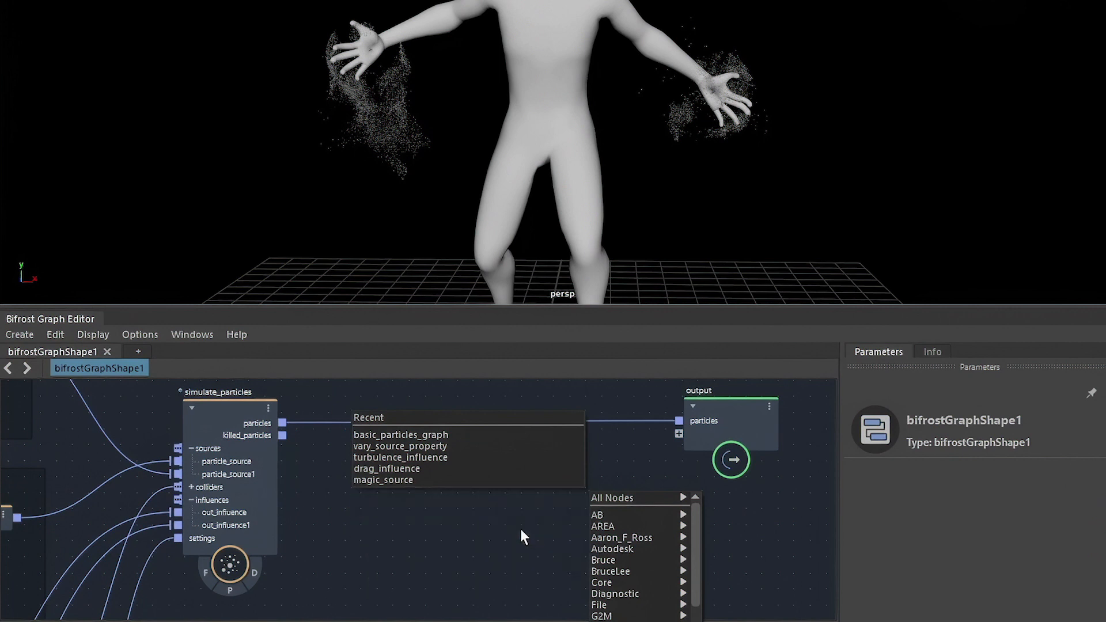
left_click_drag(528, 519, 564, 456)
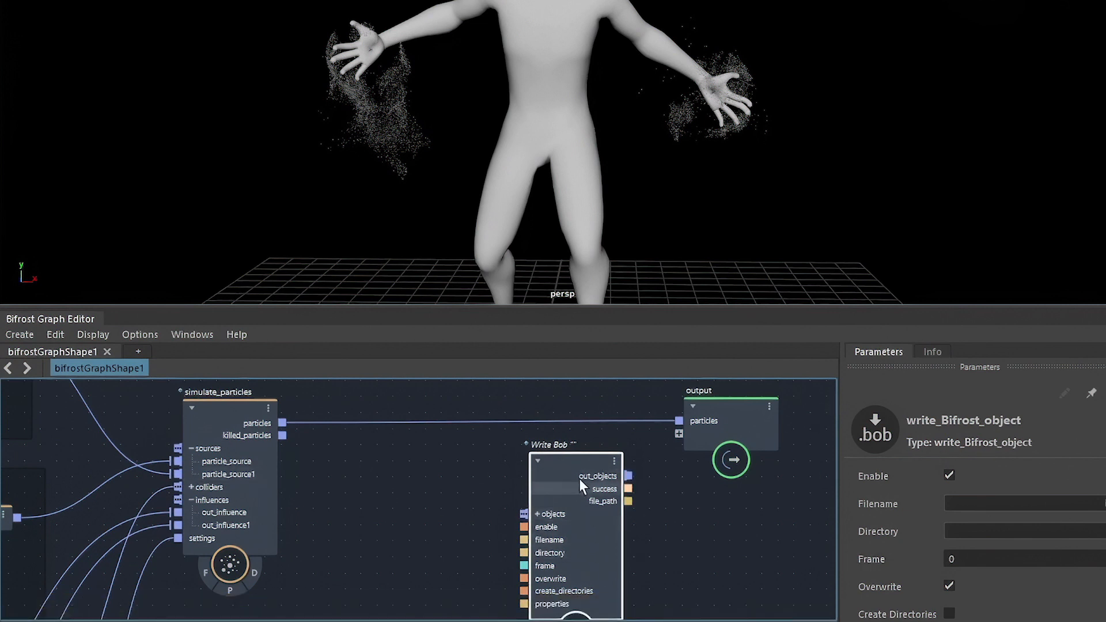
left_click_drag(579, 468, 562, 465)
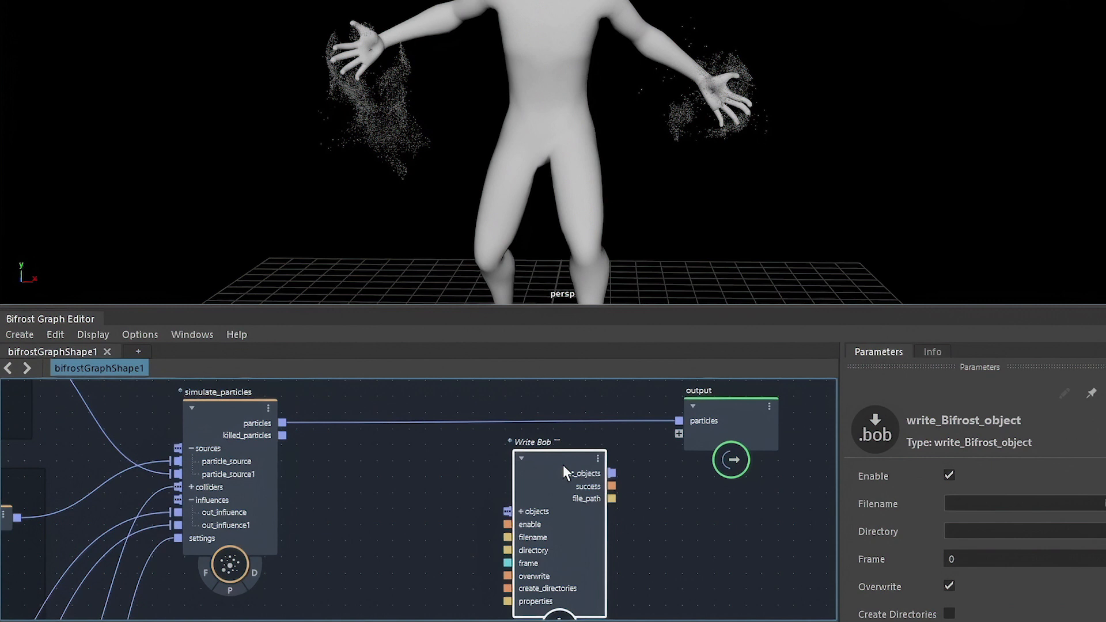
left_click_drag(562, 465, 558, 462)
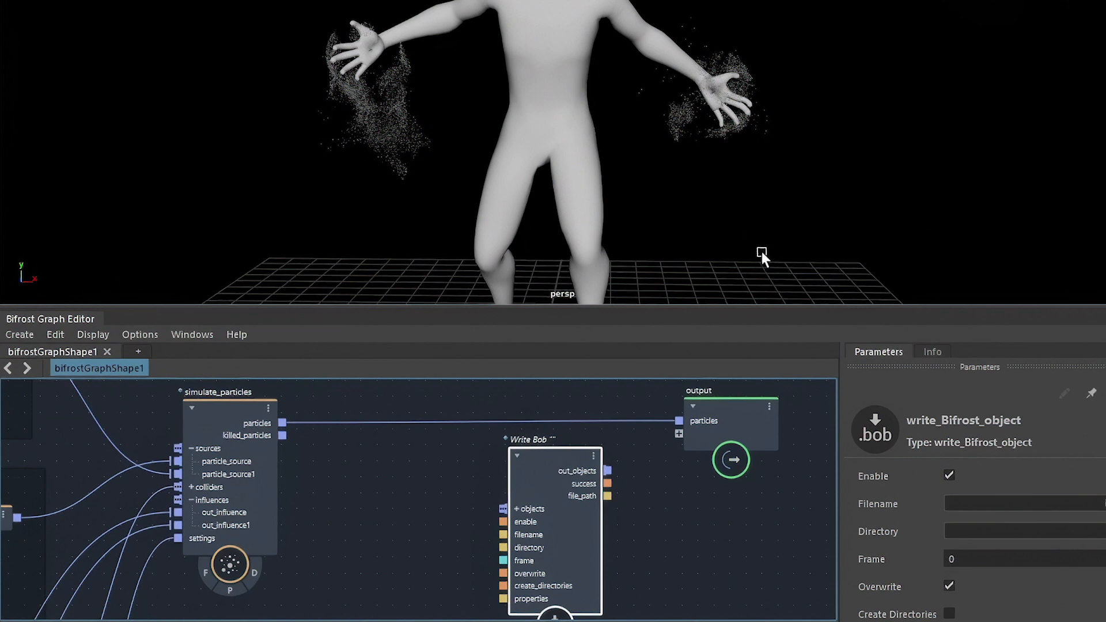
left_click_drag(540, 455, 542, 461)
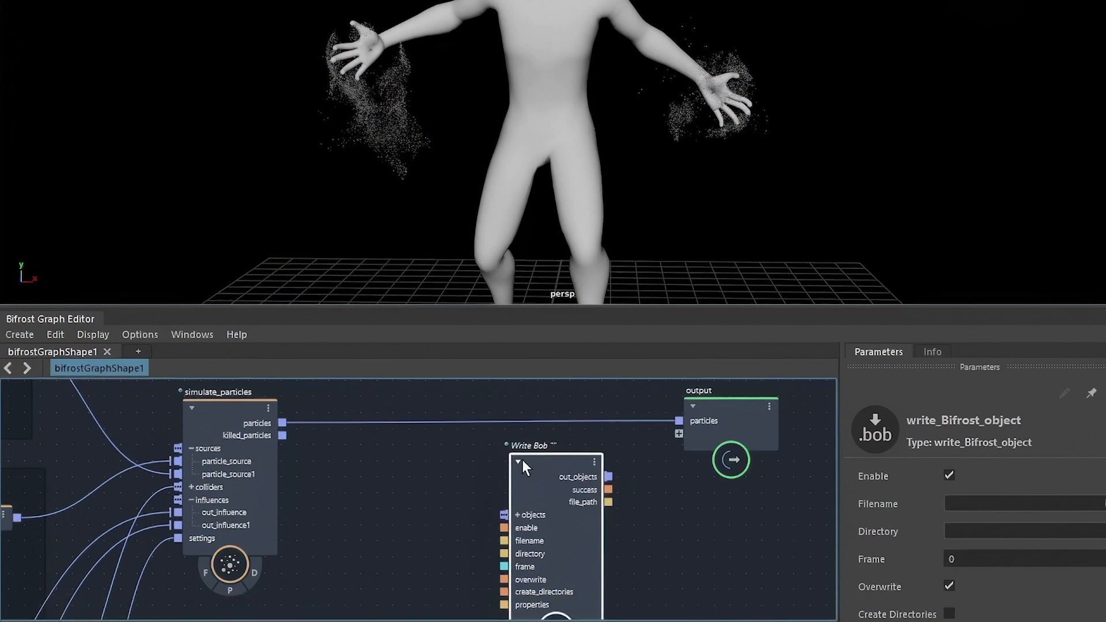
left_click(523, 459)
left_click(523, 459)
left_click_drag(542, 466, 580, 481)
Step: Add a write_Alembic node between simulate_particles and Write Bob, and space the two write nodes apart
left_click(387, 490)
key("Tab")
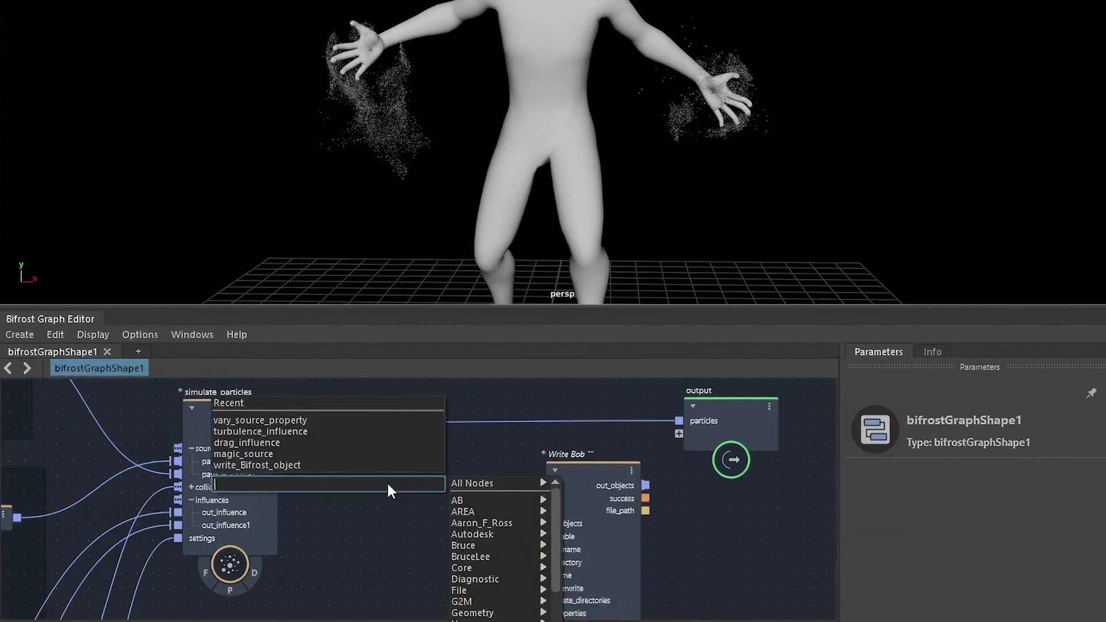
type("wria")
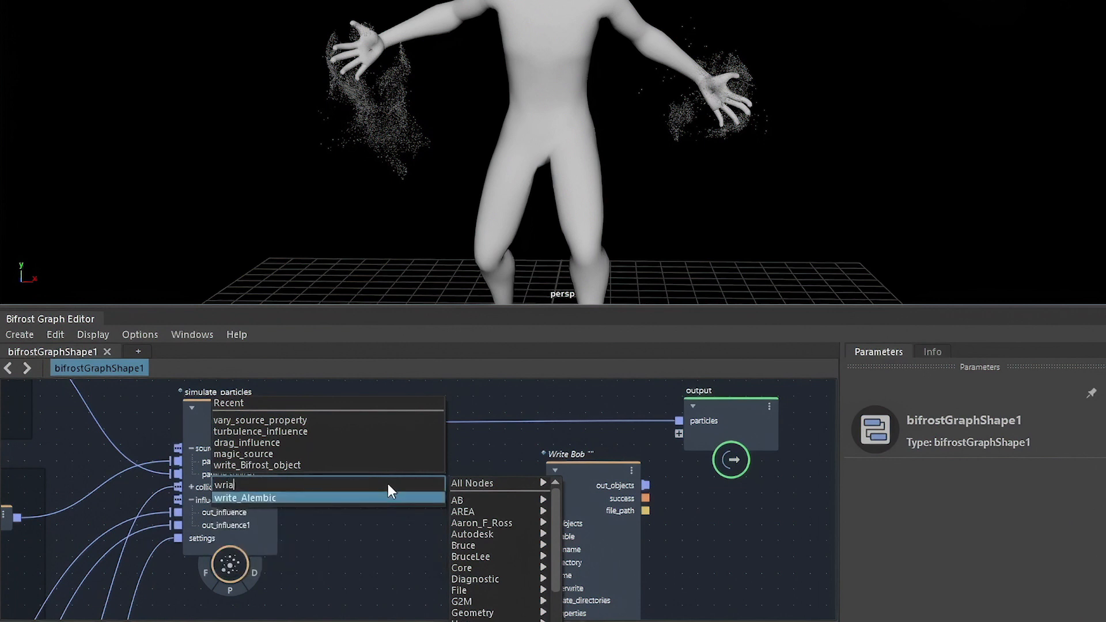
key("Return")
left_click_drag(379, 544, 444, 472)
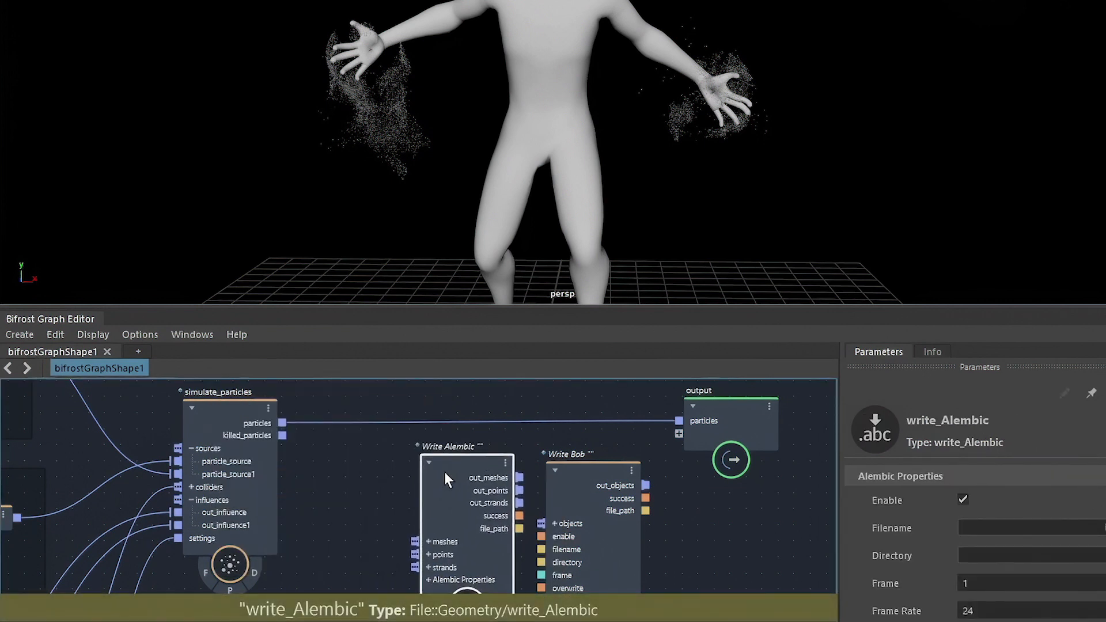
left_click_drag(569, 481, 592, 478)
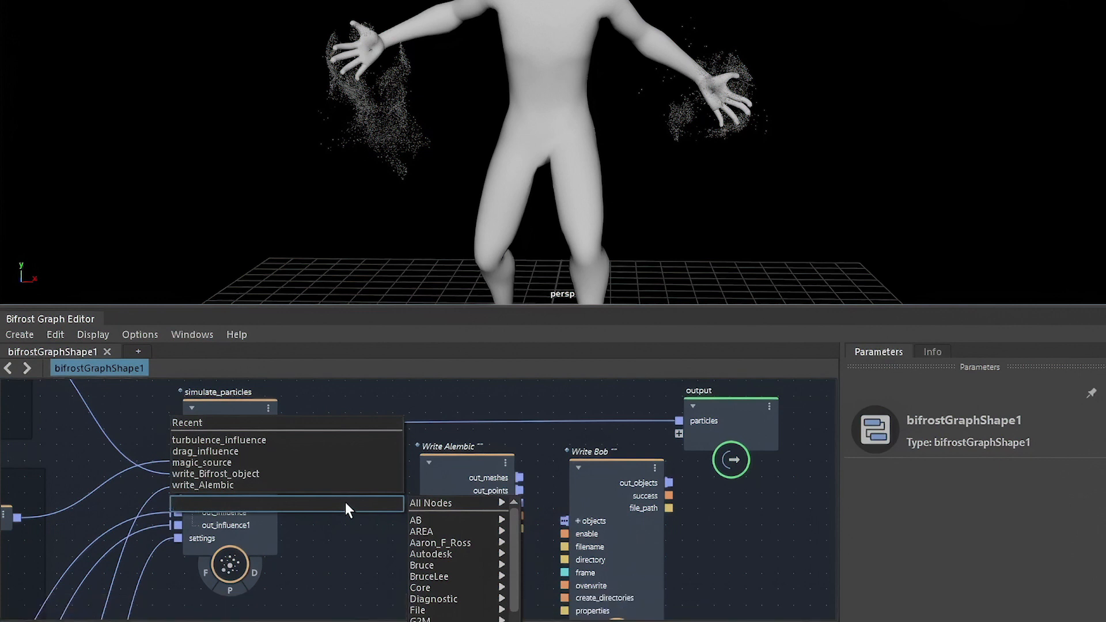
Step: Add a write_OpenVDB_volume node, and delete both it and the write_Alembic node from the graph
type("write")
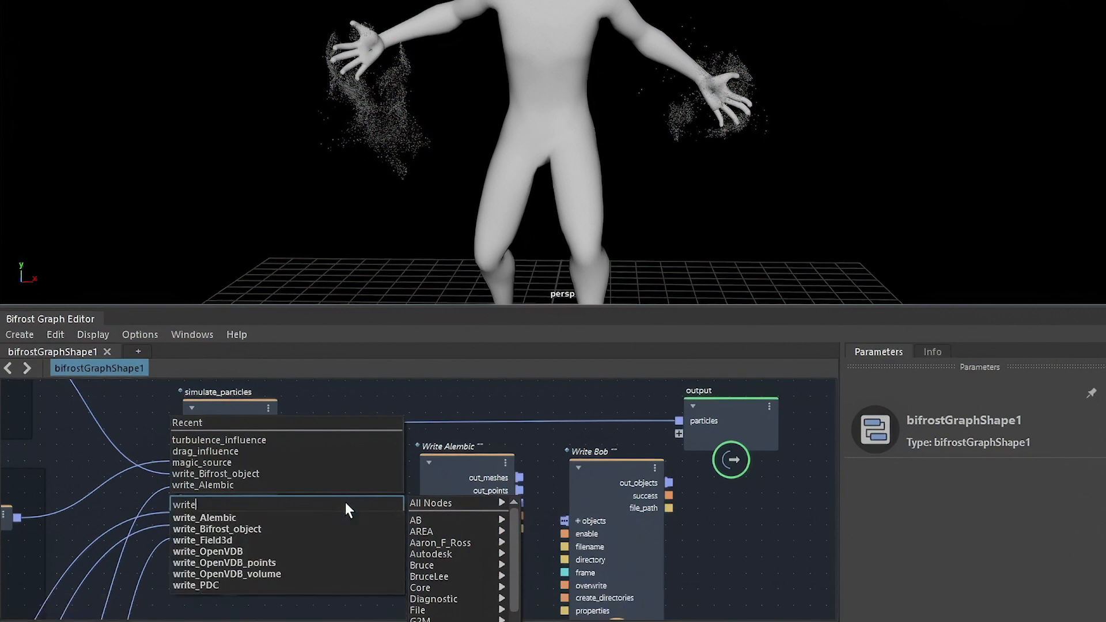
left_click(302, 574)
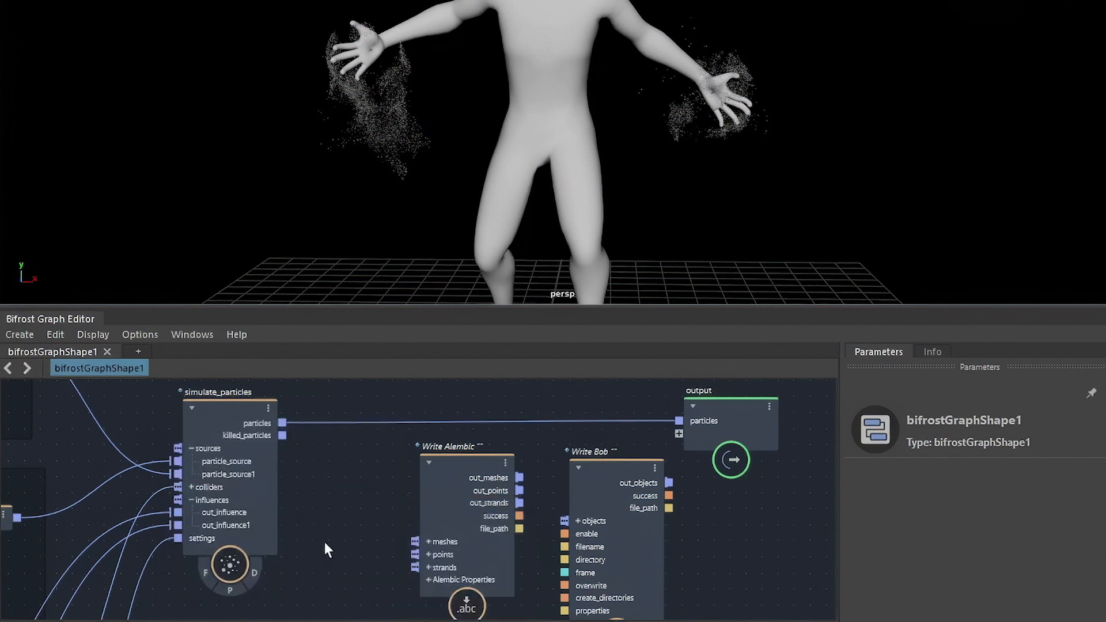
key("Delete")
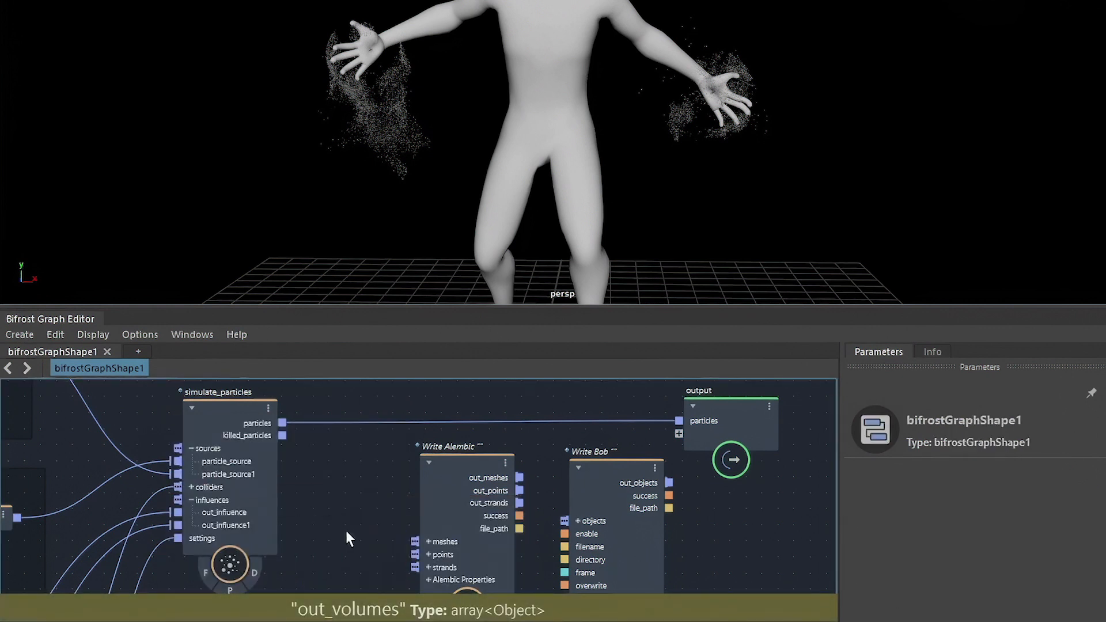
left_click_drag(364, 510, 547, 537)
left_click(388, 488)
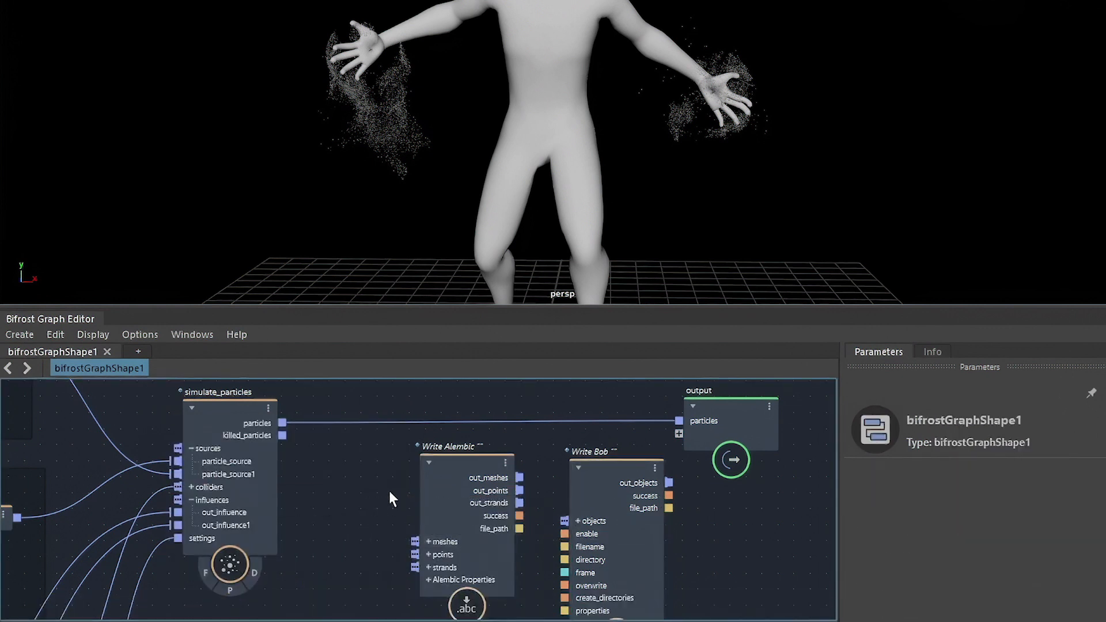
left_click(442, 510)
key("Delete")
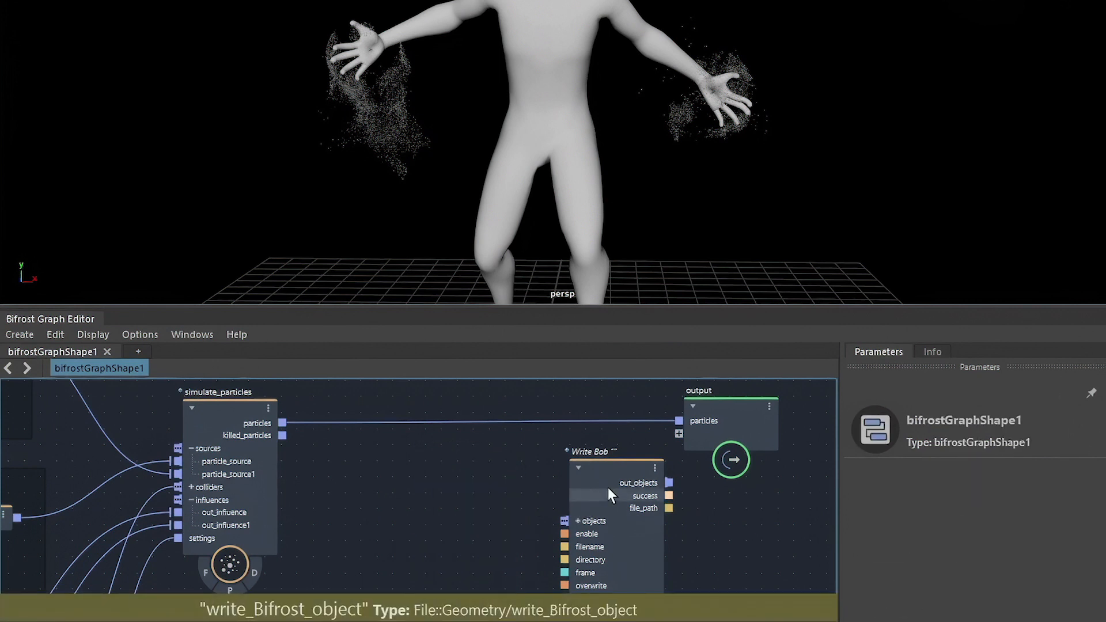
Step: Center Write Bob between simulate_particles and output, and reroute the simulate_particles particles connection from output into Write Bob's objects input
left_click_drag(607, 488, 489, 484)
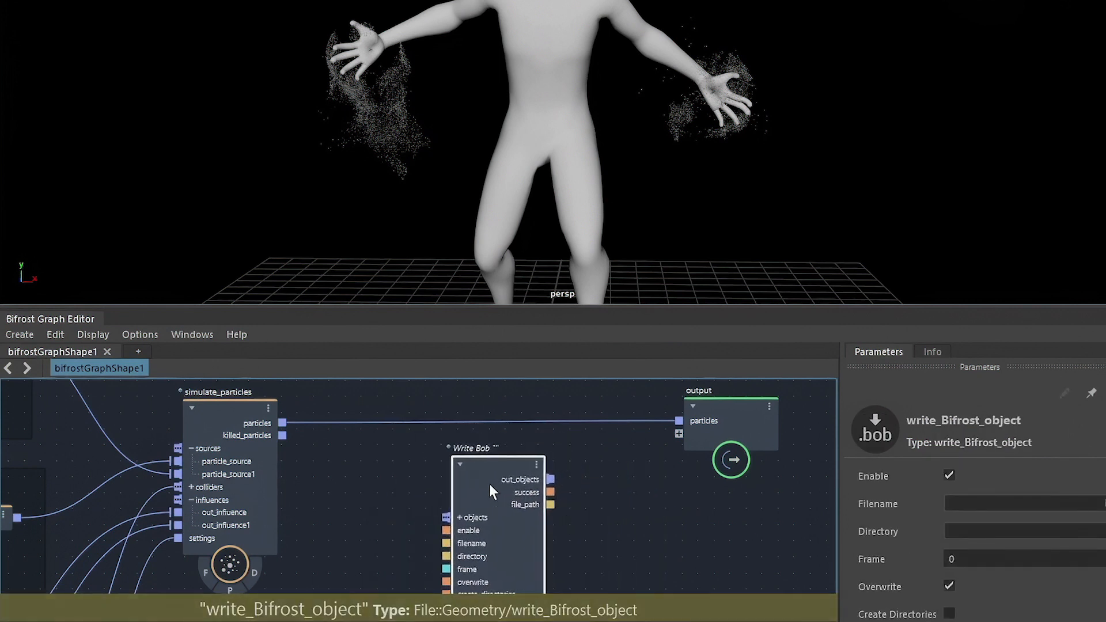
middle_click_drag(650, 529, 637, 521)
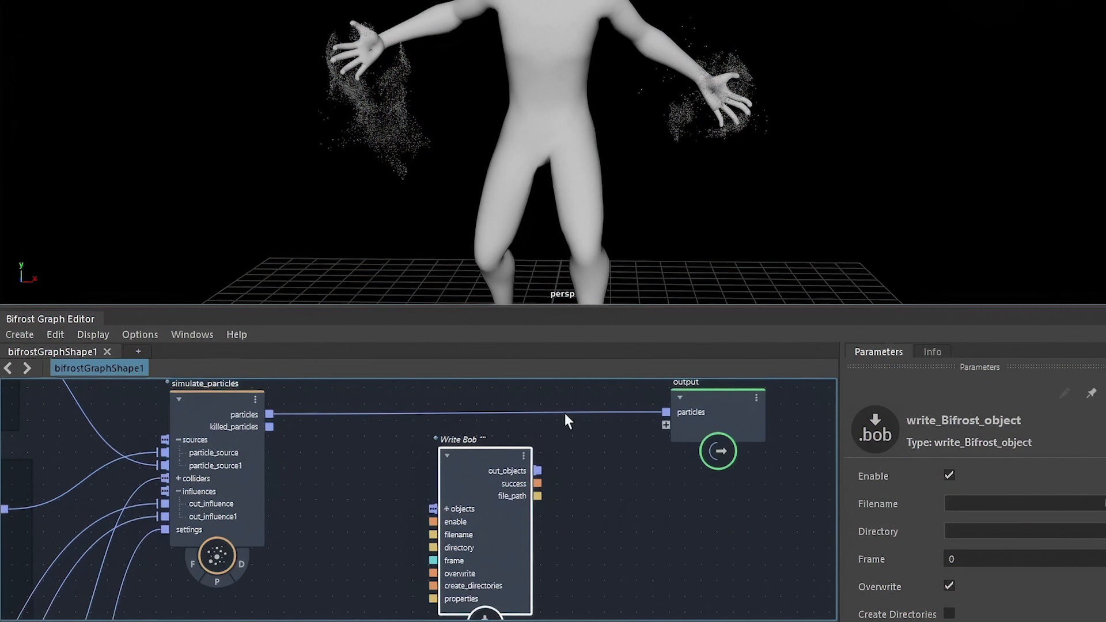
left_click_drag(596, 413, 454, 532)
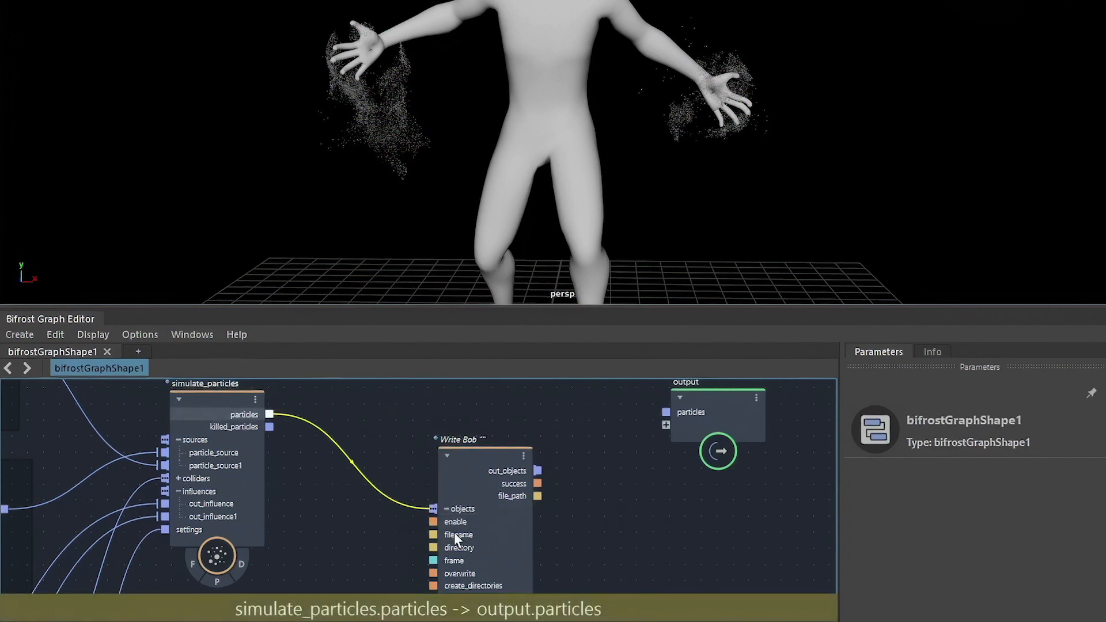
Step: Set Write Bob's output filename to magic.#### as a .bob object sequence in the Magic fx cache folder
left_click(499, 455)
scroll(494, 452, "up", 1)
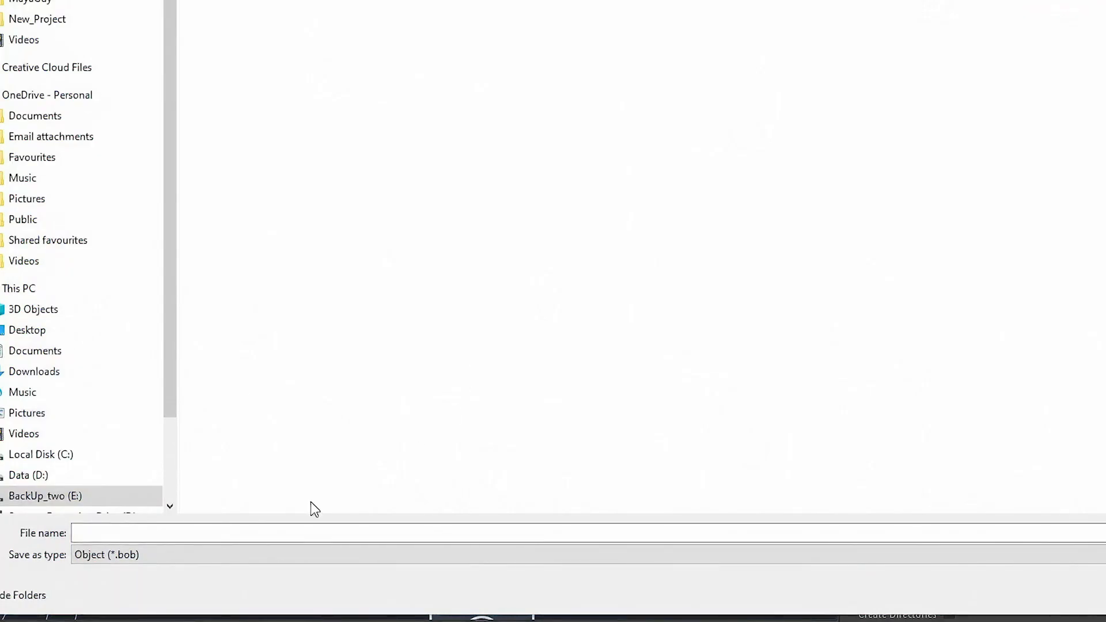
left_click(131, 532)
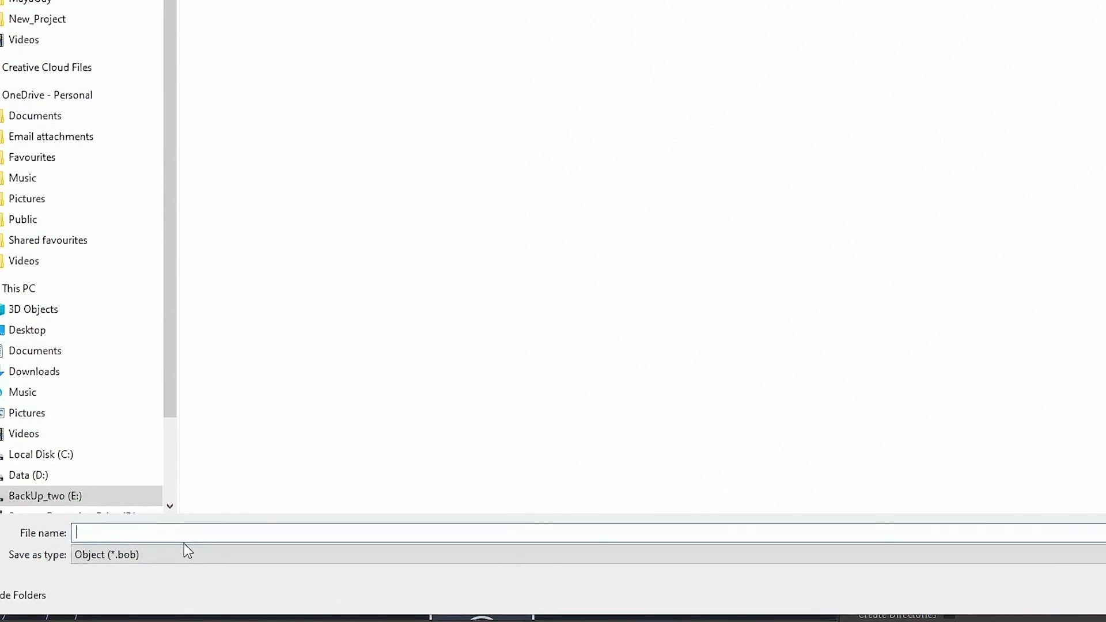
type("magic.####")
key("Return")
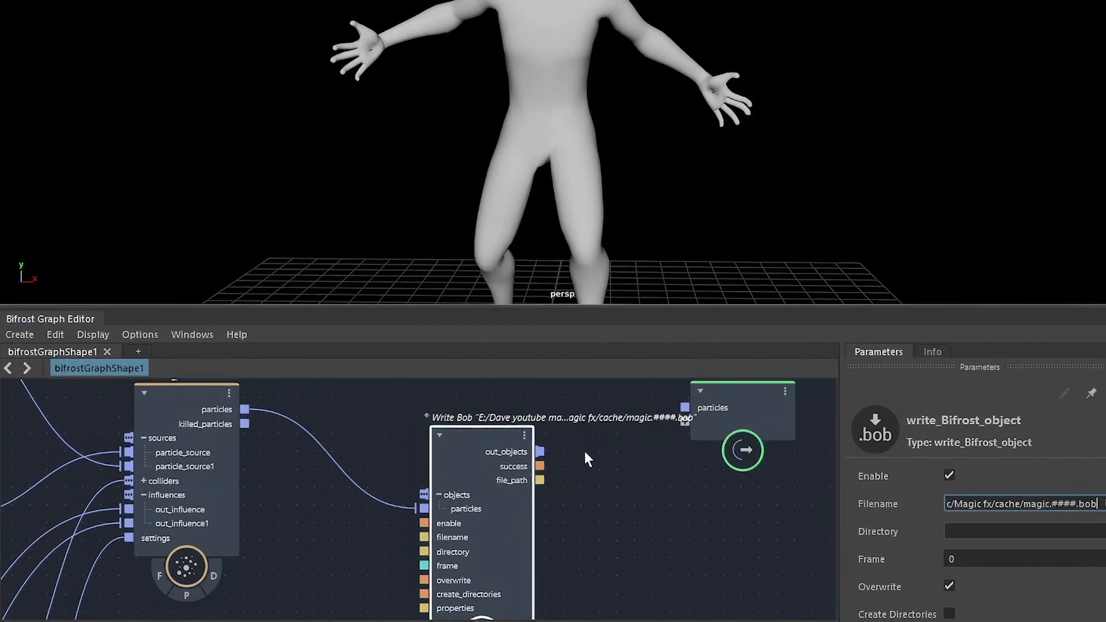
left_click_drag(1099, 505, 1082, 504)
Step: Move Write Bob farther from simulate_particles and add a time node in the space below simulate_particles
middle_click_drag(680, 557, 718, 508, "alt")
left_click_drag(543, 499, 621, 448)
middle_click_drag(621, 448, 423, 435, "alt")
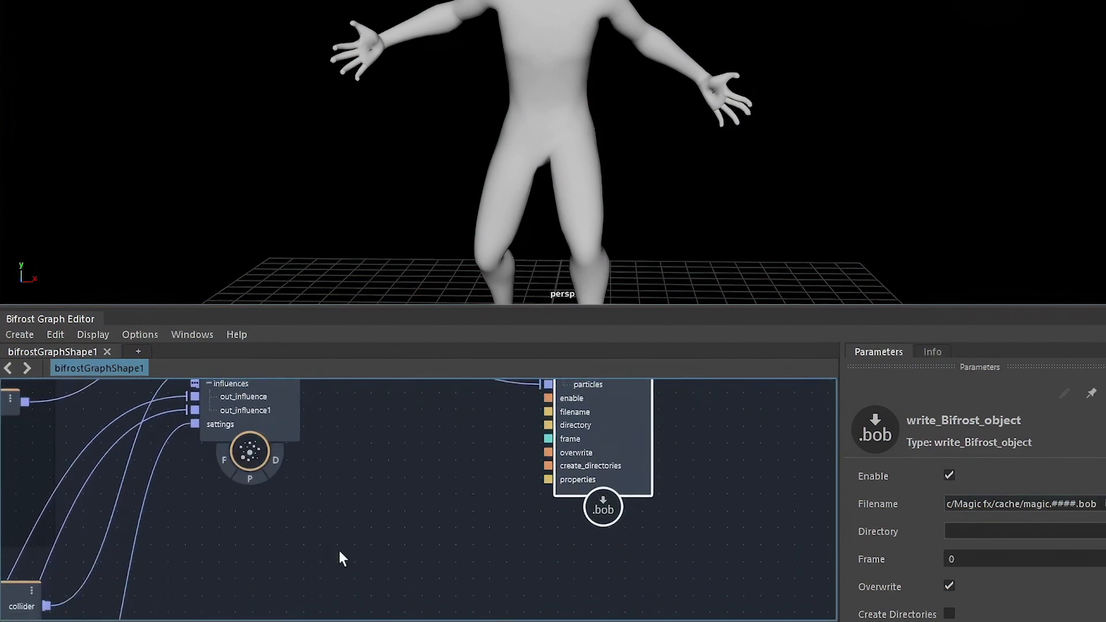
key("Tab")
type("time")
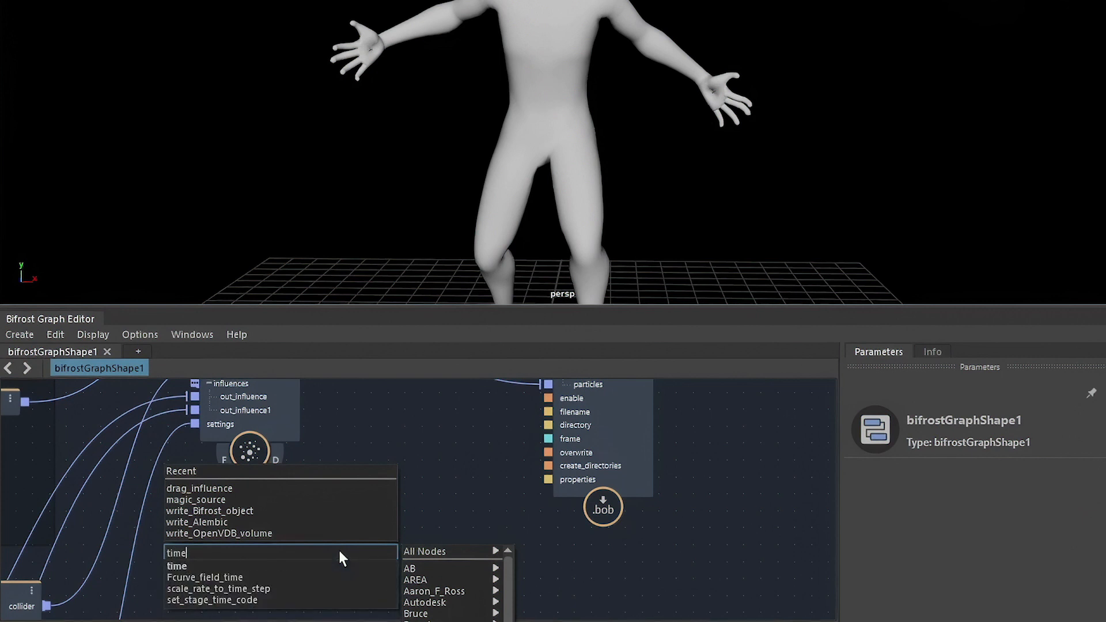
key("Down")
key("Return")
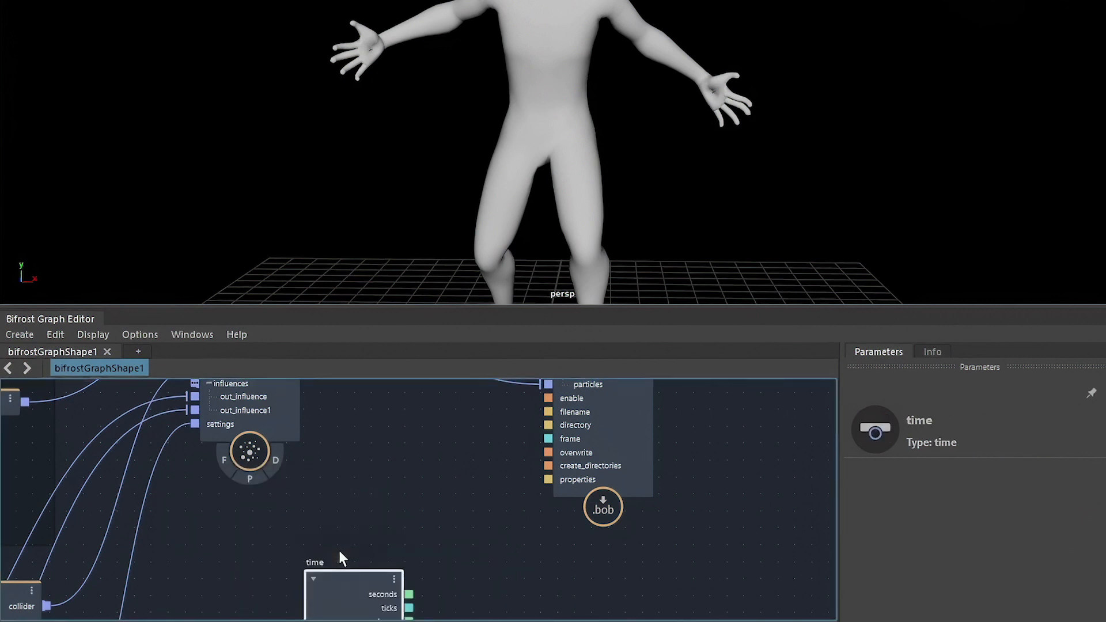
middle_click_drag(442, 511, 358, 513)
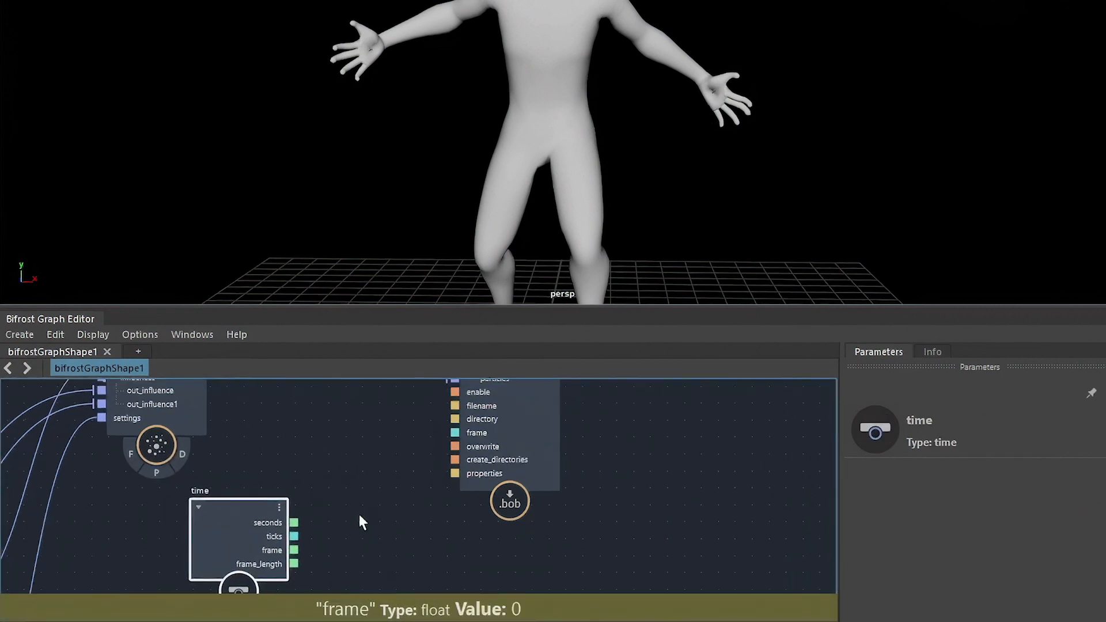
left_click(530, 477)
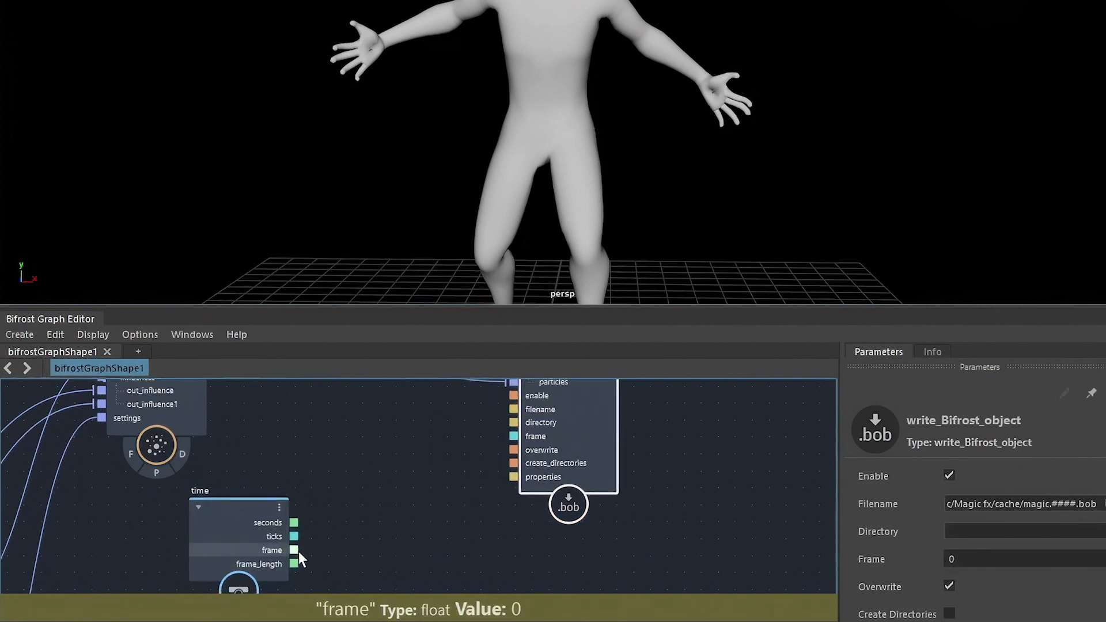
Step: Add a to_long conversion node beside the time node for its frame output
left_click_drag(295, 550, 395, 556)
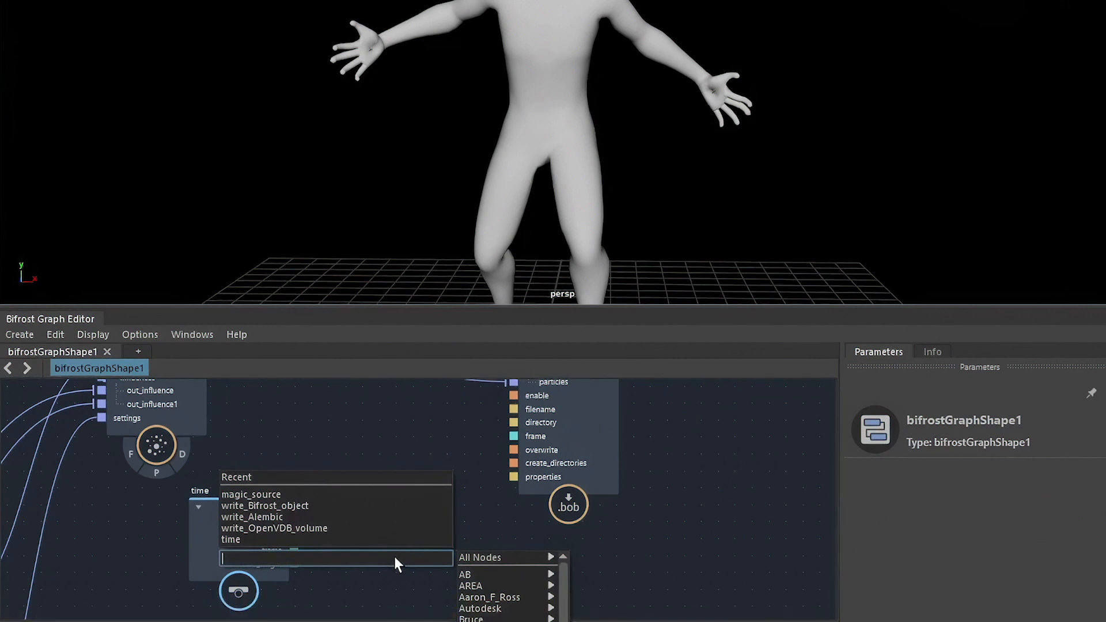
type("to")
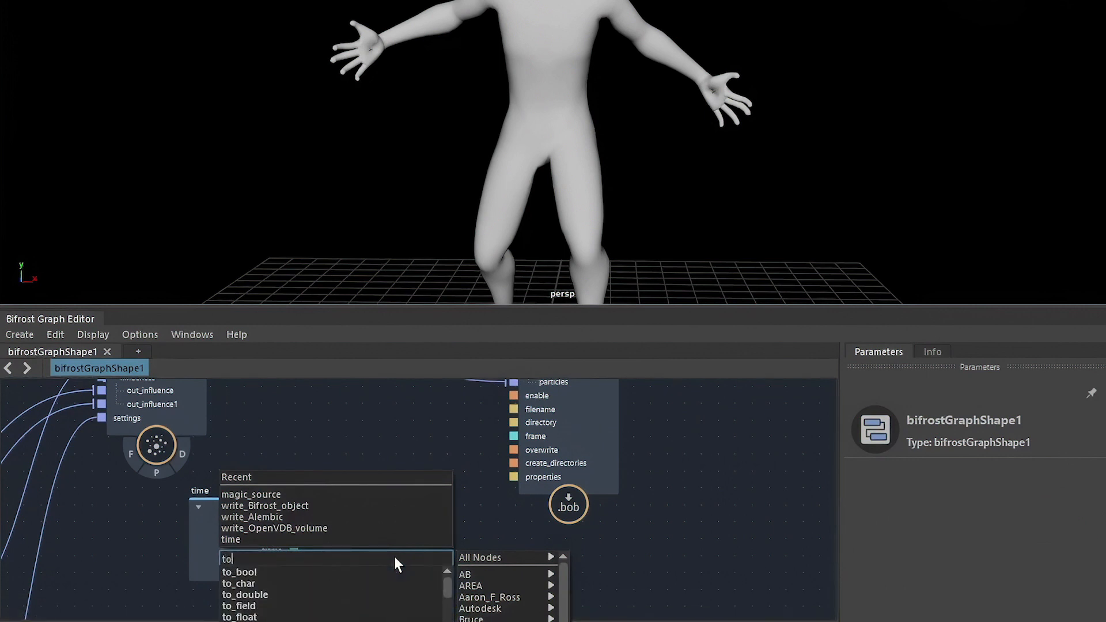
key("Down")
key("Down")
key("Down")
key("Down")
key("Down")
key("Return")
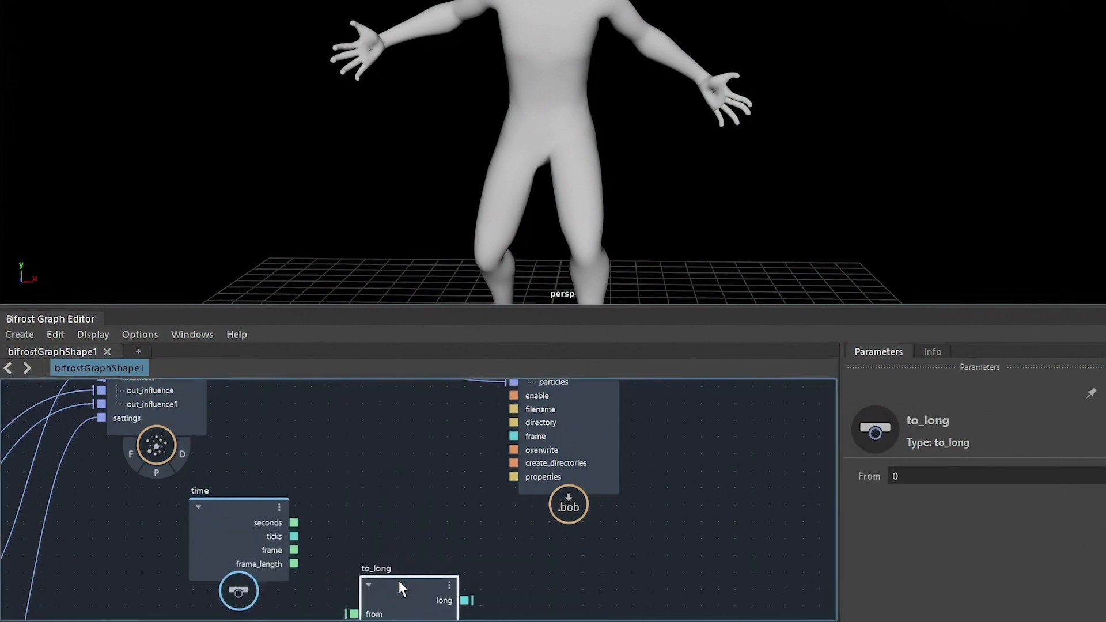
Step: Connect the time node's frame output to to_long, wire to_long's long output into Write Bob's frame input, and arrange the nodes compactly
left_click_drag(399, 580, 396, 506)
left_click_drag(569, 439, 585, 434)
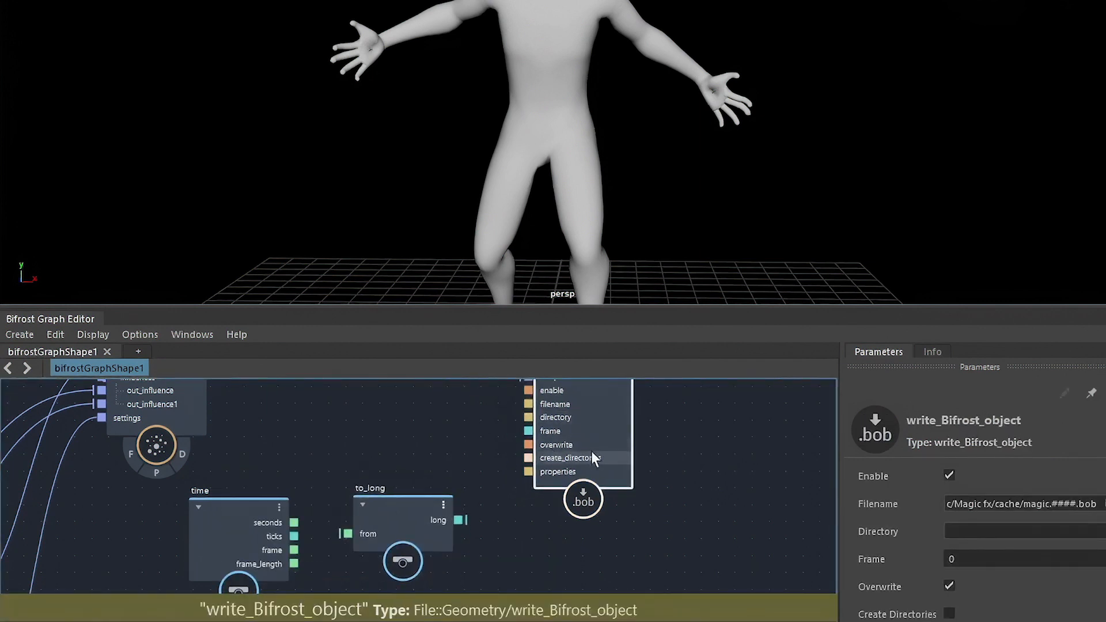
left_click_drag(300, 551, 354, 531)
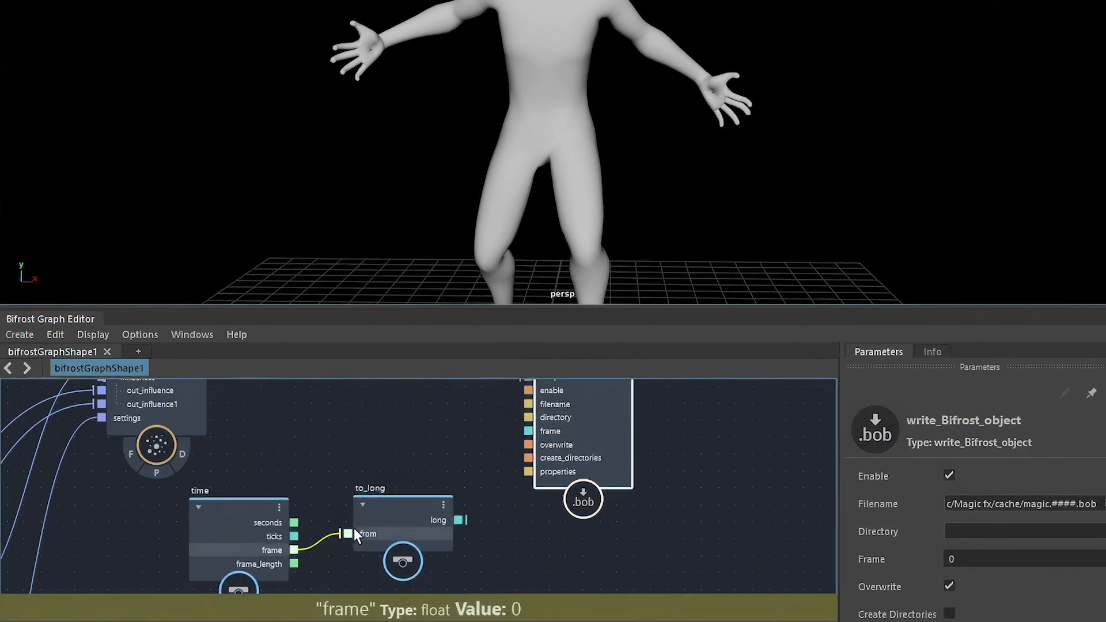
left_click_drag(461, 519, 542, 433)
left_click_drag(407, 527, 424, 497)
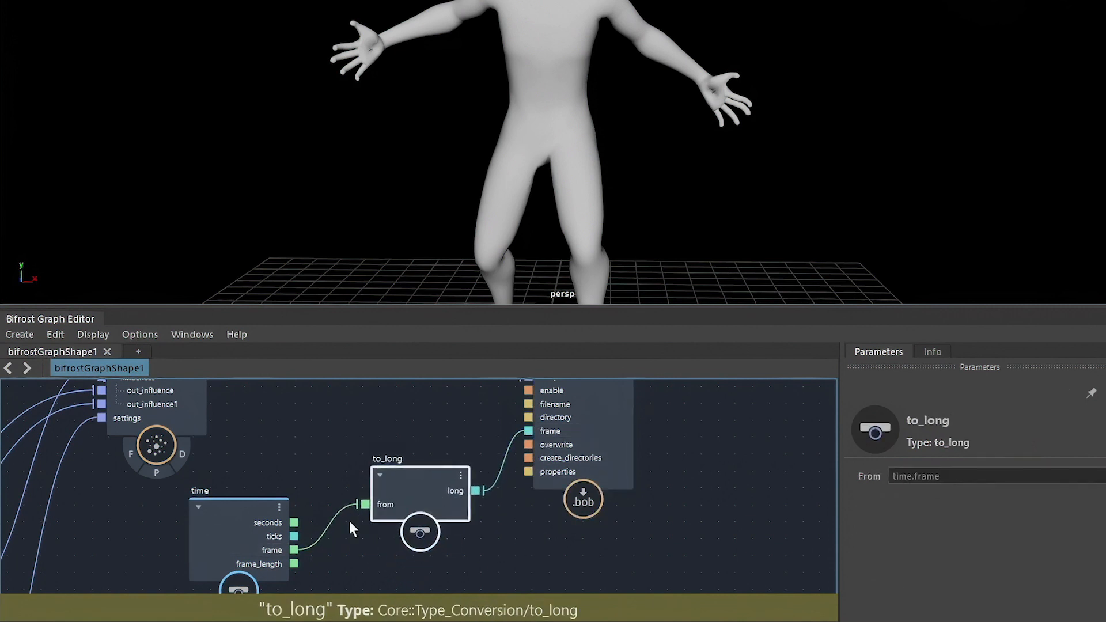
left_click_drag(223, 527, 247, 512)
left_click(730, 458)
scroll(675, 431, "down", 3)
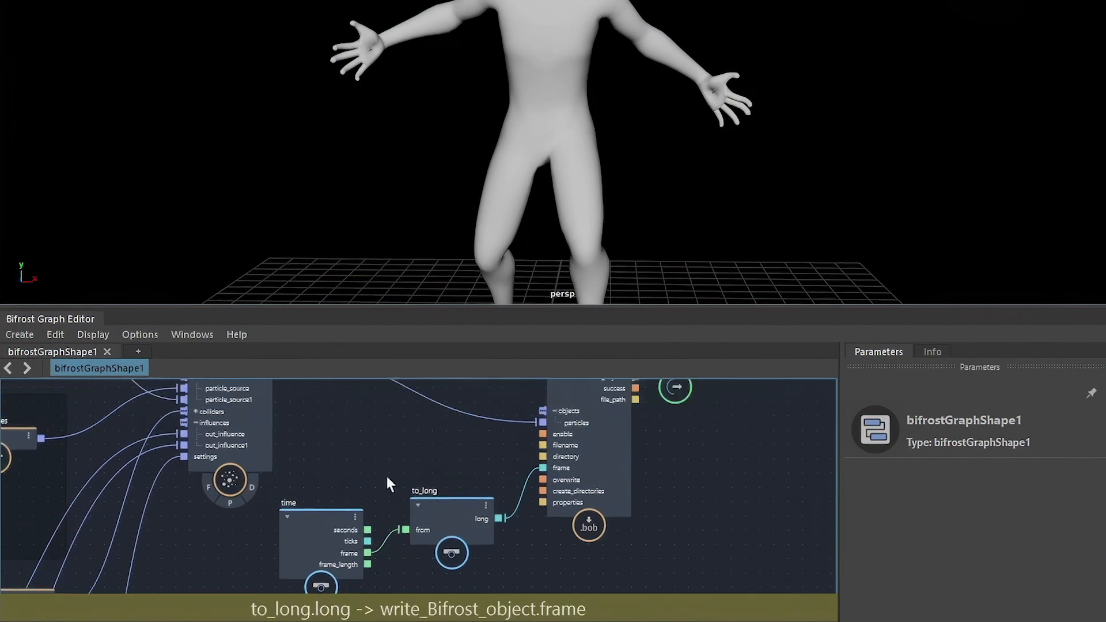
Step: Examine the time and to_long nodes and the #### frame placeholder in Write Bob's filename
left_click(293, 520)
left_click(427, 519)
left_click(316, 545)
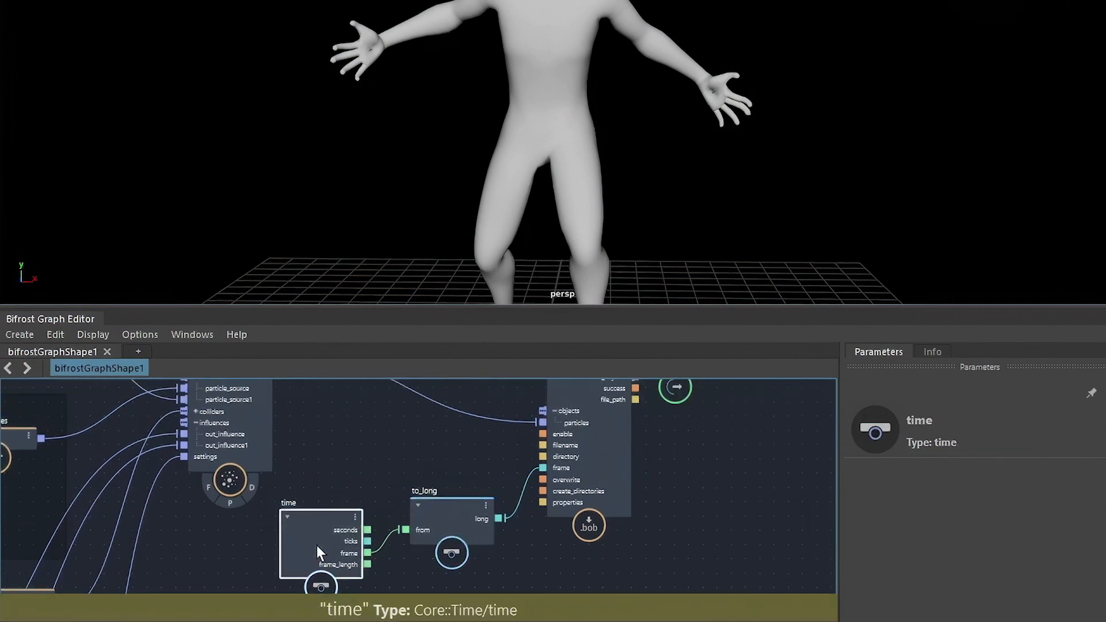
middle_click_drag(734, 473, 713, 535, "alt")
left_click_drag(574, 454, 557, 449)
middle_click_drag(625, 504, 608, 482, "alt")
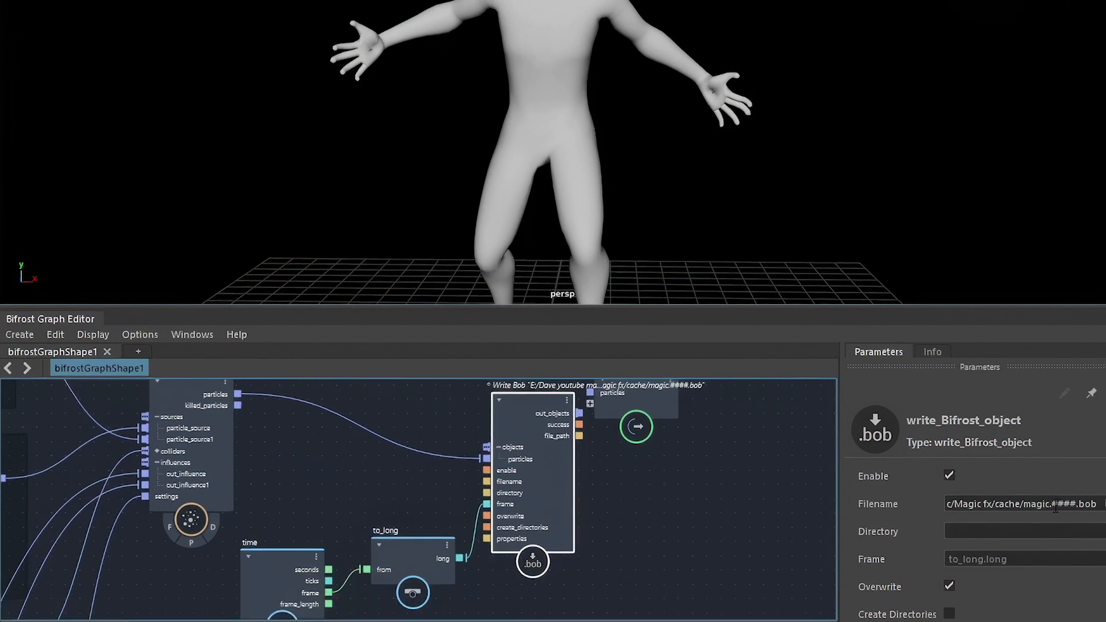
left_click_drag(1051, 505, 1076, 505)
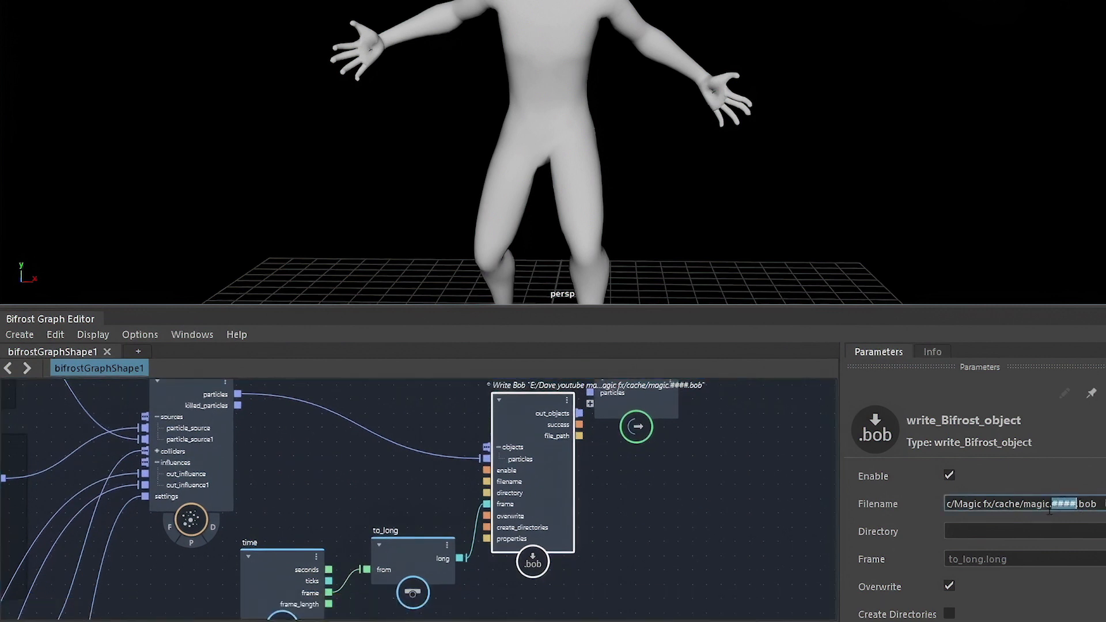
Step: Reposition the time node beside to_long and enlarge the graph editor over the viewport
middle_click_drag(655, 509, 688, 453, "alt")
left_click_drag(318, 519, 343, 515)
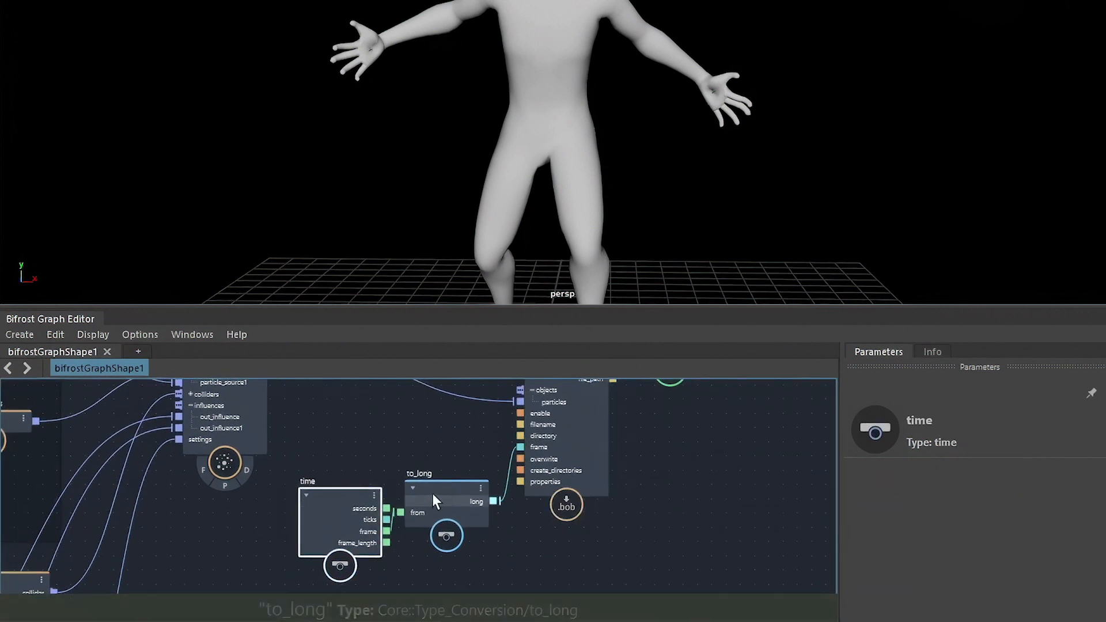
left_click(440, 504)
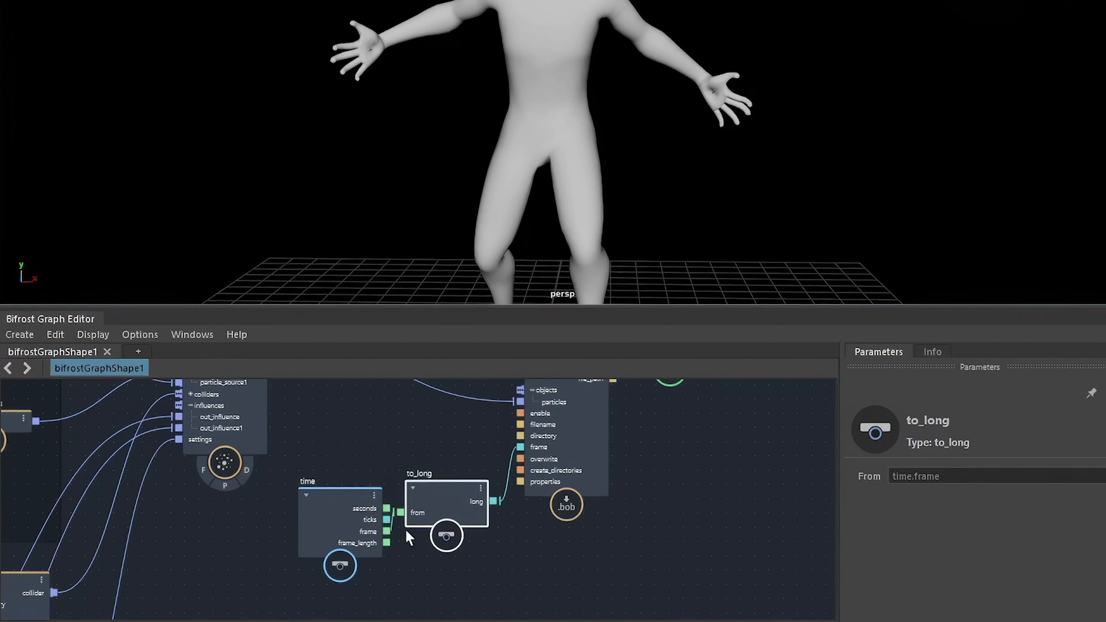
left_click_drag(314, 532, 294, 523)
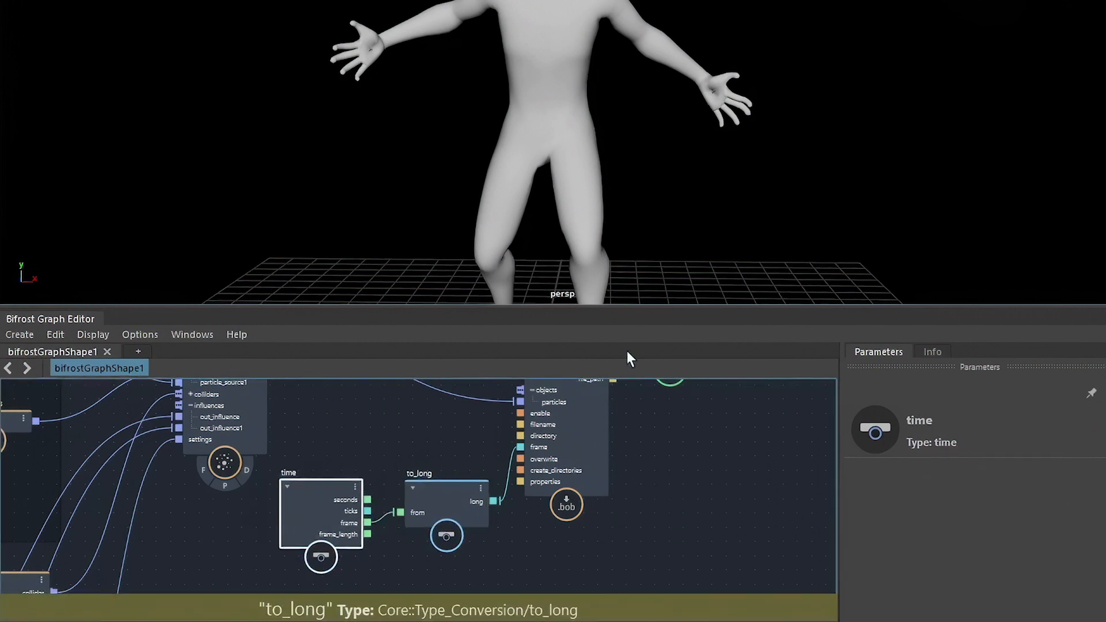
left_click_drag(617, 309, 627, 119)
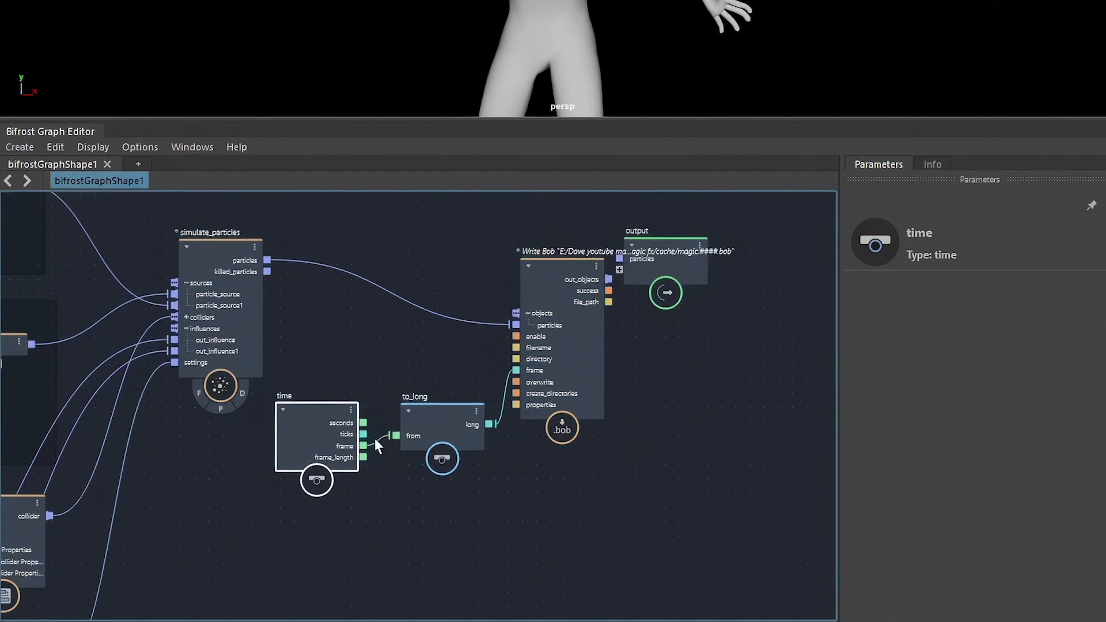
Step: Group the time, to_long and Write Bob nodes into a compound and name it ".bob with time"
left_click(411, 418, "shift")
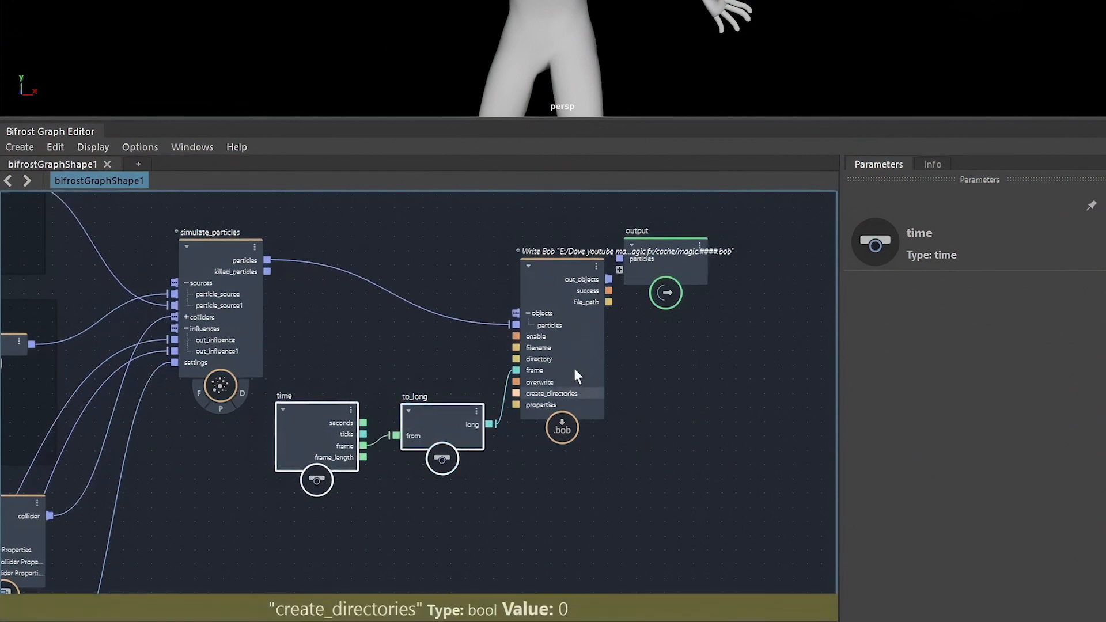
left_click(543, 278, "shift")
right_click(616, 356)
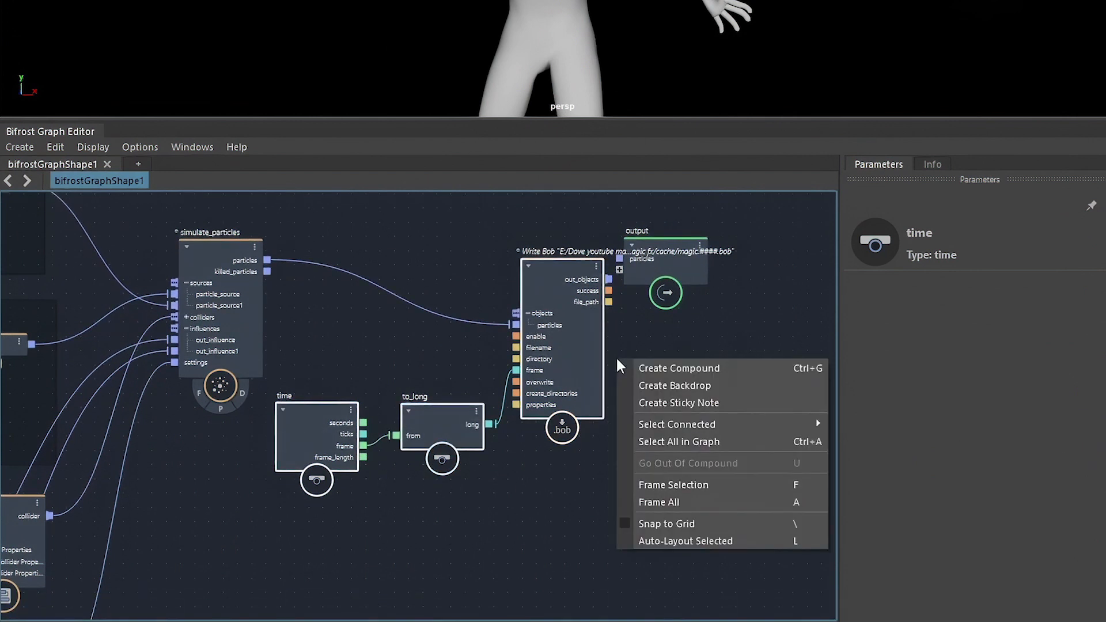
left_click(648, 367)
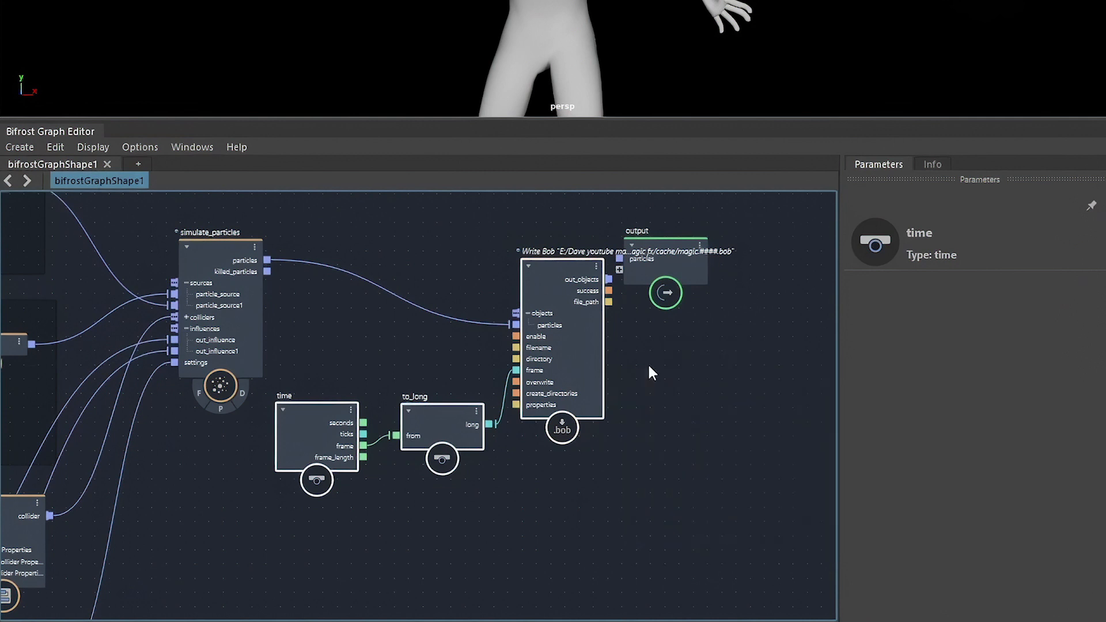
double_click(419, 347)
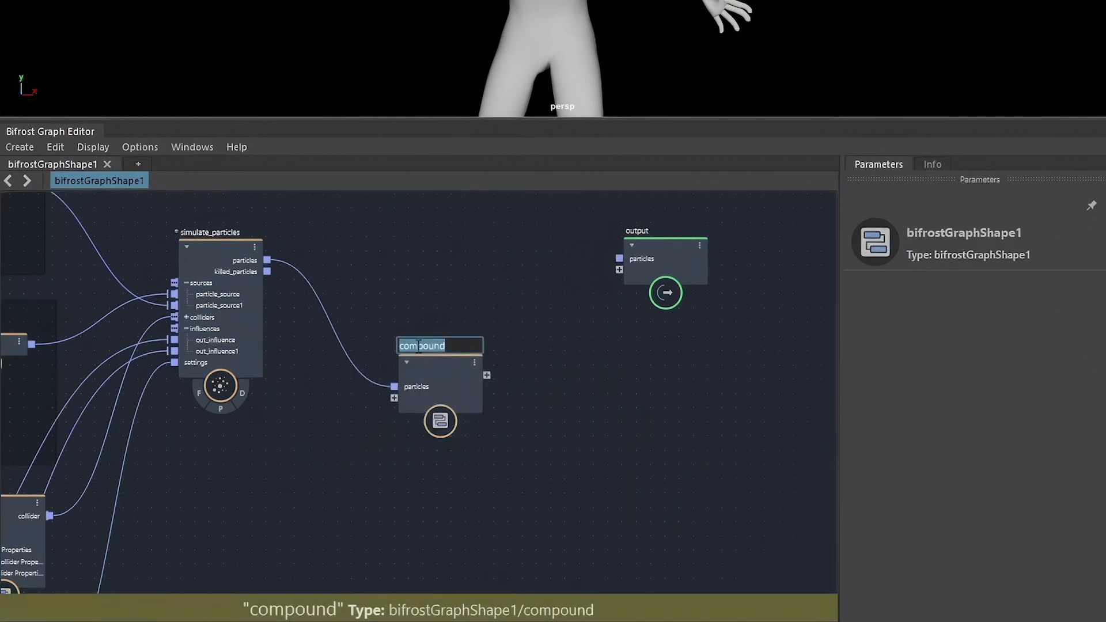
type(".bob")
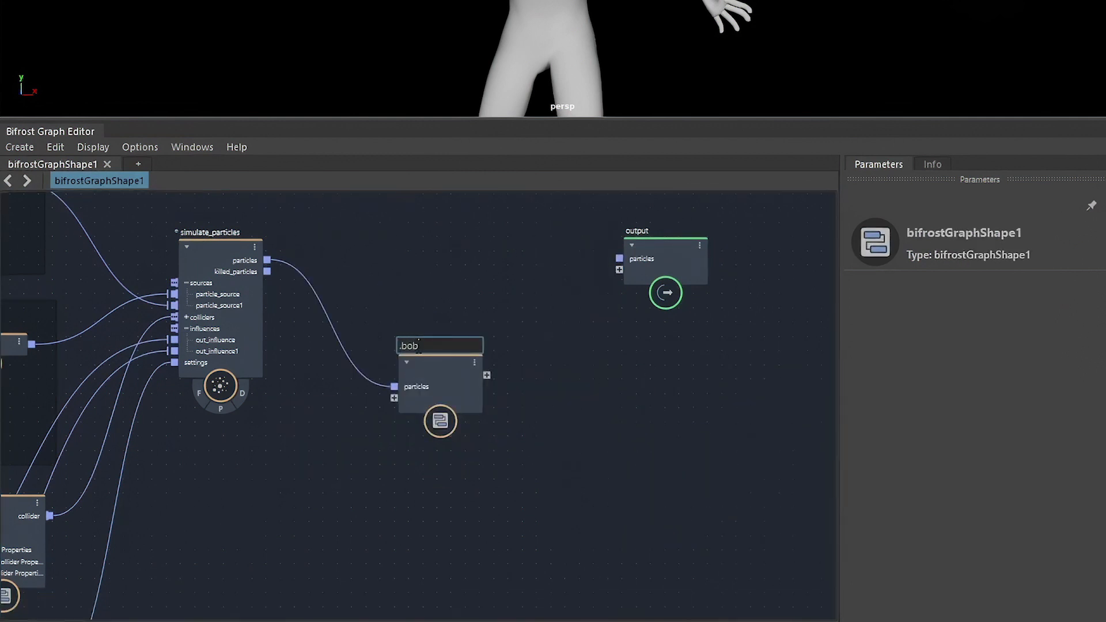
type(" with time")
key("Return")
Step: Undo the bob_with_time compound's moves, renaming and creation to get back the separate nodes
right_click(434, 367)
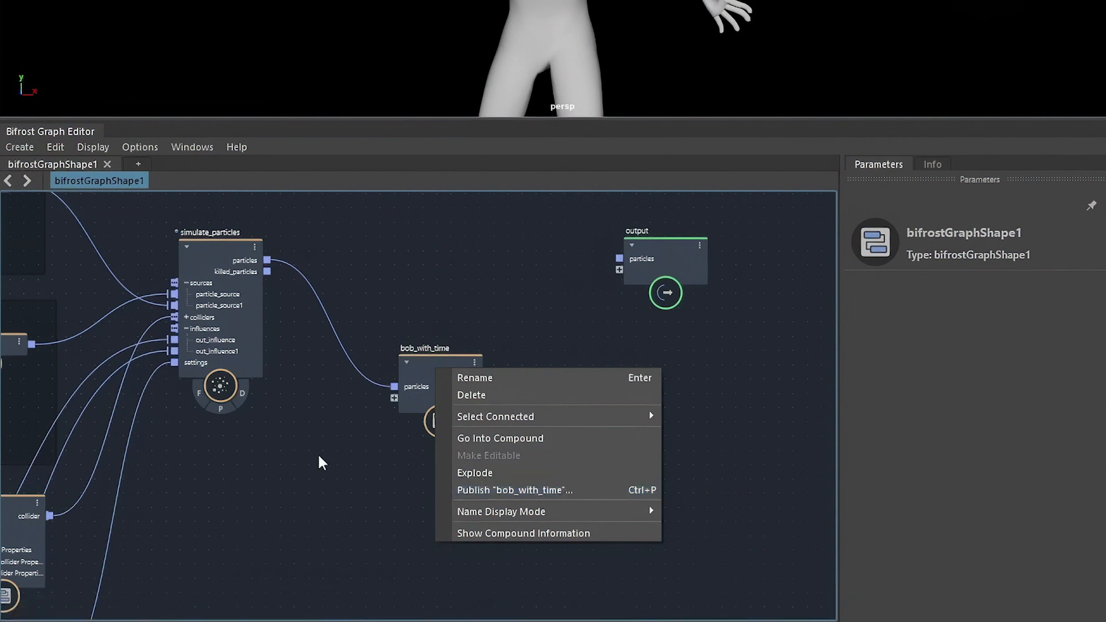
left_click_drag(404, 363, 409, 355)
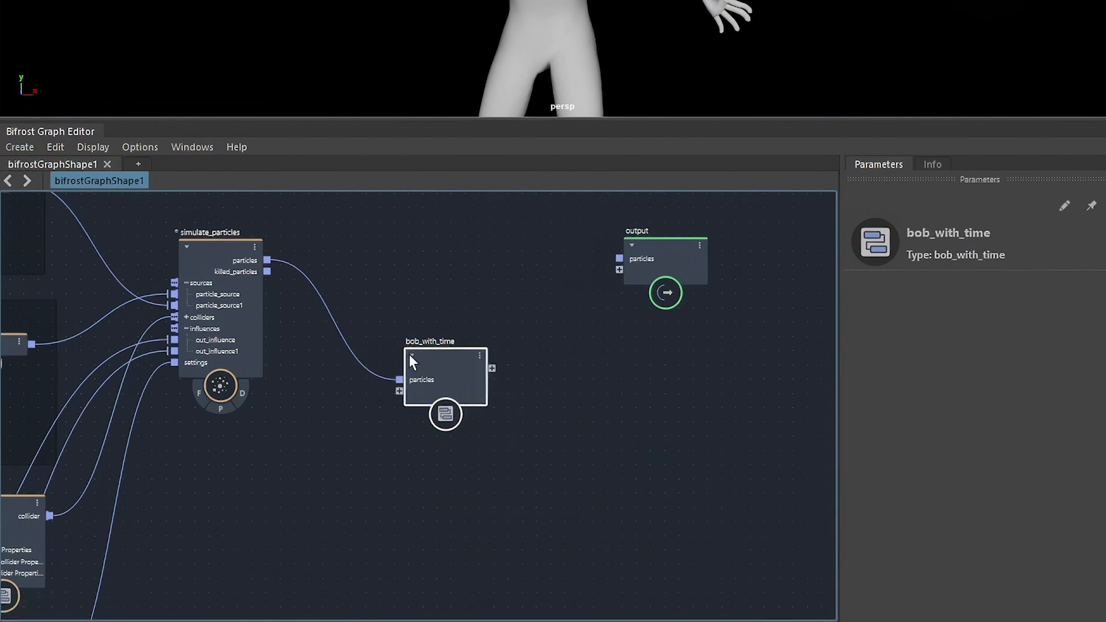
left_click_drag(434, 362, 447, 358)
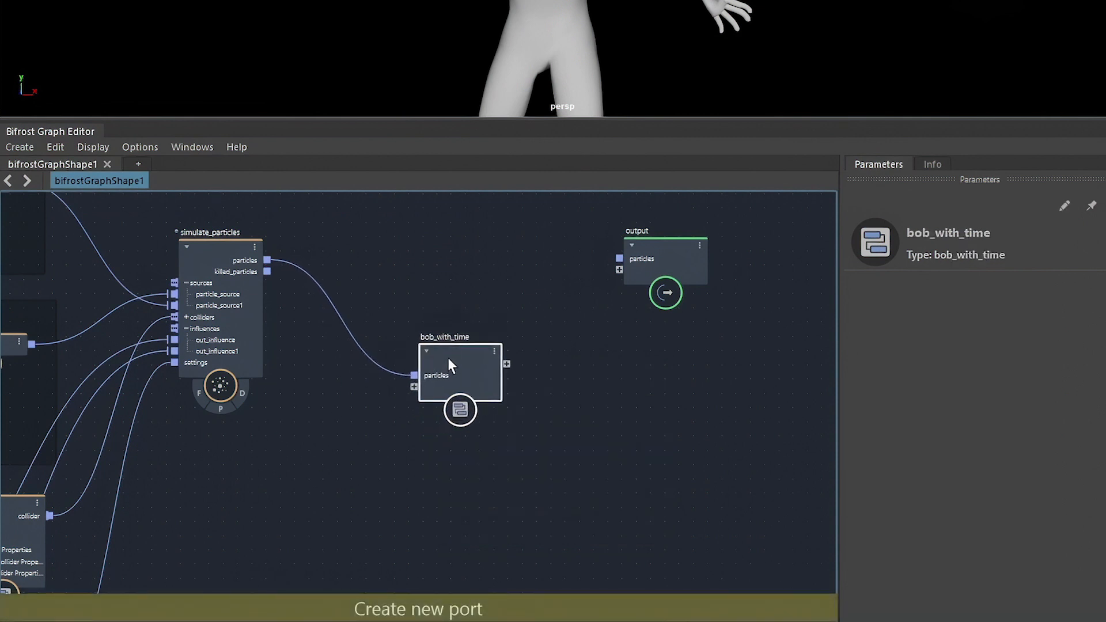
key("ctrl+z")
key("ctrl+z")
key("ctrl+z")
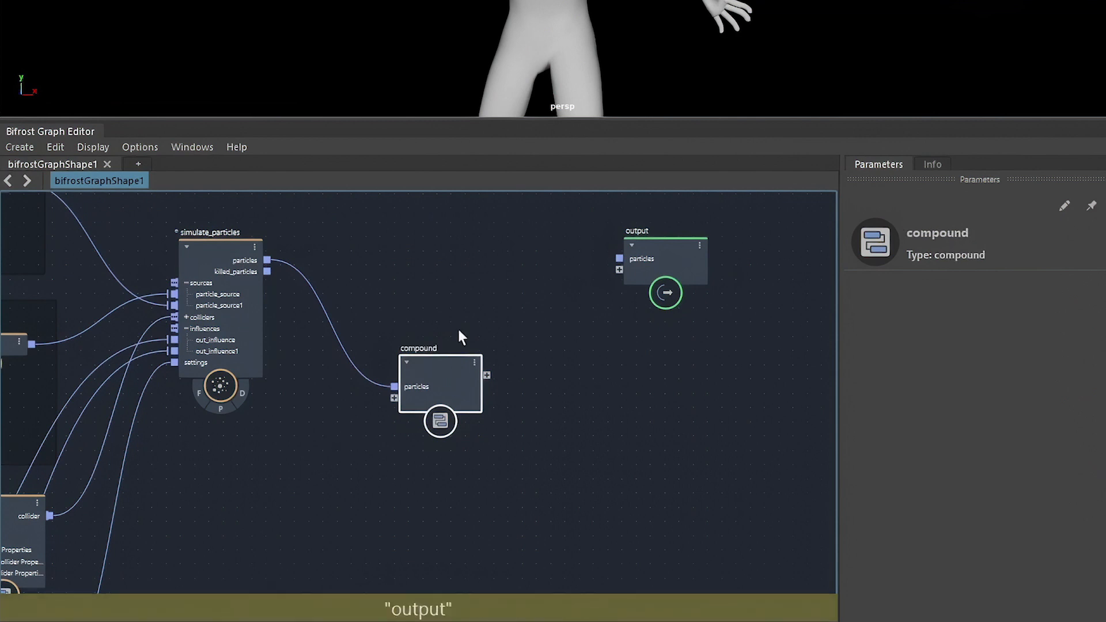
key("ctrl+z")
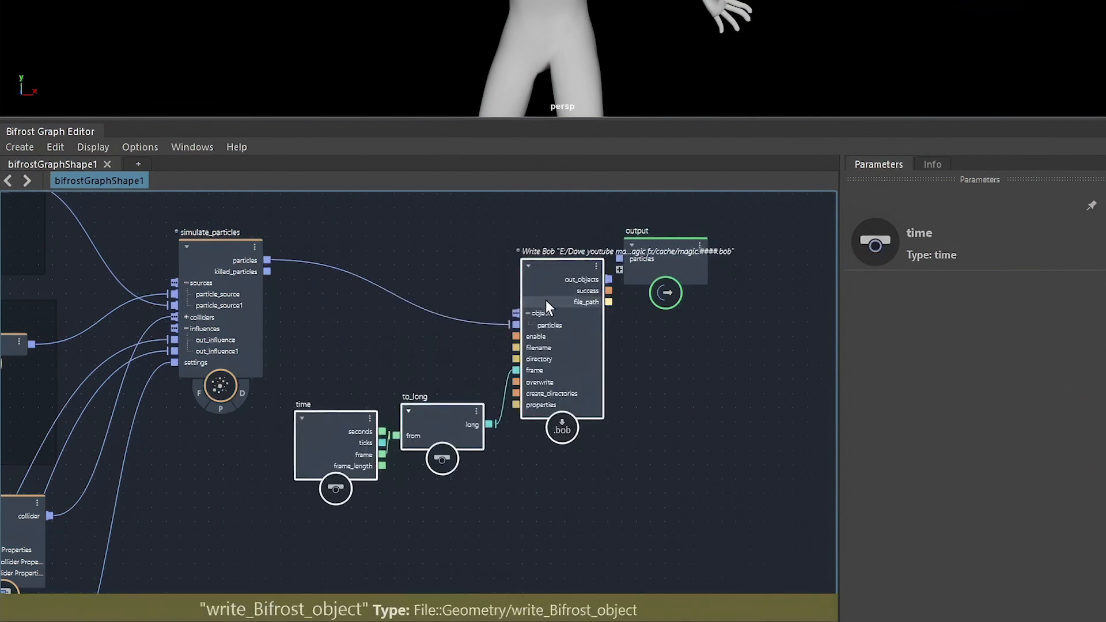
Step: Space the output node well apart from Write Bob and its time nodes
left_click(644, 383)
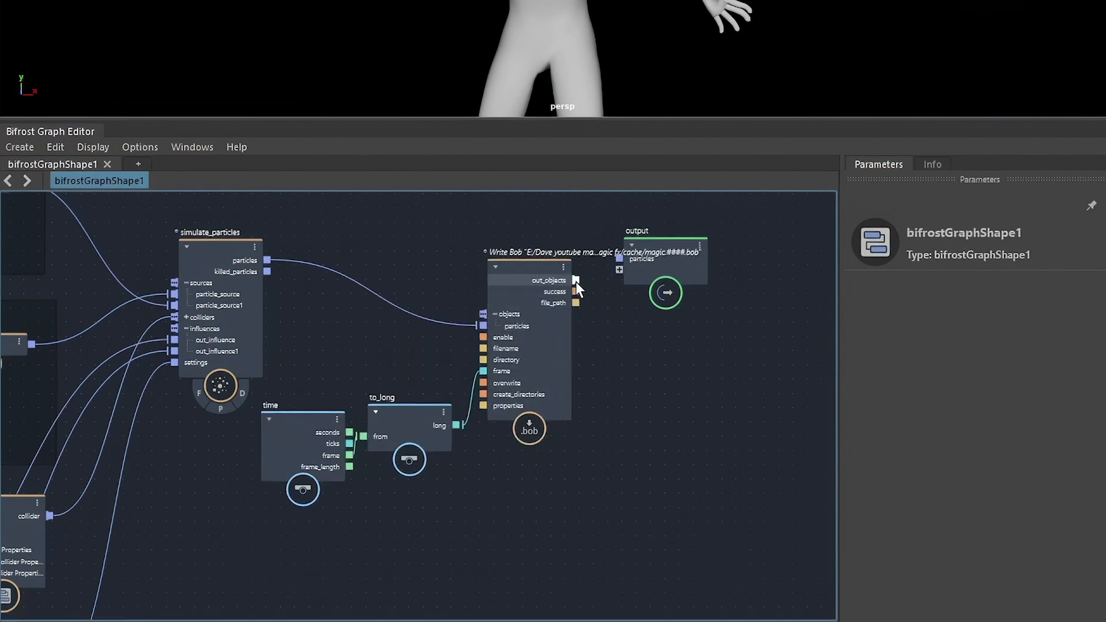
left_click_drag(575, 280, 789, 313)
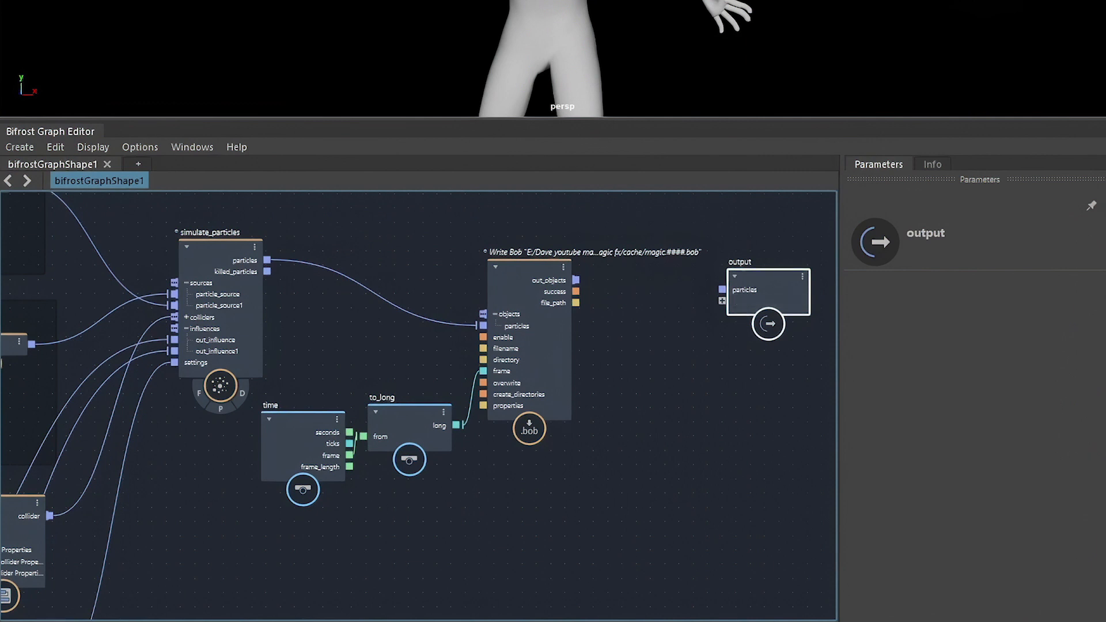
left_click_drag(773, 283, 764, 256)
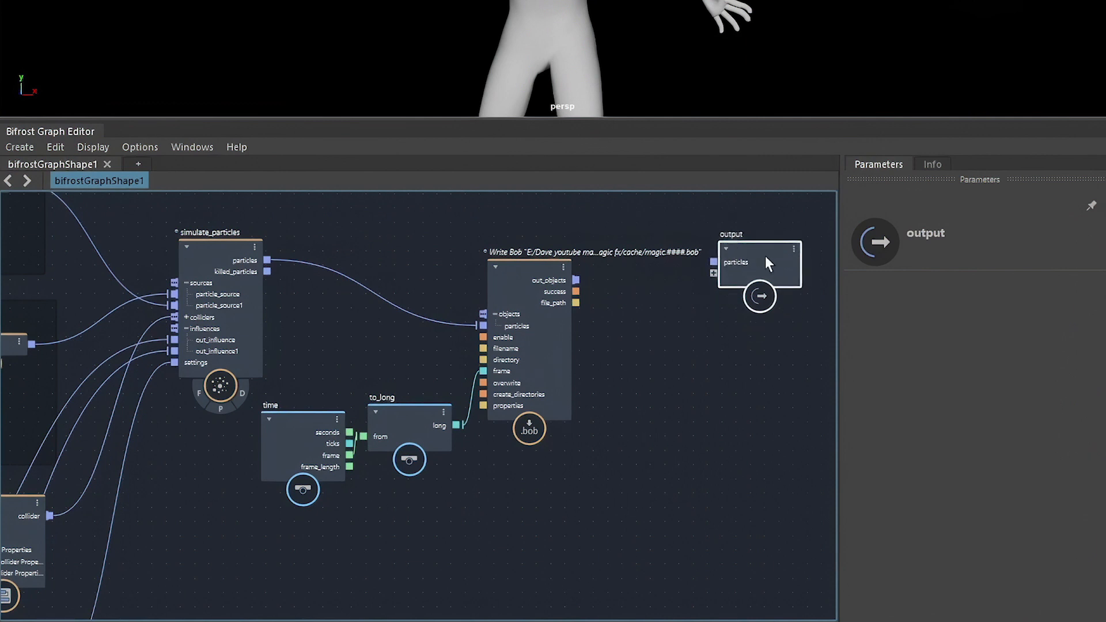
left_click(682, 395)
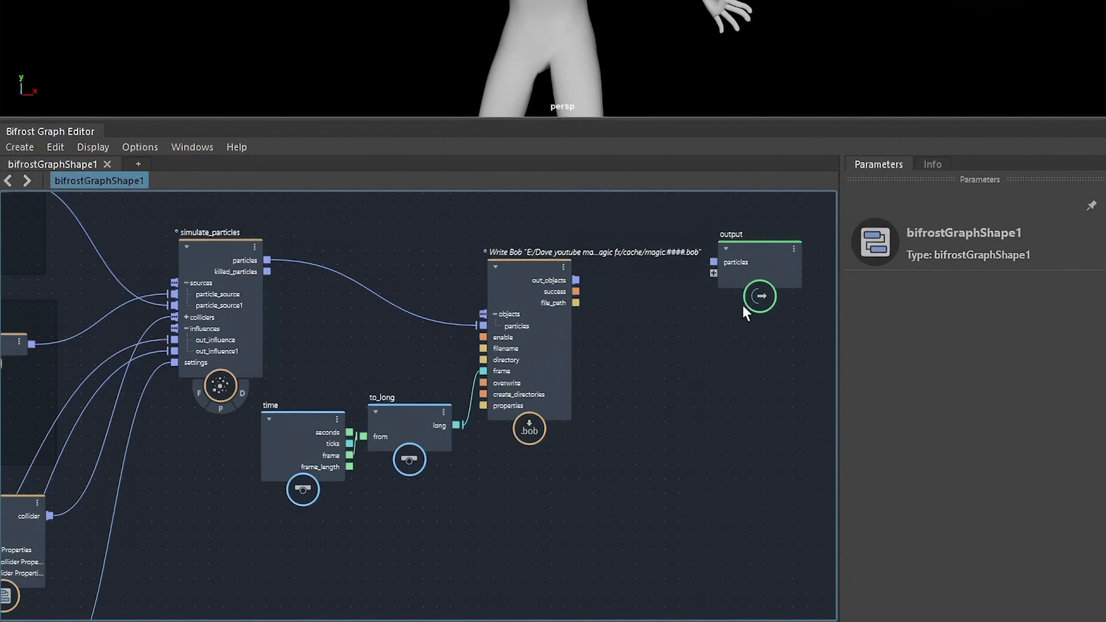
left_click_drag(743, 307, 751, 310)
Step: Connect Write Bob's out_objects to a new port on output and delete that connection, keeping the port
left_click(639, 252)
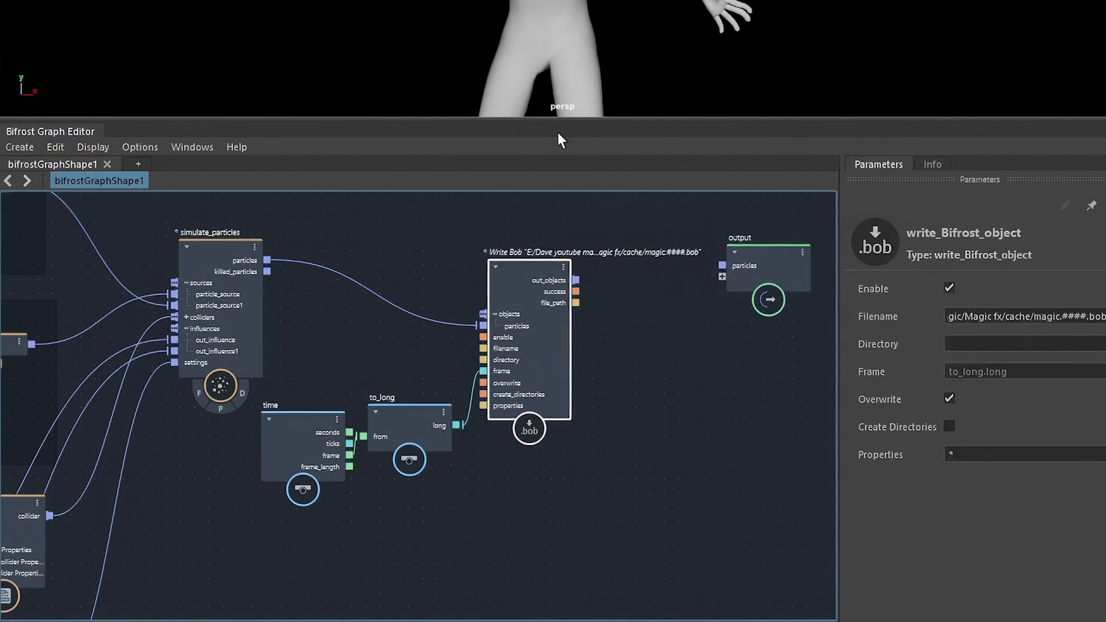
double_click(634, 248)
key("Escape")
left_click_drag(575, 279, 748, 277)
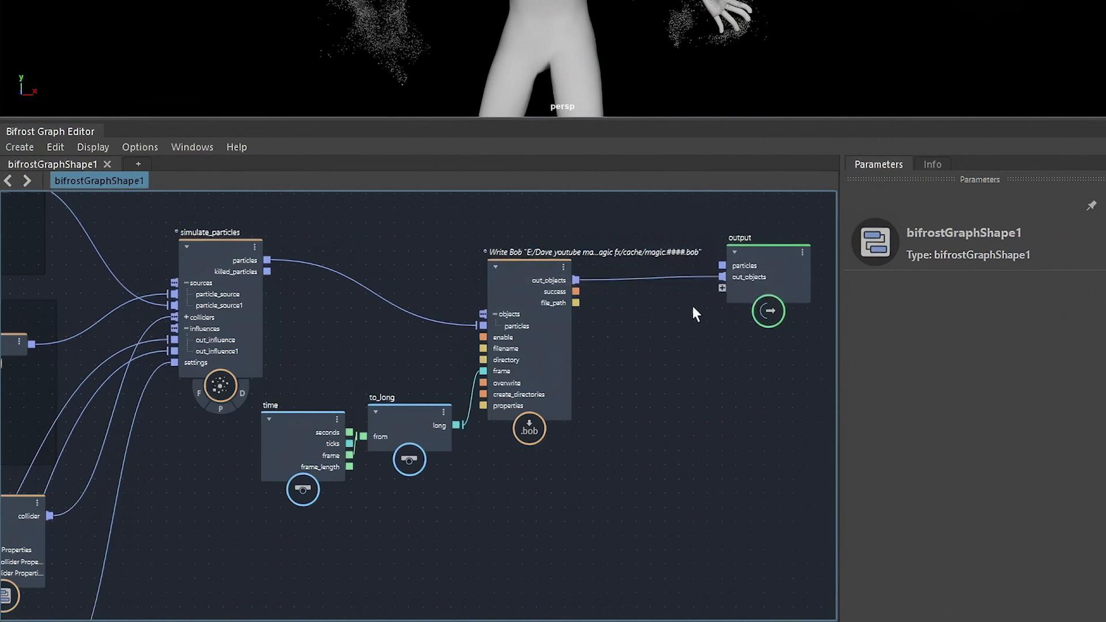
left_click(667, 279)
key("Delete")
Step: Add a read_Bifrost_object node in the space below Write Bob and output, and select Write Bob to show its parameters
key("Tab")
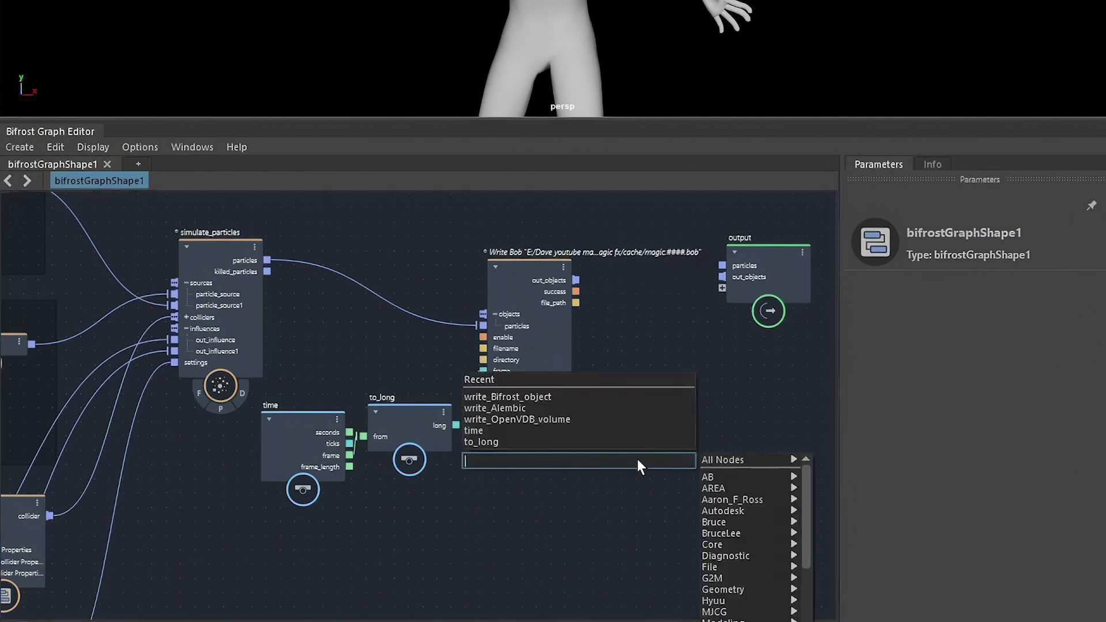
type("read")
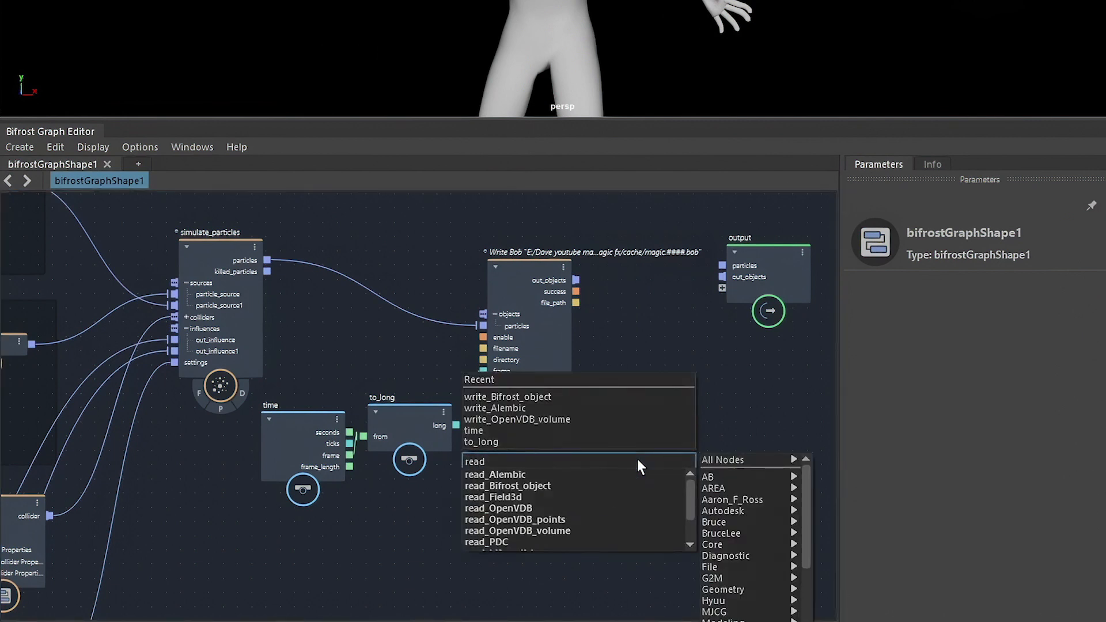
left_click(603, 485)
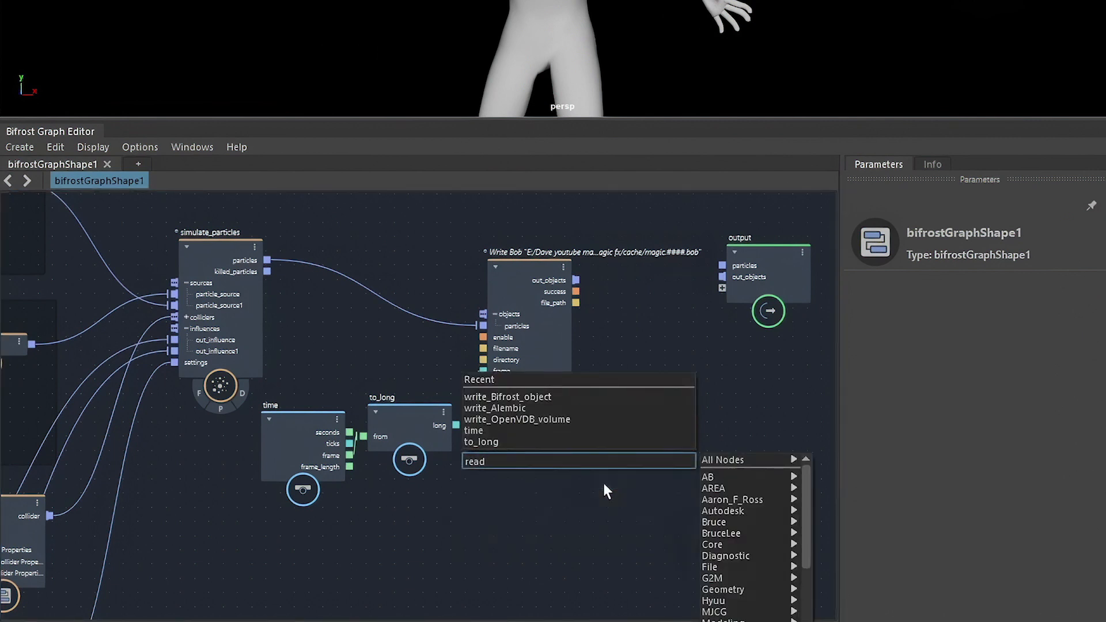
left_click_drag(651, 489, 644, 435)
left_click(567, 403)
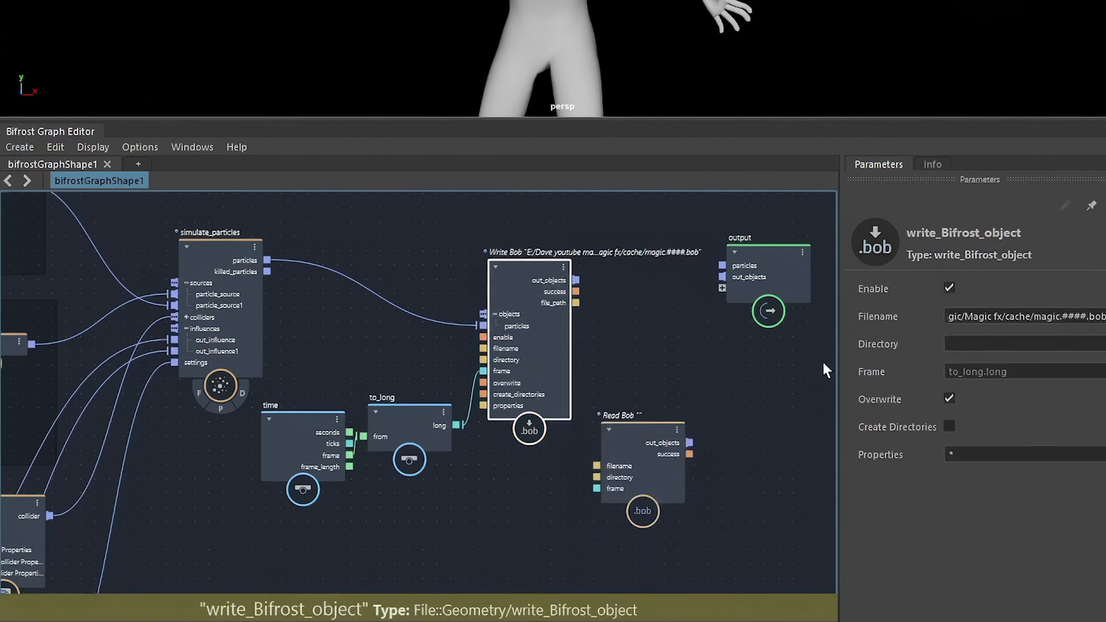
Step: Copy the Write Bob node's full magic.####.bob cache path into the Read Bob node's Filename
left_click(1091, 315)
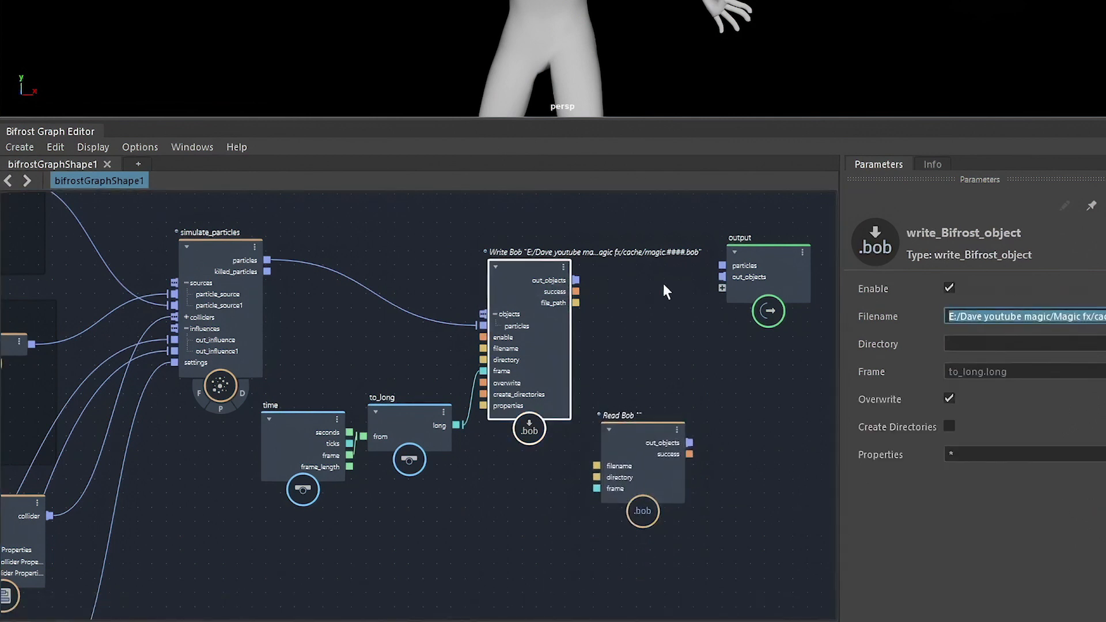
left_click(636, 438)
left_click(967, 287)
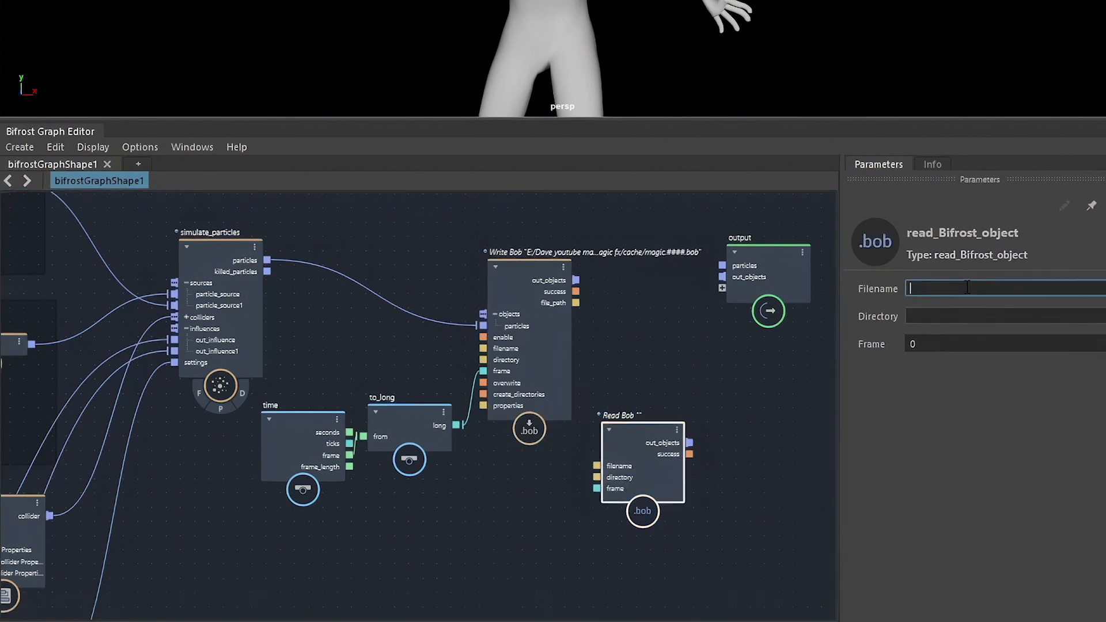
type("E:/Dave youtube magic/Magic fx/cache/magic.####.bob")
left_click_drag(663, 442, 678, 445)
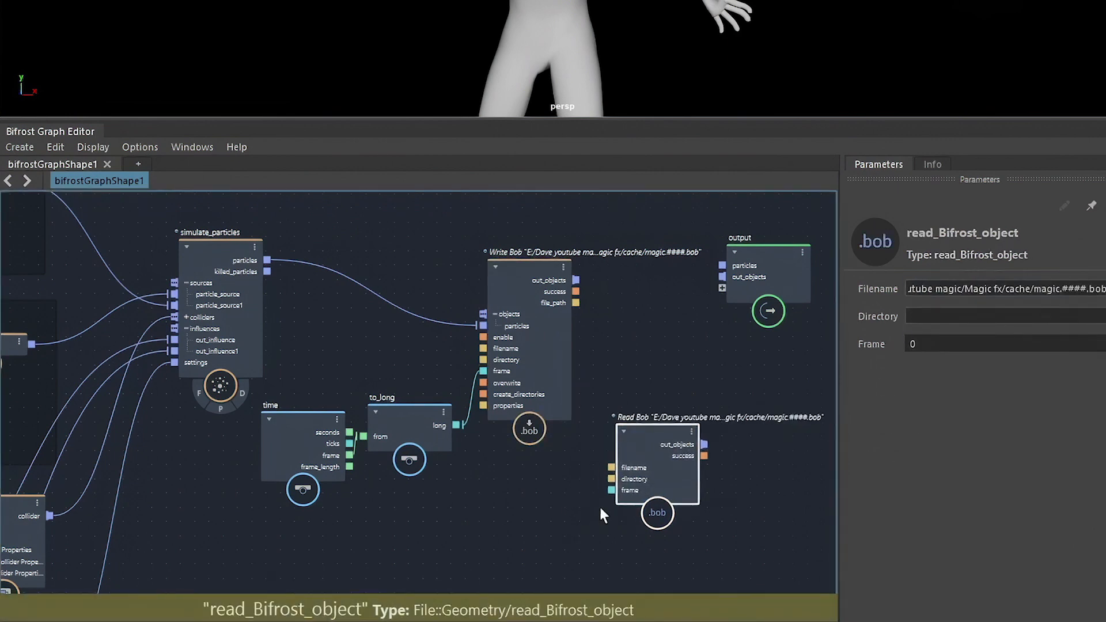
Step: Connect the long output of to_long to Read Bob's frame input and reposition the Read Bob node
scroll(551, 500, "up", 3)
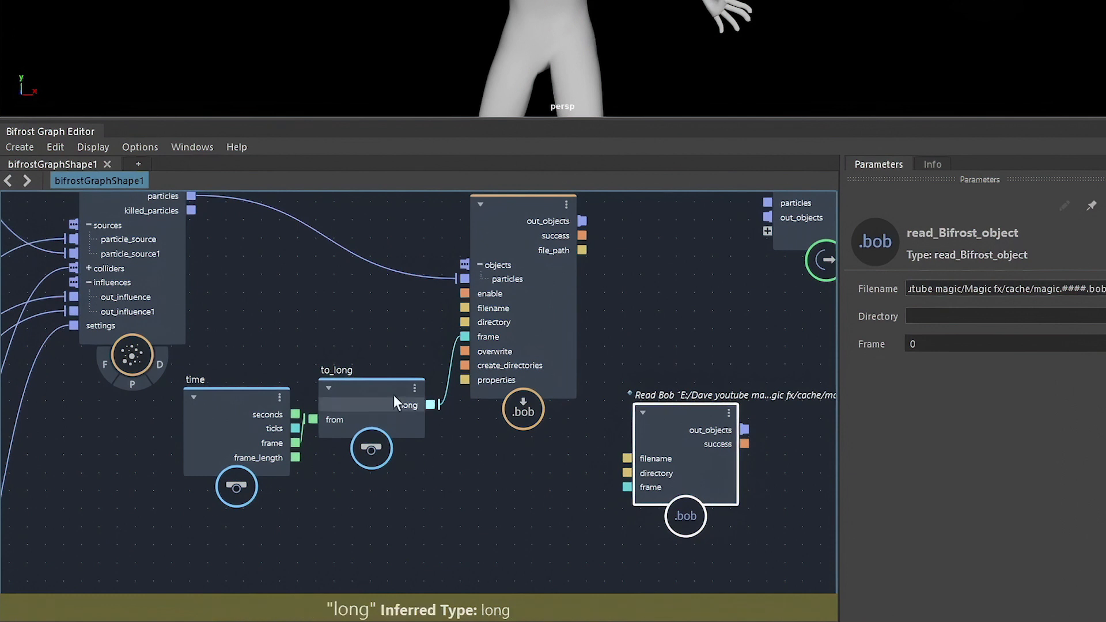
left_click_drag(216, 406, 213, 410)
left_click(339, 398)
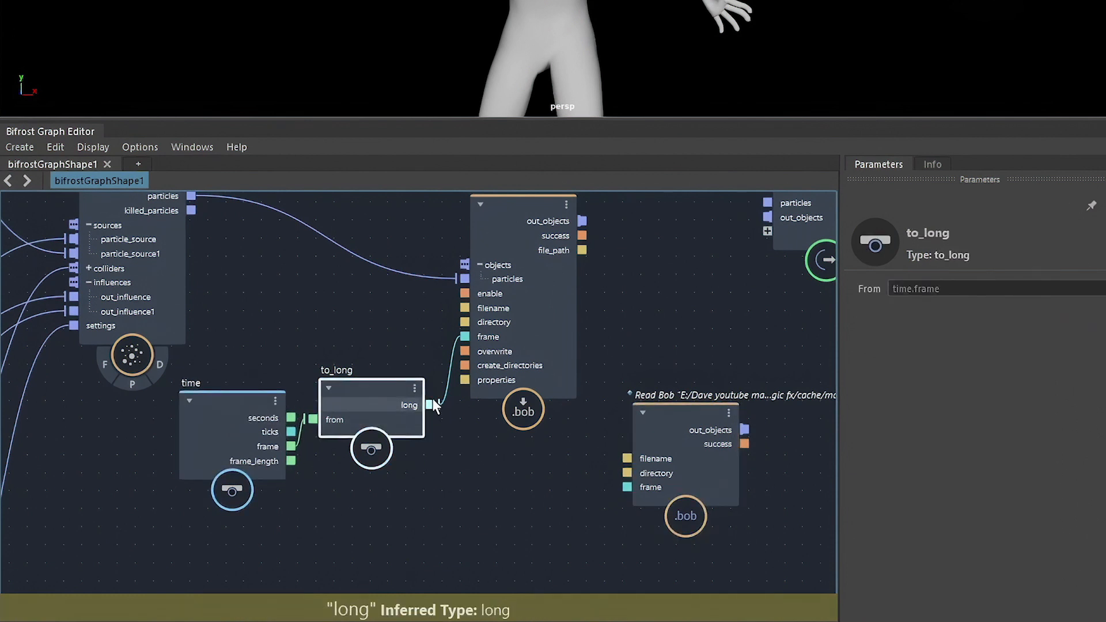
left_click_drag(433, 400, 629, 488)
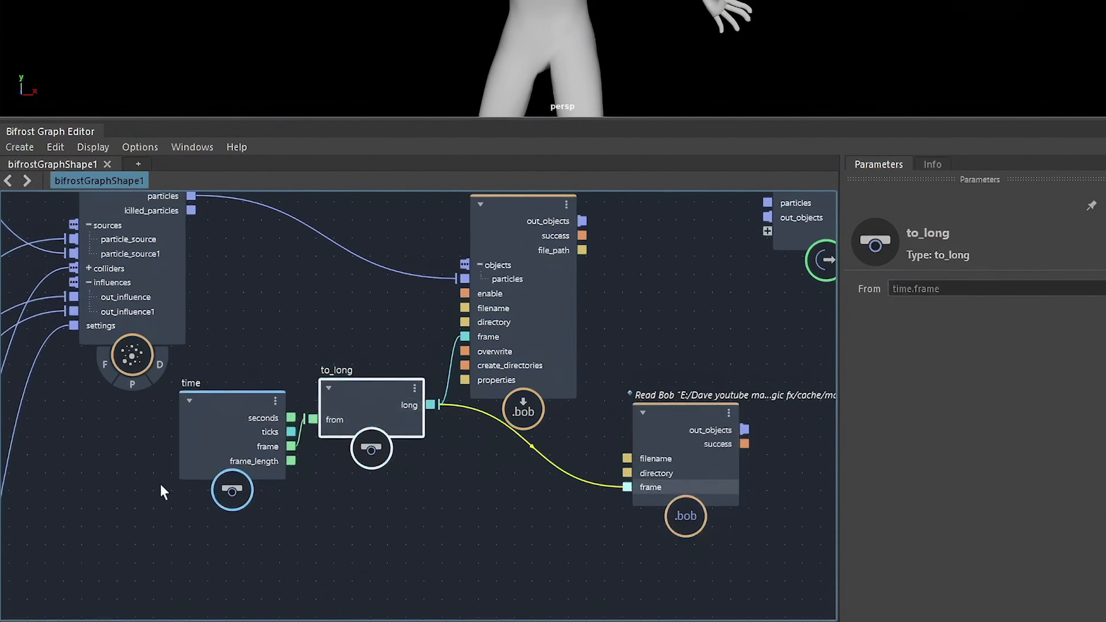
left_click_drag(682, 419, 637, 457)
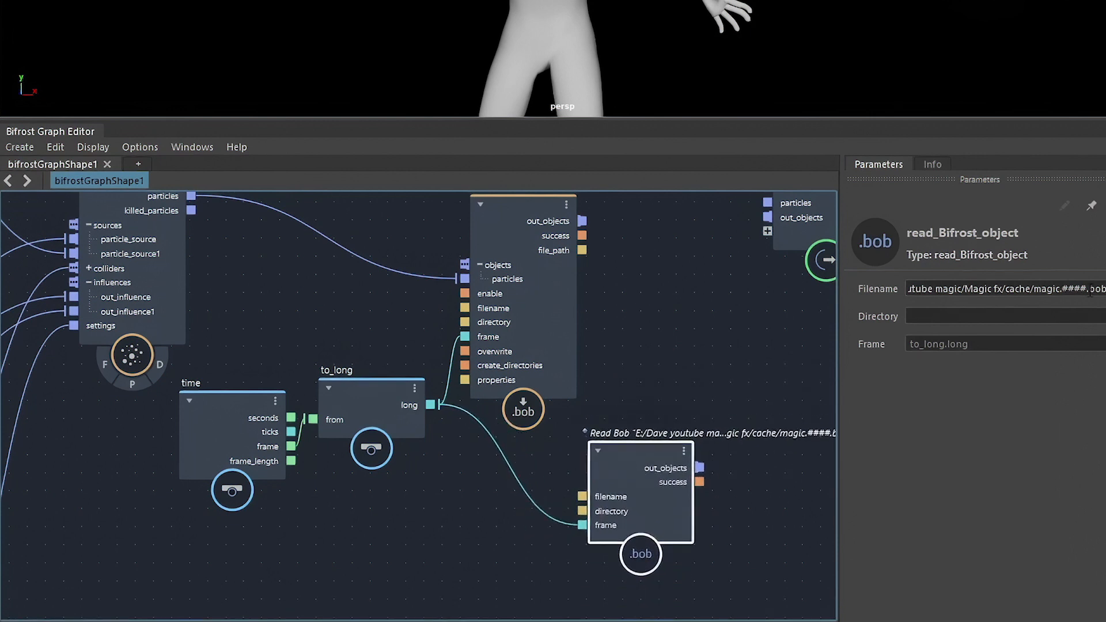
left_click_drag(1089, 293, 1061, 291)
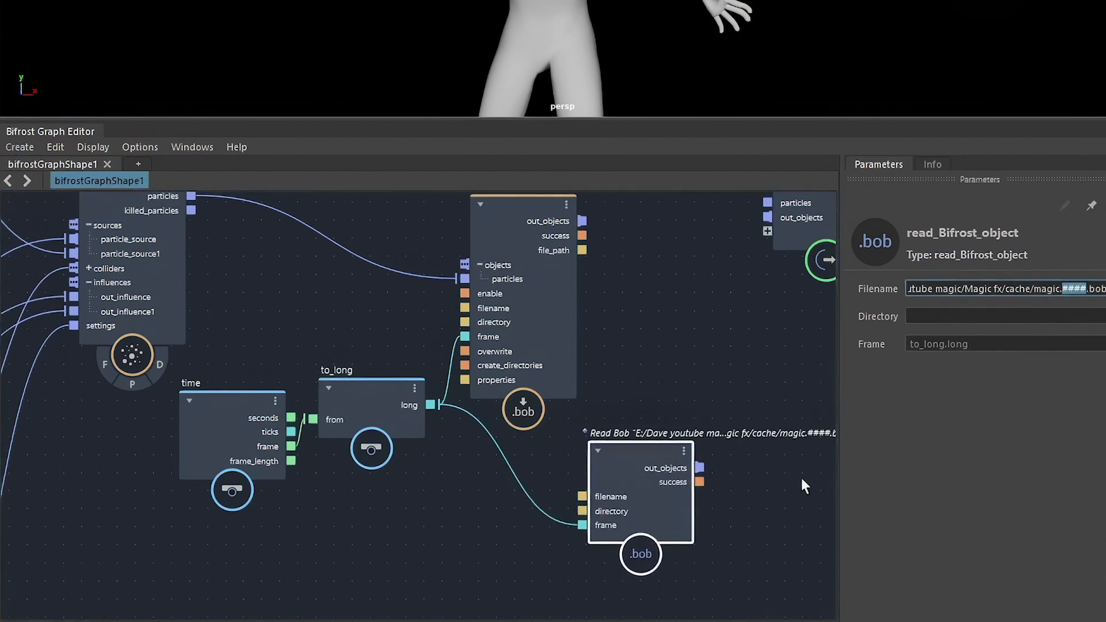
Step: Arrange the graph with Read Bob beneath Write Bob and the output node moved farther away to free up space
left_click(660, 345)
left_click_drag(530, 368, 634, 344)
left_click_drag(613, 464, 603, 461)
middle_click_drag(715, 360, 579, 454, "alt")
right_click_drag(580, 454, 553, 448, "alt")
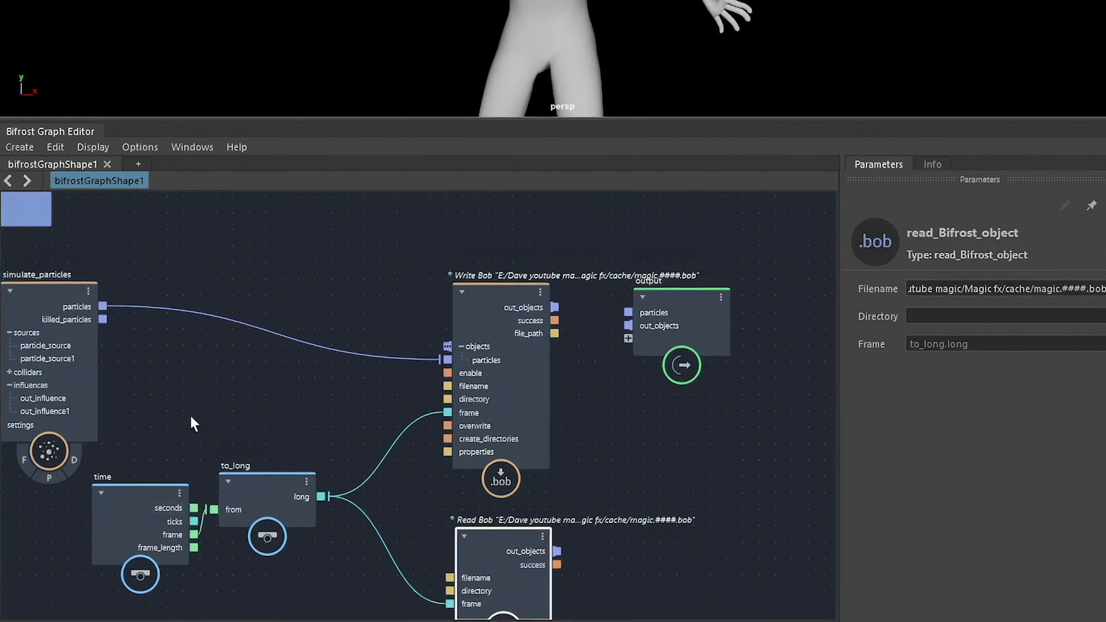
left_click(597, 496)
right_click_drag(600, 498, 472, 494, "alt")
left_click_drag(159, 249, 532, 602)
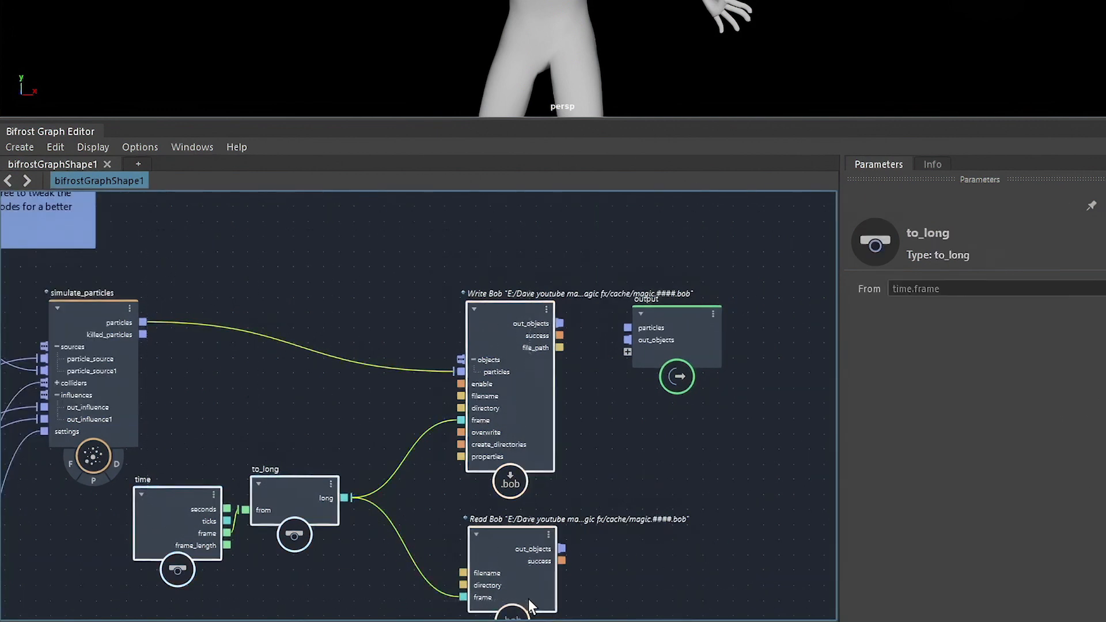
left_click(745, 474)
left_click_drag(665, 348, 842, 308)
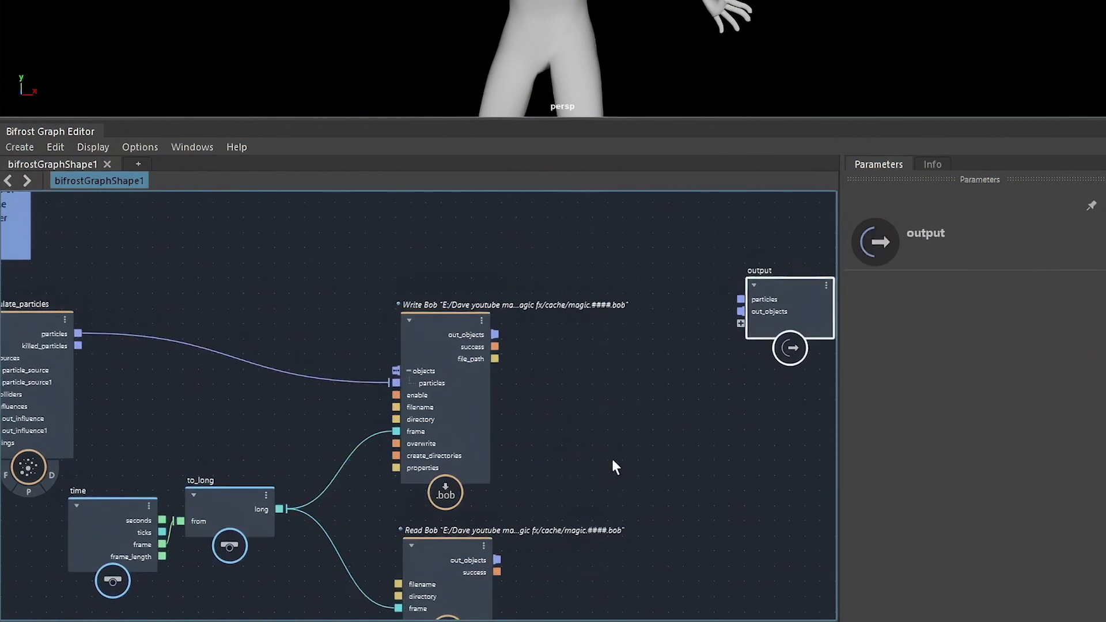
middle_click_drag(613, 467, 530, 444)
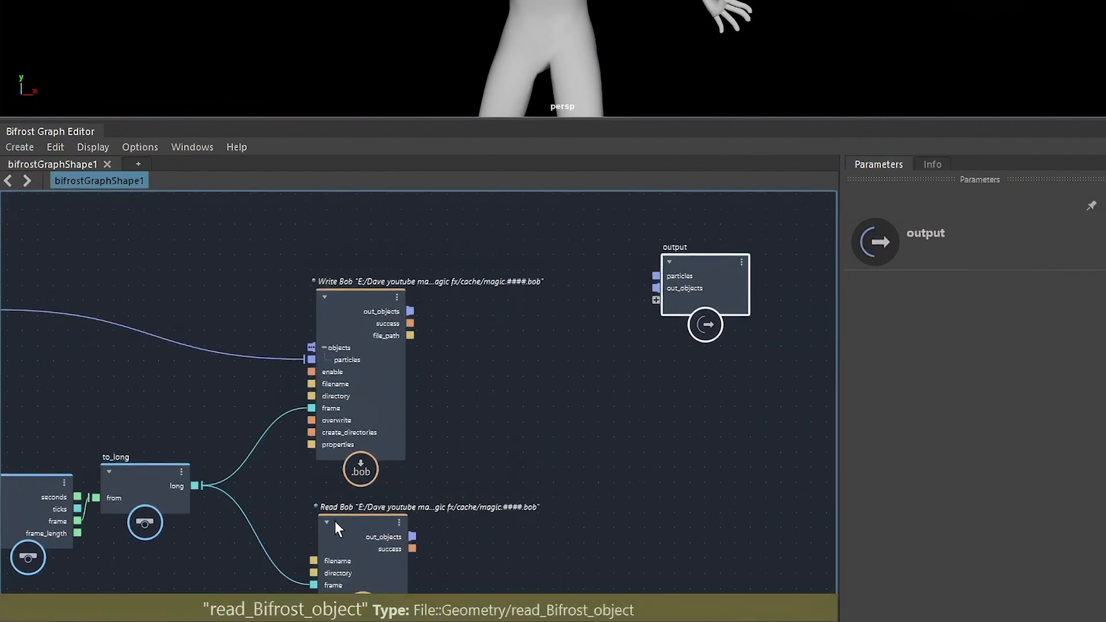
left_click(356, 513)
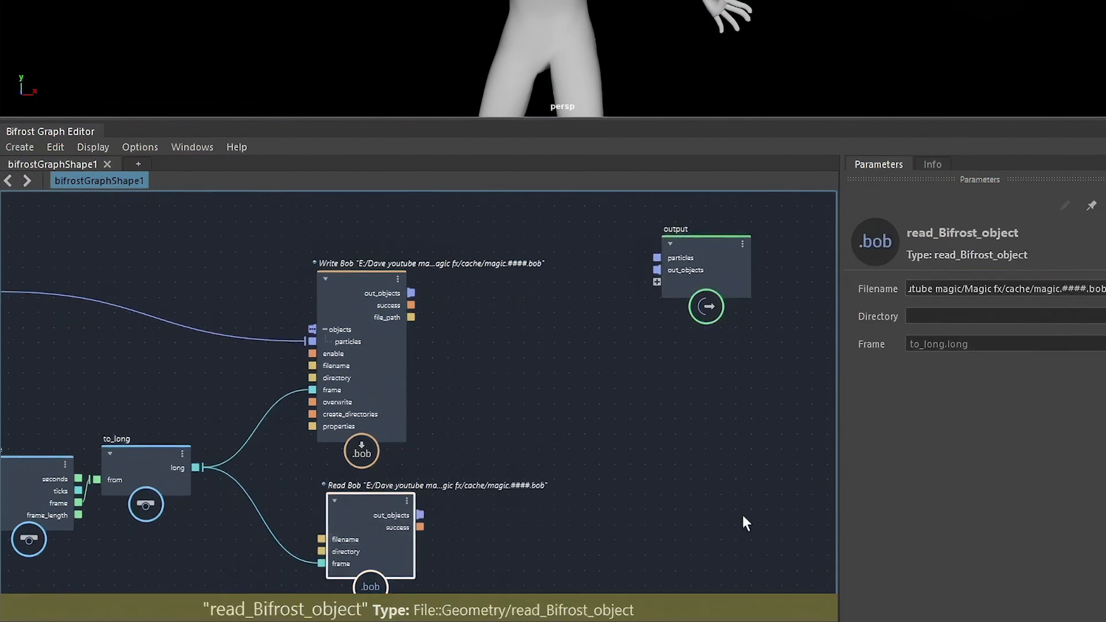
middle_click_drag(596, 492, 502, 421)
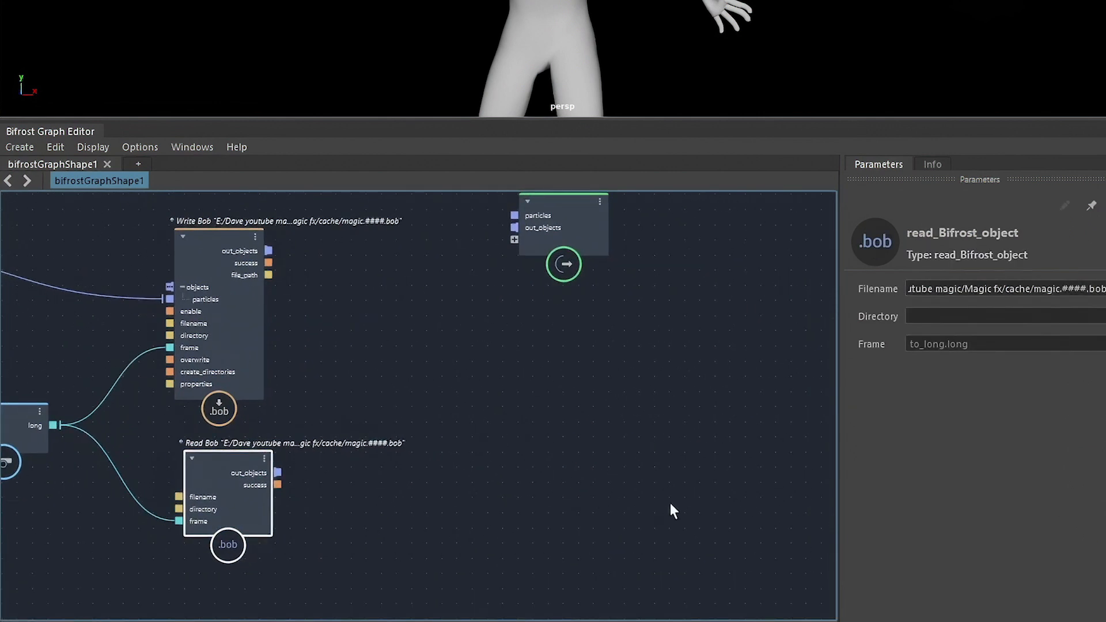
Step: Add an assign_material node and place it beyond Read Bob, leaving a gap between the two nodes
middle_click_drag(477, 482, 596, 474)
left_click(597, 473)
key("Tab")
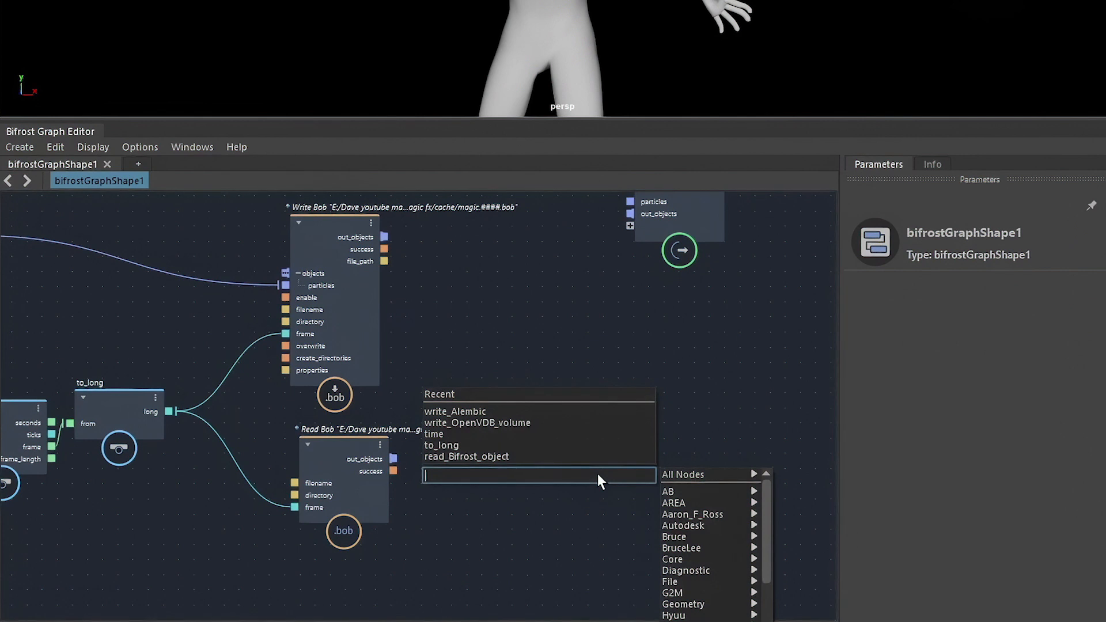
type("assign")
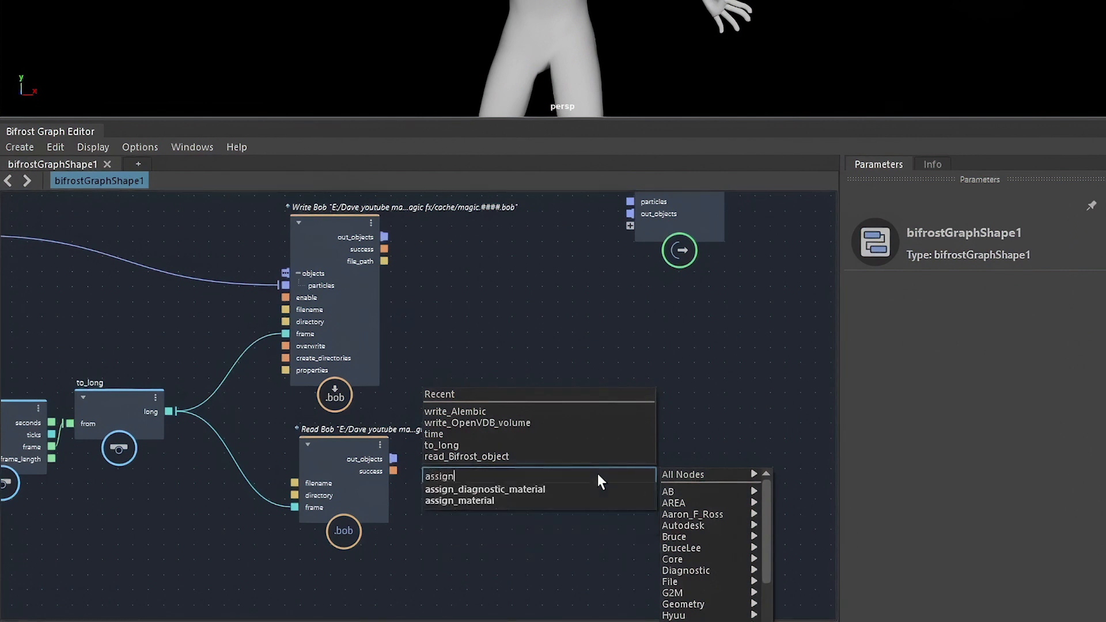
key("Down")
key("Down")
key("Return")
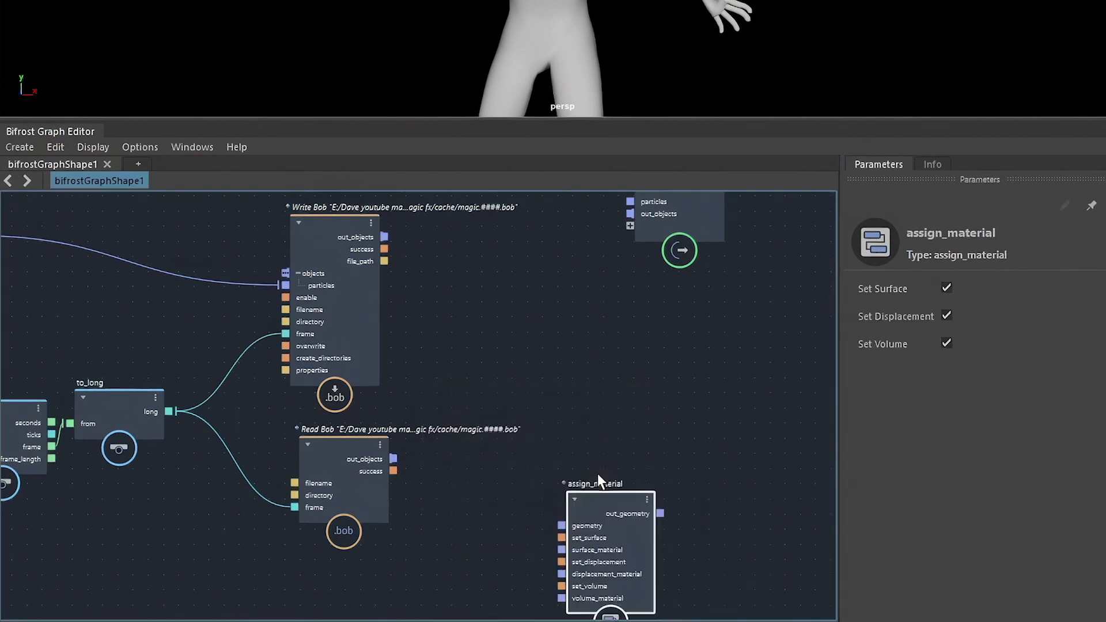
left_click_drag(609, 495, 687, 427)
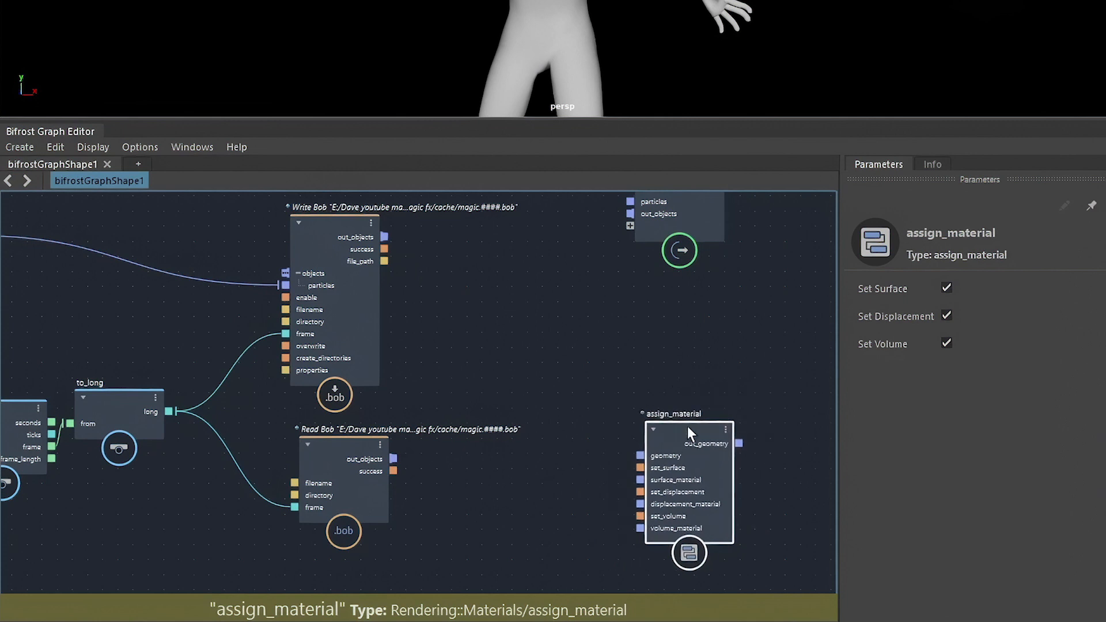
Step: Add a set_Arnold_points_settings node between Read Bob and assign_material
left_click(490, 485)
key("Tab")
type("arnold")
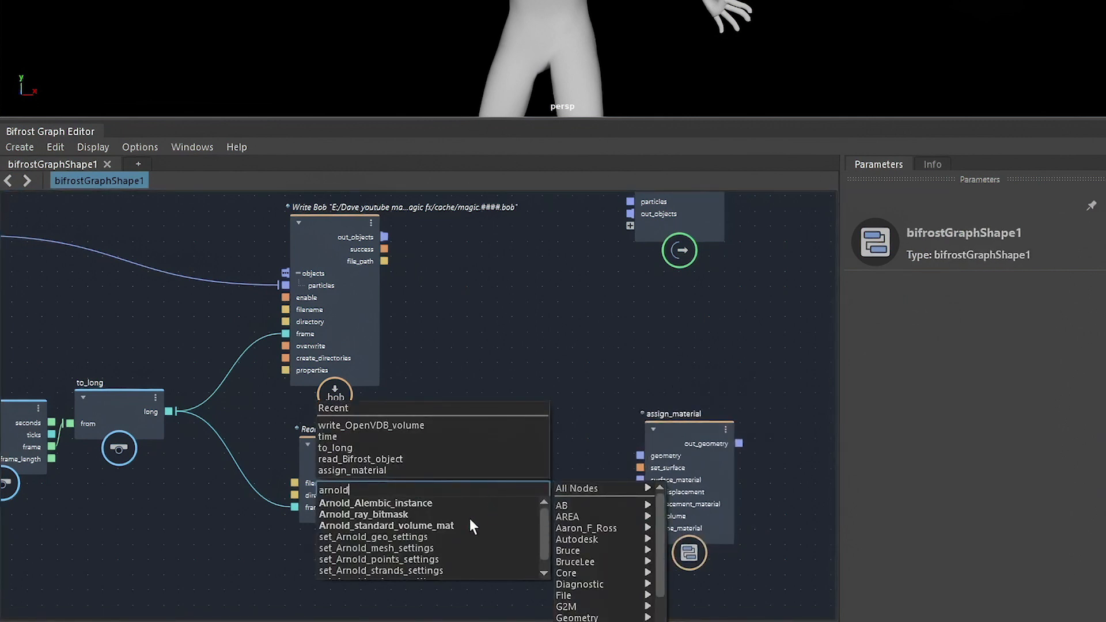
left_click(416, 559)
left_click_drag(470, 531, 480, 467)
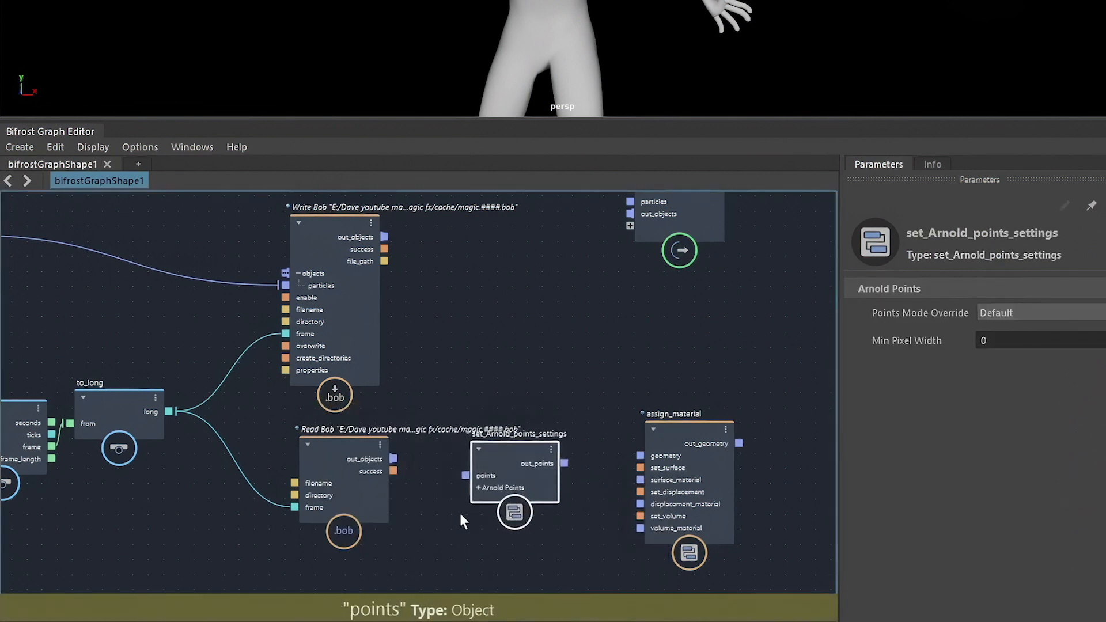
Step: Connect Read Bob's out_objects to points on set_Arnold_points_settings, and its out_points to assign_material's geometry input
left_click_drag(392, 459, 466, 475)
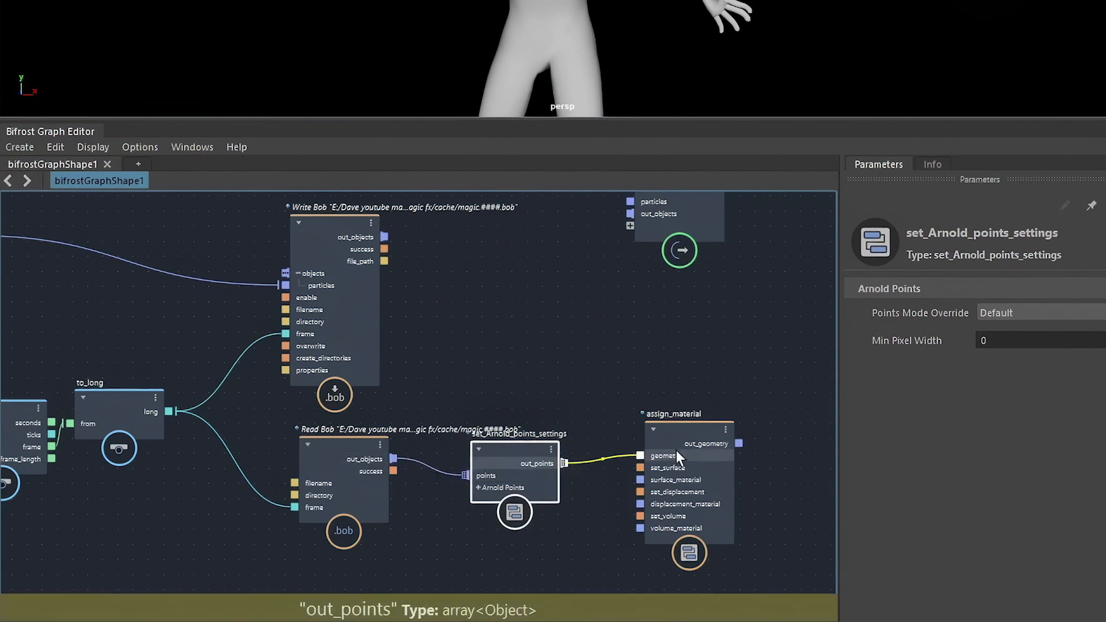
left_click_drag(675, 450, 682, 441)
left_click_drag(344, 458, 339, 453)
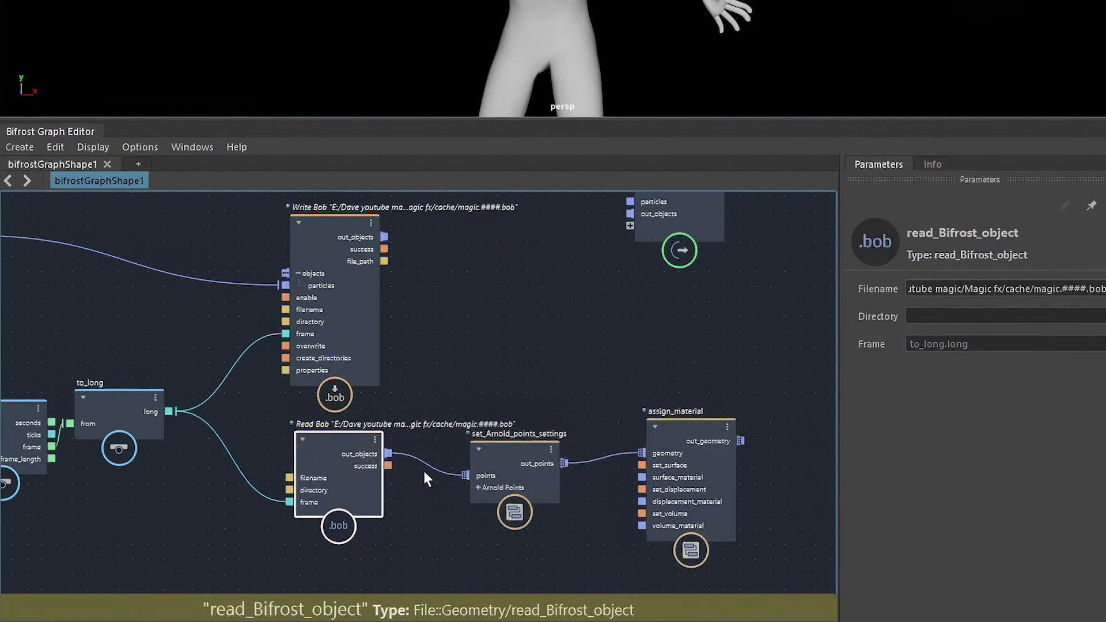
left_click(419, 495)
middle_click_drag(444, 494, 405, 482)
scroll(587, 511, "up", 1)
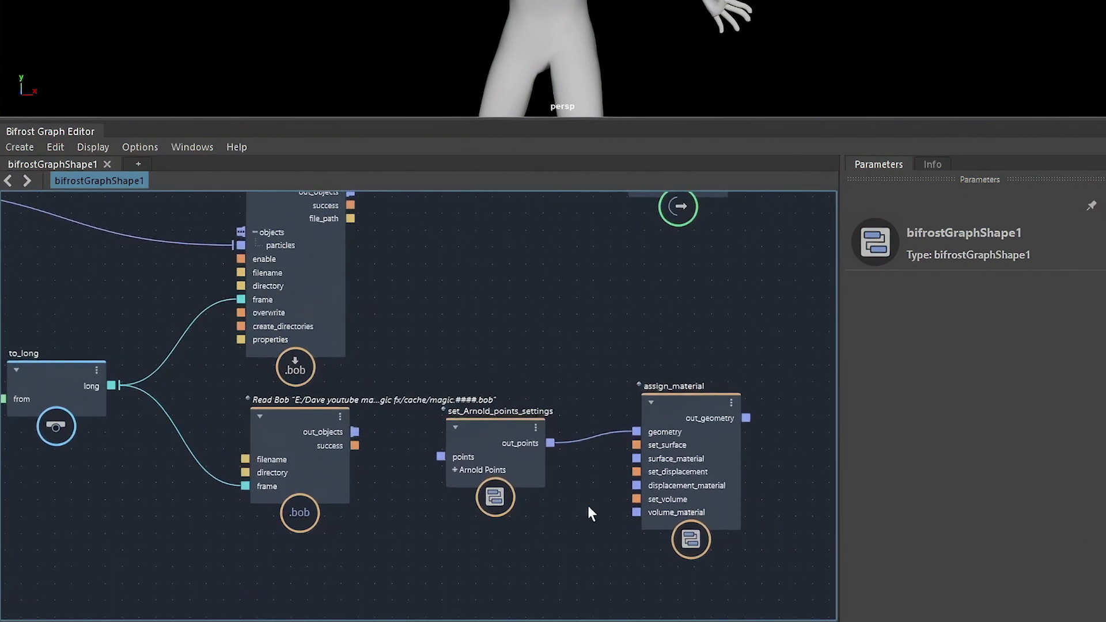
scroll(499, 510, "up", 1)
left_click_drag(352, 431, 396, 442)
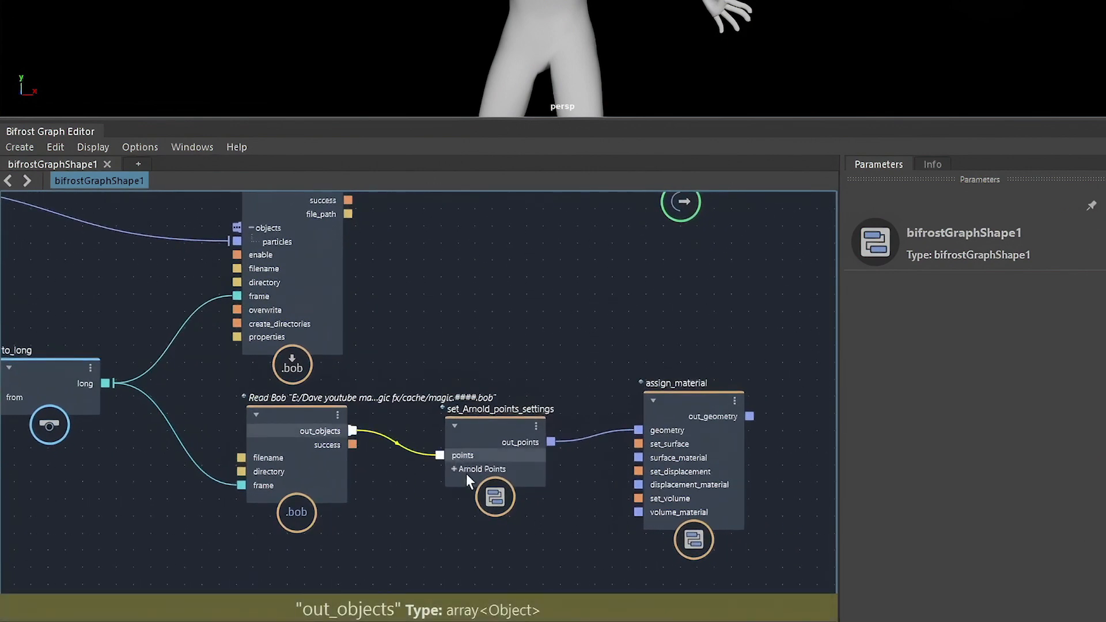
left_click_drag(466, 473, 469, 471)
left_click_drag(479, 453, 467, 441)
middle_click_drag(553, 507, 532, 493)
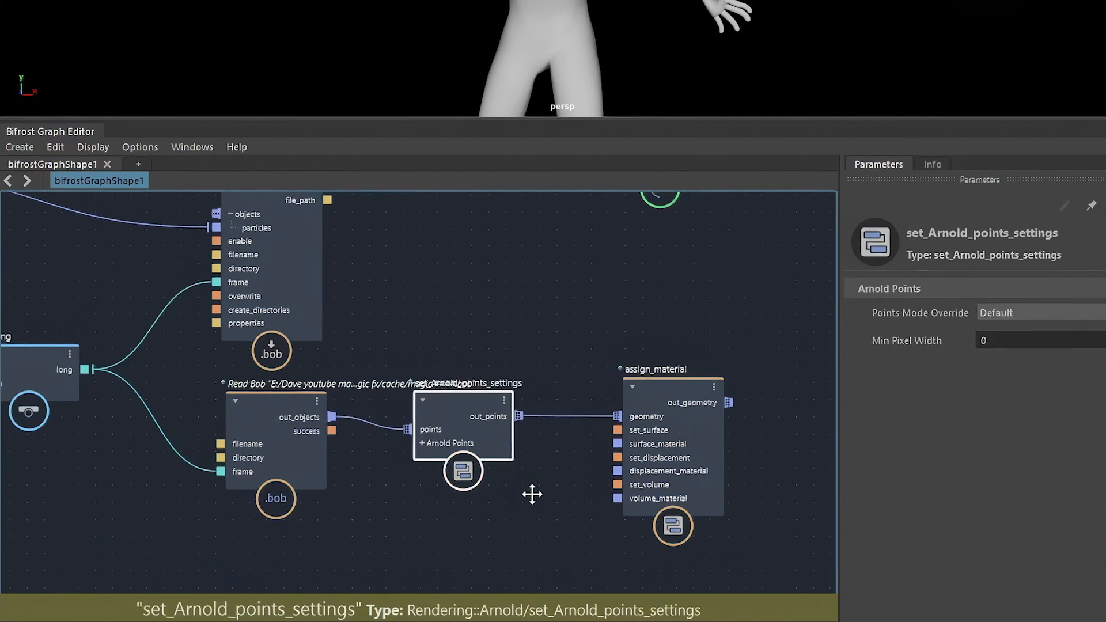
Step: Add a standard_surface_mat node and place it below set_Arnold_points_settings
left_click_drag(618, 444, 522, 550)
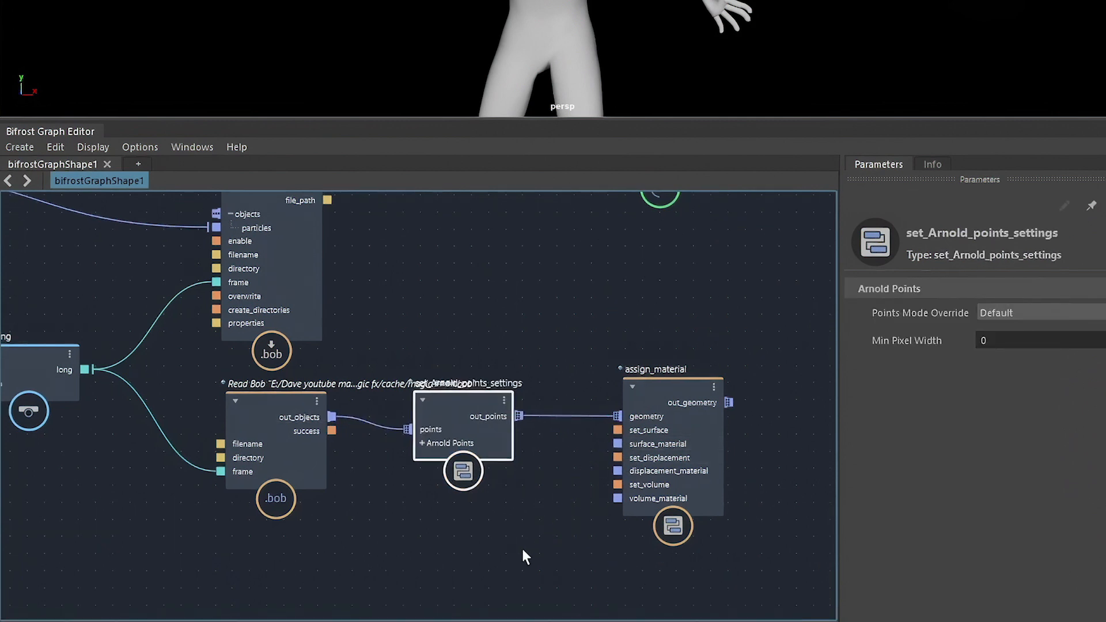
left_click(523, 549)
key("Tab")
type("sta")
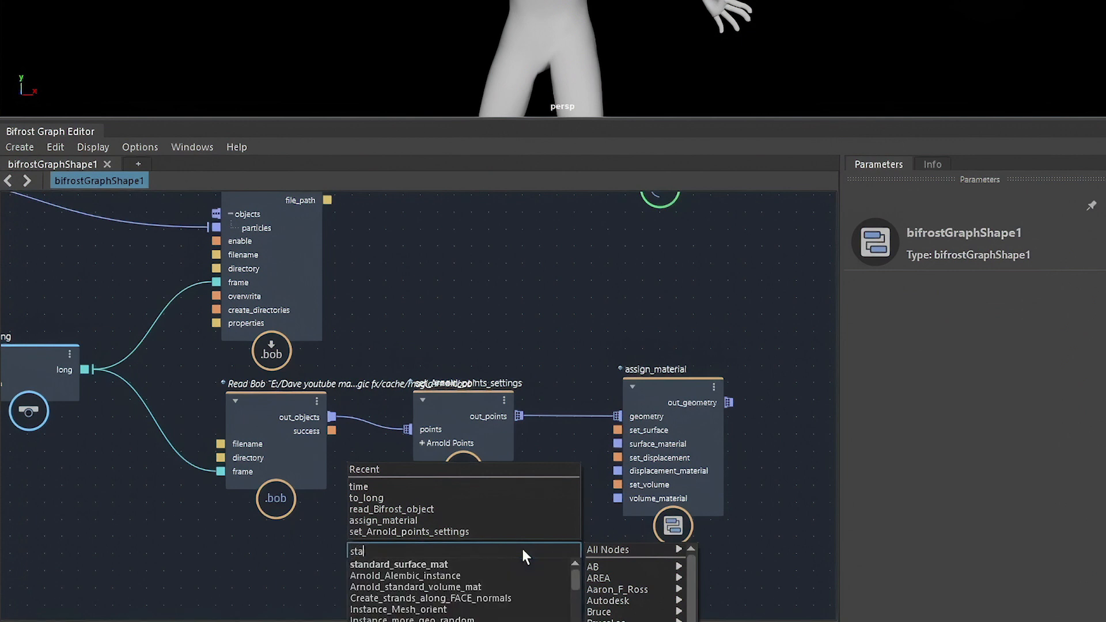
key("Down")
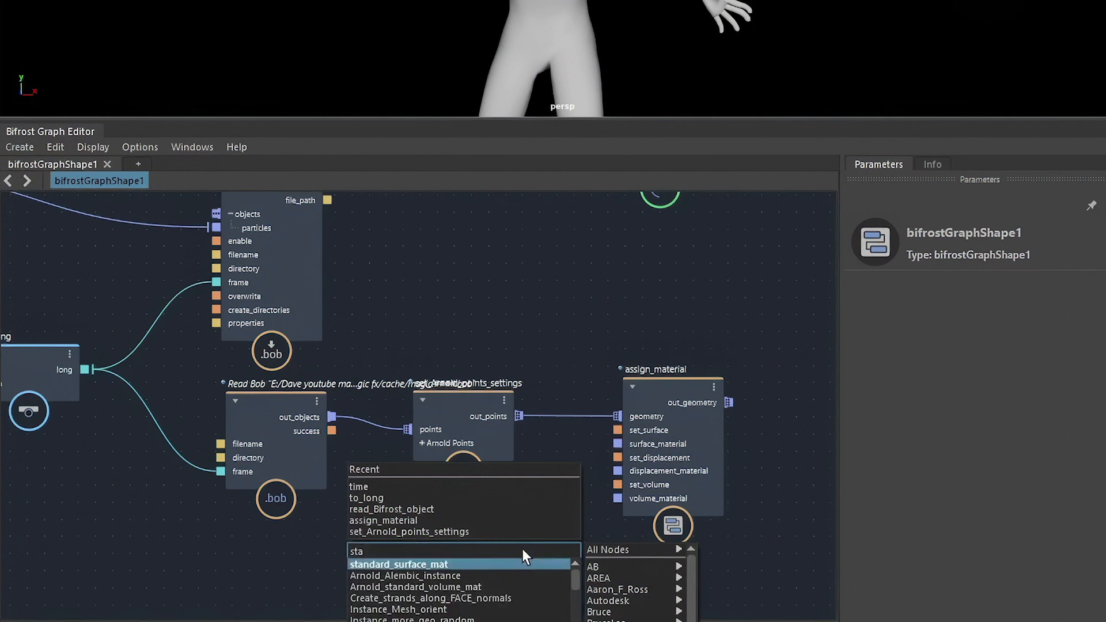
key("Return")
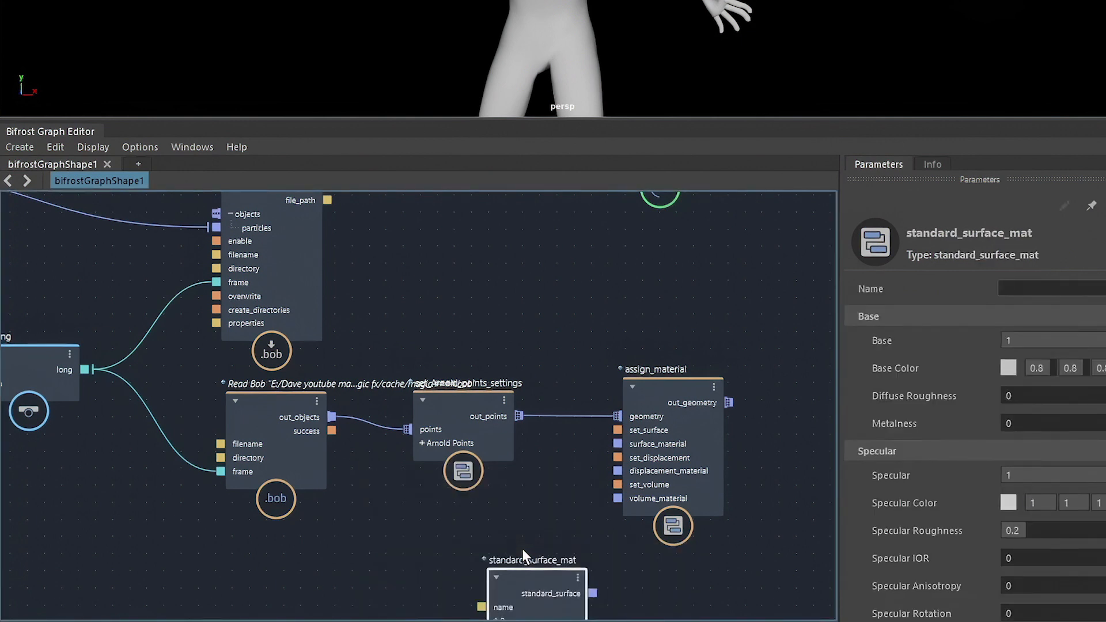
left_click_drag(540, 587, 479, 538)
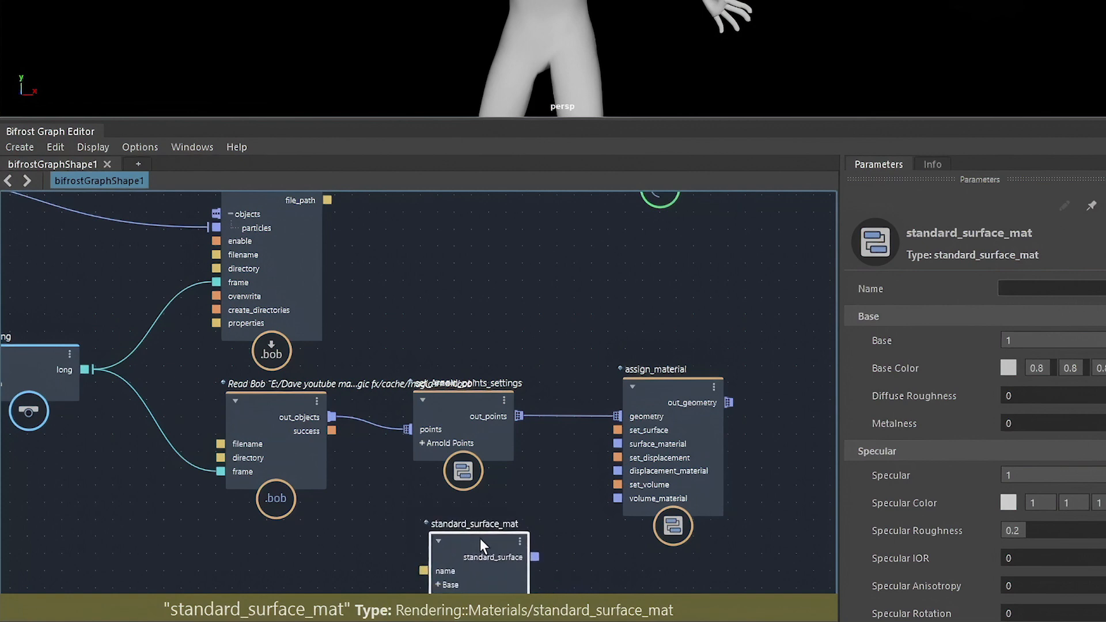
Step: Connect the standard_surface output to the surface_material input of assign_material
scroll(513, 477, "up", 1)
scroll(555, 501, "down", 3)
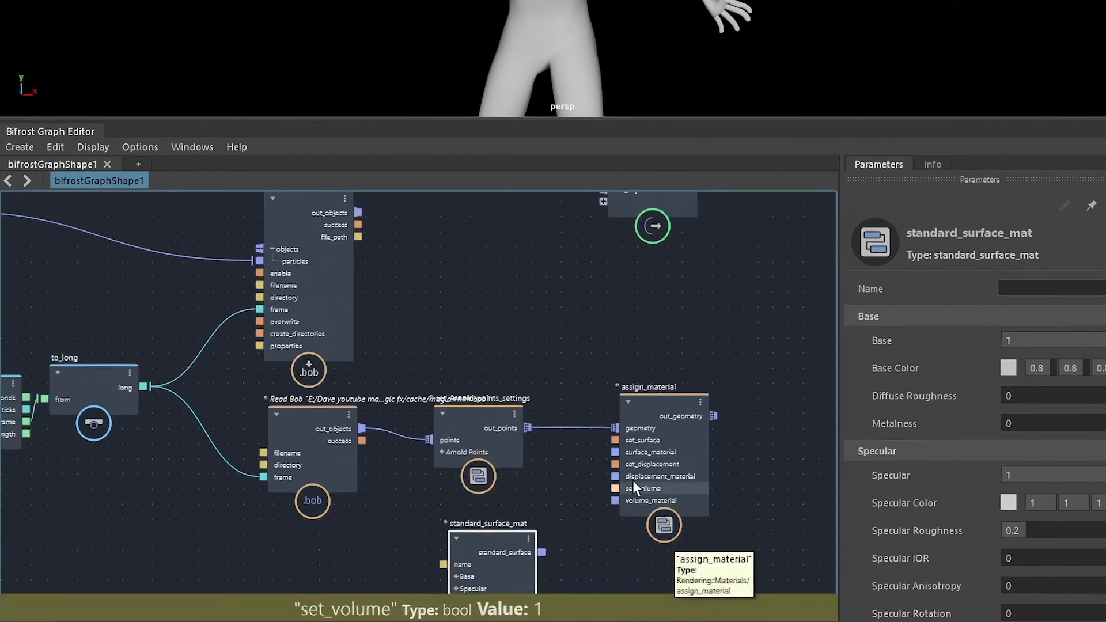
left_click_drag(634, 440, 699, 452)
left_click_drag(541, 553, 696, 469)
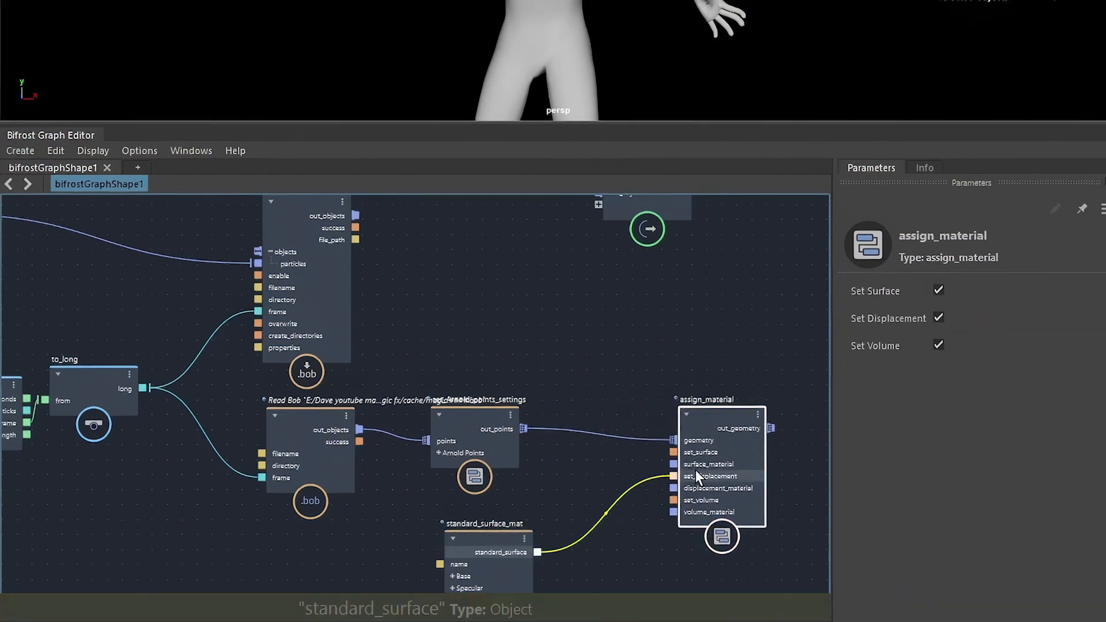
left_click_drag(353, 545, 374, 549)
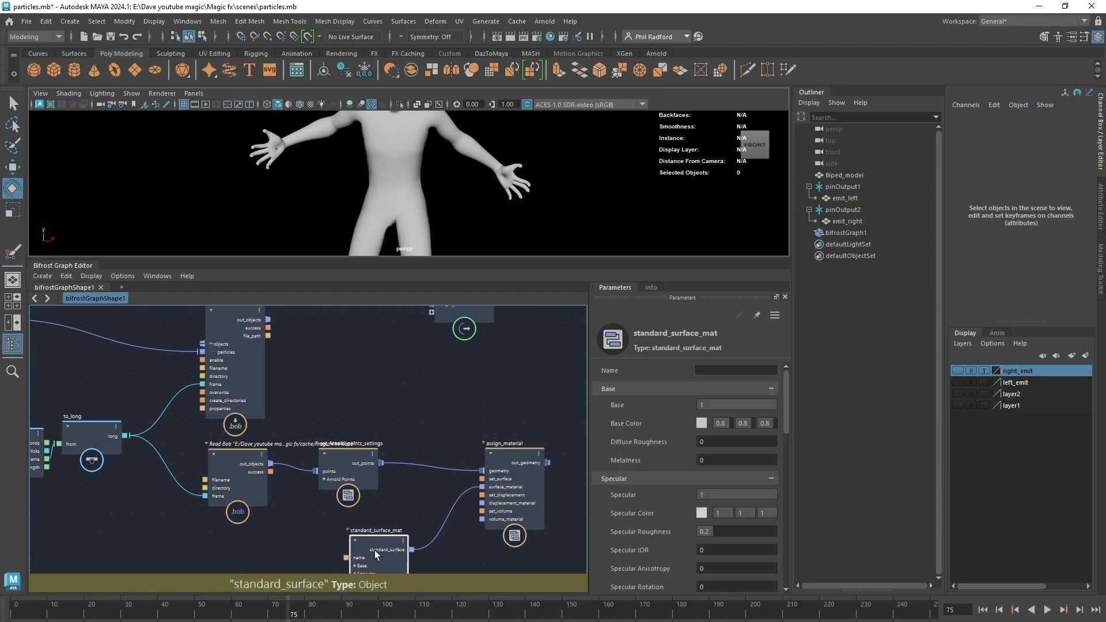
Step: Move the output node closer to assign_material and connect out_geometry to a new port on it
middle_click_drag(400, 493, 239, 508, "alt")
left_click_drag(297, 322, 474, 436)
scroll(471, 429, "up", 1)
left_click_drag(379, 486, 452, 447)
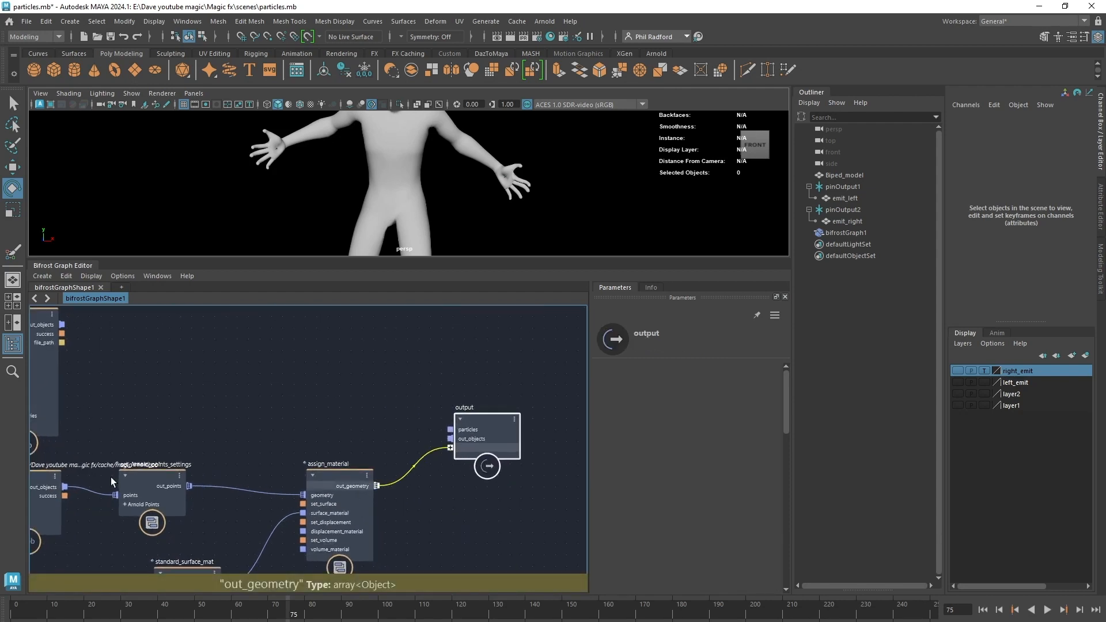
middle_click_drag(229, 431, 517, 418, "alt")
scroll(319, 374, "down", 1)
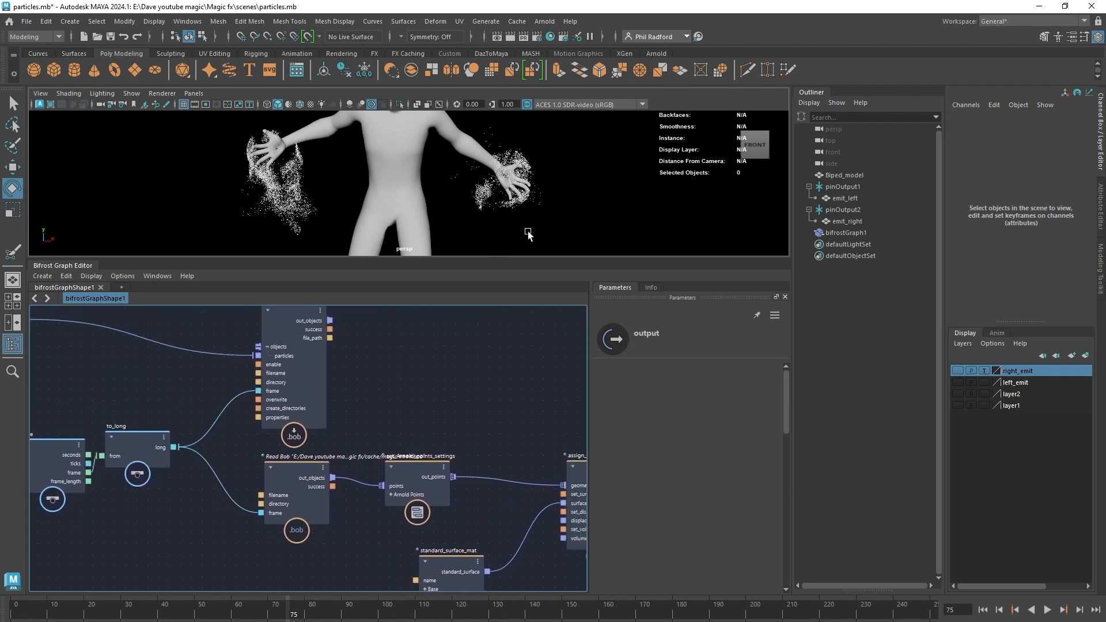
Step: Delete the Write Bob, Read Bob, time and to_long nodes from the Bifrost graph
right_click_drag(447, 351, 456, 428, "alt")
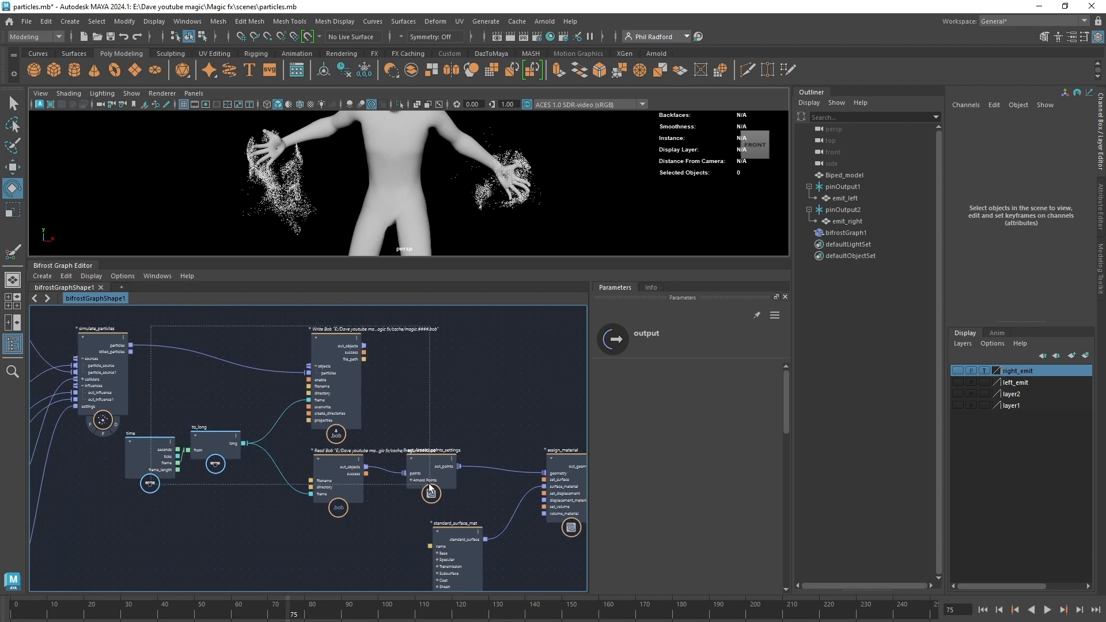
left_click_drag(430, 489, 431, 488)
left_click(375, 557)
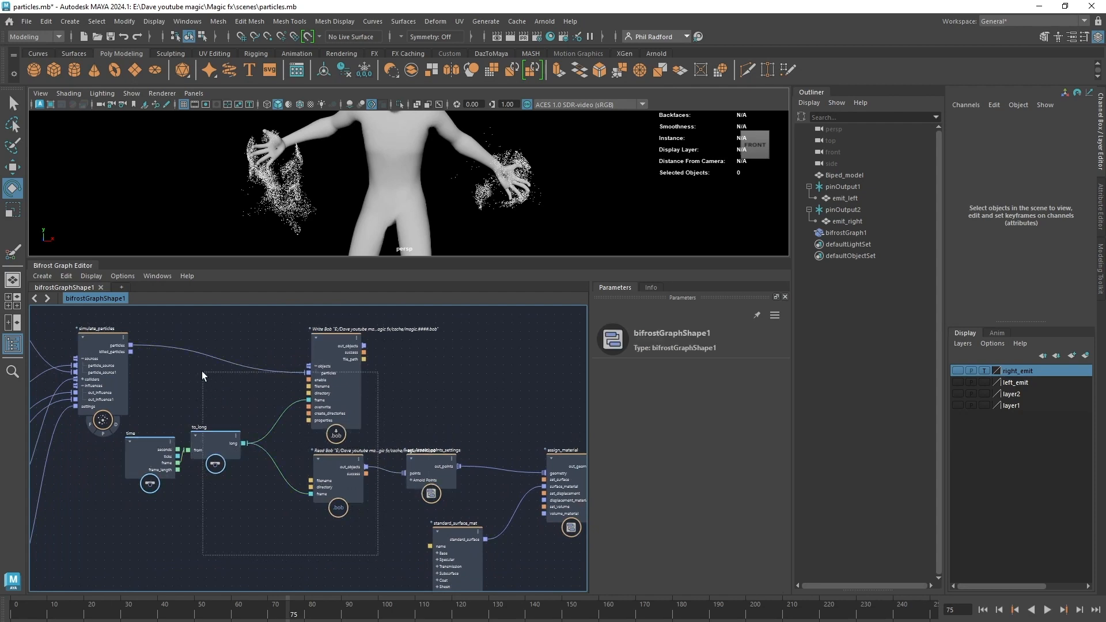
left_click_drag(156, 319, 155, 319)
key("Delete")
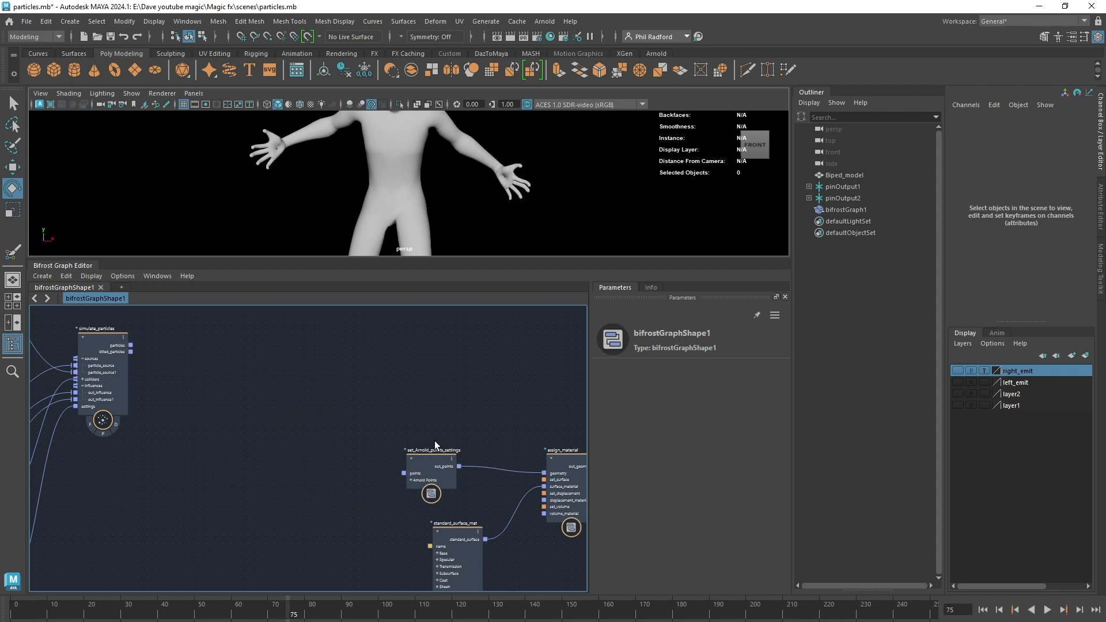
Step: Move the Arnold settings and material nodes beside simulate_particles and connect its particles output to points on set_Arnold_points_settings
left_click_drag(623, 586, 623, 586)
left_click_drag(571, 500, 321, 420)
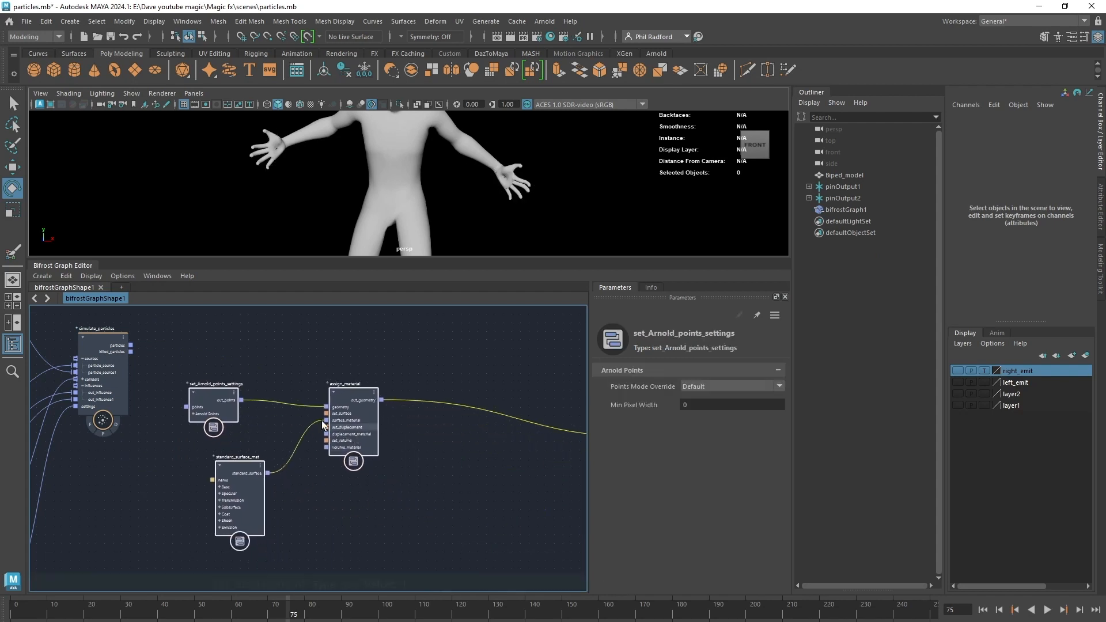
left_click(259, 468)
left_click_drag(227, 380, 306, 393)
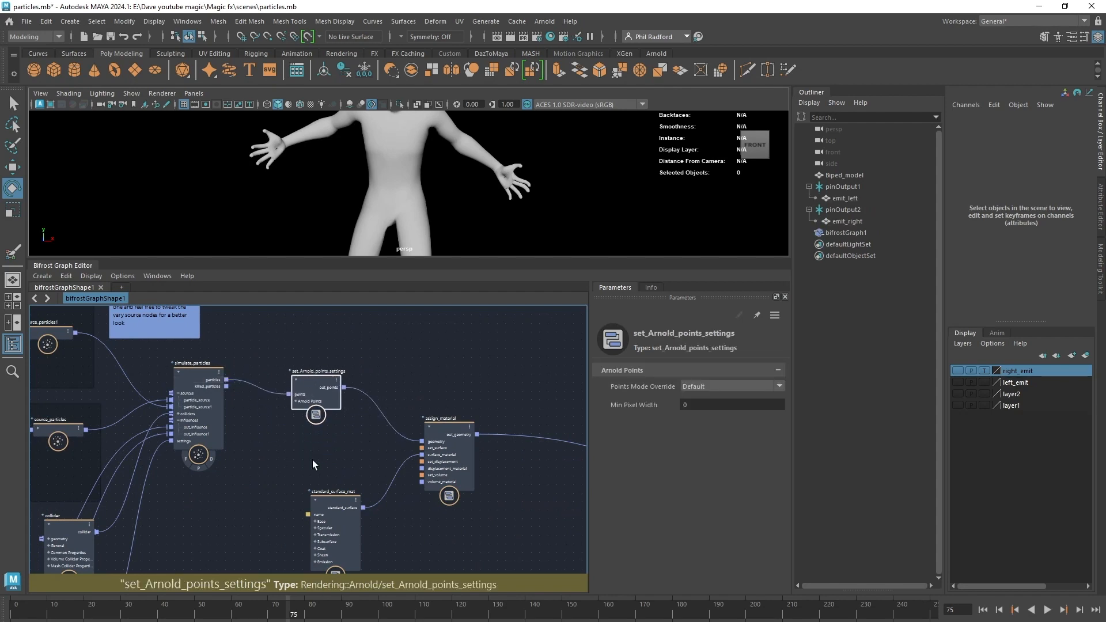
Step: Tidy the graph by repositioning standard_surface_mat and assign_material and moving the output node next to assign_material
left_click_drag(336, 510, 310, 494)
left_click_drag(454, 457, 454, 455)
middle_click_drag(436, 499, 316, 483)
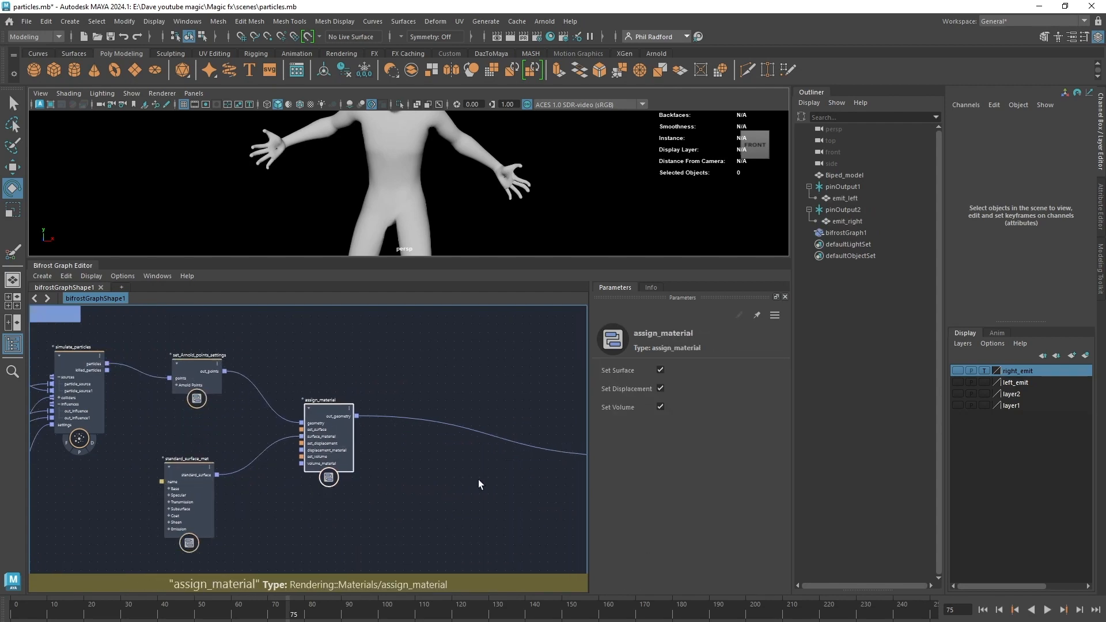
middle_click_drag(478, 481, 317, 482)
left_click_drag(498, 447, 367, 410)
scroll(351, 429, "up", 1)
left_click_drag(285, 409, 263, 393)
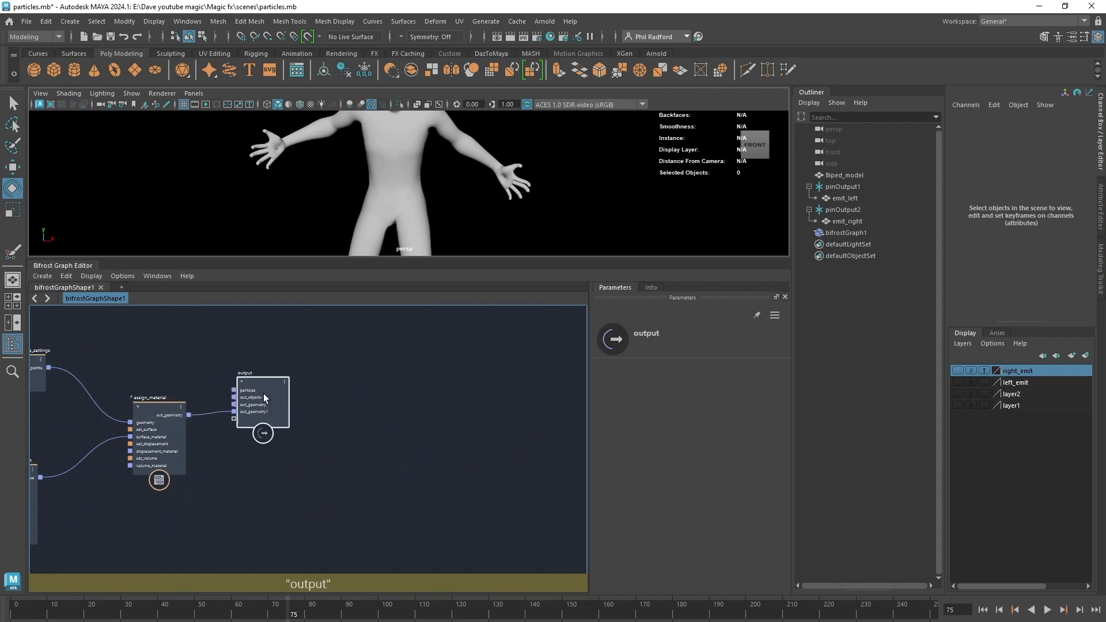
middle_click_drag(279, 492, 490, 498)
Step: Play the particle simulation from the first frame and stop it around frame 58
left_click(985, 611)
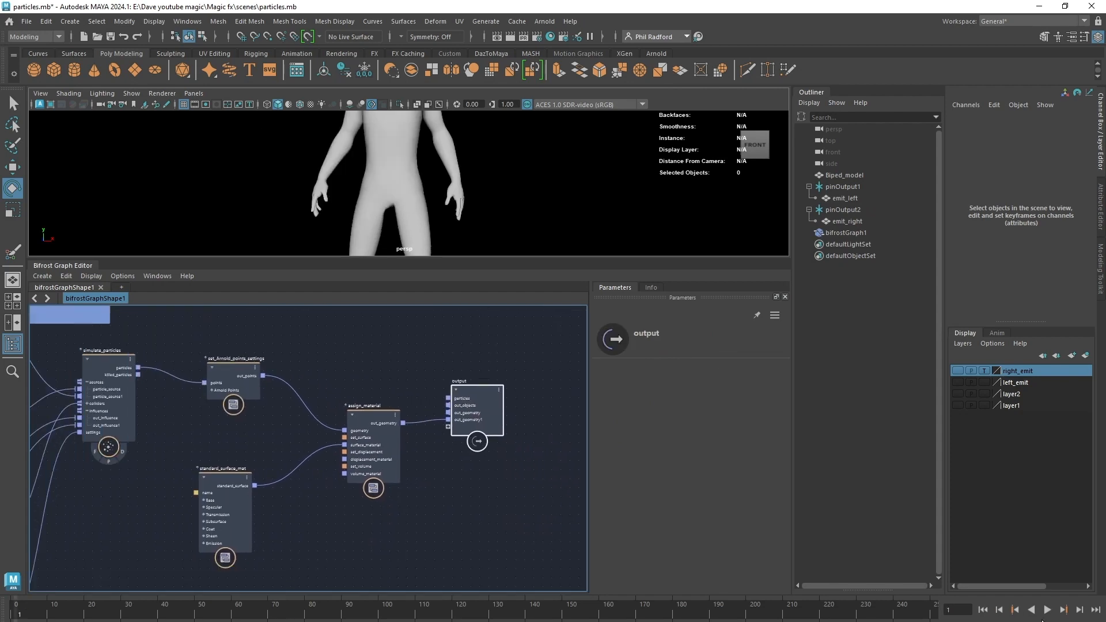
left_click(1047, 610)
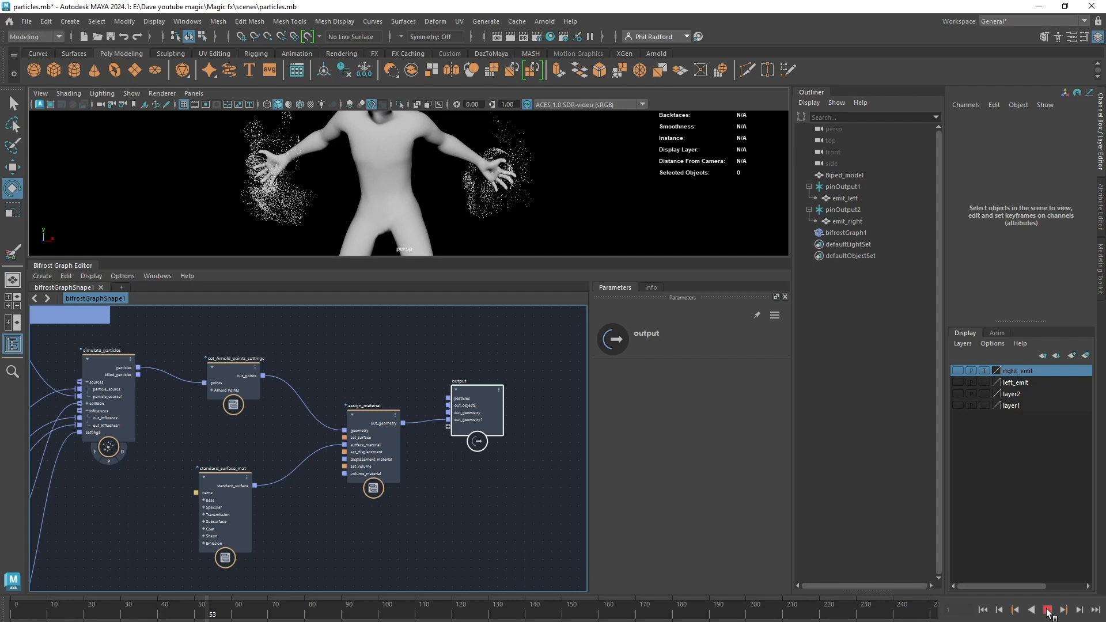
left_click(1047, 611)
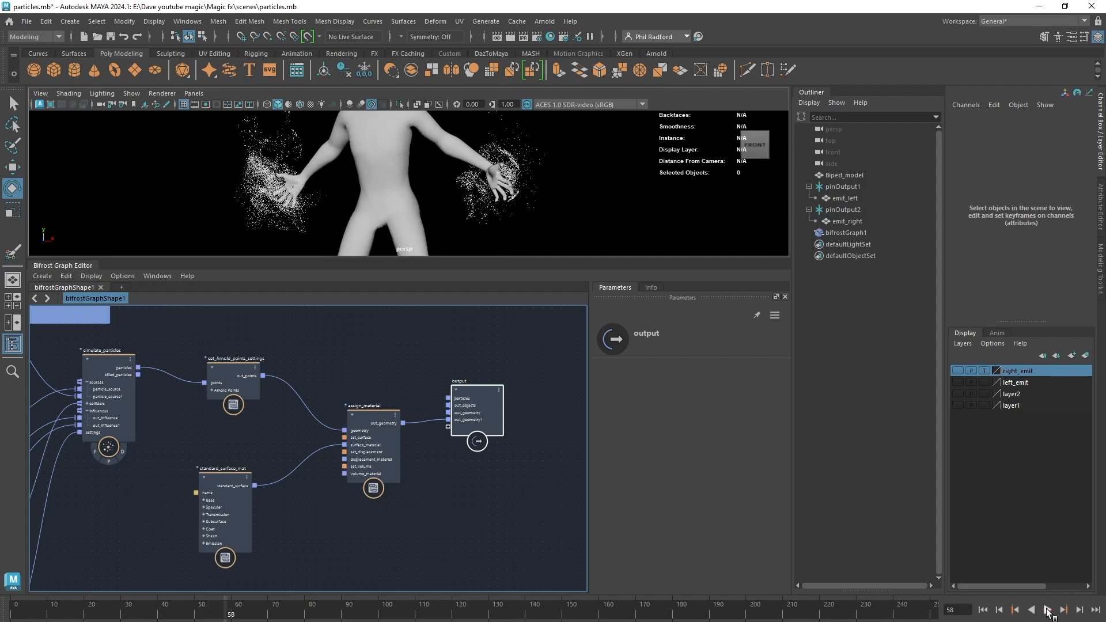
Step: Set the Base Color of standard_surface_mat to a dark red of about 0.238, 0, 0
middle_click_drag(392, 543, 436, 541)
scroll(449, 539, "up", 1)
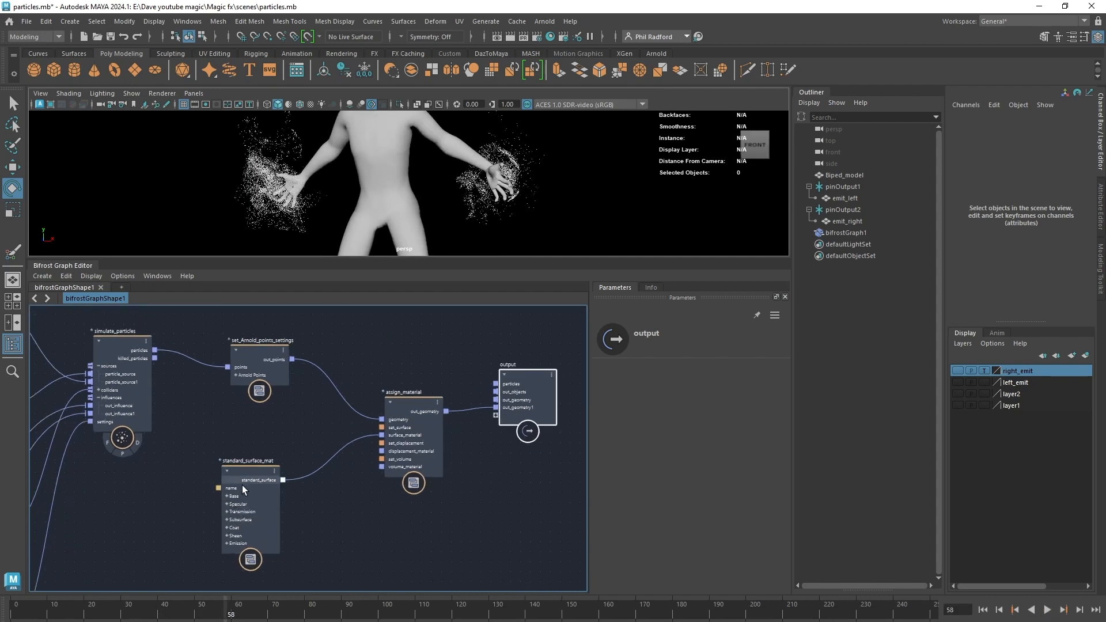
left_click_drag(243, 483, 288, 483)
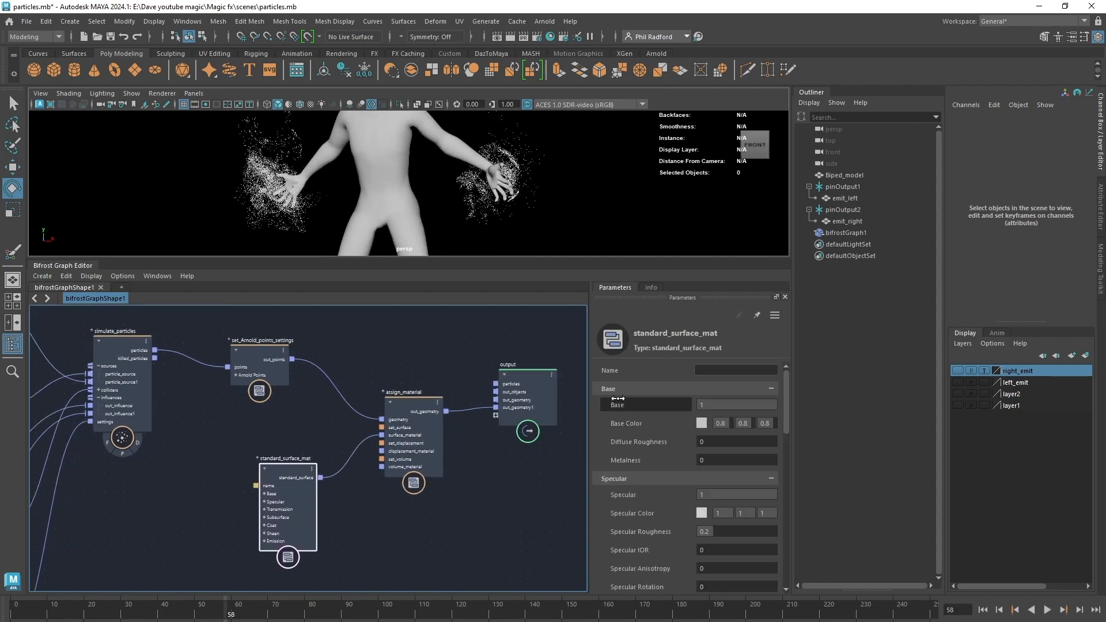
left_click(701, 423)
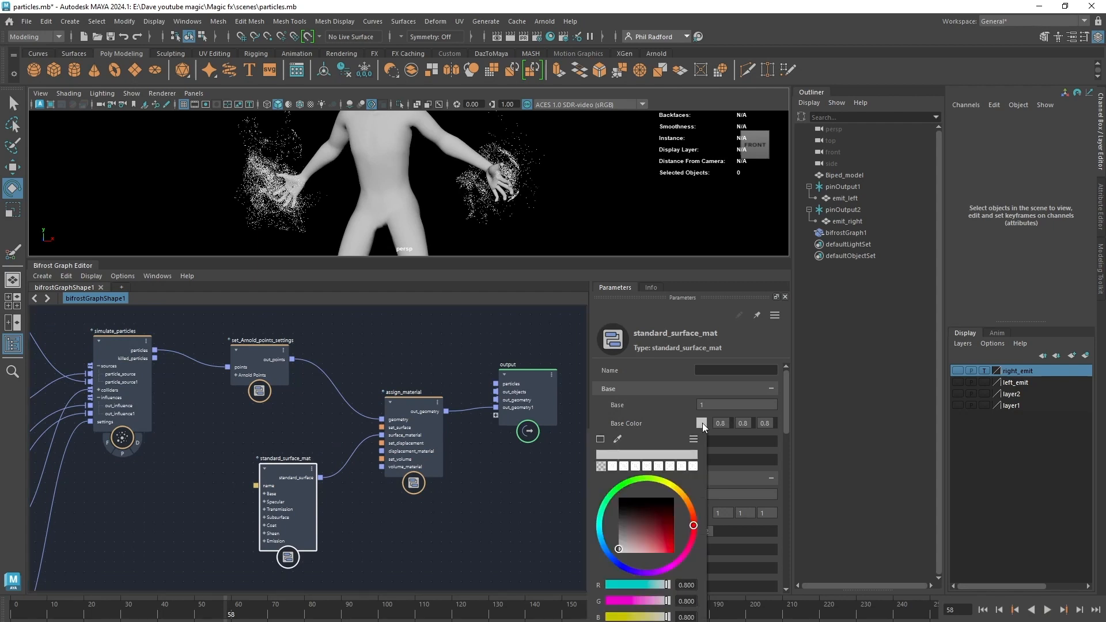
left_click_drag(668, 531, 681, 526)
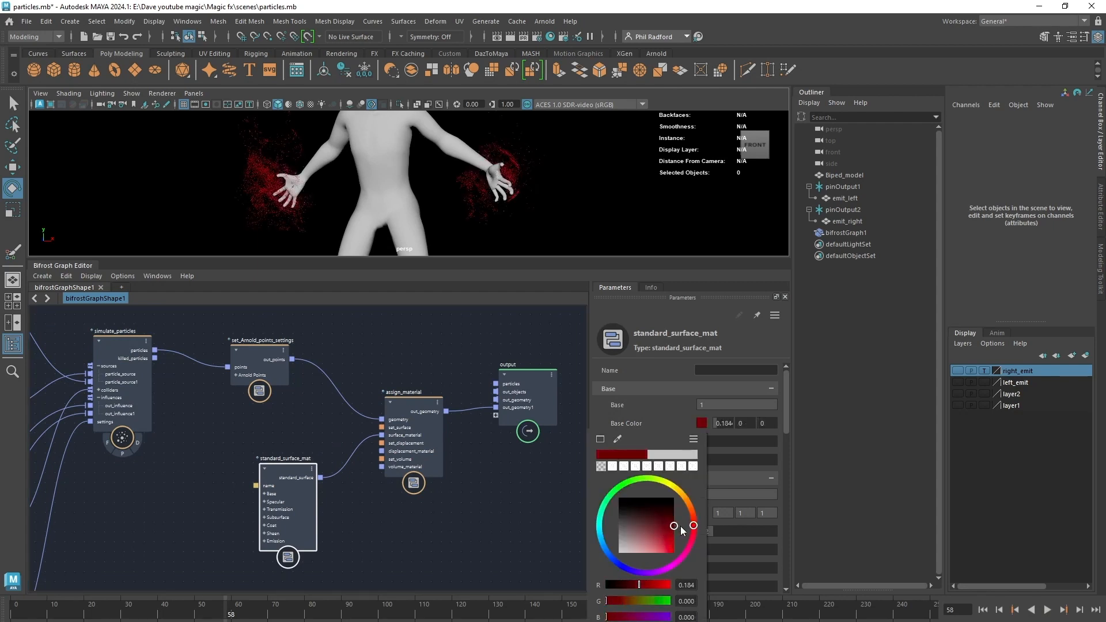
left_click(560, 547)
Step: Create an Arnold area light in the scene
left_click(540, 21)
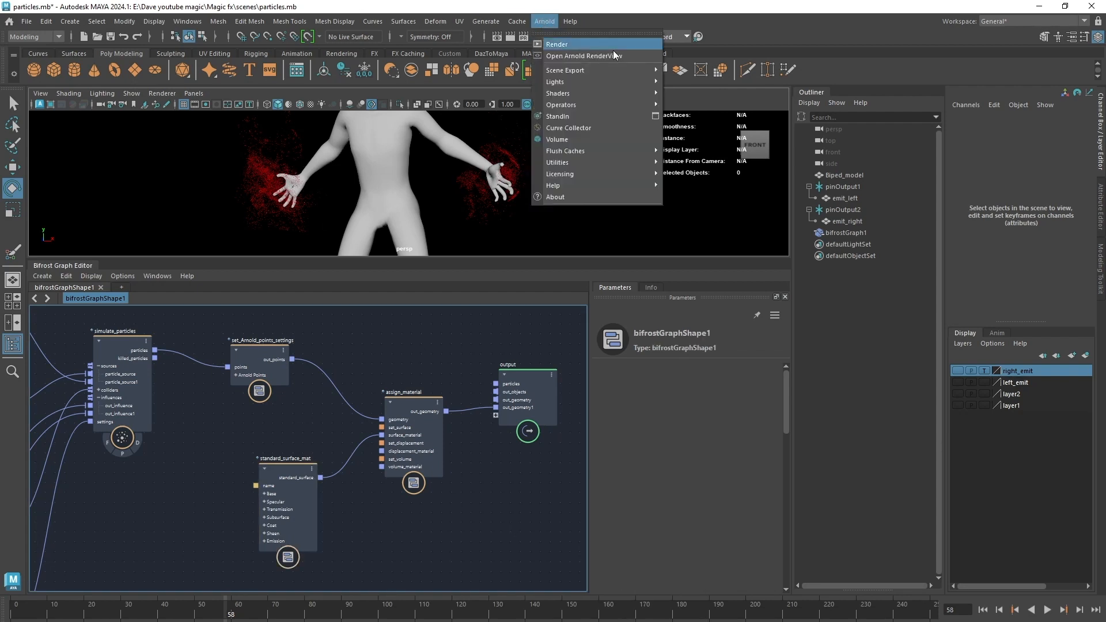
mouse_move(598, 82)
left_click(713, 84)
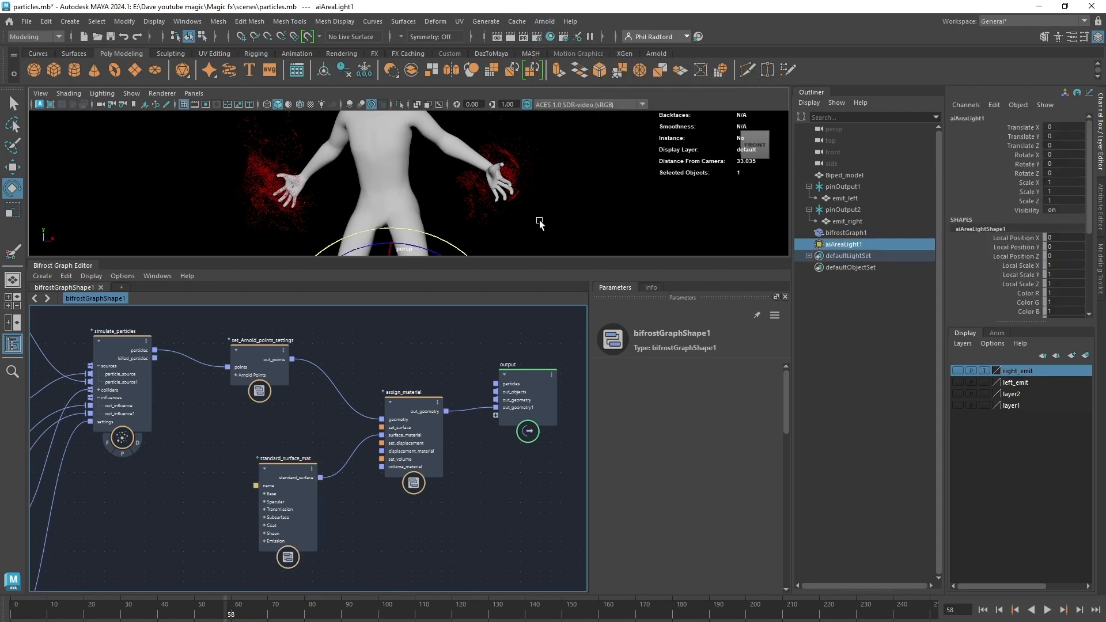
Step: Move the area light to about X -8.8, Y 8.1, Z 11.7 and rotate it about -40 degrees around Y, towards the figure
right_click_drag(537, 218, 365, 192, "alt")
middle_click_drag(432, 223, 464, 217, "alt")
key("w")
left_click_drag(424, 236, 375, 216)
left_click_drag(444, 197, 243, 217)
key("e")
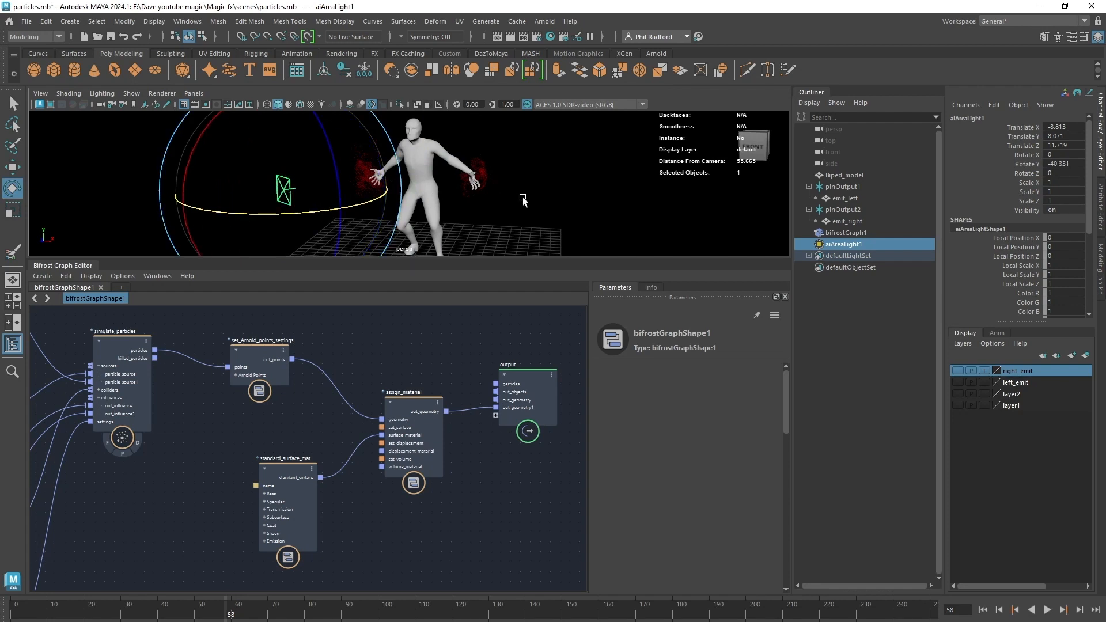
Step: Show scene lighting in an enlarged viewport and set the area light's Exposure to 6
key("7")
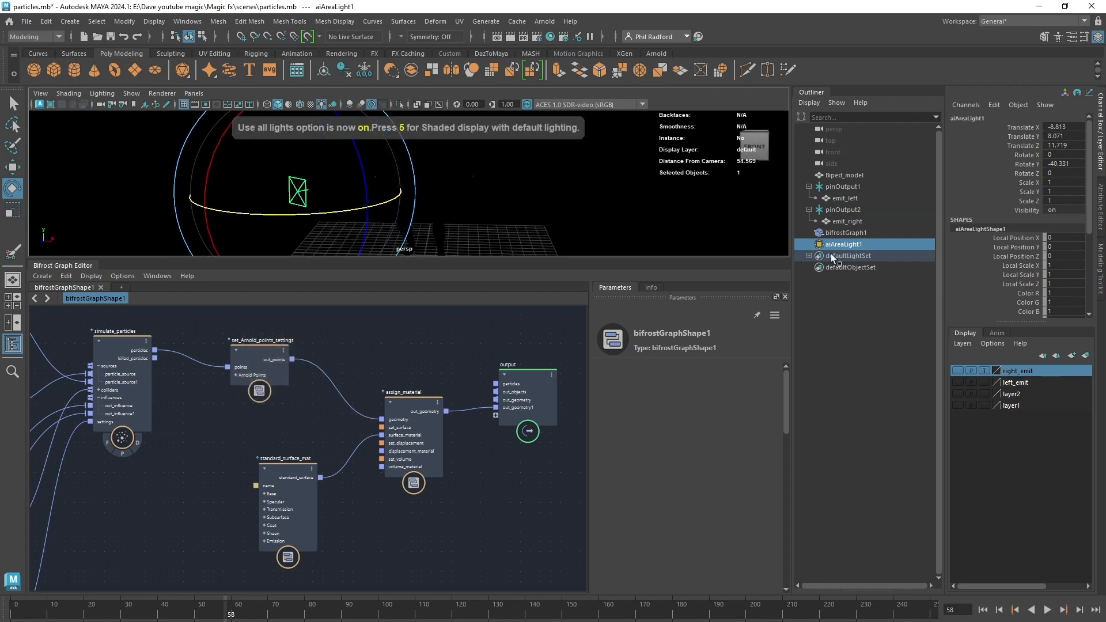
left_click(1101, 196)
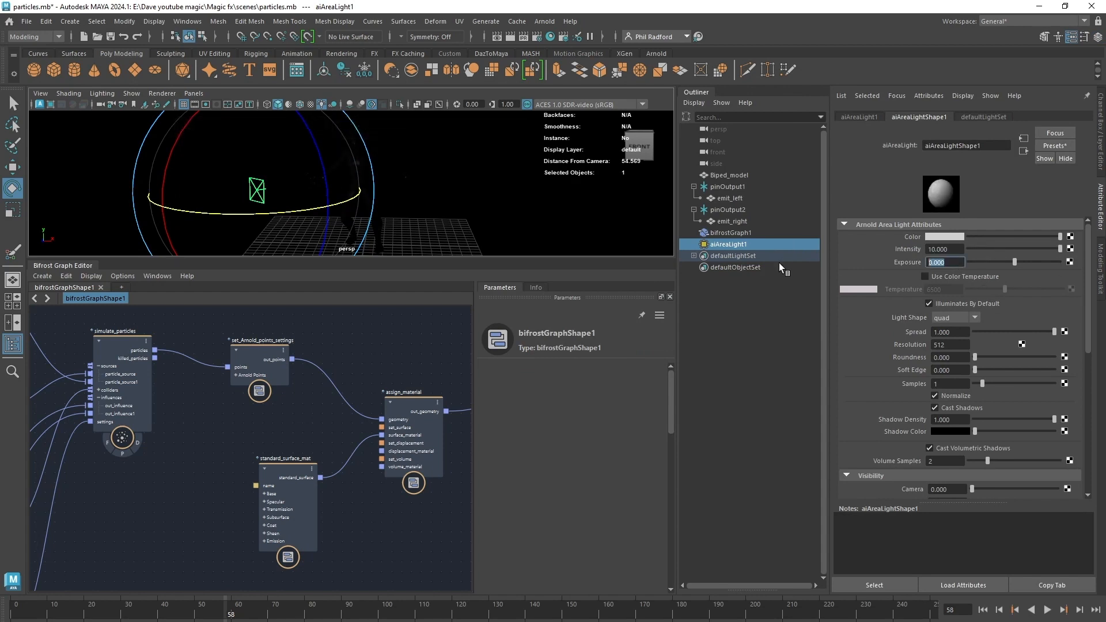
type("6")
key("Return")
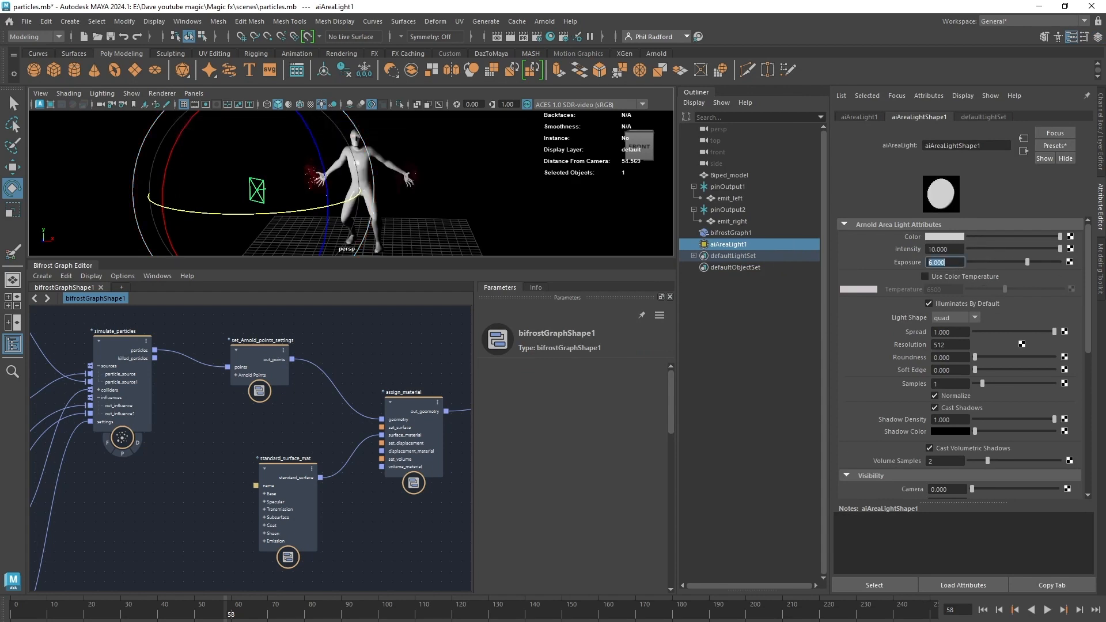
left_click_drag(384, 307, 384, 370)
right_click_drag(362, 284, 451, 323, "alt")
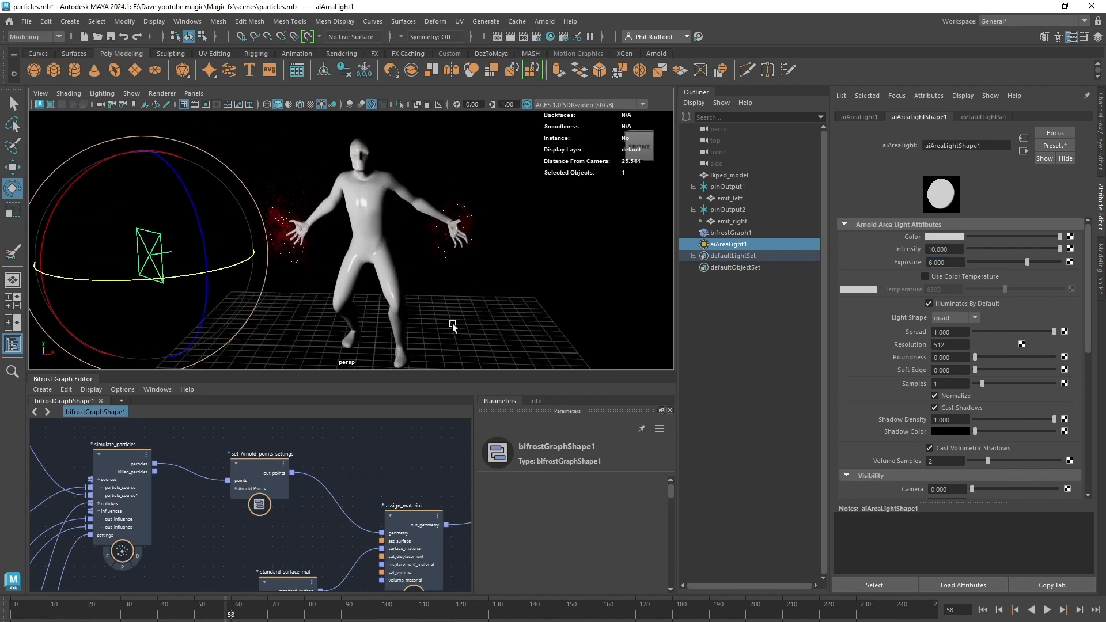
left_click_drag(405, 305, 456, 277, "alt")
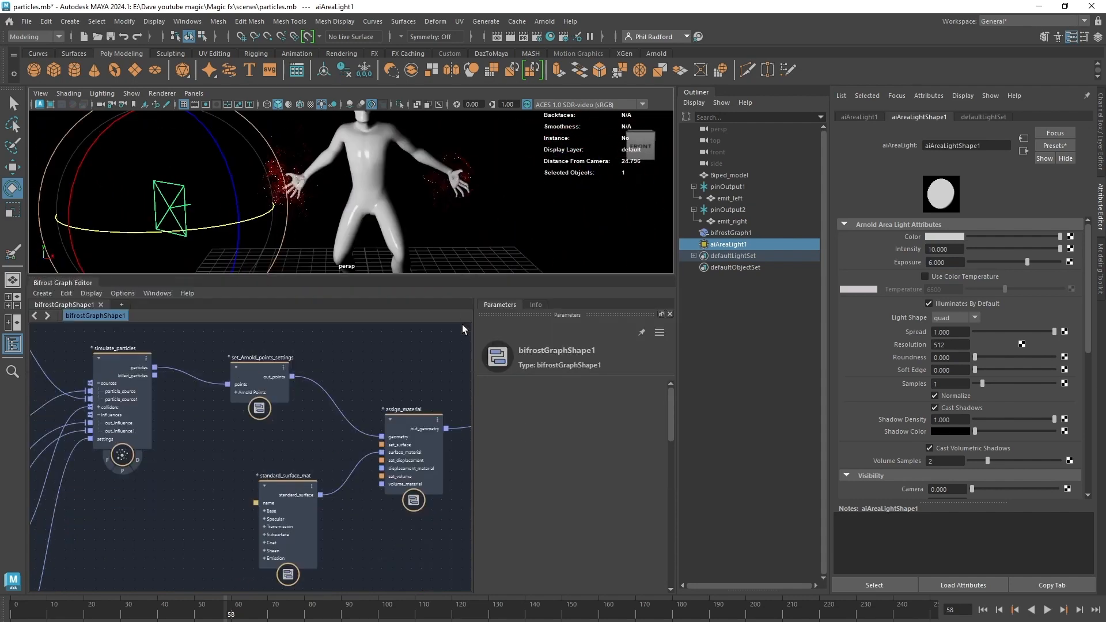
Step: Set the Specular weight of standard_surface_mat to 0
left_click(257, 466)
left_click_drag(257, 466, 261, 471)
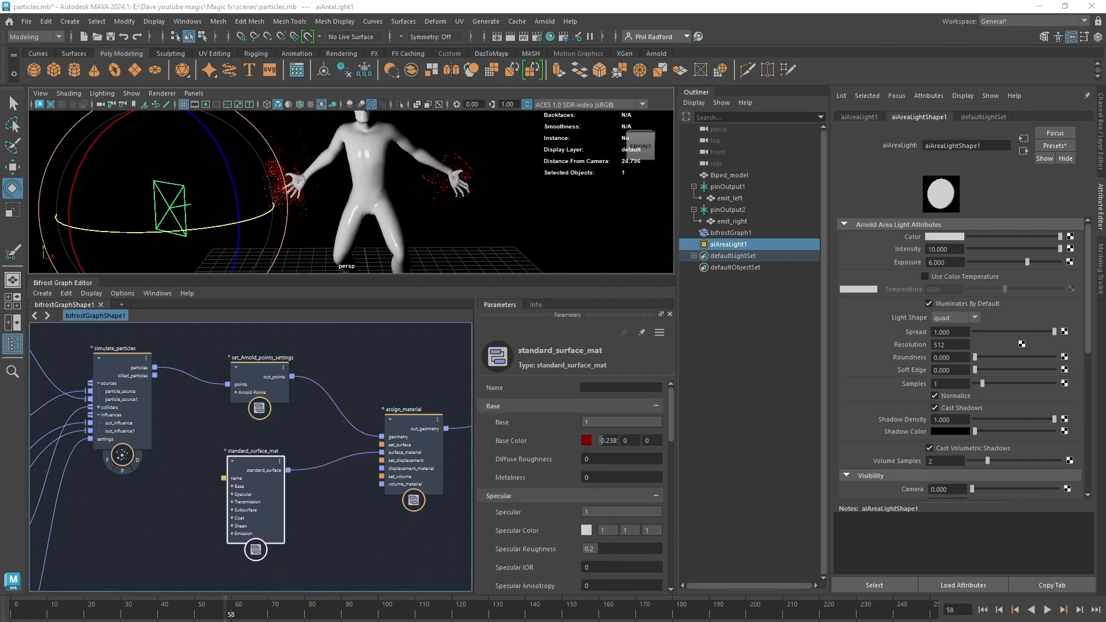
left_click(621, 512)
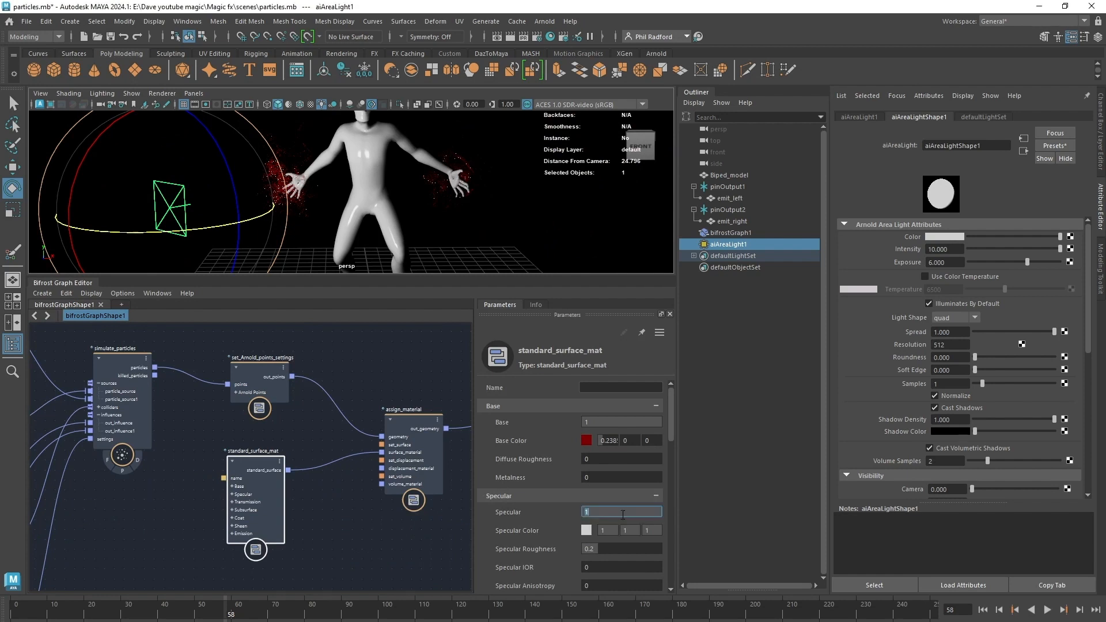
type("0")
Step: Examine the lit particles around the hands, then play the simulation from the first frame and stop at frame 82
left_click_drag(389, 197, 381, 209, "alt")
right_click_drag(382, 209, 471, 214, "alt")
middle_click_drag(358, 167, 380, 177, "alt")
left_click_drag(380, 177, 418, 199, "alt")
mouse_move(417, 199)
right_mouse_down("alt")
mouse_move(429, 199)
mouse_move(420, 204)
right_mouse_up("alt")
left_click_drag(420, 203, 401, 230, "alt")
left_click_drag(407, 276, 414, 309)
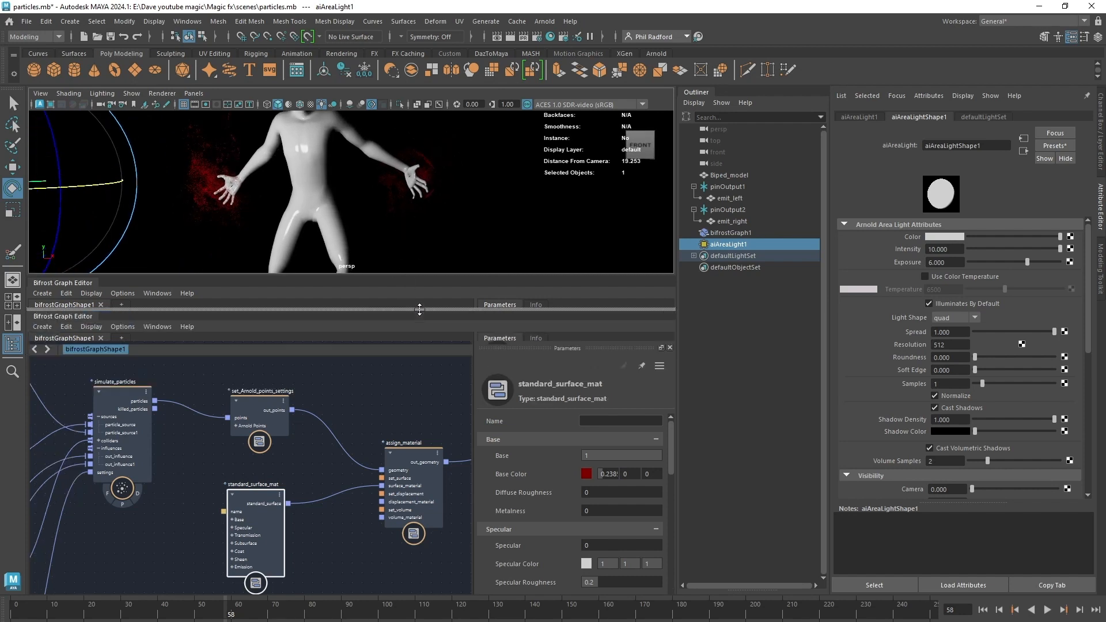
left_click(983, 610)
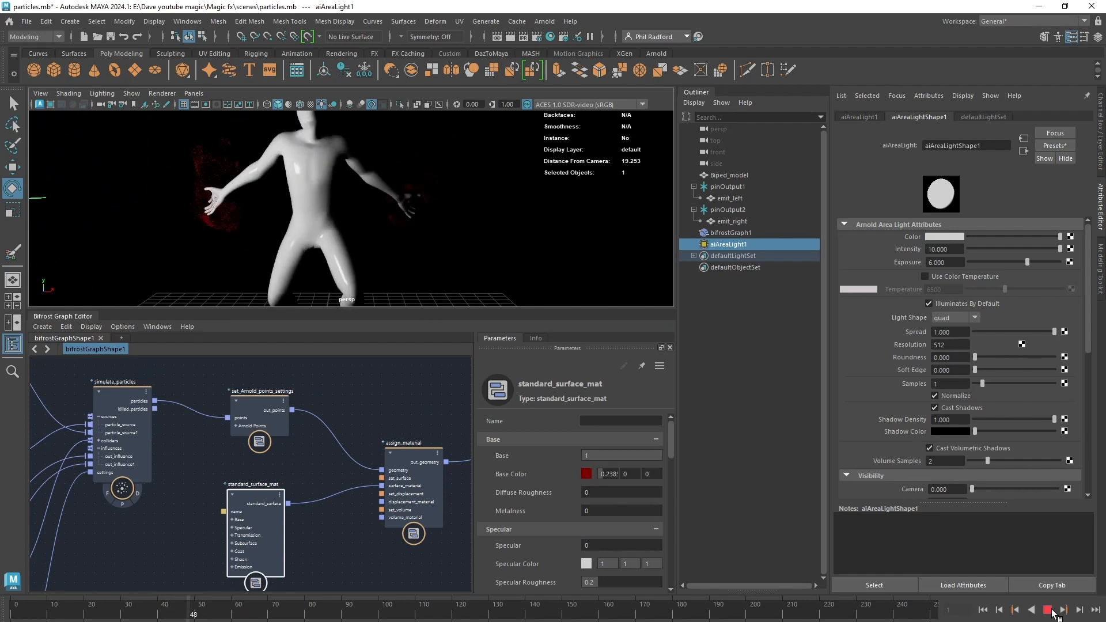
left_click(1049, 610)
Step: Render the current frame in the Arnold RenderView and take its window out of full-screen size
left_click(542, 21)
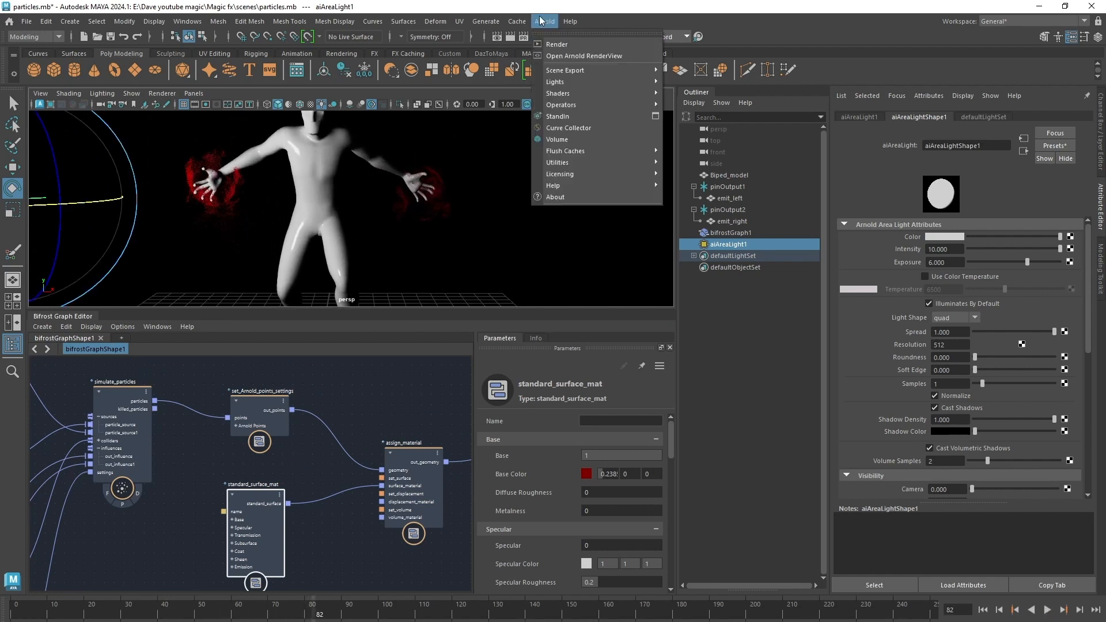
left_click(599, 56)
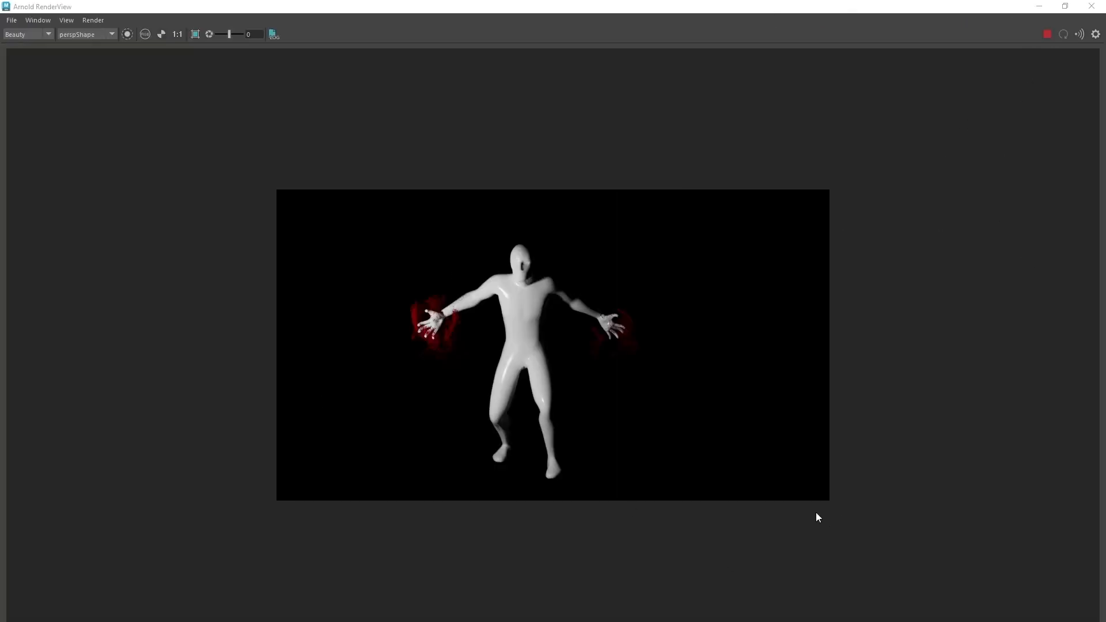
double_click(599, 6)
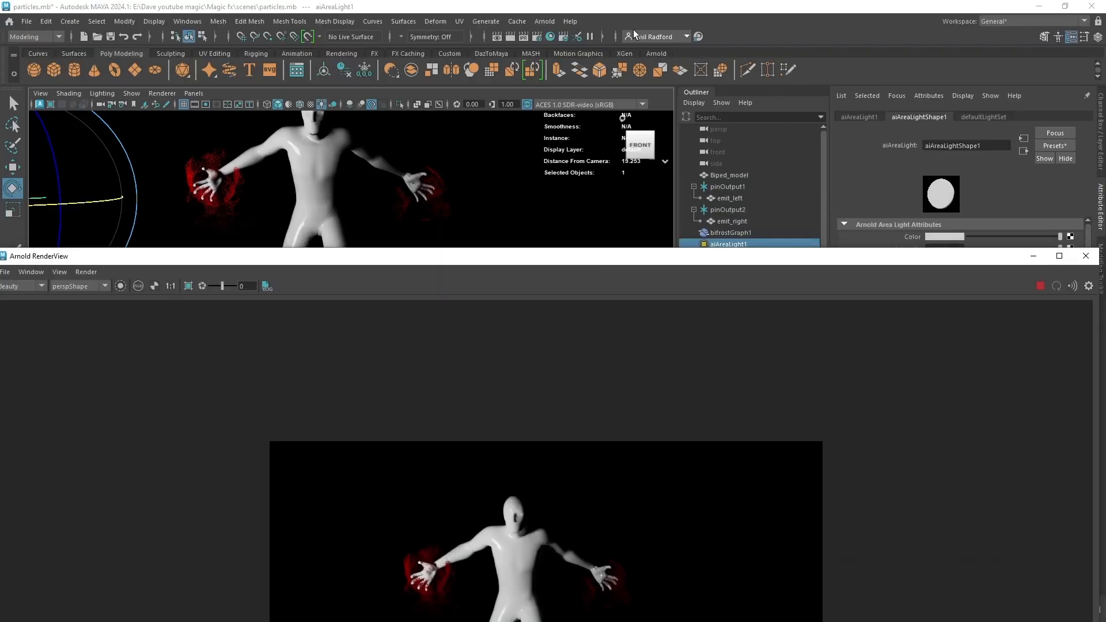
Step: Set the render image size preset to HD_1080 in the Render Settings
left_click(537, 36)
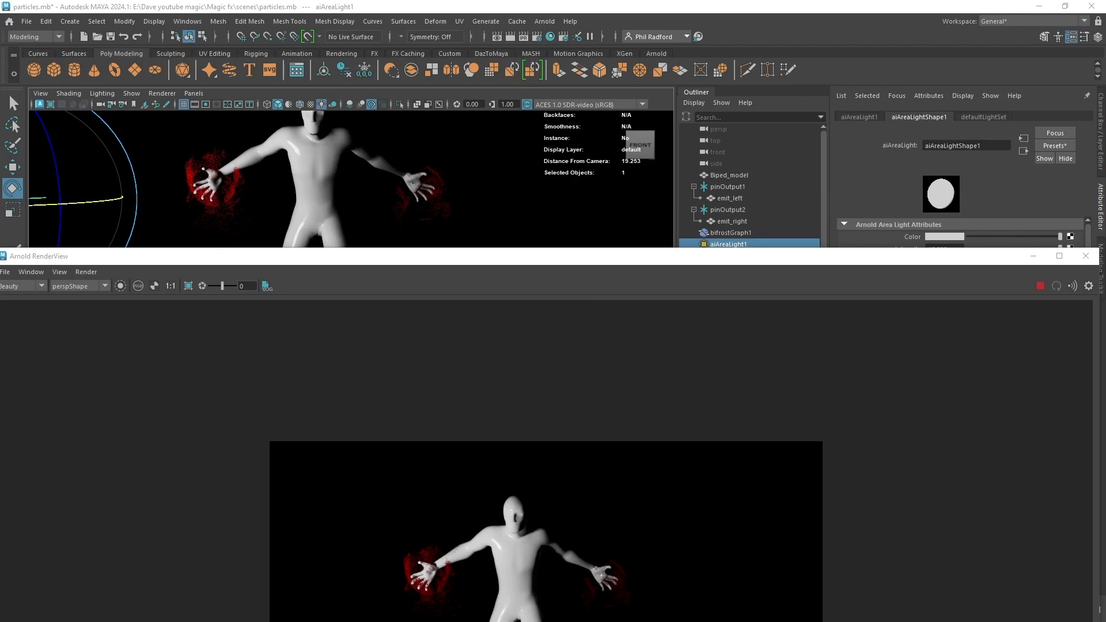
scroll(744, 319, "down", 5)
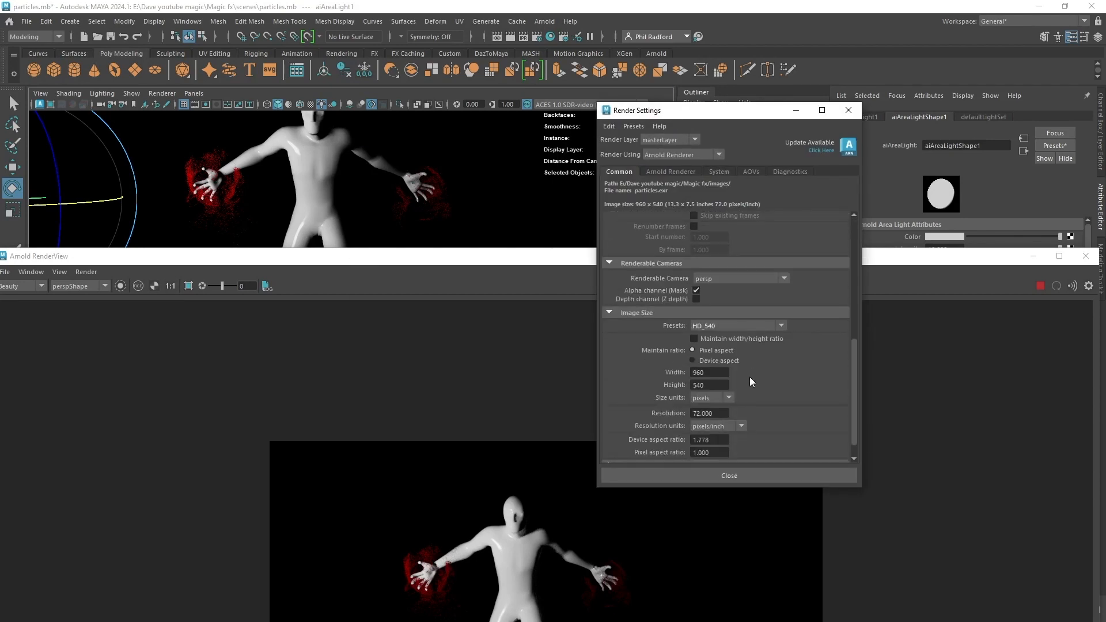
left_click(730, 326)
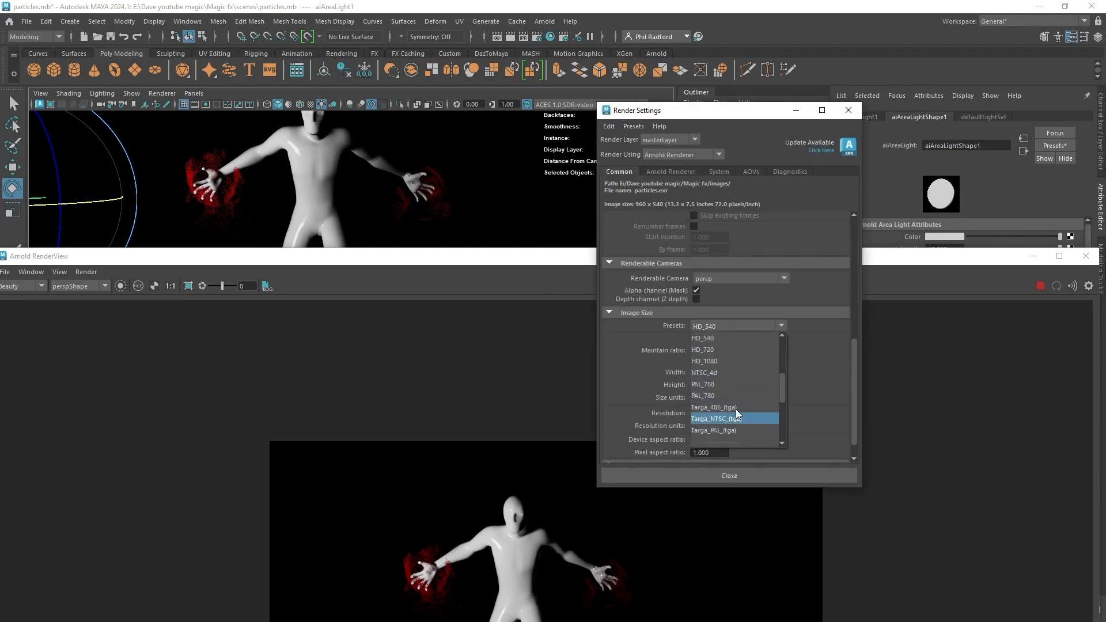
left_click(733, 361)
left_click(713, 475)
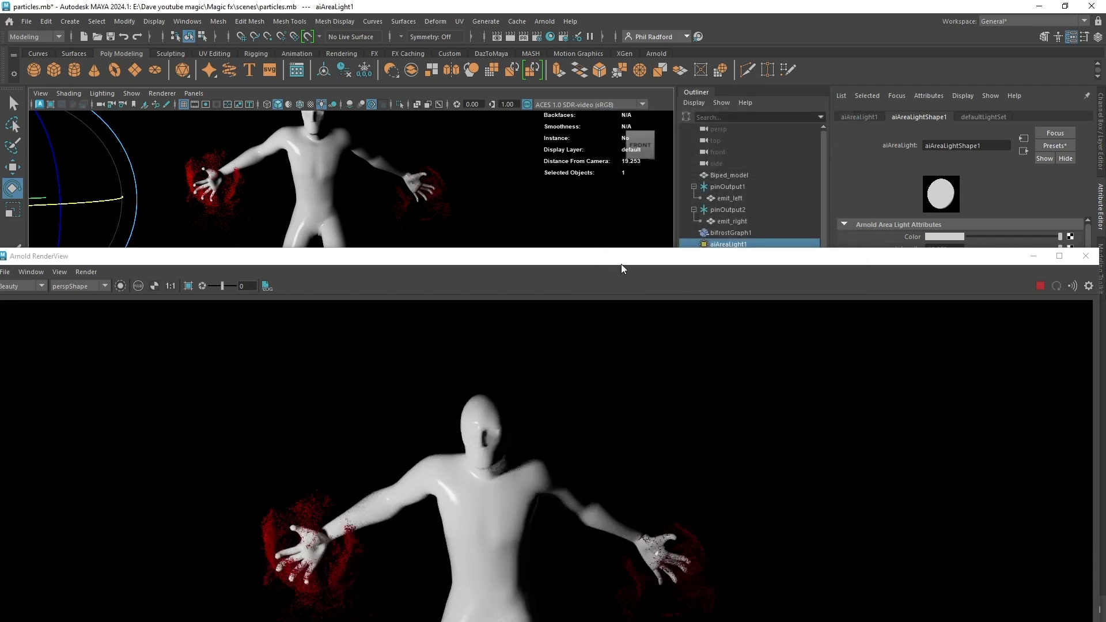
Step: Inspect the larger render, move its window off the scene view, and return the timeline to frame 1
left_click_drag(620, 263, 666, 100)
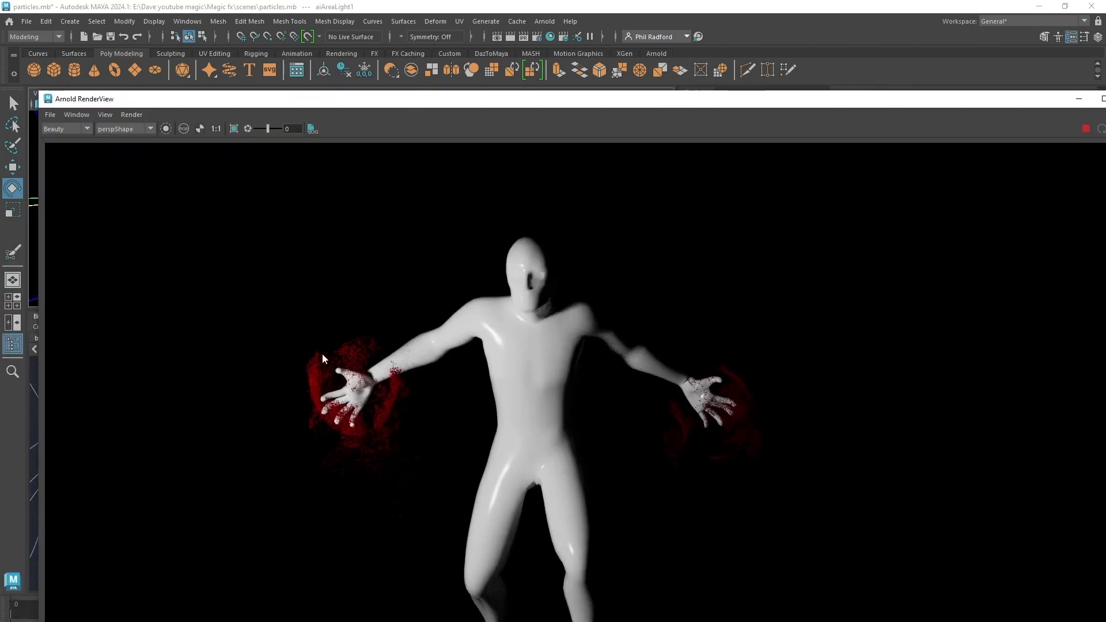
left_click_drag(466, 101, 0, 267)
left_click(981, 612)
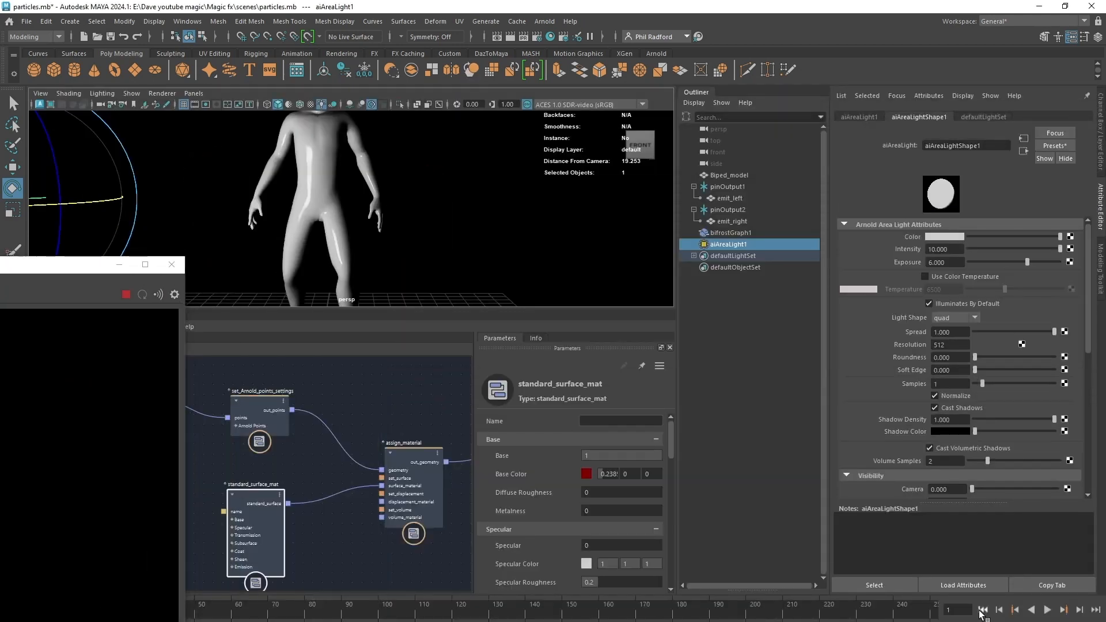
Step: Play the simulation with the live render running, stop at frame 104, and shrink the render window clear of the material parameters
left_click(1048, 611)
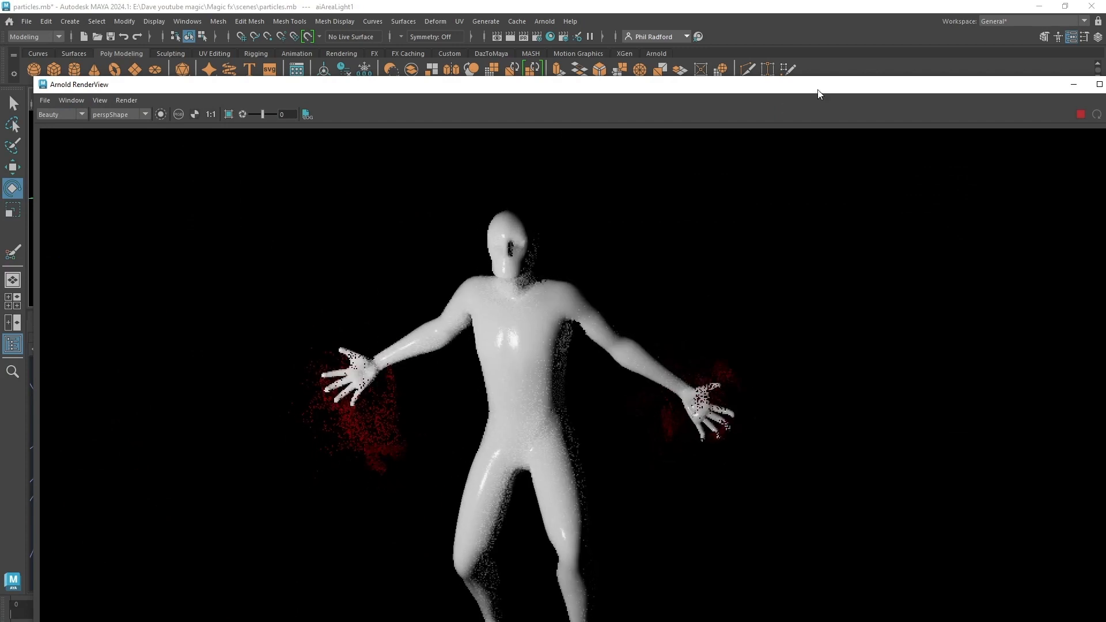
left_click_drag(821, 91, 729, 17)
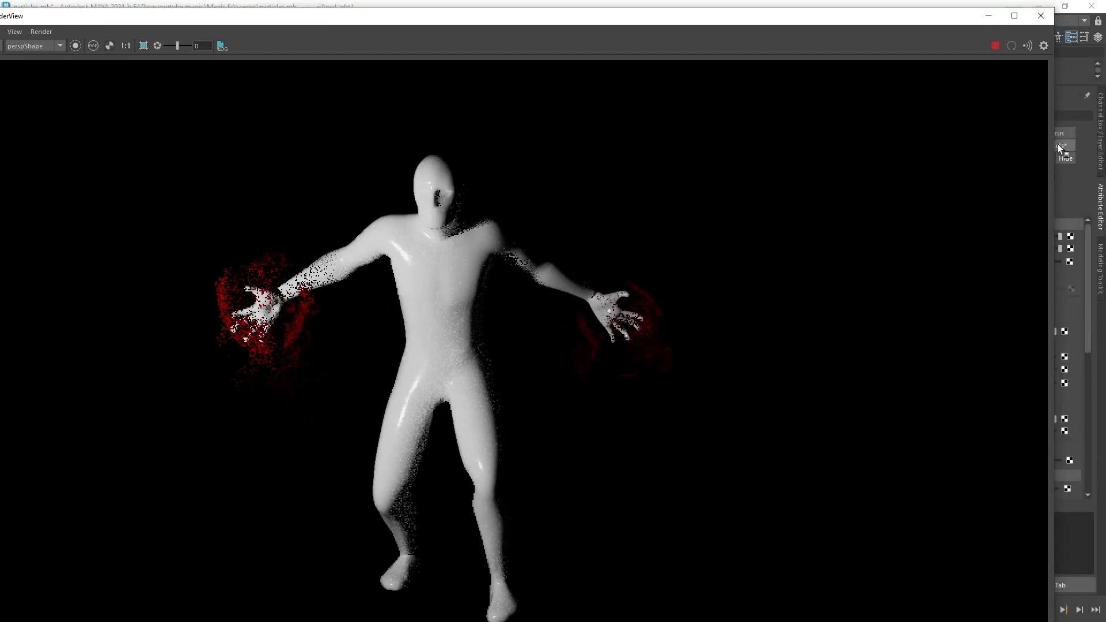
left_click_drag(1055, 146, 960, 146)
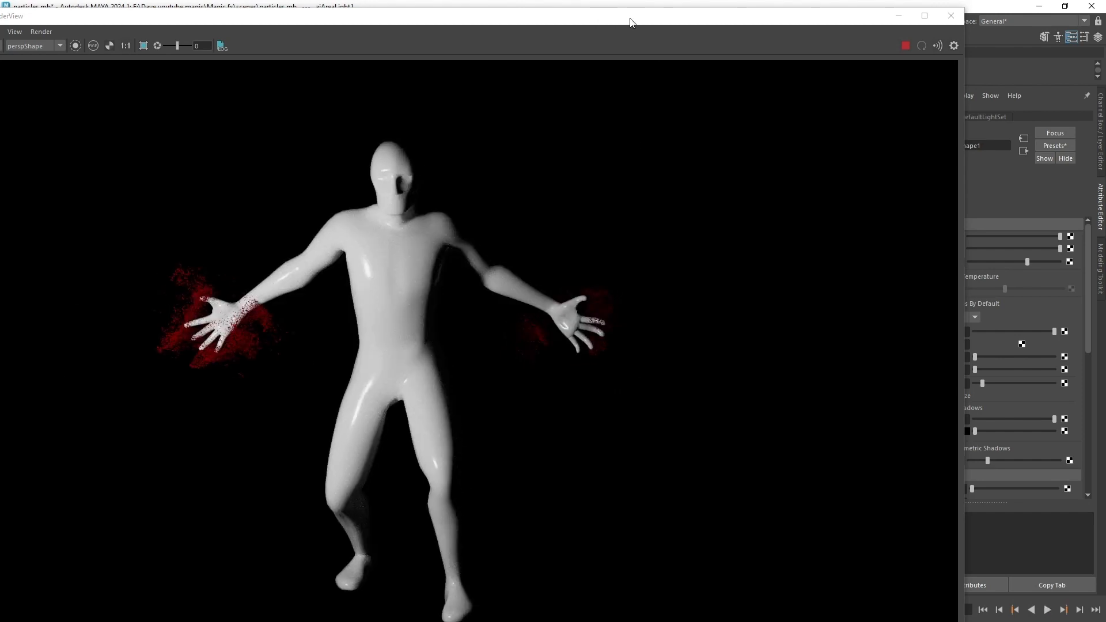
left_click_drag(630, 23, 575, 571)
scroll(560, 475, "down", 10)
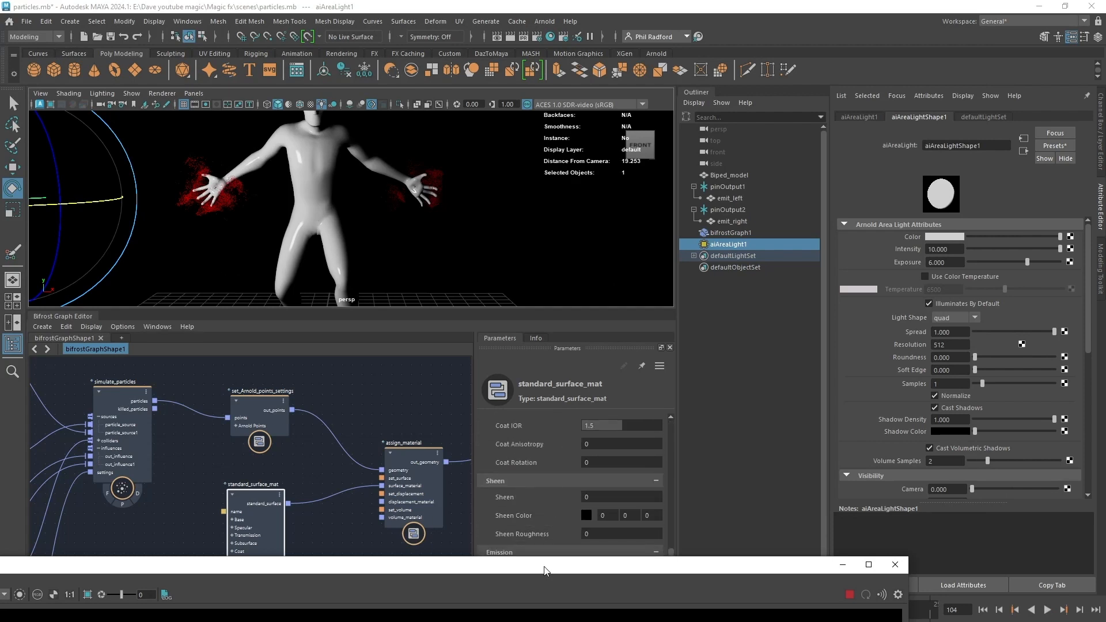
left_click_drag(545, 567, 441, 150)
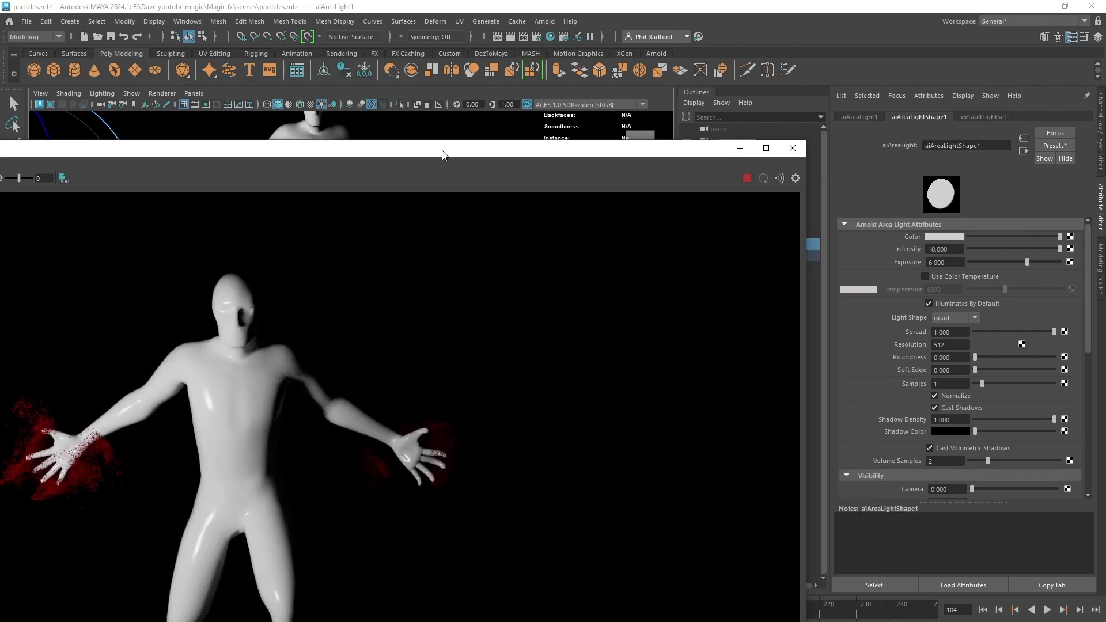
left_click_drag(808, 138, 352, 488)
left_click_drag(154, 507, 373, 165)
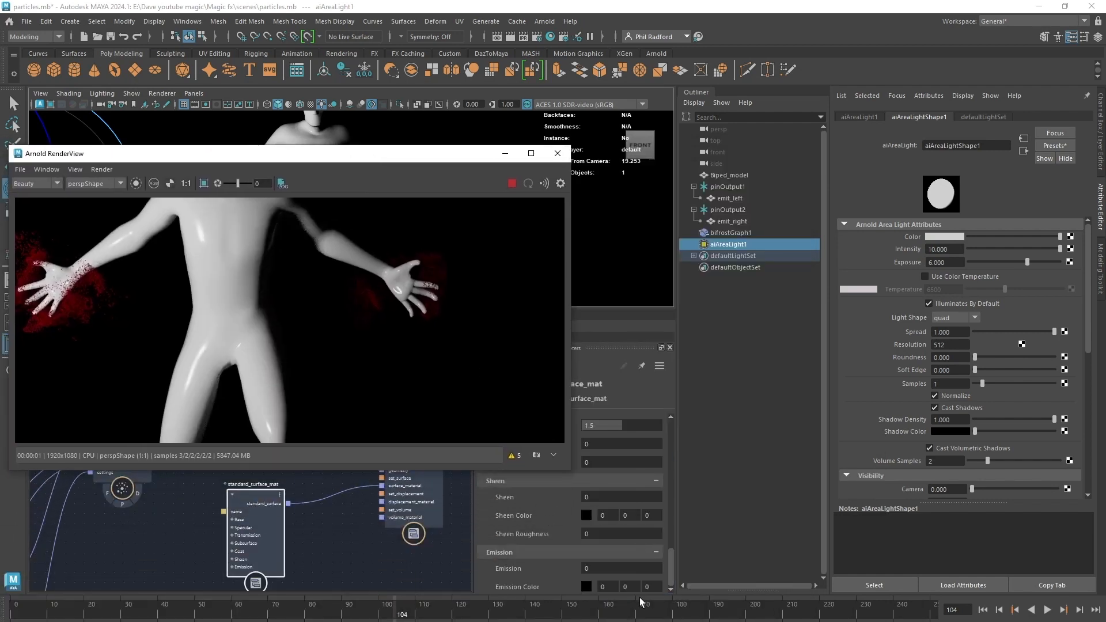
Step: Give standard_surface_mat a blue-violet emission colour of about 0.245, 0.221, 1 and raise its emission to 0.7834
left_click(586, 586)
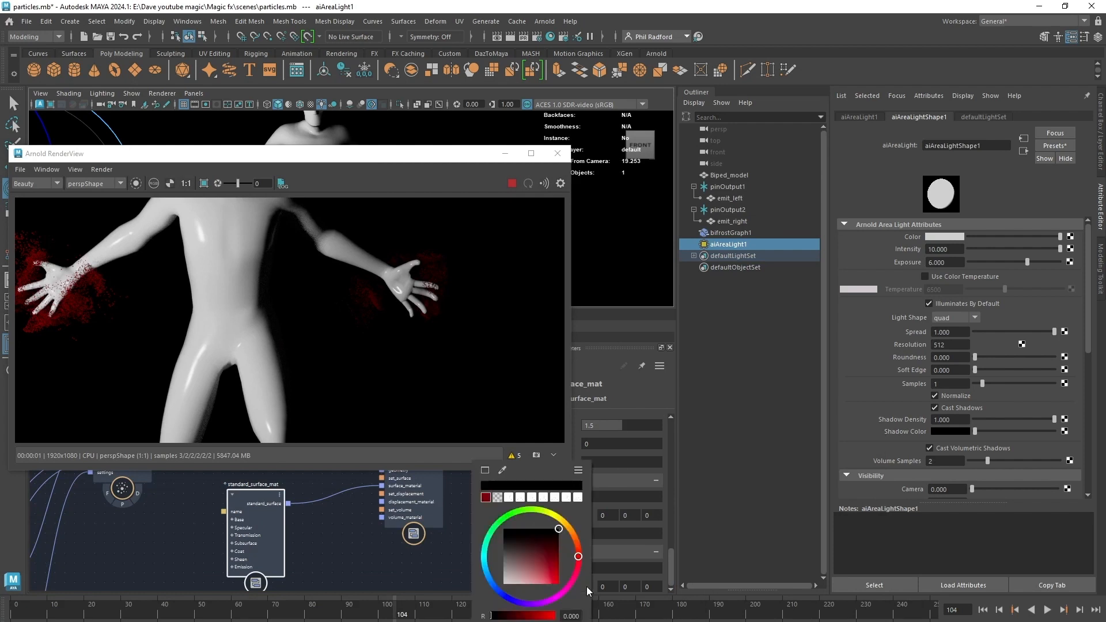
left_click(508, 599)
left_click_drag(543, 575, 546, 587)
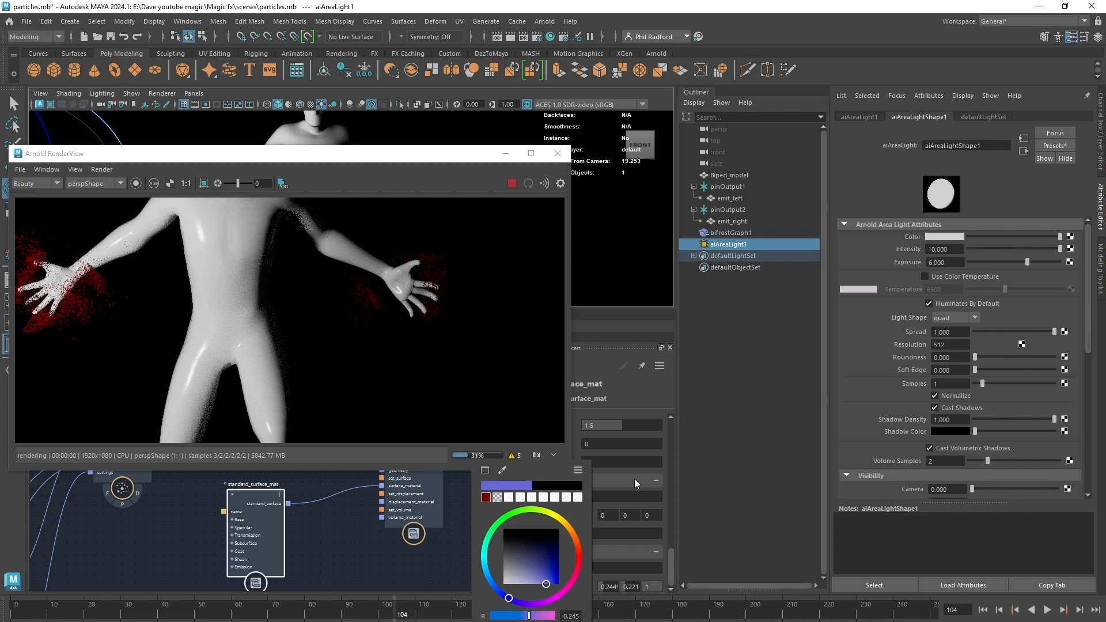
left_click(654, 495)
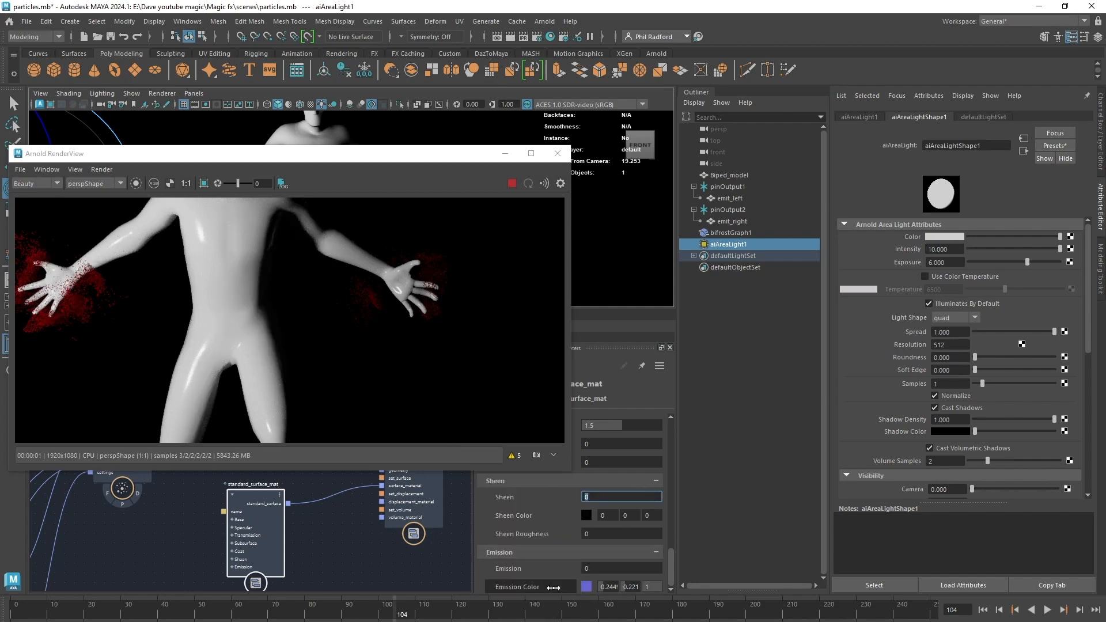
left_click_drag(552, 568, 783, 572)
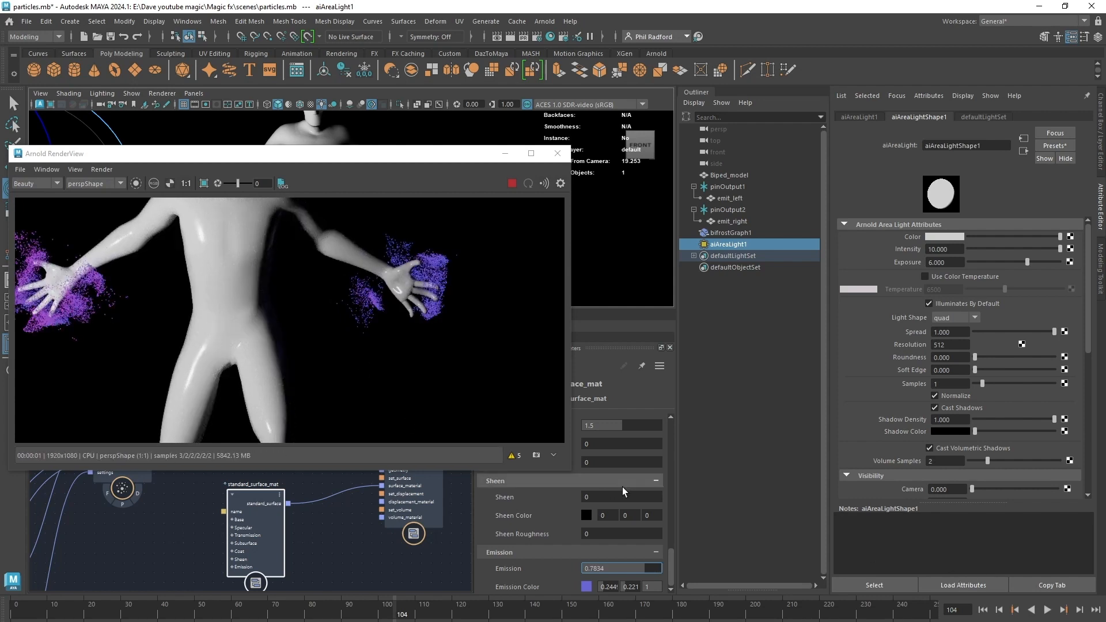
Step: Raise the specular value of standard_surface_mat to 1
scroll(628, 487, "up", 10)
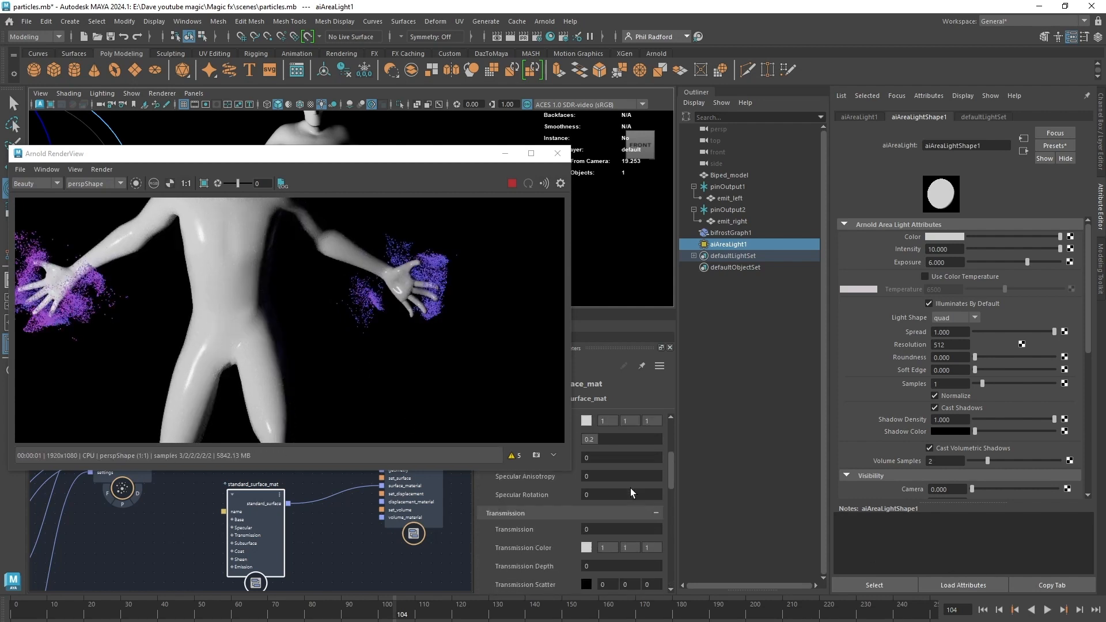
scroll(630, 488, "up", 5)
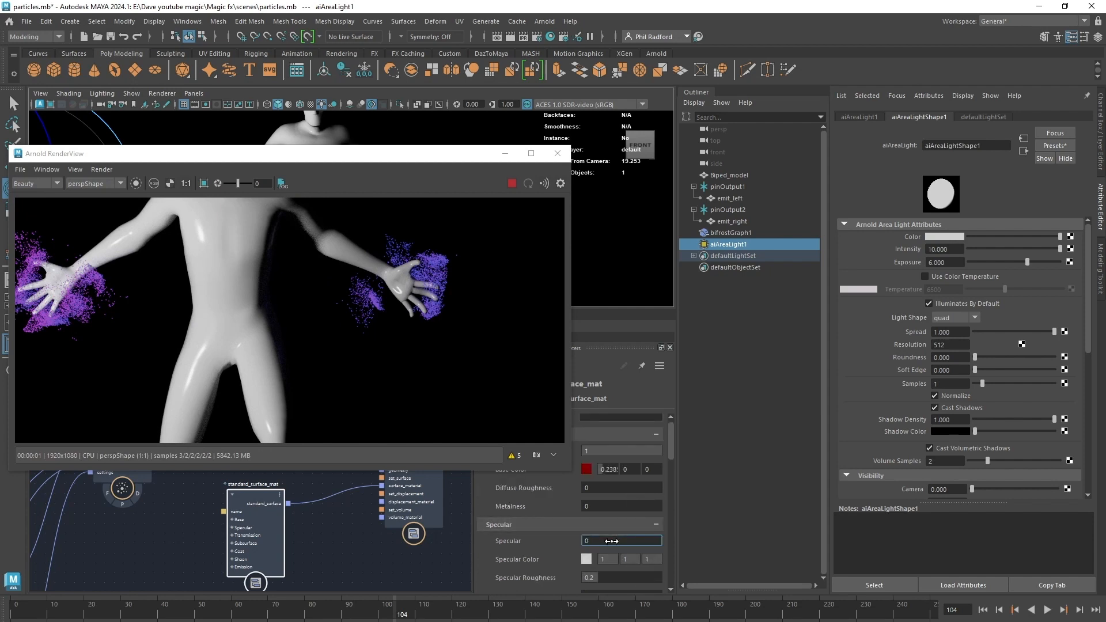
left_click_drag(611, 541, 898, 561, "ctrl")
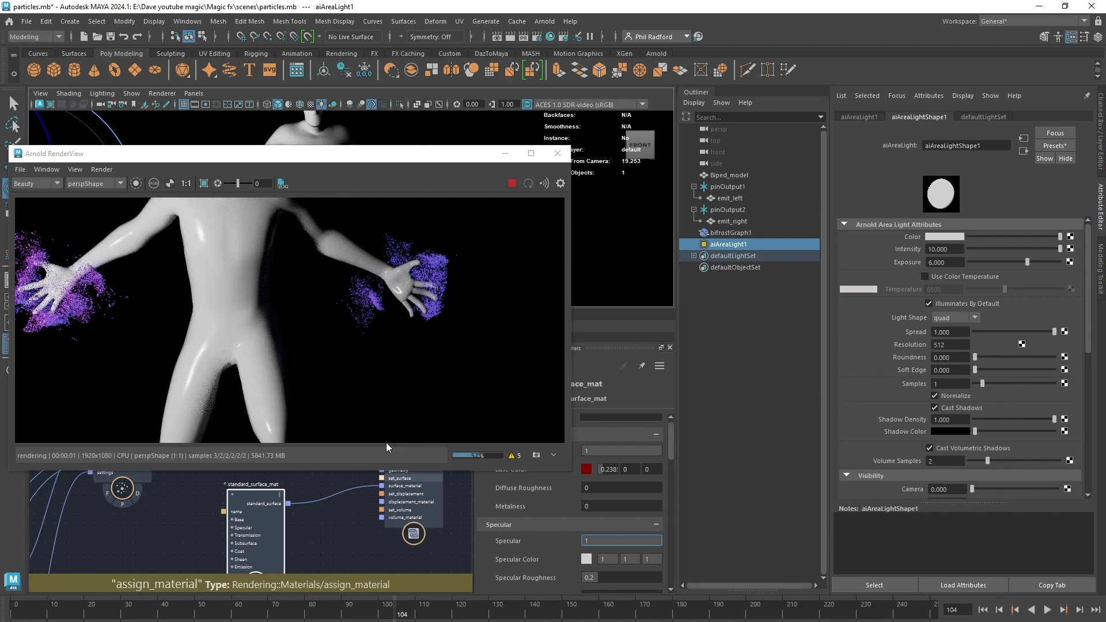
Step: Review the glowing particles from an angled view in the live render, playing from the first frame and stopping at frame 87
left_click_drag(265, 160, 726, 116)
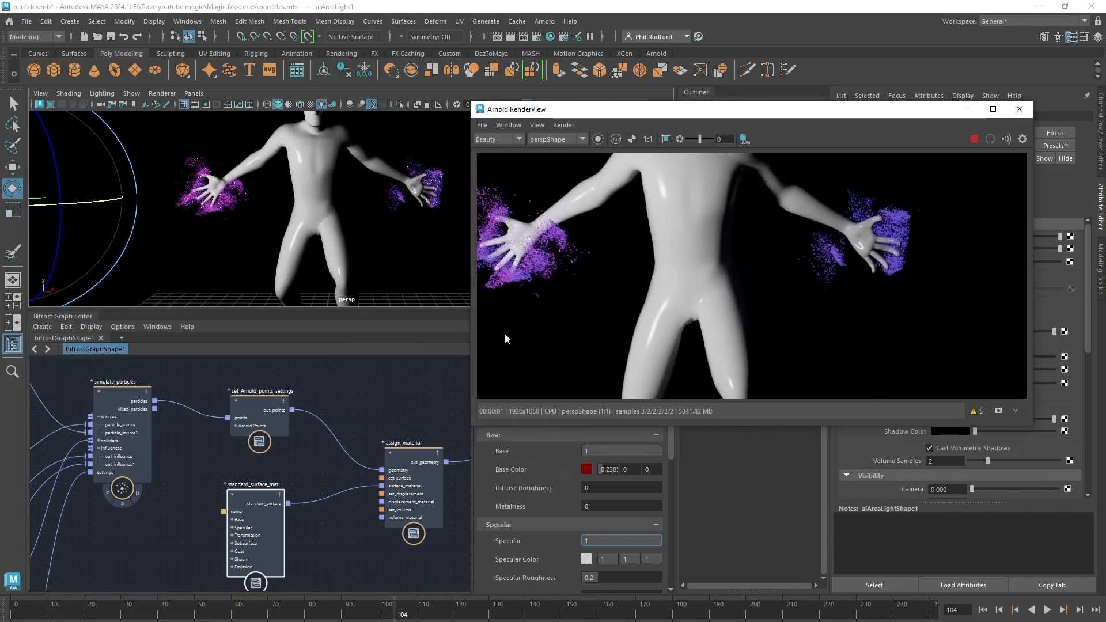
left_click_drag(286, 243, 402, 230, "alt")
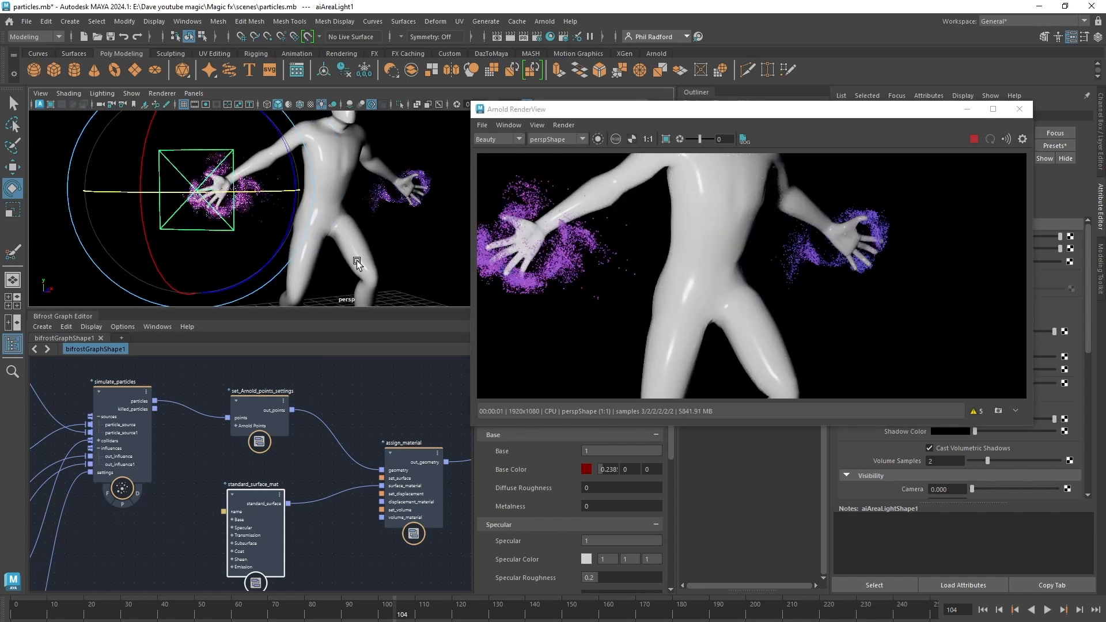
right_click_drag(340, 254, 283, 246, "alt")
left_click_drag(284, 246, 306, 255, "alt")
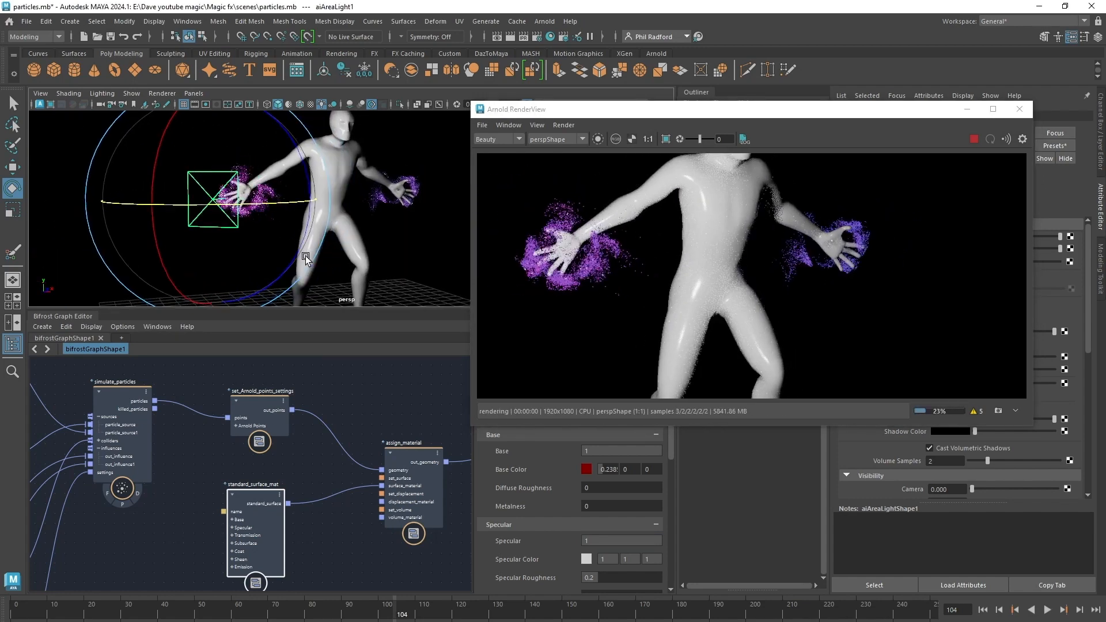
left_click(982, 609)
left_click(1047, 609)
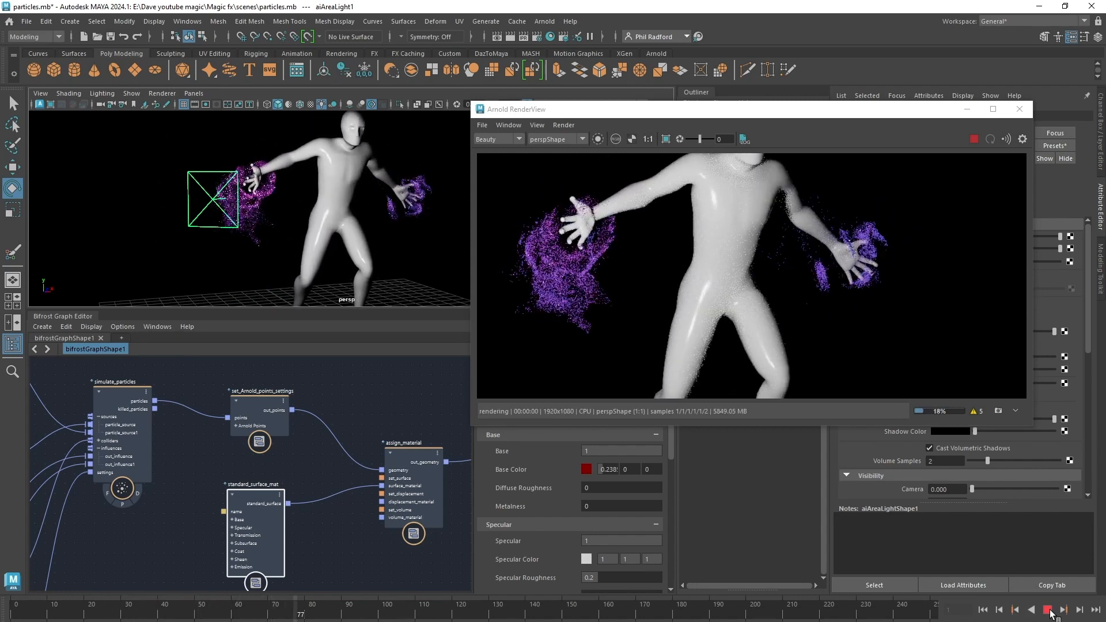
left_click(1048, 609)
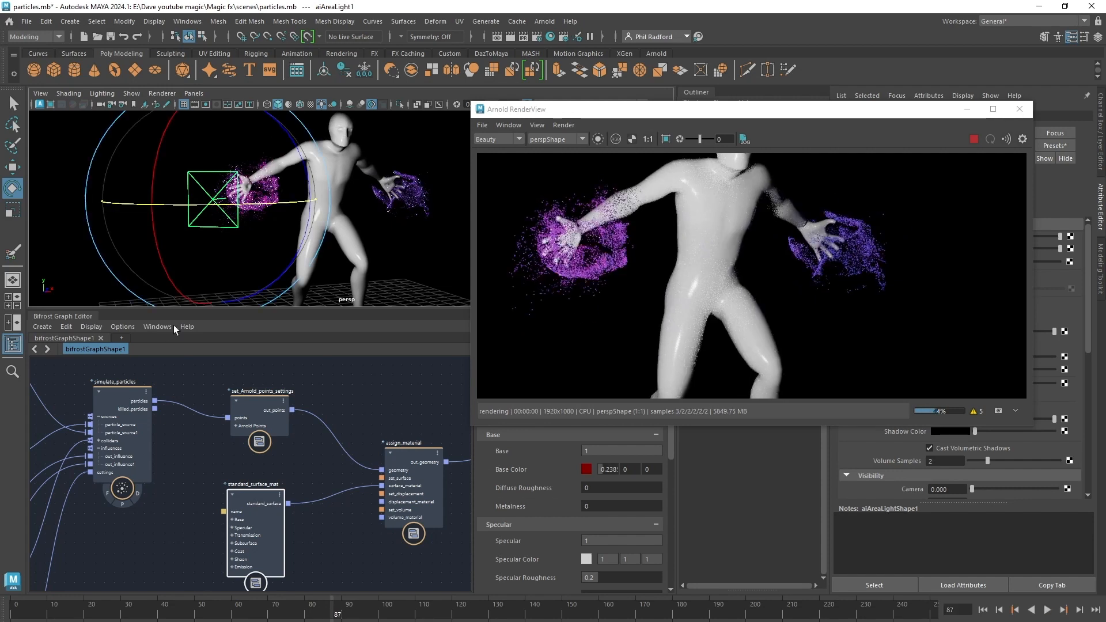
Step: Stop and close the live render, deselect the light, and return the scene view to a front-facing plain shaded display
left_click(974, 138)
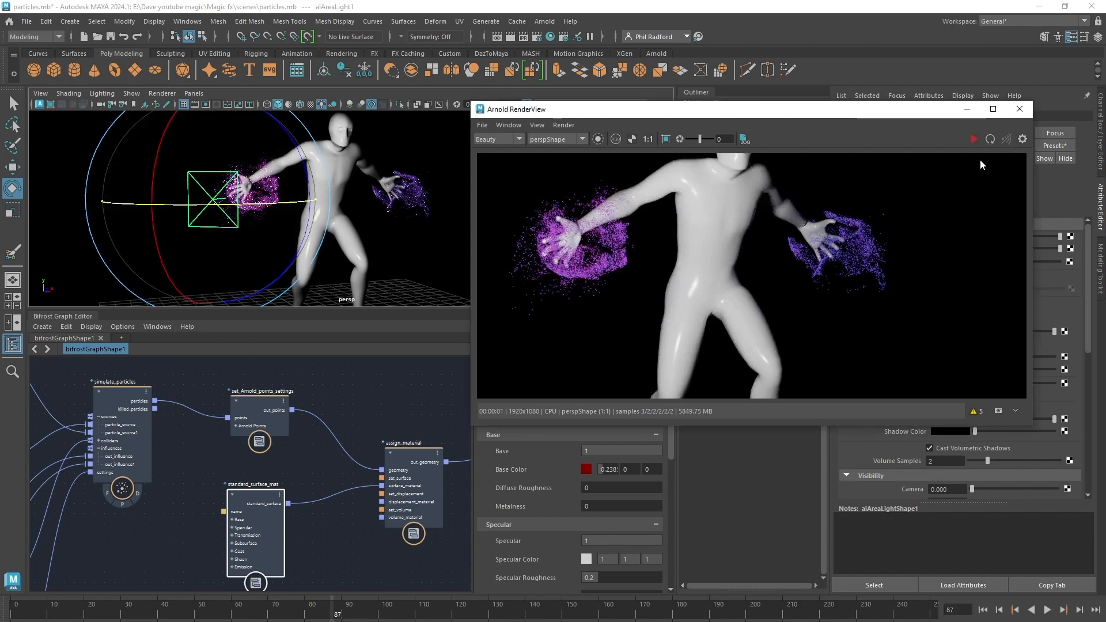
left_click(1020, 110)
left_click(639, 143)
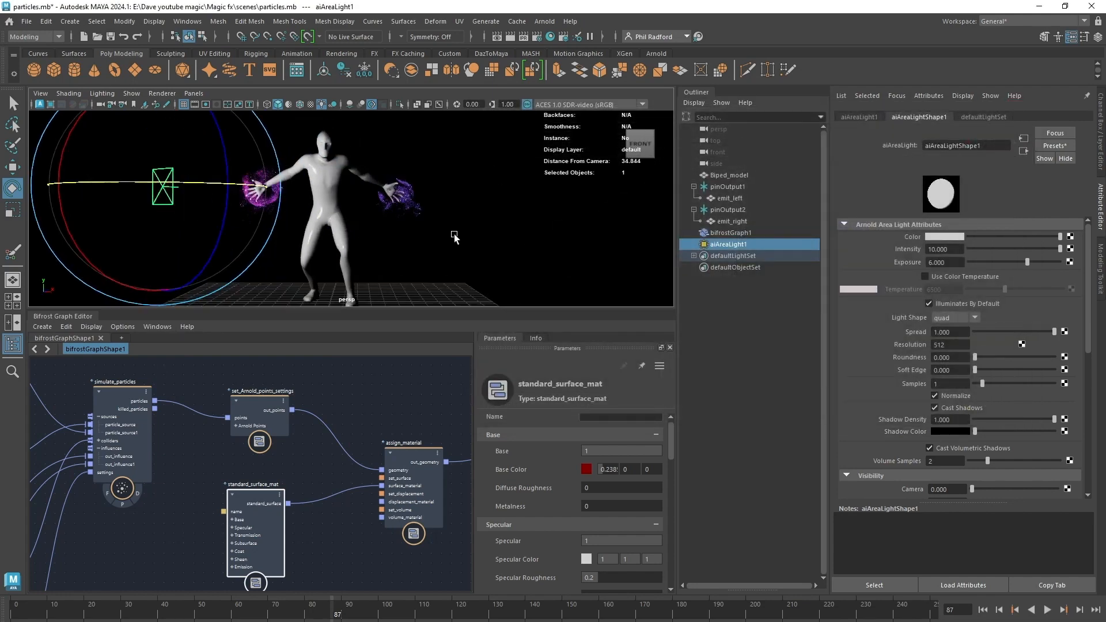
left_click(504, 230)
key("5")
mouse_move(361, 222)
right_mouse_down("alt")
mouse_move(507, 239)
mouse_move(391, 246)
mouse_move(334, 314)
right_mouse_up("alt")
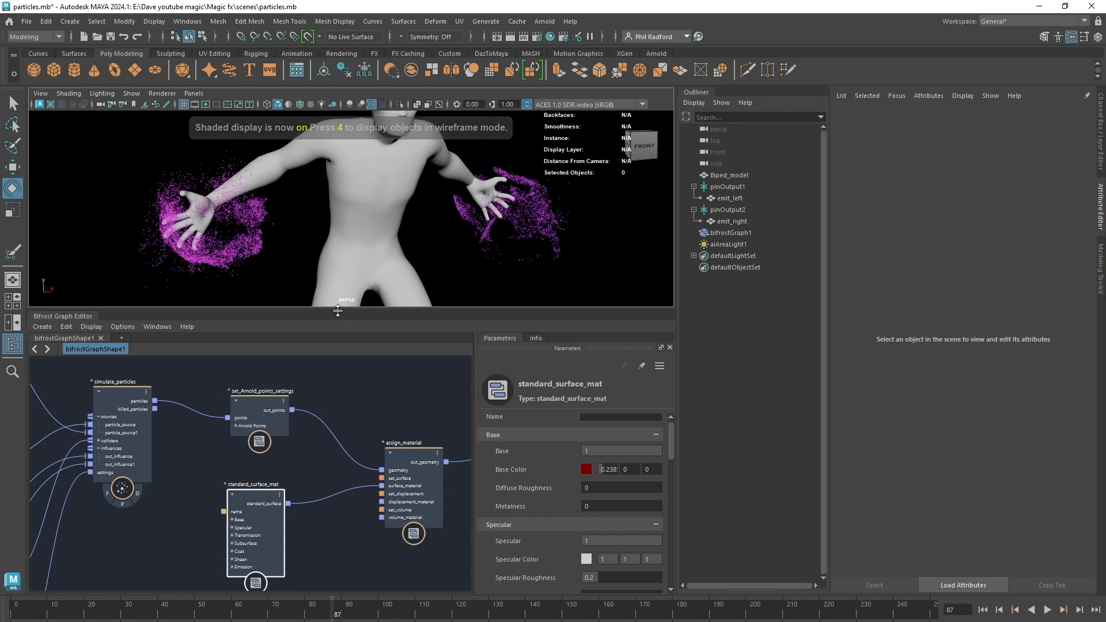
Step: Select the emit_right emitter sphere and make its right_emit display layer visible
left_click(1101, 112)
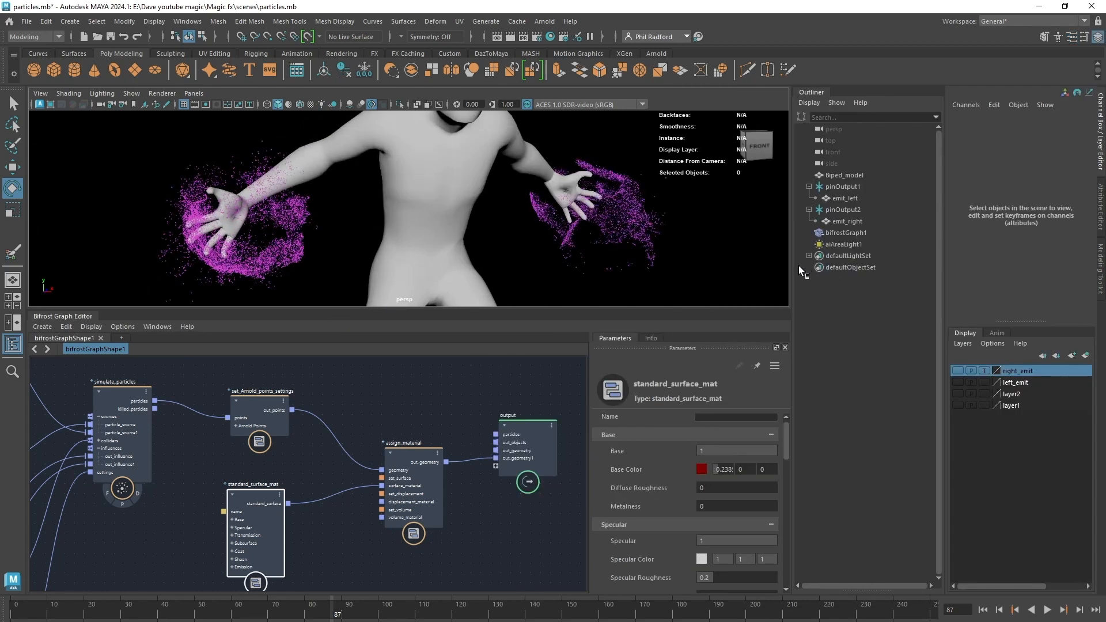
middle_click_drag(119, 511, 636, 553, "alt")
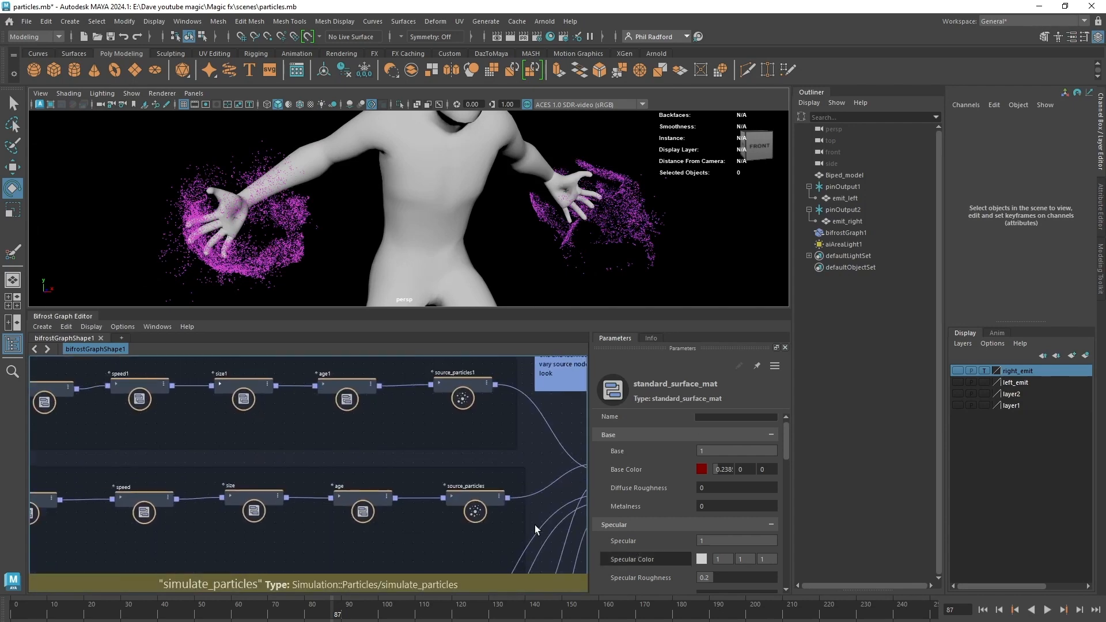
right_click_drag(320, 429, 285, 448, "alt")
scroll(371, 451, "down", 3)
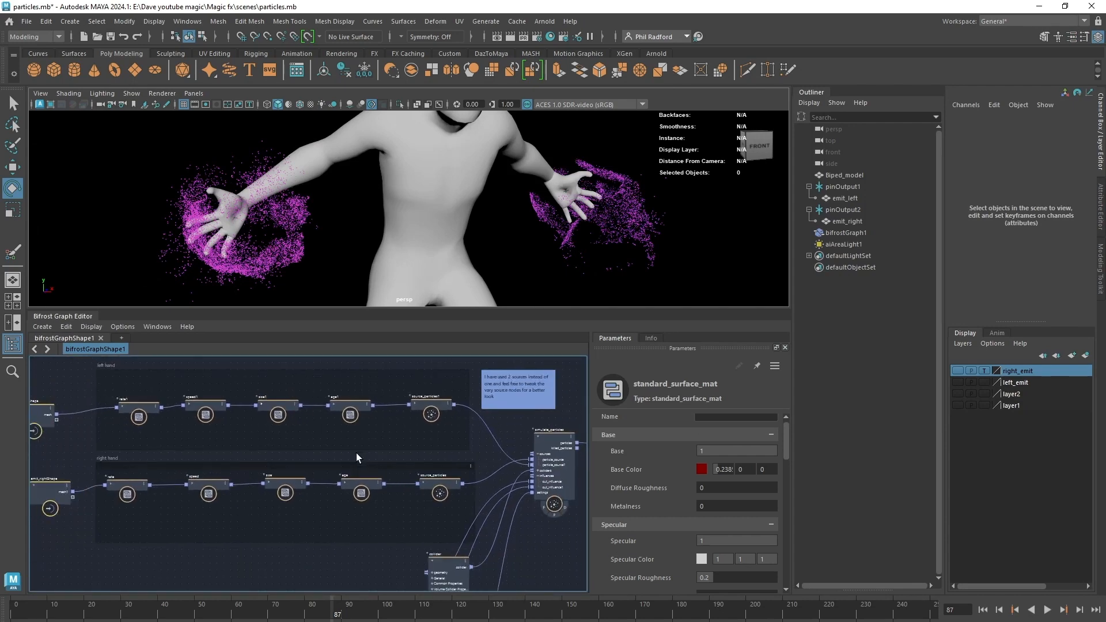
middle_click_drag(364, 460, 464, 467, "alt")
left_click_drag(372, 211, 354, 187, "alt")
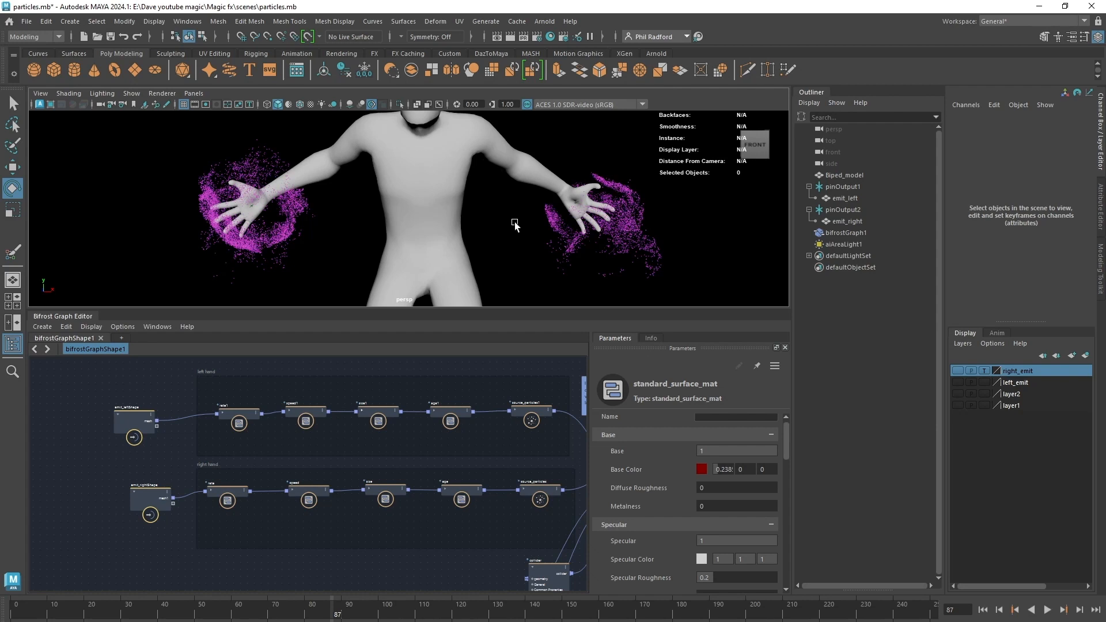
left_click(845, 221)
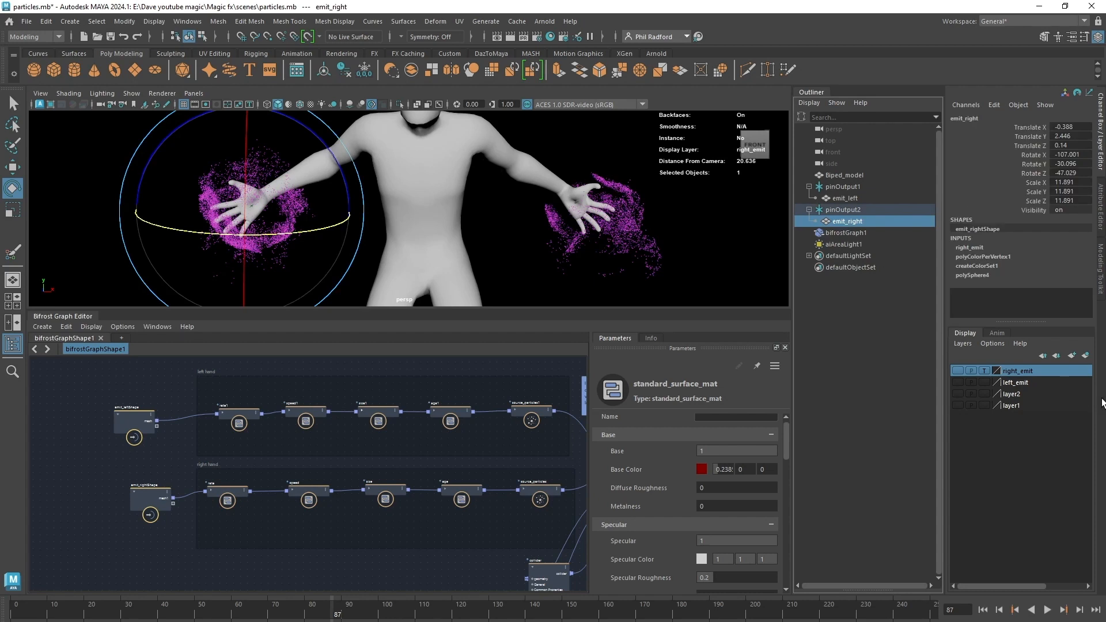
left_click(957, 371)
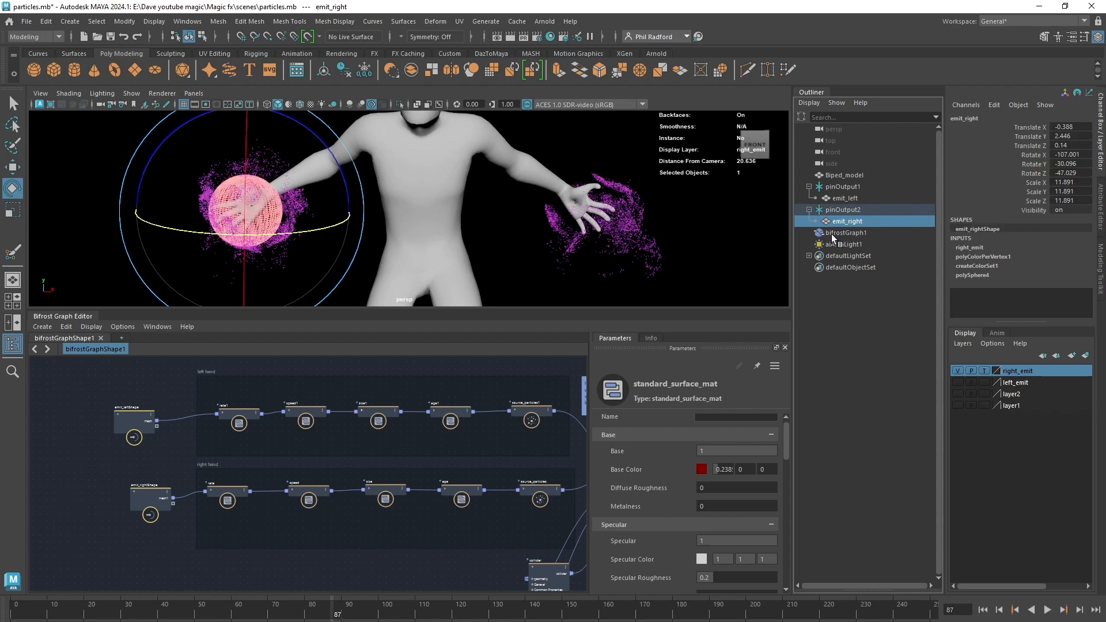
Step: Duplicate the emit_right sphere and scale the copy uniformly down to 4.962 inside the hand
key("ctrl+d")
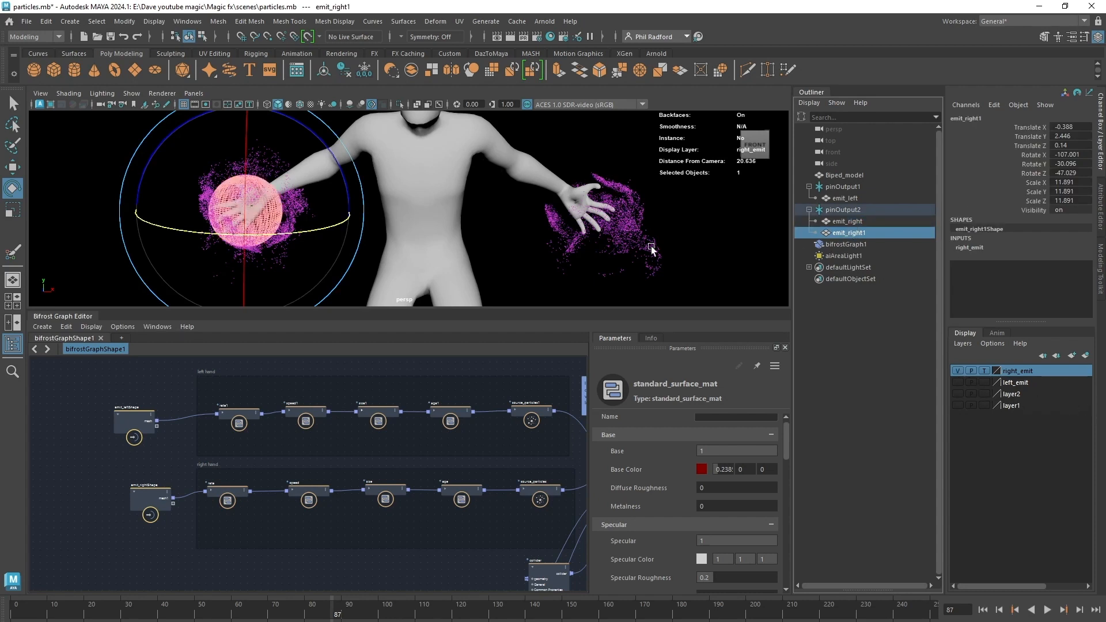
key("r")
key("f")
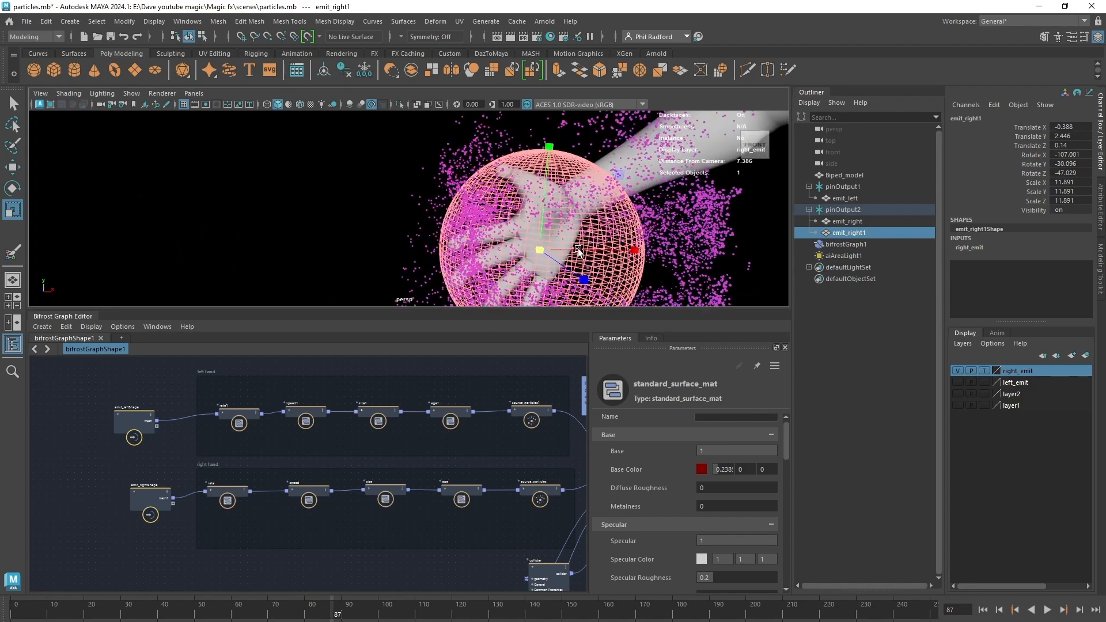
left_click_drag(522, 231, 475, 210)
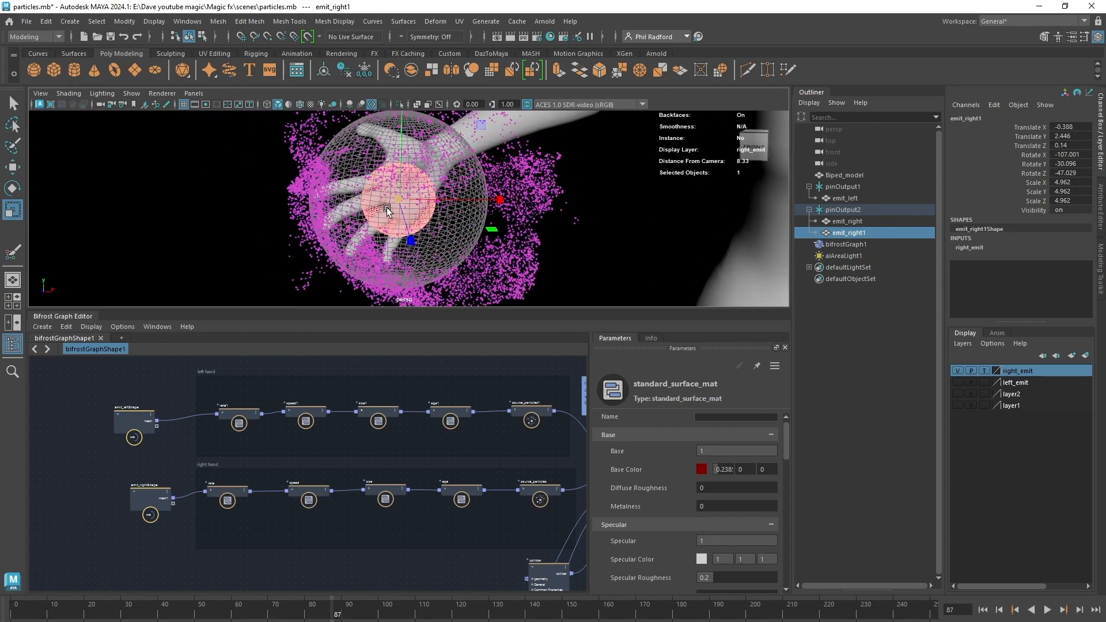
left_click_drag(386, 210, 465, 227, "alt")
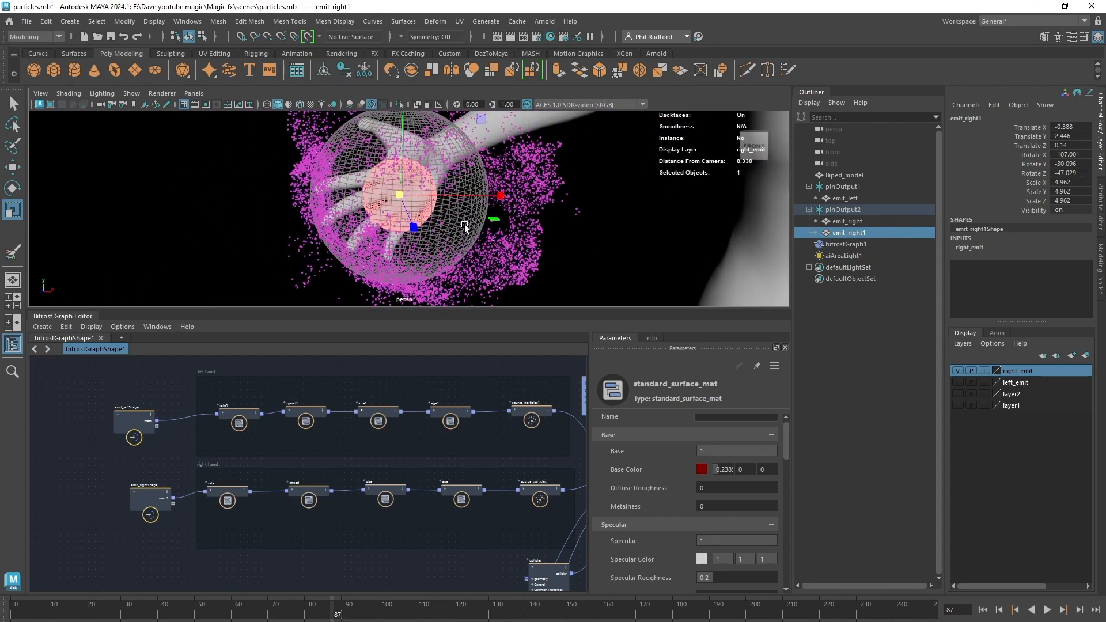
Step: Duplicate the right hand's rate, speed, size, age and source_particles node chain and place the copy below the original group
left_click_drag(505, 309, 505, 274)
middle_click_drag(395, 543, 323, 515)
scroll(376, 513, "up", 1)
left_click(531, 530)
key("Delete")
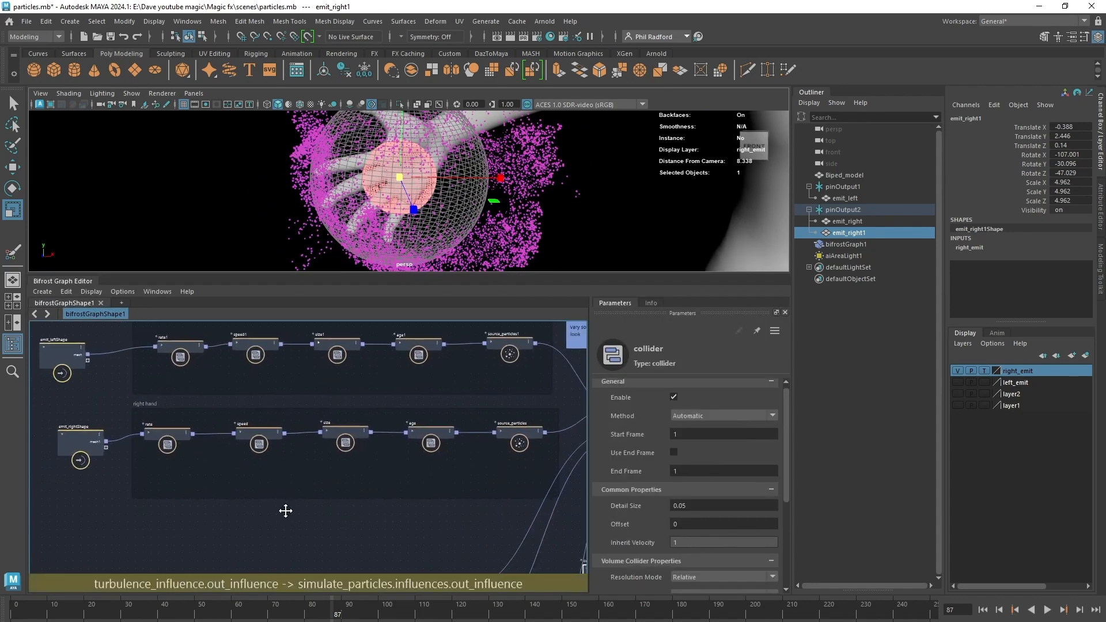
middle_click_drag(220, 517, 193, 513)
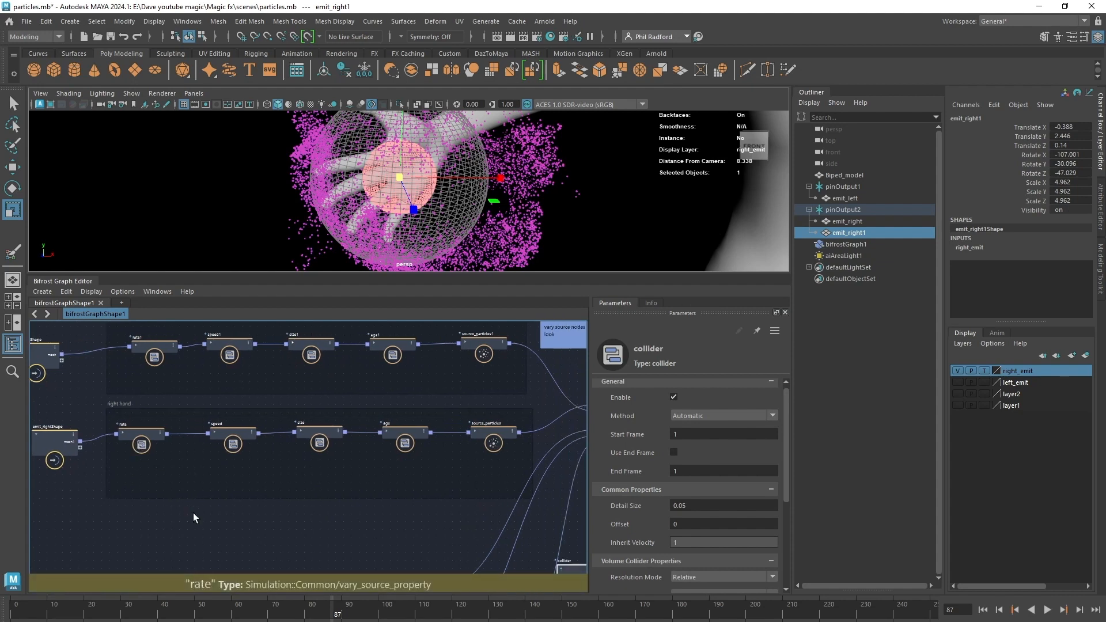
scroll(192, 513, "up", 1)
left_click(139, 438)
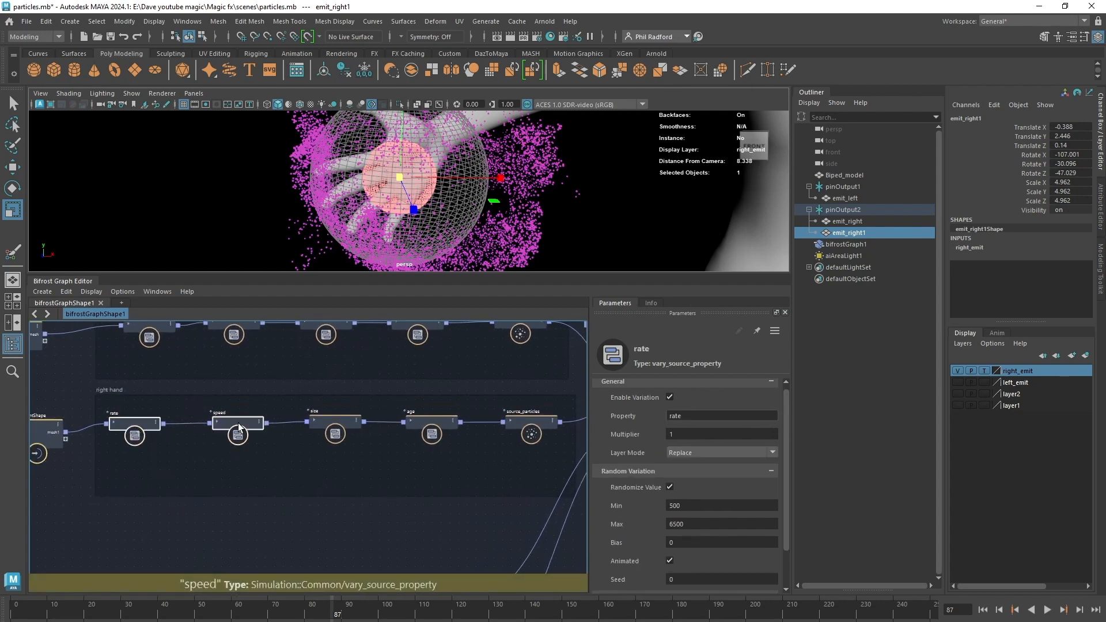
scroll(411, 420, "up", 1)
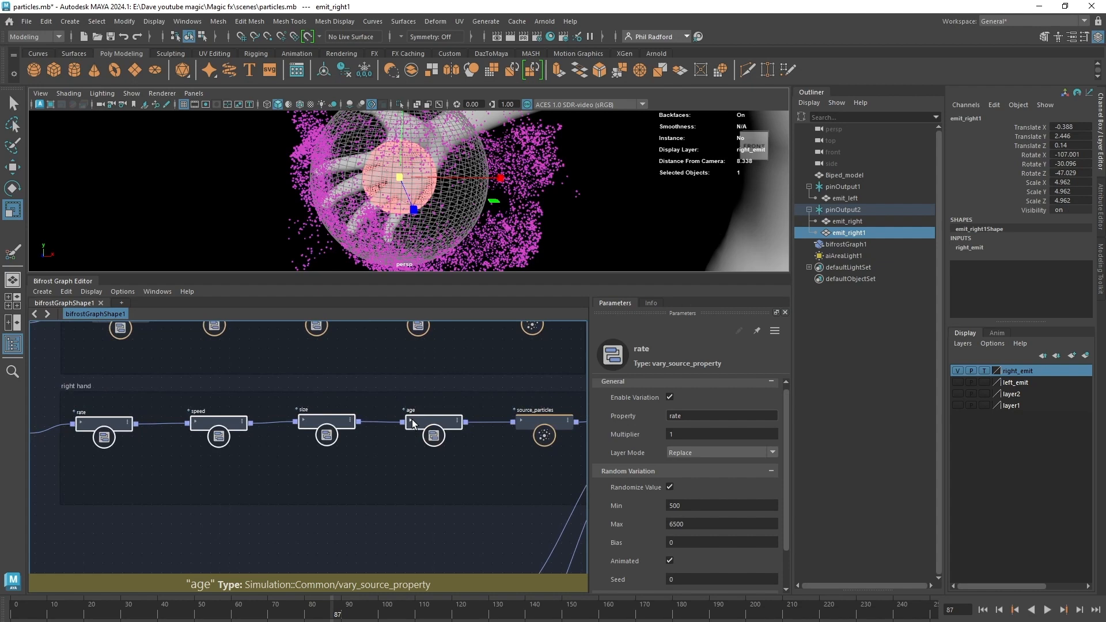
left_click(548, 423, "shift")
mouse_move(196, 534)
middle_mouse_down()
mouse_move(416, 542)
mouse_move(183, 536)
middle_mouse_up()
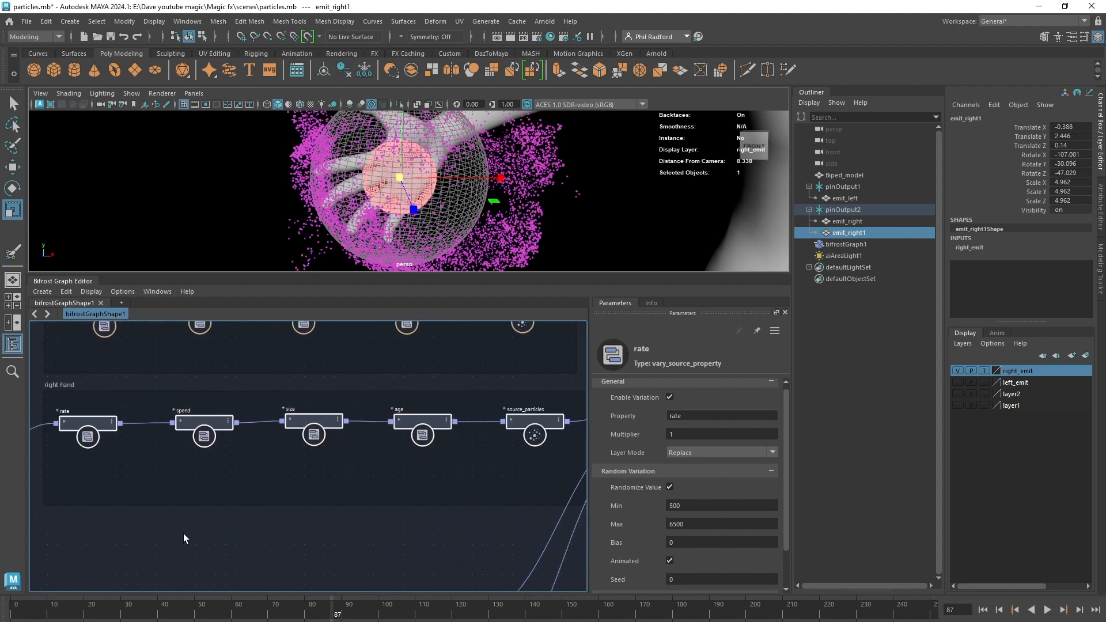
scroll(257, 511, "down", 2)
middle_click_drag(325, 493, 369, 479)
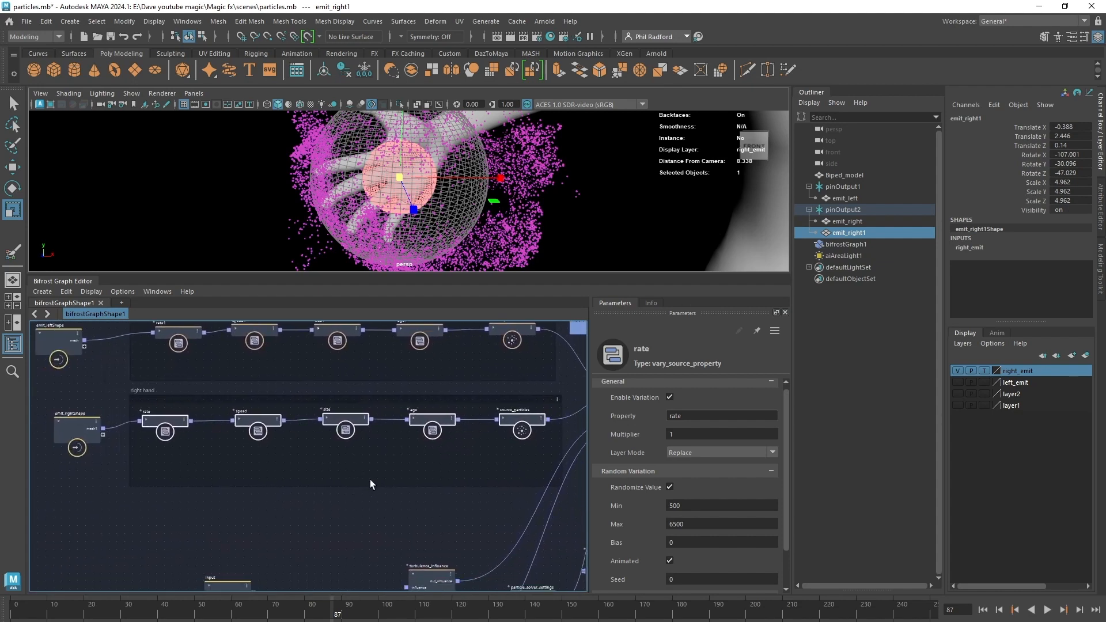
key("ctrl+v")
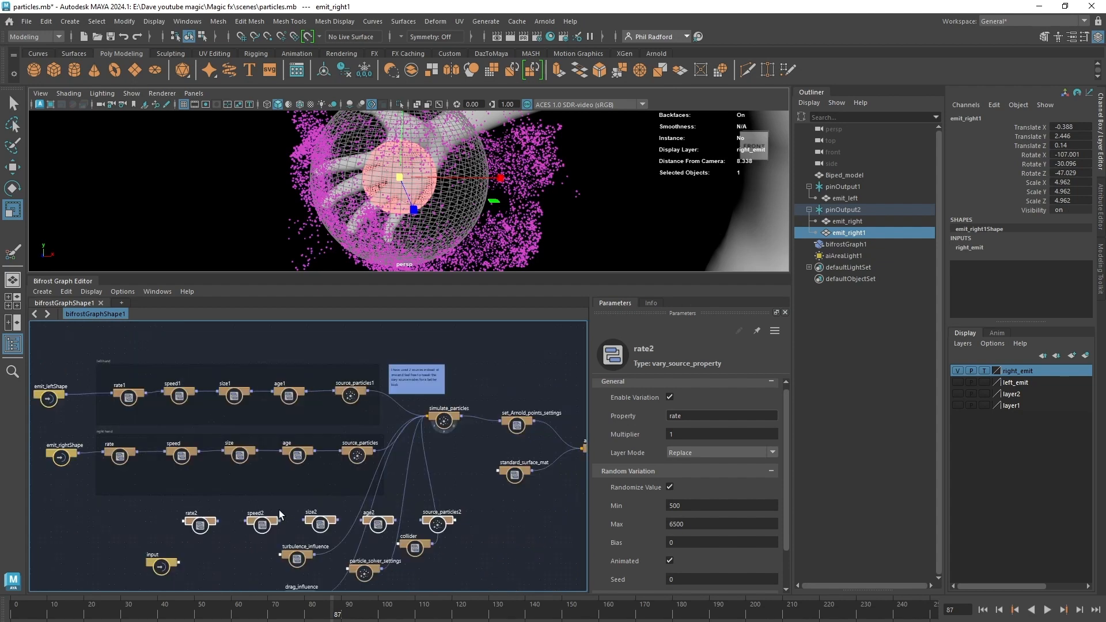
left_click_drag(279, 520, 187, 520)
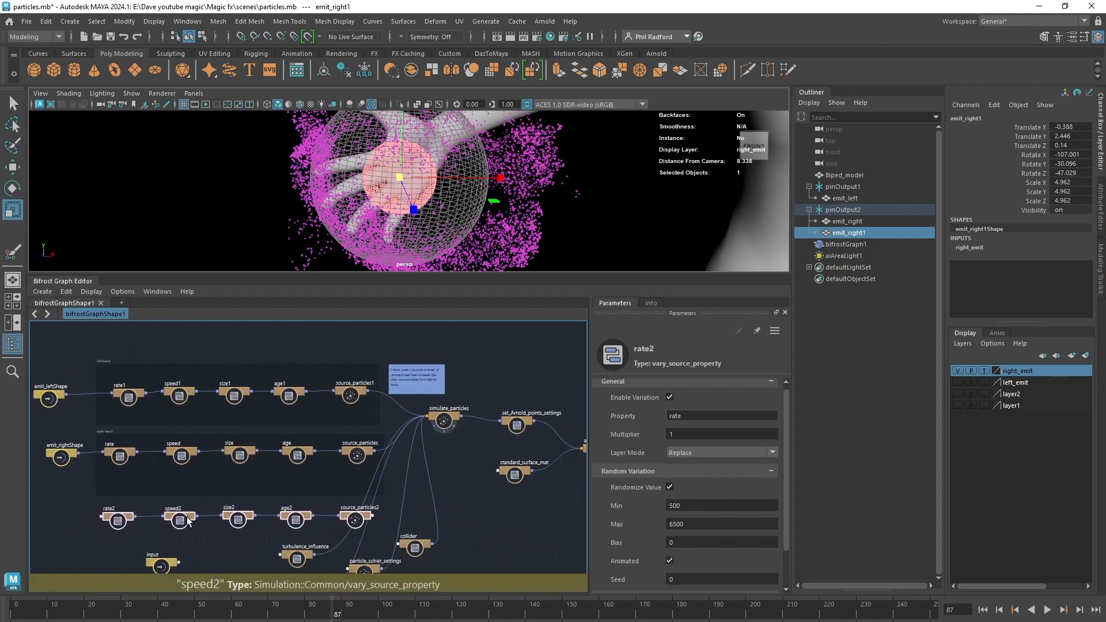
scroll(214, 484, "up", 2)
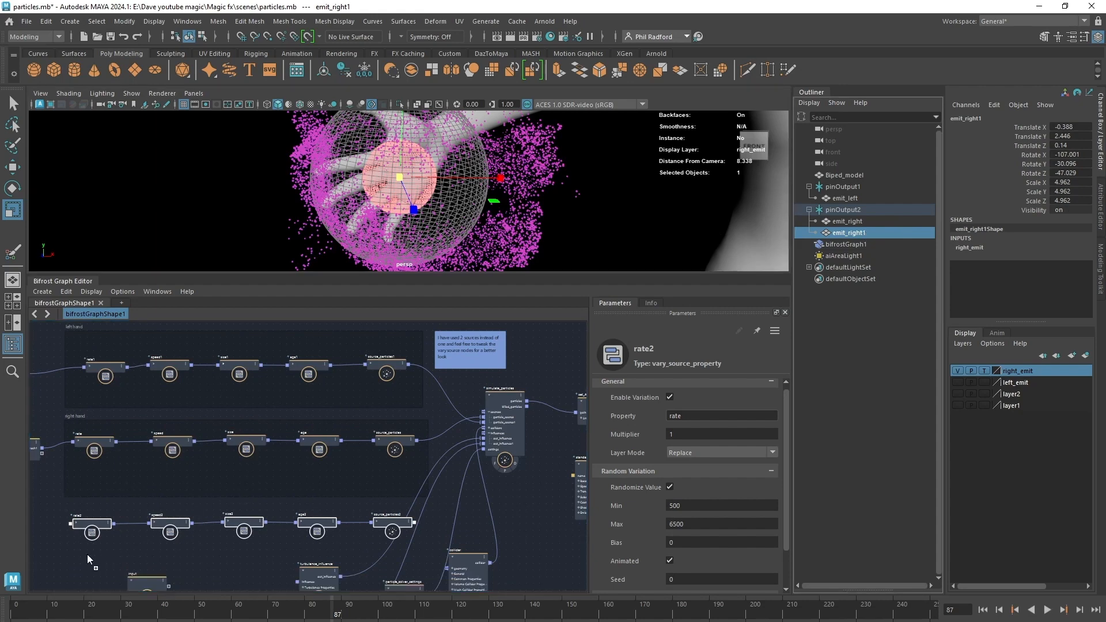
Step: Add the emit_right1 mesh to the Bifrost graph and connect it to the geometry input of rate2
middle_click_drag(89, 560, 89, 558)
middle_click_drag(200, 538, 475, 488, "alt")
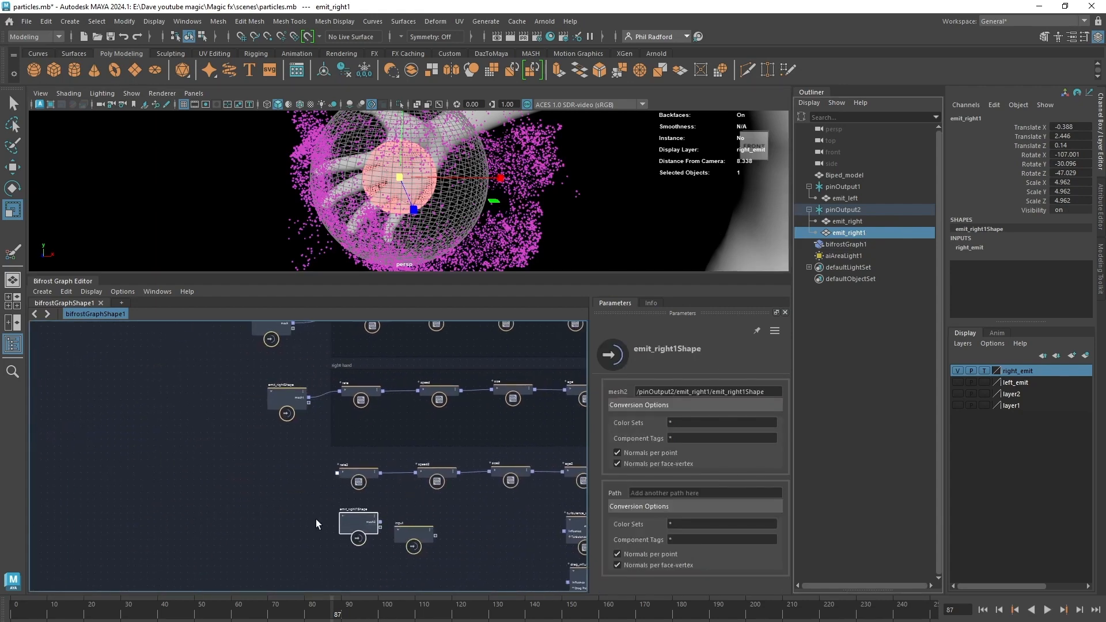
scroll(322, 514, "up", 2)
left_click_drag(383, 546, 345, 472)
left_click(354, 457)
left_click_drag(195, 439, 265, 469)
Step: Connect the particle_source output of source_particles2 to the sources input of simulate_particles
middle_click_drag(541, 495, 31, 521, "alt")
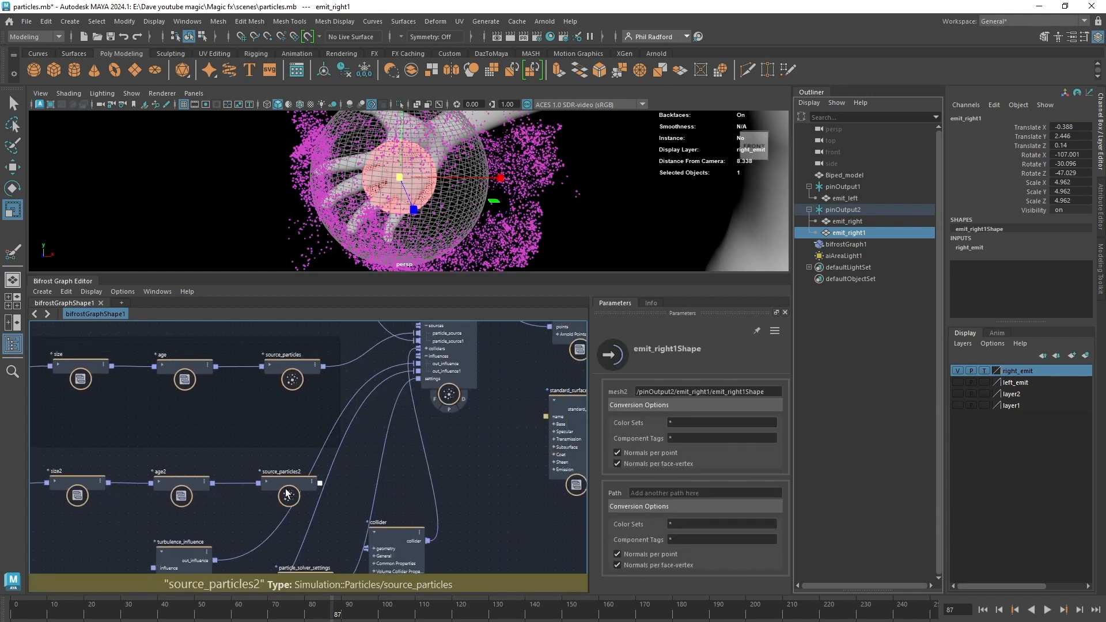
left_click(268, 482)
left_click_drag(450, 356, 493, 452)
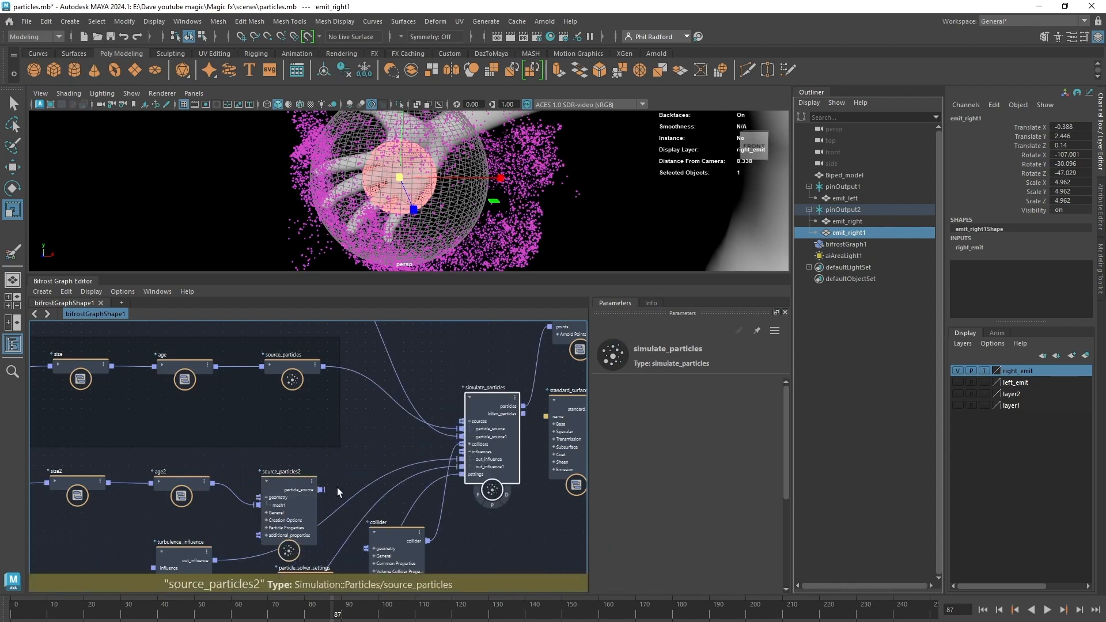
left_click_drag(321, 489, 467, 421)
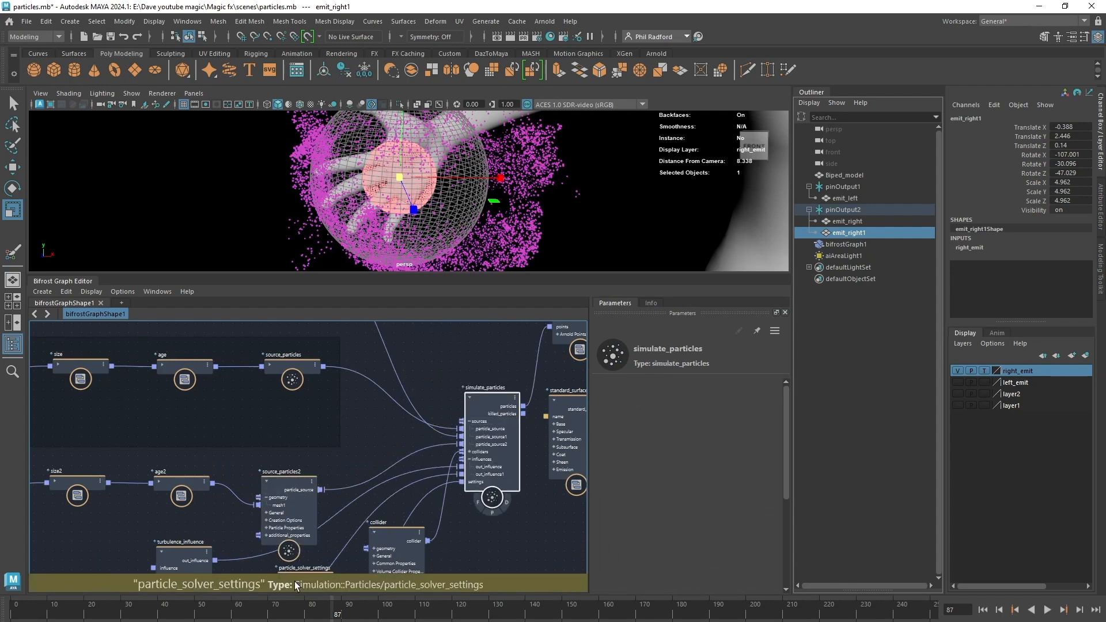
Step: Move the collider, particle_solver_settings, drag_influence and turbulence_influence nodes down, clear of the new source chain
middle_click_drag(349, 495, 364, 364, "alt")
scroll(377, 363, "down", 3)
left_click(432, 388)
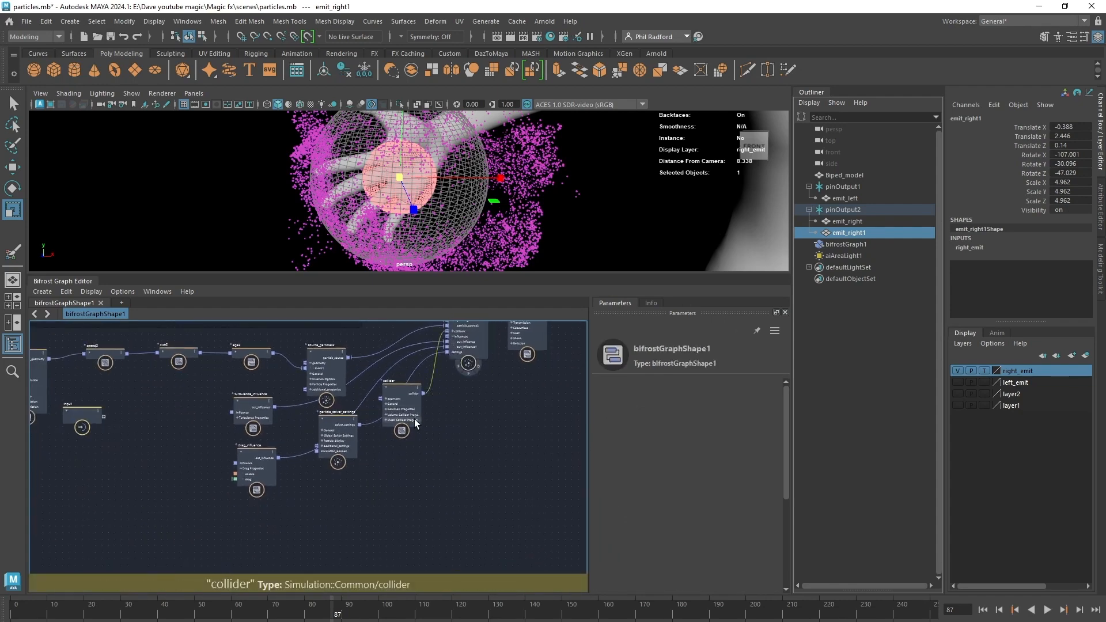
left_click_drag(413, 419, 506, 504)
left_click_drag(348, 450, 465, 573)
left_click_drag(254, 455, 349, 522)
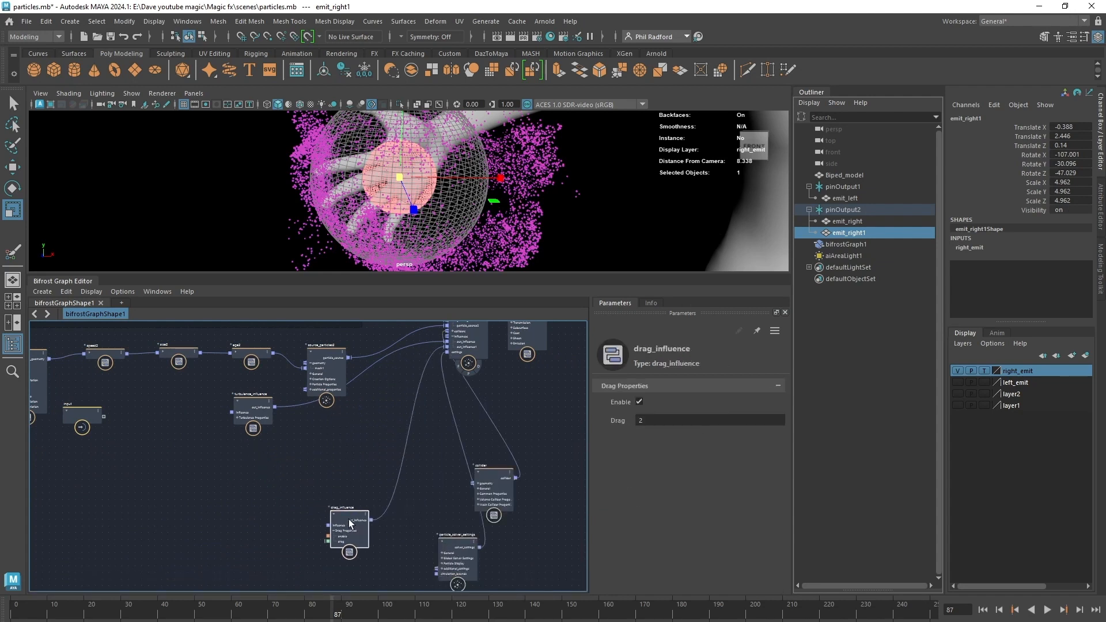
left_click_drag(245, 408, 379, 503)
Step: Delete the unused input node beside the duplicated chain
middle_click_drag(199, 430, 353, 479, "alt")
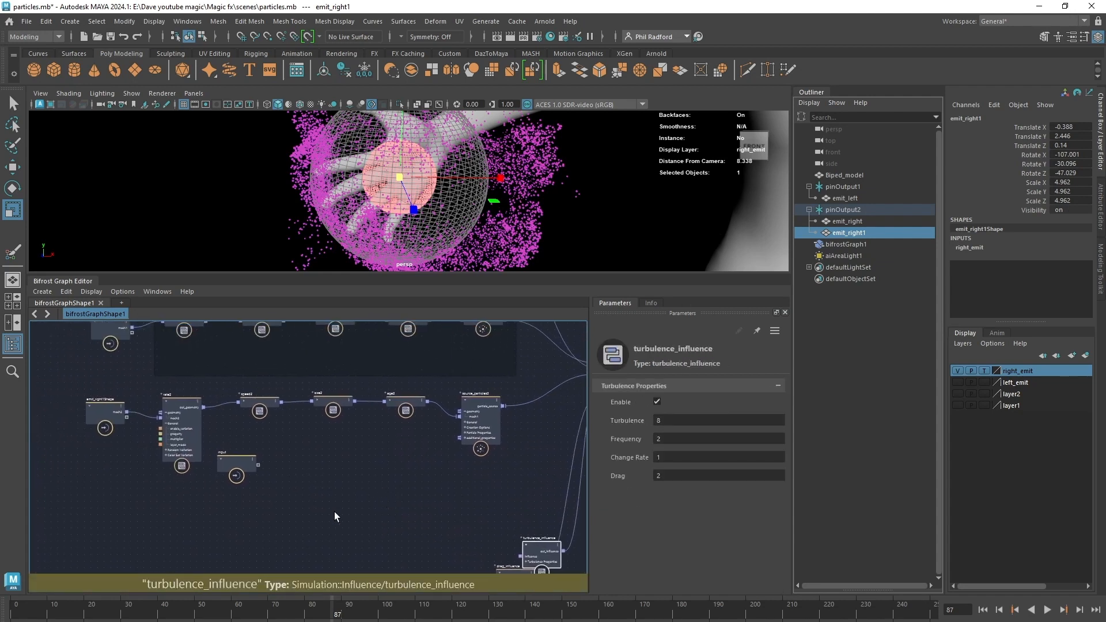
left_click(238, 464)
key("Delete")
Step: Create a backdrop around the duplicated nodes from rate2 to source_particles2
middle_click_drag(452, 483, 445, 525, "alt")
left_click(325, 445)
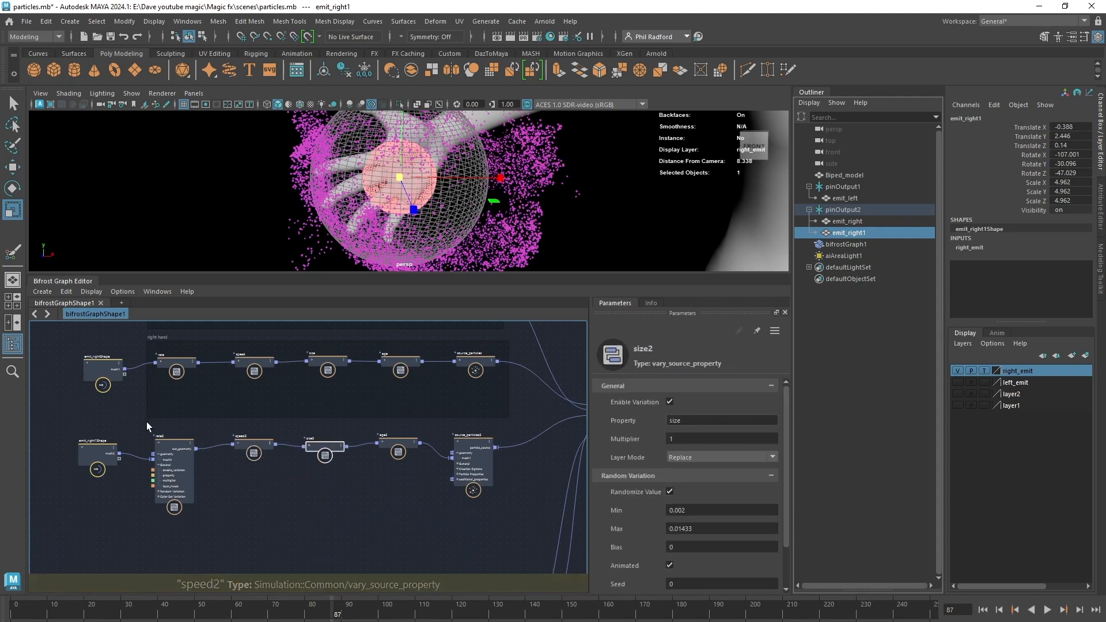
left_click_drag(146, 421, 444, 493)
right_click(417, 480)
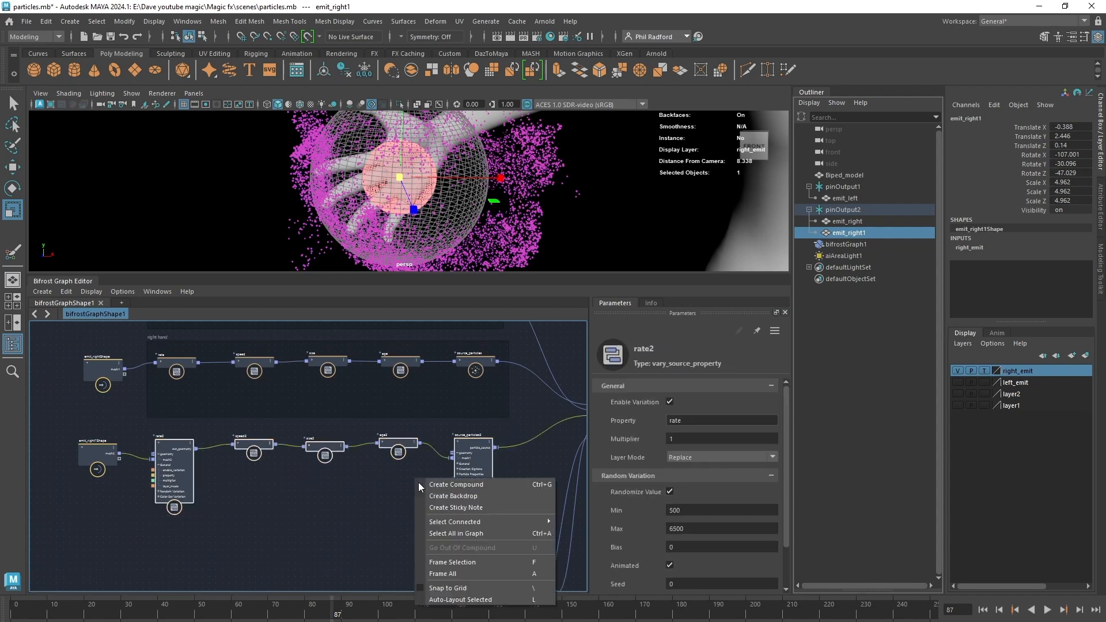
left_click(429, 496)
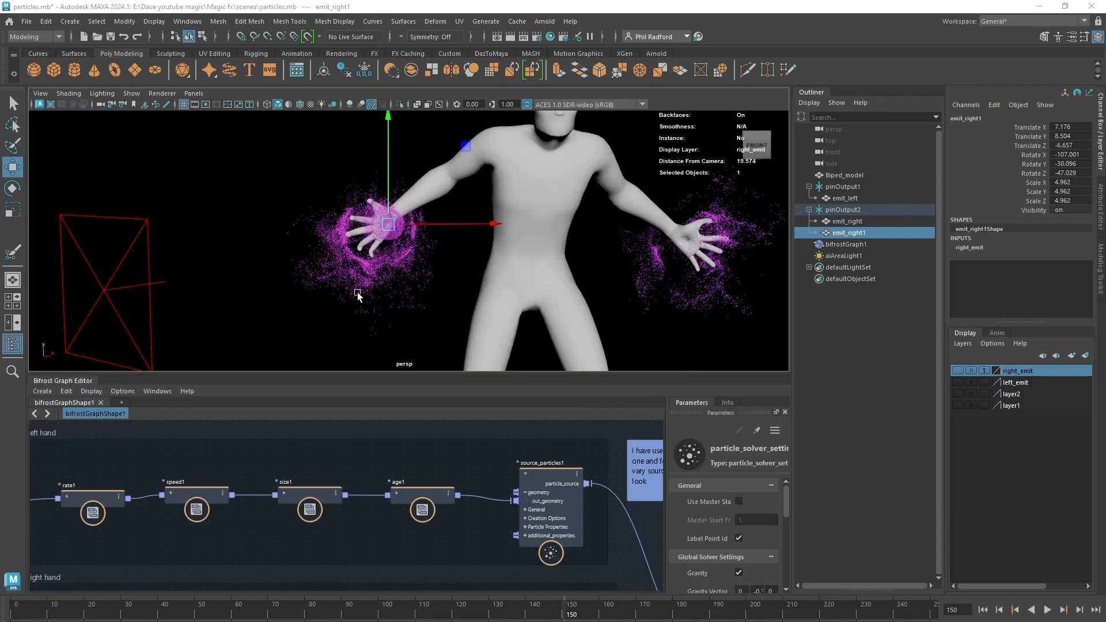
Step: Inspect the particles around both hands from the side, then return to a wider front view
left_click_drag(357, 374, 360, 331)
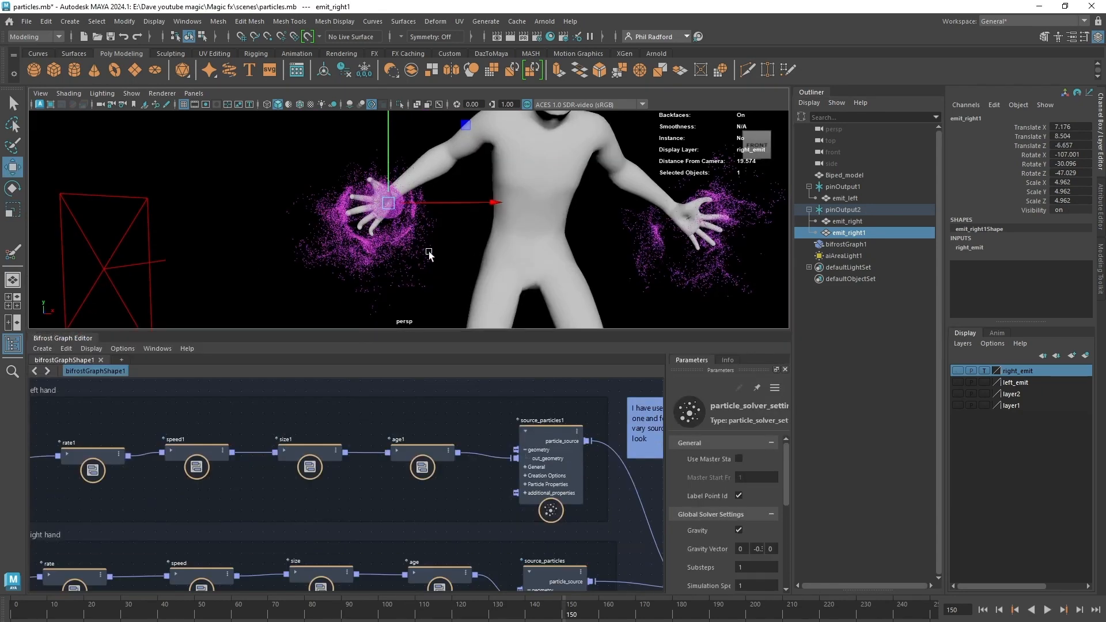
left_click_drag(429, 253, 489, 257, "alt")
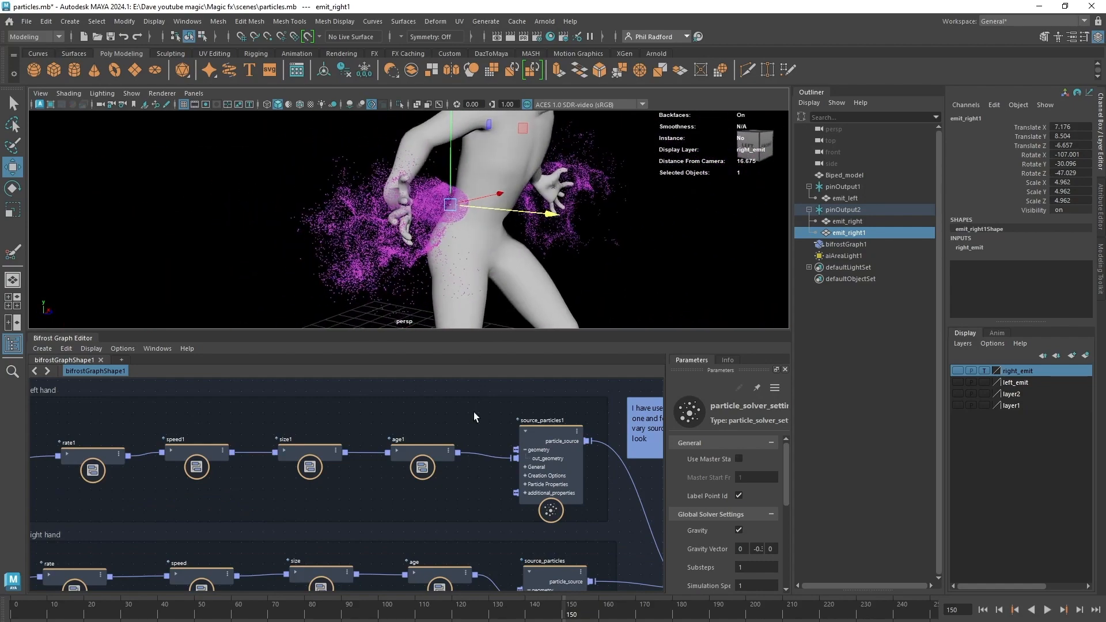
left_click_drag(457, 330, 462, 280)
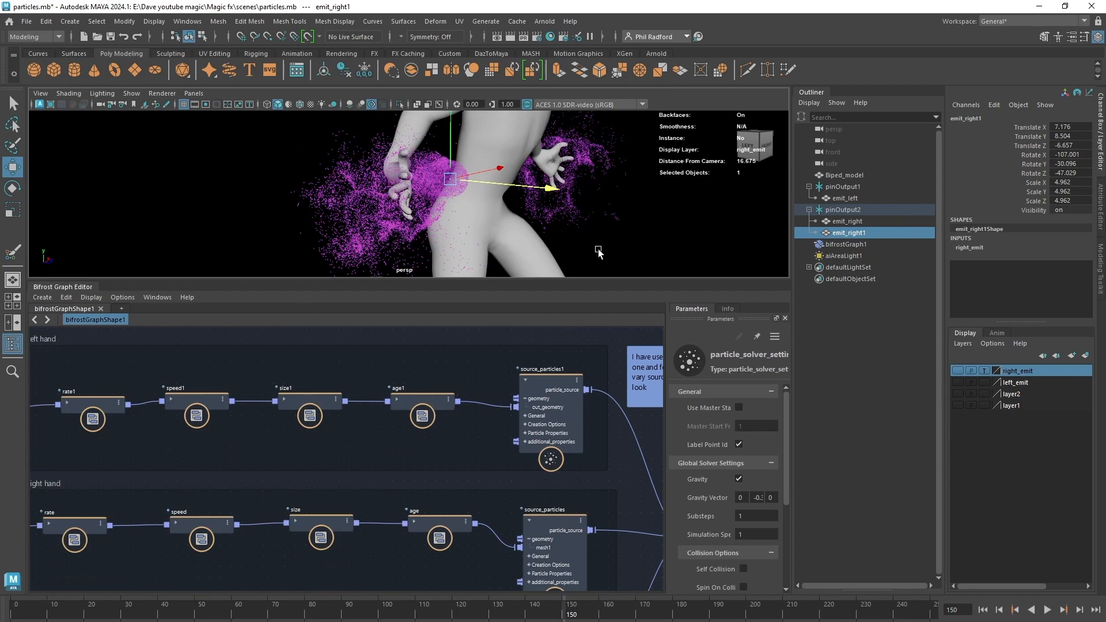
left_click_drag(569, 240, 500, 240, "alt")
right_click_drag(499, 240, 349, 206, "alt")
mouse_move(464, 221)
left_mouse_down("alt")
mouse_move(555, 211)
mouse_move(448, 223)
left_mouse_up("alt")
Step: Widen the backdrop around the inner right-hand nodes and shift source_particles2 slightly away from age2
middle_click_drag(475, 486, 400, 342, "alt")
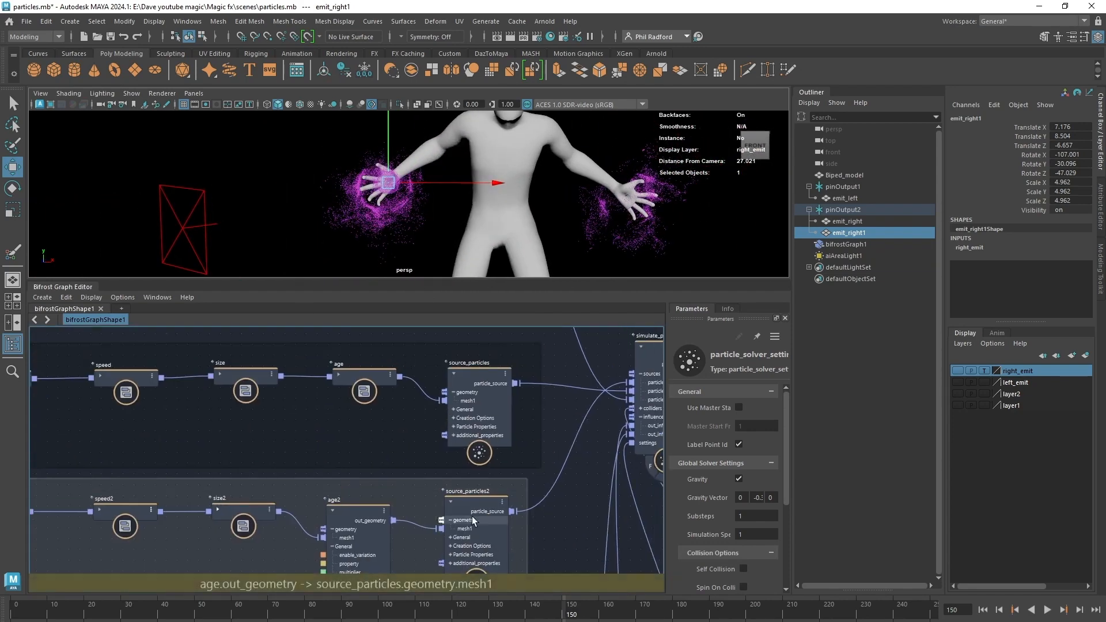
middle_click_drag(551, 537, 575, 461, "alt")
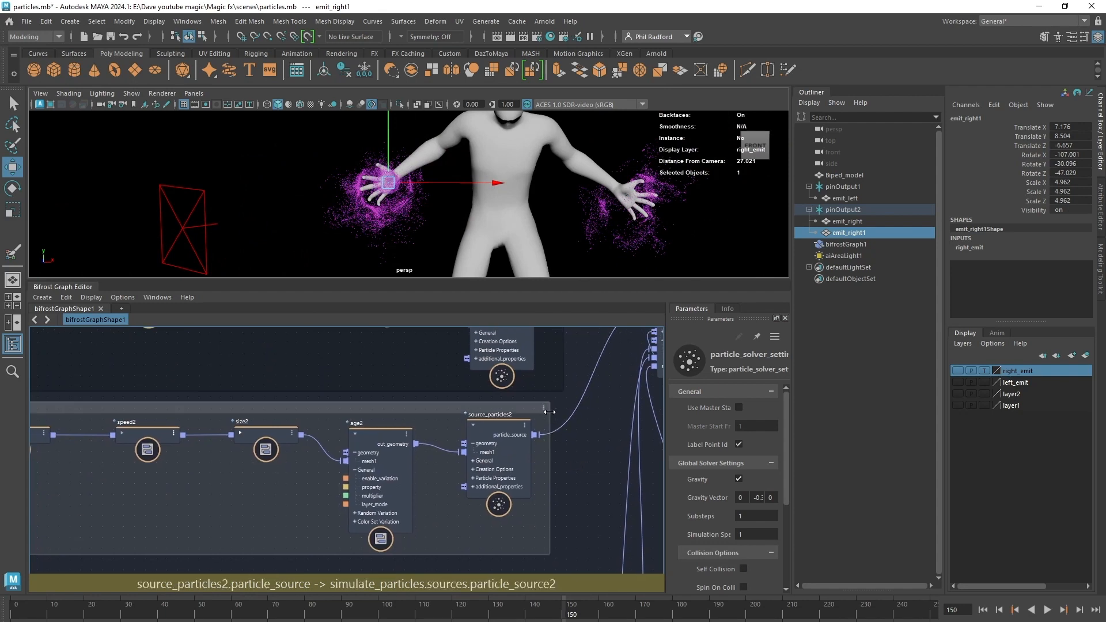
left_click_drag(550, 414, 562, 415)
left_click(471, 408)
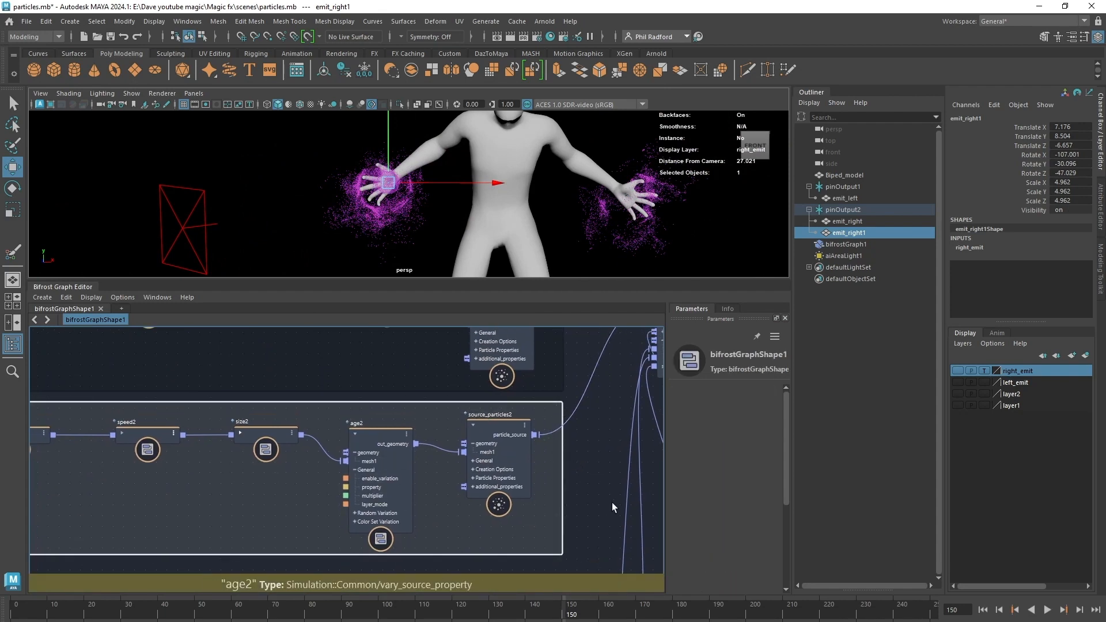
middle_click_drag(588, 485, 550, 473, "alt")
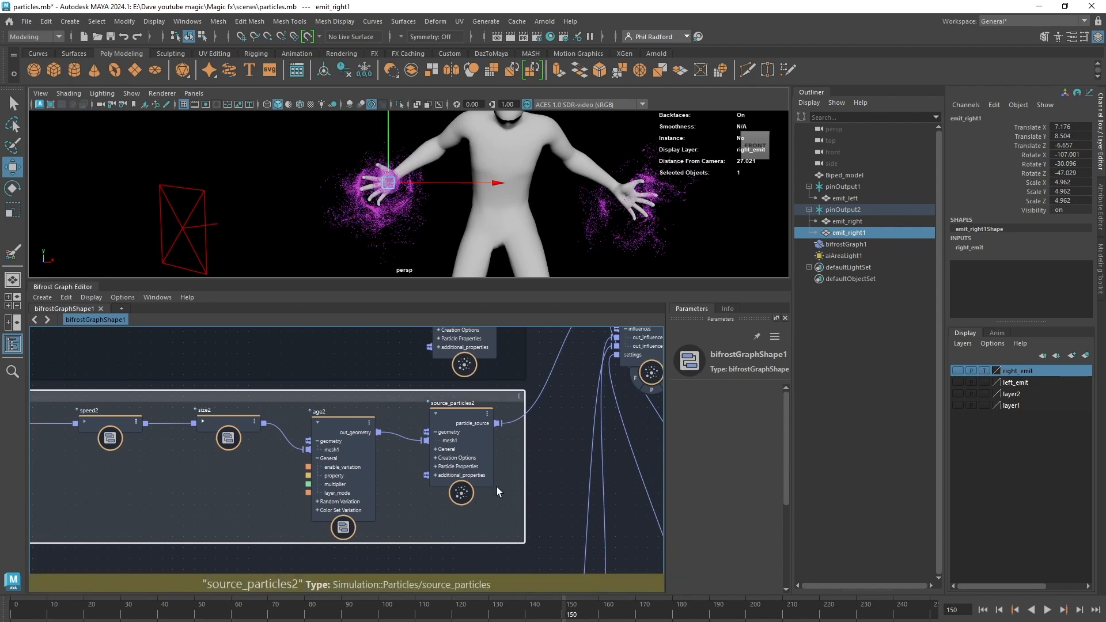
left_click_drag(455, 419, 466, 420)
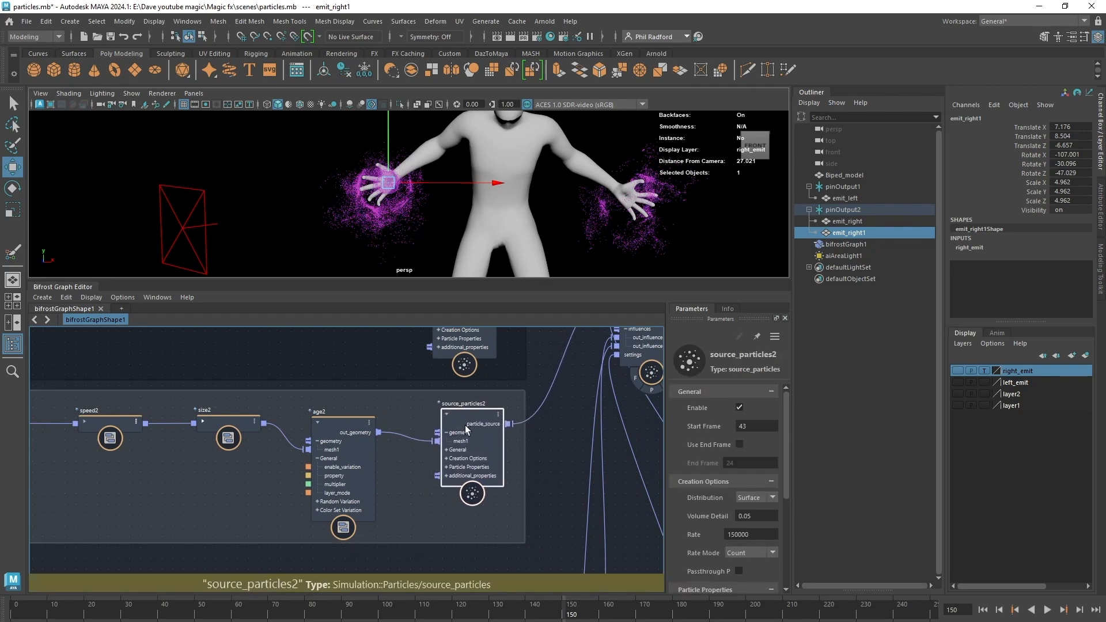
Step: Enable Fan-In on the additional_properties input of source_particles2 and create a source_color_property node feeding it
mouse_move(573, 427)
middle_mouse_down("alt")
mouse_move(557, 473)
mouse_move(565, 414)
middle_mouse_up("alt")
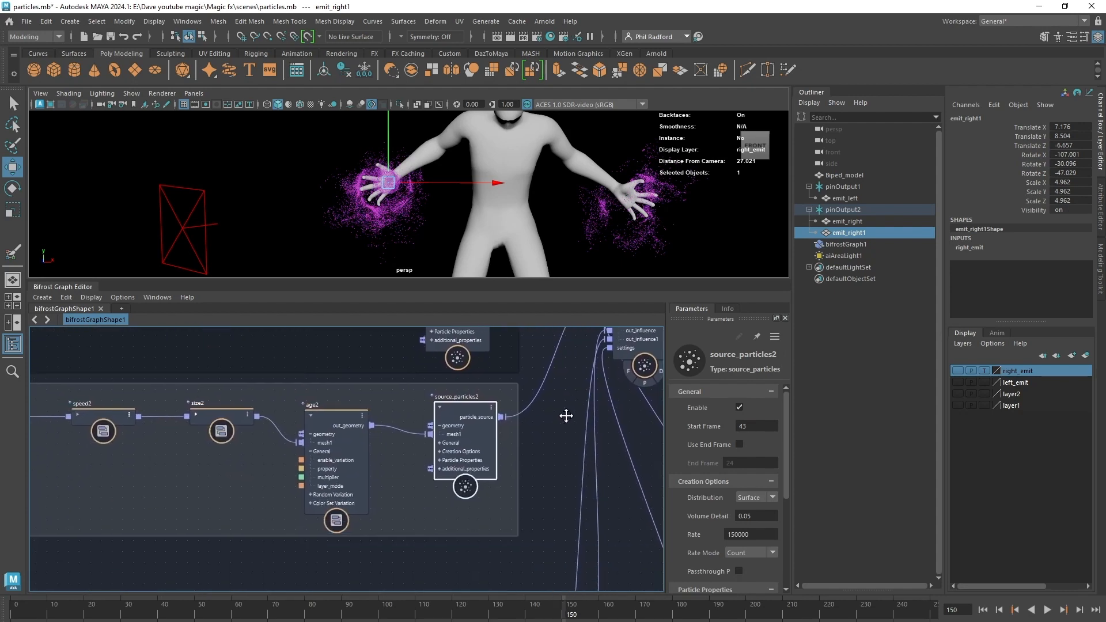
right_click(456, 473)
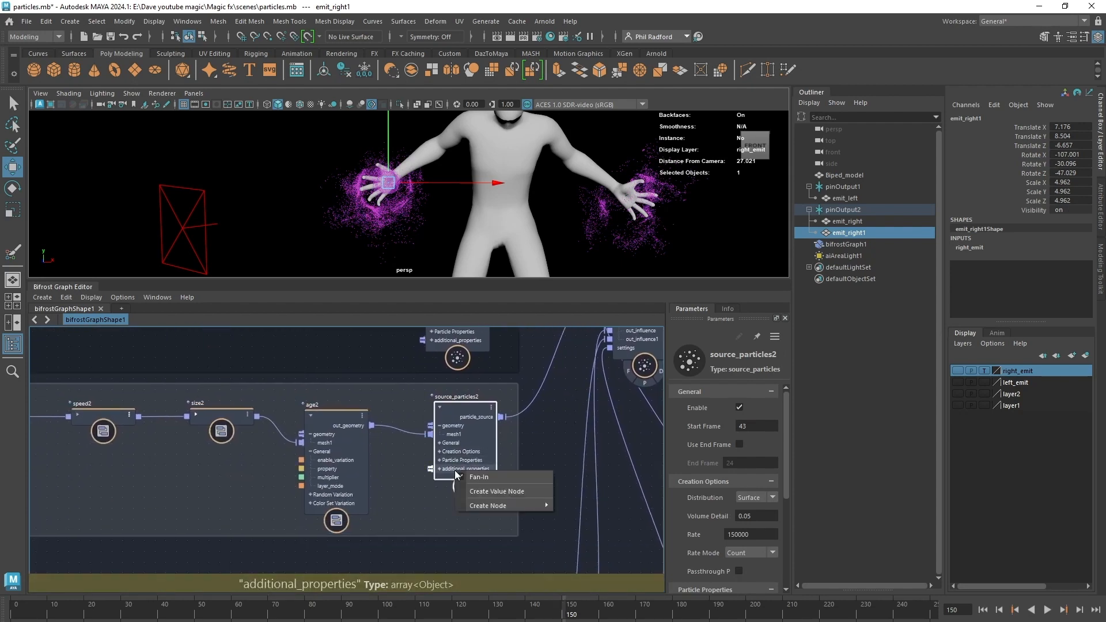
mouse_move(492, 511)
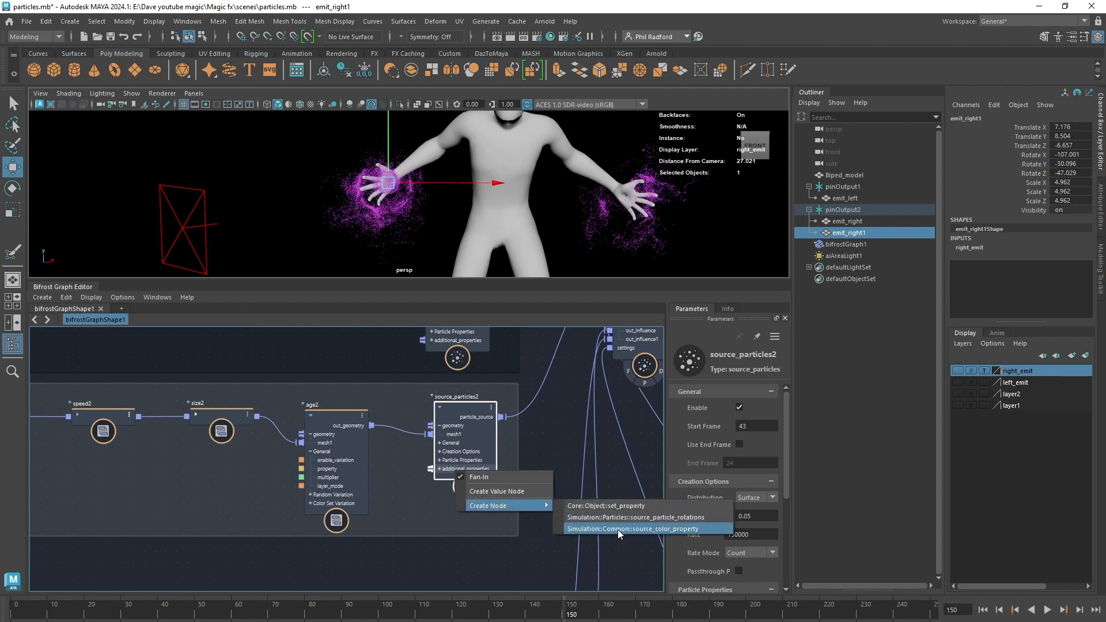
left_click(690, 529)
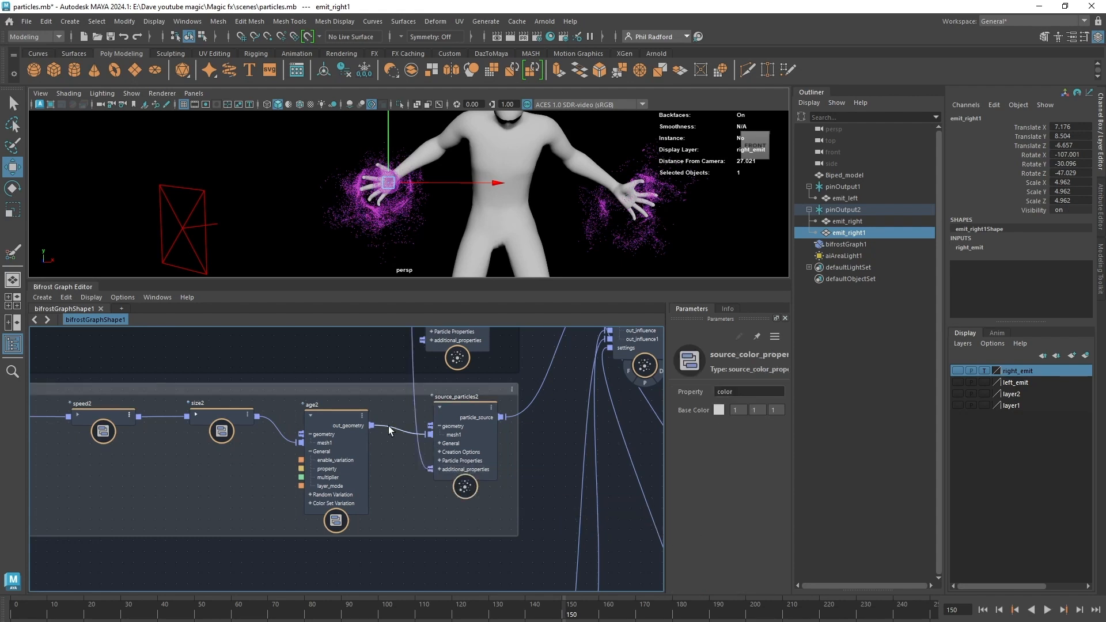
Step: Move the source_color_property node just below source_particles2 and set its base colour to magenta
key("a")
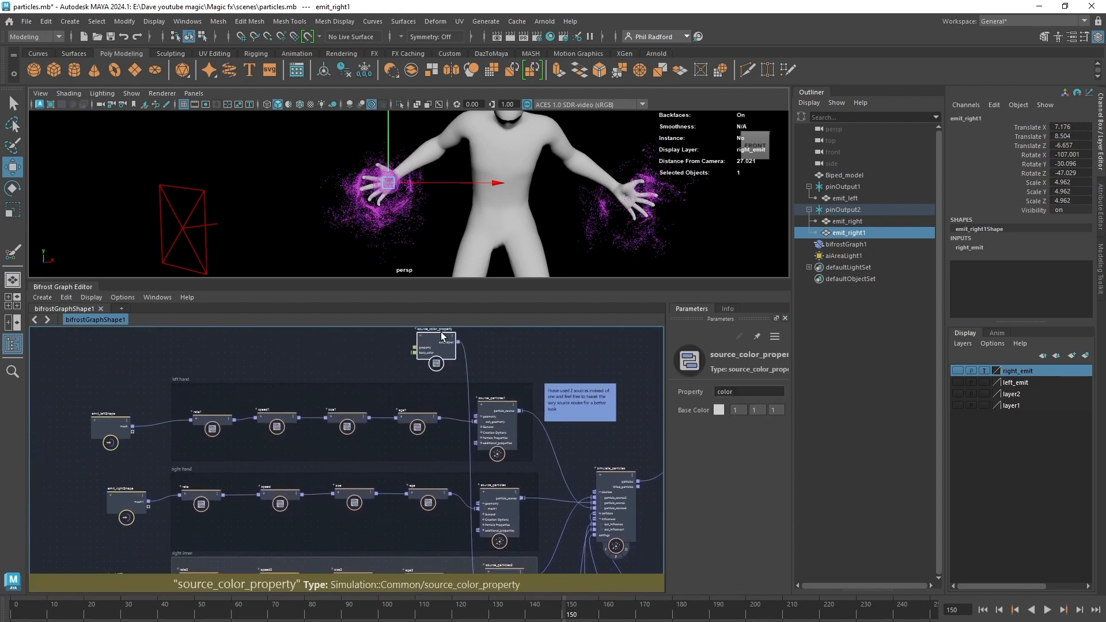
left_click_drag(432, 357, 429, 530)
middle_click_drag(446, 489, 419, 345, "alt")
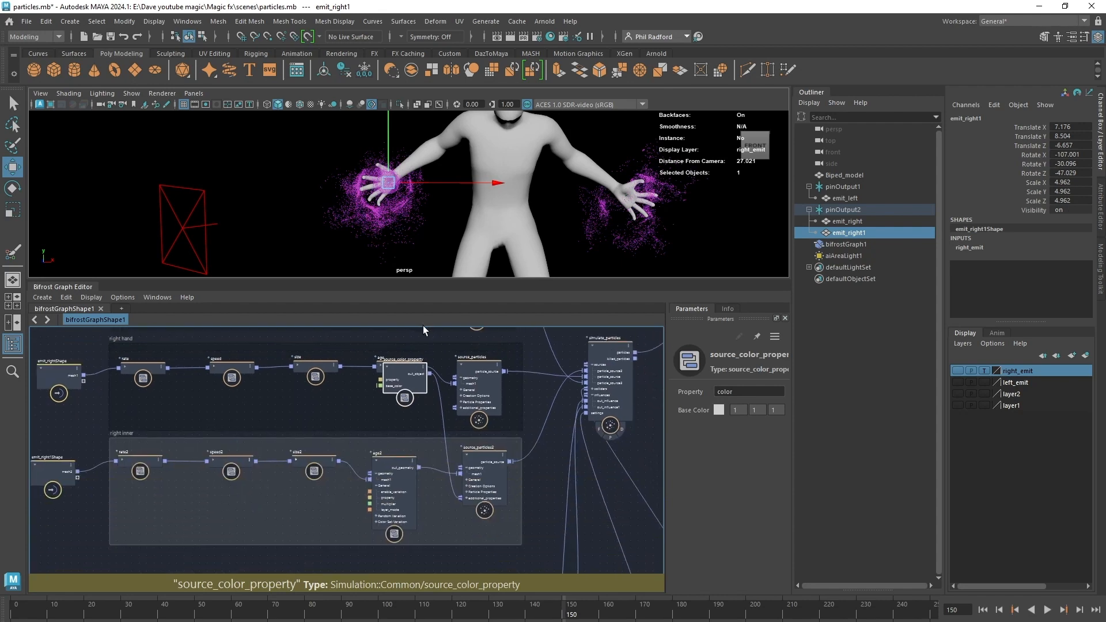
left_click_drag(405, 398, 449, 567)
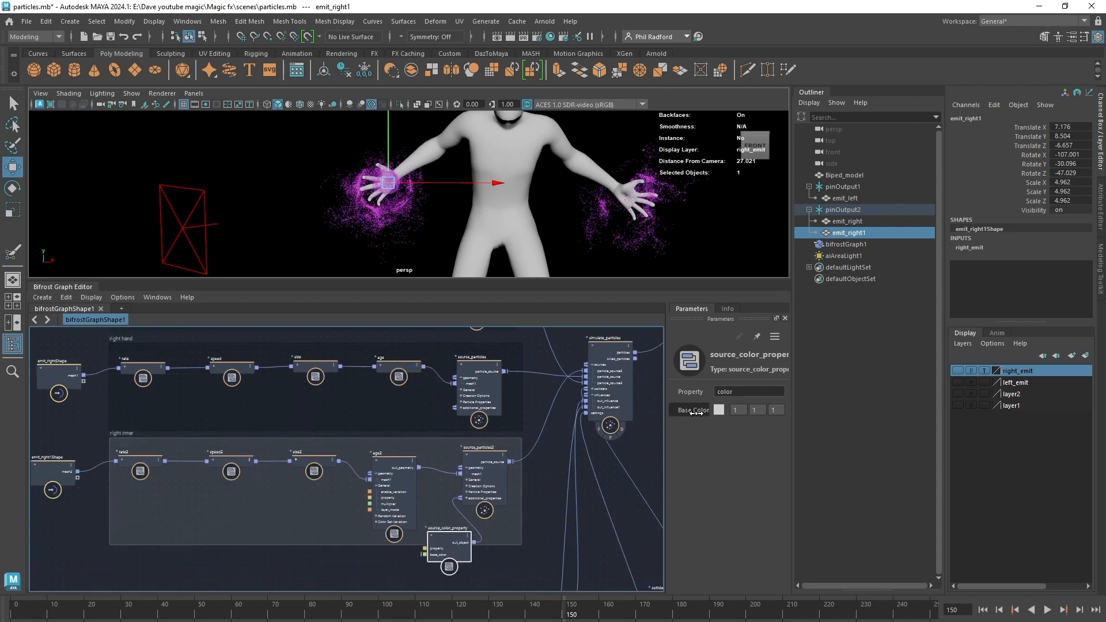
left_click(719, 410)
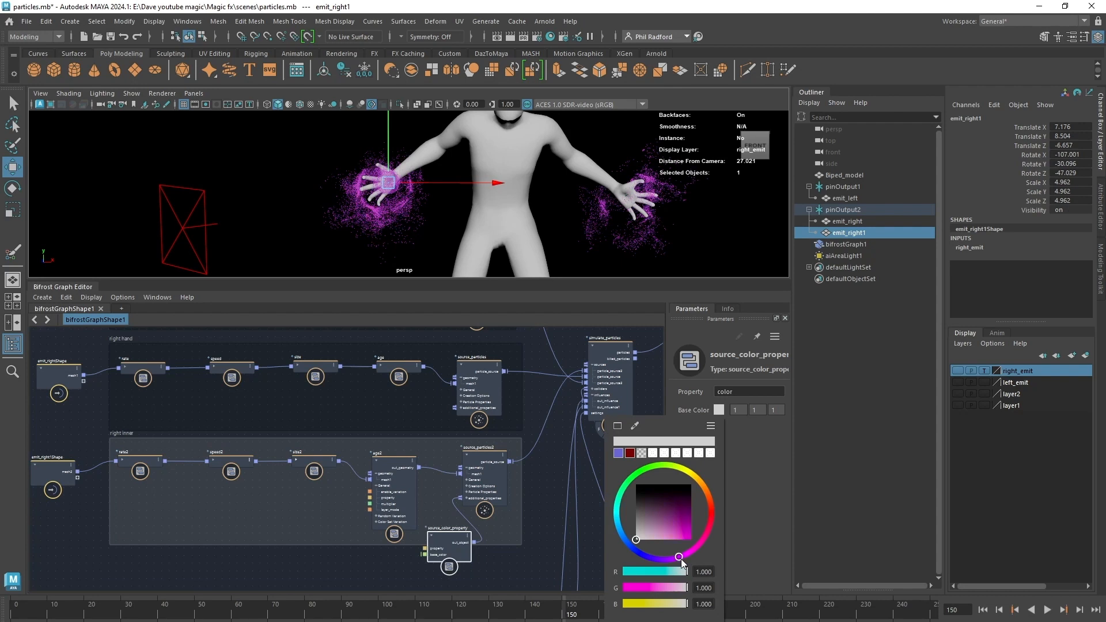
left_click_drag(679, 546, 679, 540)
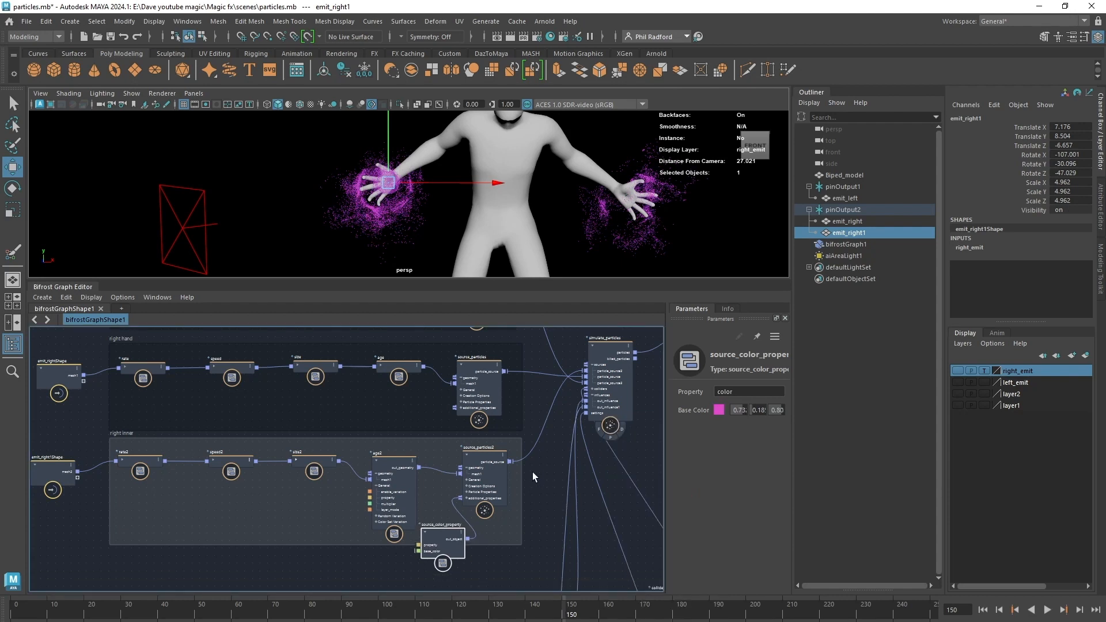
Step: Create a source_color_property node feeding the additional_properties input of source_particles and place it beside that node in the right hand backdrop
middle_click_drag(532, 472, 563, 501)
scroll(564, 489, "up", 2)
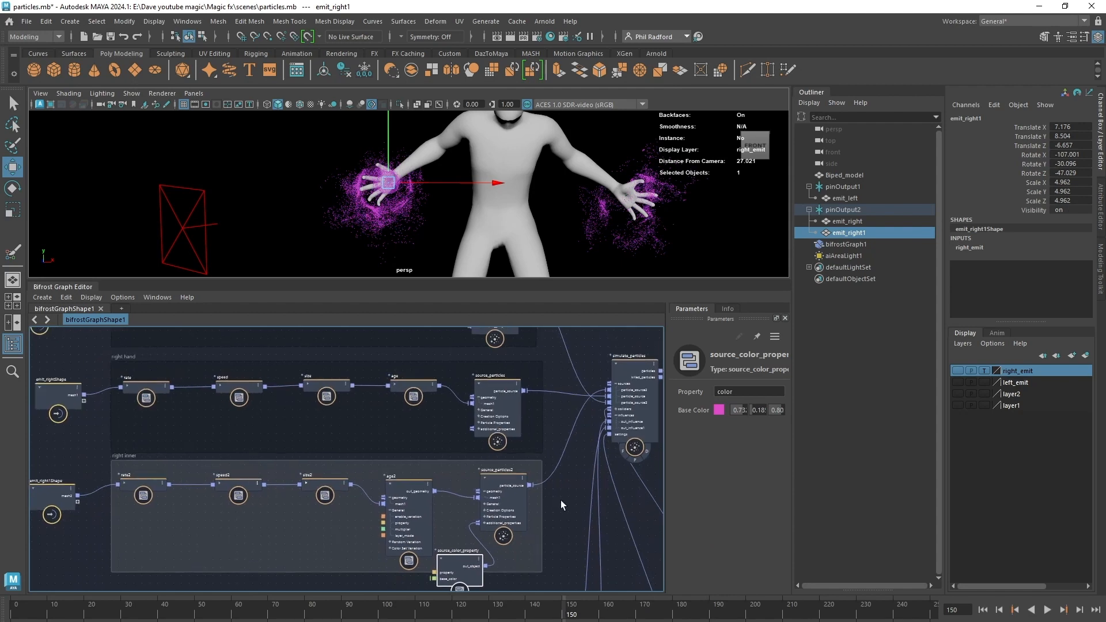
left_click(473, 372)
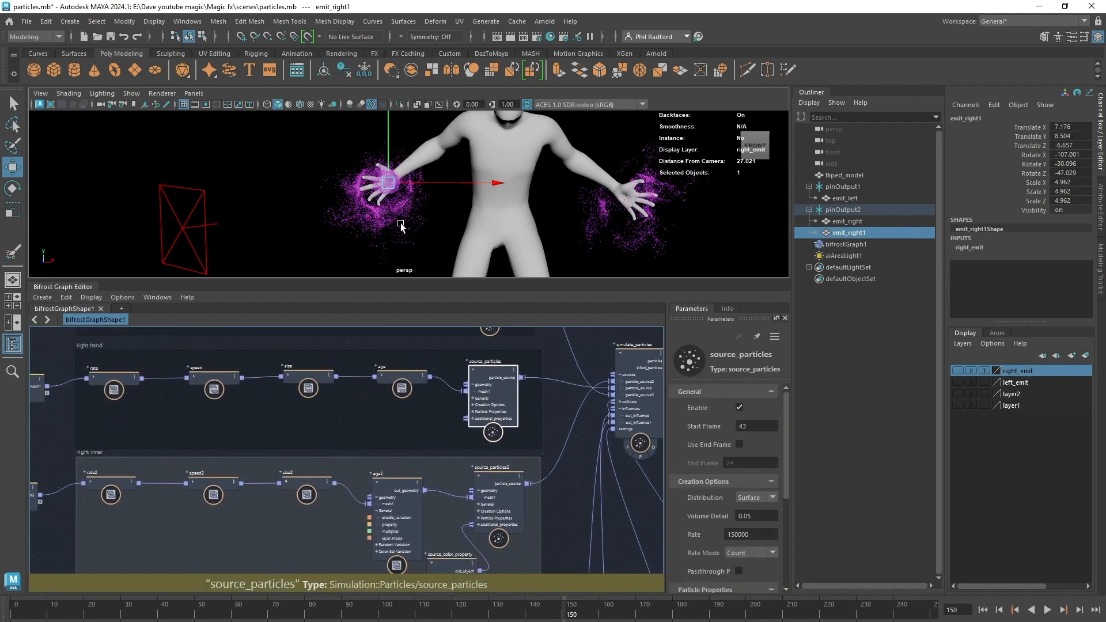
right_click(485, 418)
mouse_move(534, 454)
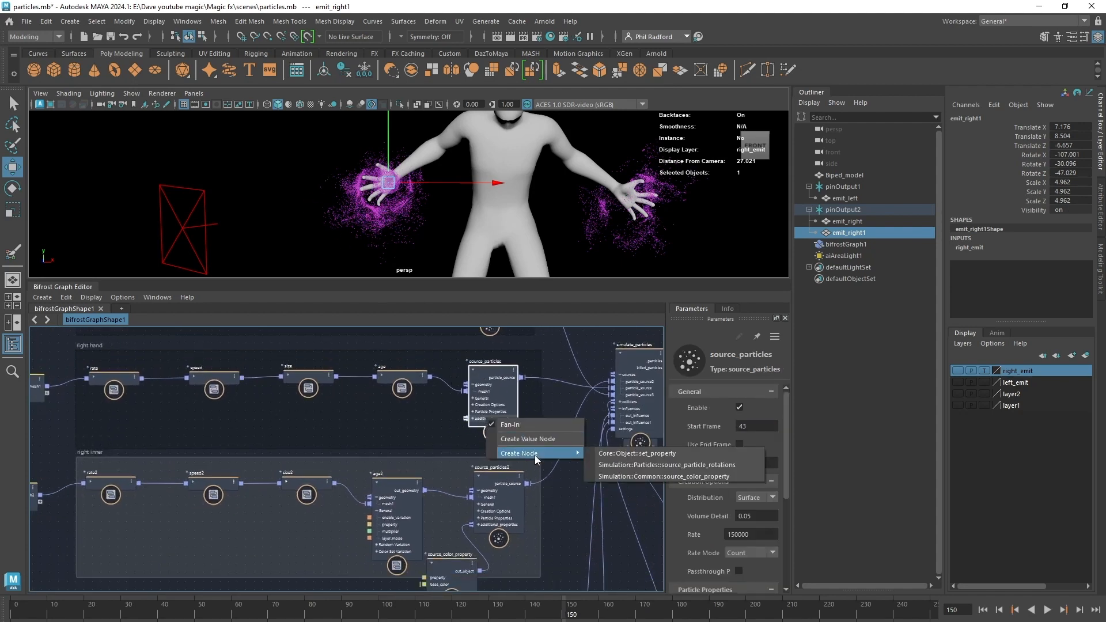
left_click(636, 480)
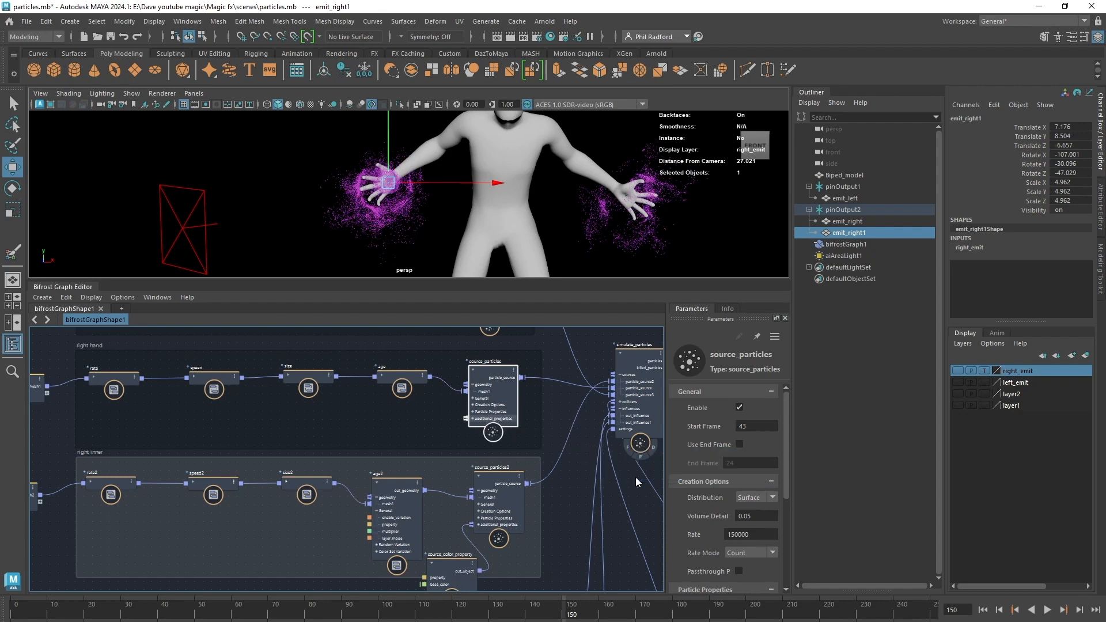
left_click_drag(420, 429, 423, 426)
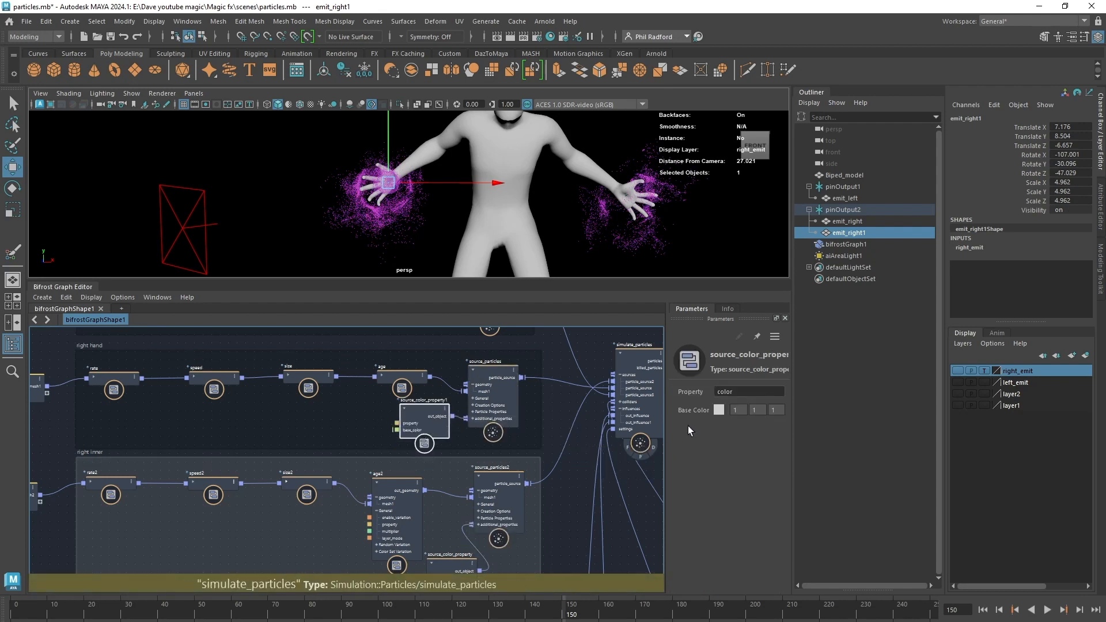
Step: Set the base colour of source_color_property1 to blue
left_click(718, 409)
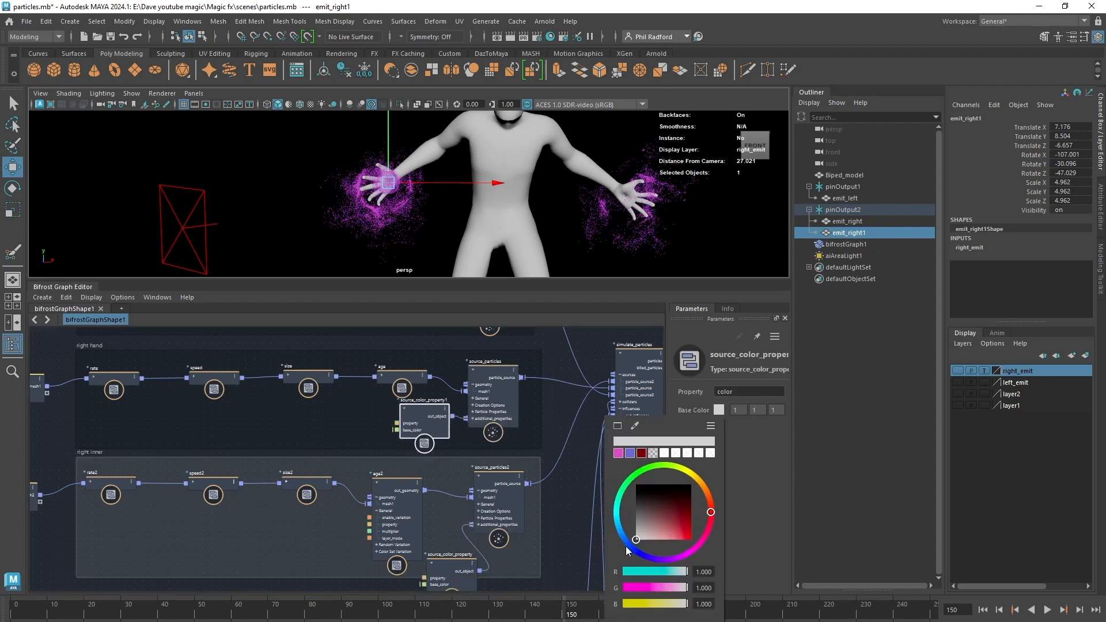
left_click_drag(648, 537, 676, 531)
left_click(547, 410)
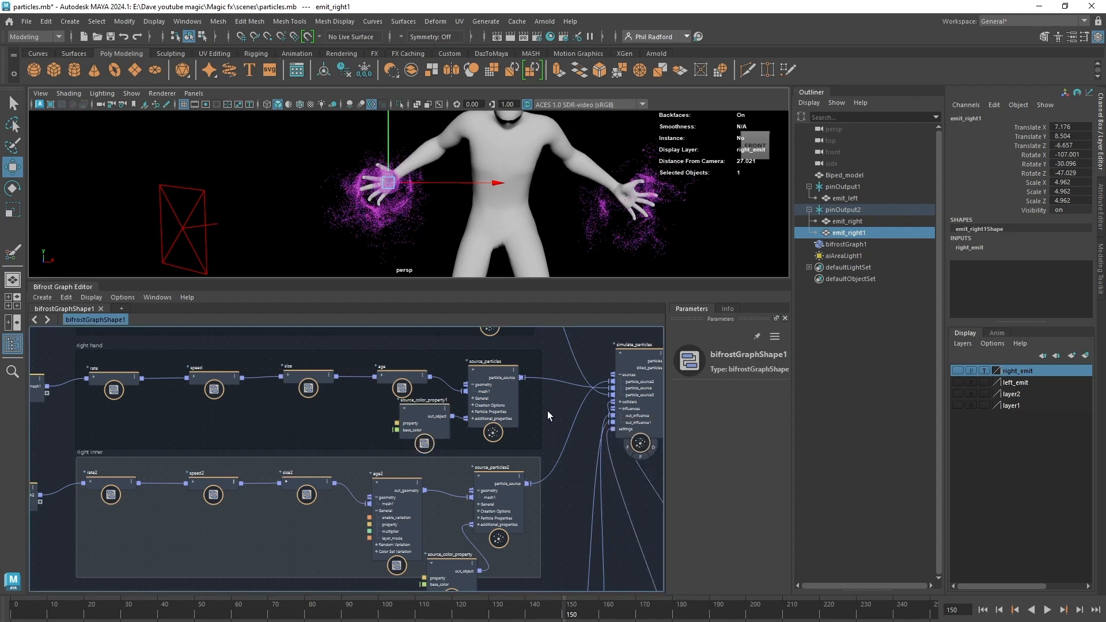
Step: Disconnect source_particles1 from the sources of simulate_particles
middle_click_drag(547, 410, 561, 483)
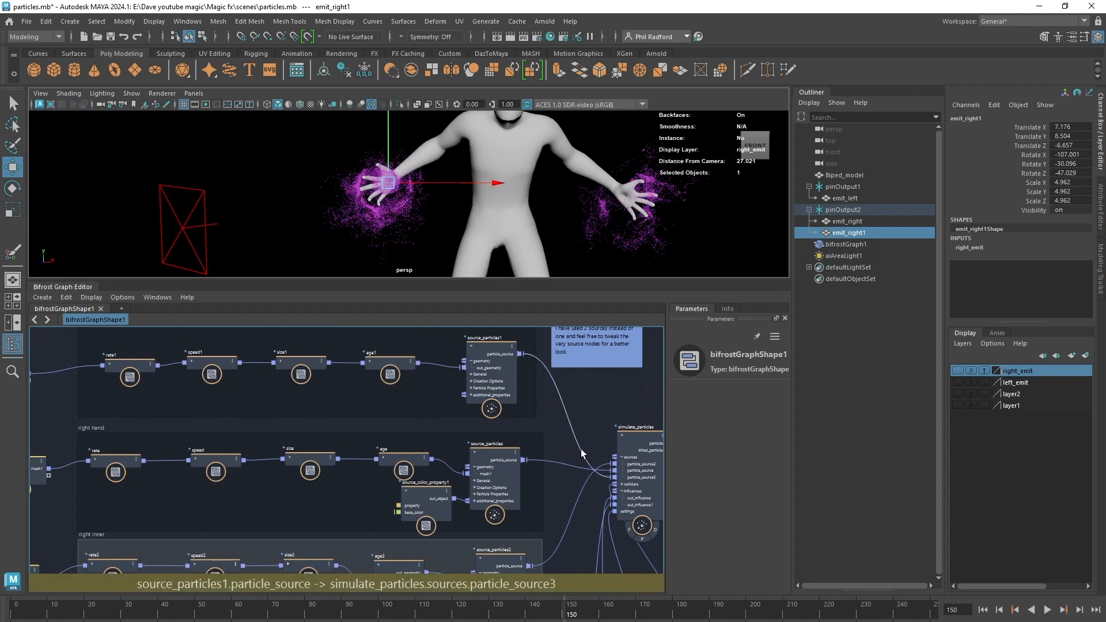
key("Delete")
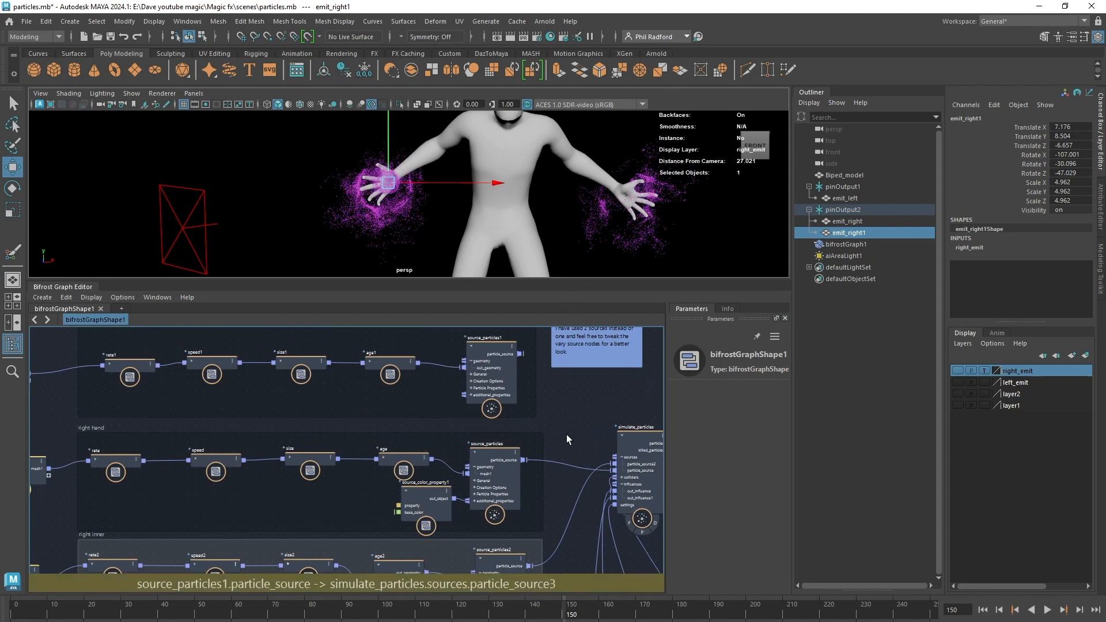
middle_click_drag(567, 439, 537, 383)
Step: Replay the simulation from the first frame and stop it at about frame 67
middle_click_drag(522, 451, 286, 429)
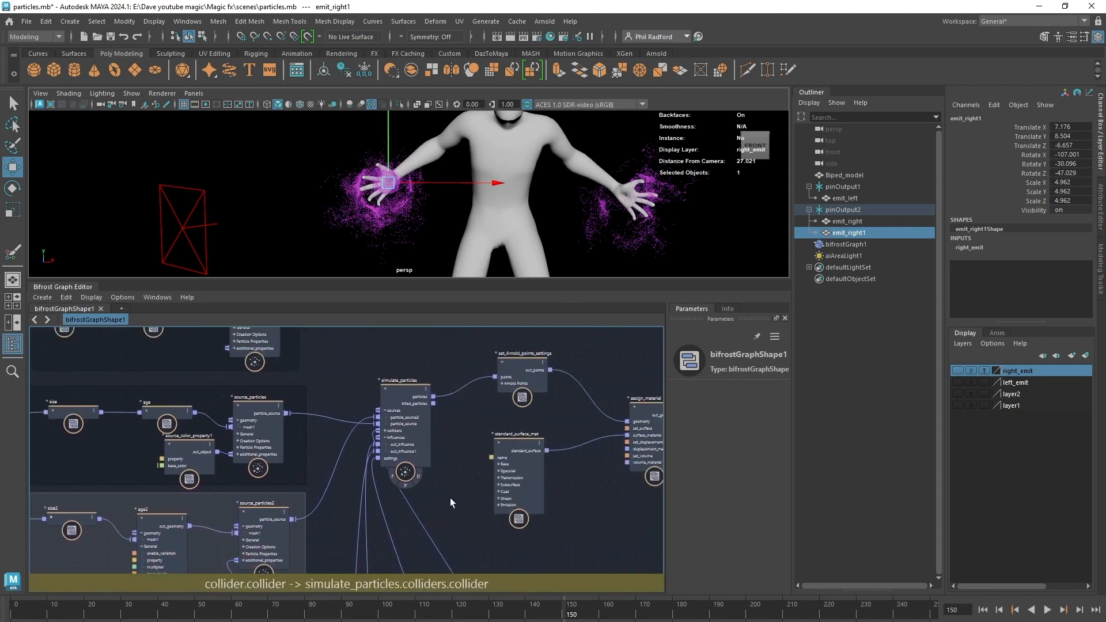
middle_click_drag(569, 510, 516, 502)
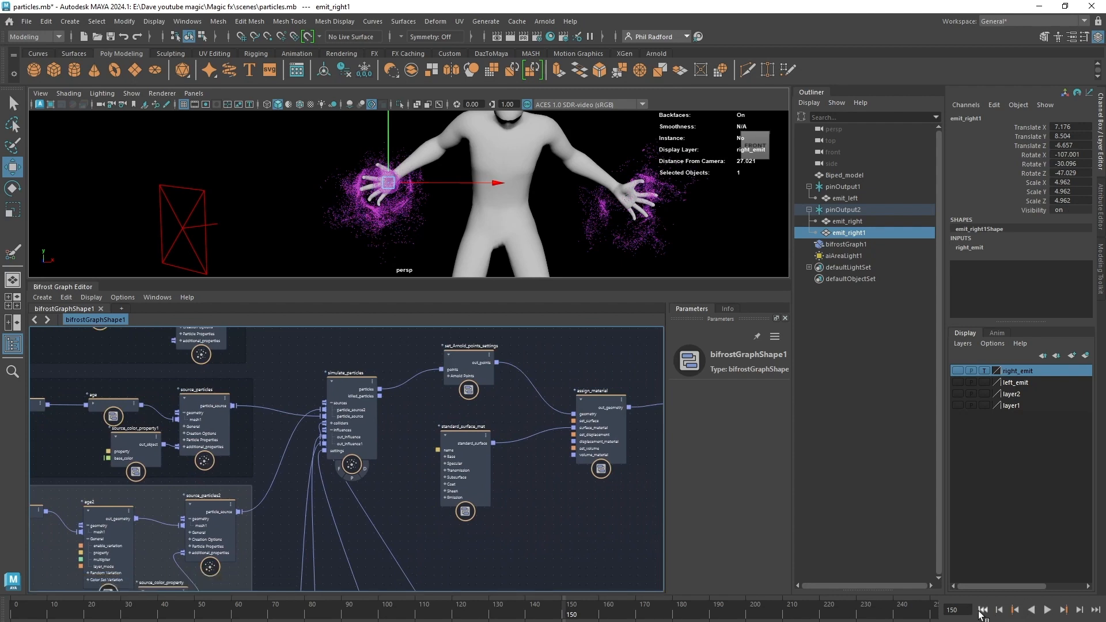
left_click(982, 610)
left_click(1047, 610)
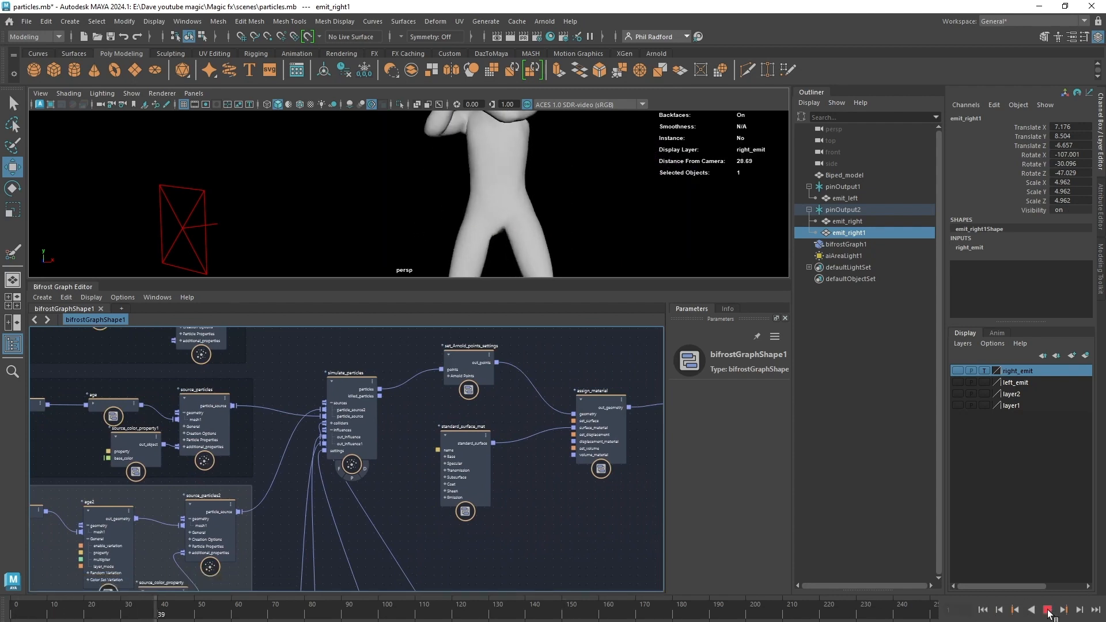
left_click(1046, 610)
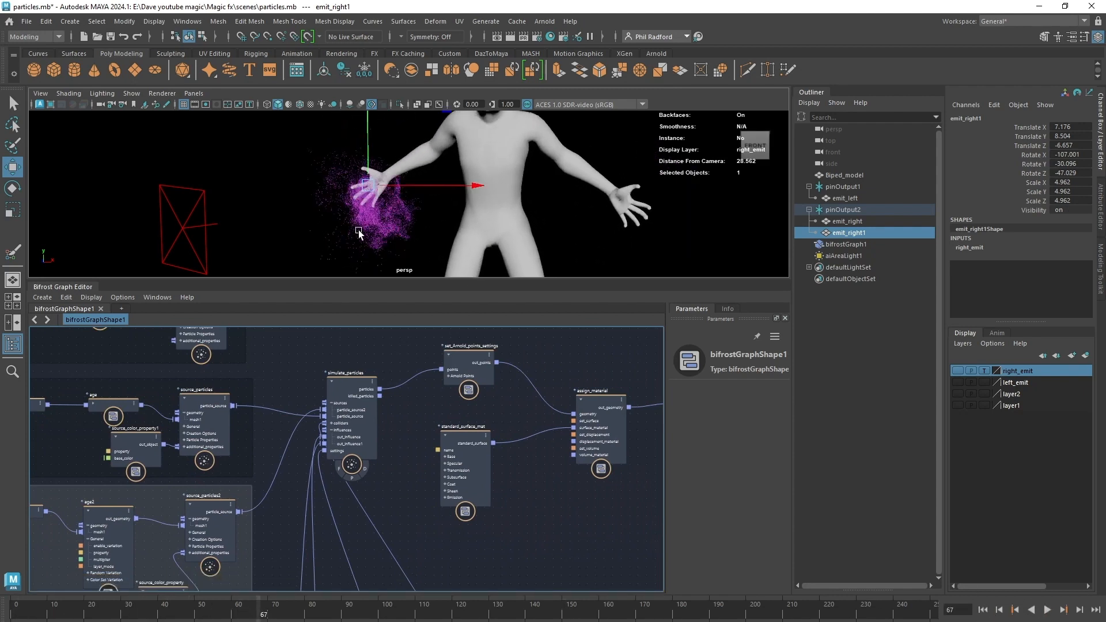
Step: Move the standard_surface_mat node lower to free space between simulate_particles and assign_material
middle_click_drag(467, 393, 353, 394)
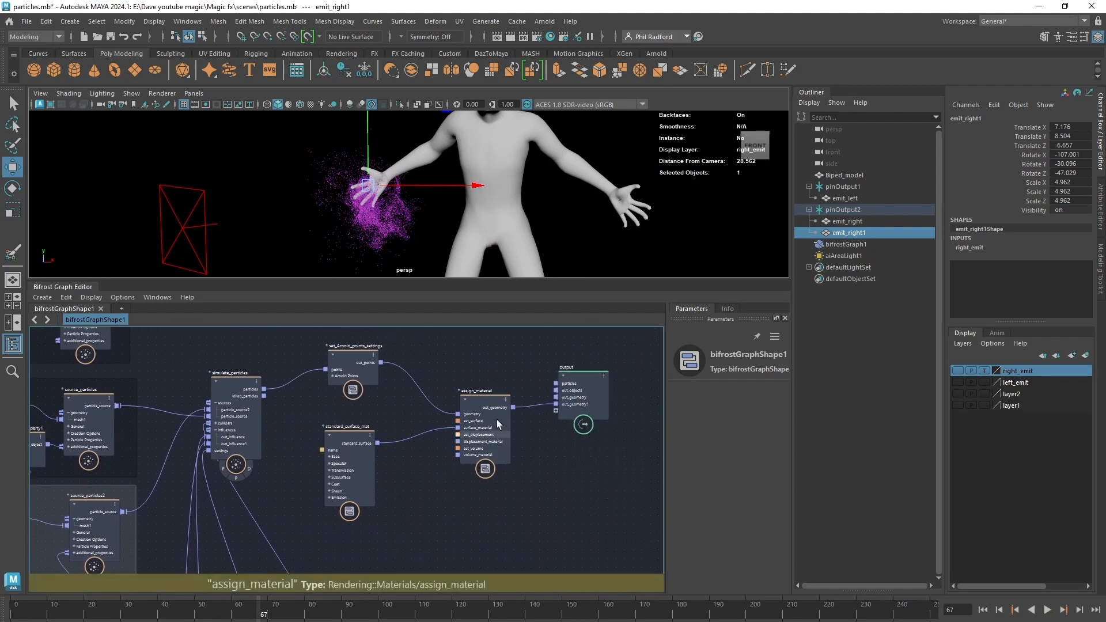
left_click_drag(363, 468, 409, 516)
middle_click_drag(365, 437, 428, 436)
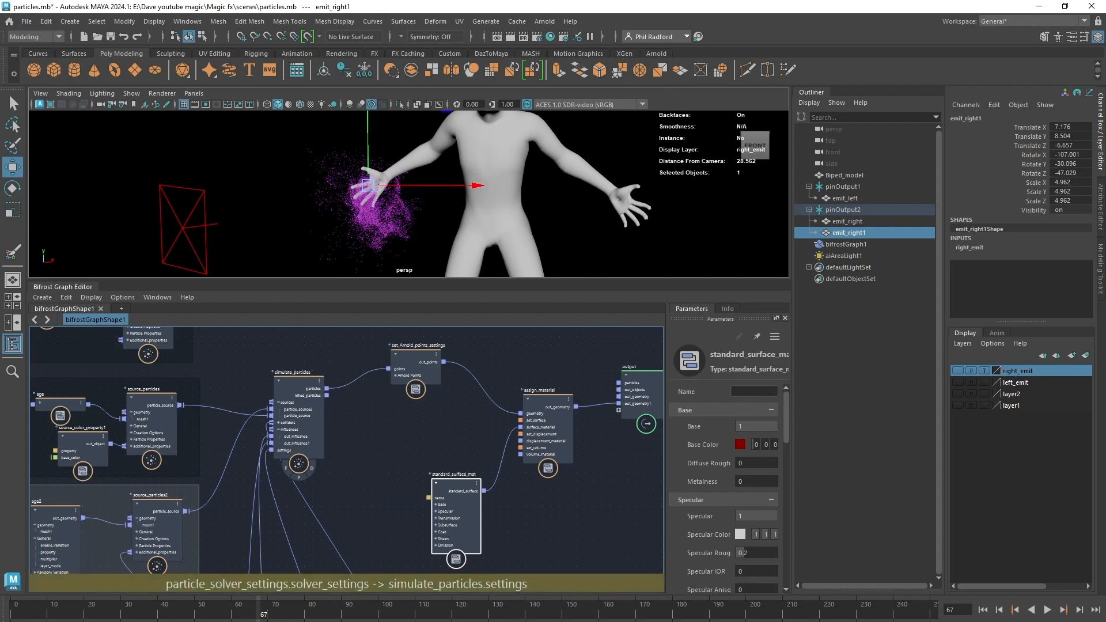
Step: Add a set_geo_property_reference node and place it above standard_surface_mat
left_click(275, 530)
key("Tab")
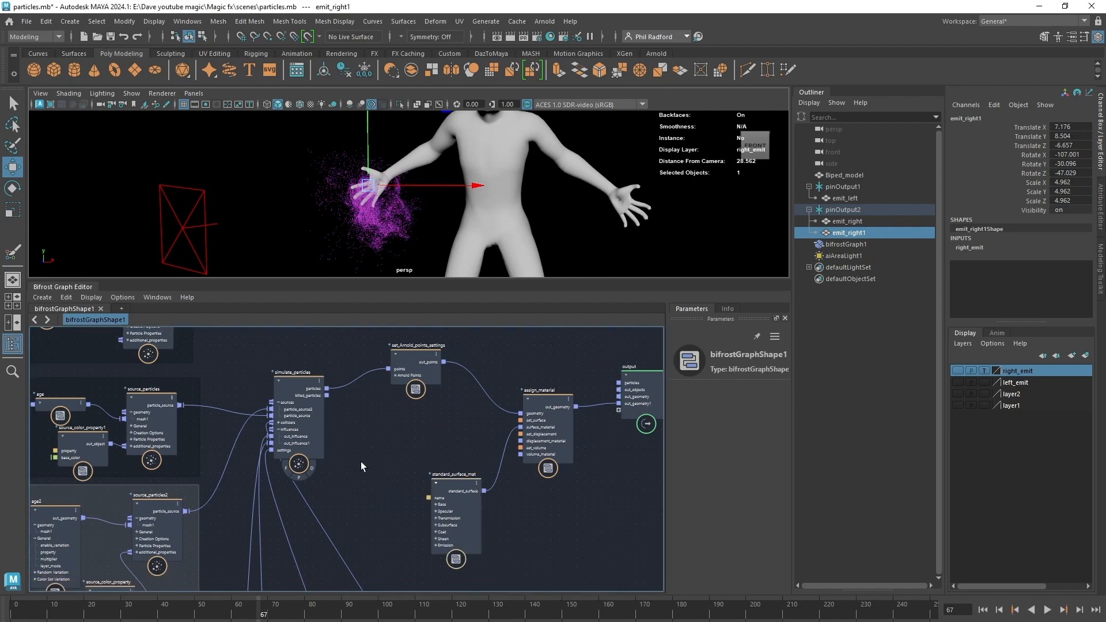
type("refe")
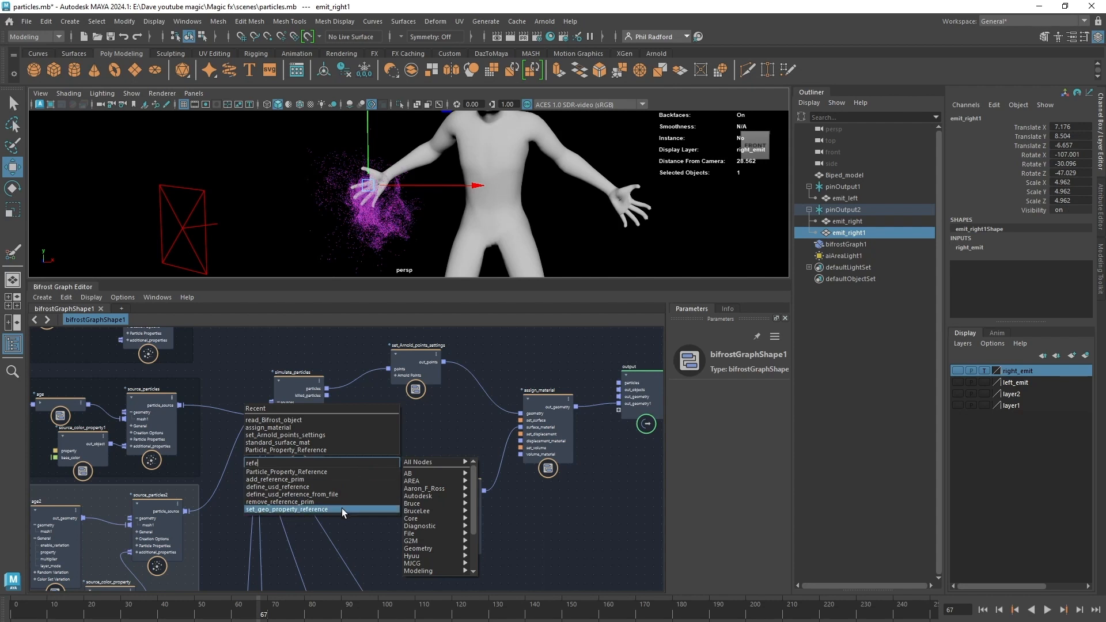
left_click(340, 509)
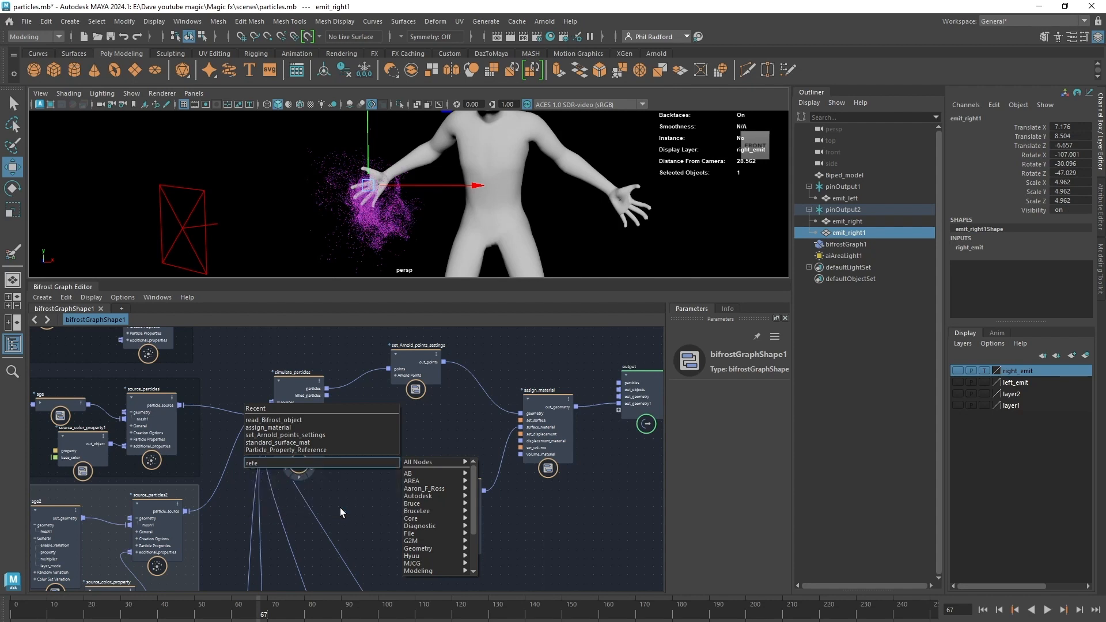
left_click_drag(370, 481, 392, 452)
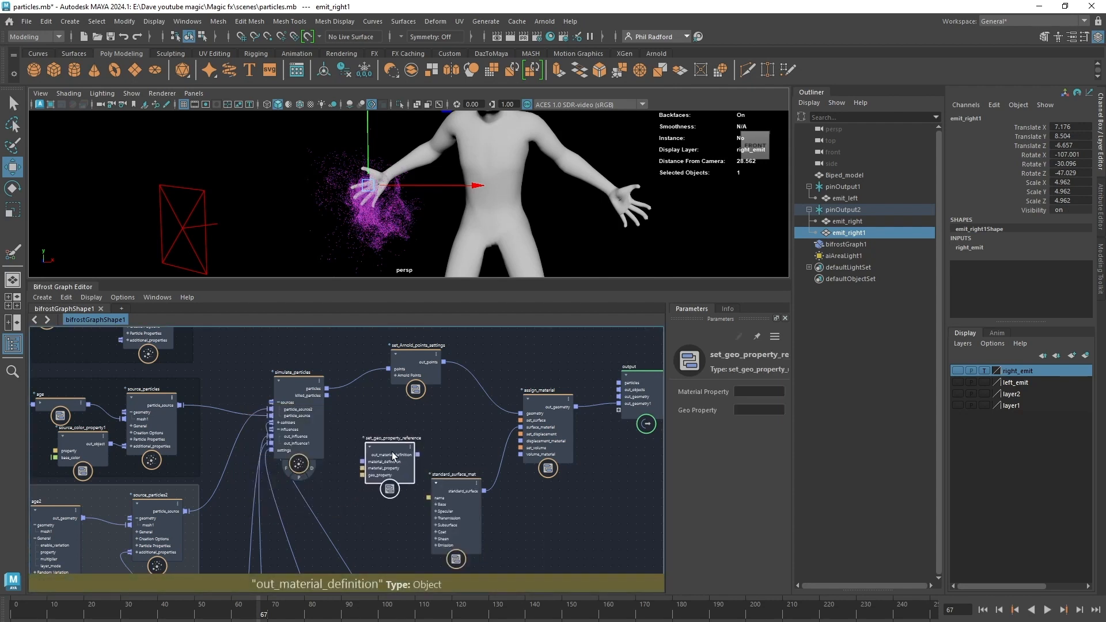
left_click_drag(460, 503, 389, 517)
left_click_drag(387, 448, 408, 426)
Step: Check the property name and base colour on both right-hand source_color_property nodes
middle_click_drag(242, 345, 369, 411)
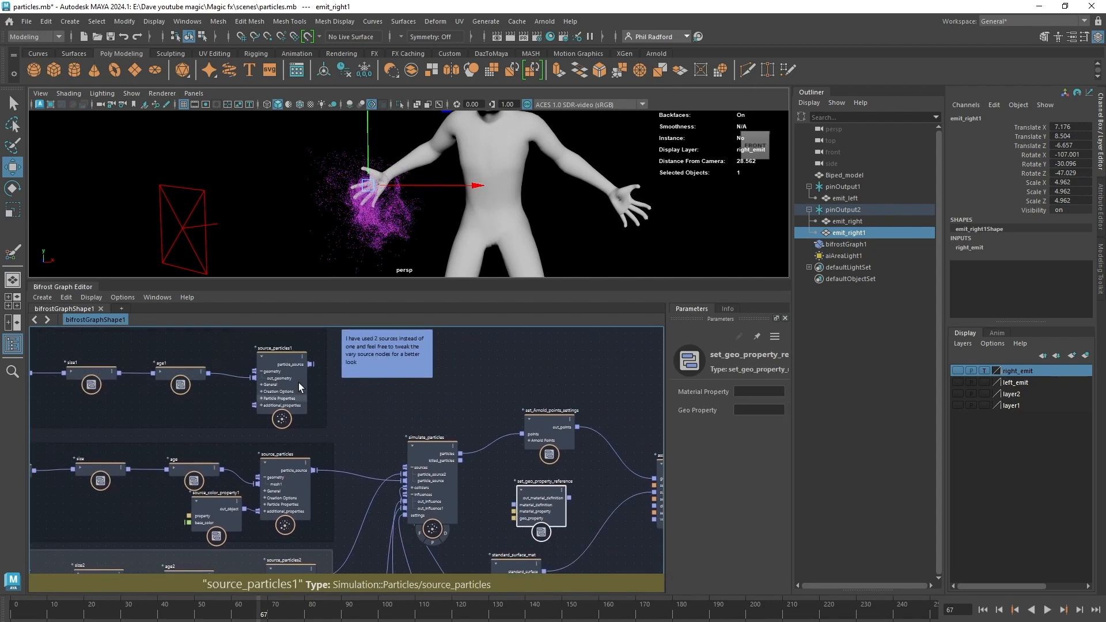
middle_click_drag(363, 493, 361, 455)
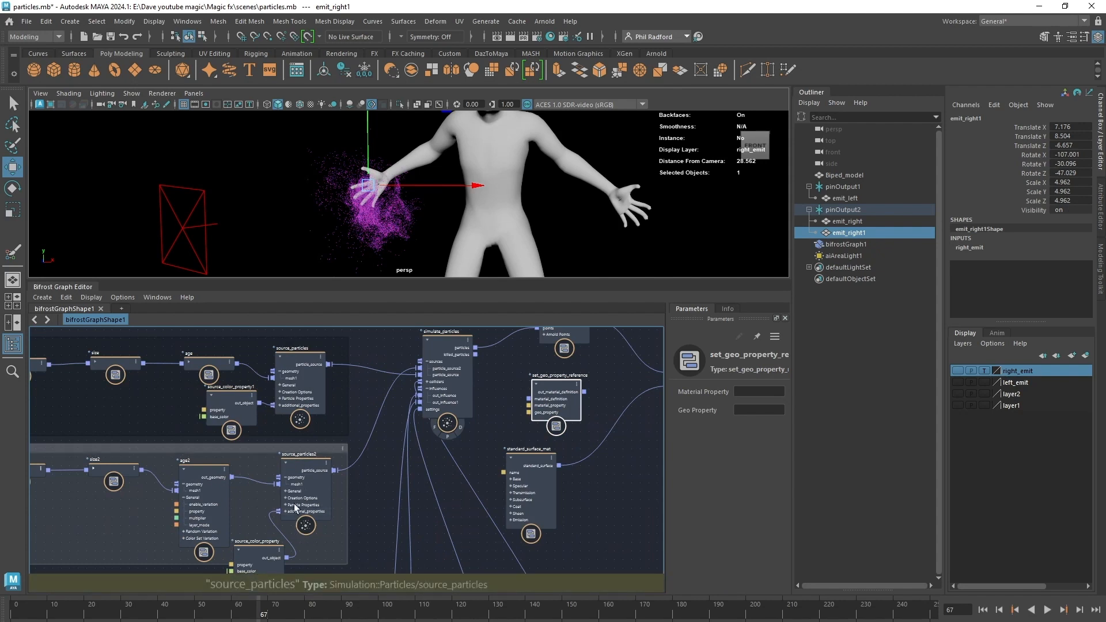
middle_click_drag(351, 522, 352, 475)
left_click_drag(249, 515, 260, 519)
left_click_drag(224, 357, 234, 372)
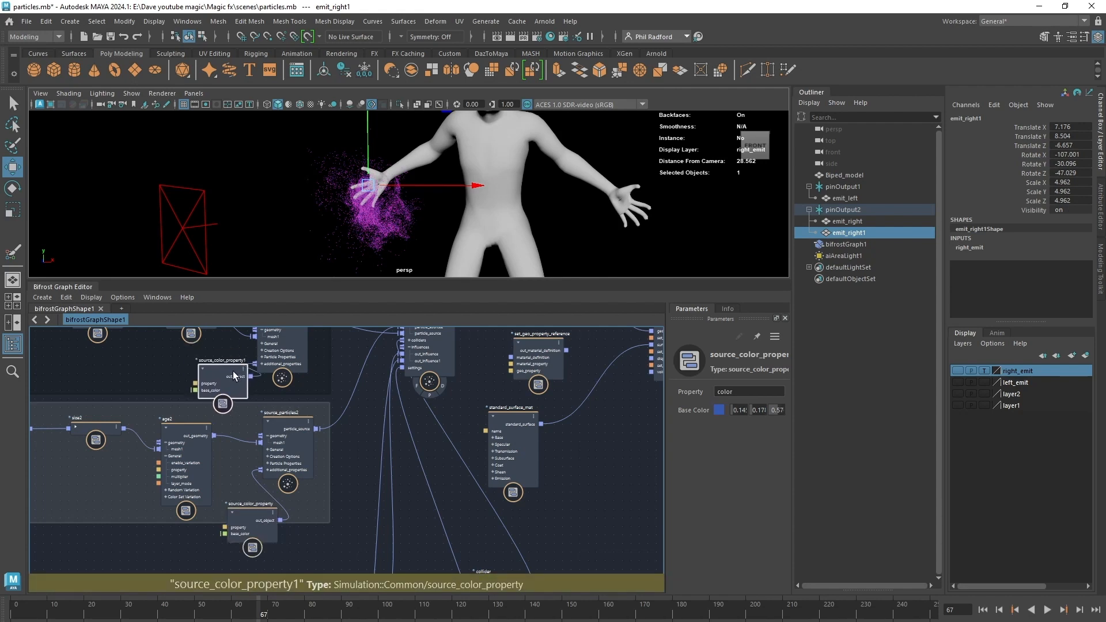
left_click_drag(254, 516, 251, 513)
scroll(298, 469, "up", 3)
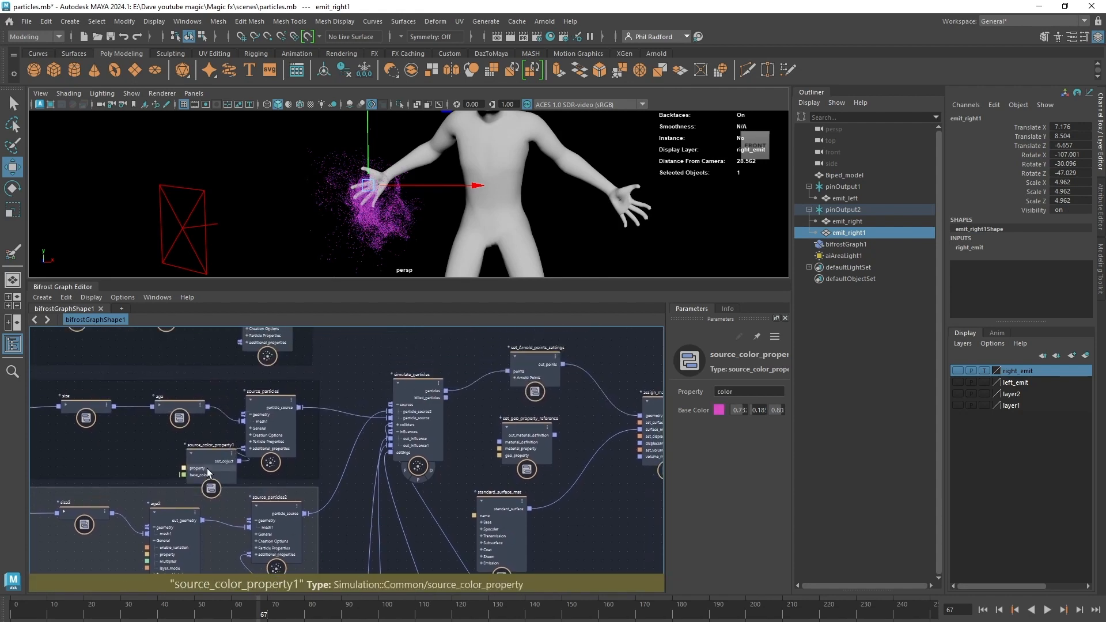
left_click(206, 468)
middle_click_drag(543, 481, 411, 471)
Step: Insert set_geo_property_reference between standard_surface_mat and assign_material through its material_definition input, and arrange it between the two nodes
left_click(410, 436)
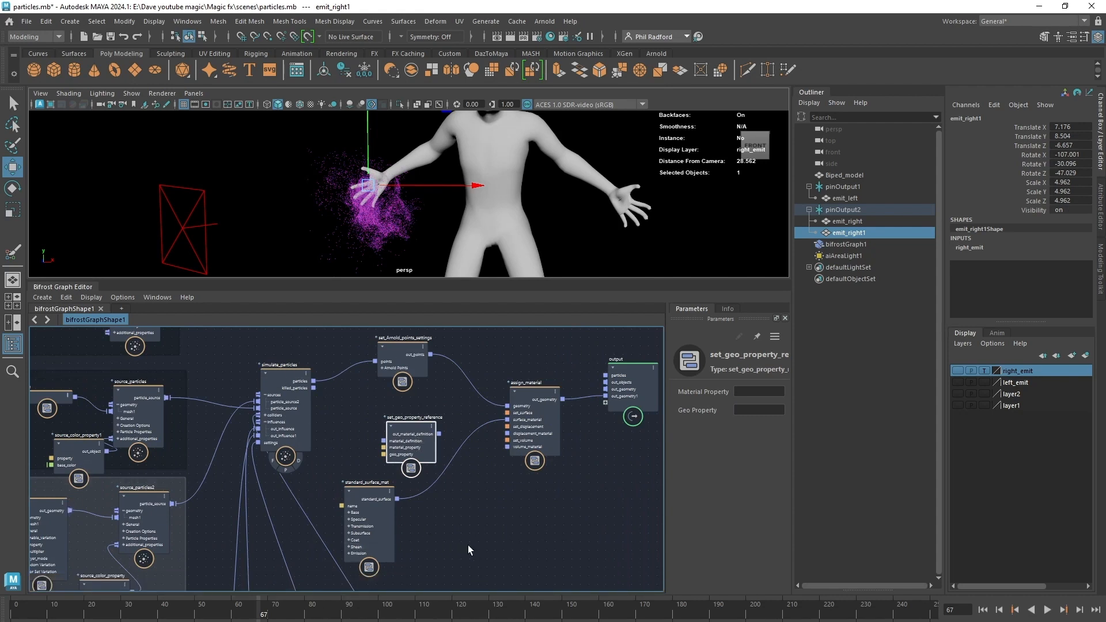
middle_click_drag(468, 545, 456, 528)
scroll(348, 455, "up", 1)
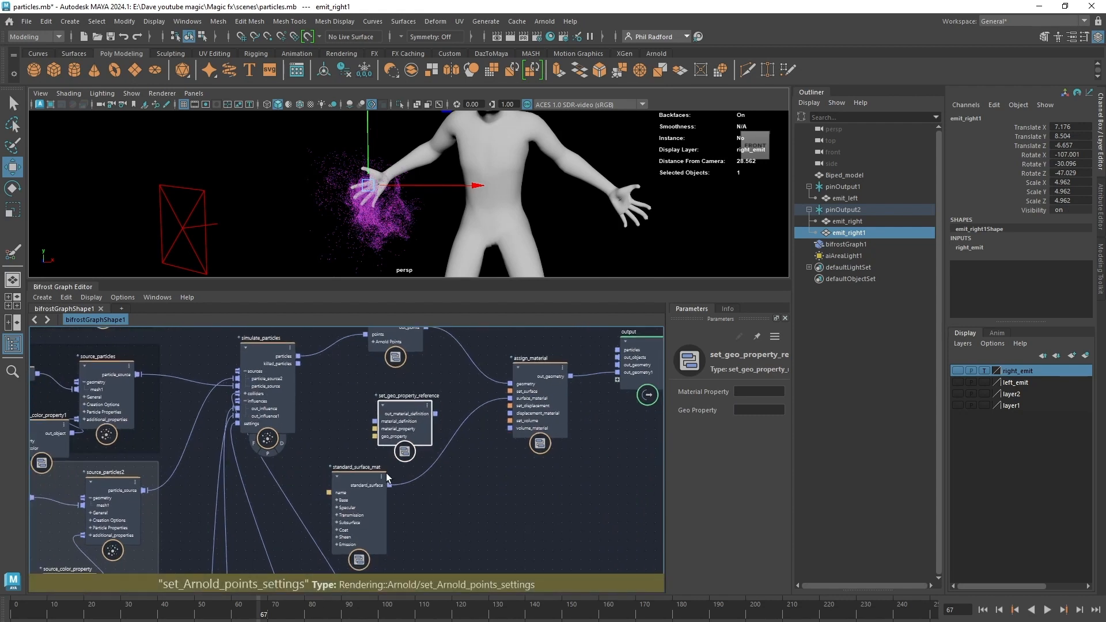
scroll(387, 477, "up", 1)
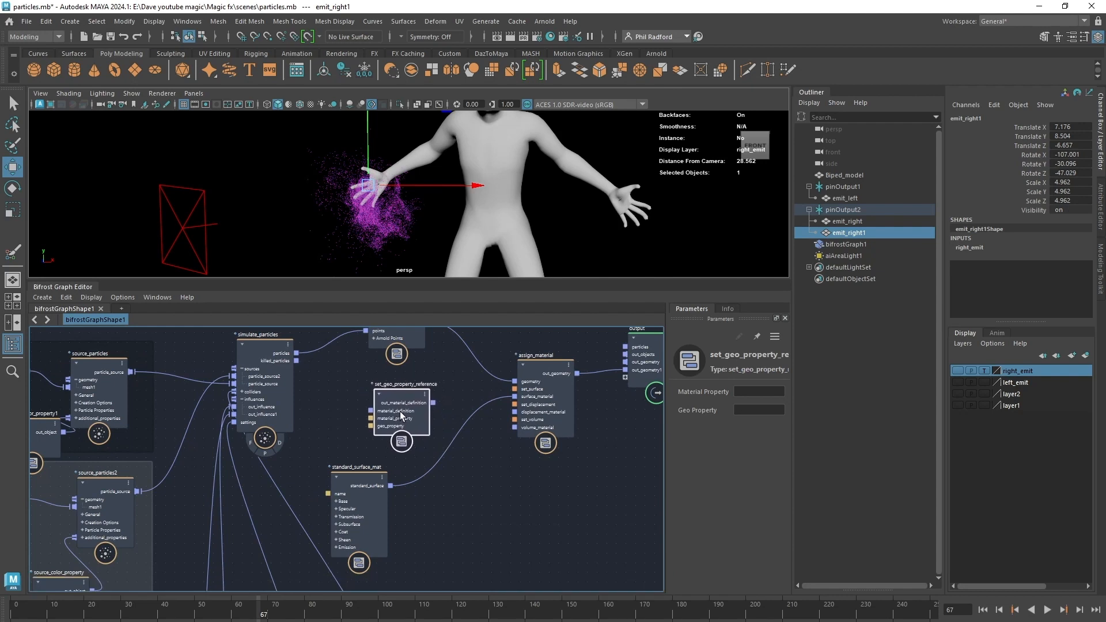
left_click_drag(407, 421, 519, 402)
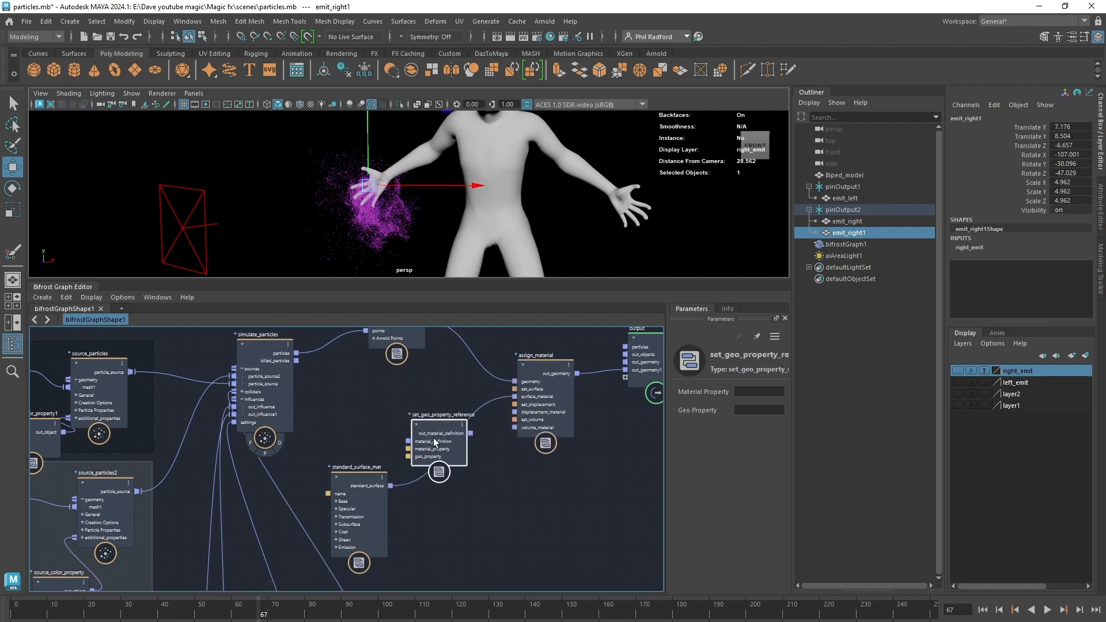
left_click_drag(434, 441, 459, 456)
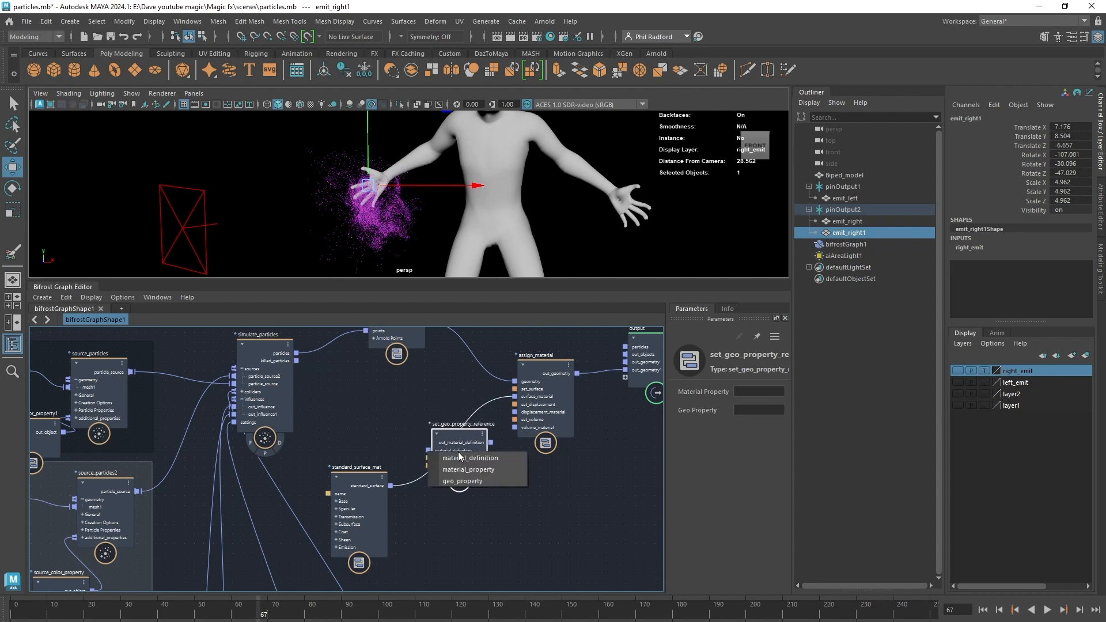
left_click(461, 457)
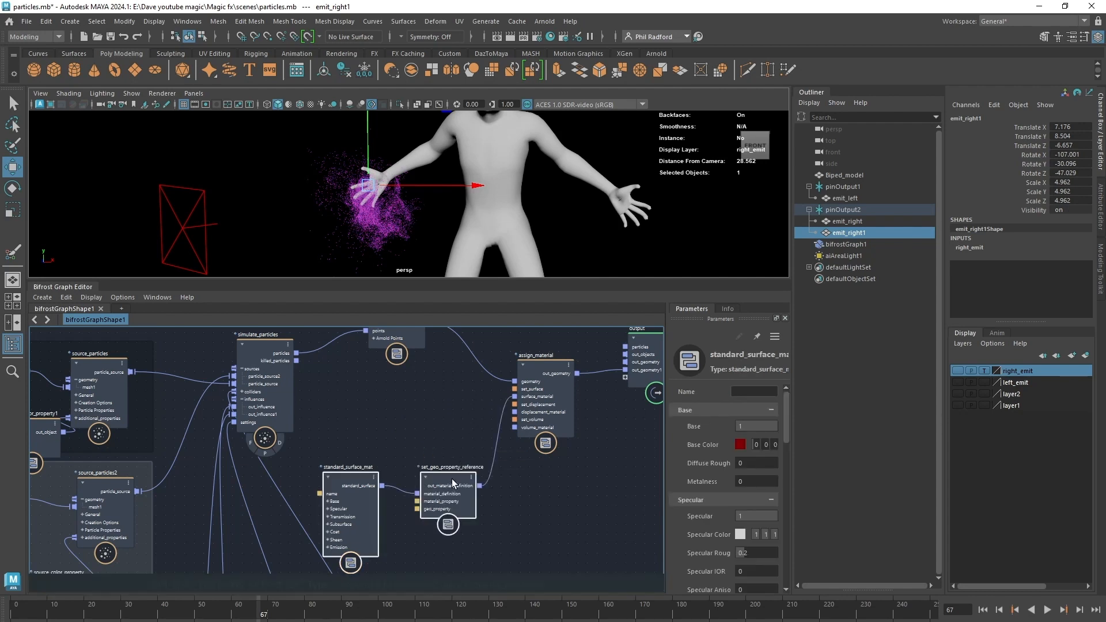
left_click_drag(445, 478, 447, 428)
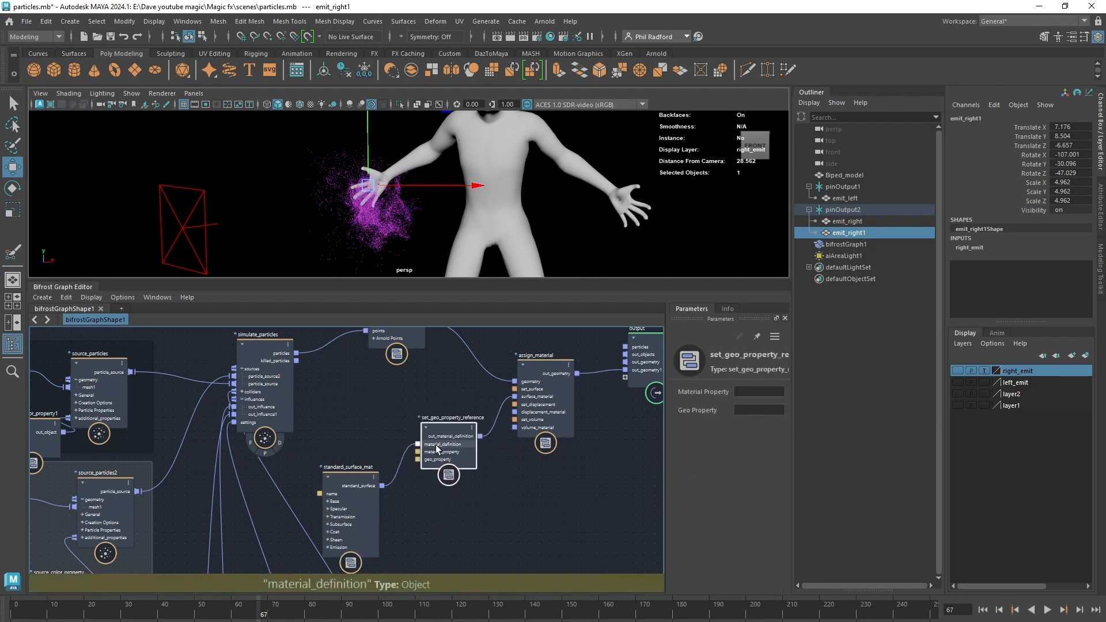
Step: Set the set_geo_property_reference node's material property to base_color and its geo property to color
left_click_drag(667, 434, 607, 433)
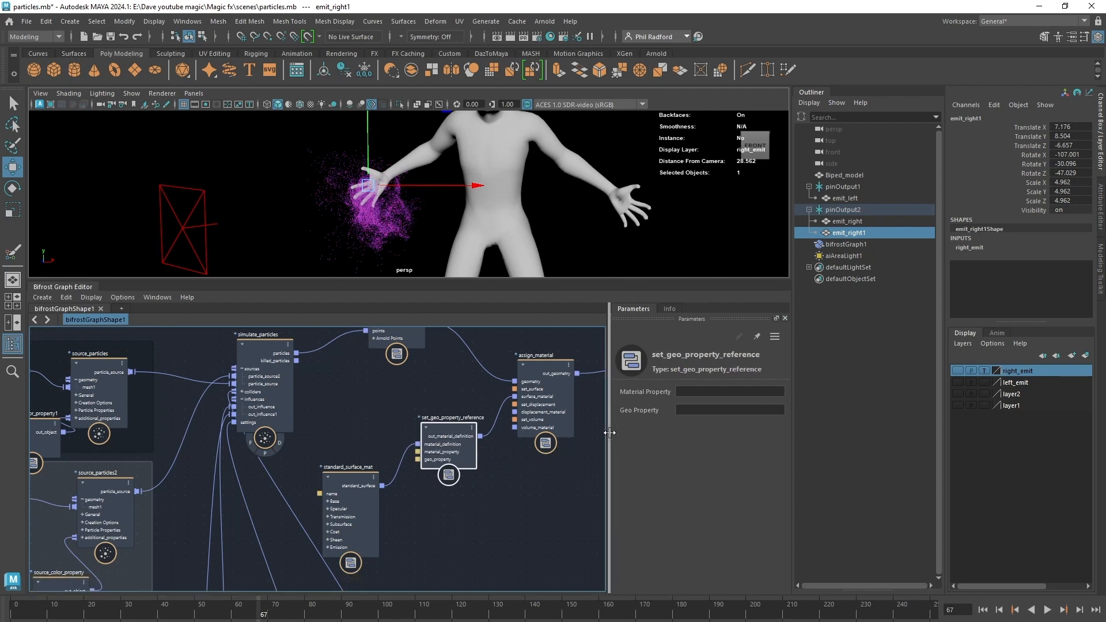
left_click(693, 391)
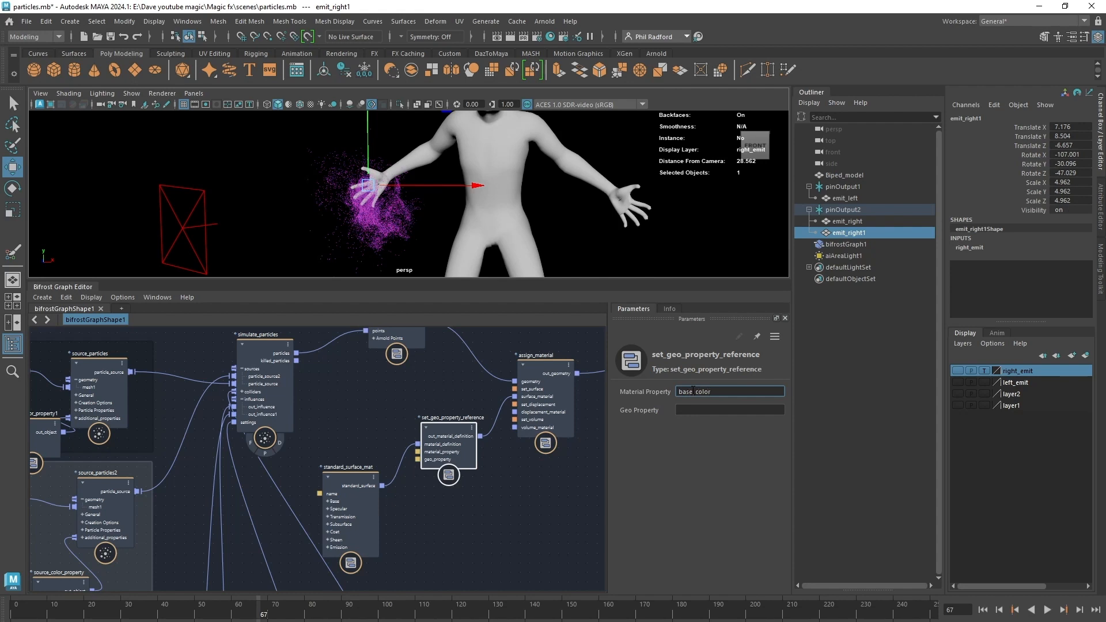
left_click(700, 408)
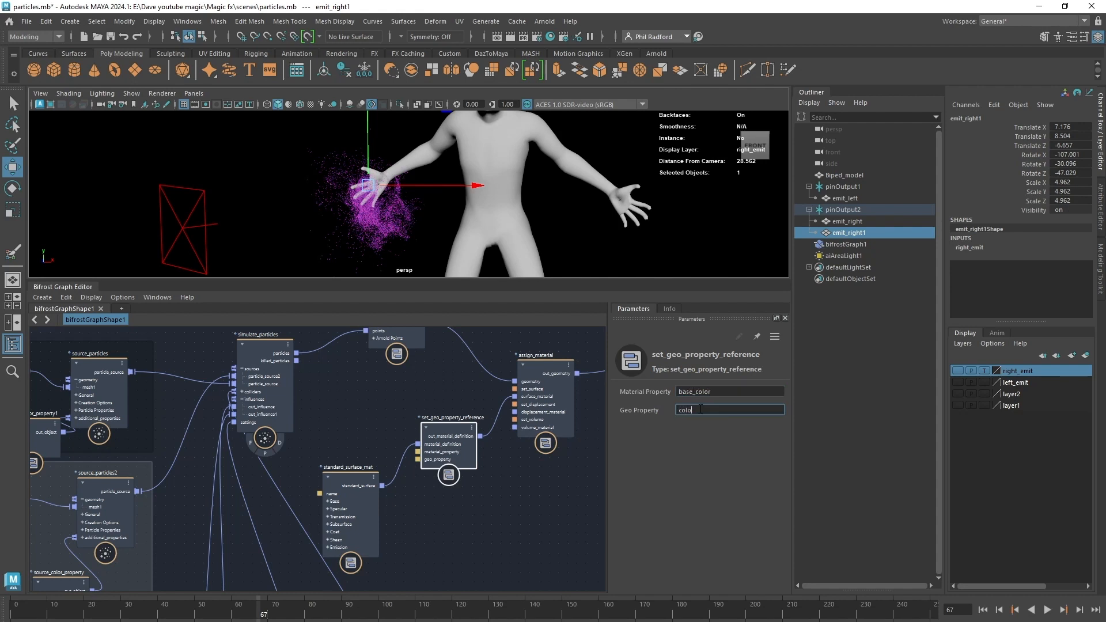
Step: Check the property name on the source_color_property1 node feeding source_particles
middle_click_drag(348, 382, 545, 420)
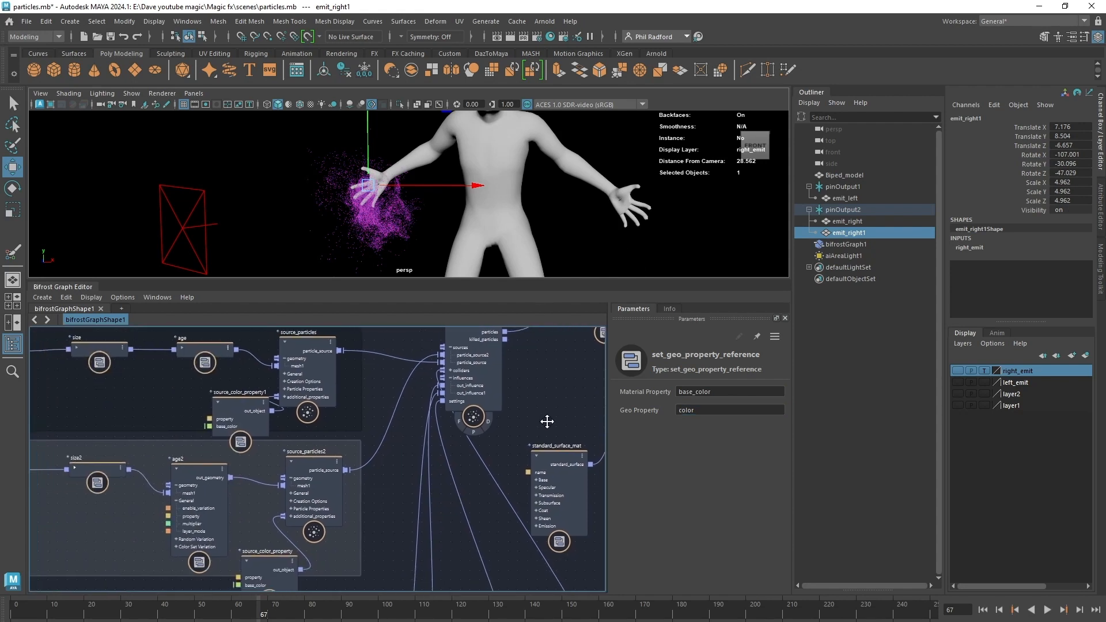
left_click(312, 412)
left_click_drag(312, 412, 287, 404)
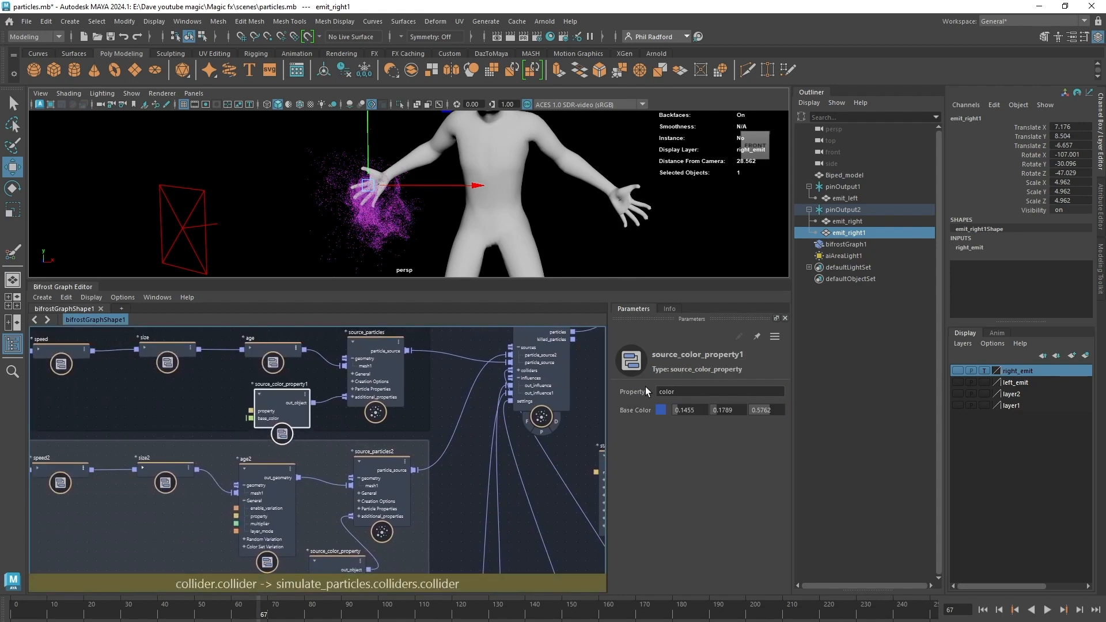
left_click_drag(690, 391, 638, 389)
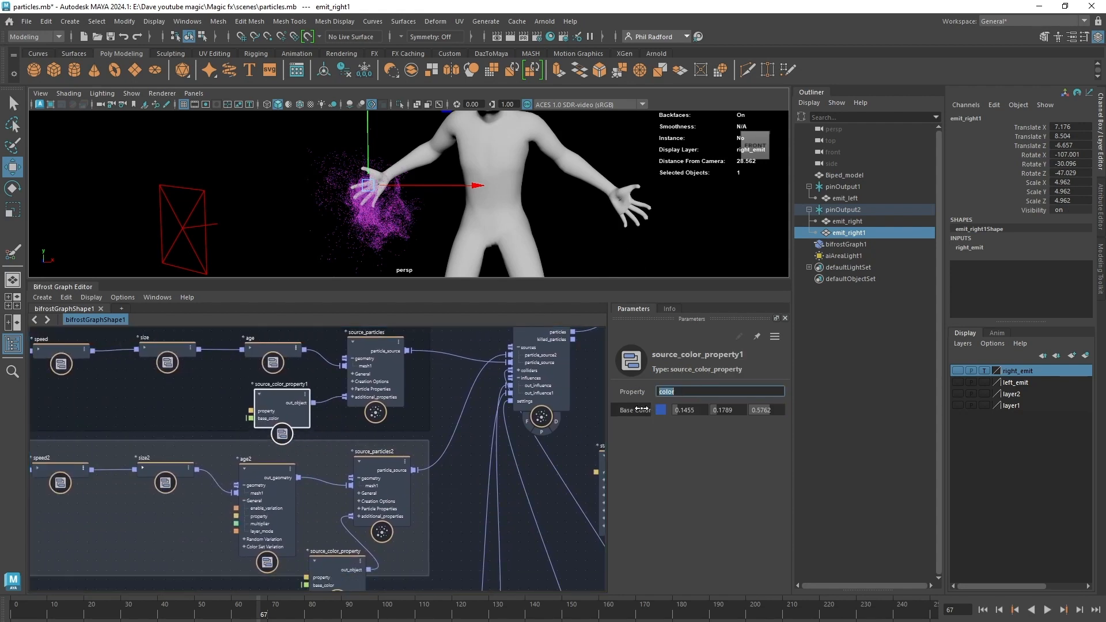
Step: Replay the simulation from the first frame, stop it, and inspect the particle colour around the right hand up close
middle_click_drag(560, 518, 257, 526)
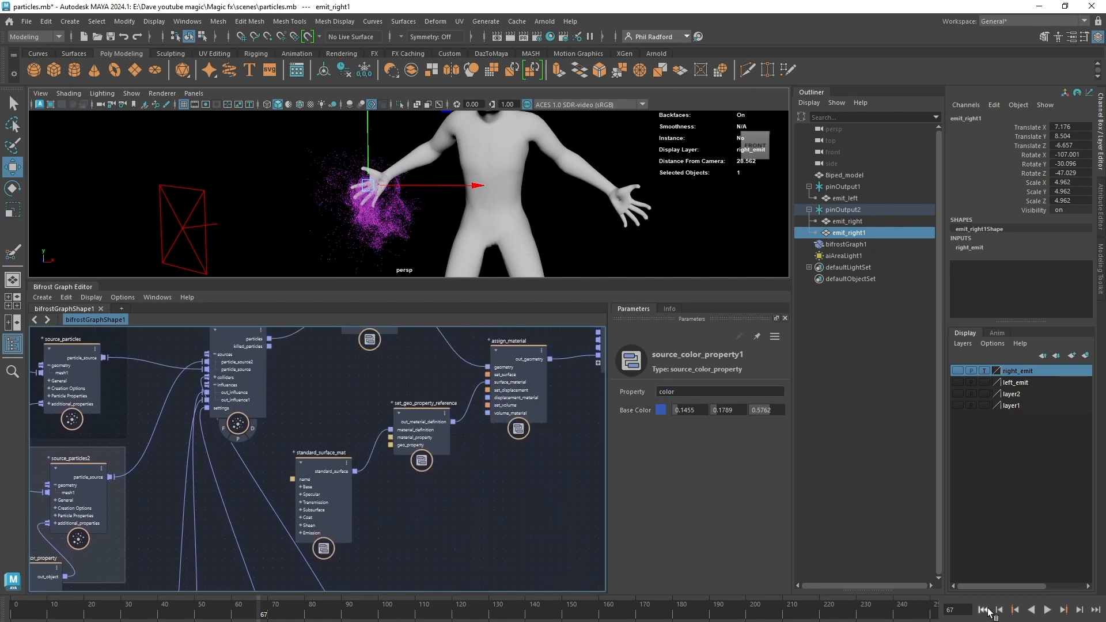
left_click(985, 609)
left_click(1049, 610)
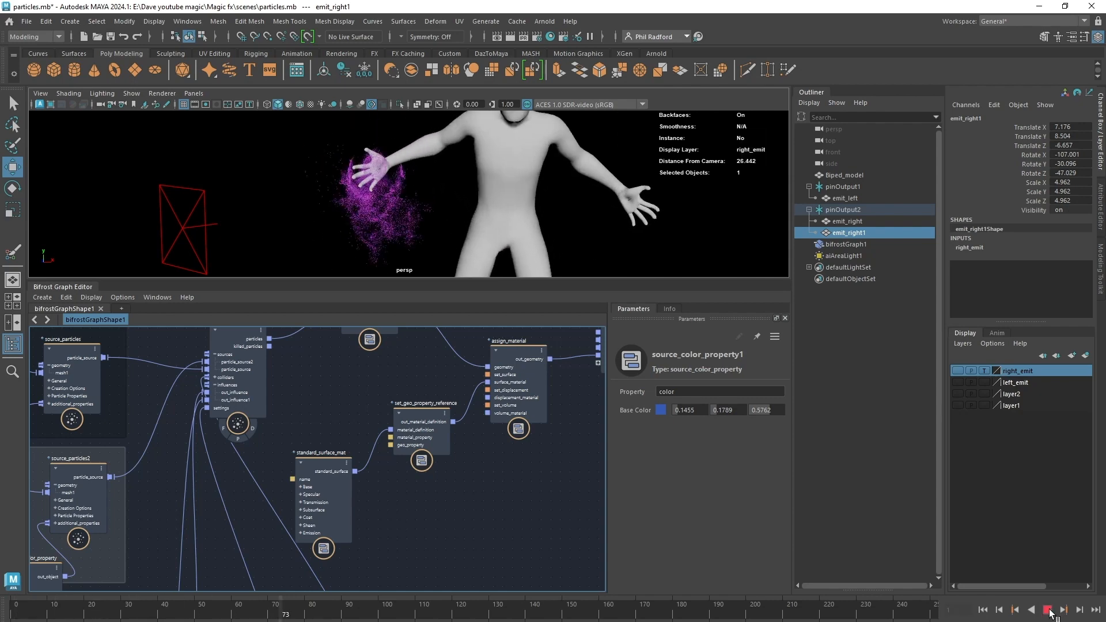
left_click(1048, 610)
left_click_drag(527, 243, 607, 213, "alt")
right_click_drag(607, 213, 576, 226, "alt")
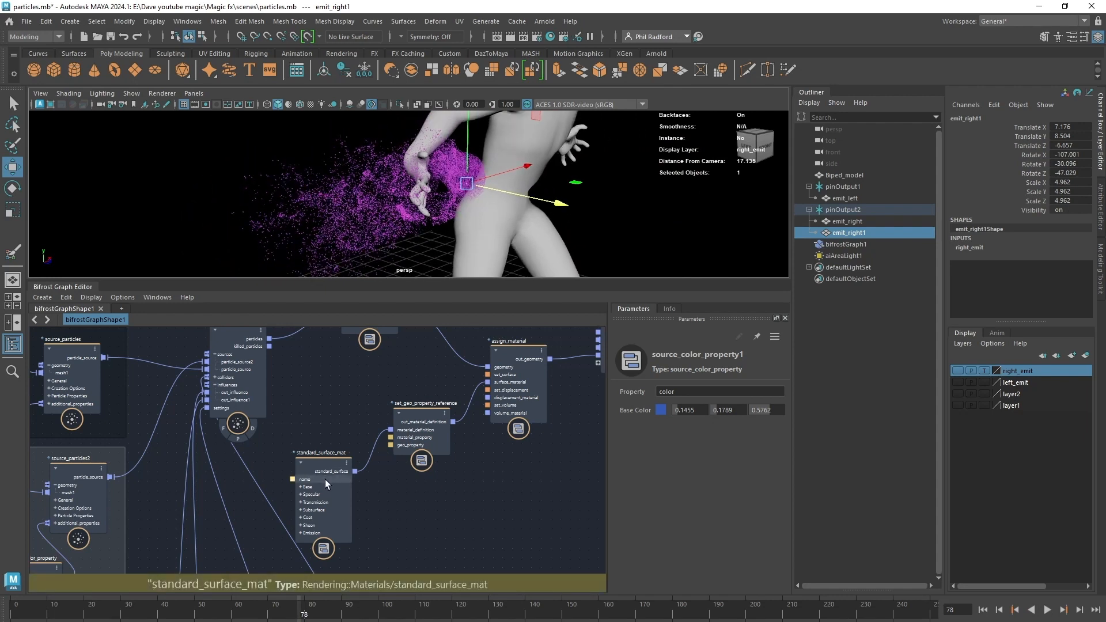
Step: Check the set_geo_property_reference settings and rewire assign_material's out_geometry to the output node, adding another geometry port there
left_click_drag(325, 479, 329, 475)
left_click(412, 437)
middle_click_drag(499, 484, 406, 515, "alt")
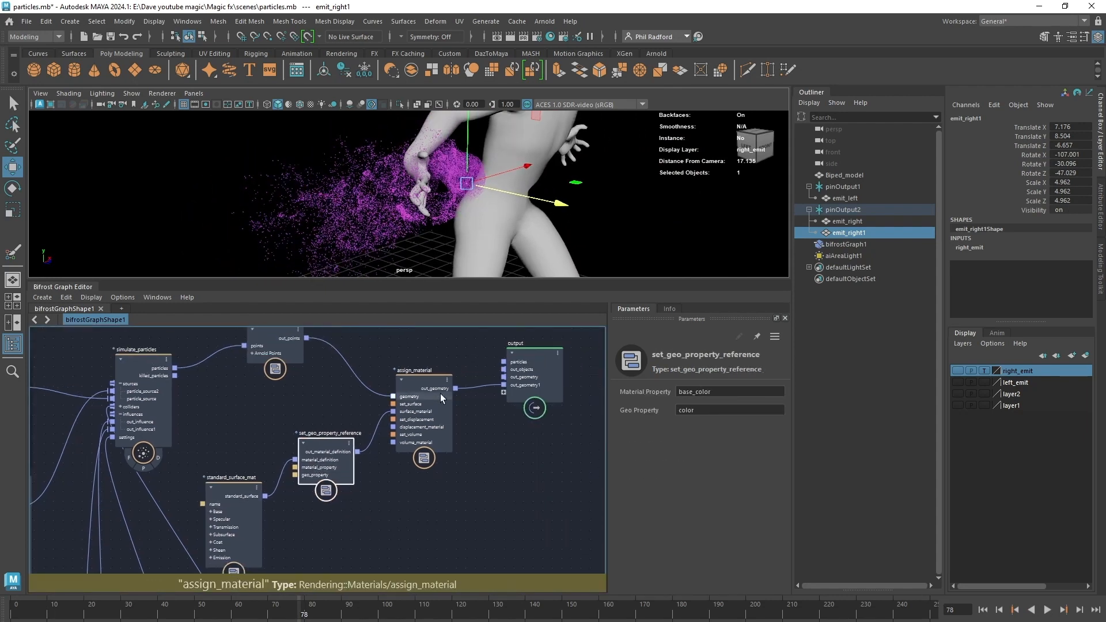
left_click_drag(493, 385, 512, 406)
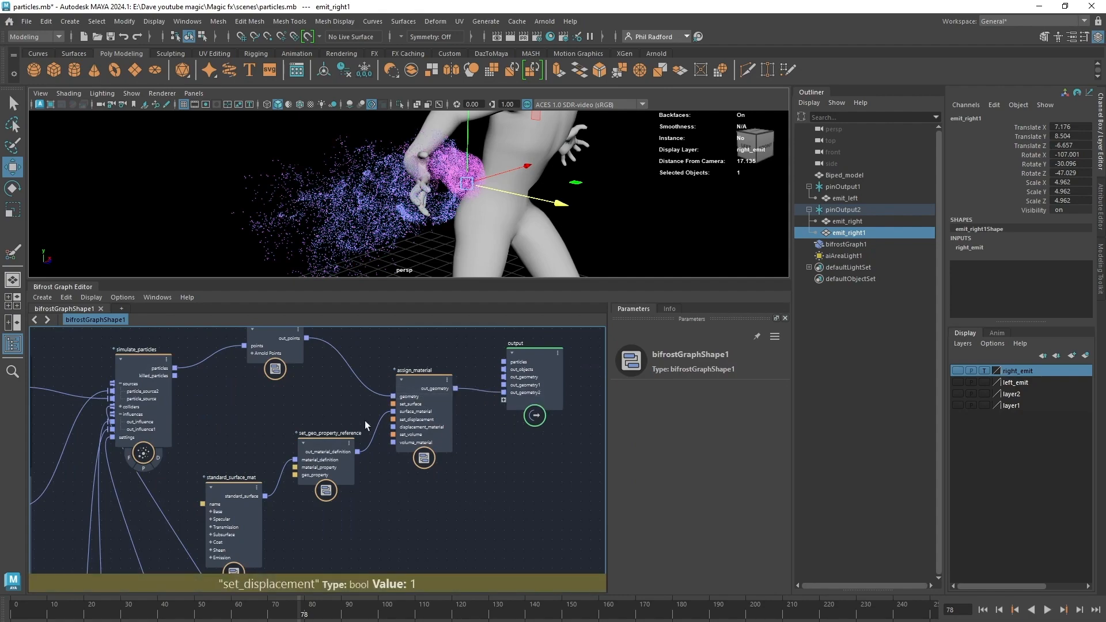
Step: Replay the particle simulation twice from the first frame and inspect the right hand's inner and outer particle colours
left_click_drag(490, 232, 461, 217, "alt")
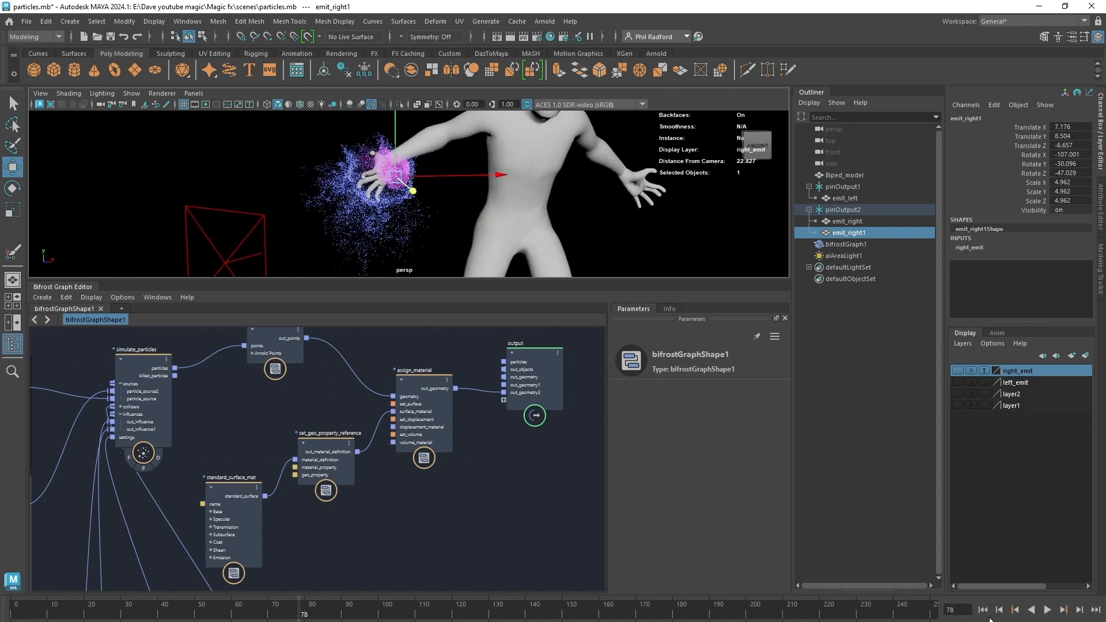
left_click(983, 609)
left_click(1048, 612)
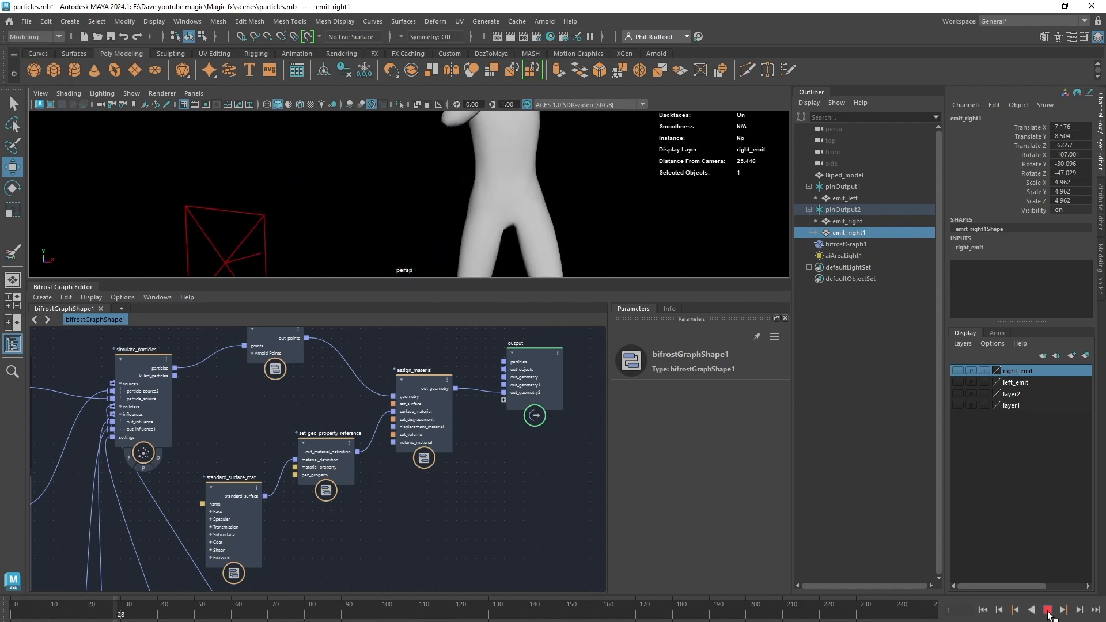
left_click(1048, 614)
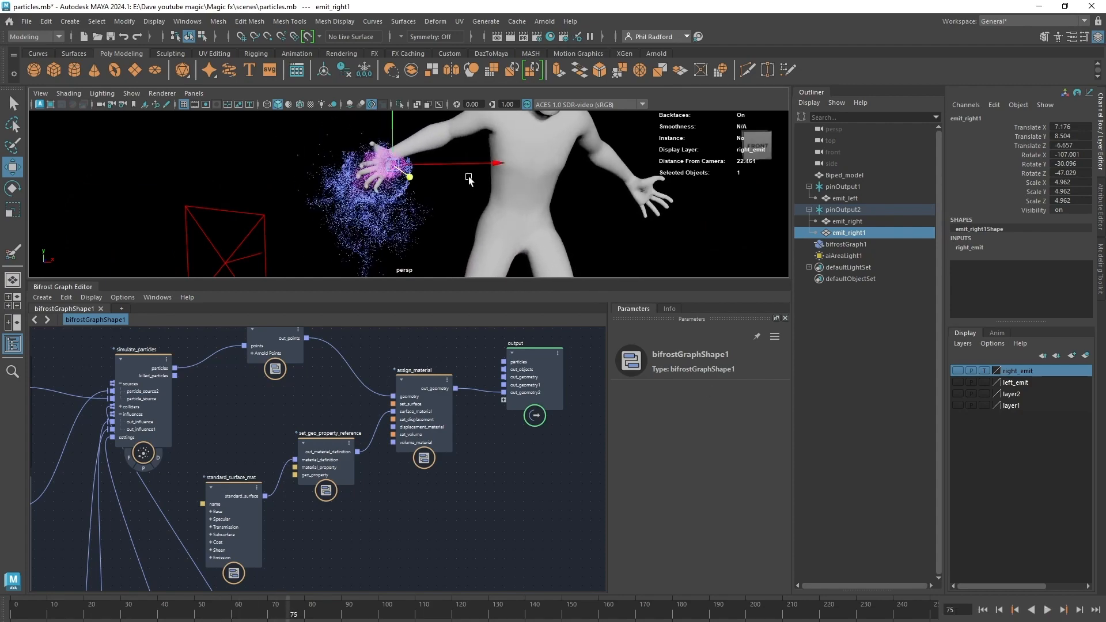
left_click_drag(469, 180, 498, 203, "alt")
right_click_drag(498, 203, 479, 196, "alt")
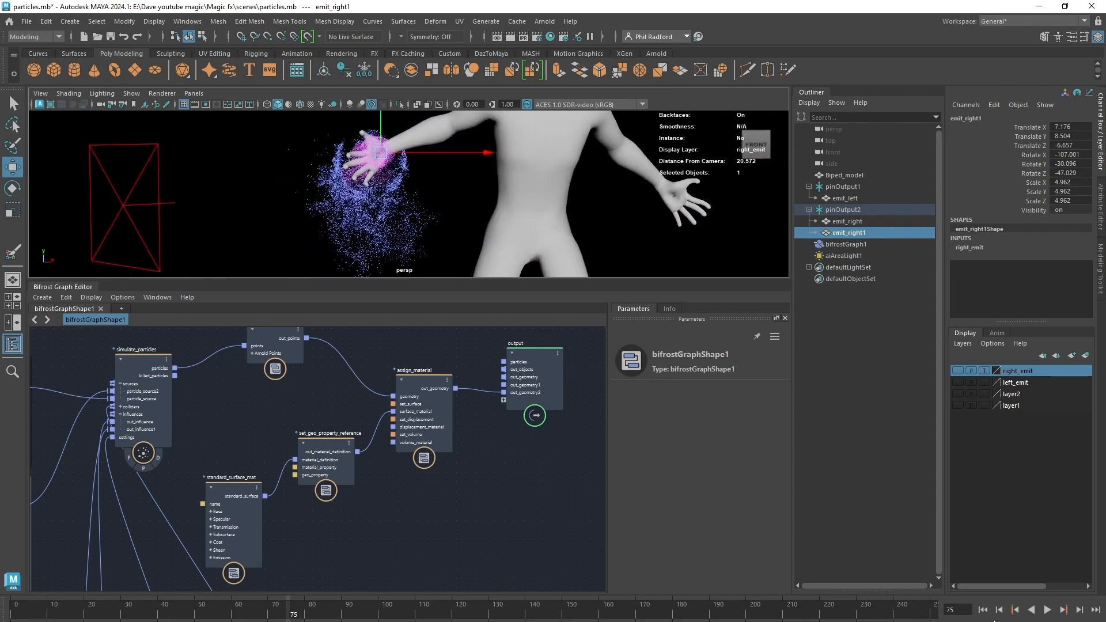
left_click(983, 609)
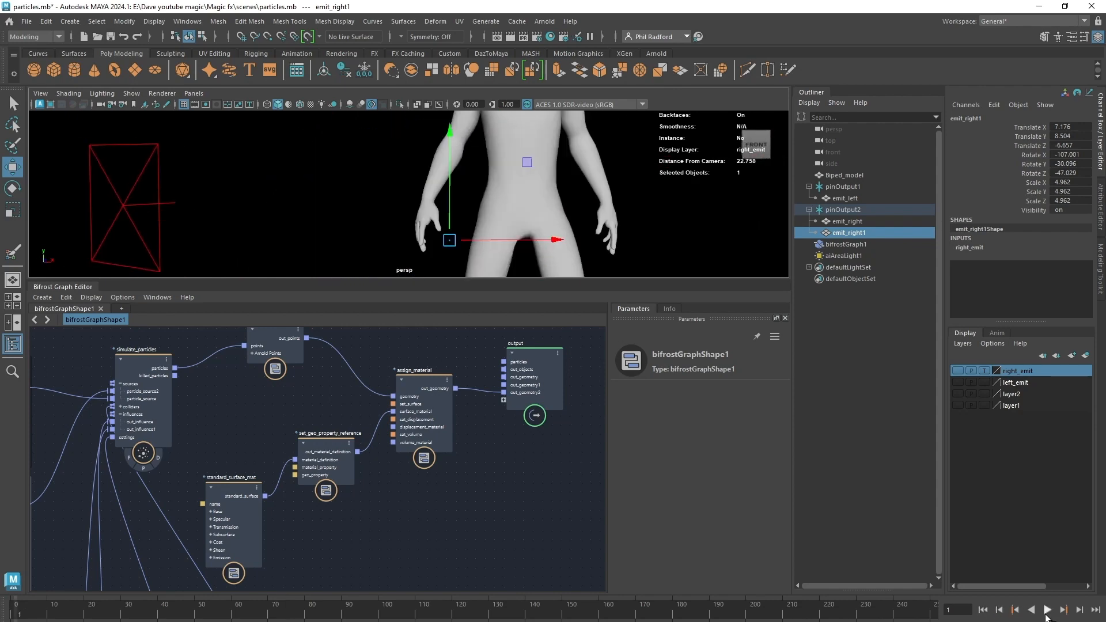
left_click(1046, 609)
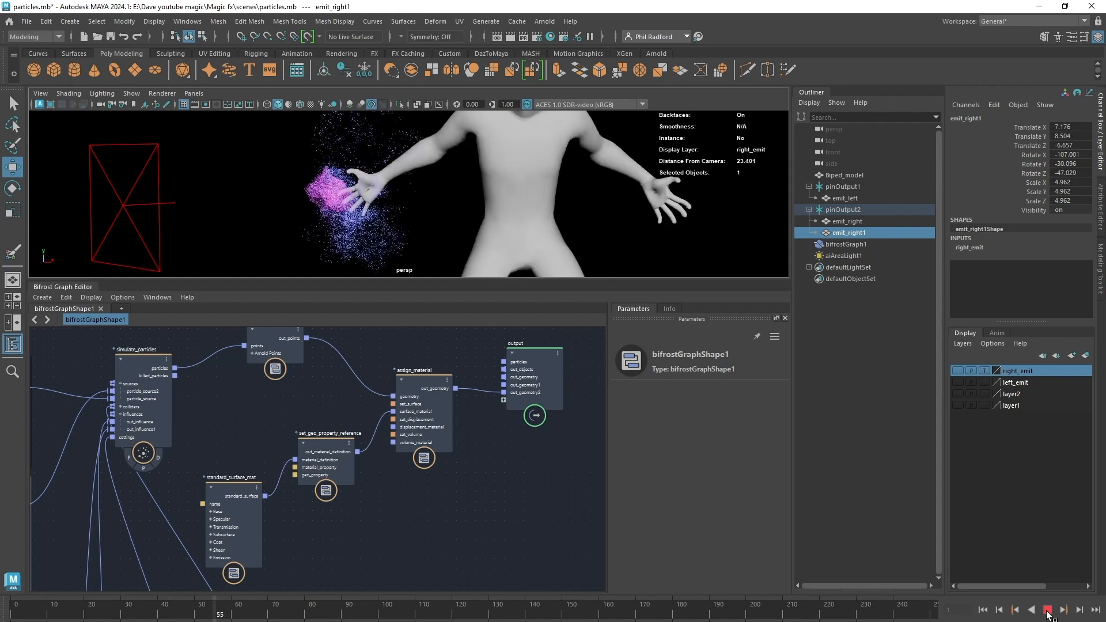
left_click(1047, 610)
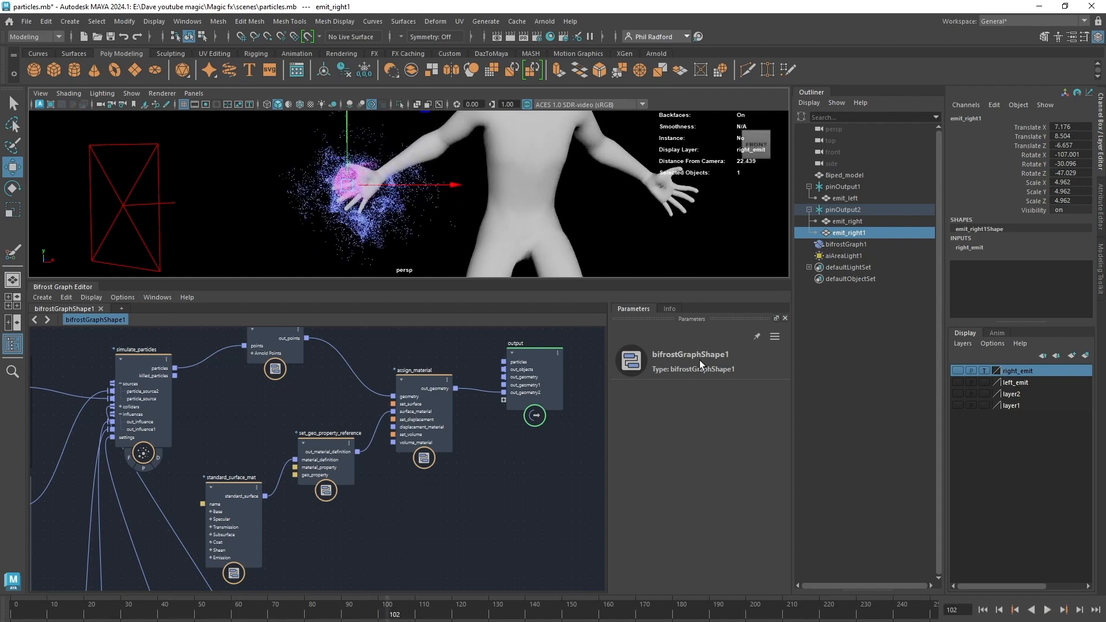
mouse_move(486, 198)
left_mouse_down("alt")
mouse_move(549, 217)
mouse_move(490, 215)
left_mouse_up("alt")
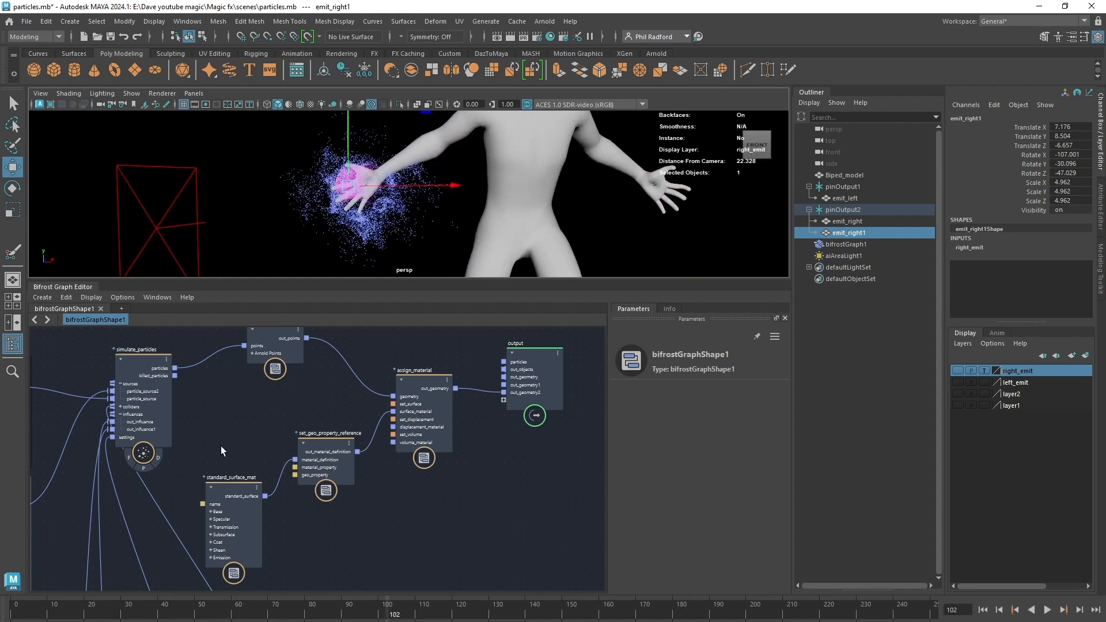
Step: Set source_color_property1's base colour to red with values 0.32, 0.0331, 0.0202
middle_click_drag(222, 451, 537, 402)
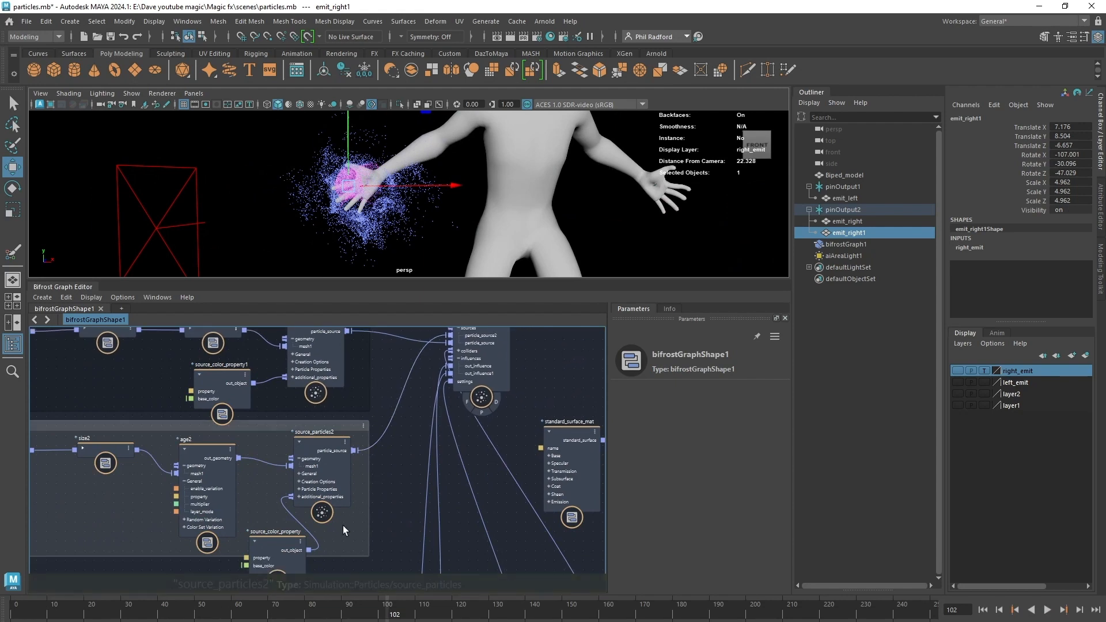
left_click(277, 544)
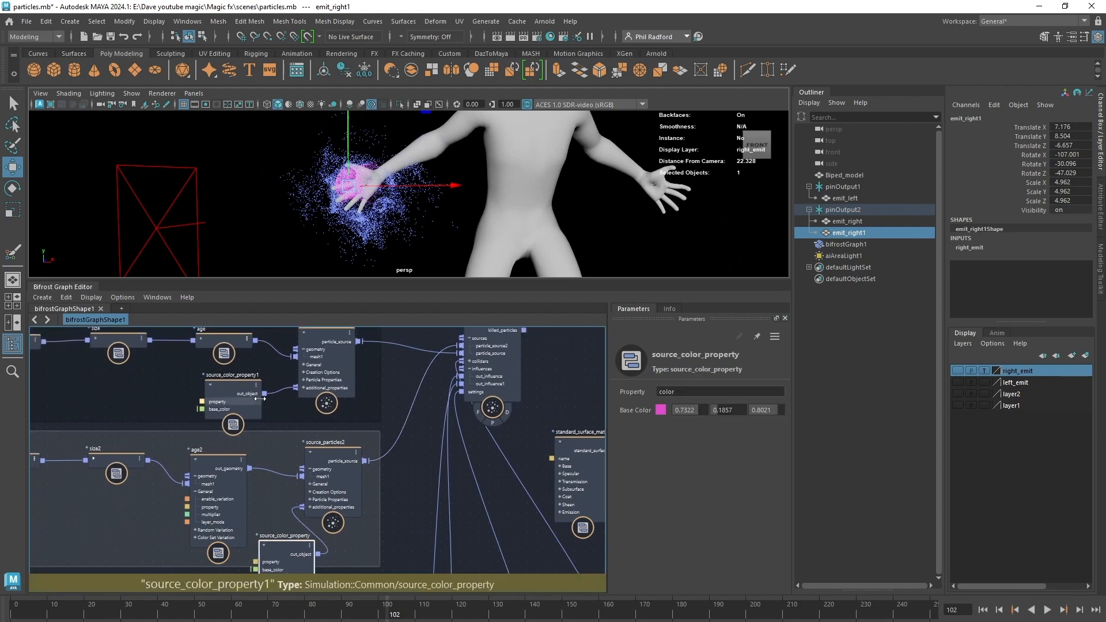
left_click_drag(259, 398, 269, 398)
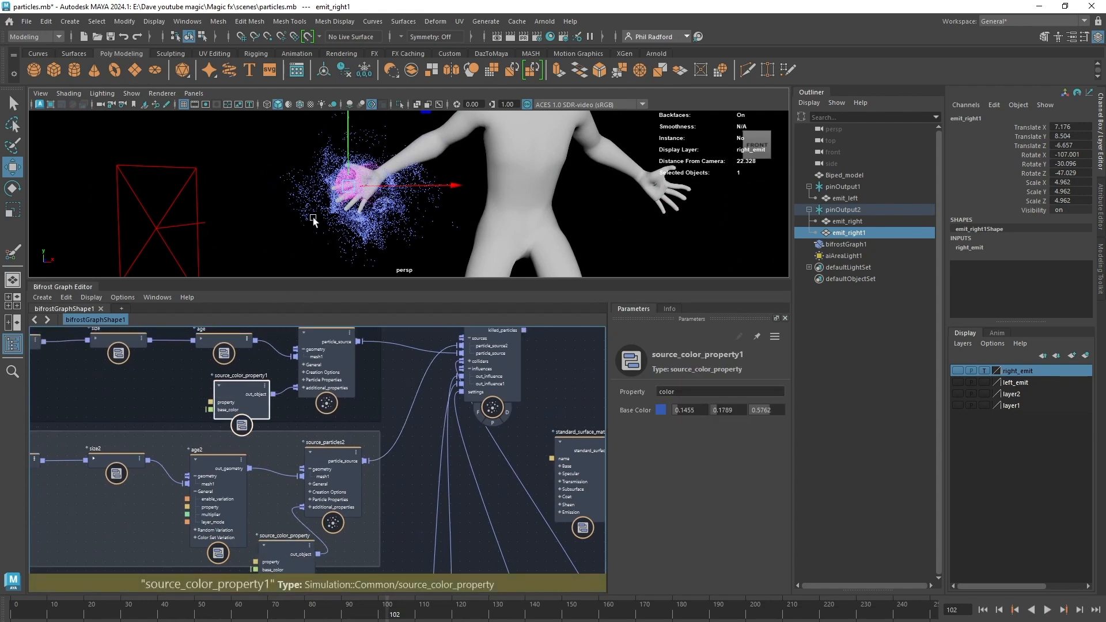
left_click(660, 410)
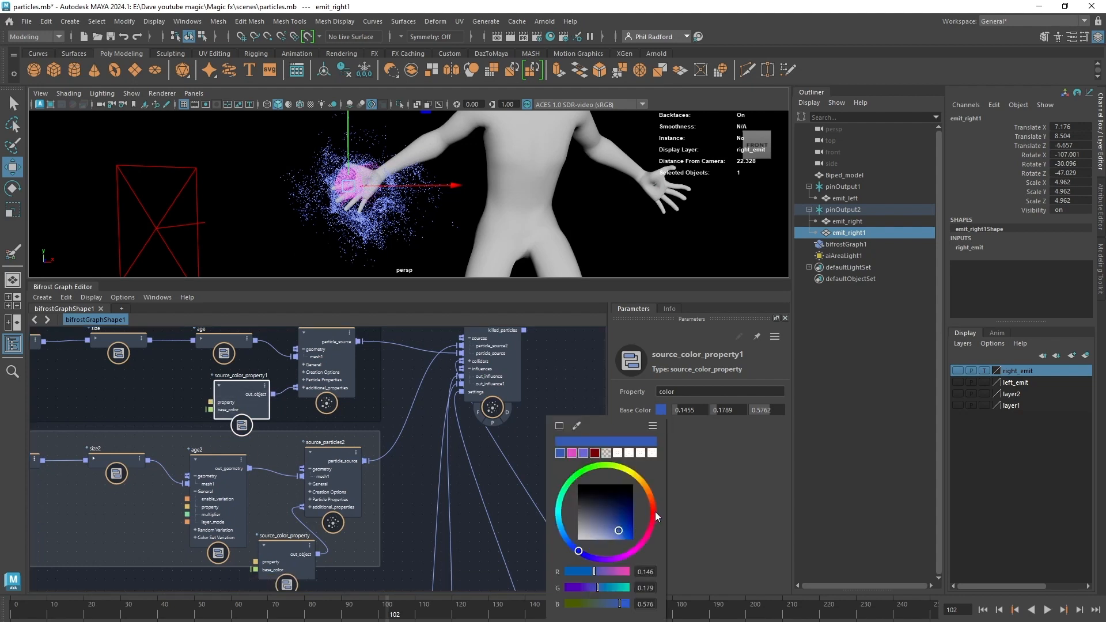
left_click_drag(655, 511, 633, 522)
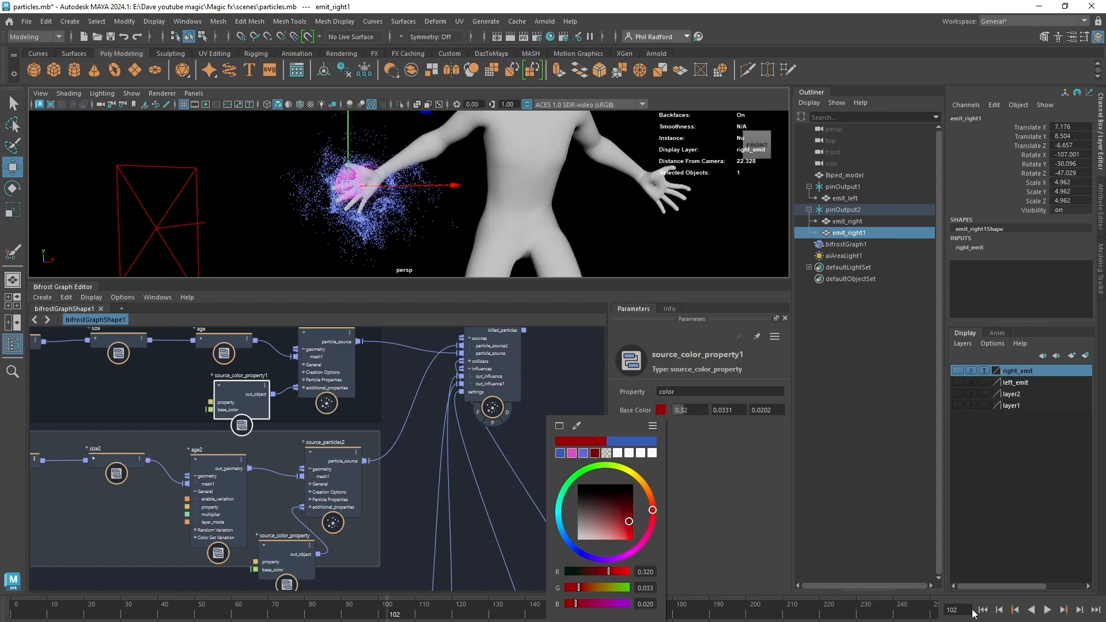
Step: Replay the simulation from the first frame to examine the outer particles with the red base colour
left_click(982, 609)
left_click(1047, 610)
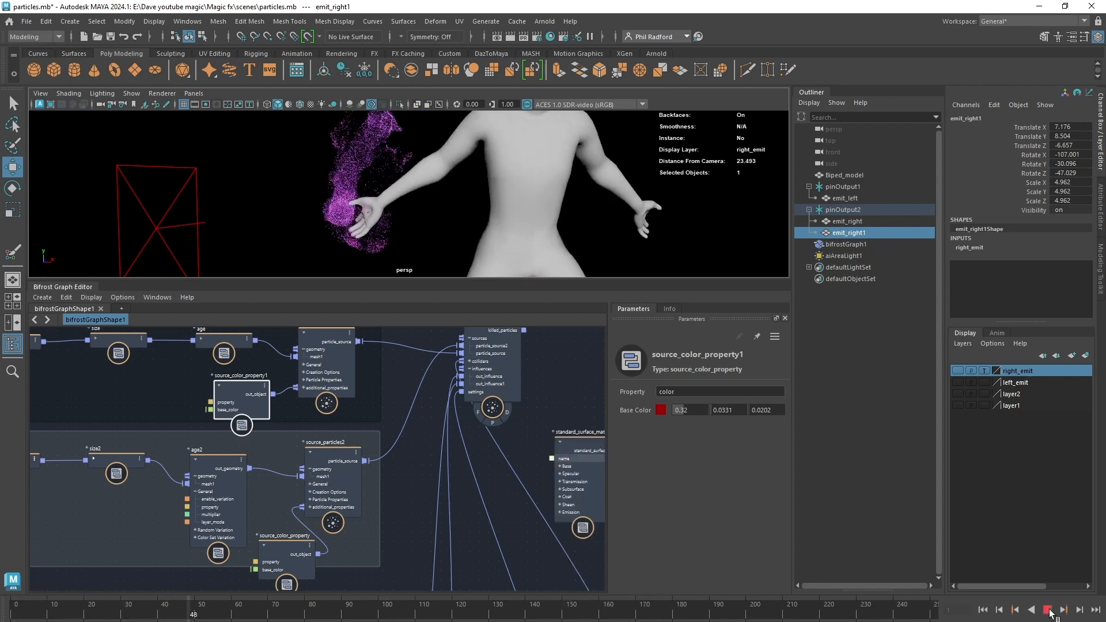
left_click(1048, 609)
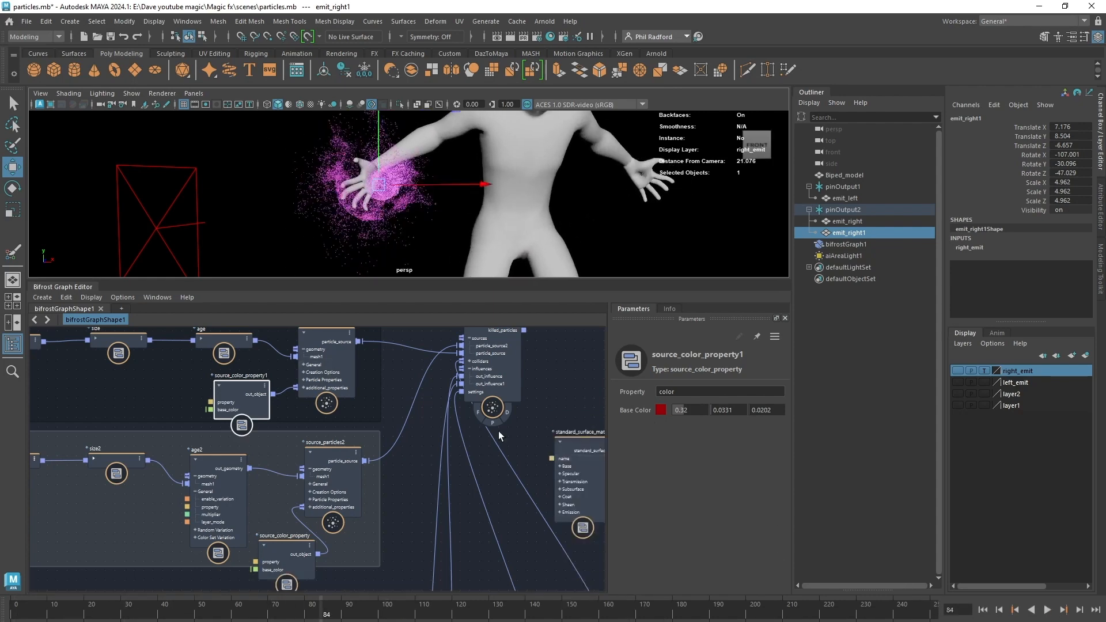
Step: Darken source_color_property1's red base colour to 0.2136, 0.0393, 0.0314 and return to the first frame
left_click(661, 410)
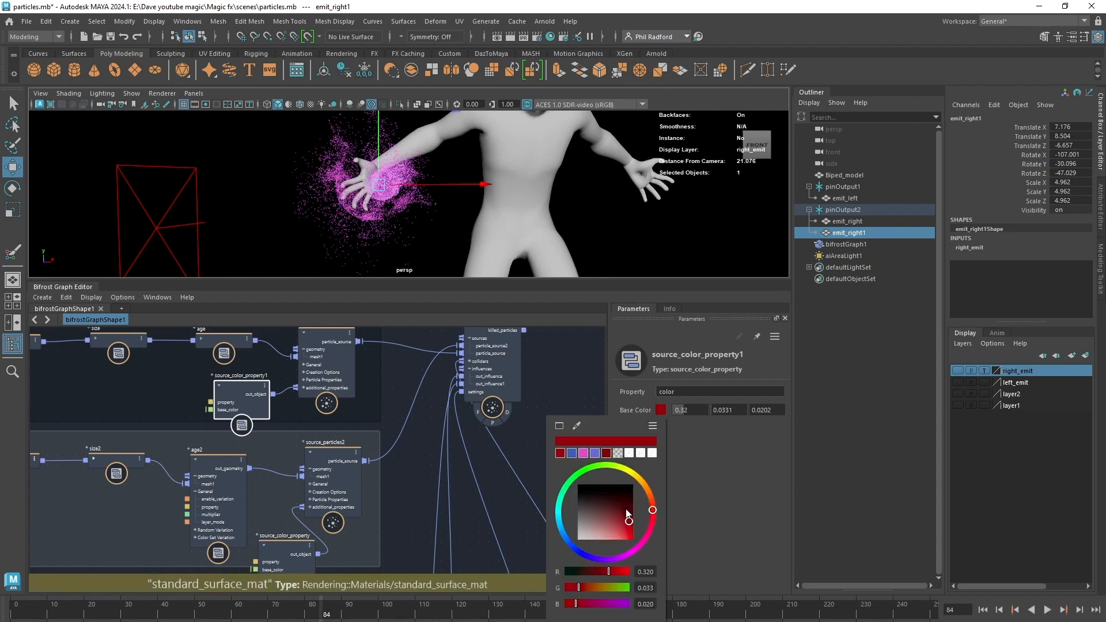
mouse_move(626, 515)
left_mouse_down()
mouse_move(626, 503)
mouse_move(599, 509)
mouse_move(626, 519)
left_mouse_up()
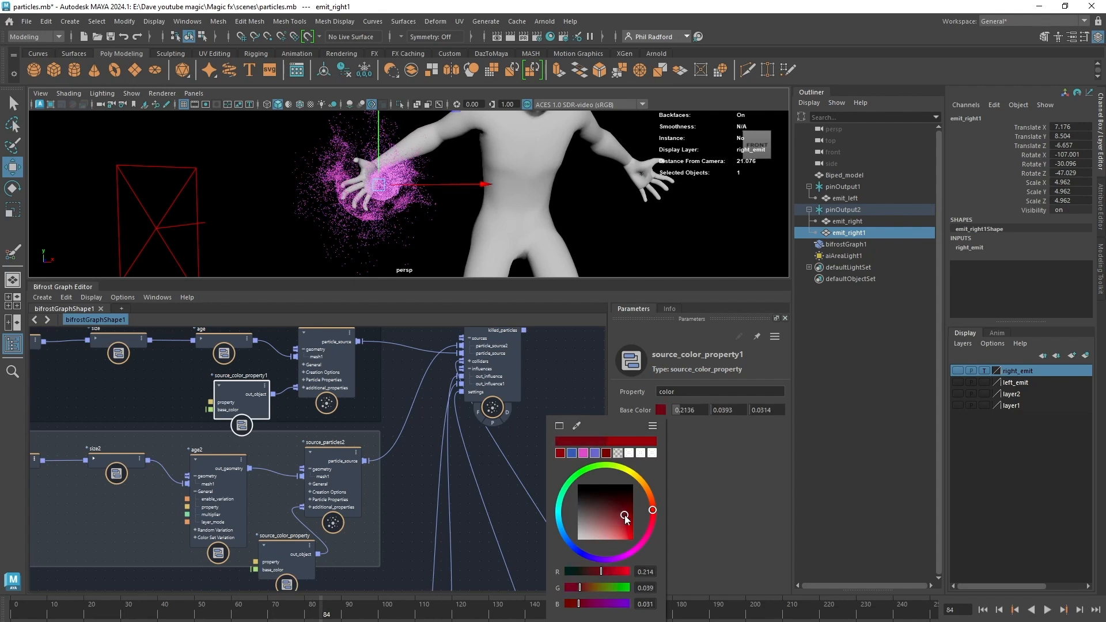
left_click(983, 613)
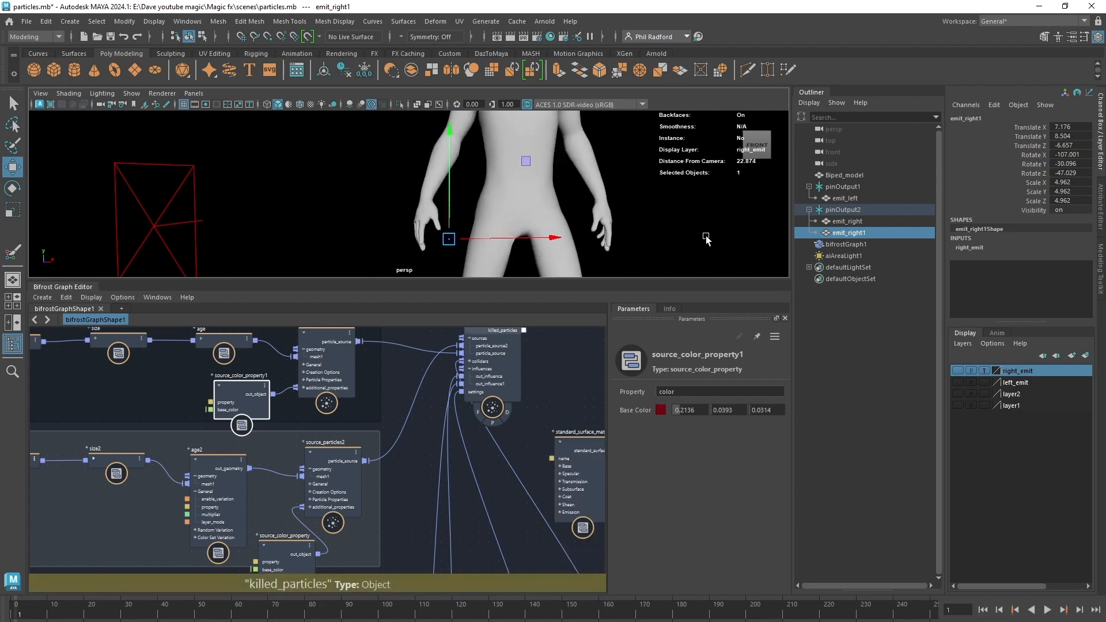
Step: Light the viewport with all scene lights and replay the simulation, inspecting the right hand's particles
key("7")
left_click(1047, 609)
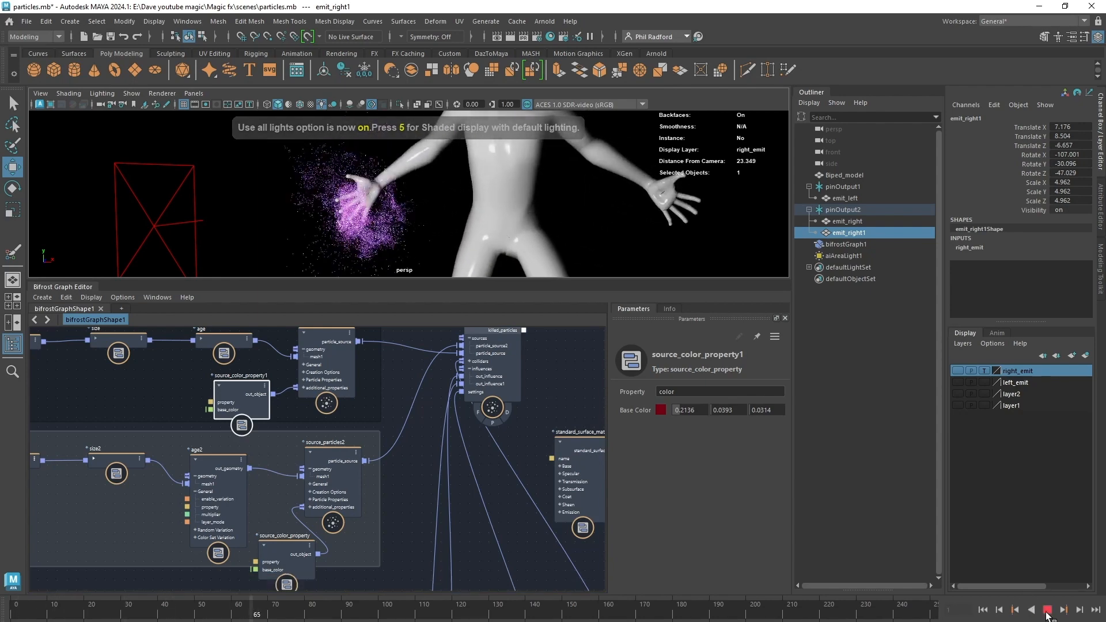
left_click(1047, 612)
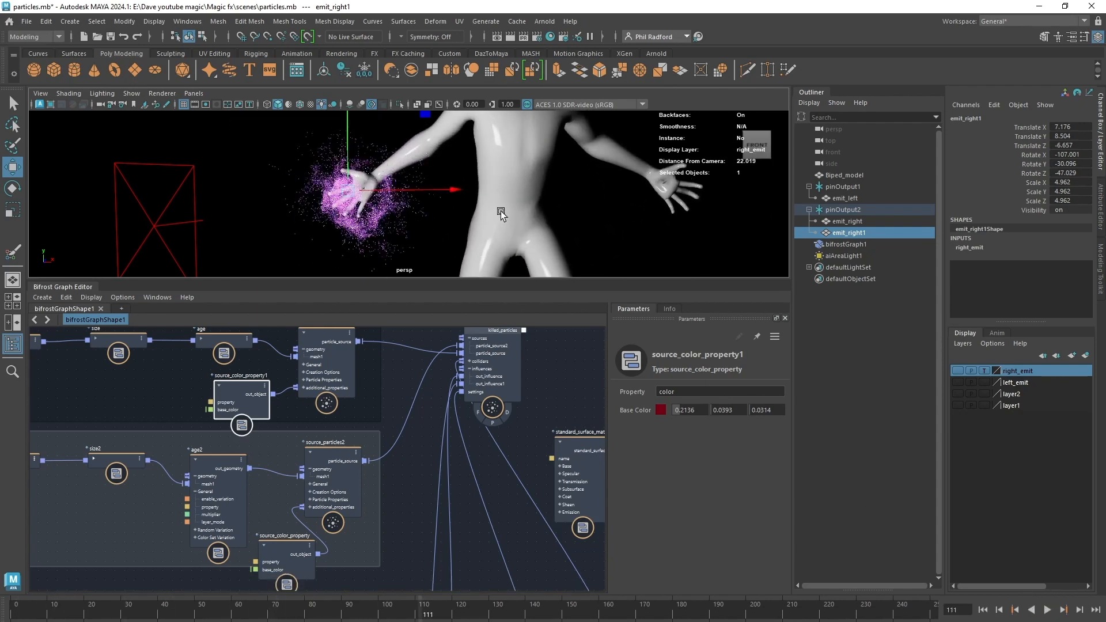
left_click_drag(415, 250, 576, 262, "alt")
Step: Set source_color_property1's base colour to a very dark red of 0.0481, 0.0064, 0.0045 and return to the first frame
left_click_drag(246, 398, 261, 400)
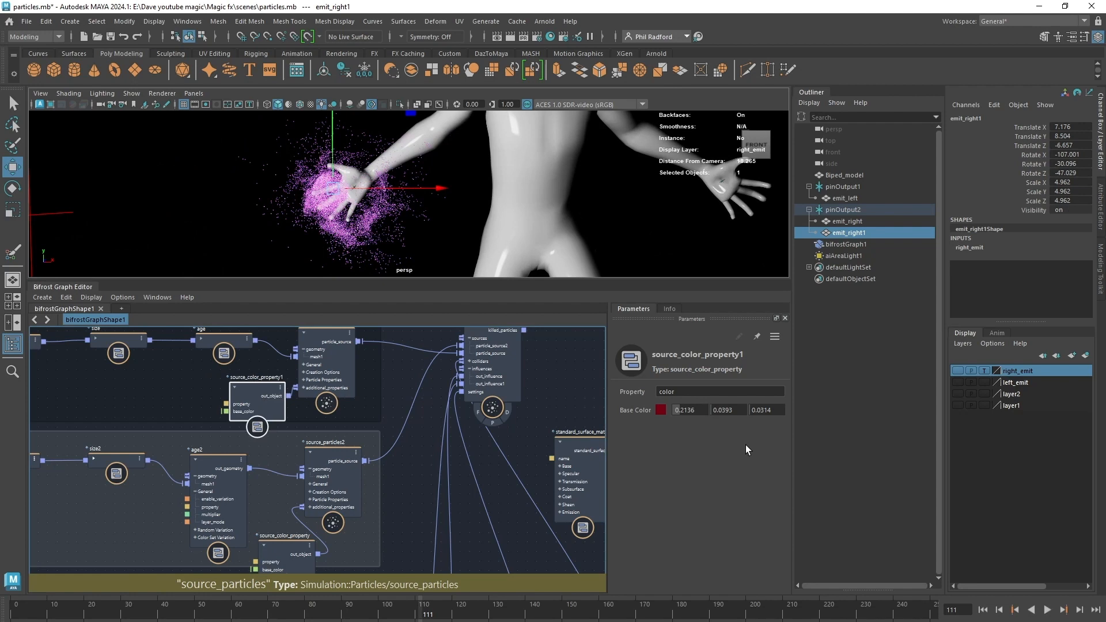
left_click(662, 409)
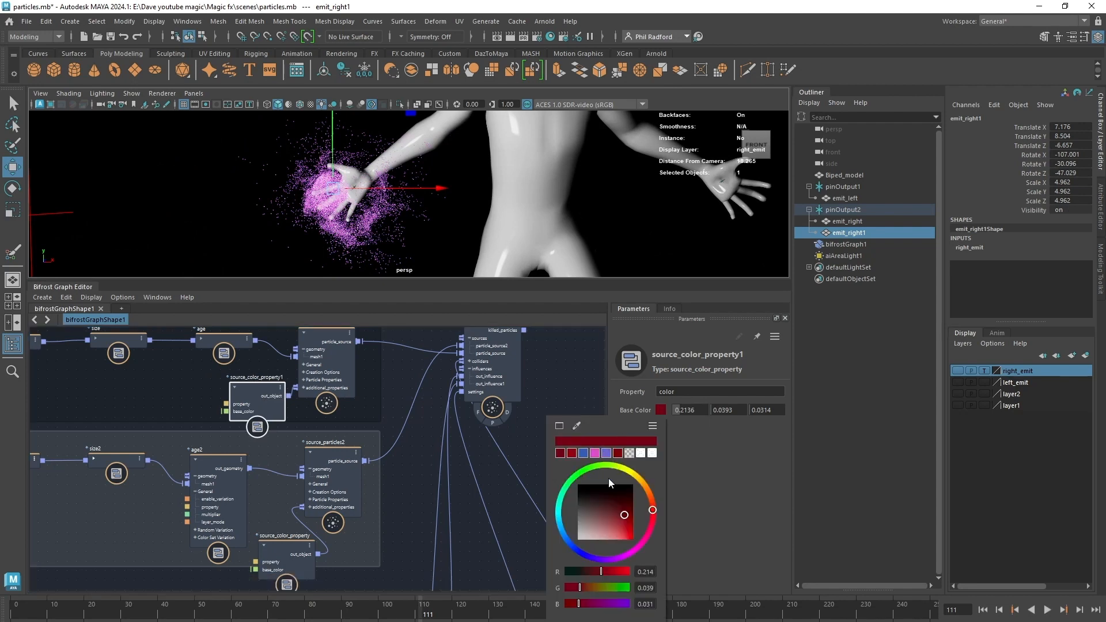
left_click_drag(622, 512, 626, 501)
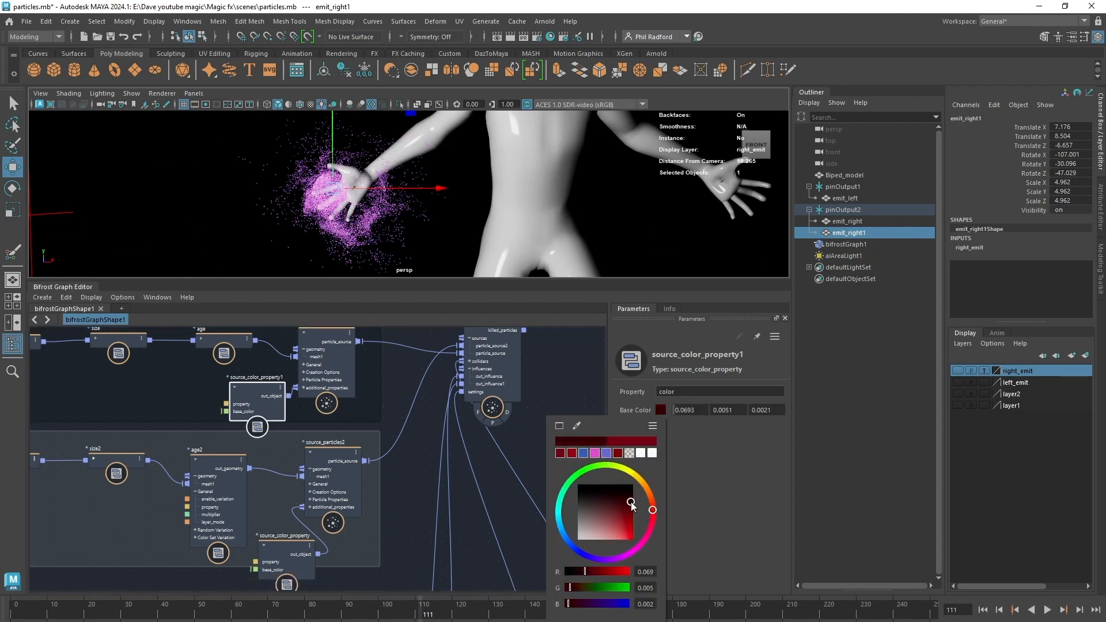
left_click(983, 610)
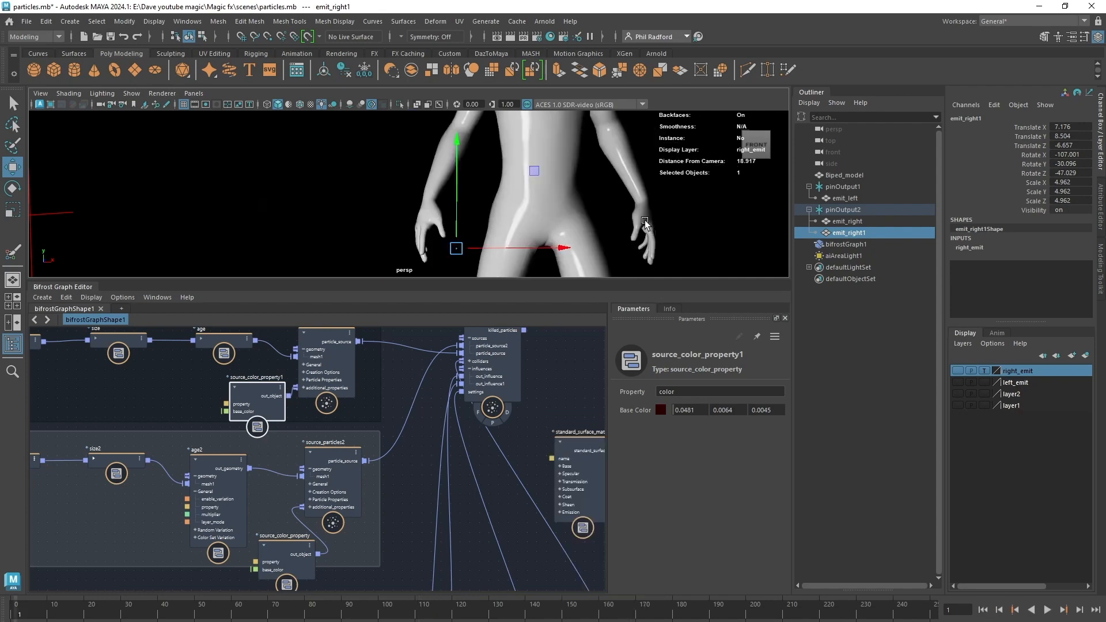
Step: Switch the viewport to textured shading and replay the simulation to inspect the particles around the right hand
key("6")
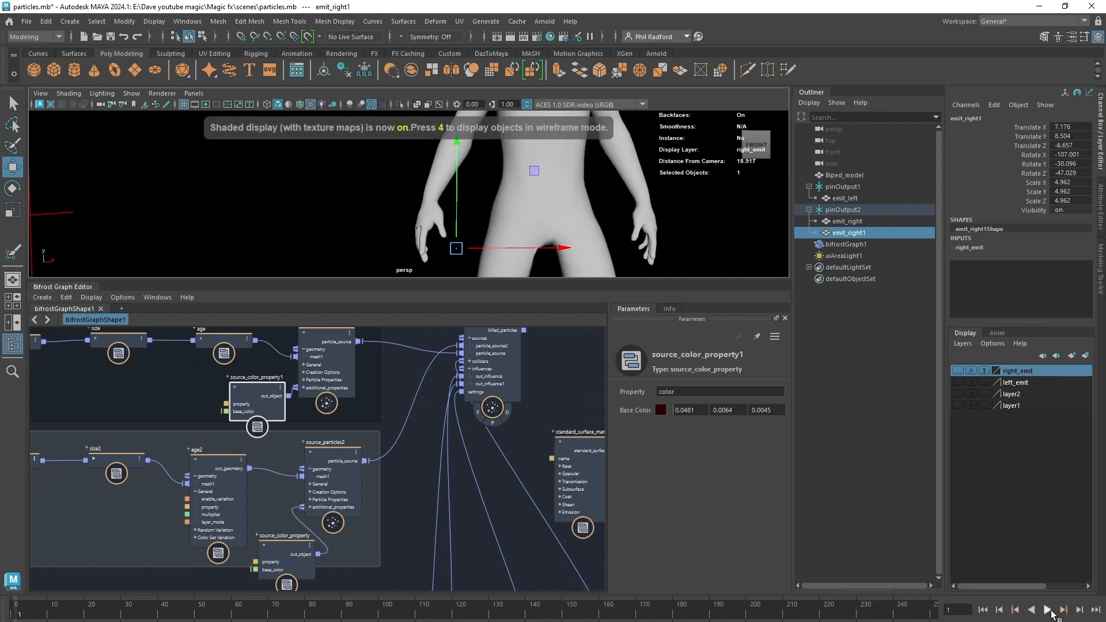
left_click(1047, 610)
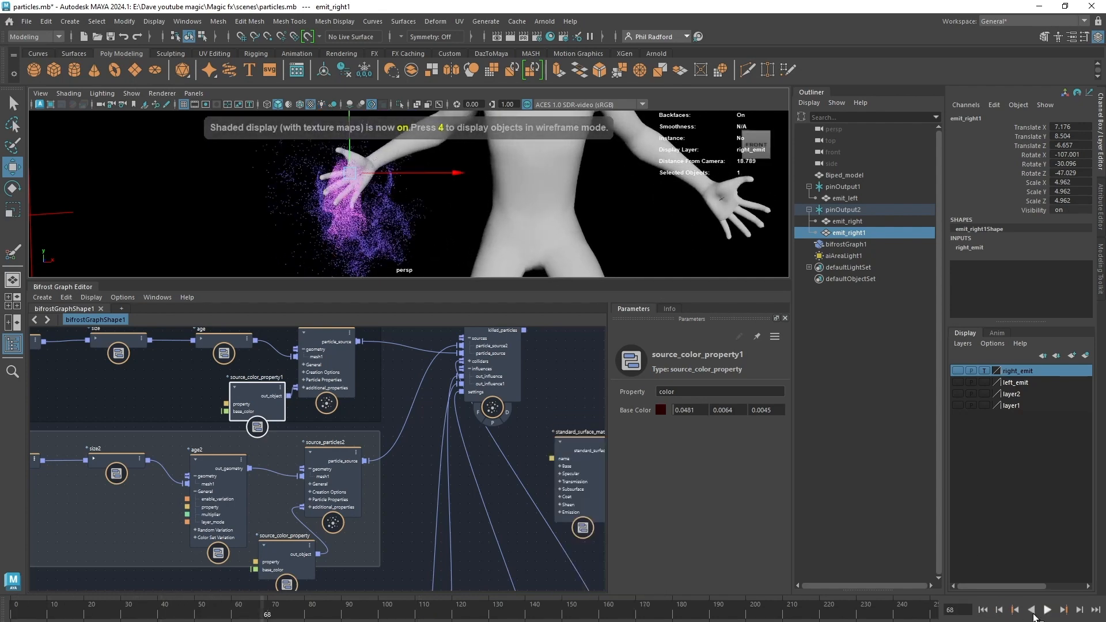
mouse_move(465, 227)
left_mouse_down("alt")
mouse_move(535, 218)
mouse_move(484, 226)
left_mouse_up("alt")
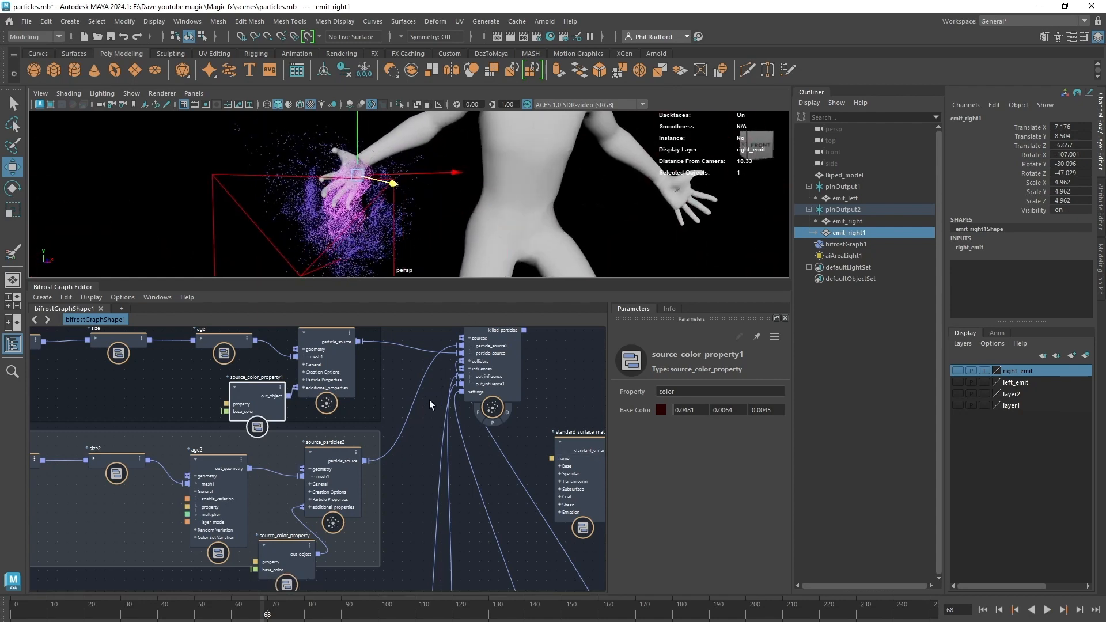
Step: Set source_color_property1's base colour to yellow, 0.9366, 1, 0.1368, and replay the simulation from the first frame
left_click_drag(259, 401, 233, 401)
middle_click_drag(390, 375, 427, 351, "alt")
left_click(320, 533)
left_click(264, 375)
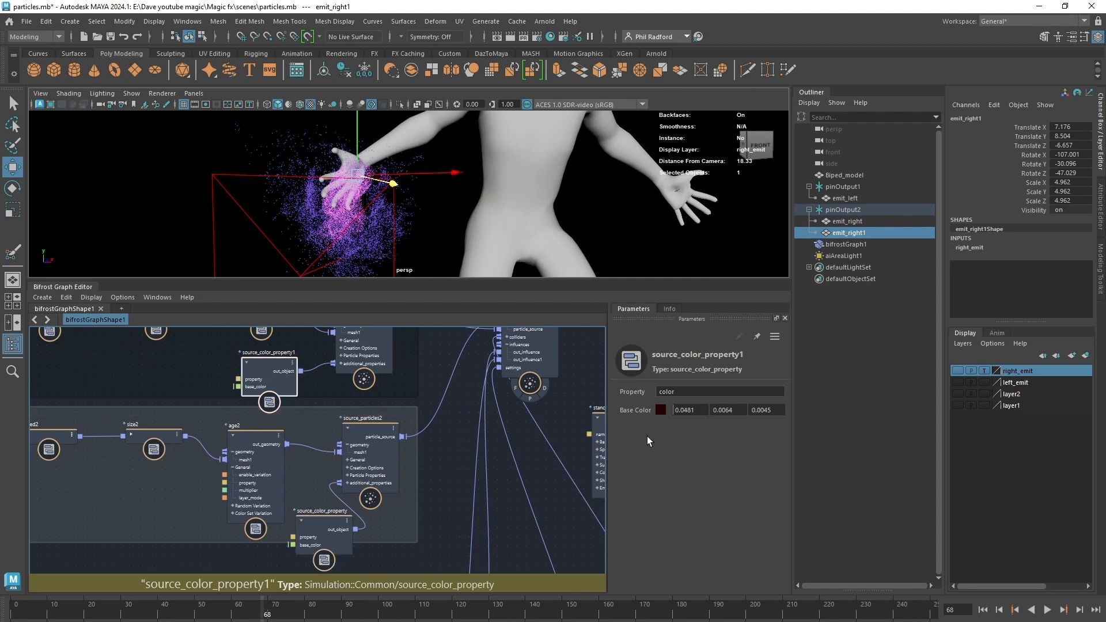
left_click(661, 410)
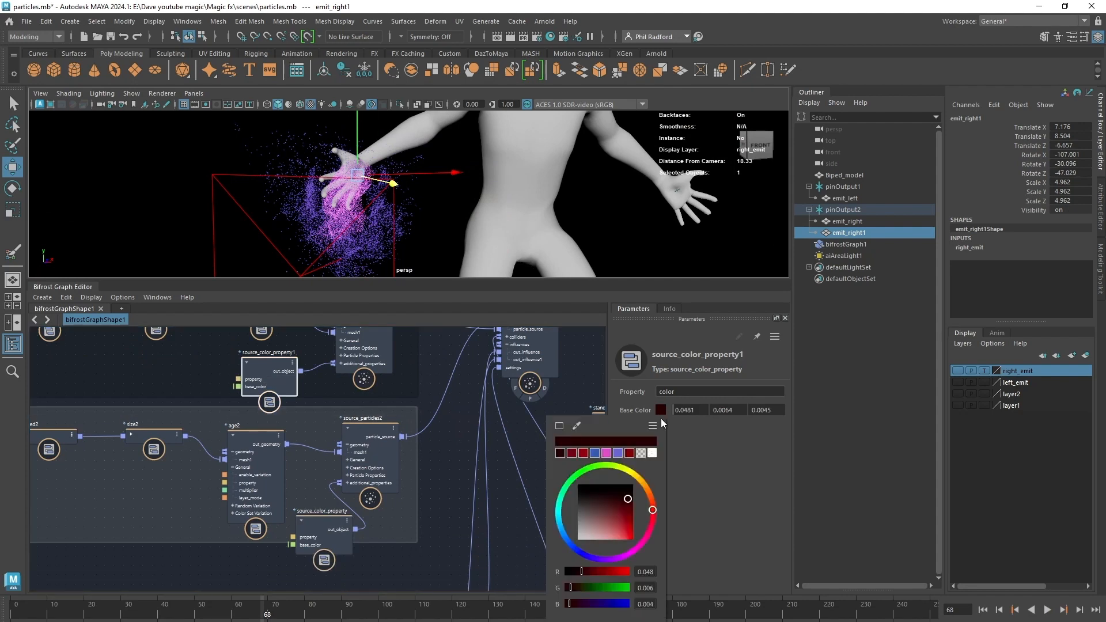
left_click_drag(653, 510, 631, 473)
left_click_drag(628, 519, 628, 548)
left_click(996, 610)
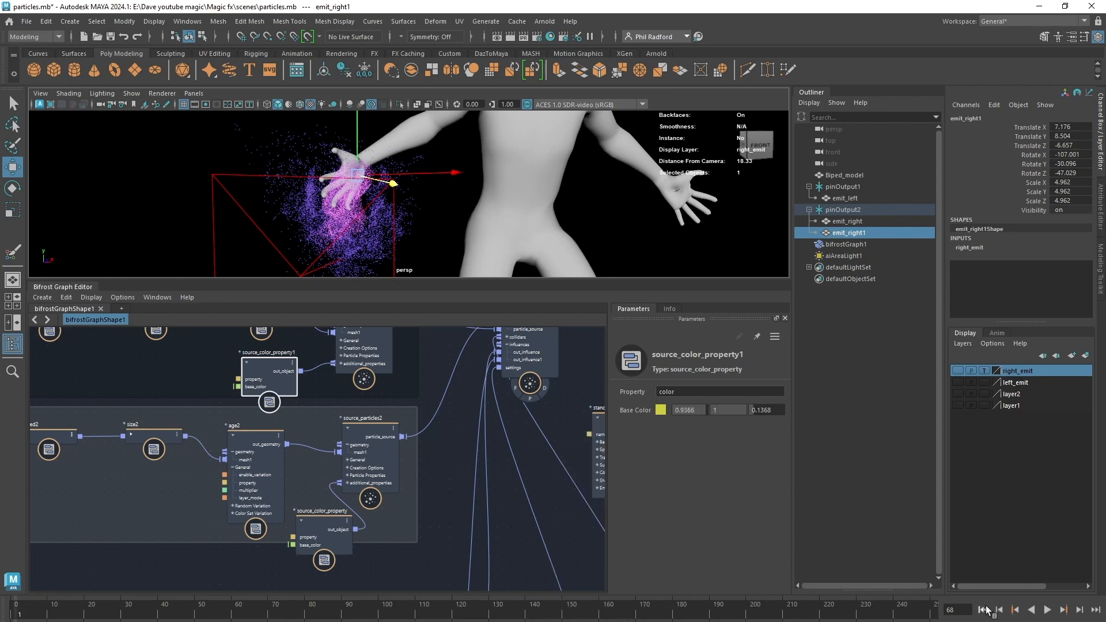
left_click(1046, 610)
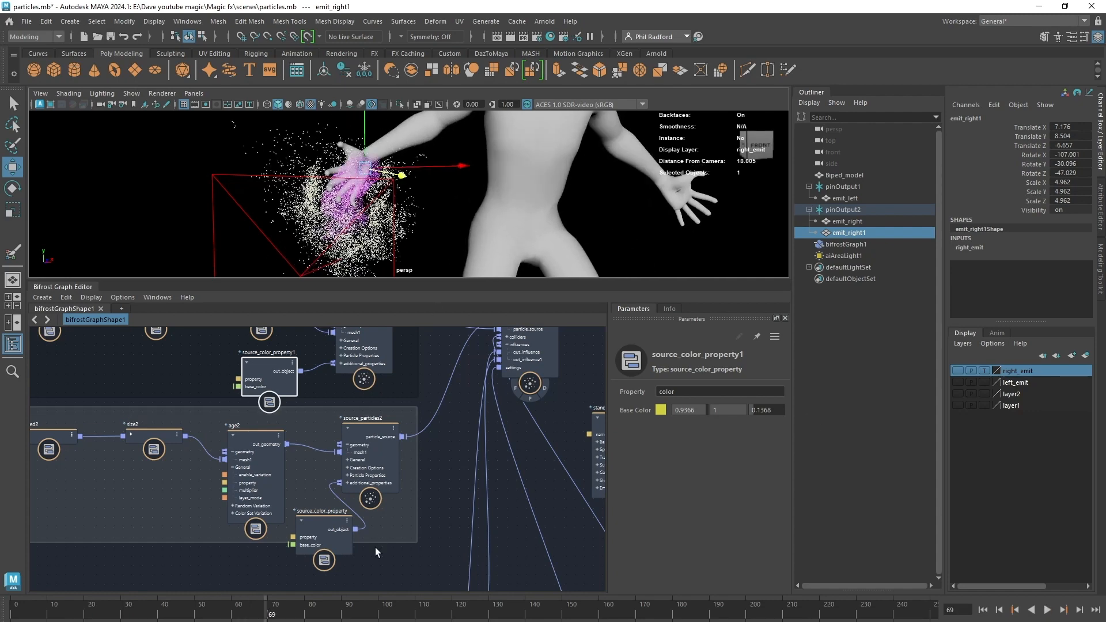
Step: Set source_color_property's base colour to blue, 0.065, 0.186, 0.802, and replay the simulation from the first frame
left_click(332, 534)
left_click(661, 409)
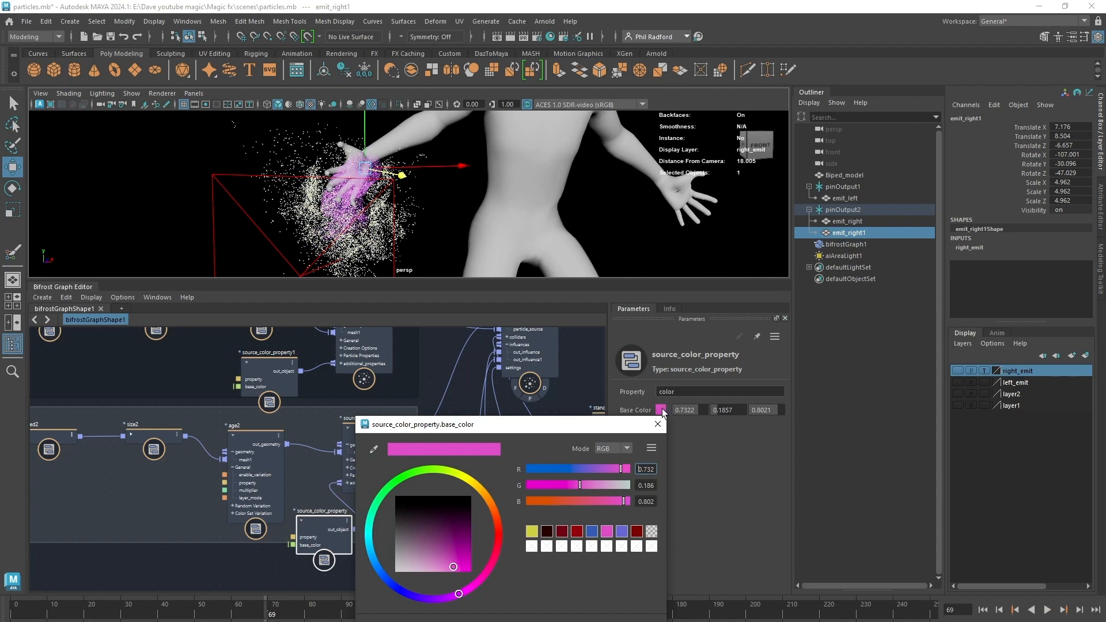
left_click_drag(585, 468, 559, 471)
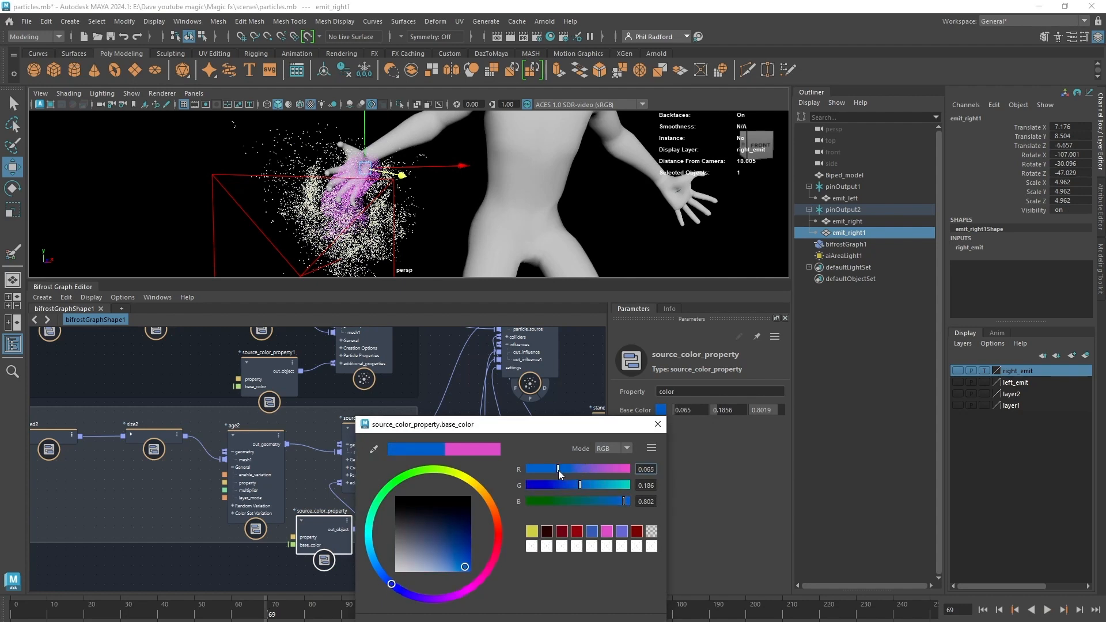
left_click(983, 610)
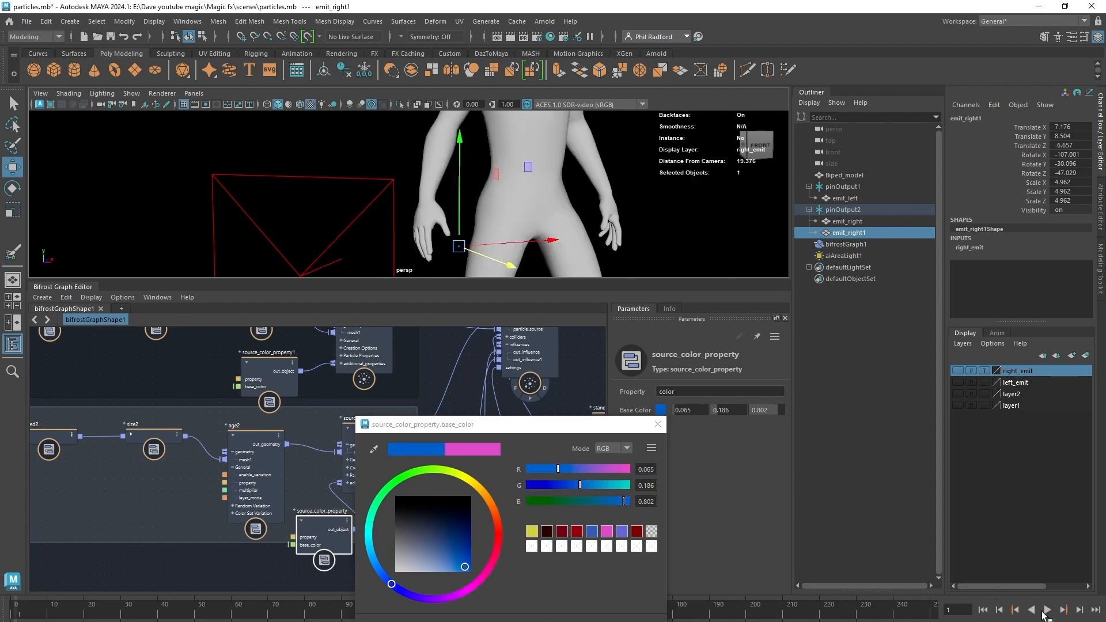
left_click(1046, 612)
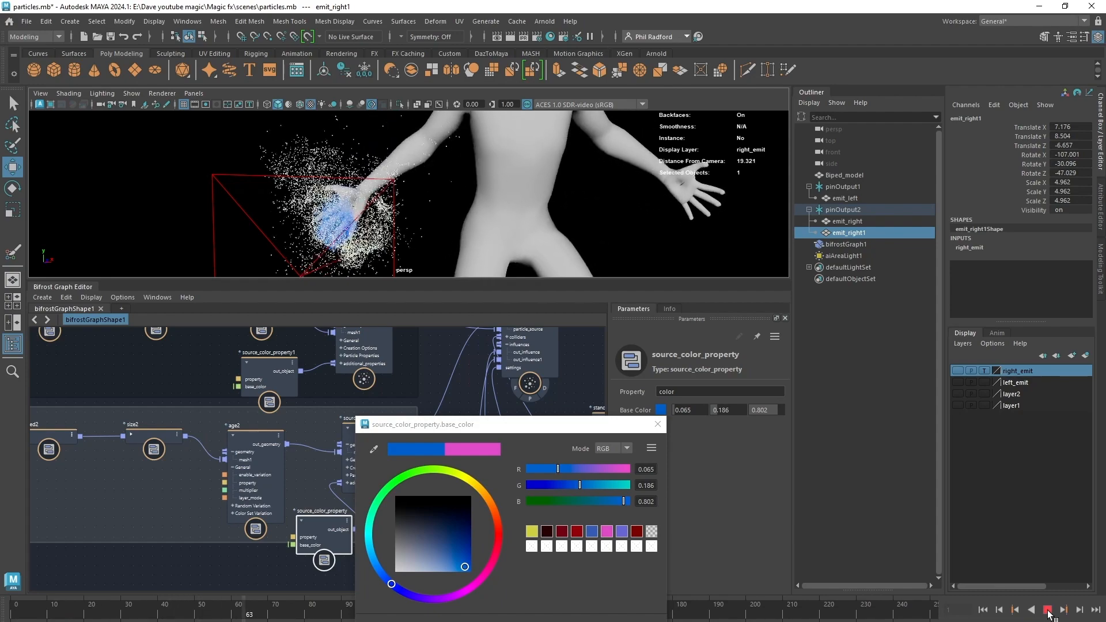
left_click(1047, 610)
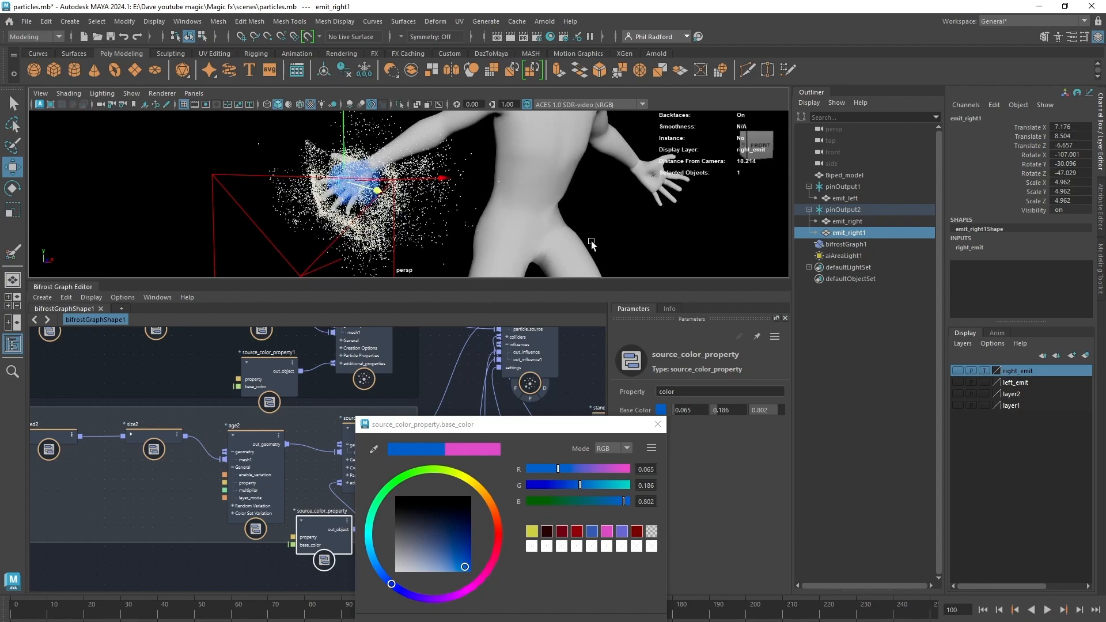
left_click(559, 400)
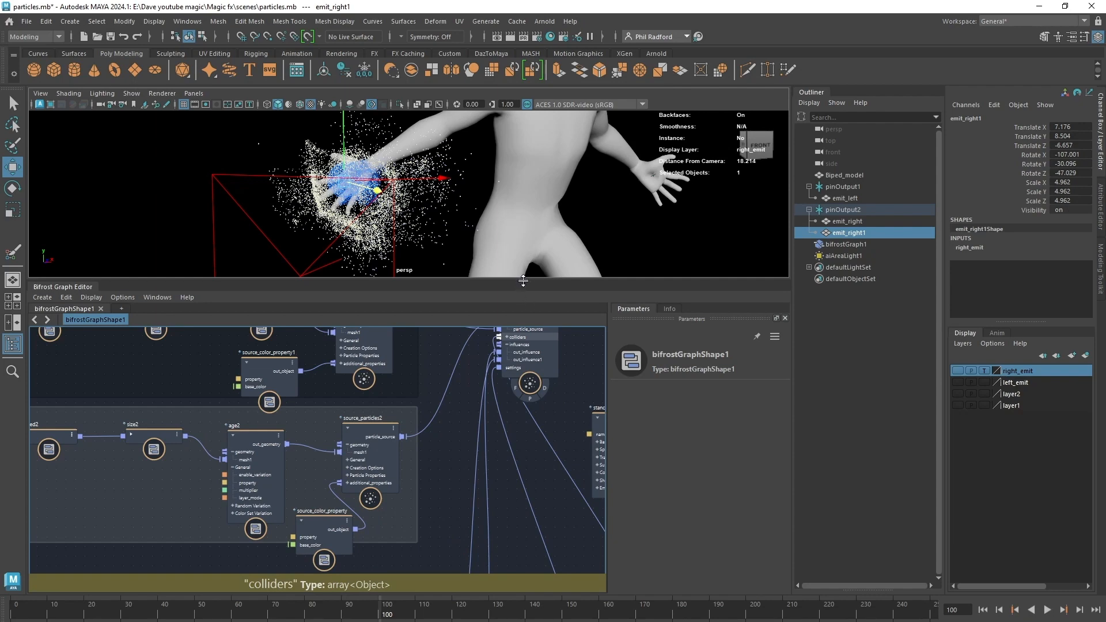
Step: Enlarge the viewport, clear the selection and replay the simulation to examine the right hand's inner and outer particle colours on the whole figure
left_click_drag(523, 280, 523, 386)
scroll(489, 284, "down", 5)
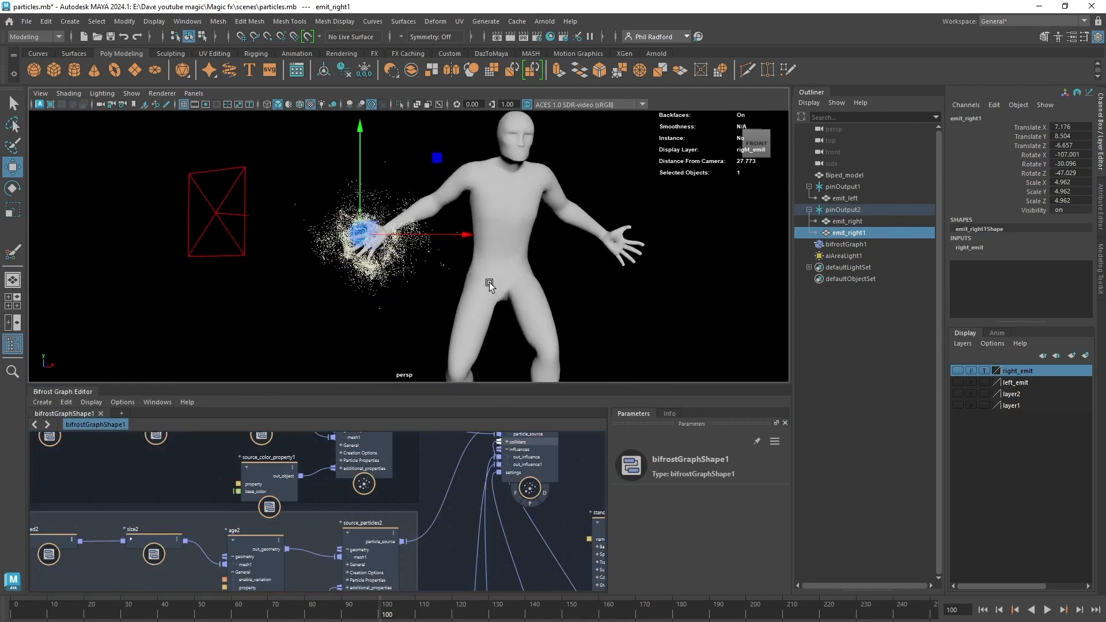
left_click(591, 301)
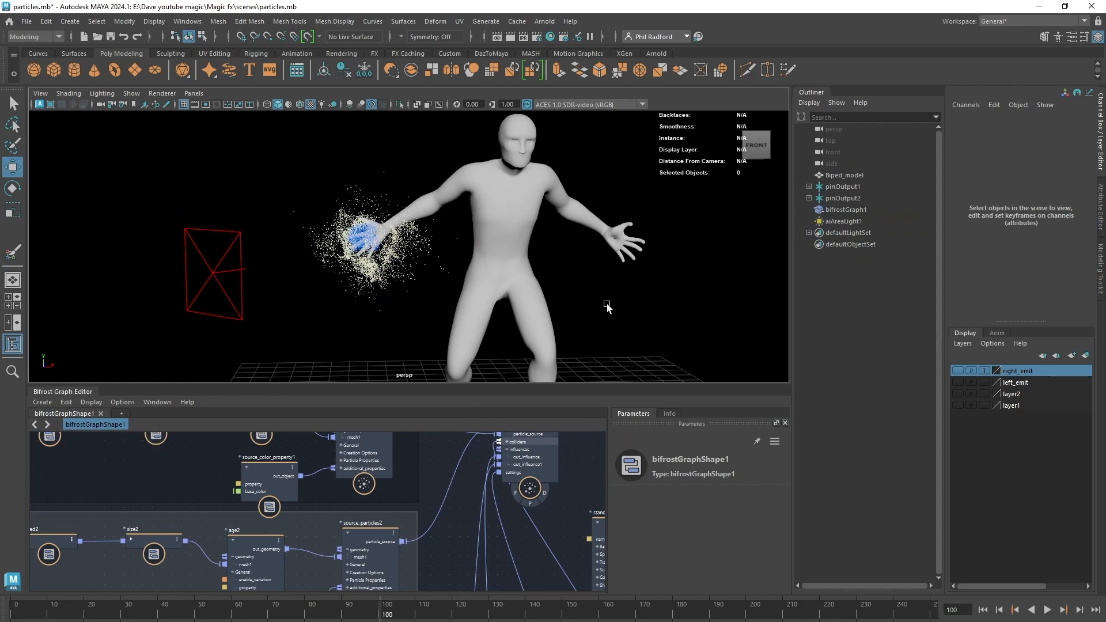
key("alt+b")
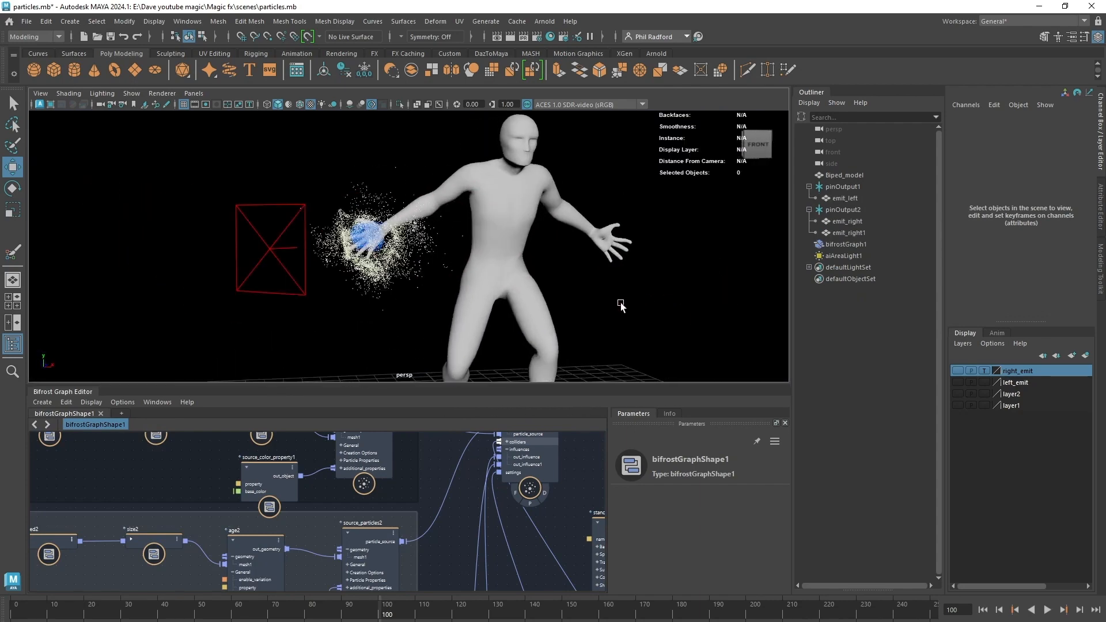
left_click(982, 609)
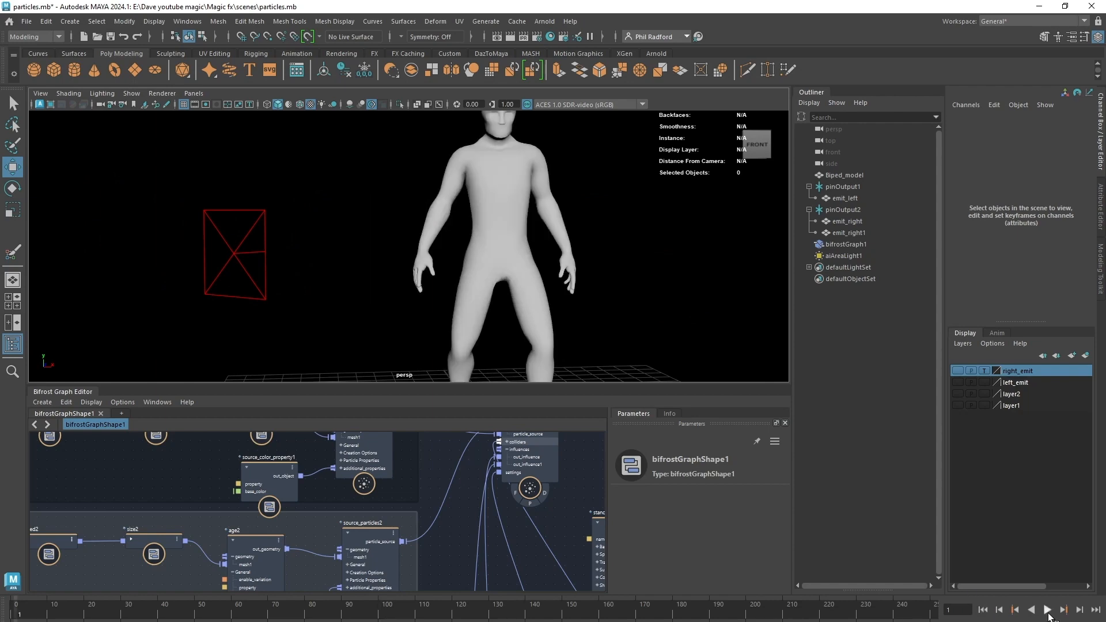
left_click(1048, 614)
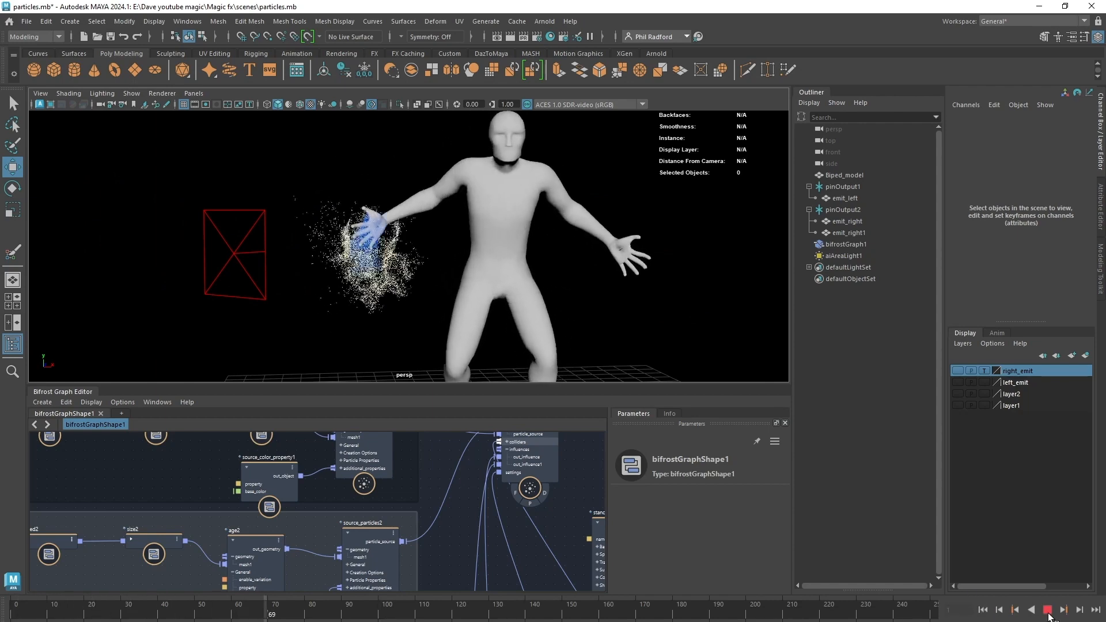
left_click(1048, 614)
mouse_move(438, 254)
left_mouse_down("alt")
mouse_move(539, 255)
mouse_move(438, 244)
left_mouse_up("alt")
right_click_drag(438, 244, 582, 279, "alt")
left_click_drag(476, 308, 485, 312, "alt")
right_click_drag(485, 312, 385, 295, "alt")
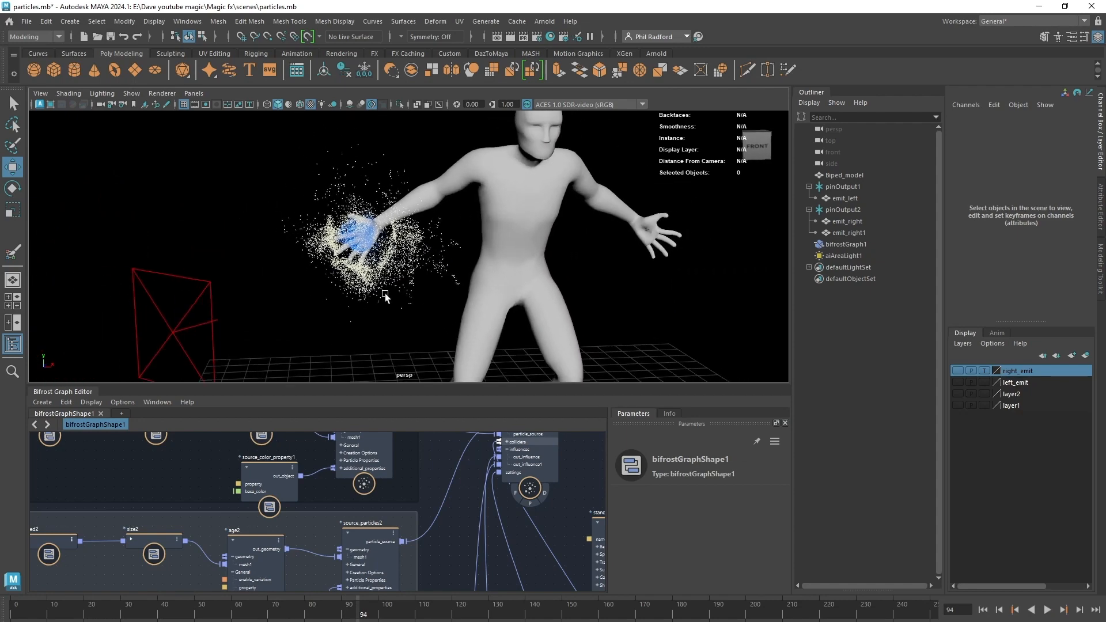
Step: Set the random variation minimum of the right inner group's rate2 node to 5000 and replay the simulation
left_click_drag(394, 391, 394, 281)
middle_click_drag(451, 444, 718, 439)
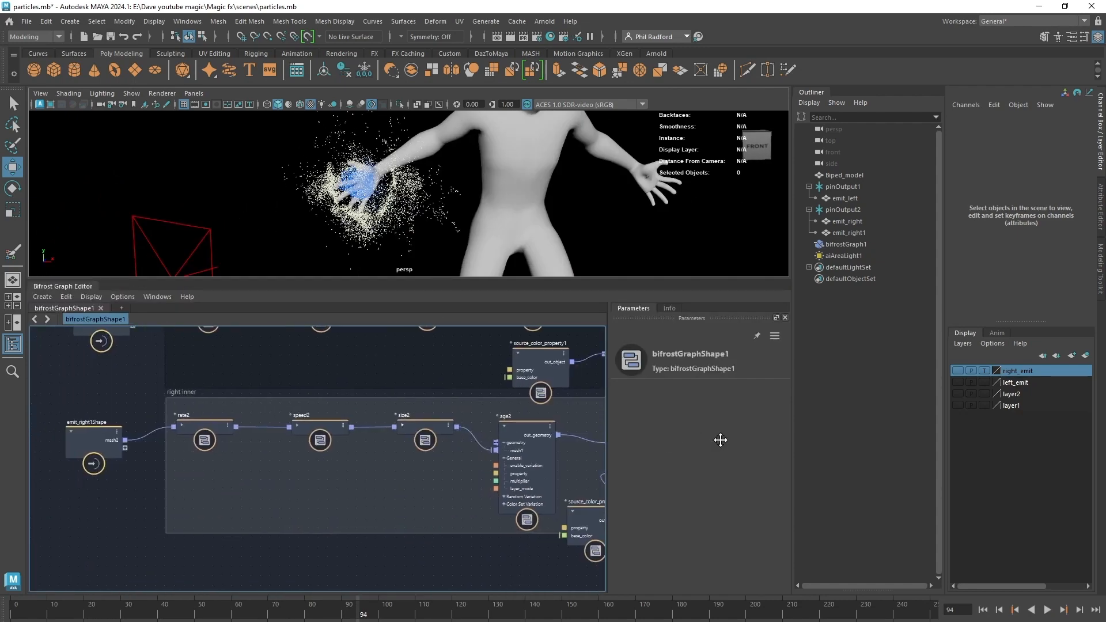
left_click(197, 429)
double_click(725, 515)
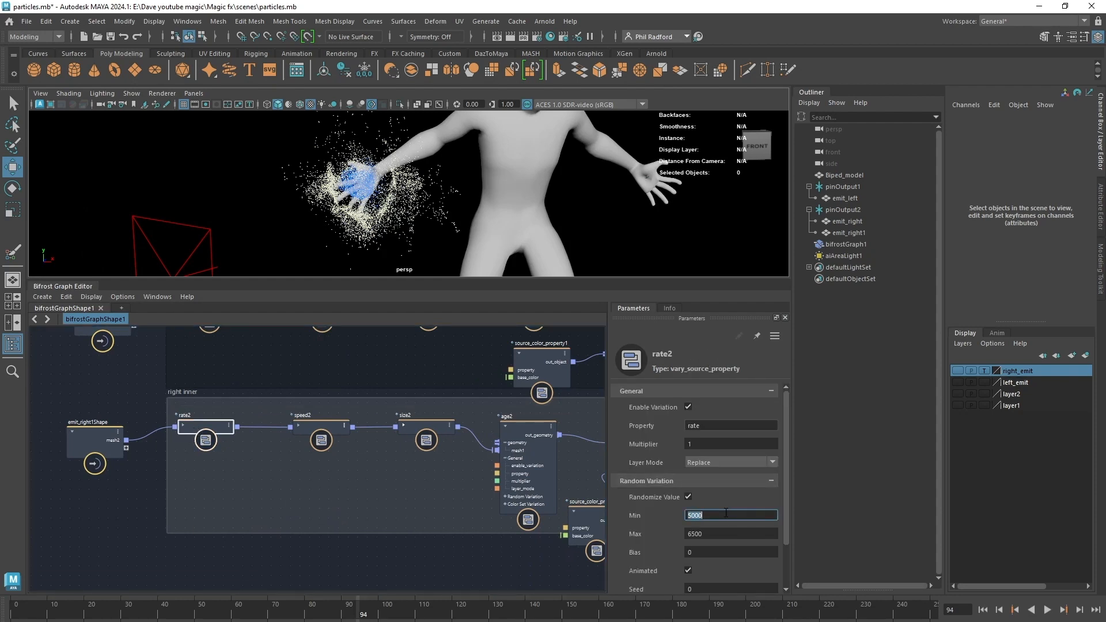
left_click(981, 610)
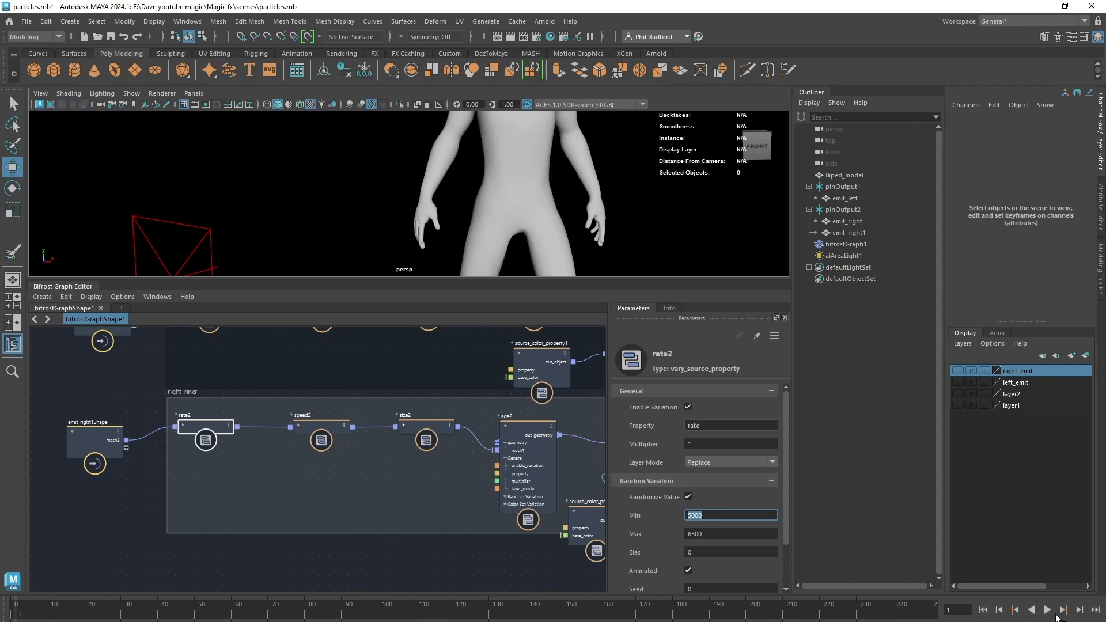
left_click(1047, 610)
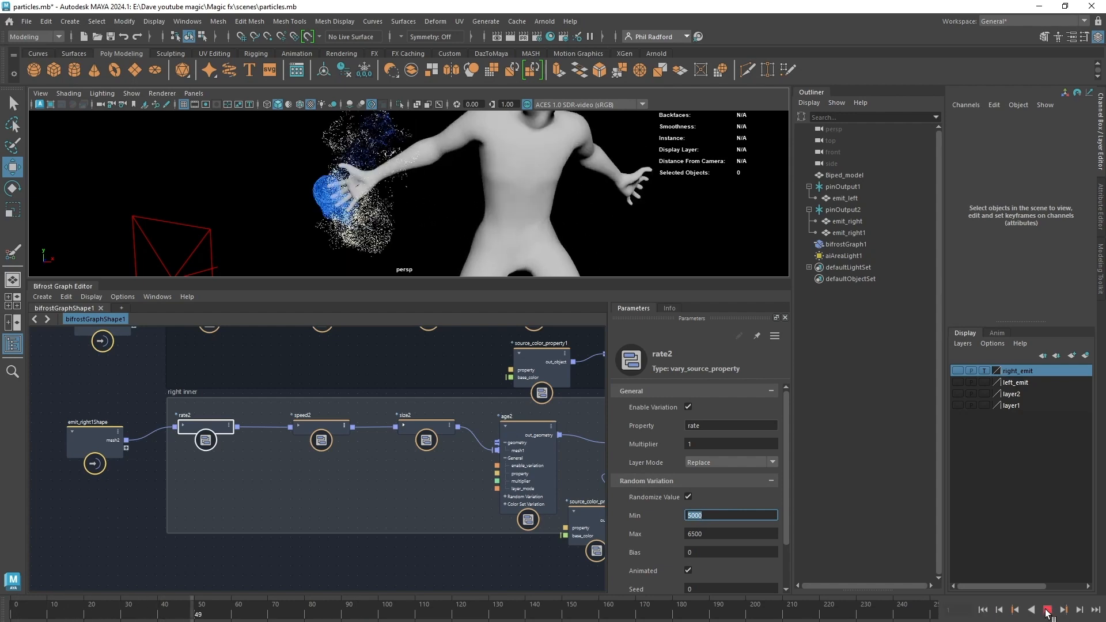
left_click(1047, 610)
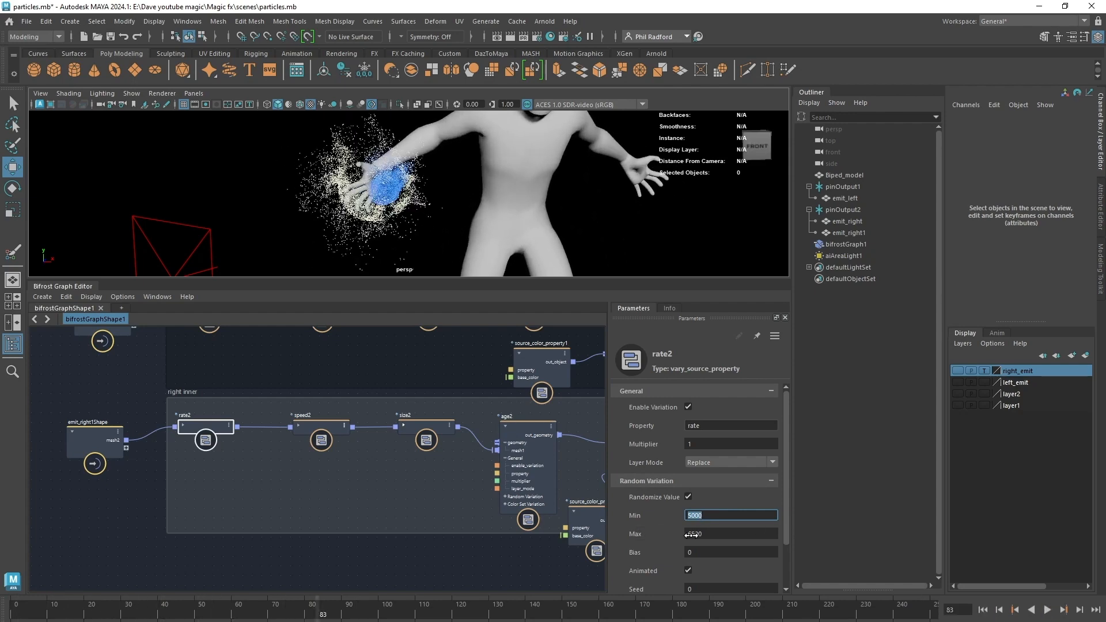
Step: Set rate2's random variation maximum to 15000 and replay the simulation from the first frame to check the inner particles
left_click(708, 534)
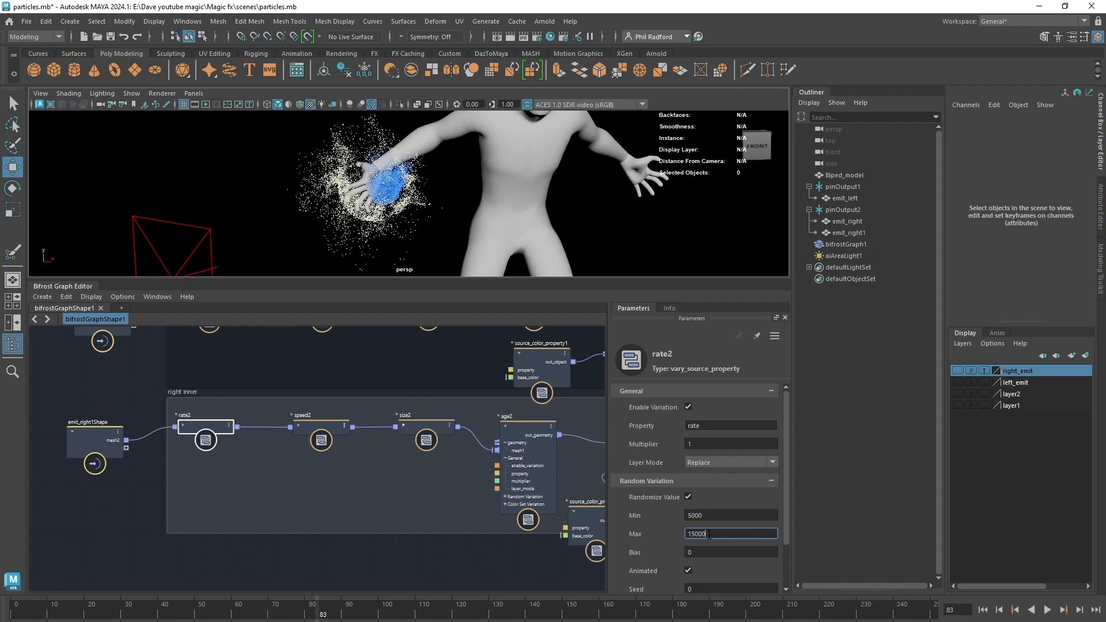
left_click(983, 610)
left_click(1047, 610)
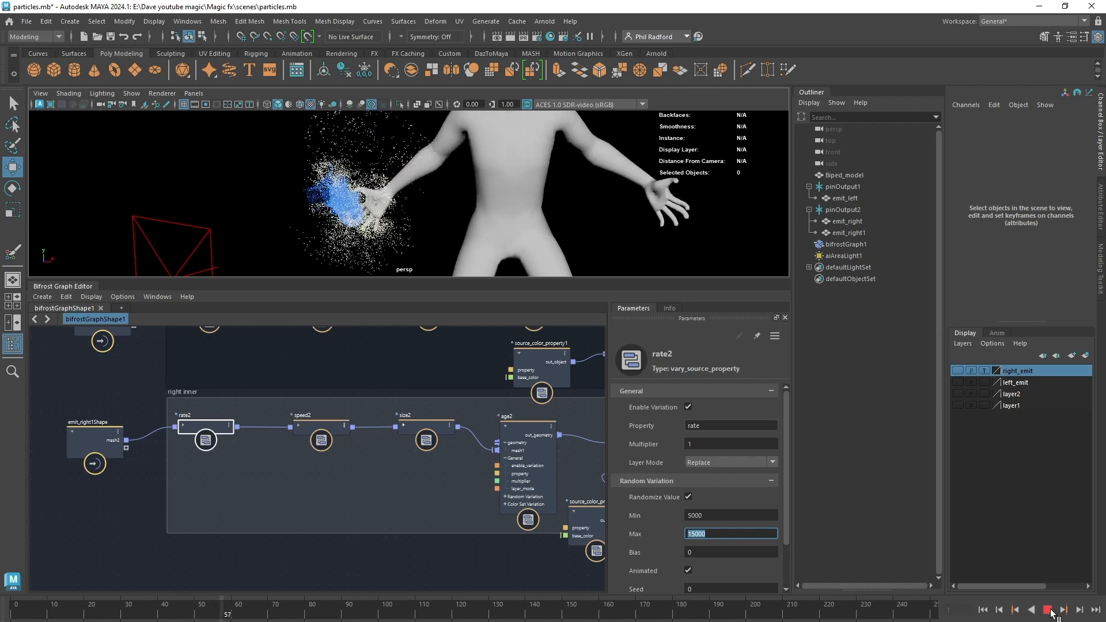
left_click(1046, 610)
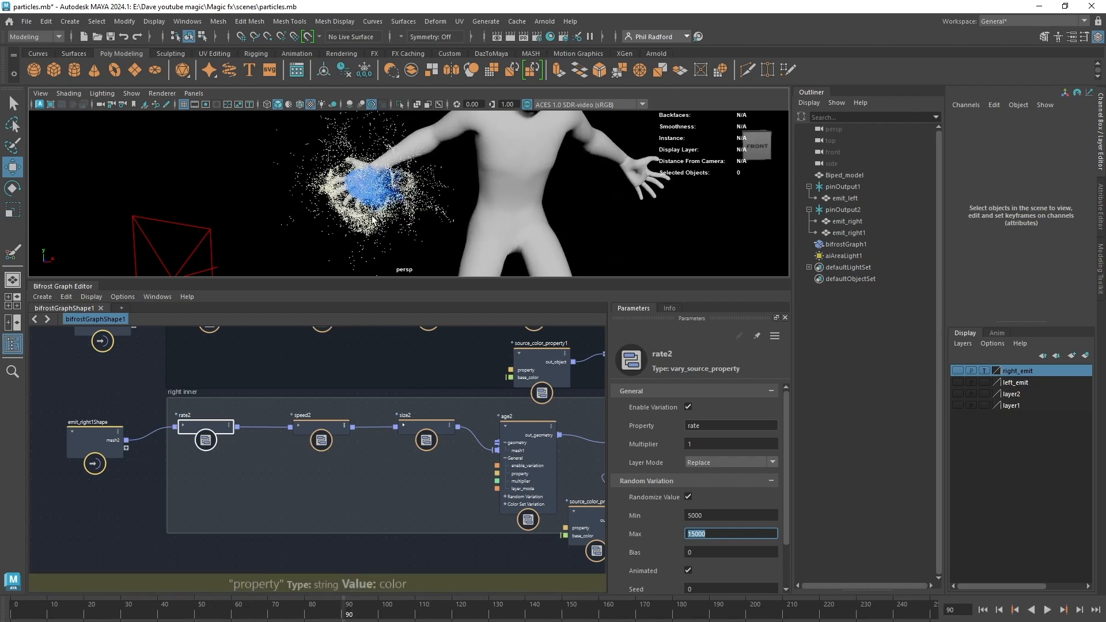
left_click_drag(368, 196, 398, 197, "alt")
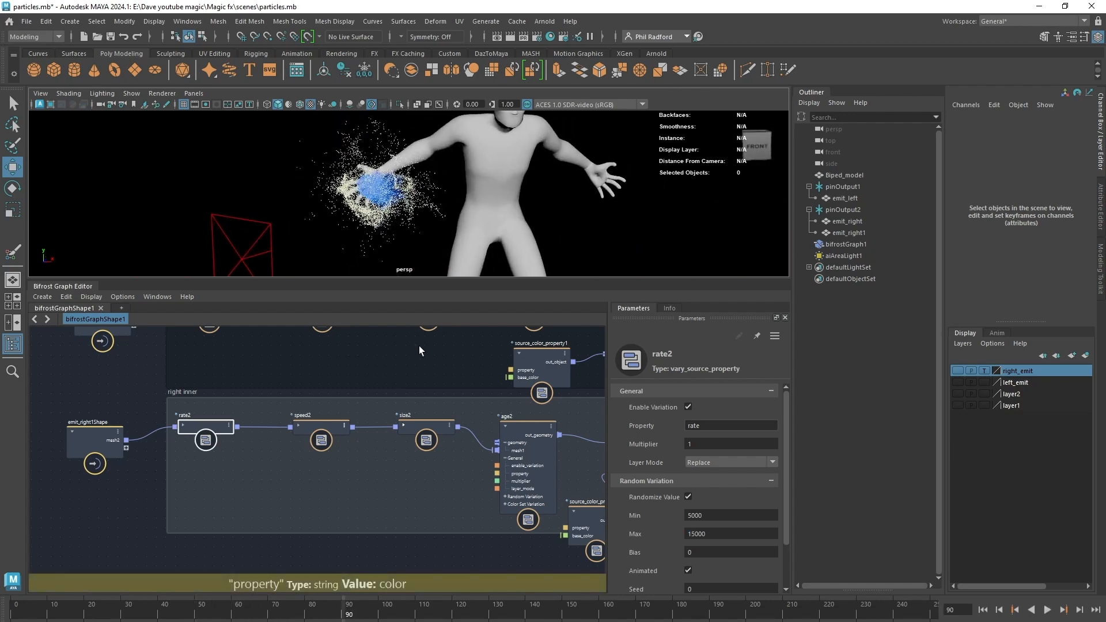
Step: Set the random variation maximum of the right hand group's rate node to 12000 and replay the simulation
middle_click_drag(419, 346, 348, 462)
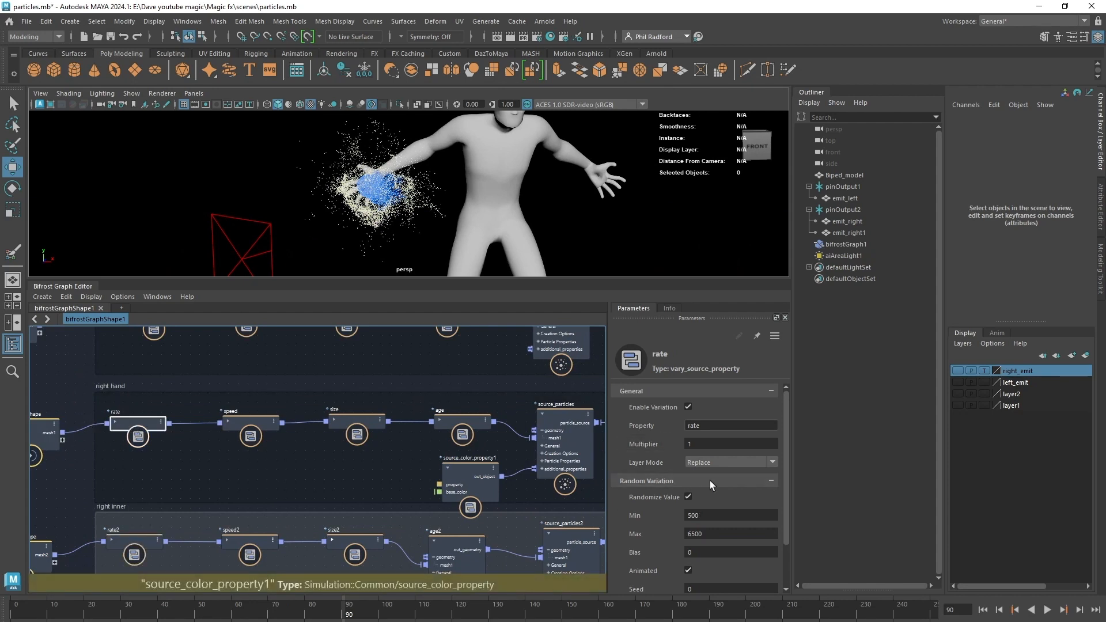
left_click(717, 534)
type("12000")
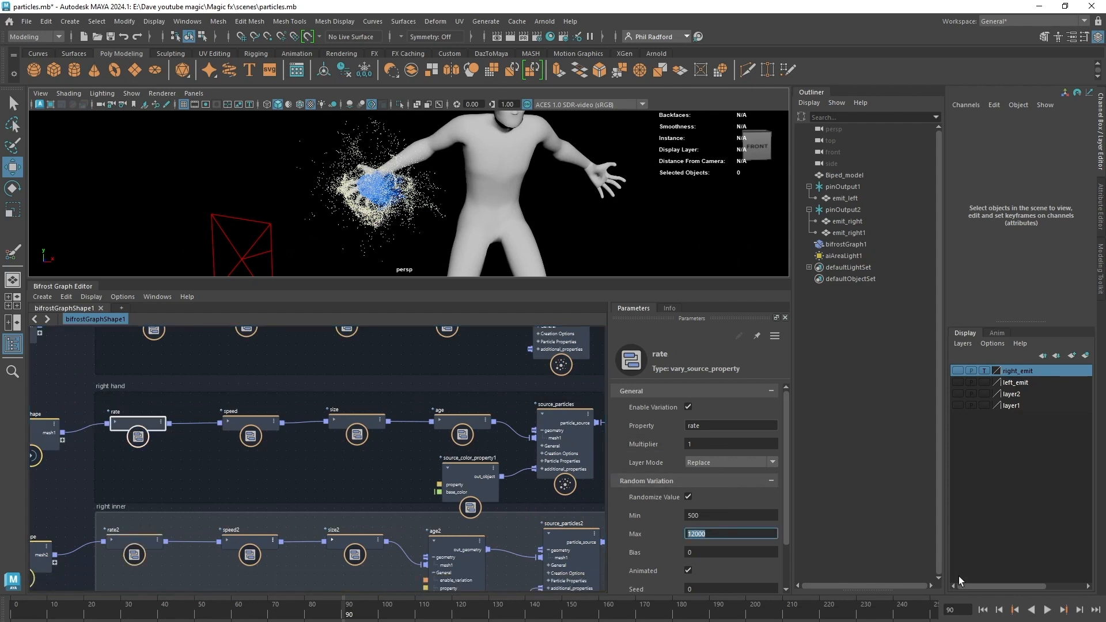
left_click(982, 610)
left_click(1047, 610)
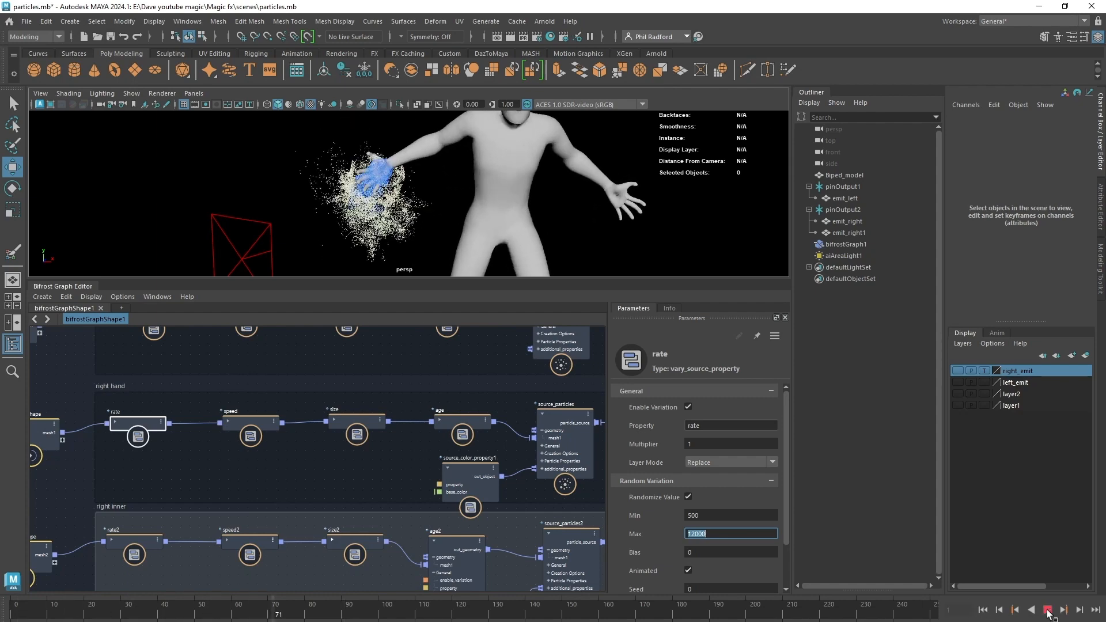
left_click(1047, 610)
scroll(574, 252, "down", 5)
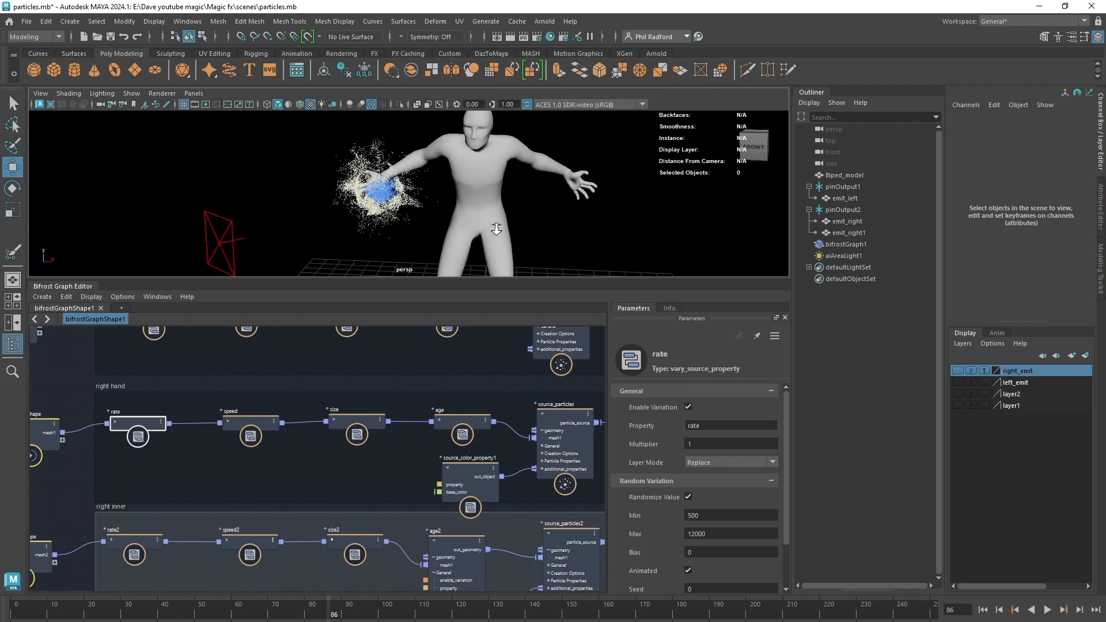
Step: Duplicate the emit_left emitter under pinOutput1
middle_click_drag(484, 375, 344, 414)
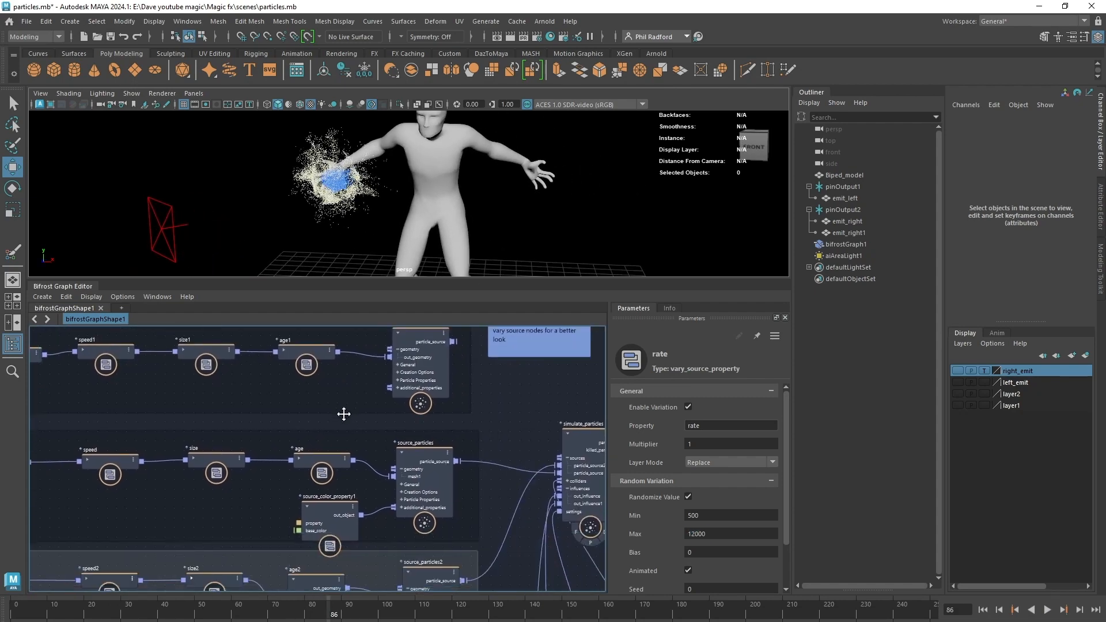
scroll(489, 432, "down", 4)
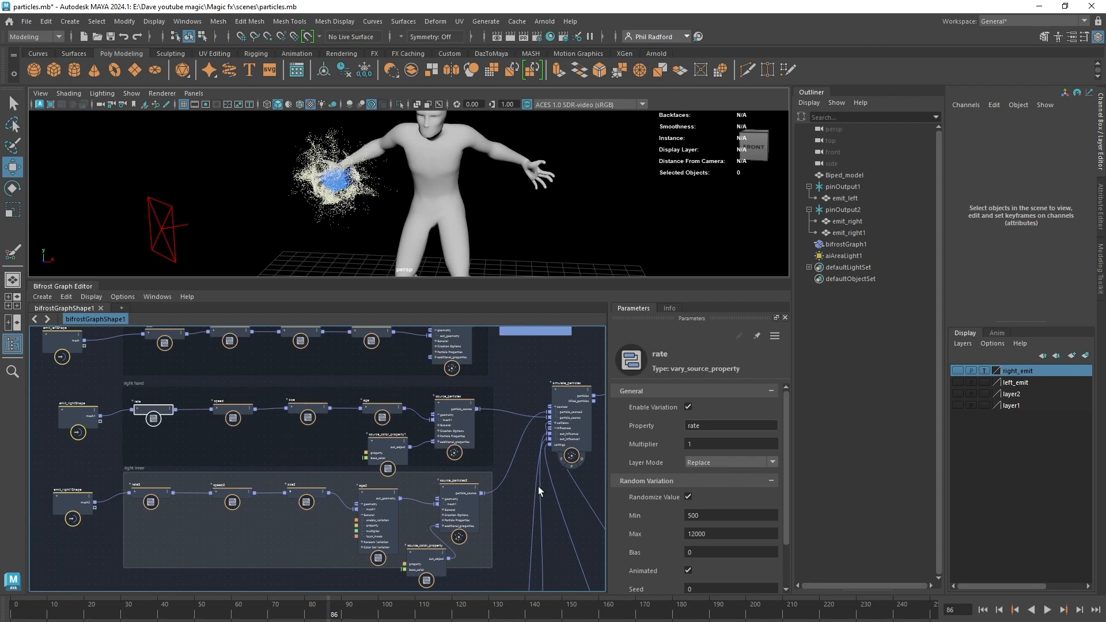
left_click(859, 201)
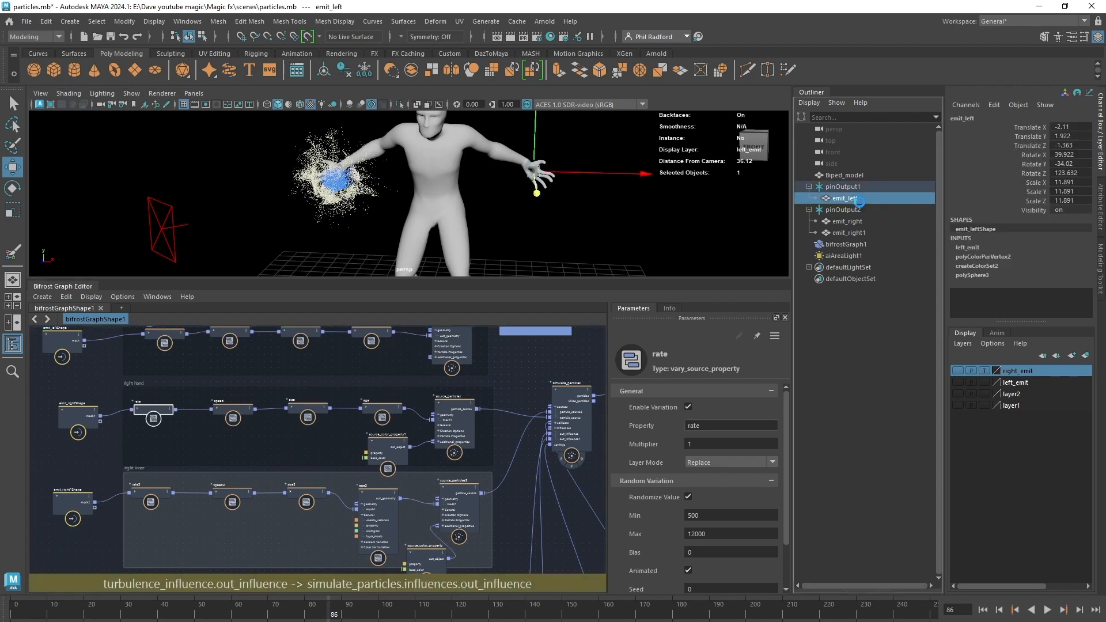
key("ctrl+d")
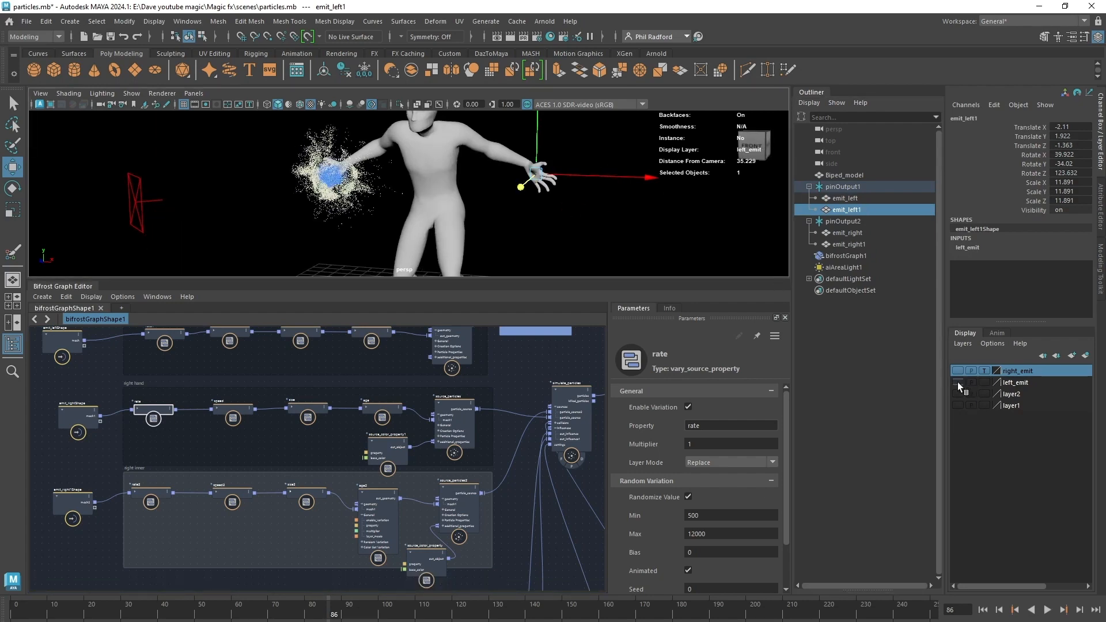
Step: Show the left_emit layer, scale the duplicated left emitter uniformly down to about 6.7, and hide the layer again
left_click(958, 382)
key("f")
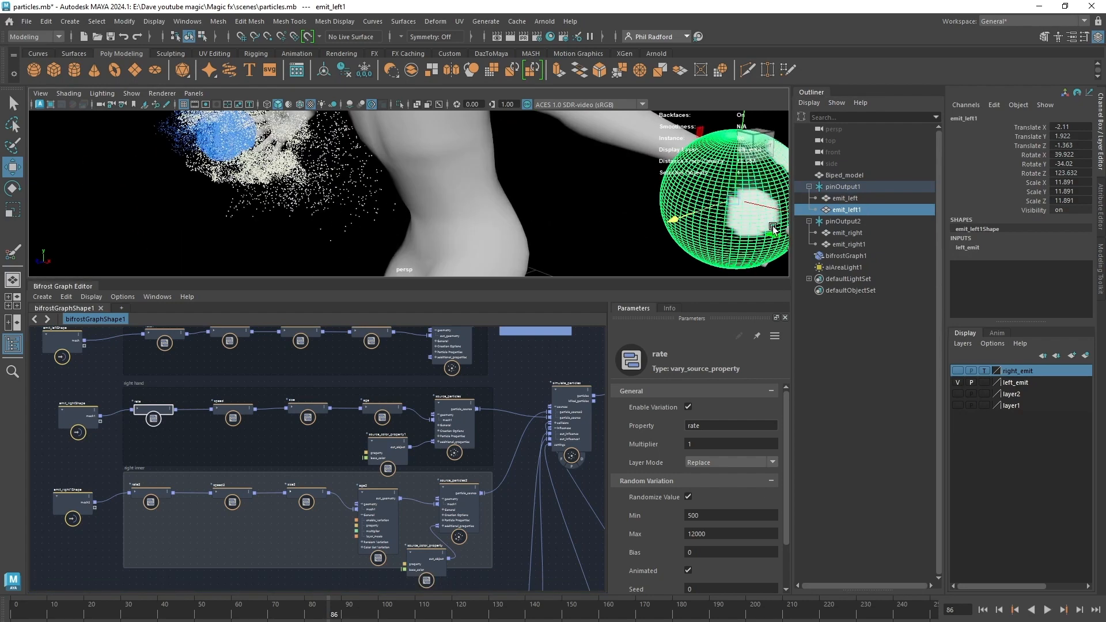
key("r")
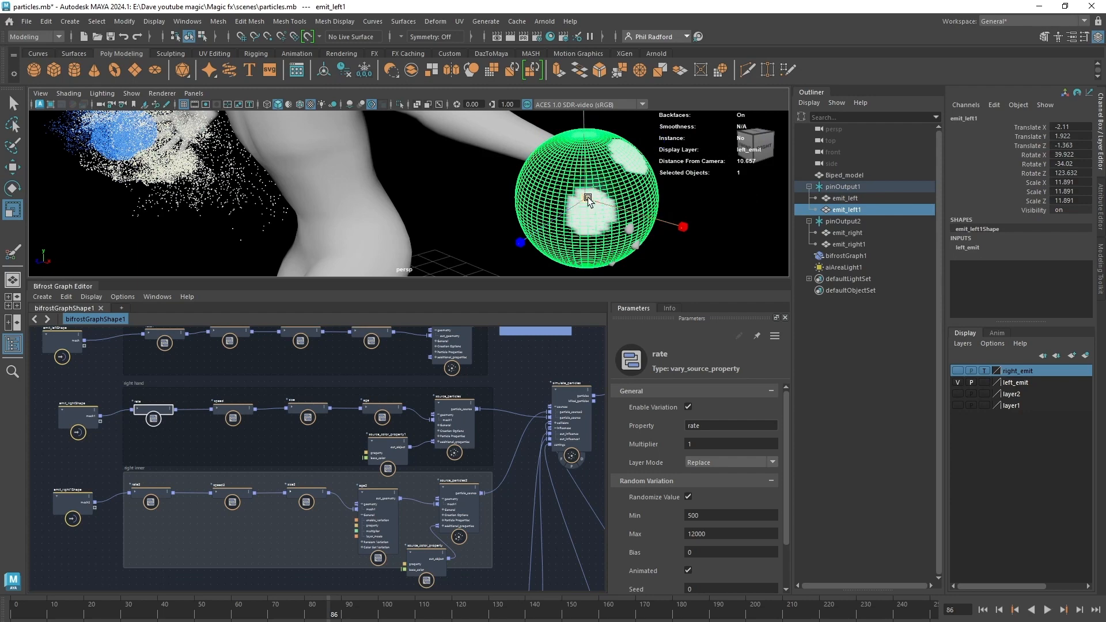
left_click_drag(587, 199, 588, 237)
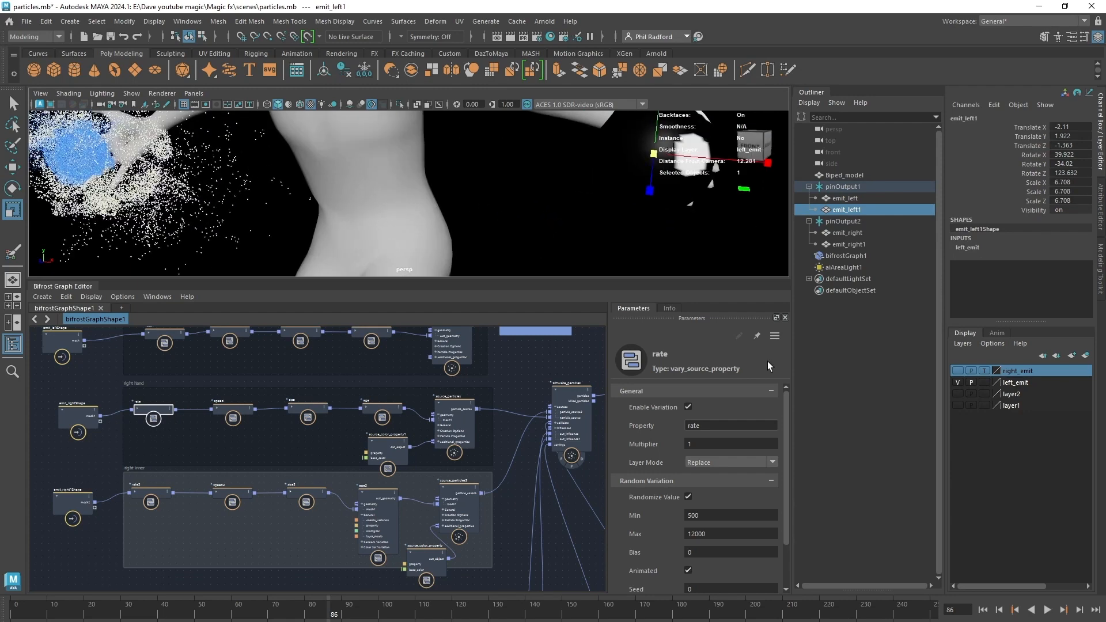
left_click(957, 382)
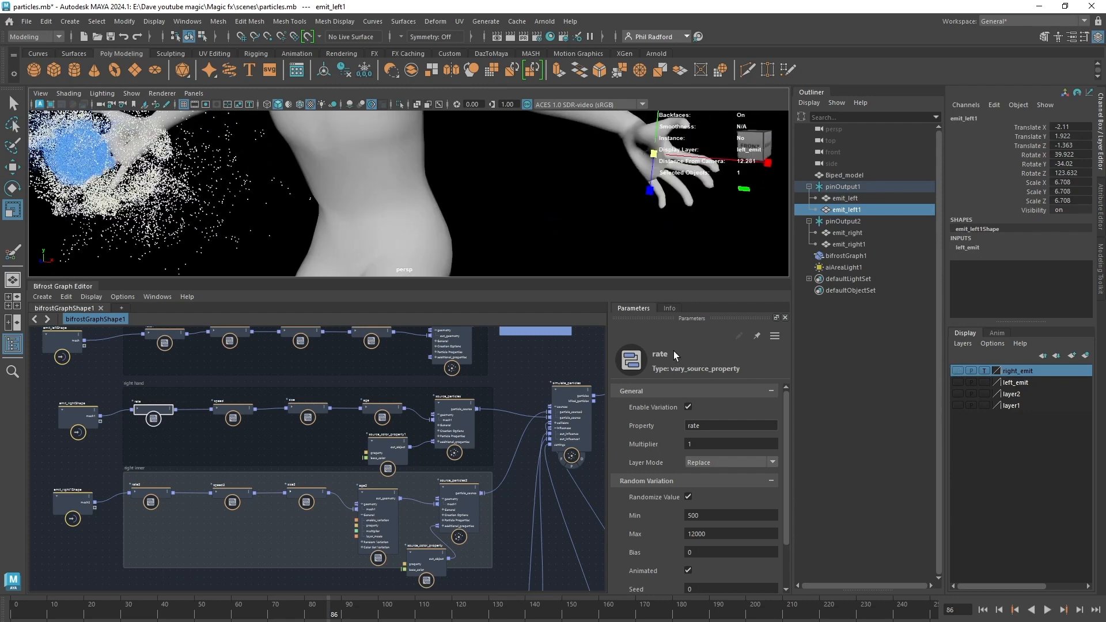
Step: Add the duplicated left emitter's shape to the Bifrost graph and place its node above emit_leftShape
middle_click_drag(517, 500, 509, 616)
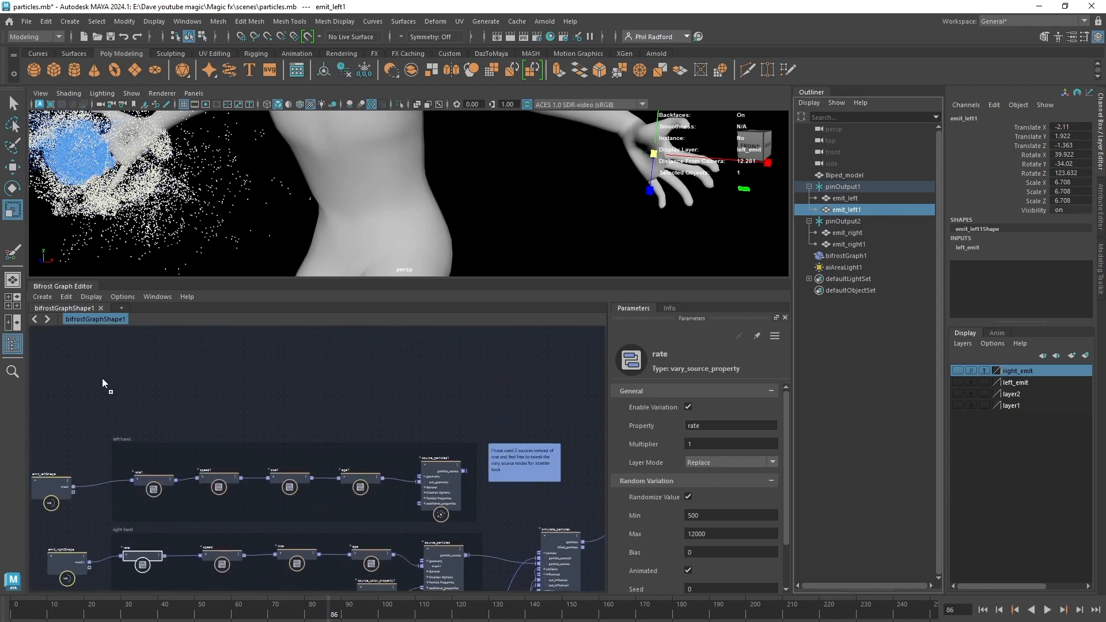
middle_click_drag(102, 378, 182, 247)
scroll(164, 410, "down", 3)
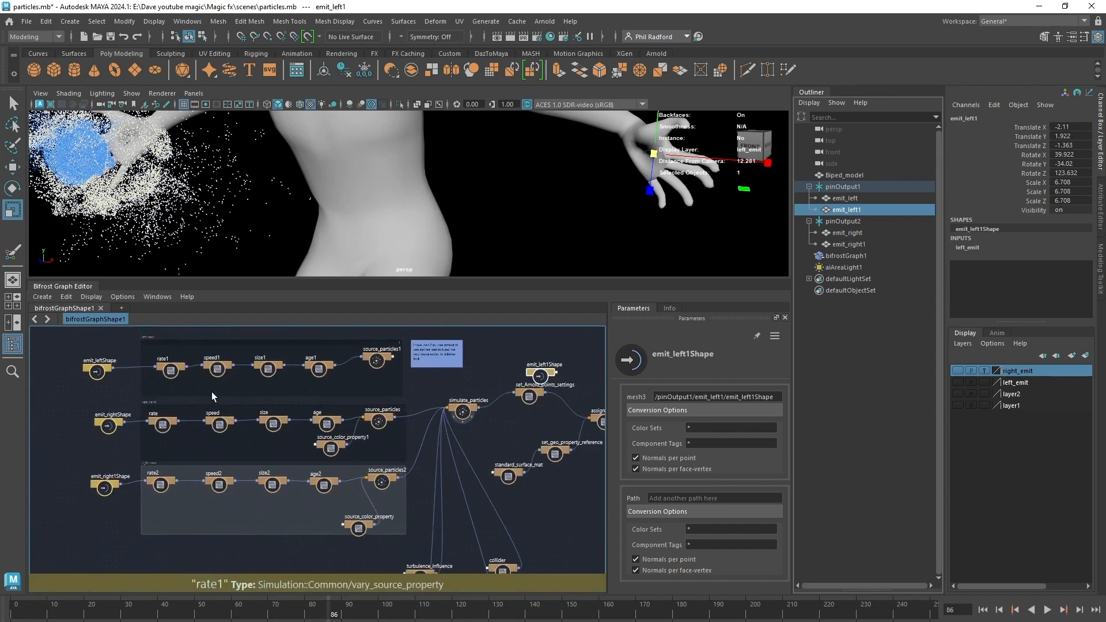
middle_click_drag(212, 391, 290, 461)
middle_click_drag(504, 433, 409, 414)
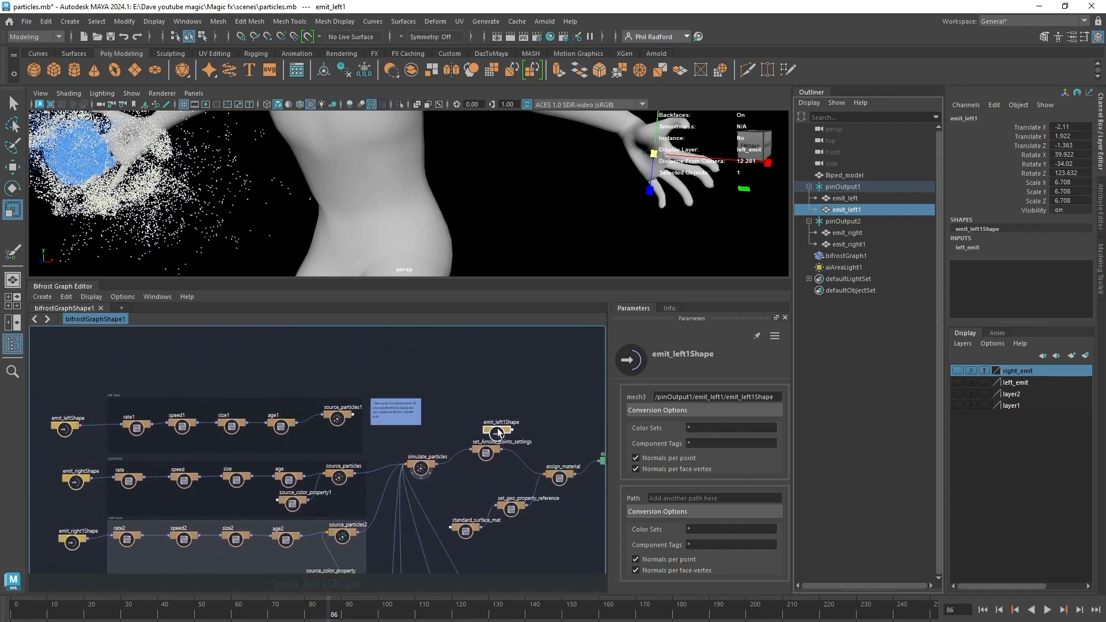
left_click_drag(496, 428, 96, 363)
middle_click_drag(133, 364, 208, 319)
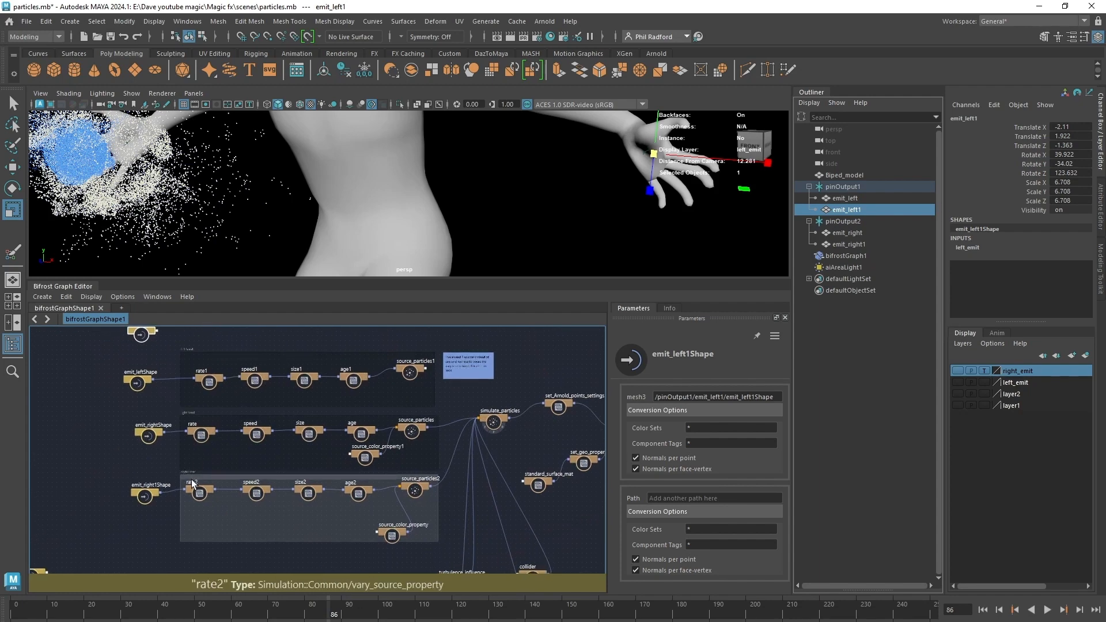
Step: Copy the right inner group's rate, speed, size, age, source particles and colour nodes and paste them above the left hand group
scroll(193, 480, "up", 2)
left_click(203, 497)
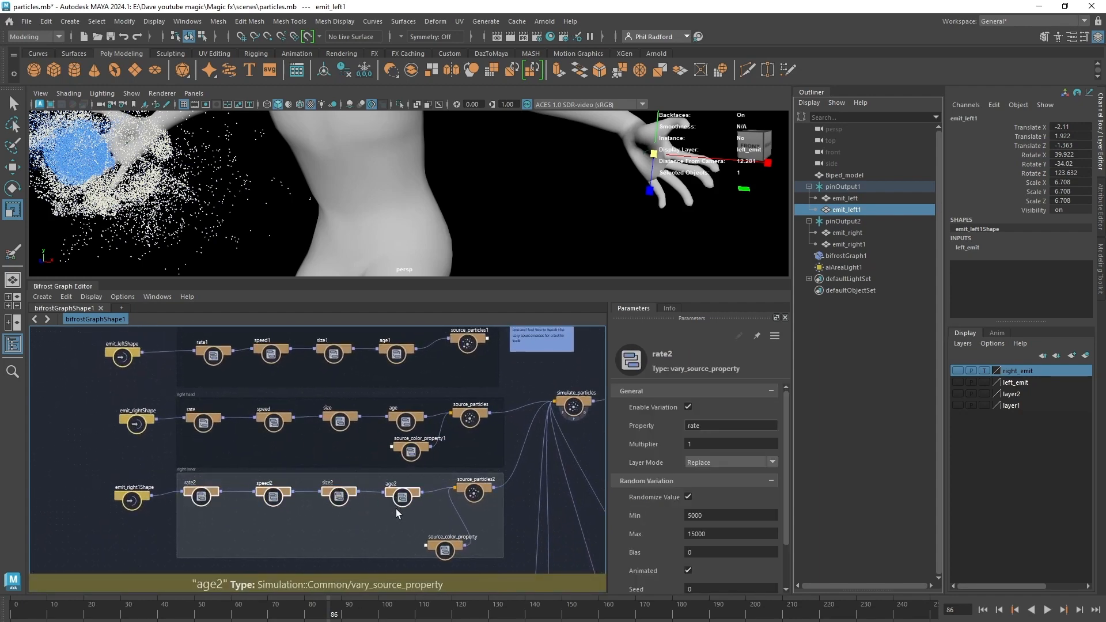
scroll(479, 517, "up", 2)
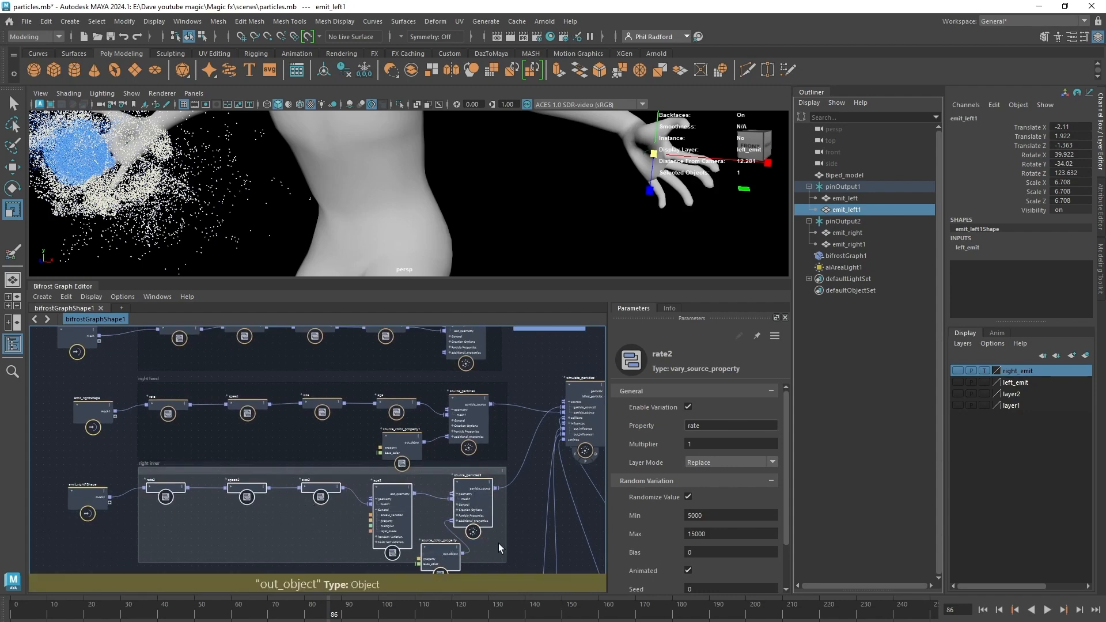
middle_click_drag(514, 506, 523, 544)
scroll(521, 548, "down", 1)
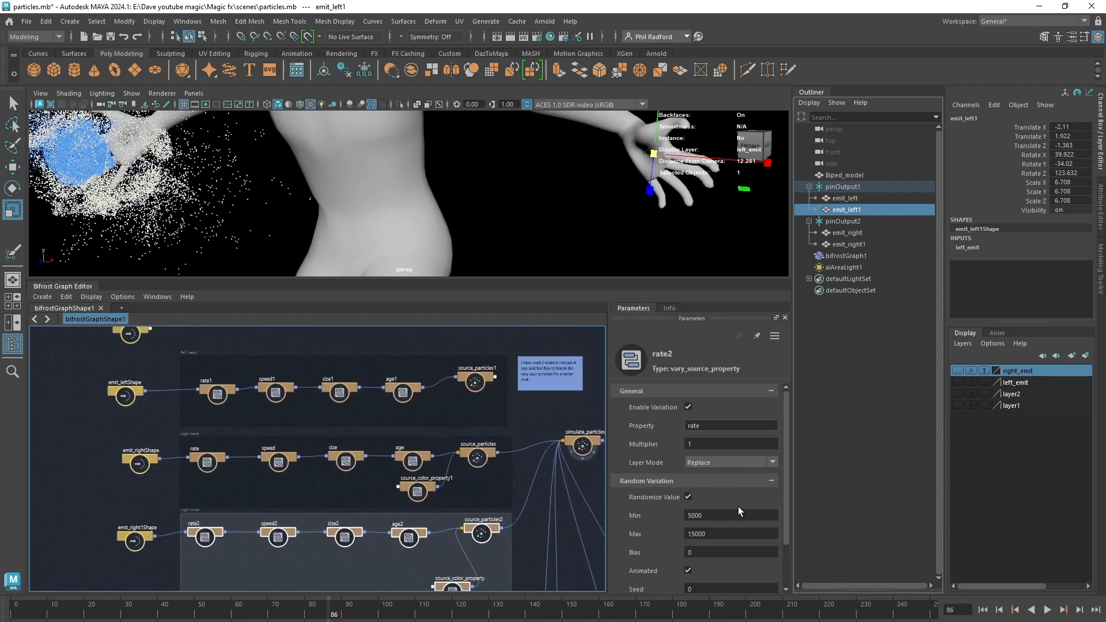
scroll(735, 518, "down", 2)
middle_click_drag(523, 491, 532, 575)
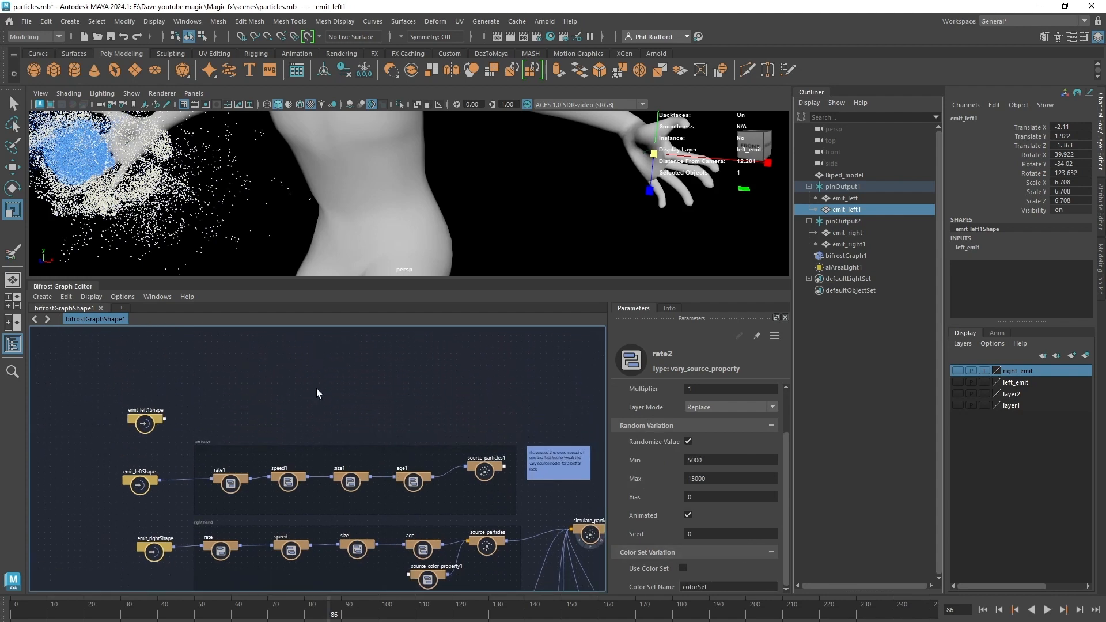
key("ctrl+v")
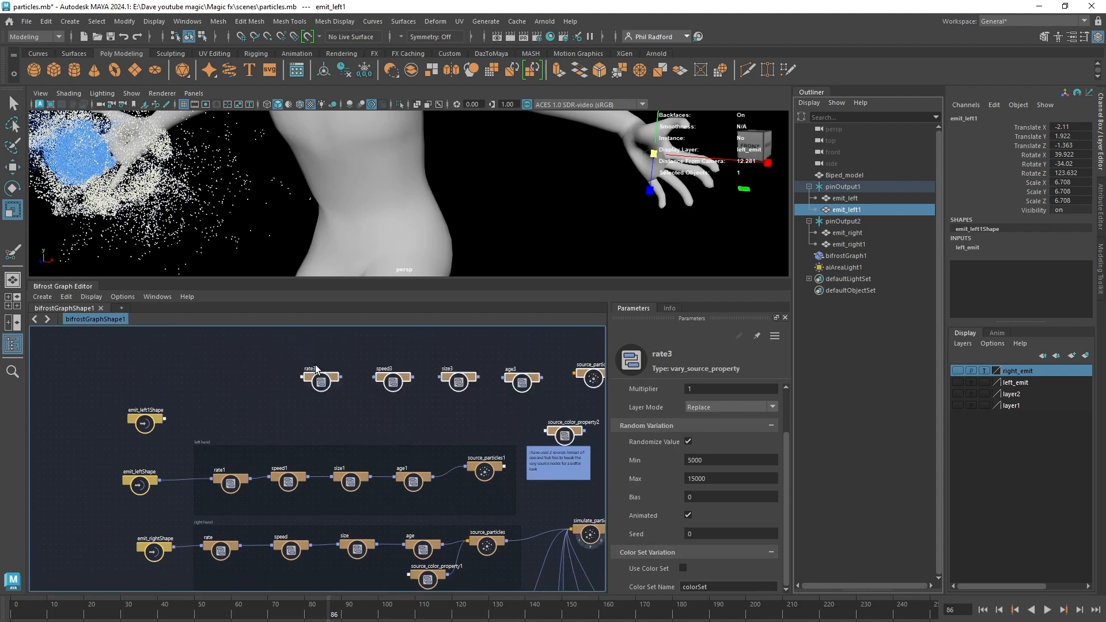
left_click_drag(321, 378, 212, 390)
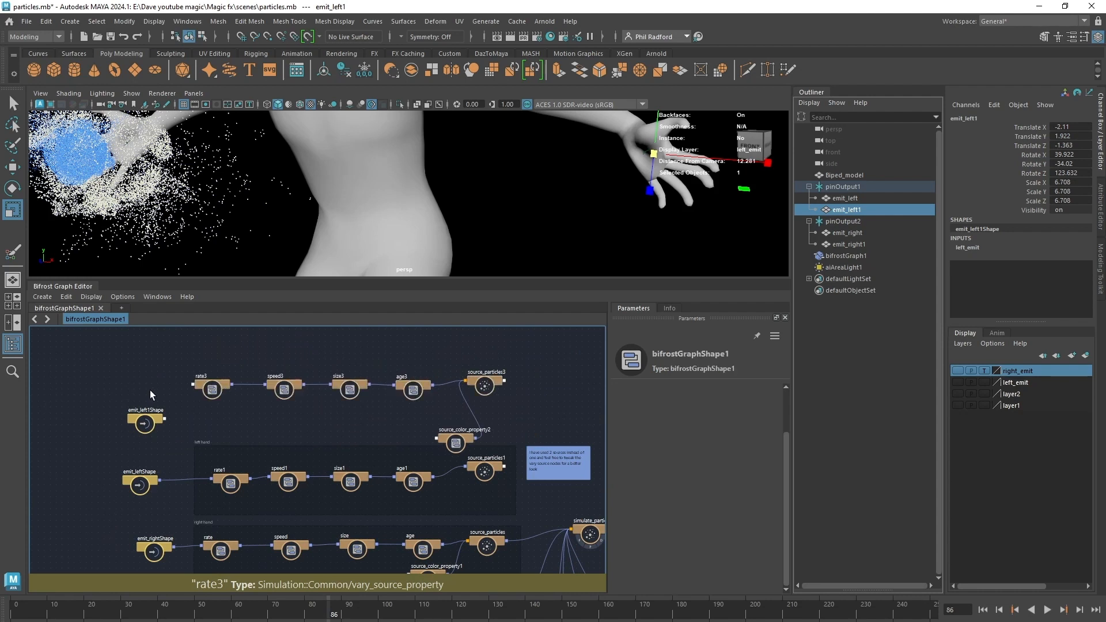
Step: Connect the emit_left1Shape mesh output to the rate3 node's geometry and move the emitter node closer to it
scroll(150, 389, "up", 4)
left_click_drag(171, 441, 222, 394)
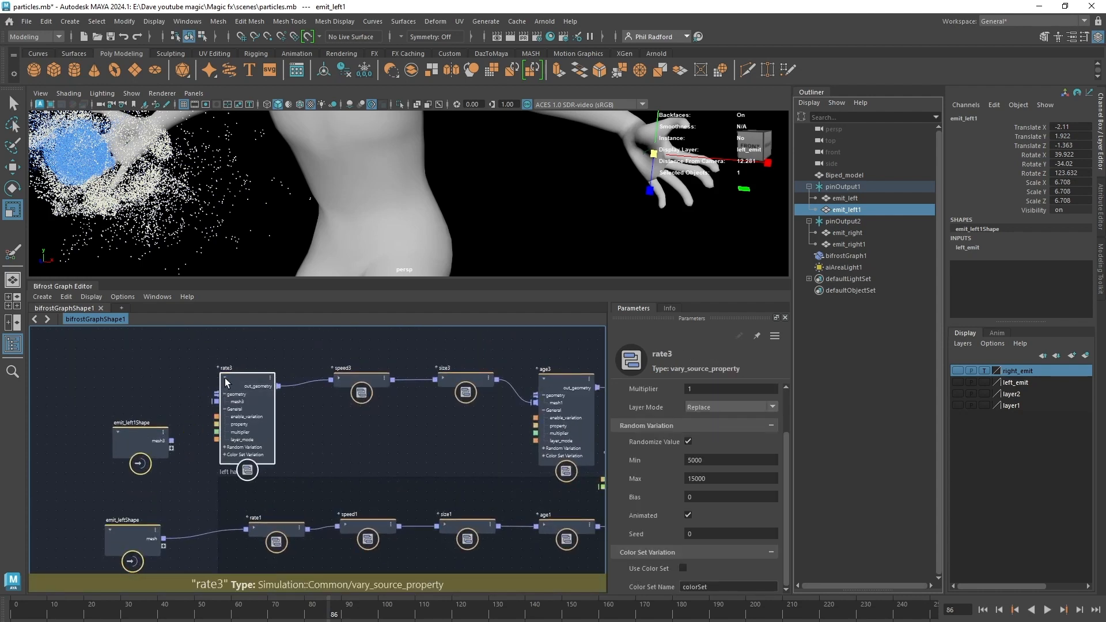
left_click_drag(137, 443, 152, 400)
Step: Connect the particle_source outputs of both left-hand source particles nodes to the sources of simulate_particles
middle_click_drag(324, 441, 181, 413, "alt")
scroll(180, 414, "down", 4)
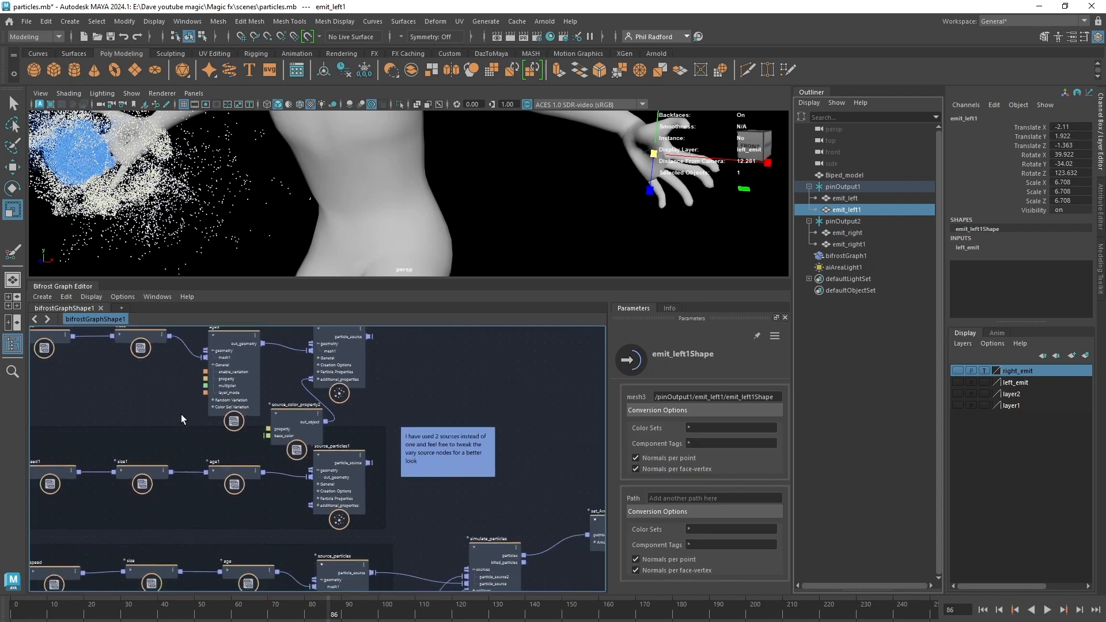
left_click(428, 521)
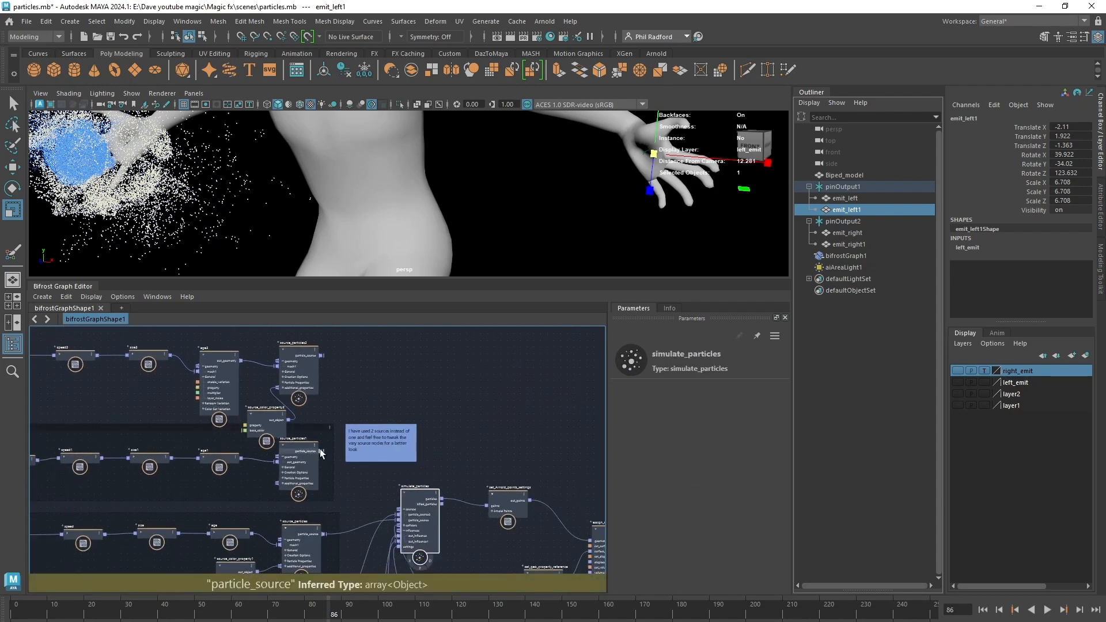
left_click_drag(322, 450, 401, 511)
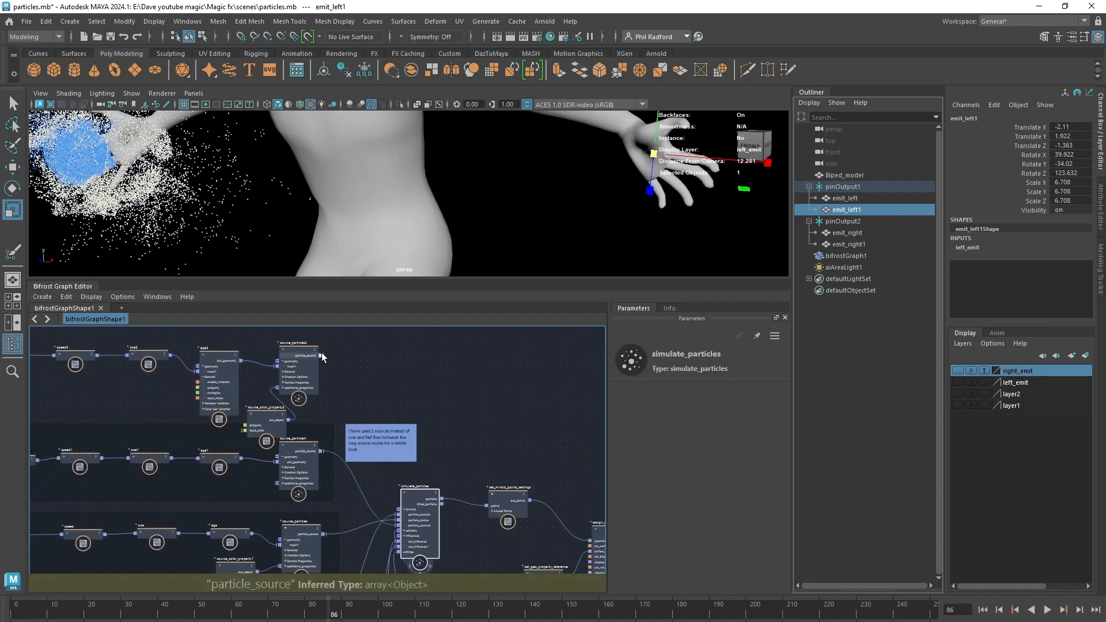
left_click_drag(321, 355, 404, 511)
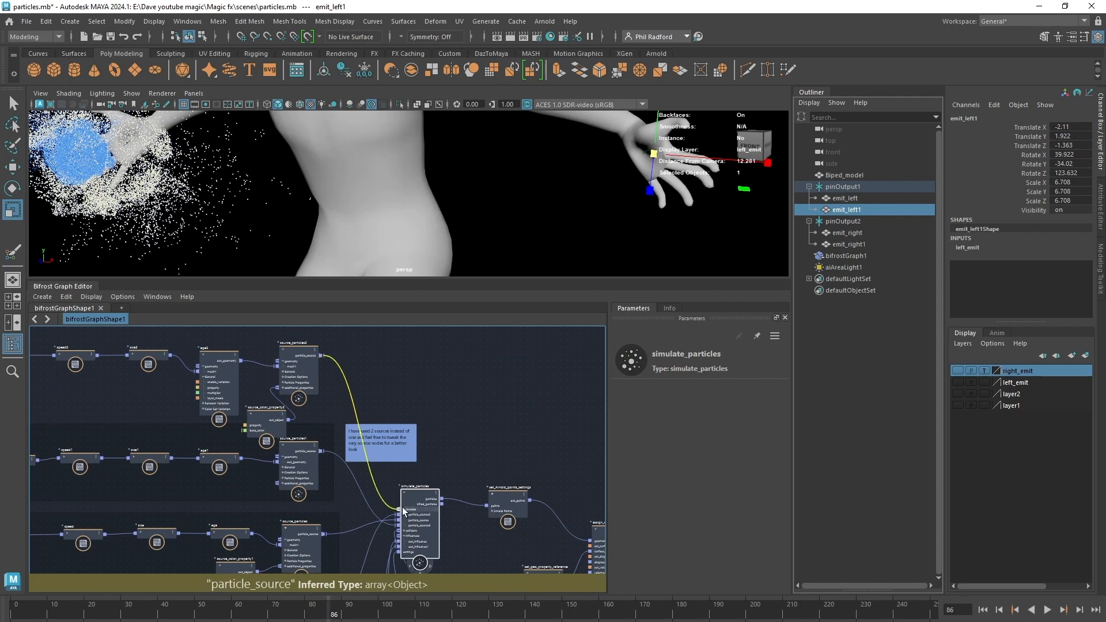
Step: Copy the right inner source_color_property node into the left hand group and connect it to source_particles1's additional properties
left_click(271, 426)
middle_click_drag(377, 398, 436, 324)
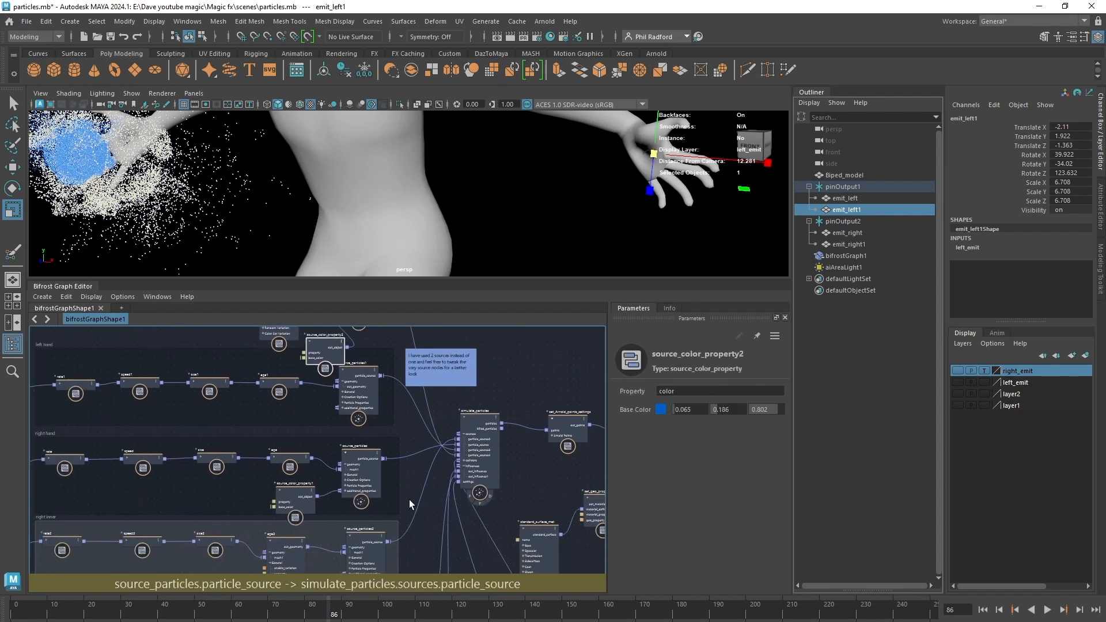
middle_click_drag(411, 504, 403, 464)
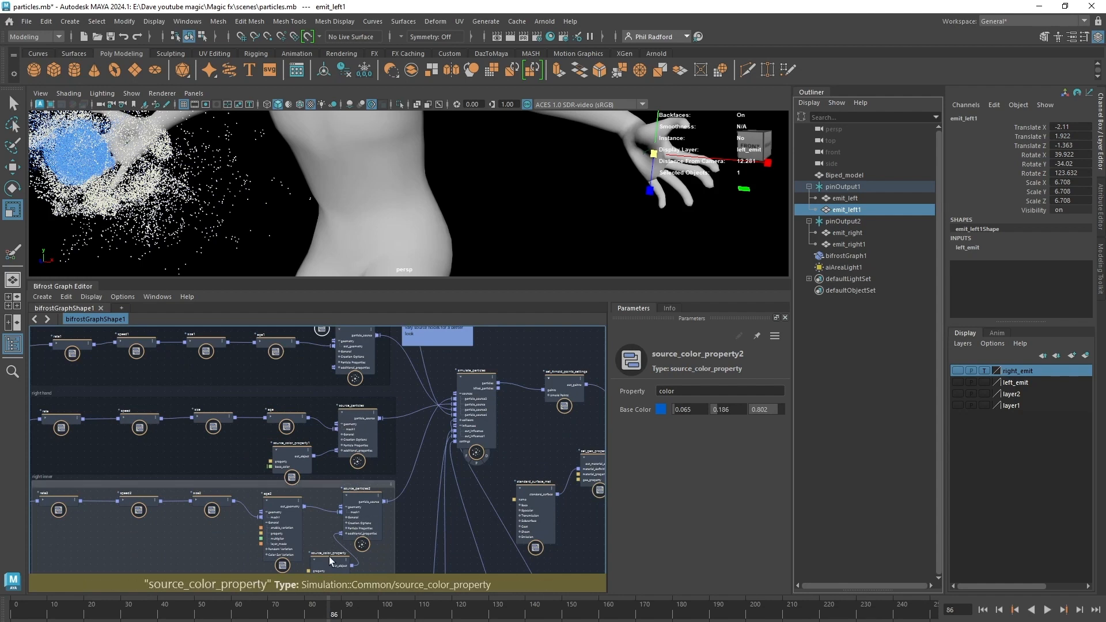
left_click(331, 560)
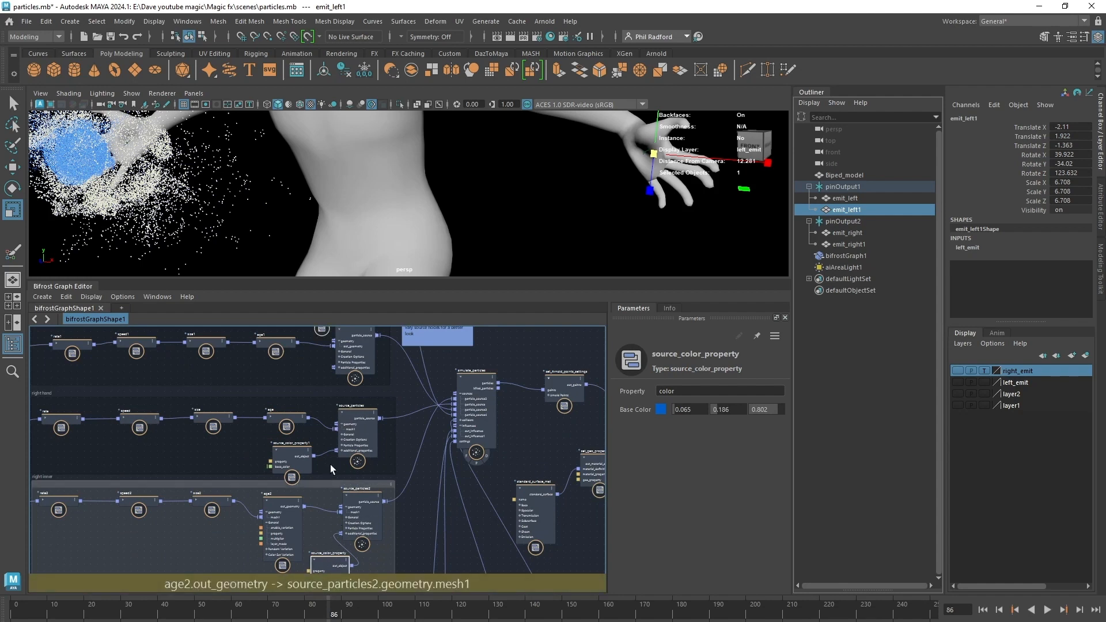
key("ctrl+v")
left_click_drag(335, 482, 300, 386)
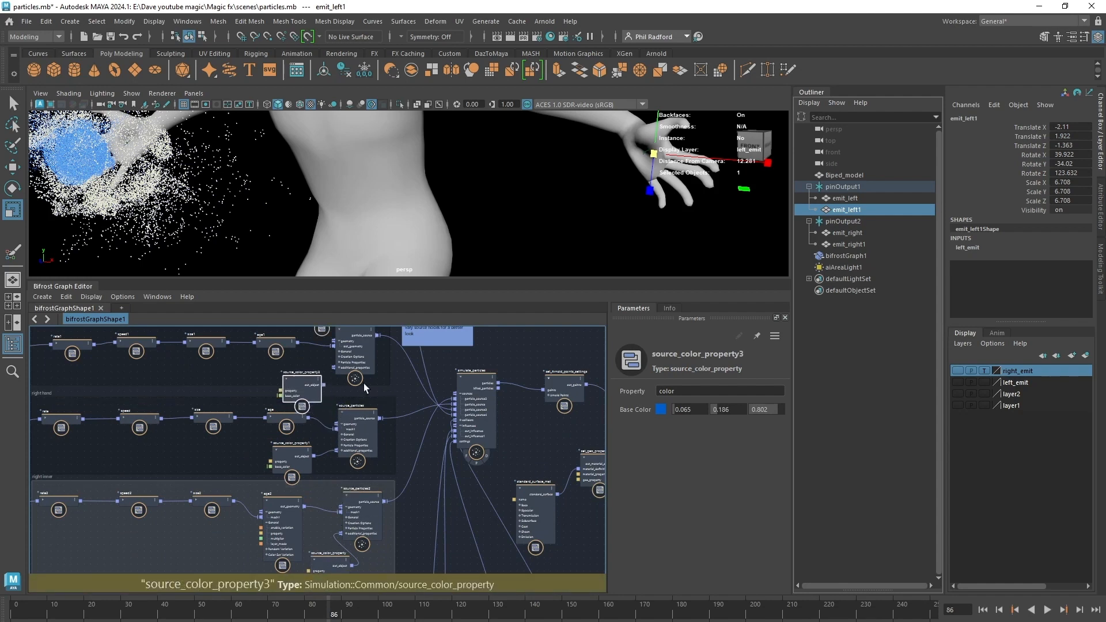
middle_click_drag(393, 406, 409, 460)
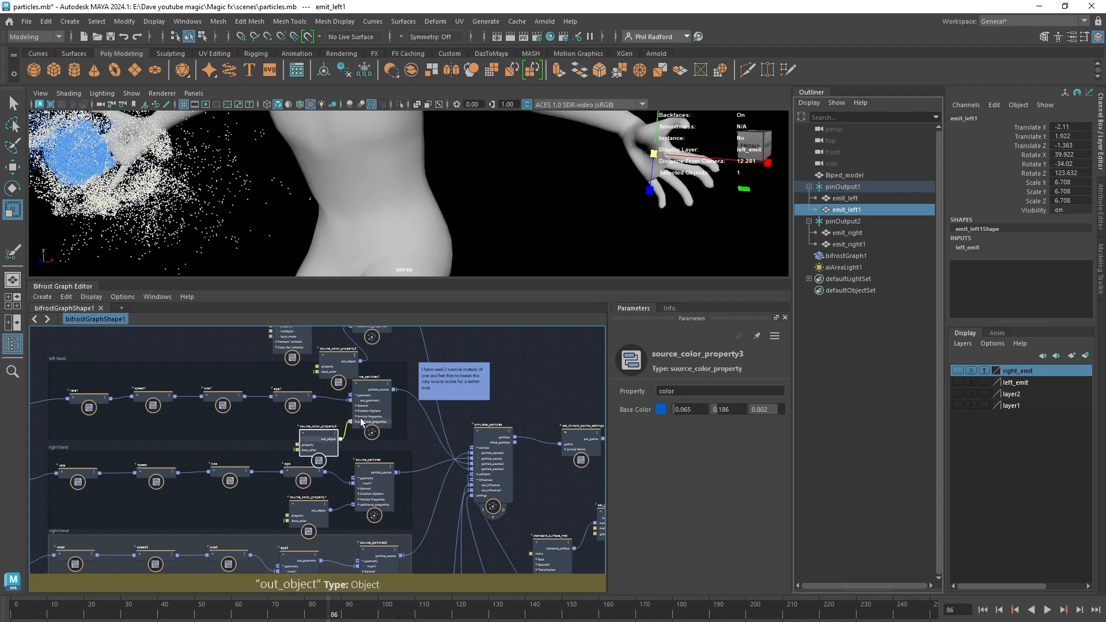
left_click_drag(362, 422, 315, 433)
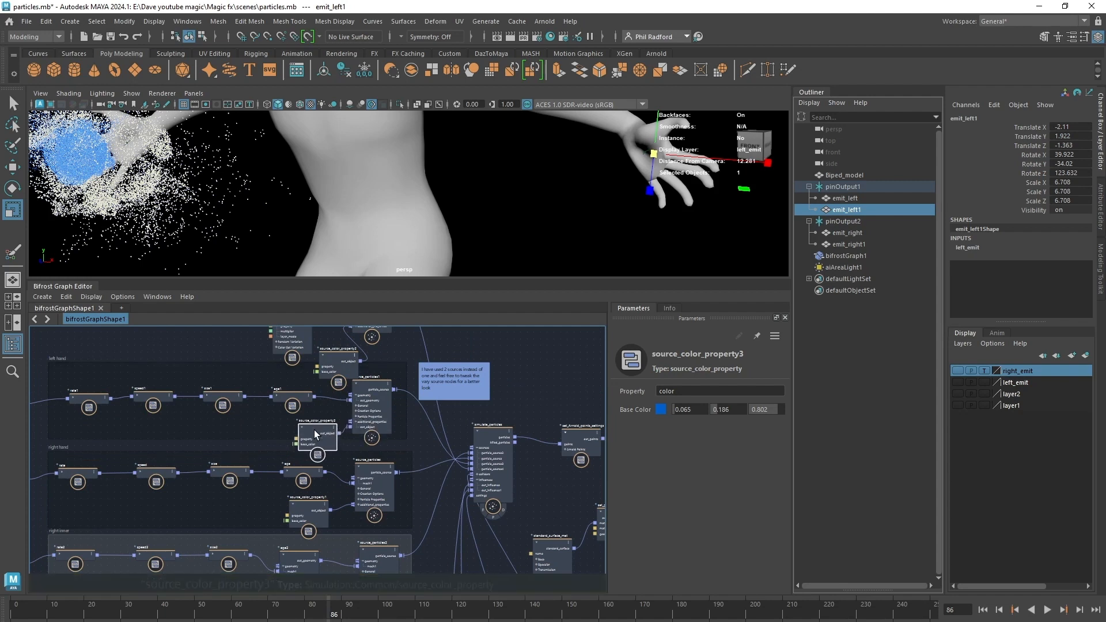
Step: Frame the whole figure, clear the selection and replay the simulation from the first frame to check both hands' particles
scroll(615, 236, "down", 6)
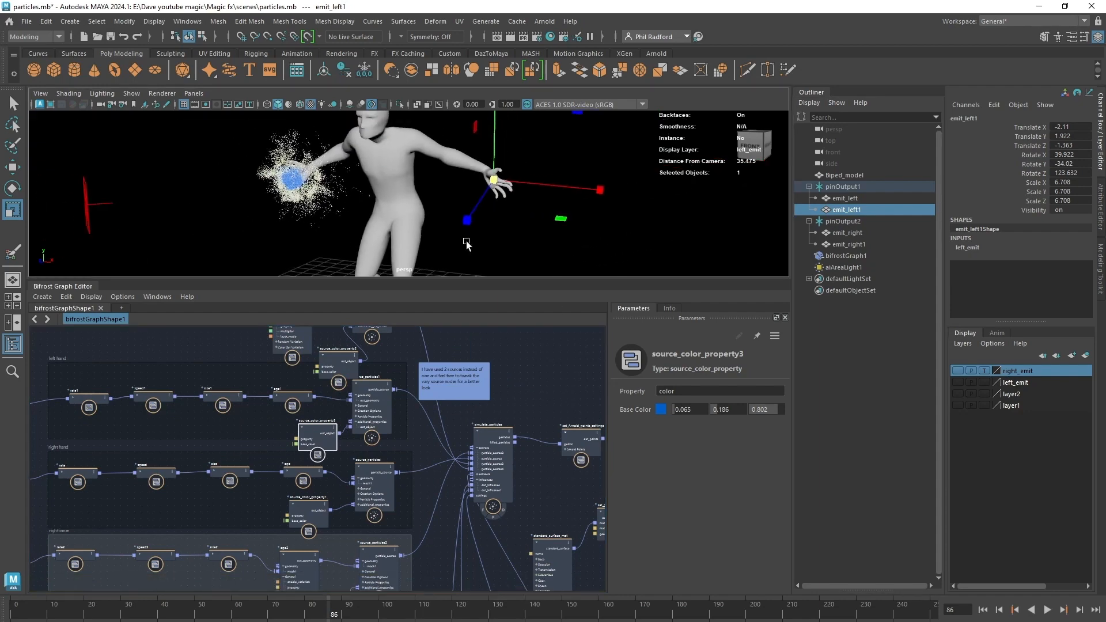
left_click(625, 248)
left_click(980, 611)
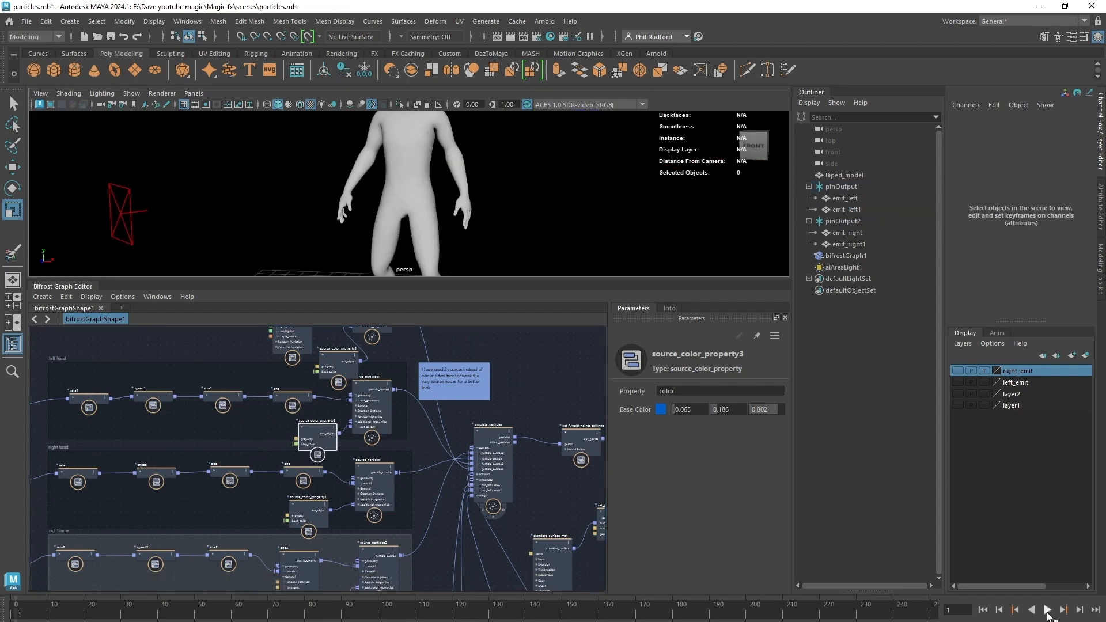
left_click(1046, 610)
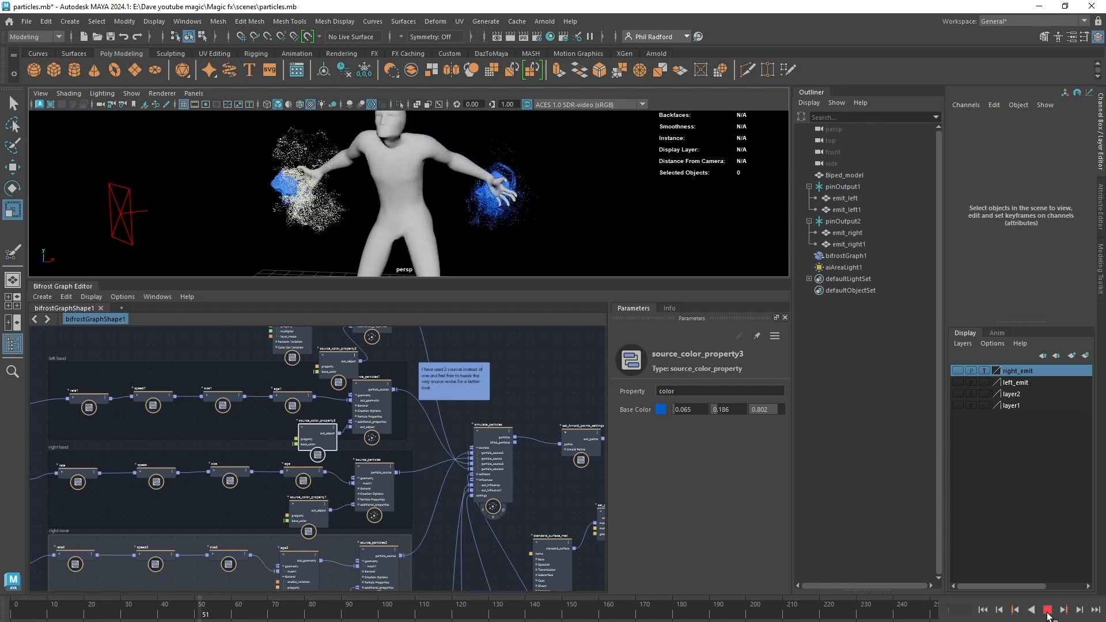
left_click(1047, 609)
Step: Compare the base colours of the source_color_property nodes in the left hand, right hand and right inner groups
middle_click_drag(545, 387, 338, 338, "alt")
middle_click_drag(482, 529, 426, 533, "alt")
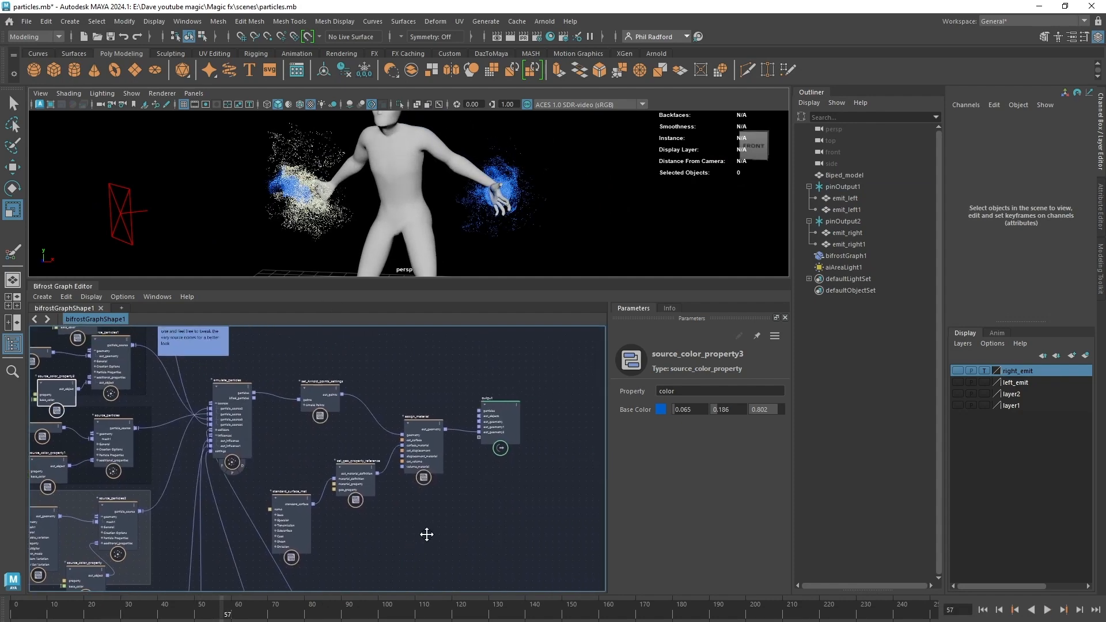
middle_click_drag(196, 465, 397, 473, "alt")
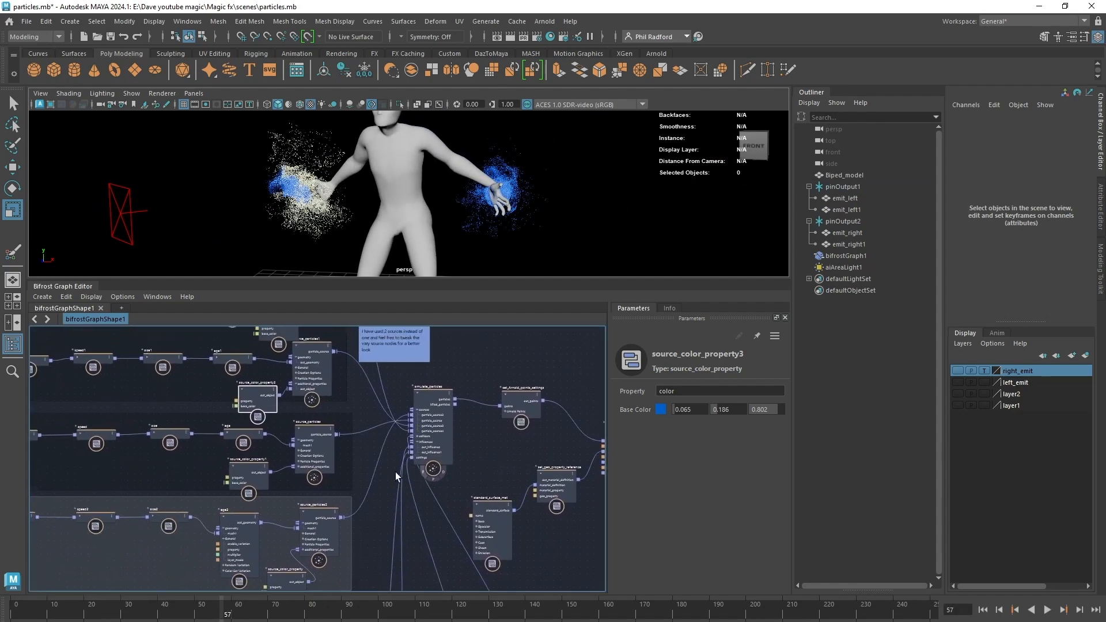
scroll(333, 478, "up", 2)
left_click(229, 467)
left_click(231, 379)
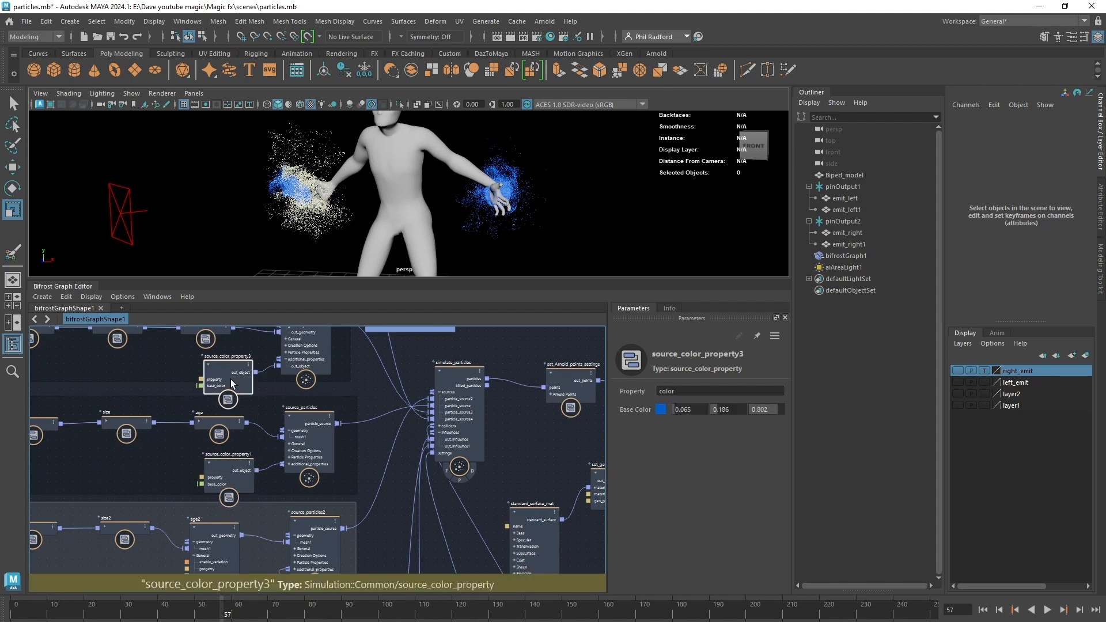
middle_click_drag(386, 384, 428, 385, "alt")
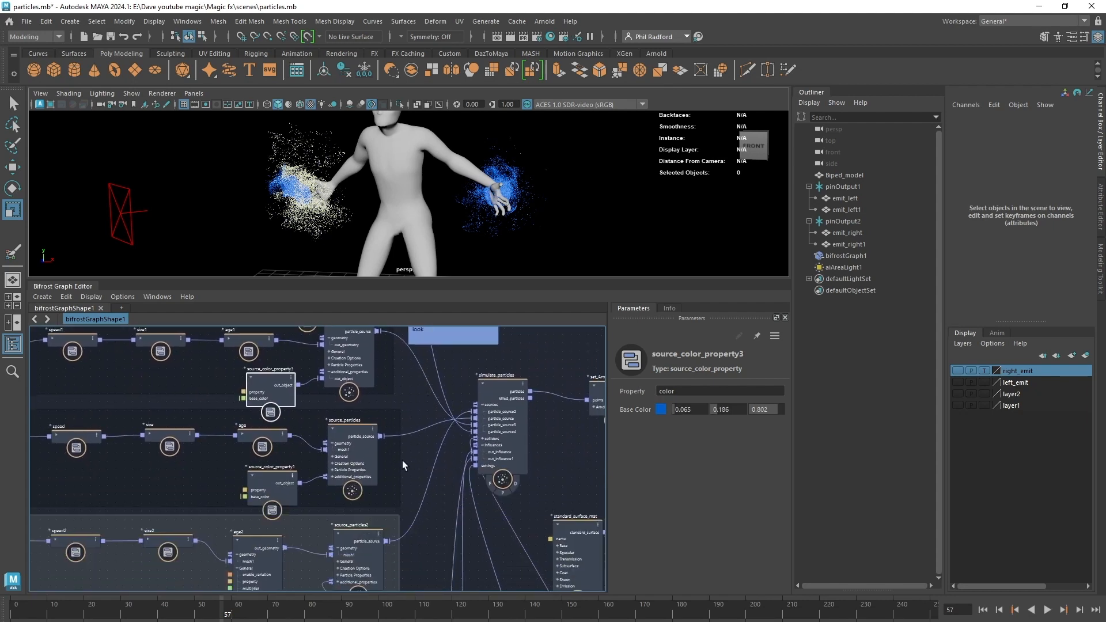
middle_click_drag(421, 465, 424, 371, "alt")
scroll(402, 429, "down", 1)
left_click(331, 519)
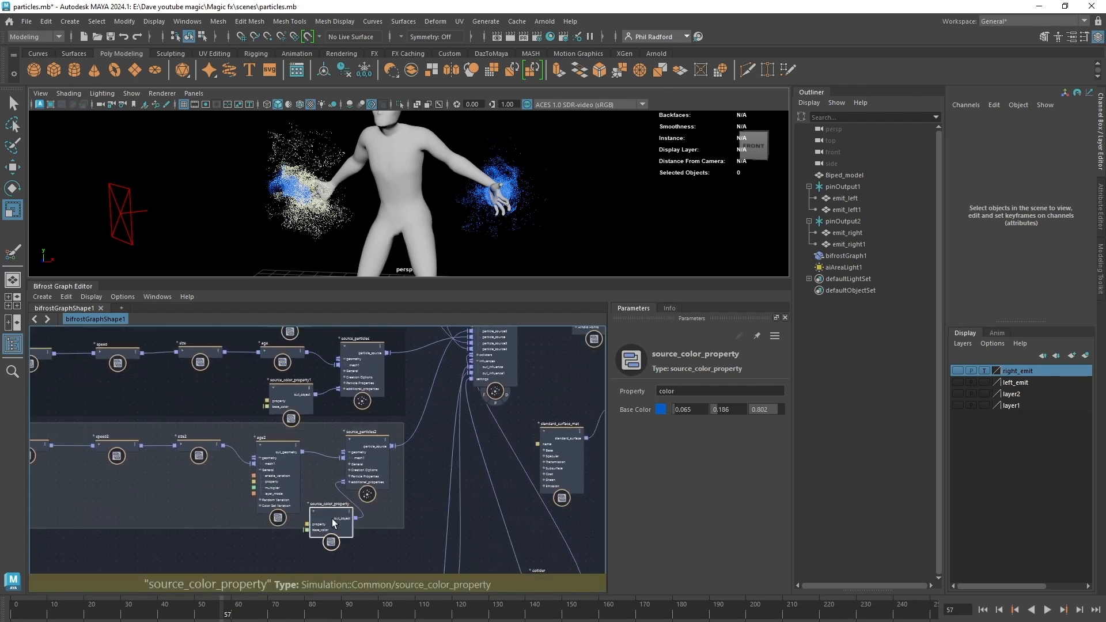
left_click(301, 403)
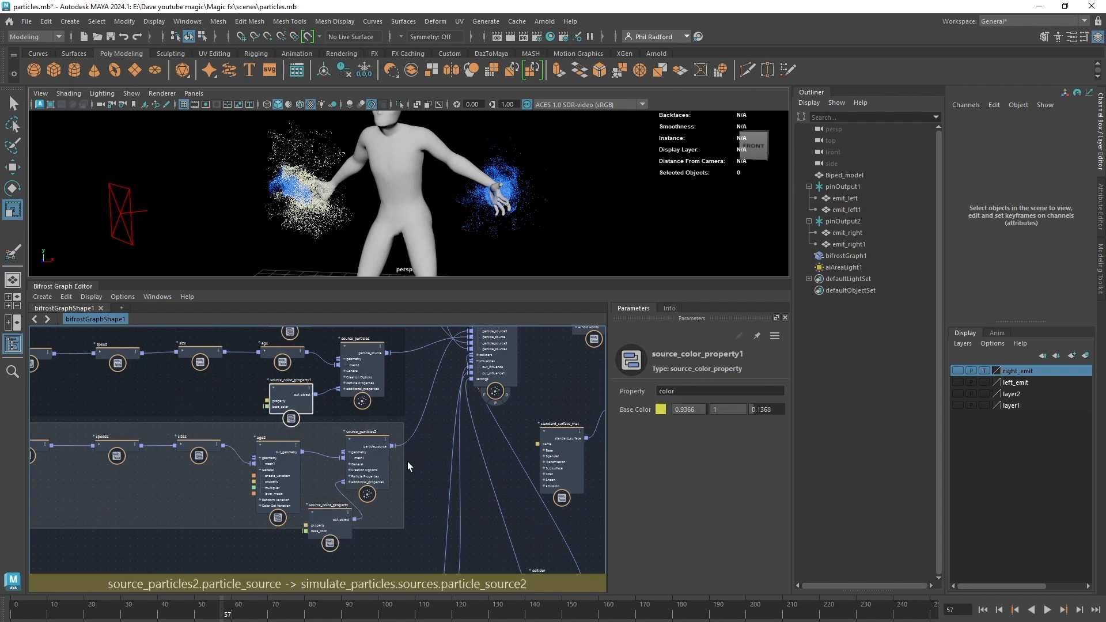
Step: Set the base colour of the left hand's source_color_property3 to yellow (0.9366, 1, 0.1368), then check source_color_property2
middle_click_drag(417, 474, 426, 608, "alt")
middle_click_drag(420, 461, 446, 484, "alt")
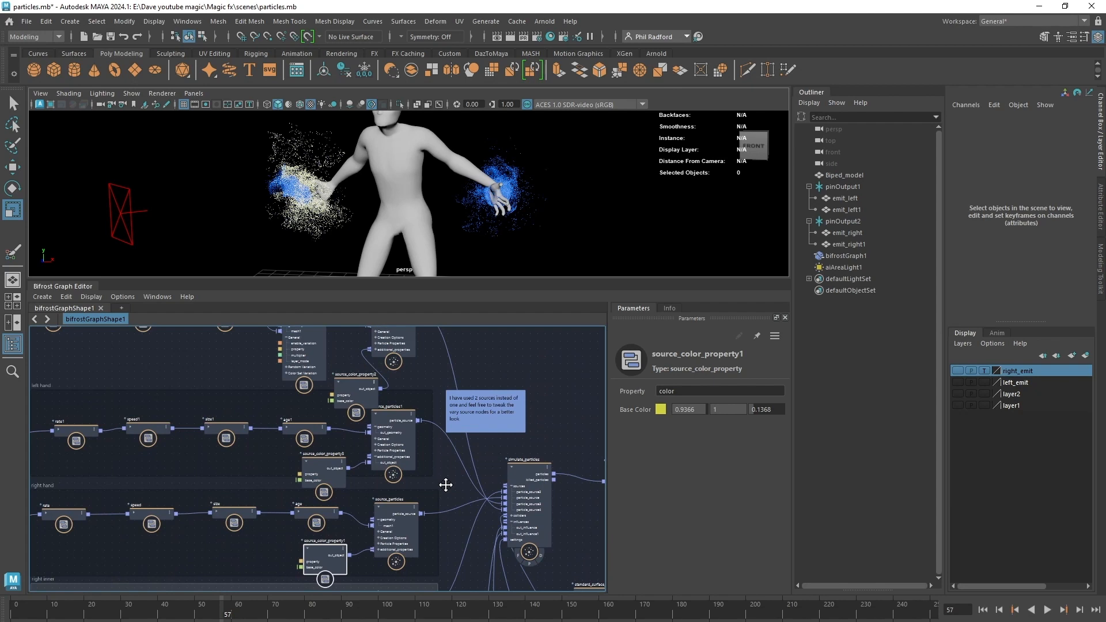
left_click(323, 469)
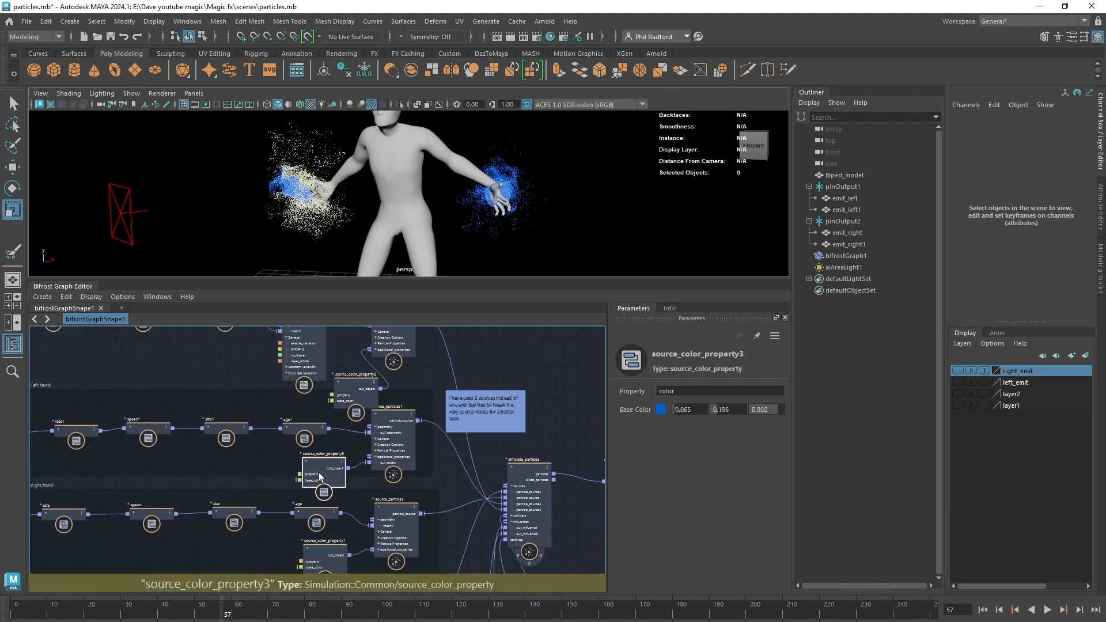
left_click(660, 410)
left_click(559, 453)
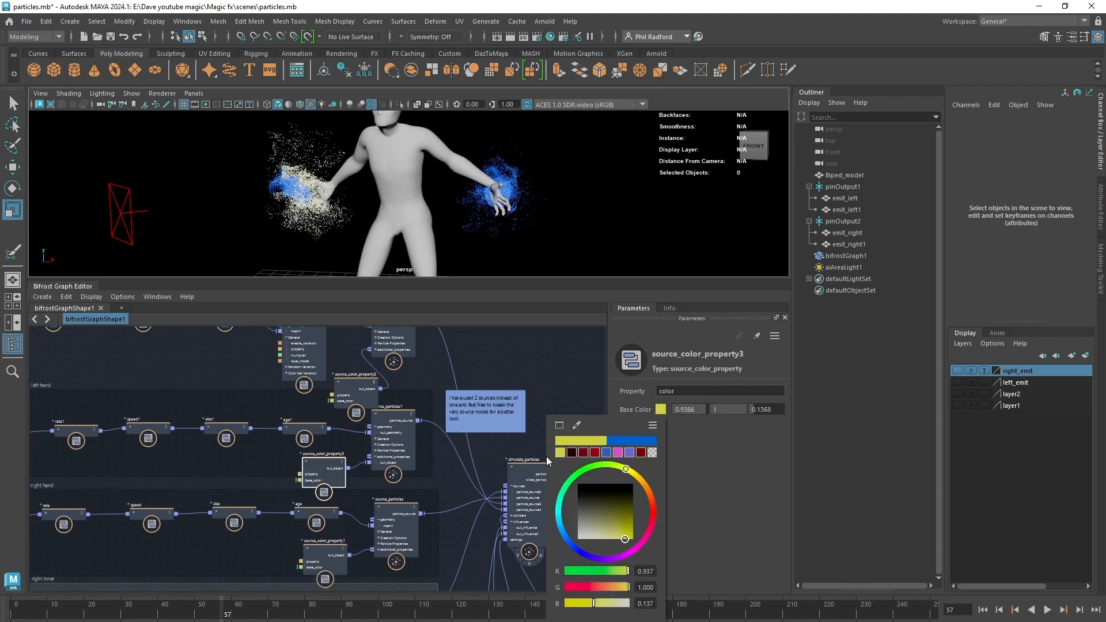
left_click(349, 383)
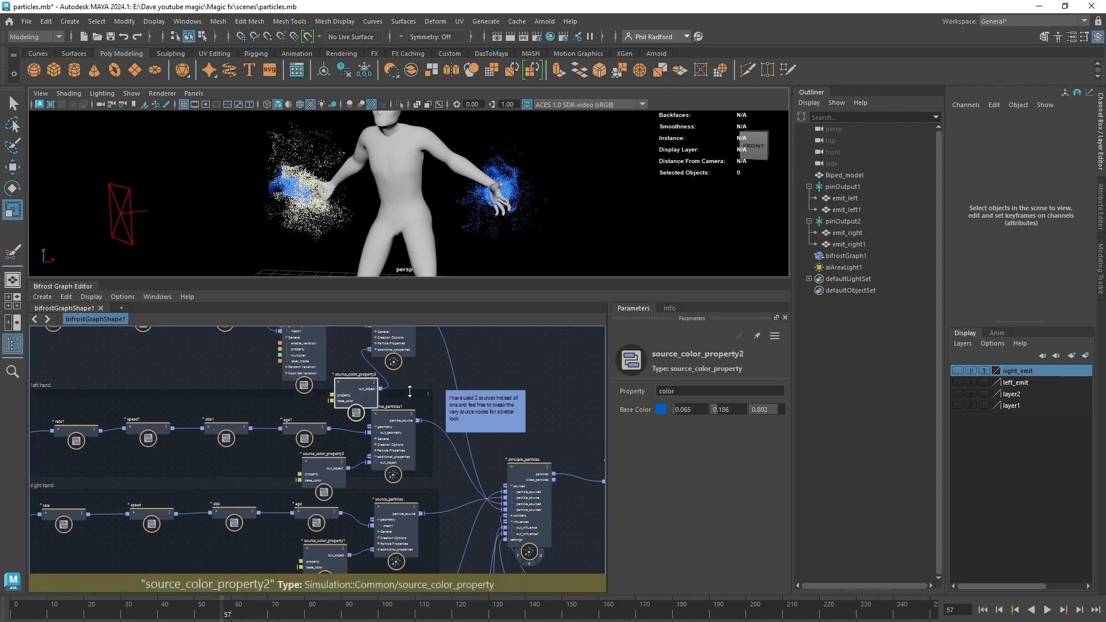
Step: Create a backdrop around the left-hand inner node row from rate3 to source_particles3, including source_color_property2
middle_click_drag(349, 382, 393, 448)
left_click_drag(104, 369, 470, 451)
right_click(432, 393)
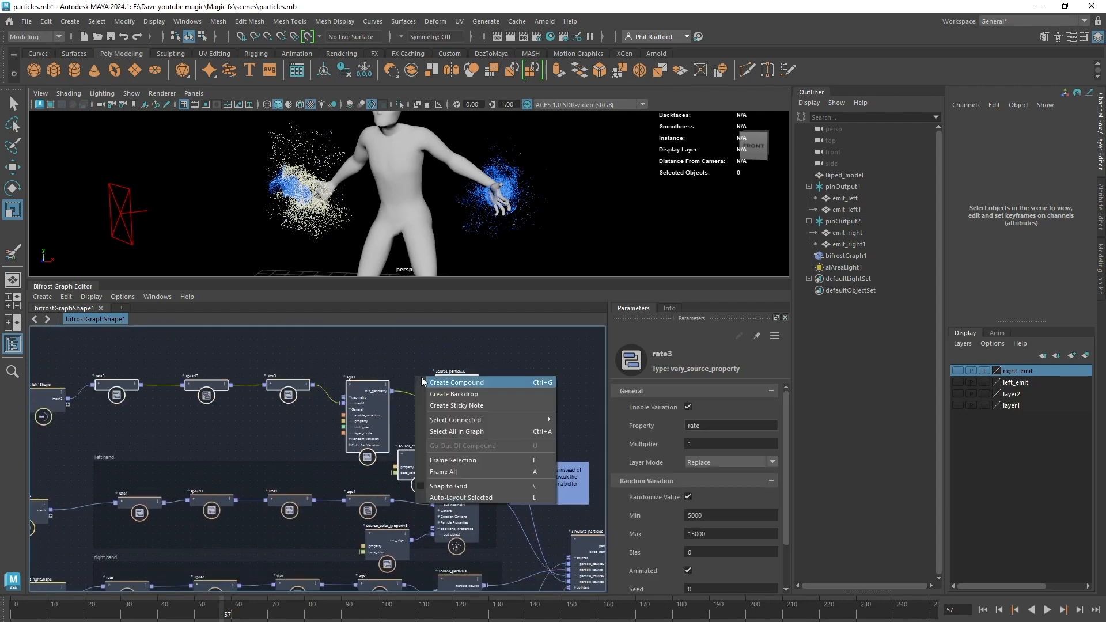
left_click(456, 391)
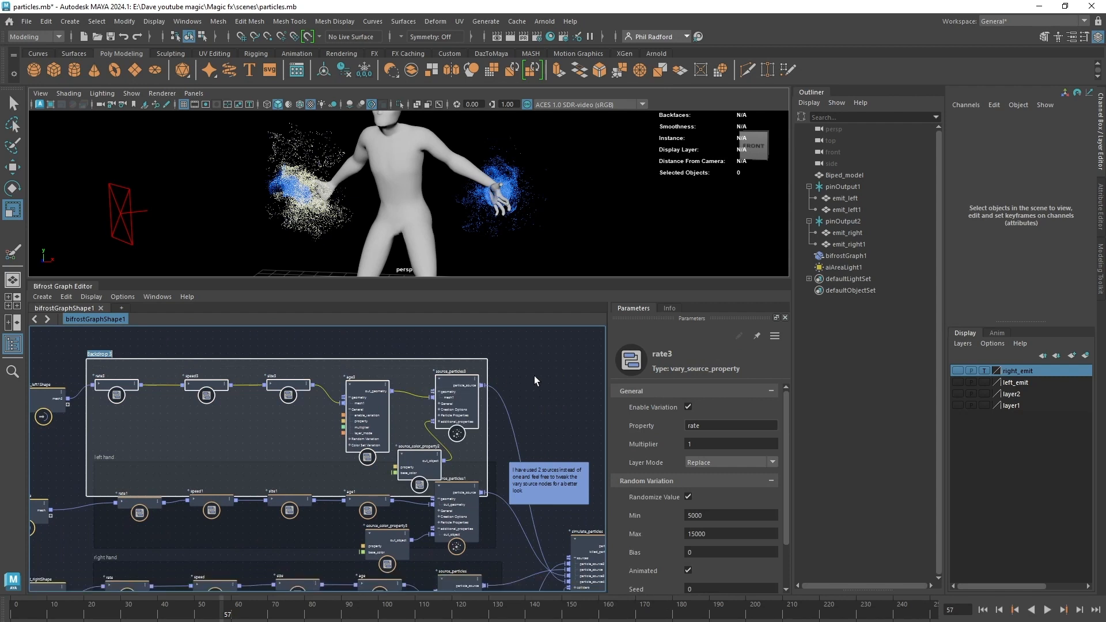
Step: Move the new backdrop with its nodes up so that it clears the left hand backdrop
left_click(101, 496)
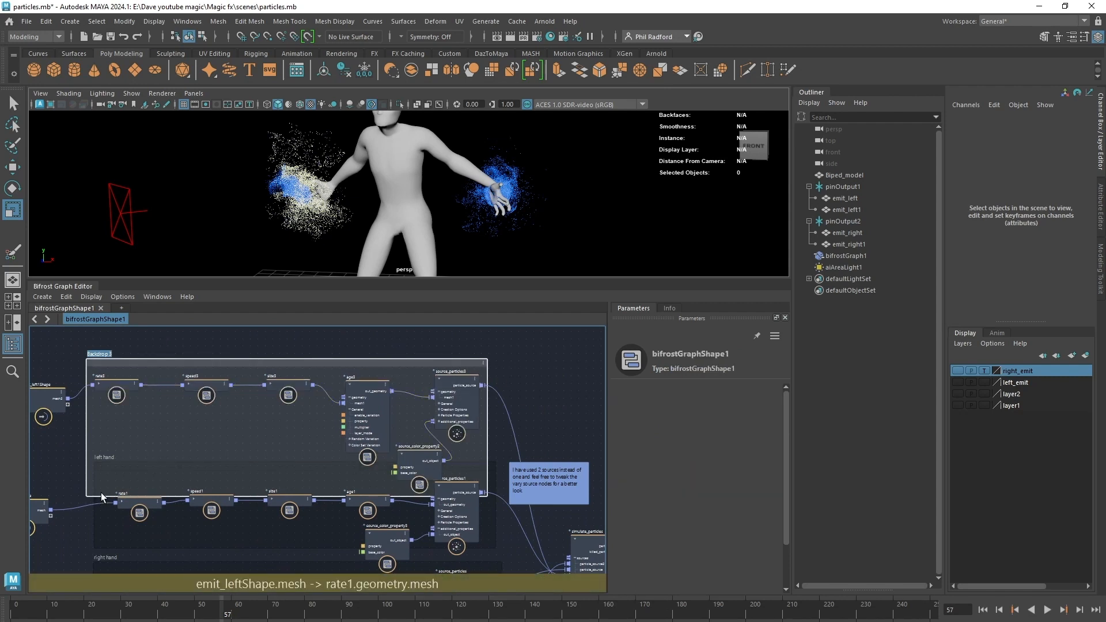
scroll(103, 494, "up", 2)
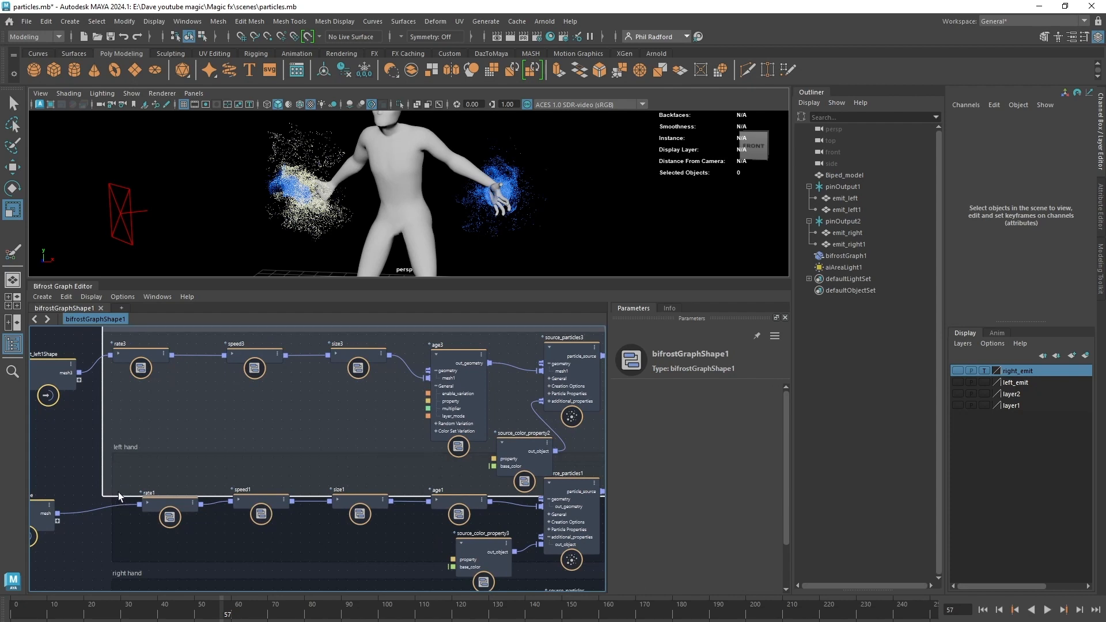
left_click_drag(184, 331, 195, 282)
middle_click_drag(356, 416, 247, 520, "alt")
left_click(527, 517)
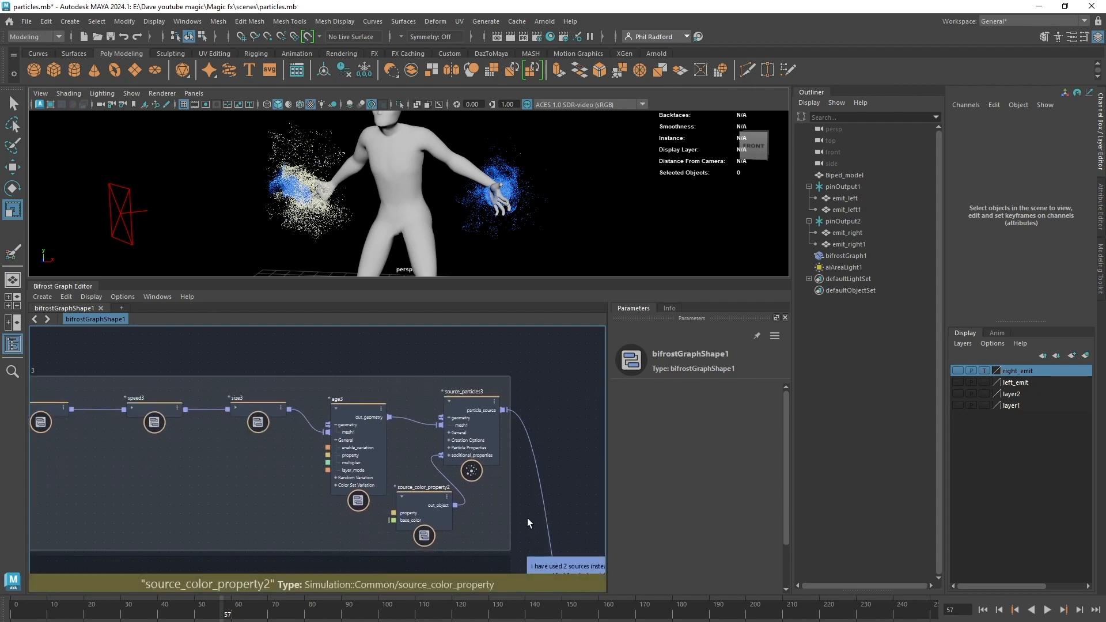
Step: Reconnect the out_geometry of assign_material to a new port on the output node
scroll(526, 454, "down", 3)
mouse_move(448, 427)
middle_mouse_down("alt")
mouse_move(370, 358)
mouse_move(240, 325)
middle_mouse_up("alt")
middle_click_drag(561, 458, 437, 377, "alt")
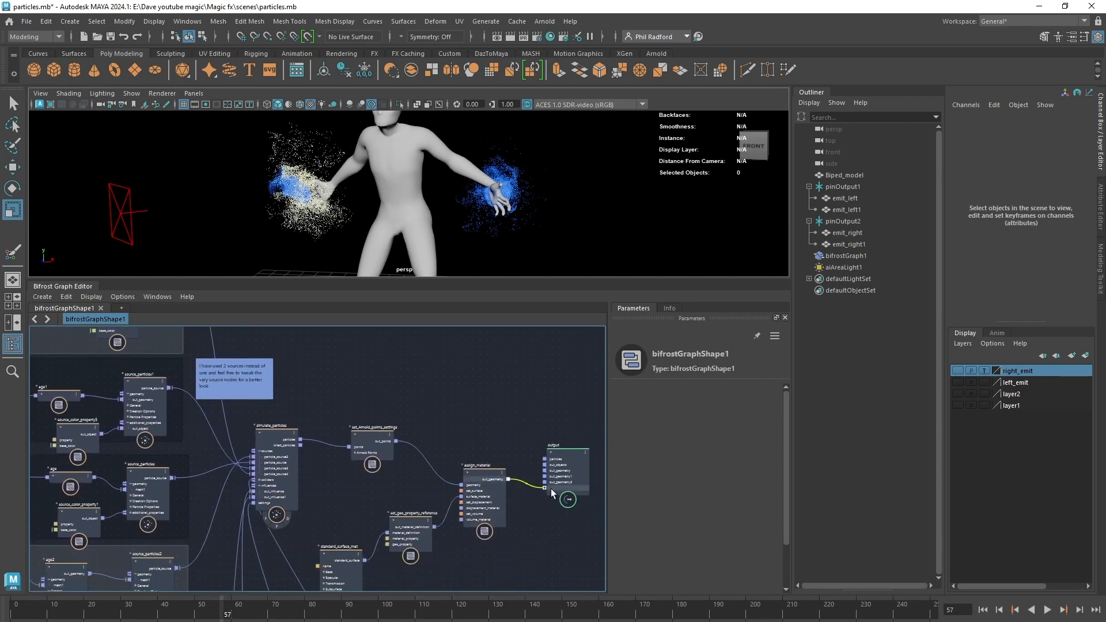
left_click_drag(550, 488, 550, 488)
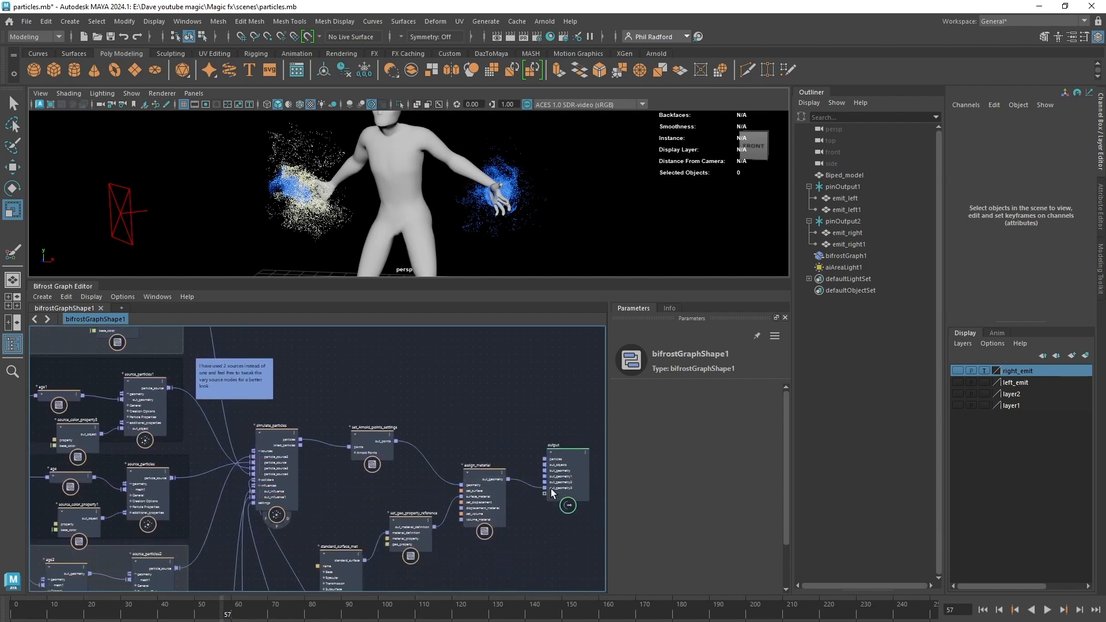
Step: Replay the simulation from the first frame, stop it and inspect the particle colours around both hands
left_click(983, 610)
left_click(1047, 609)
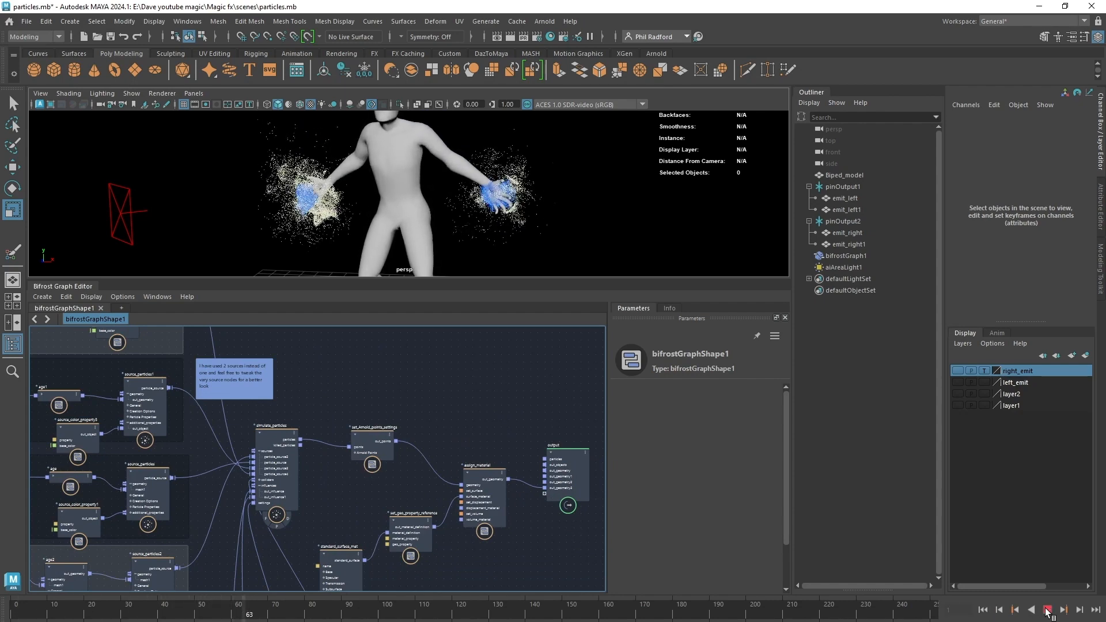
left_click(1047, 609)
mouse_move(574, 229)
left_mouse_down("alt")
mouse_move(443, 234)
mouse_move(703, 234)
mouse_move(576, 237)
left_mouse_up("alt")
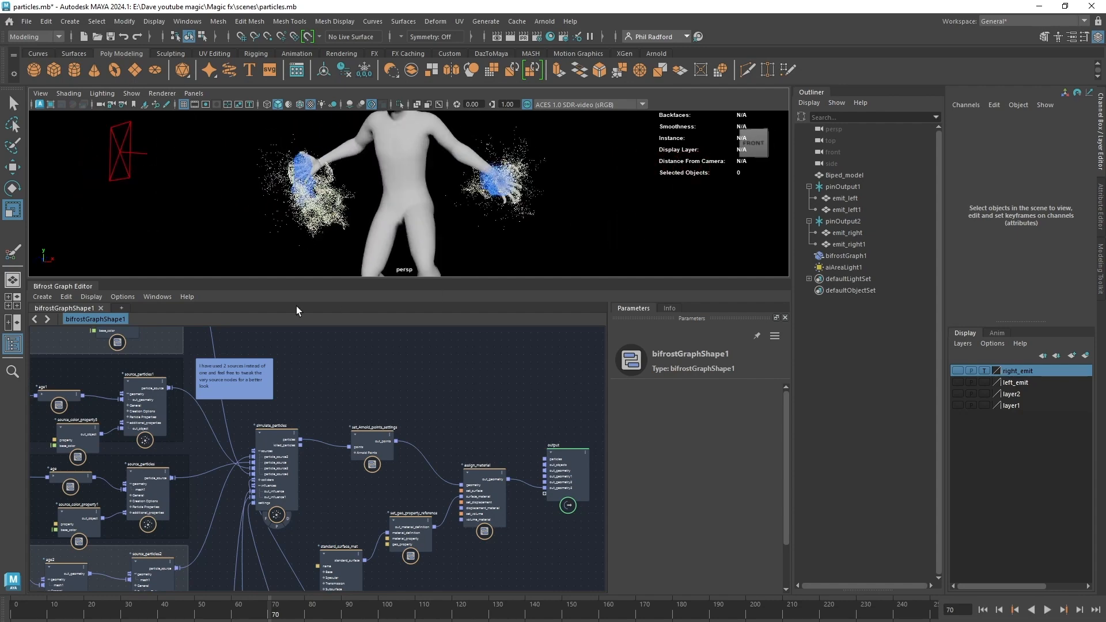
Step: Enlarge the graph editor and collapse the left hand's rate1, speed1, size1, age1, source_color_property3 and source_particles1 nodes into a compound
left_click_drag(329, 278, 347, 238)
middle_click_drag(317, 342, 642, 360, "alt")
scroll(491, 378, "up", 2)
middle_click_drag(500, 399, 561, 429, "alt")
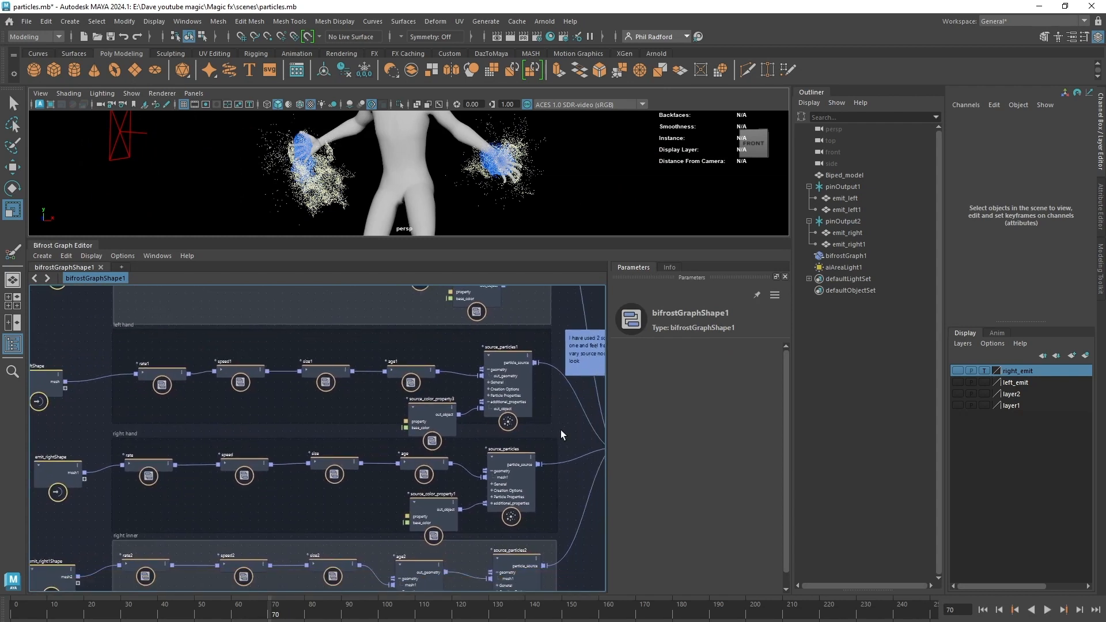
mouse_move(575, 422)
middle_mouse_down("alt")
mouse_move(564, 508)
mouse_move(569, 438)
middle_mouse_up("alt")
left_click(510, 415)
left_click(423, 453, "shift")
left_click(396, 414, "shift")
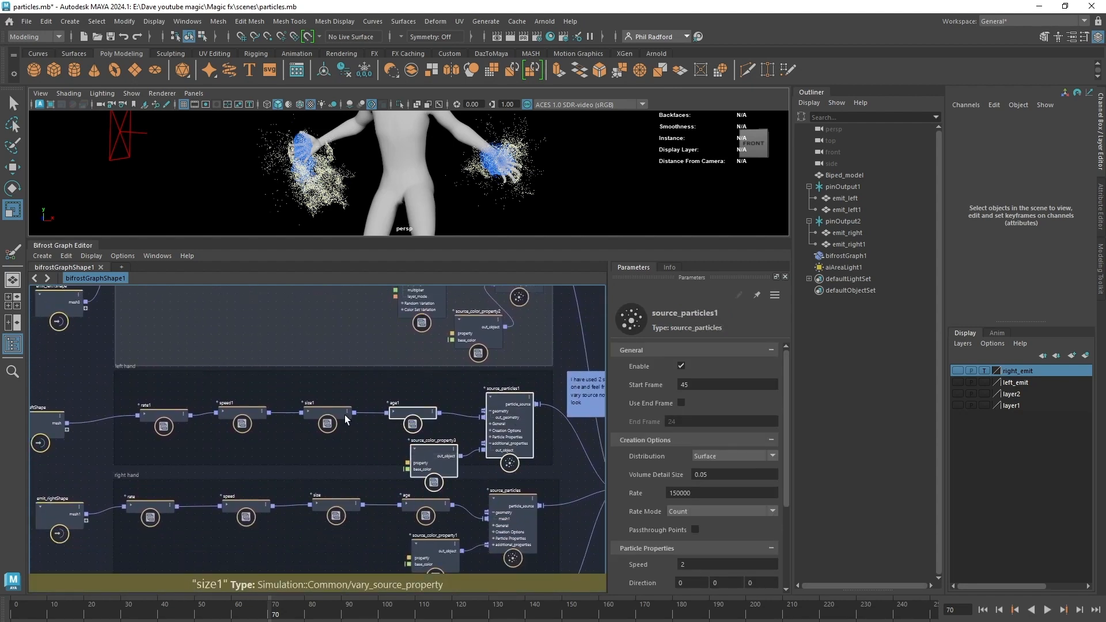
left_click(344, 415, "shift")
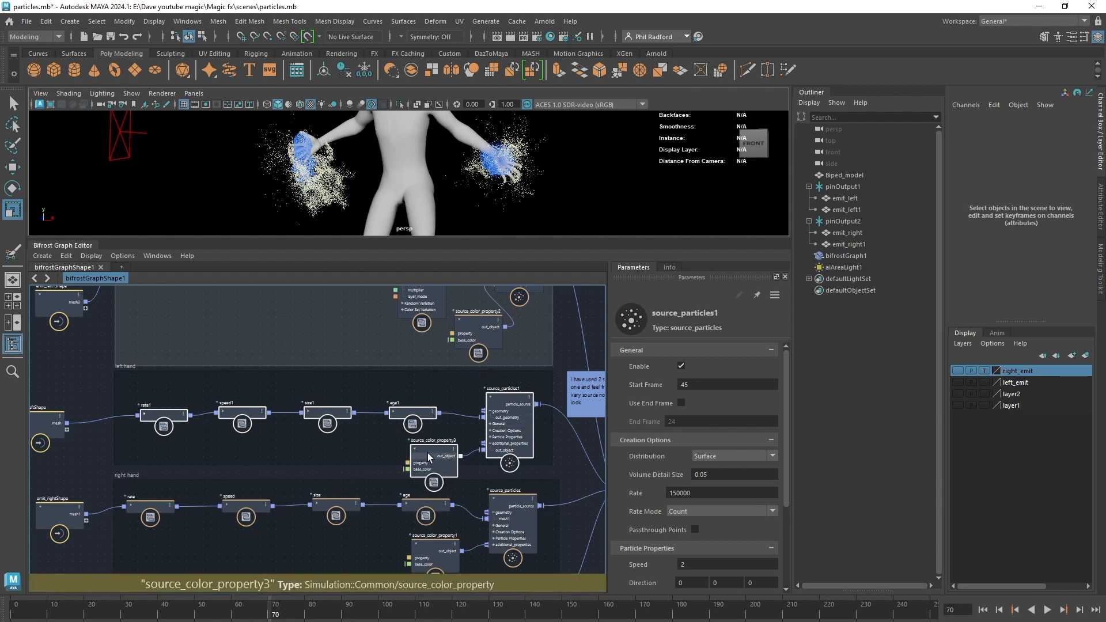
right_click(462, 431)
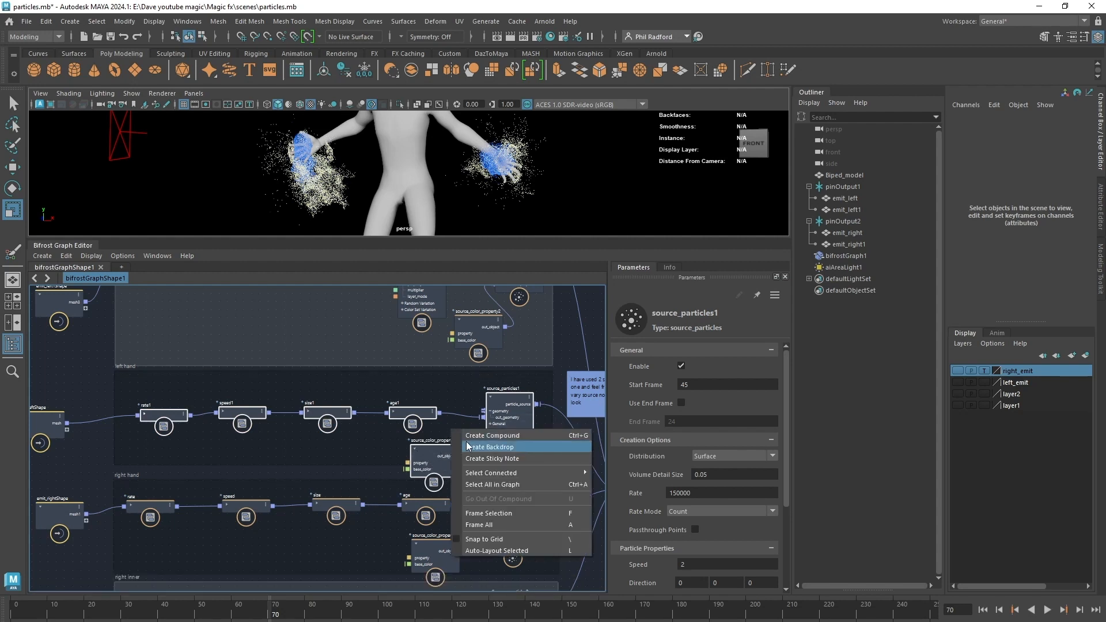
left_click(469, 438)
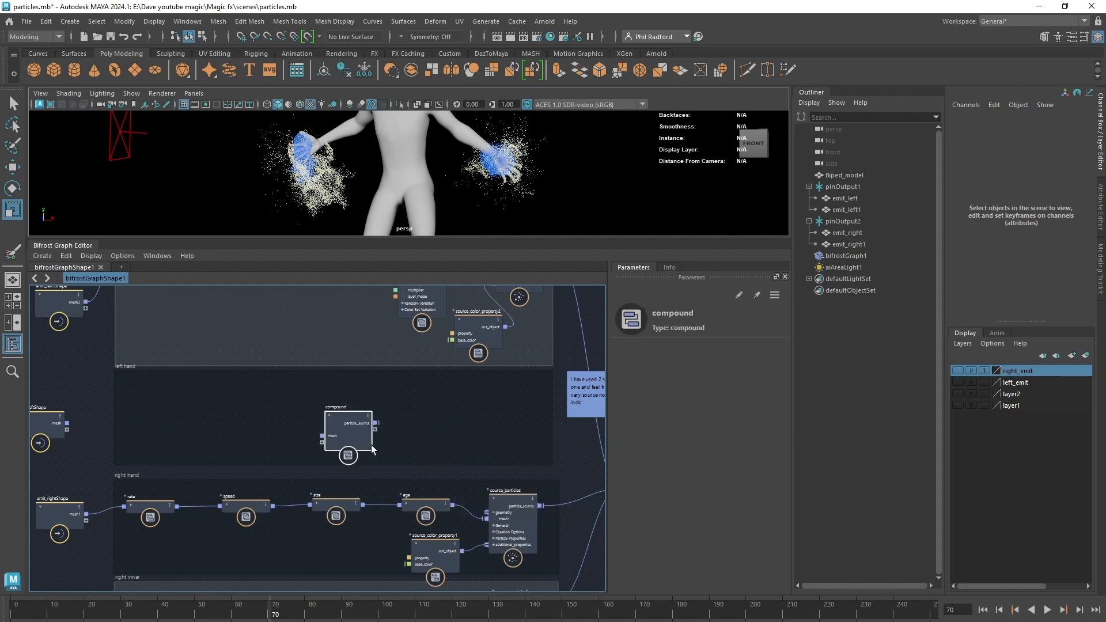
left_click_drag(345, 425, 375, 405)
Step: Open the compound and move its input node close to the rate1 node
double_click(371, 403)
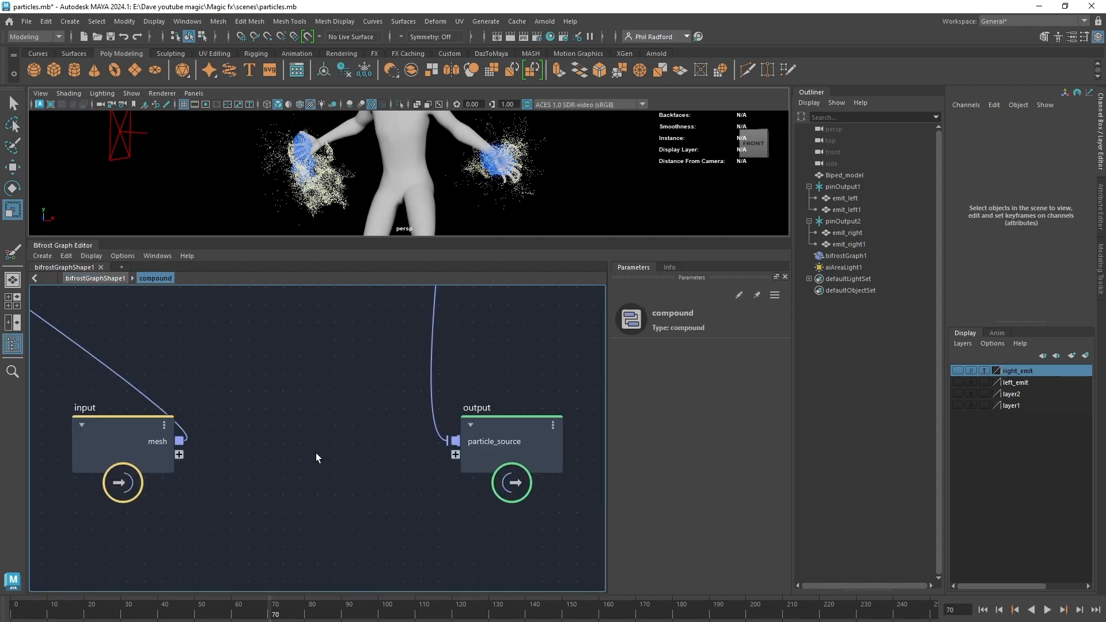
left_click_drag(312, 540, 62, 407)
scroll(175, 397, "up", 4)
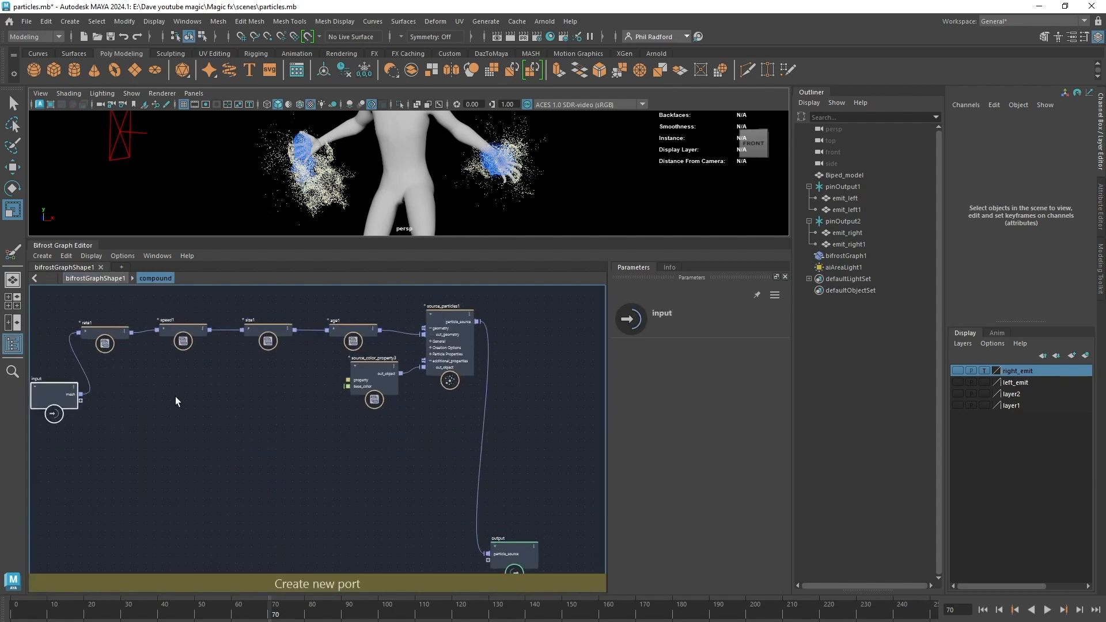
middle_click_drag(174, 406, 286, 439, "alt")
middle_click_drag(420, 466, 368, 462, "alt")
Step: Expose the base_color of source_color_property3 as a new port on the compound's input node and return to the main graph
left_click(522, 403)
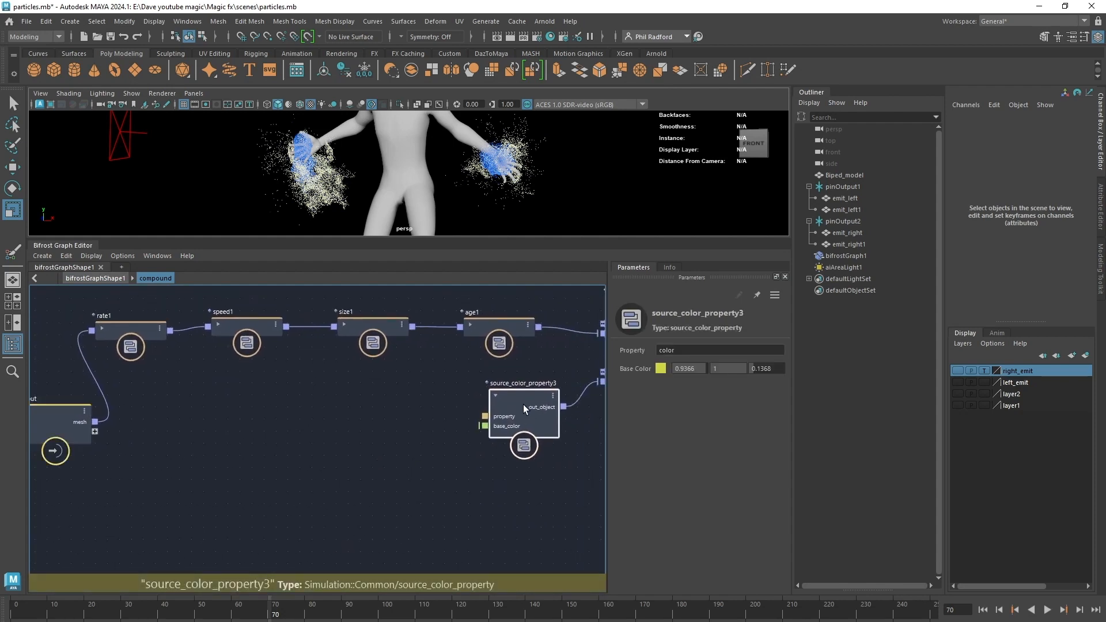
scroll(126, 447, "up", 2)
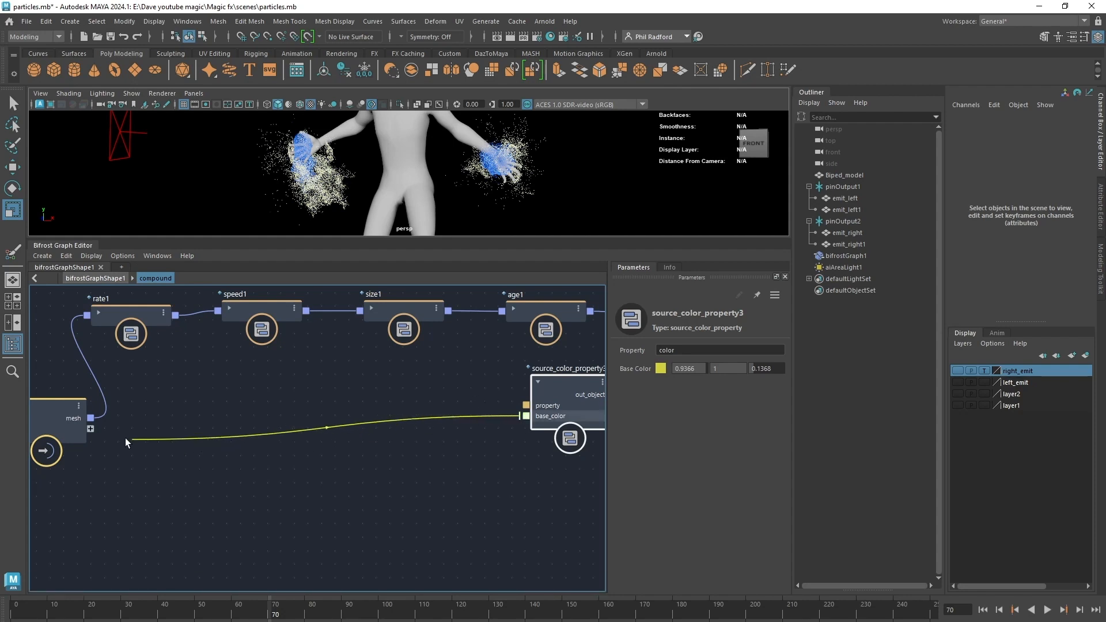
left_click_drag(84, 467, 64, 429)
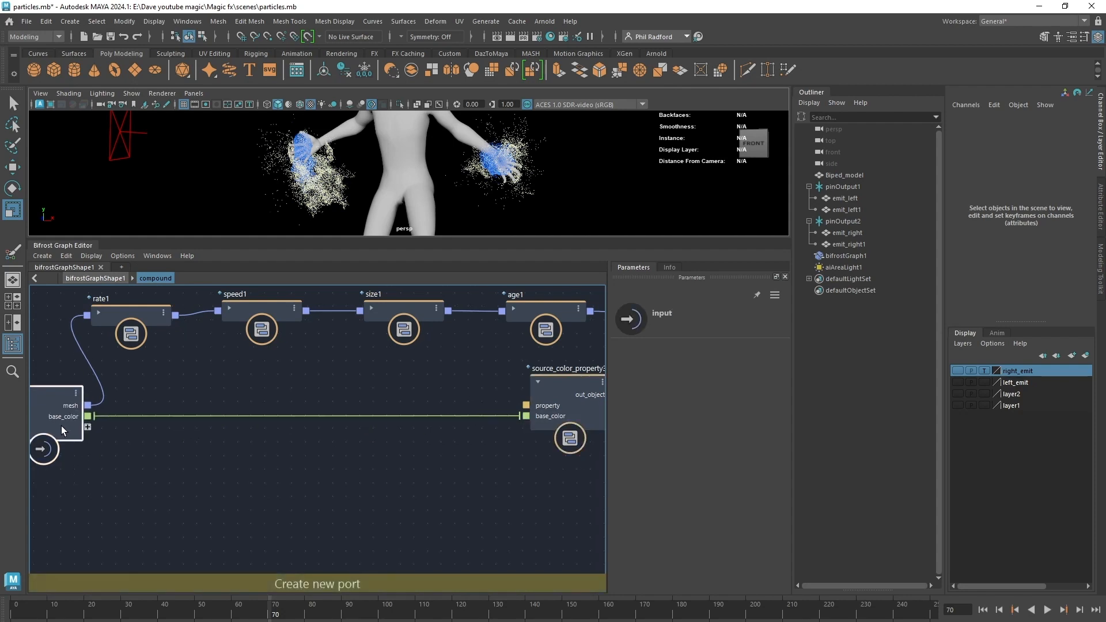
left_click(115, 280)
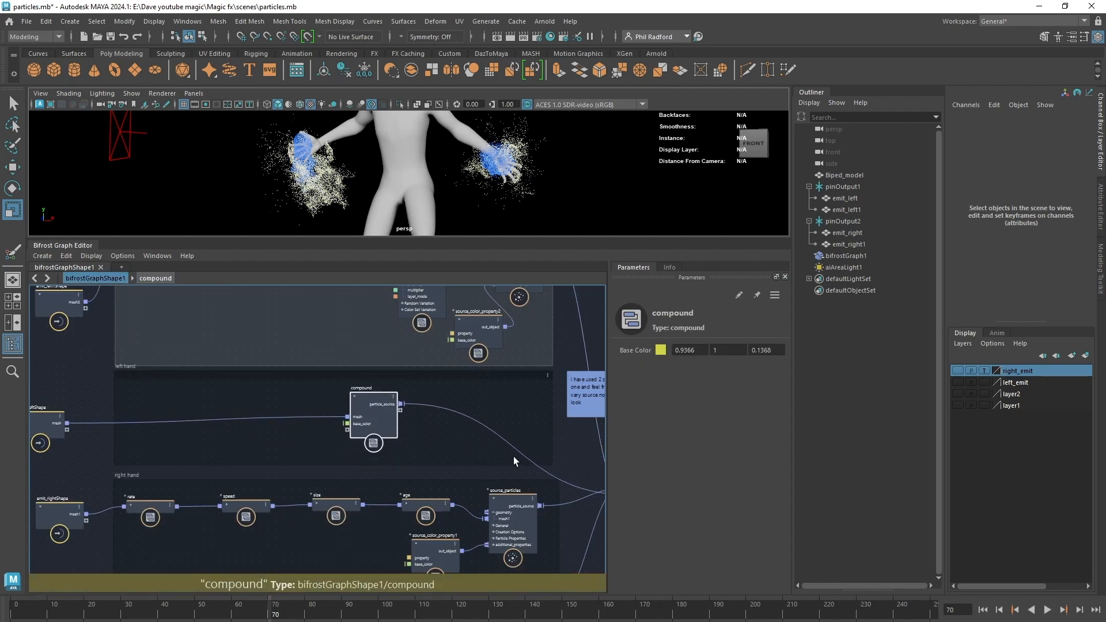
Step: Examine the standard_surface_mat and assign_material nodes, the material and geo properties of set_geo_property_reference, and the particles in the viewport
middle_click_drag(578, 450, 81, 300)
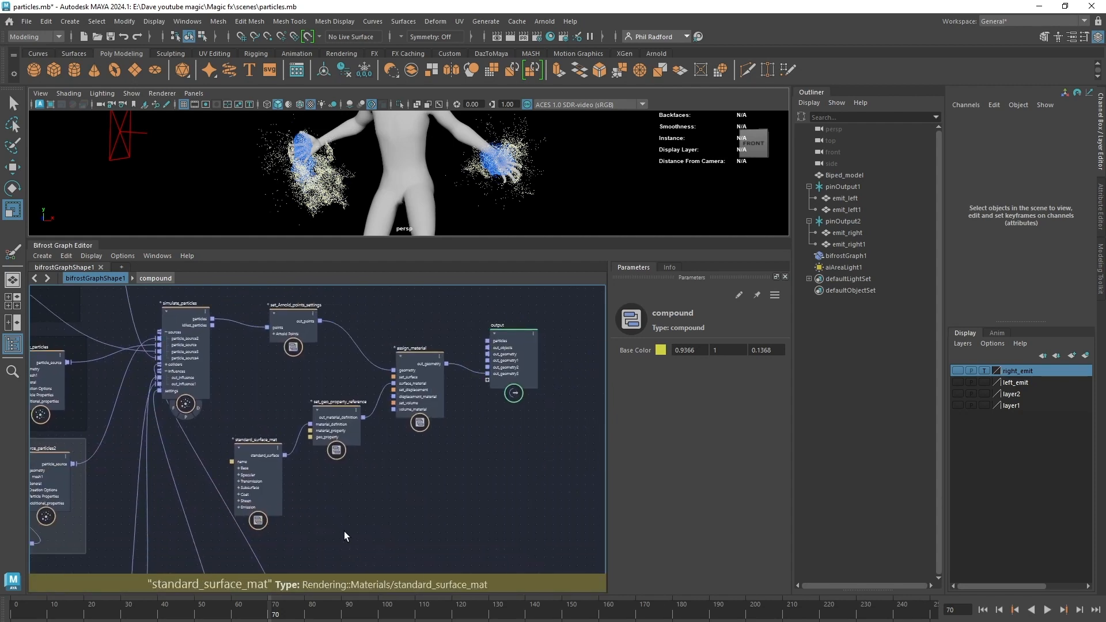
left_click(257, 463)
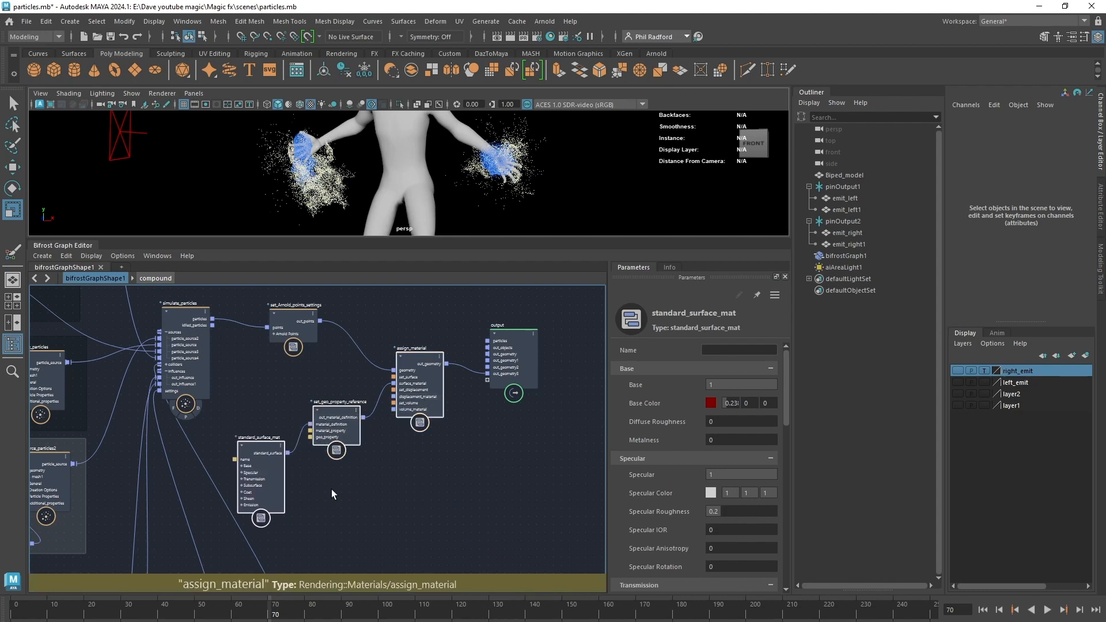
left_click(372, 474)
scroll(372, 475, "up", 3)
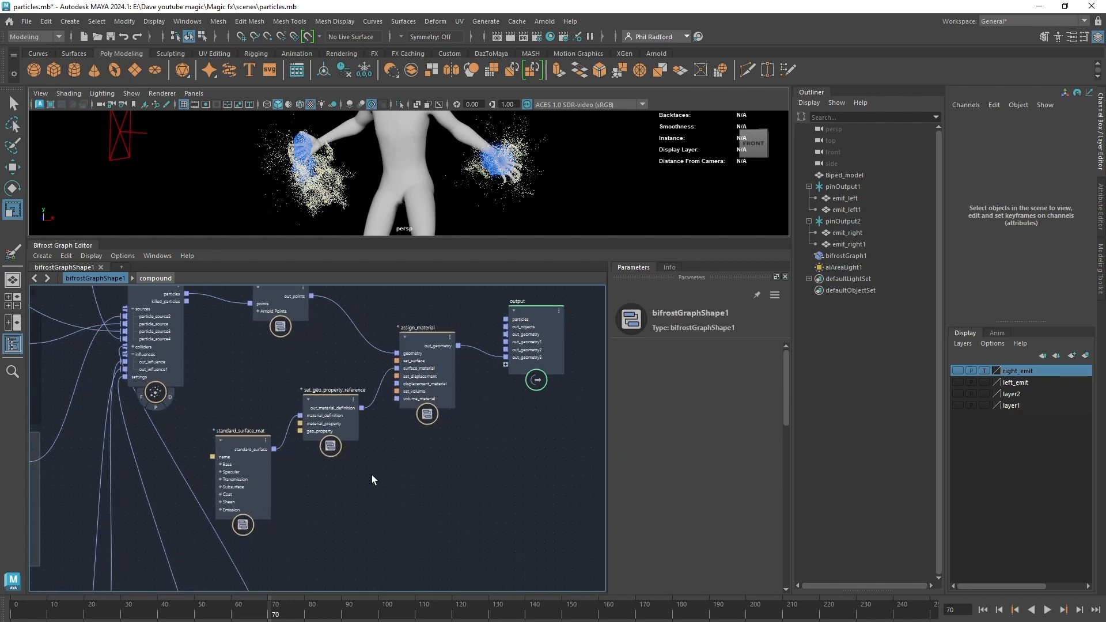
left_click_drag(320, 402, 316, 406)
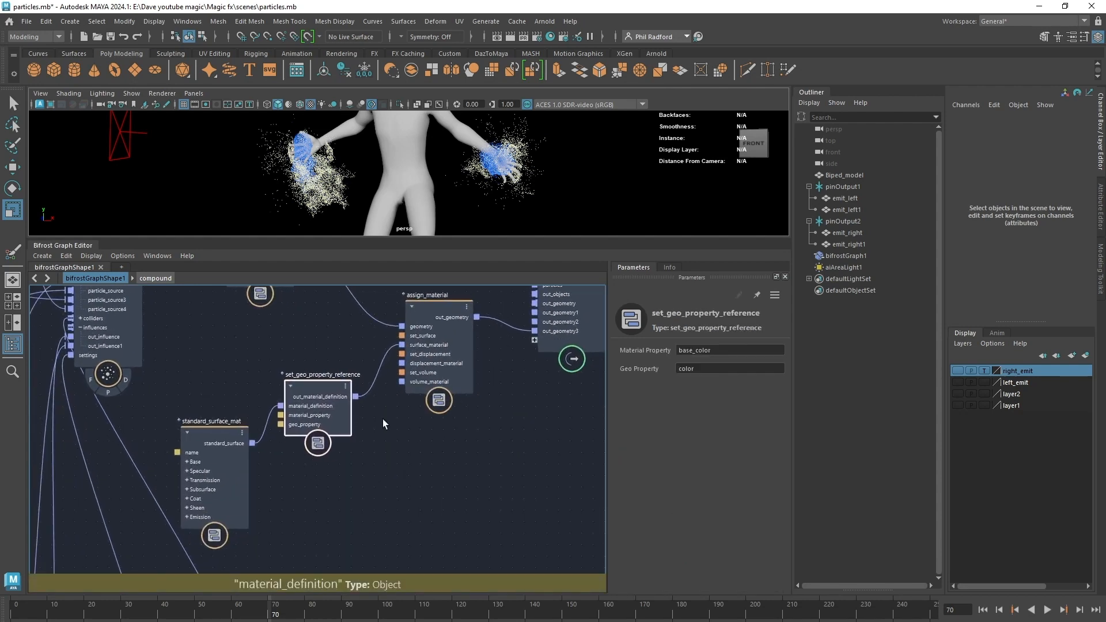
left_click_drag(720, 350, 626, 344)
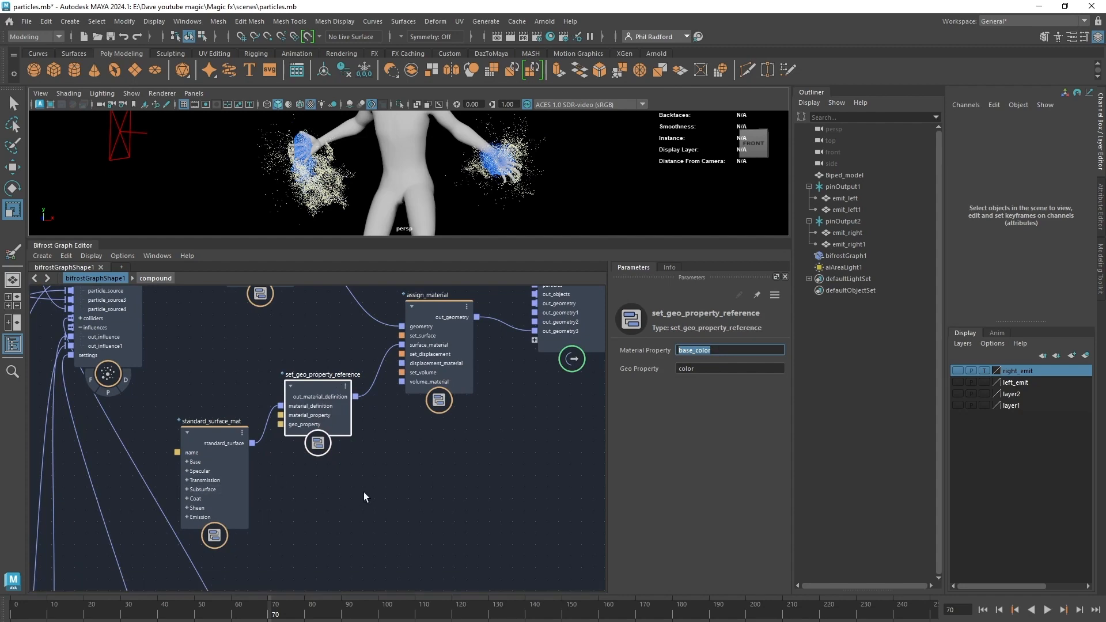
scroll(401, 462, "down", 2)
middle_click_drag(400, 463, 452, 536)
scroll(315, 446, "down", 1)
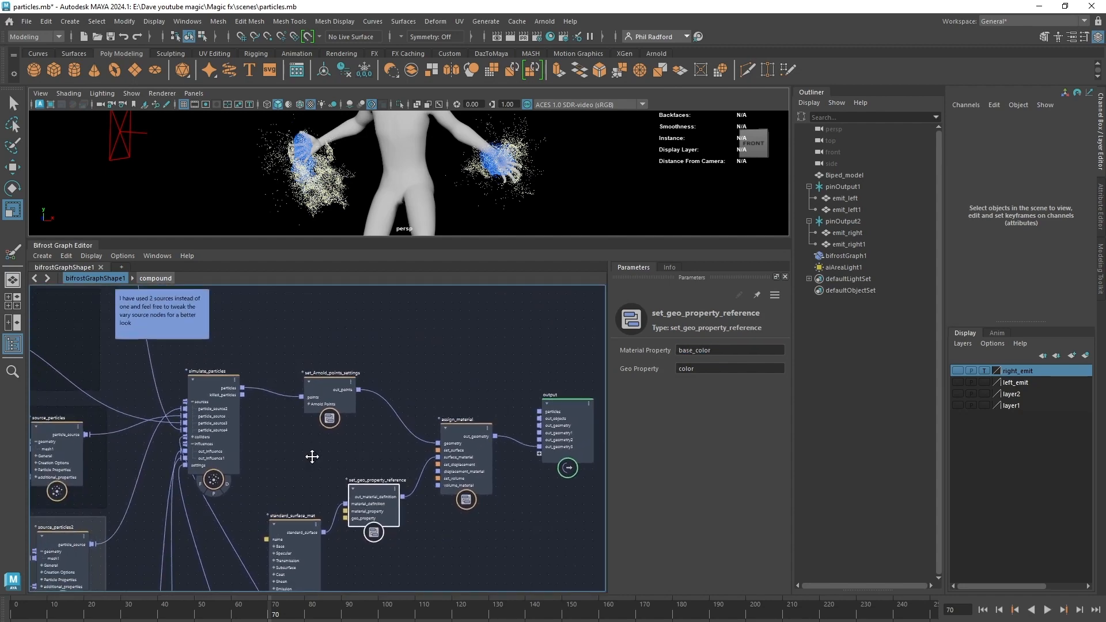
middle_click_drag(311, 455, 442, 484)
left_click_drag(567, 174, 590, 184, "alt")
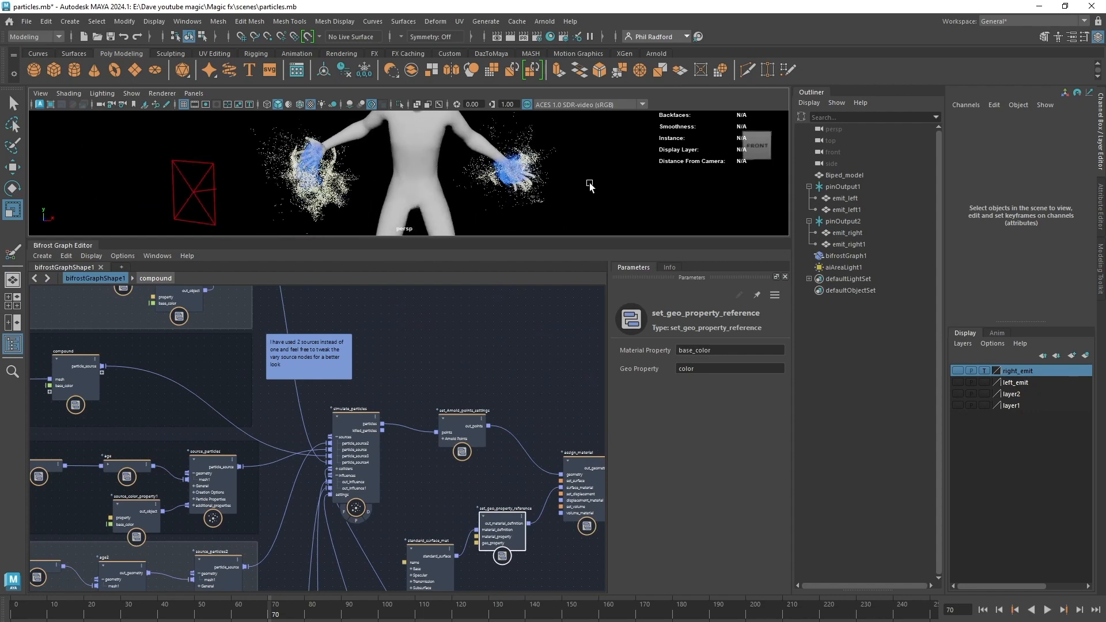